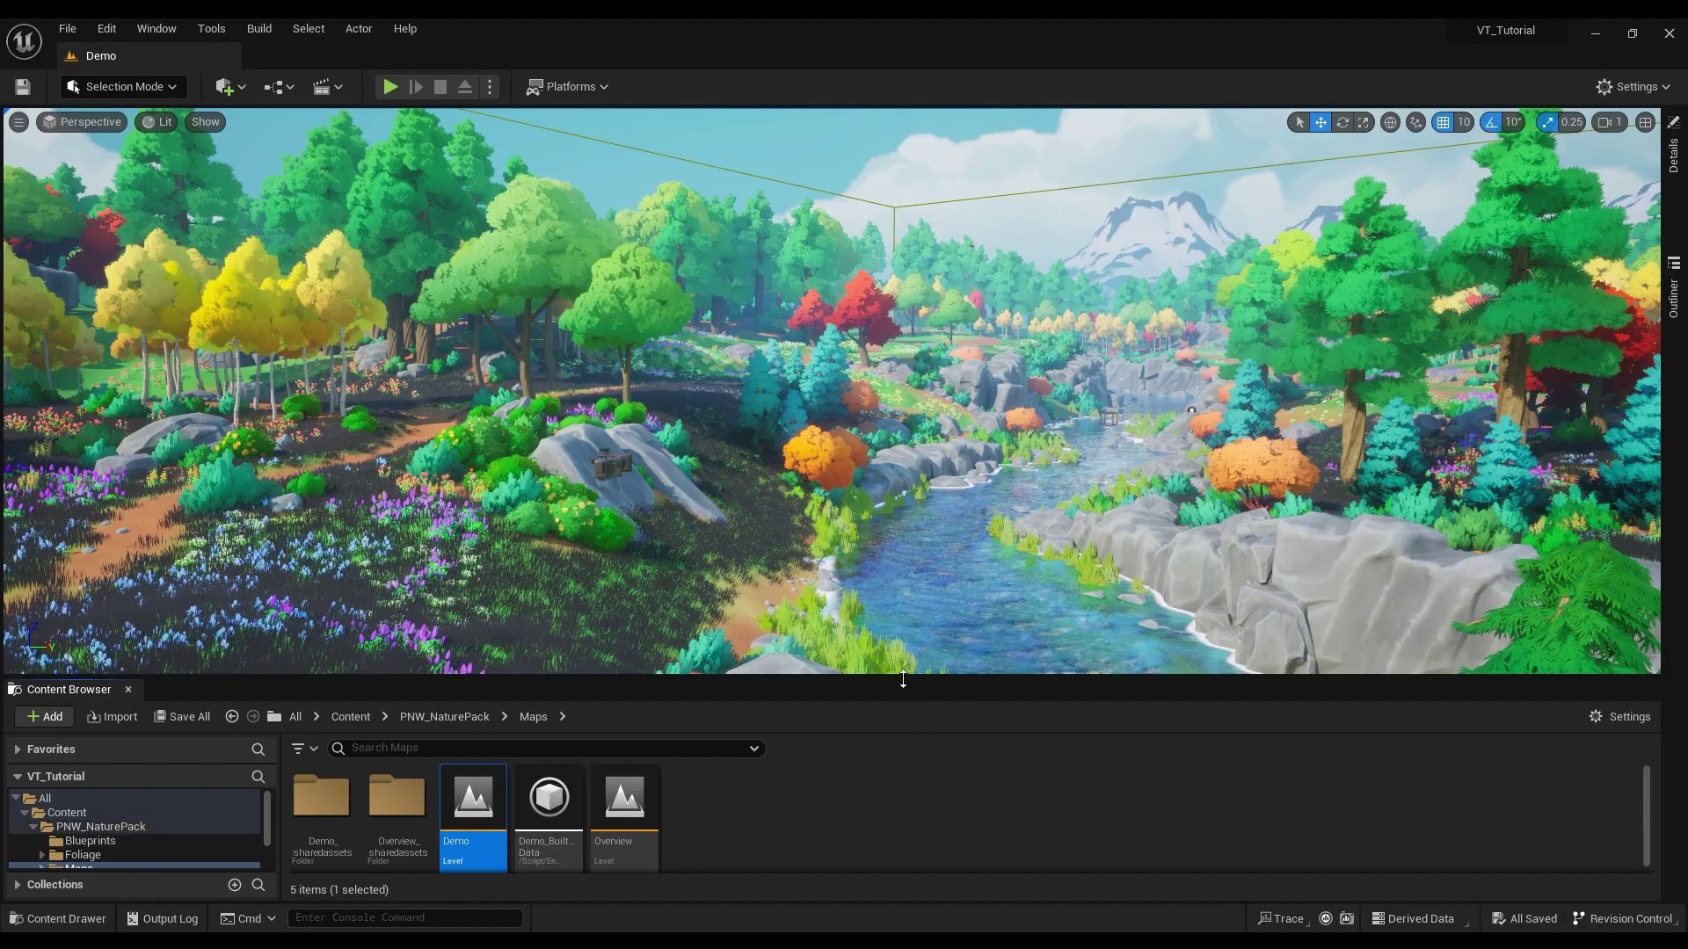
Step: Enable virtual texture support in the project settings and restart the editor to apply it
left_click_drag(903, 685, 905, 749)
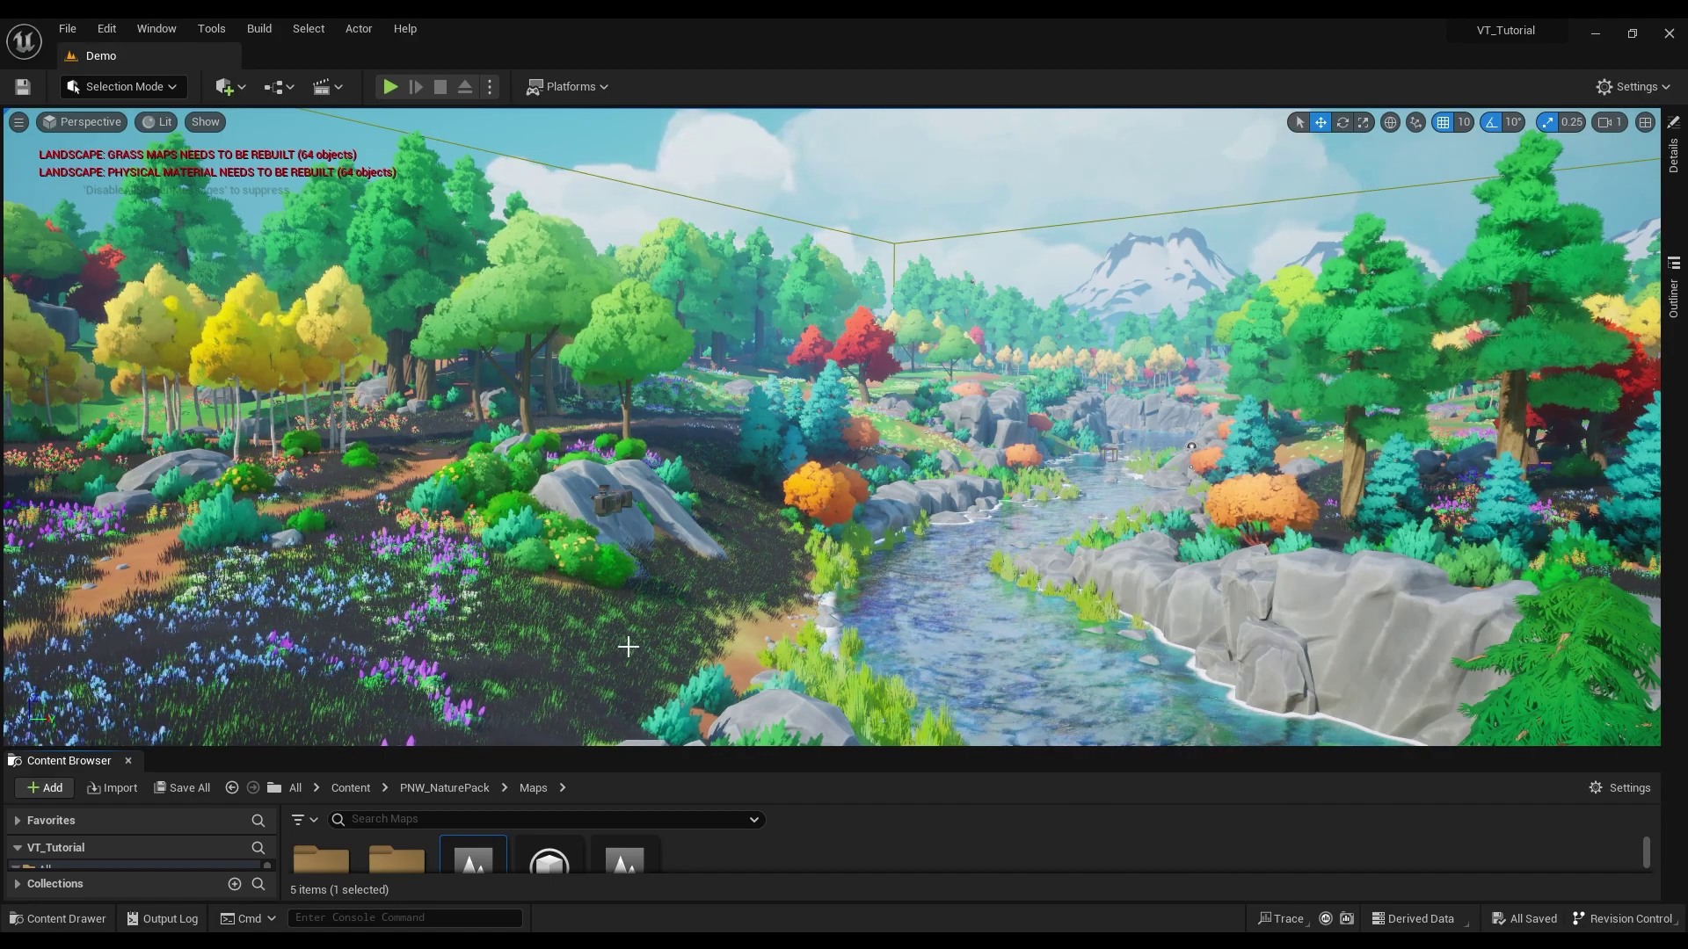
left_click(105, 29)
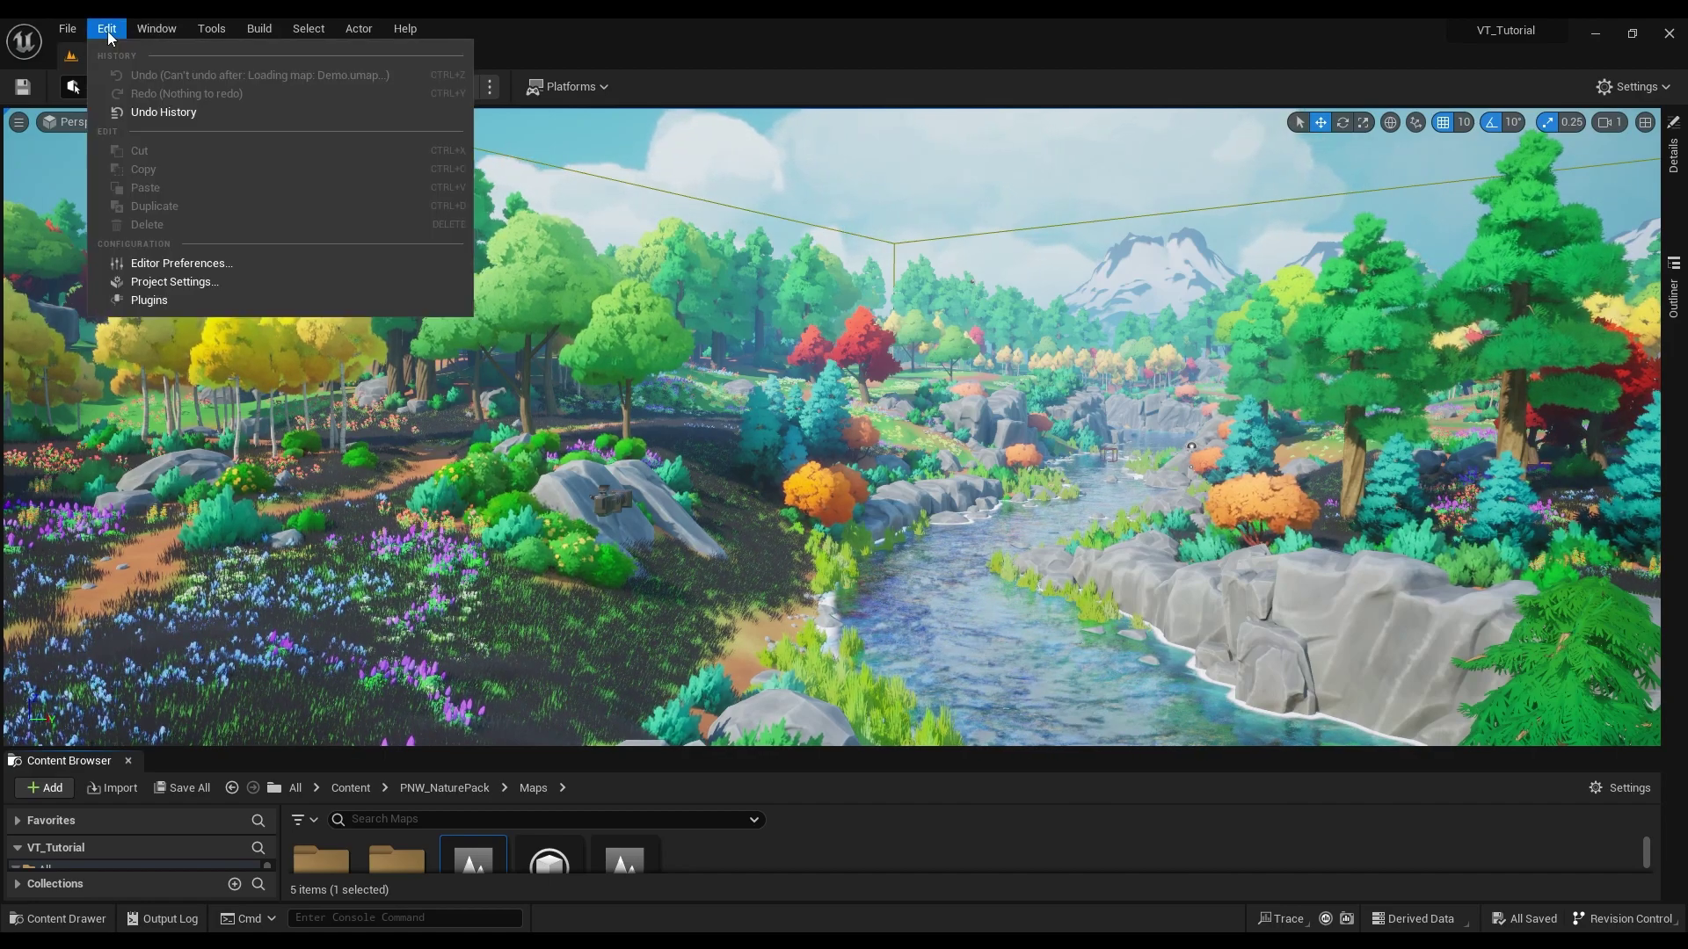
left_click(210, 281)
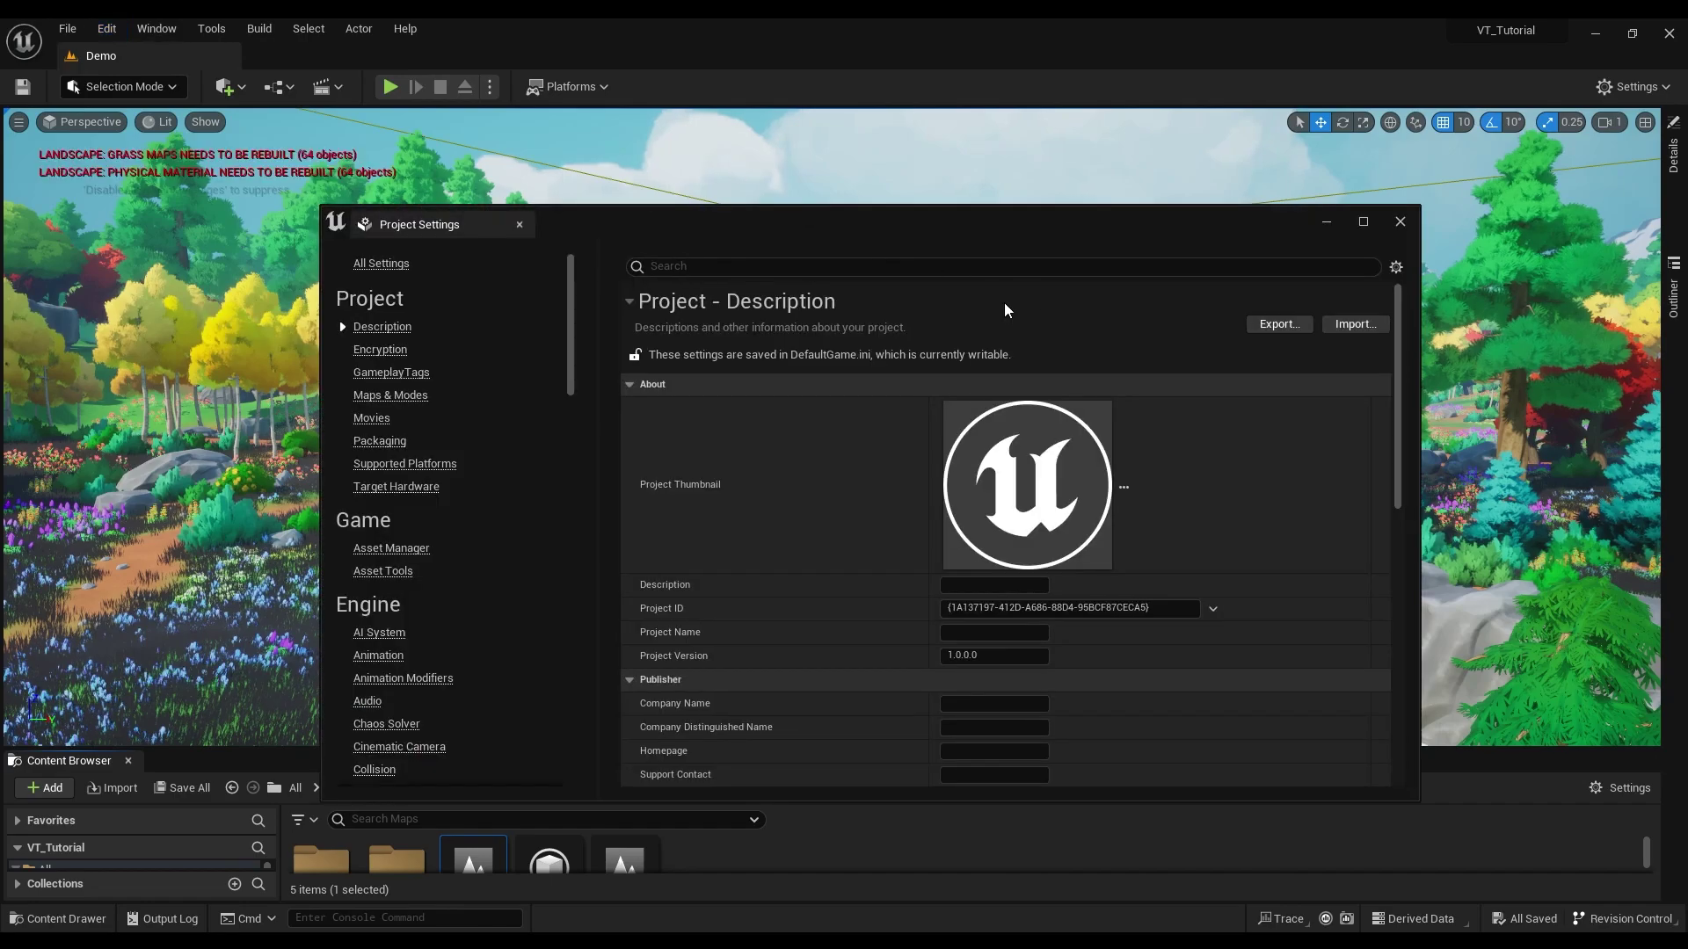
left_click_drag(927, 206, 965, 150)
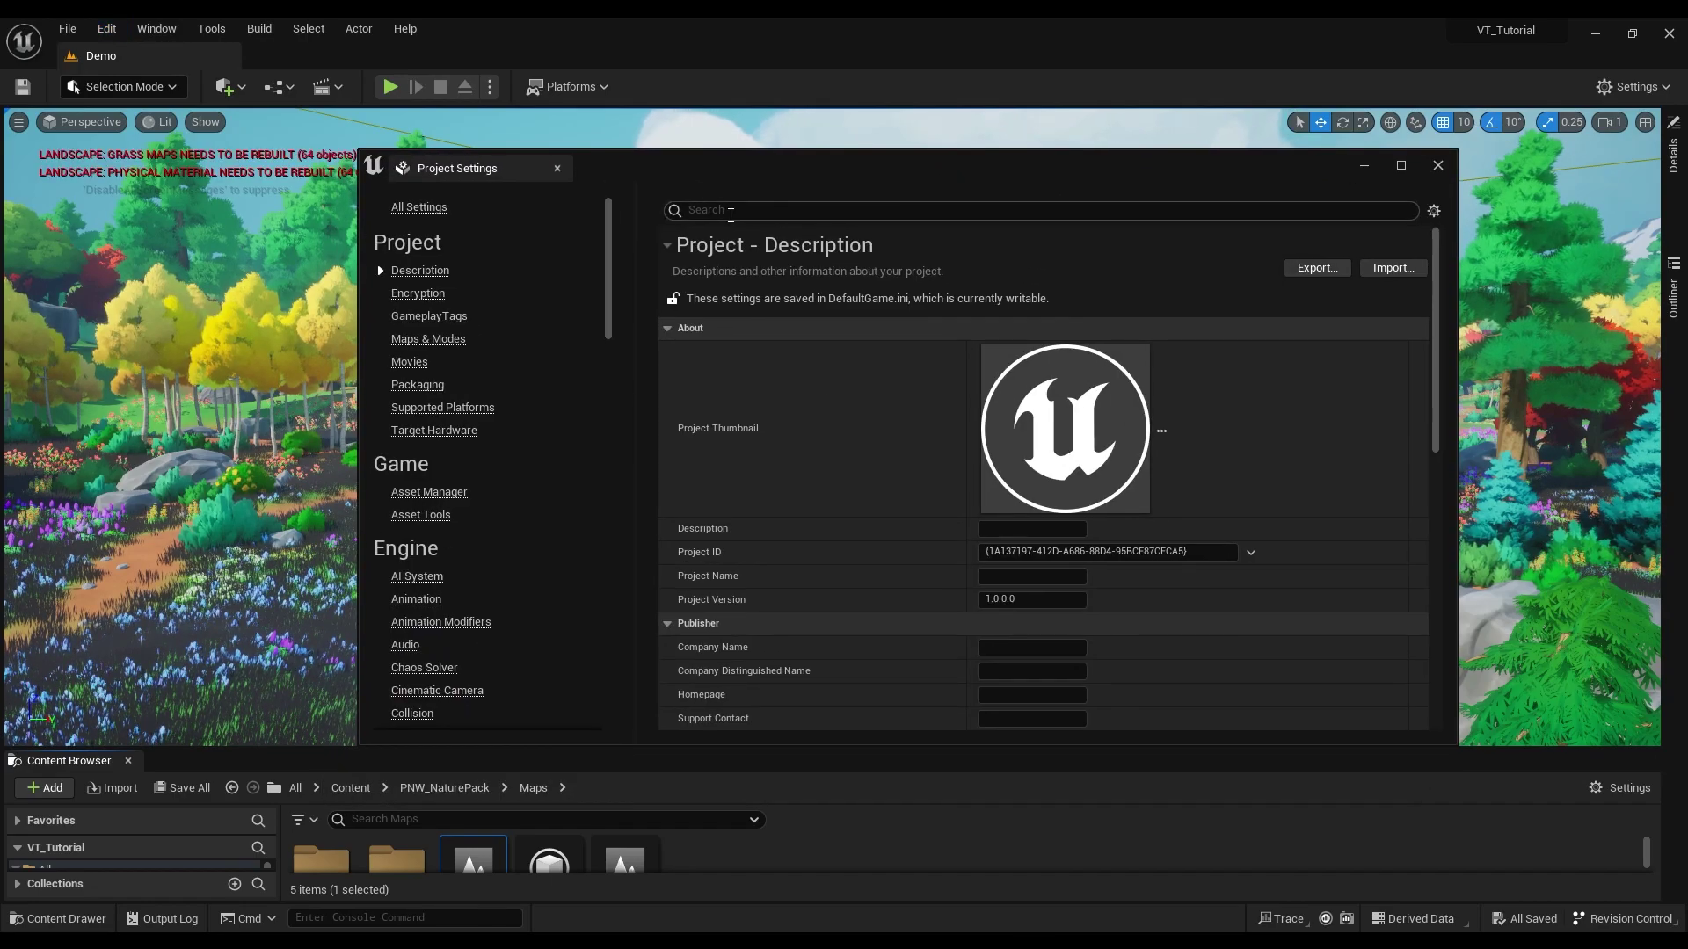
type("virtual")
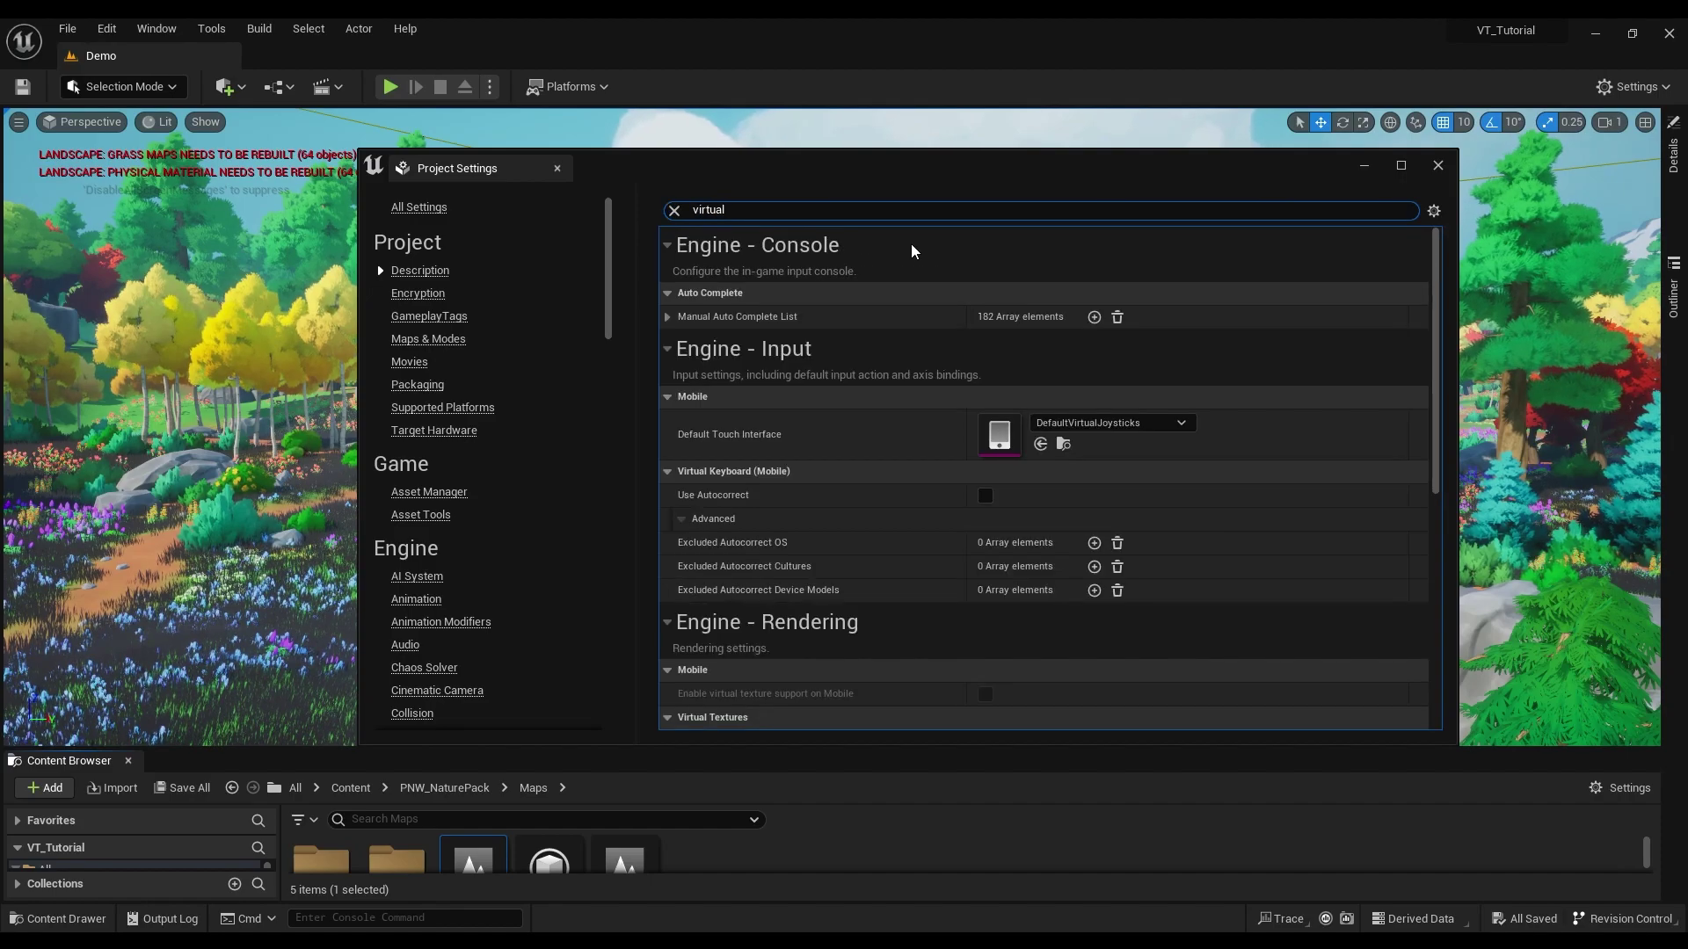
type(" texture")
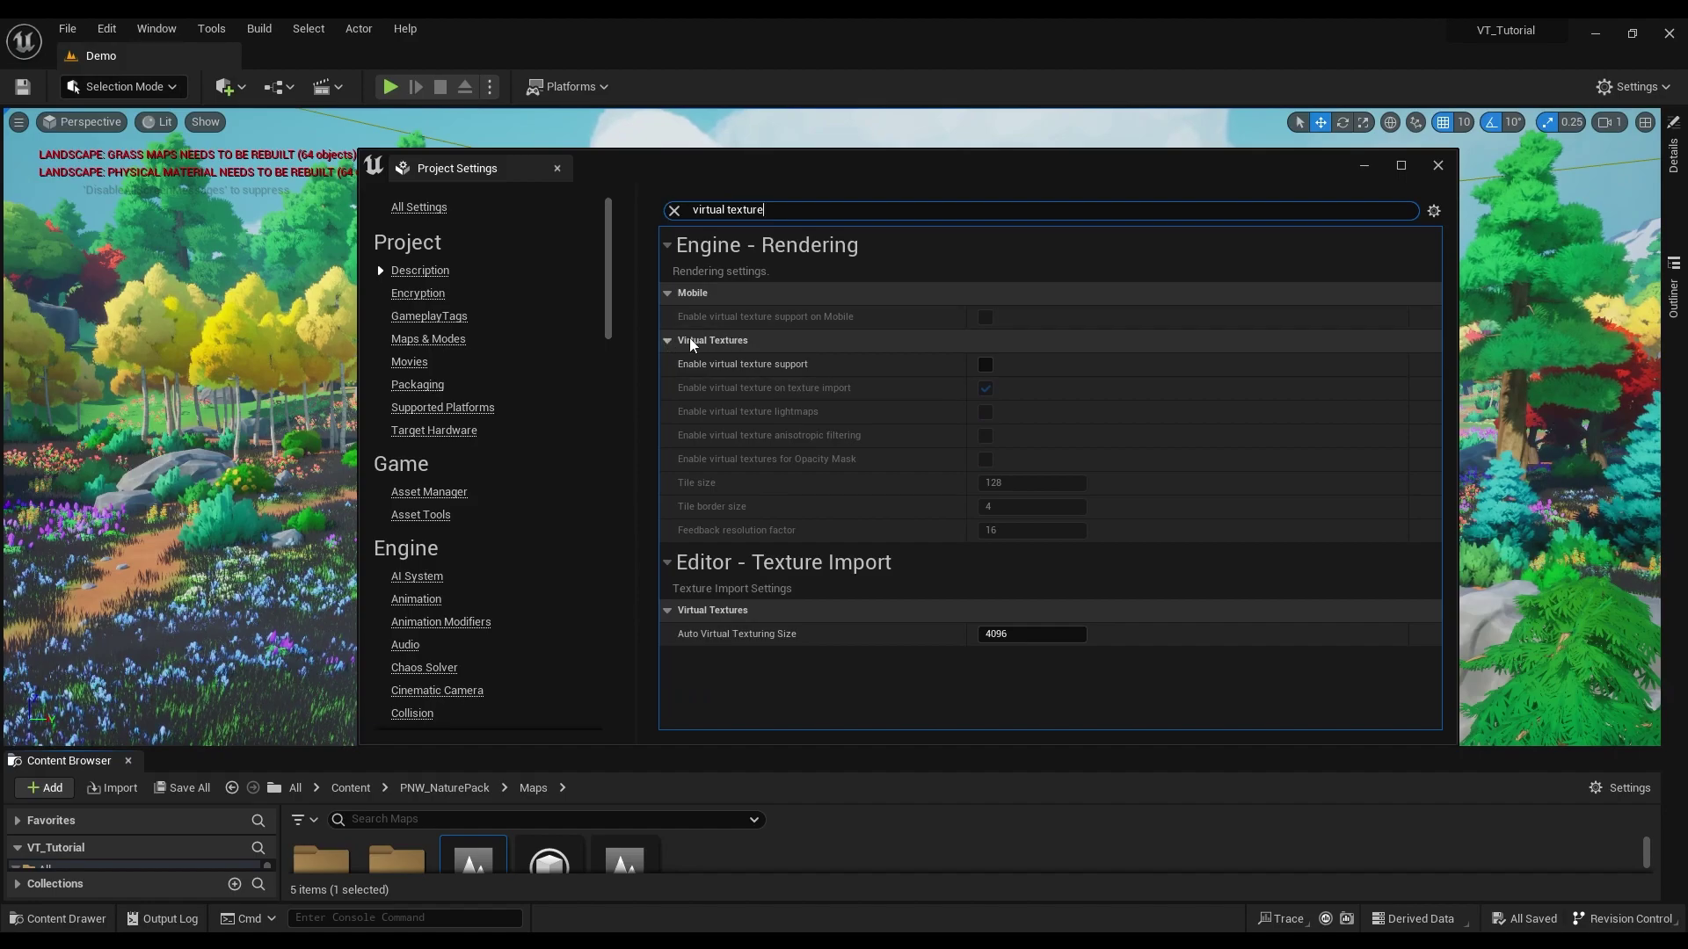
mouse_move(688, 363)
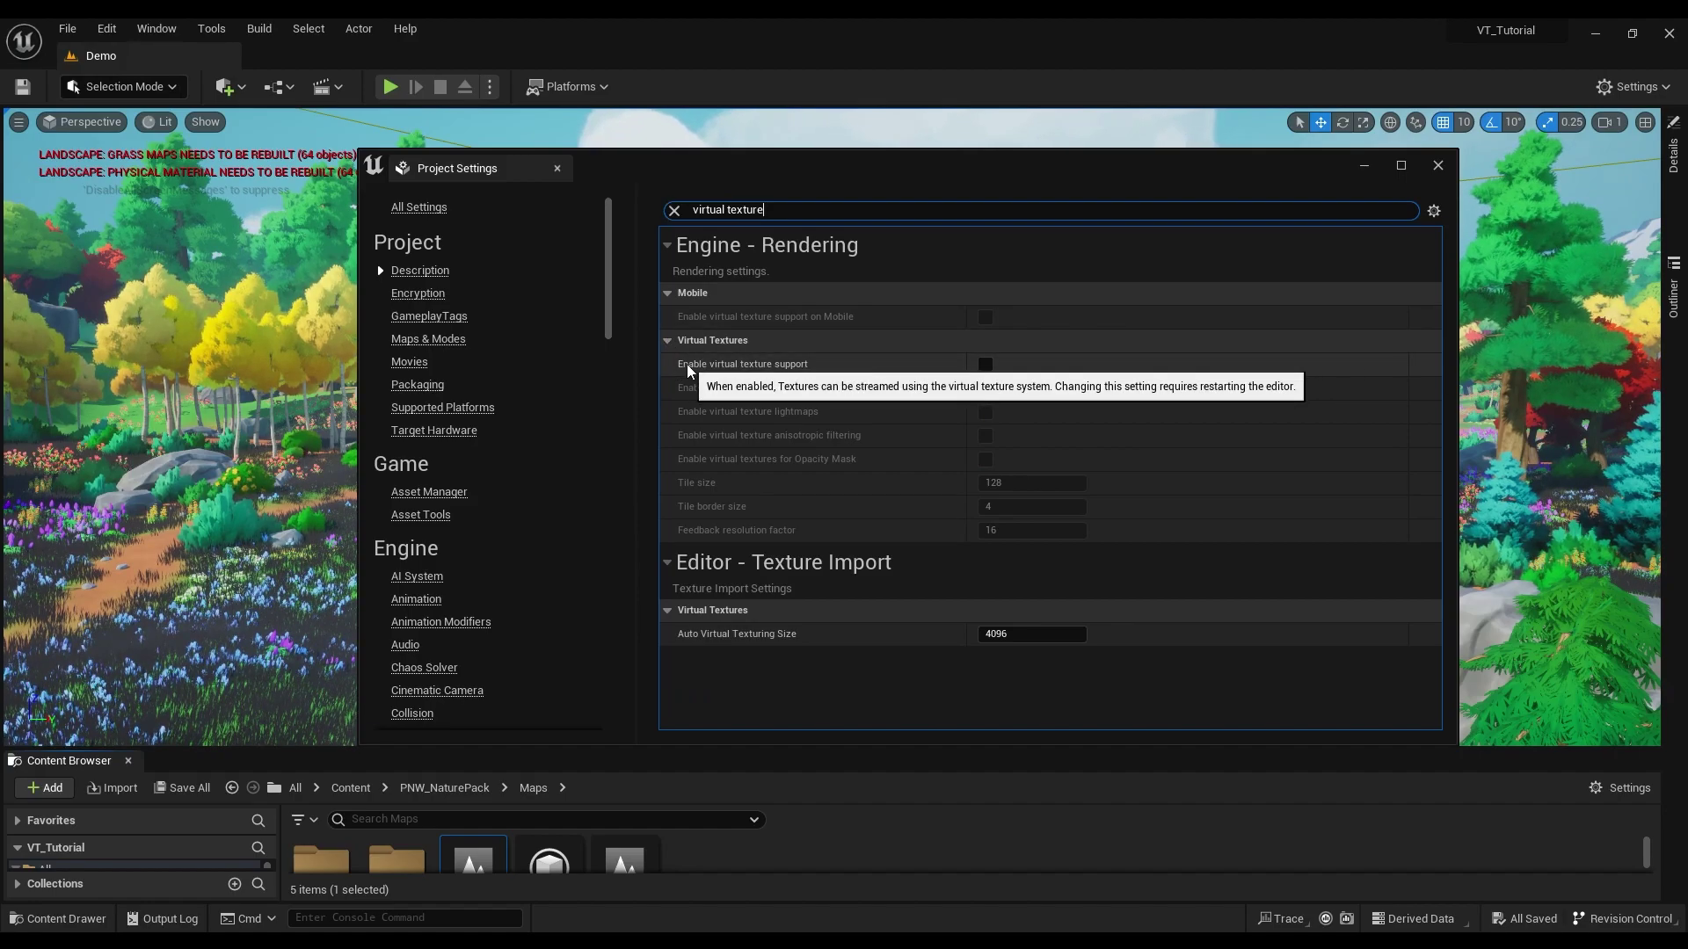
left_click(985, 366)
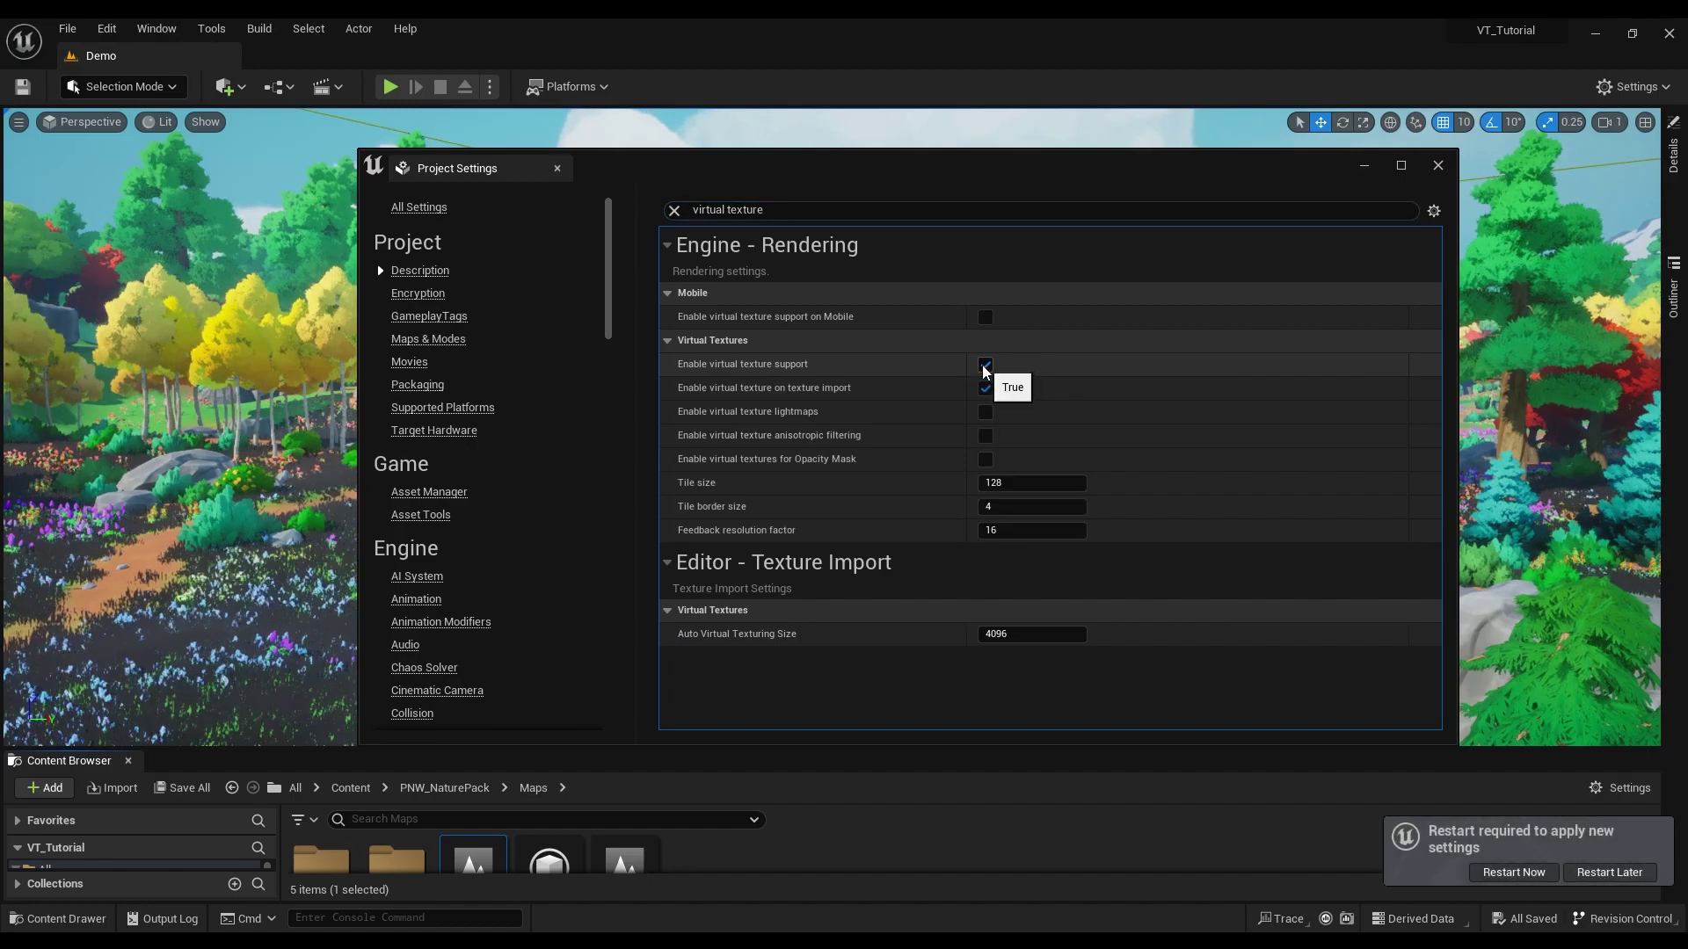
left_click(1513, 873)
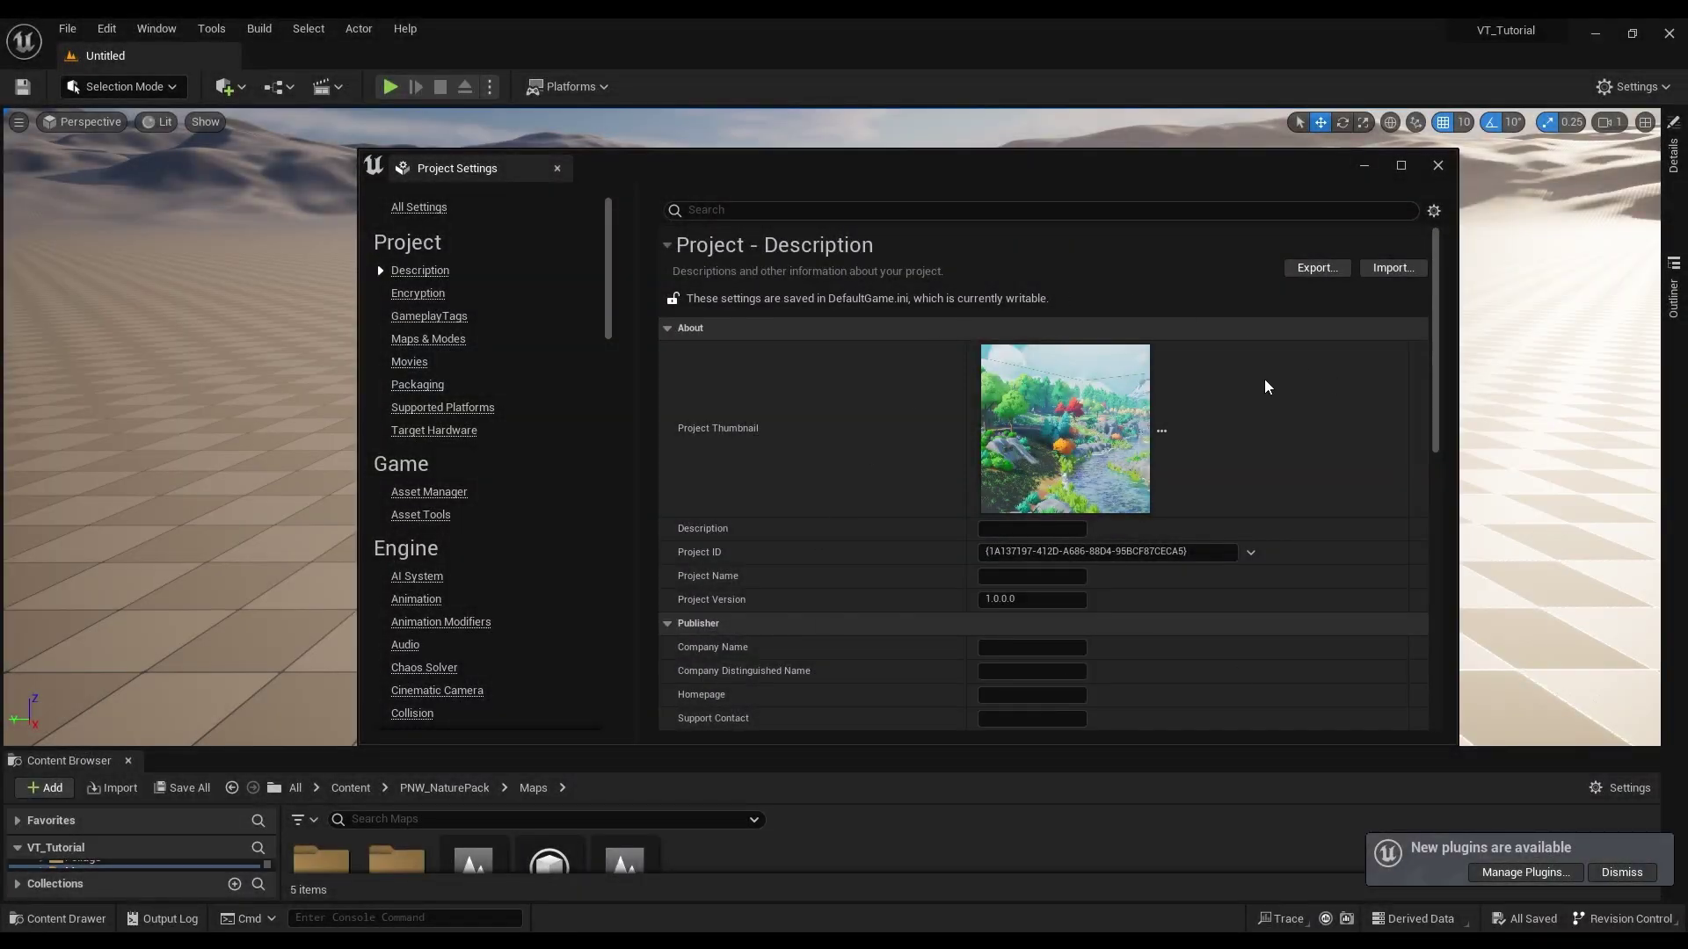
Step: Search the project settings for "virtual texture" and check the state of virtual texture support
left_click_drag(1213, 154, 1174, 145)
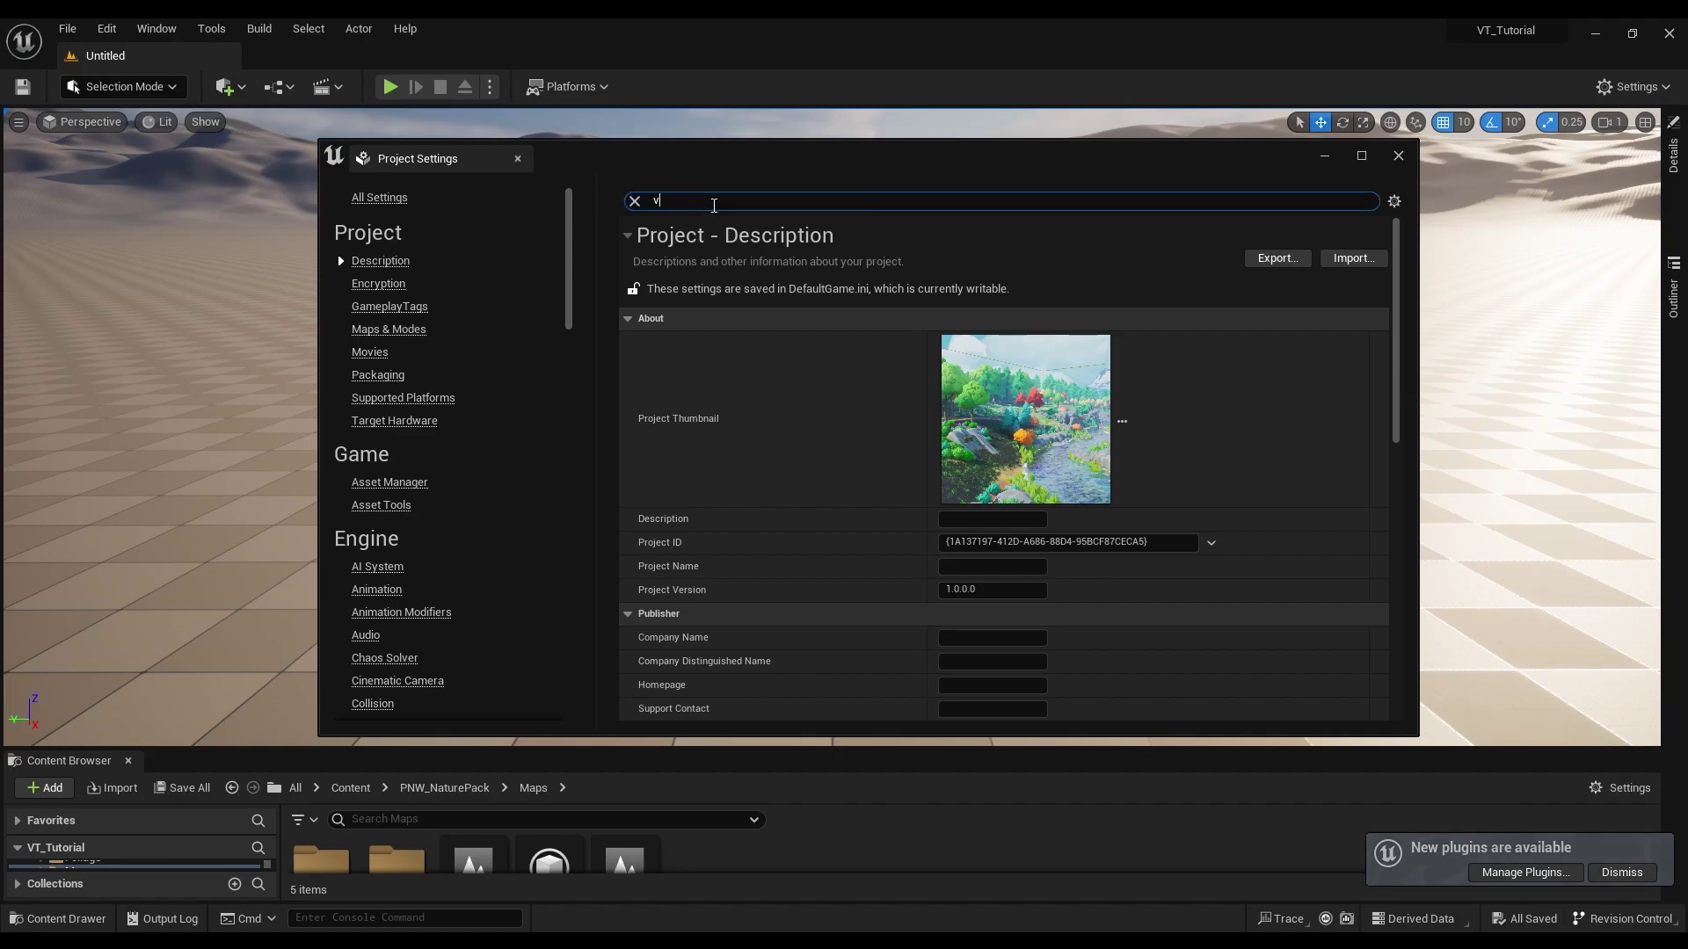
type("virtua")
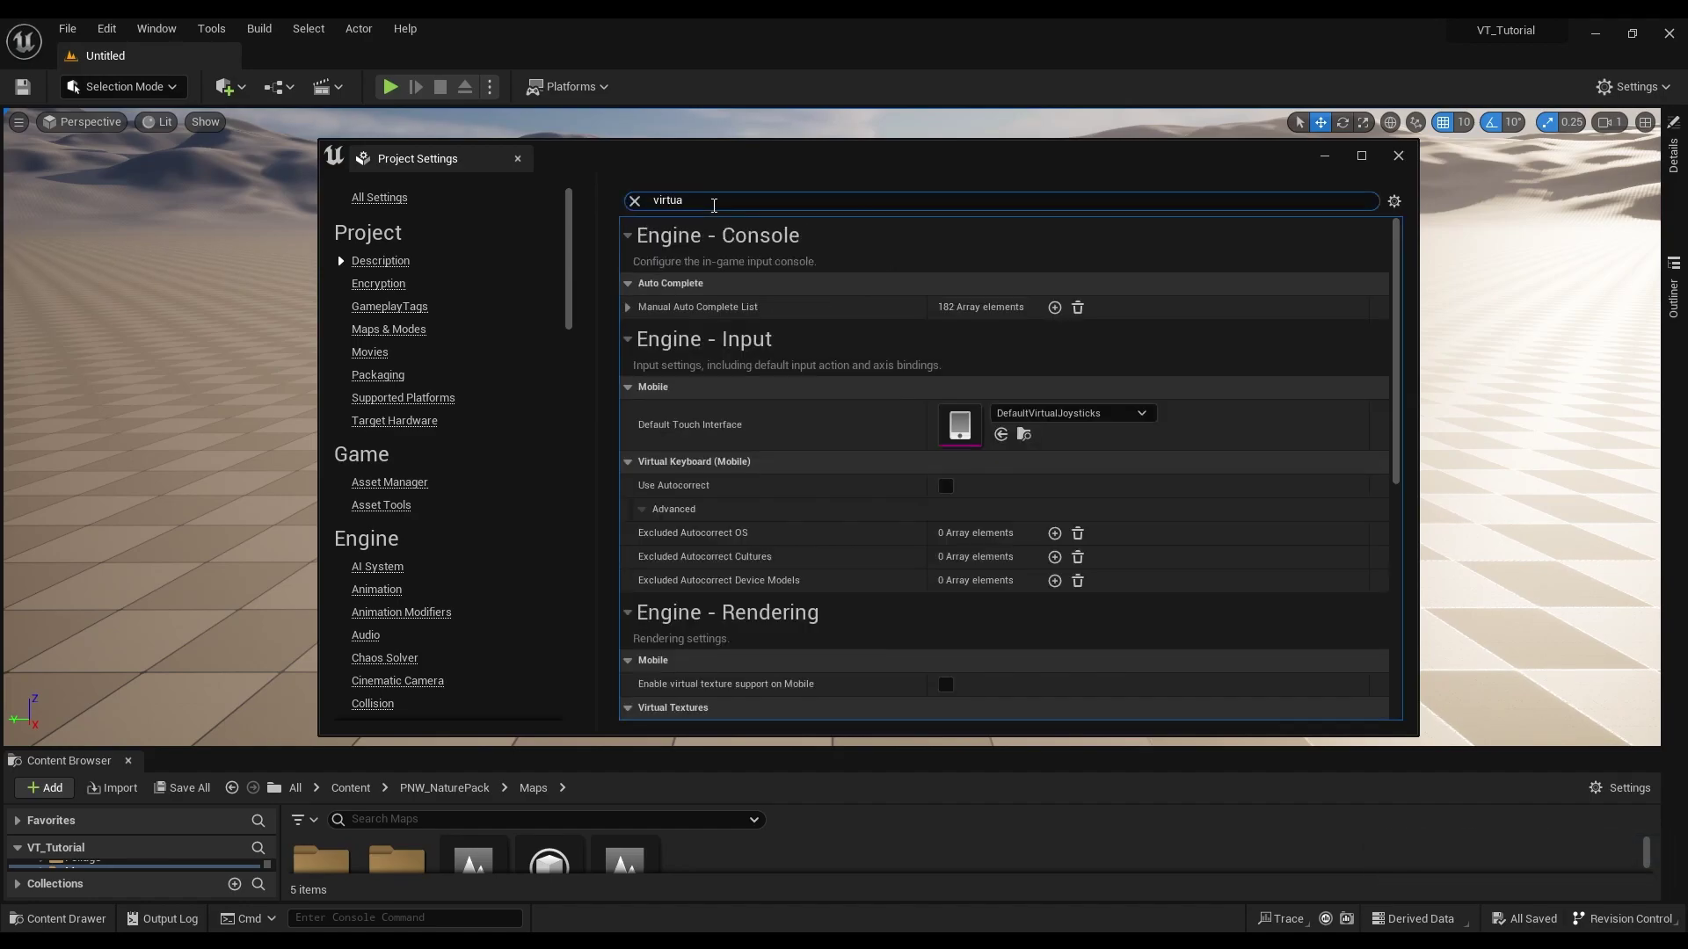
type("l texture")
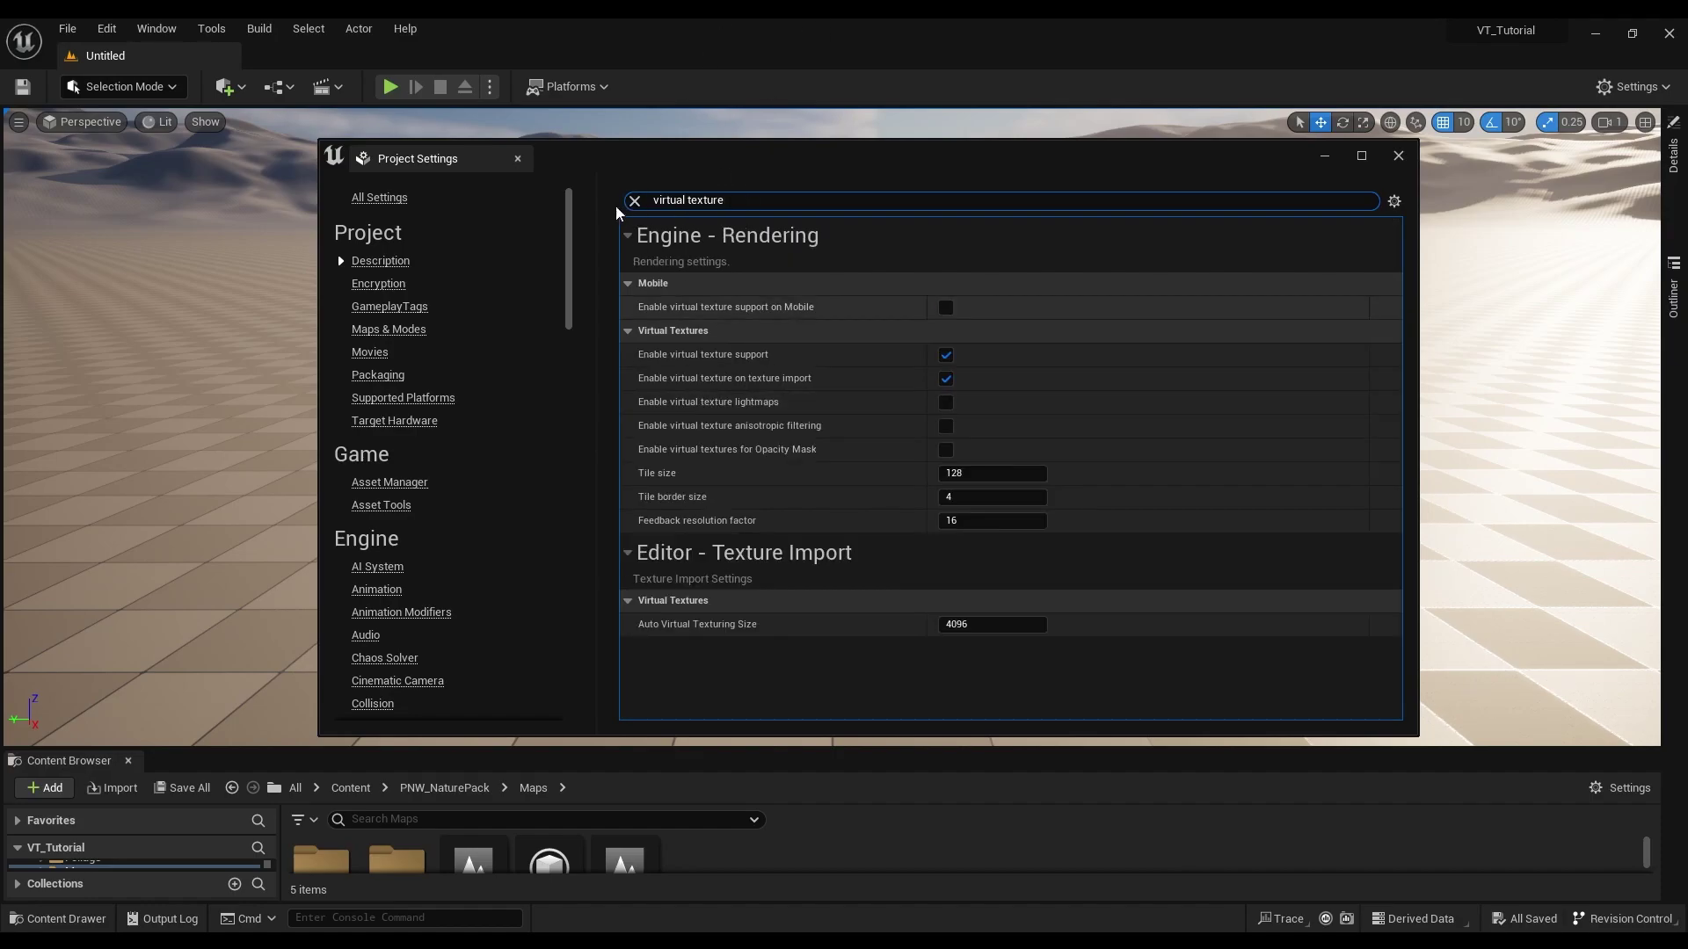
mouse_move(654, 362)
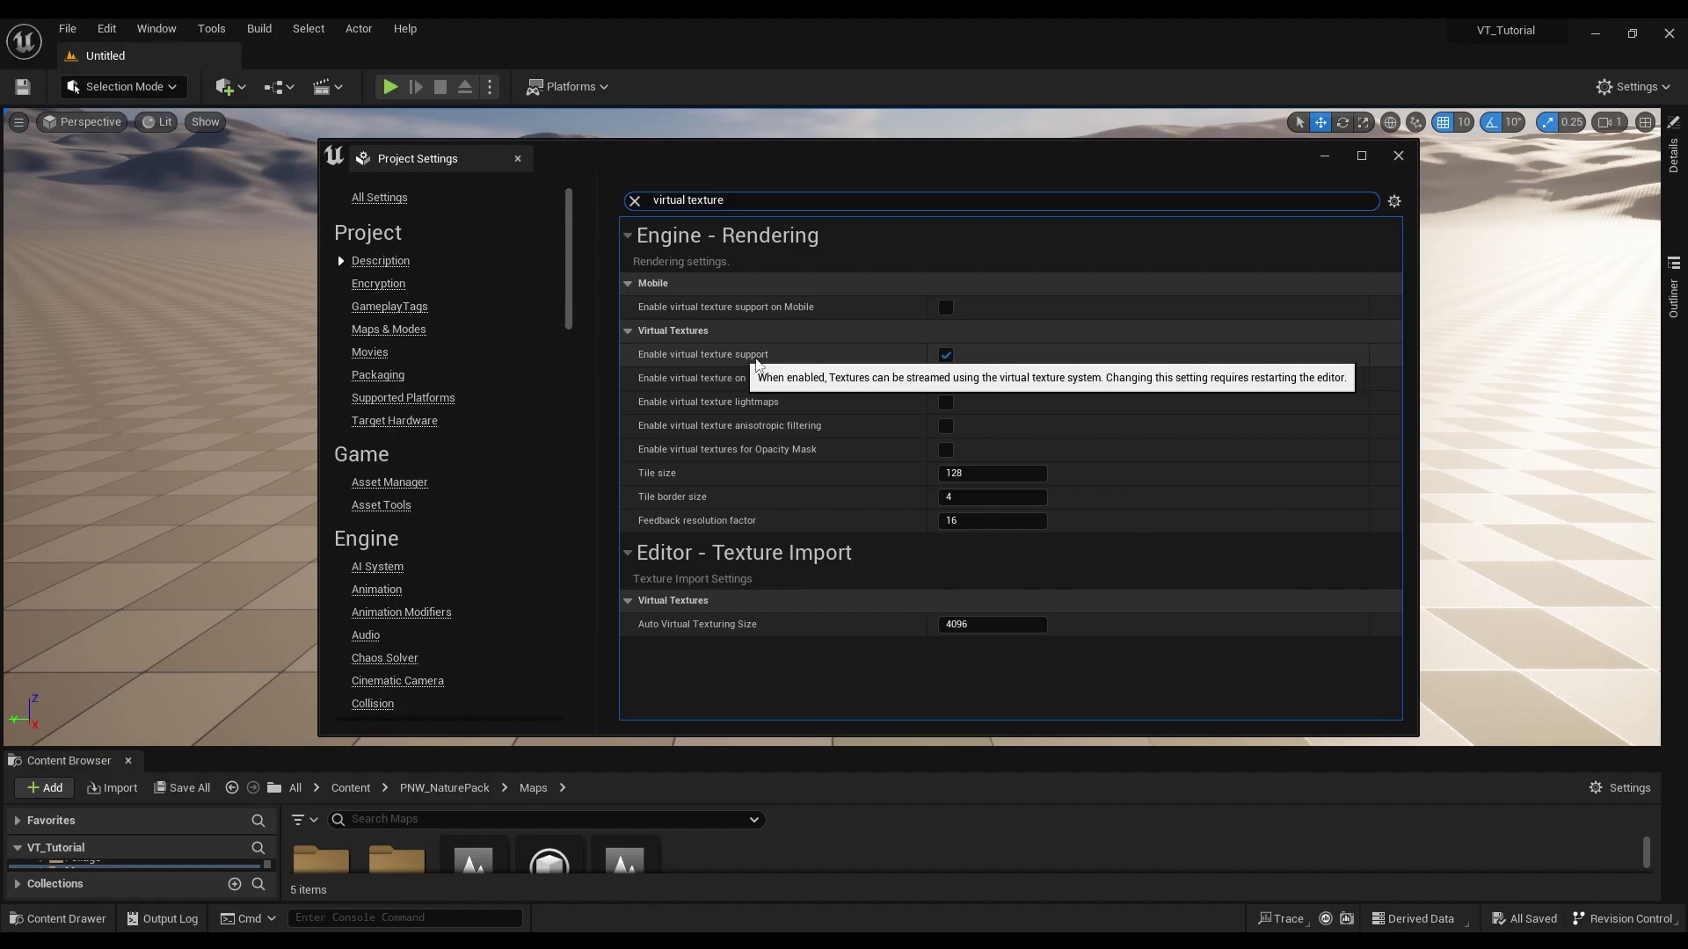
Step: Set both the Editor Startup Map and the Game Default Map to Demo and close the project settings
left_click_drag(981, 165, 1029, 290)
left_click(451, 343)
left_click_drag(951, 252, 912, 319)
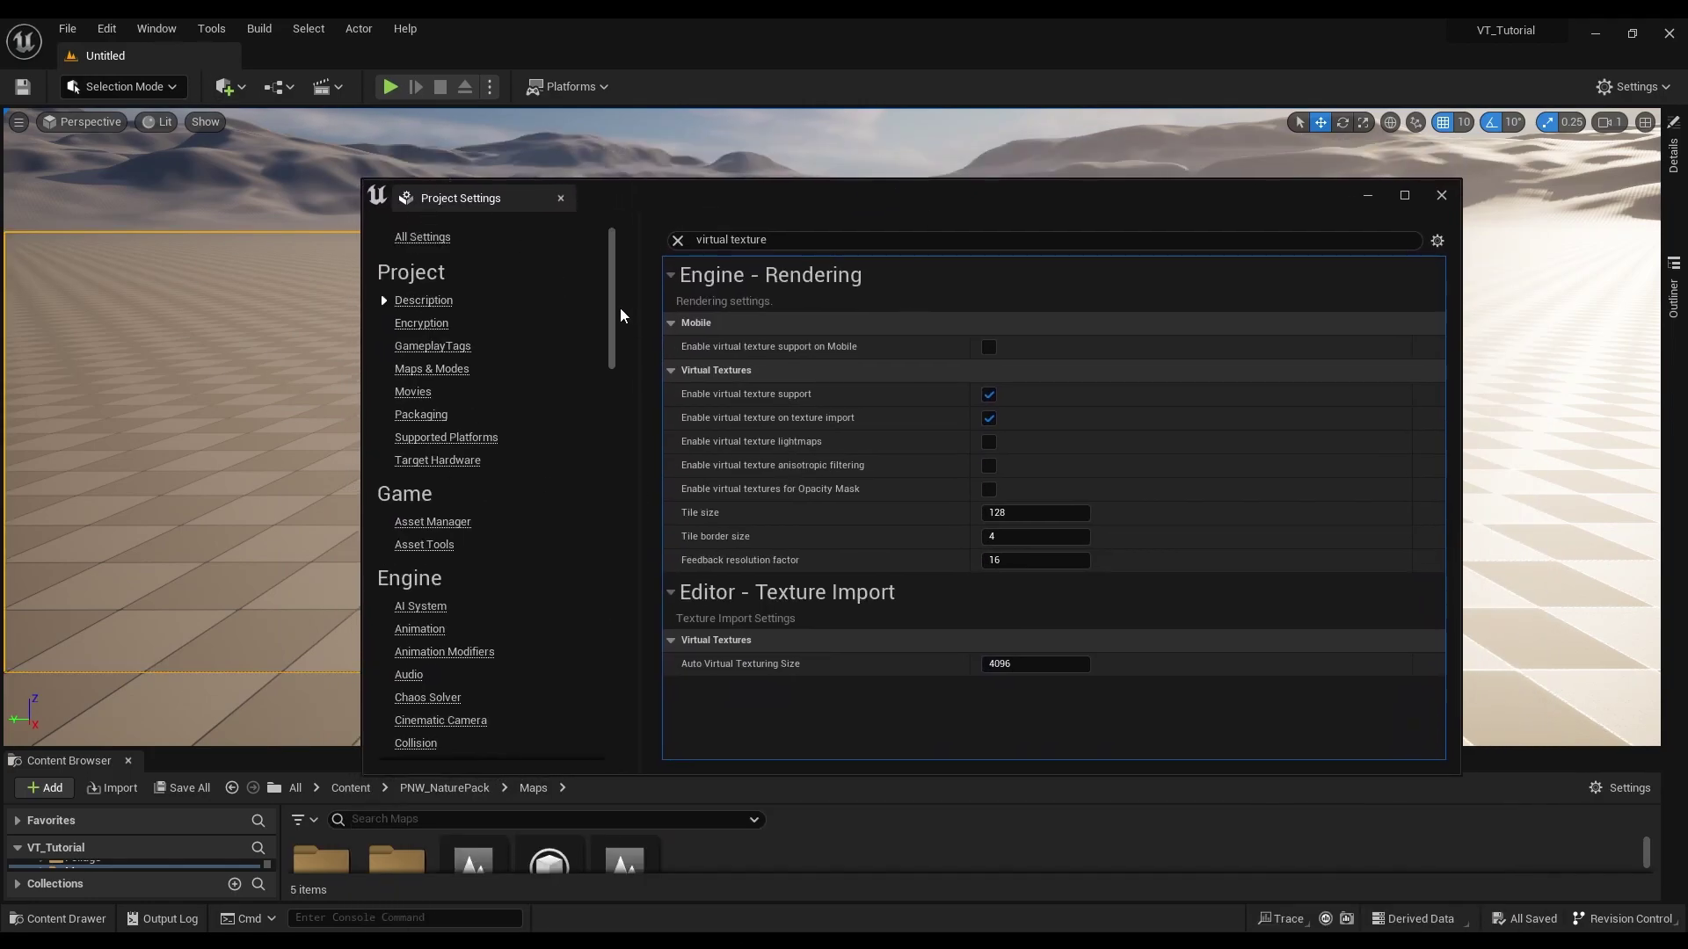
left_click(441, 371)
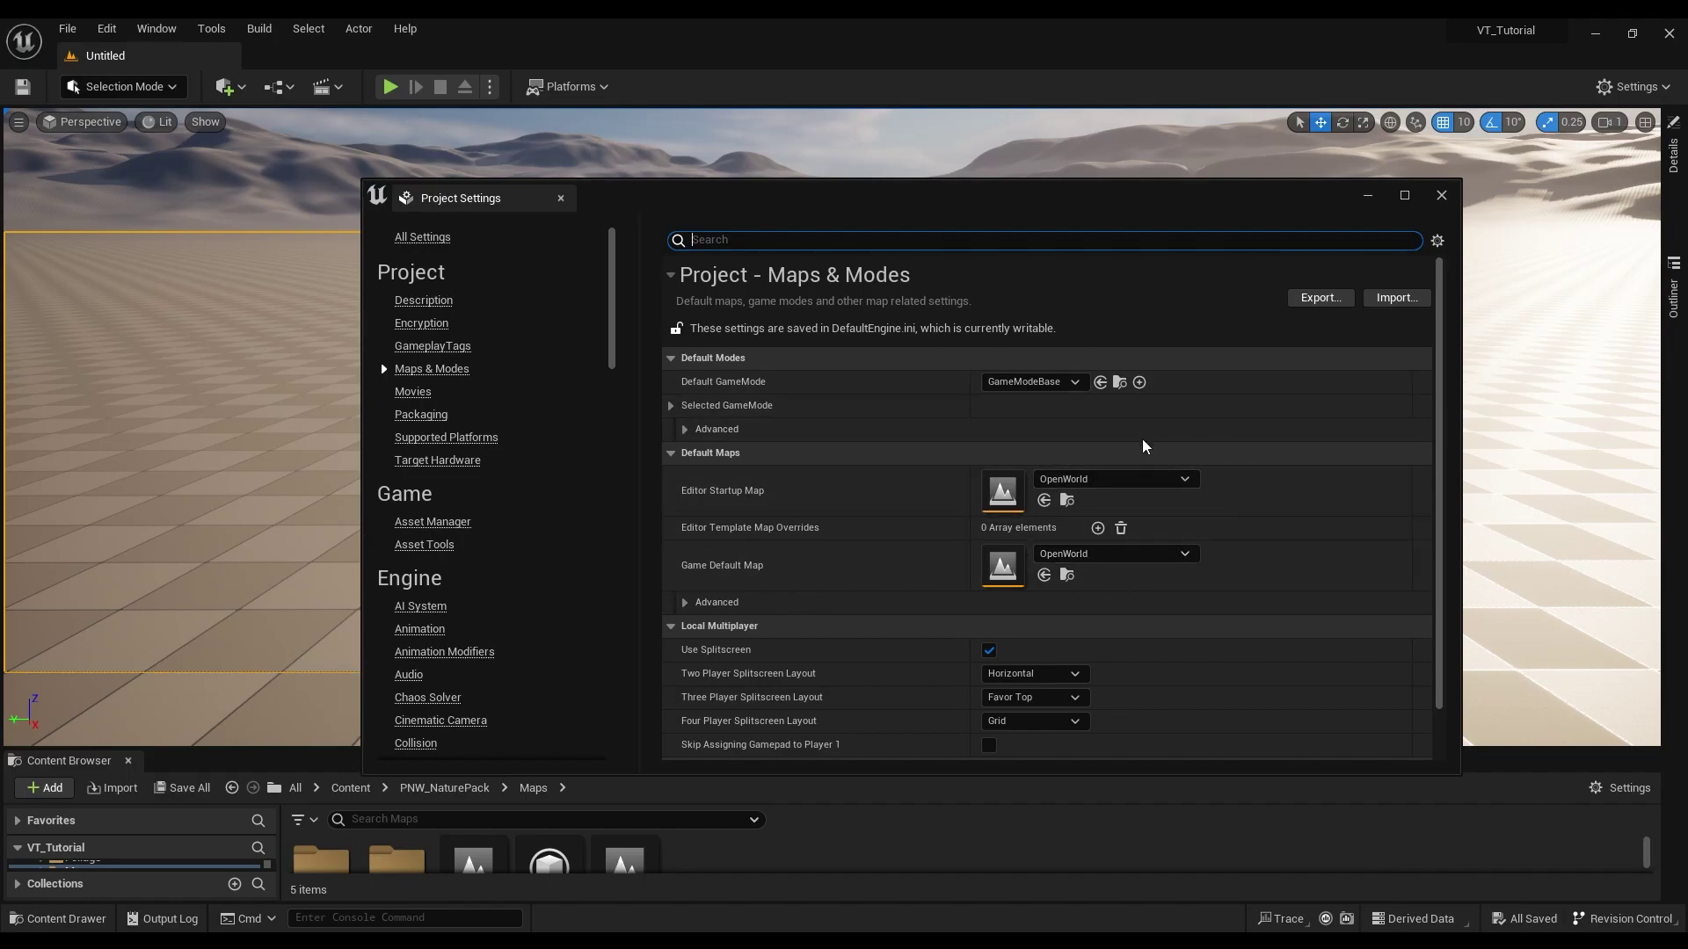
left_click(1110, 486)
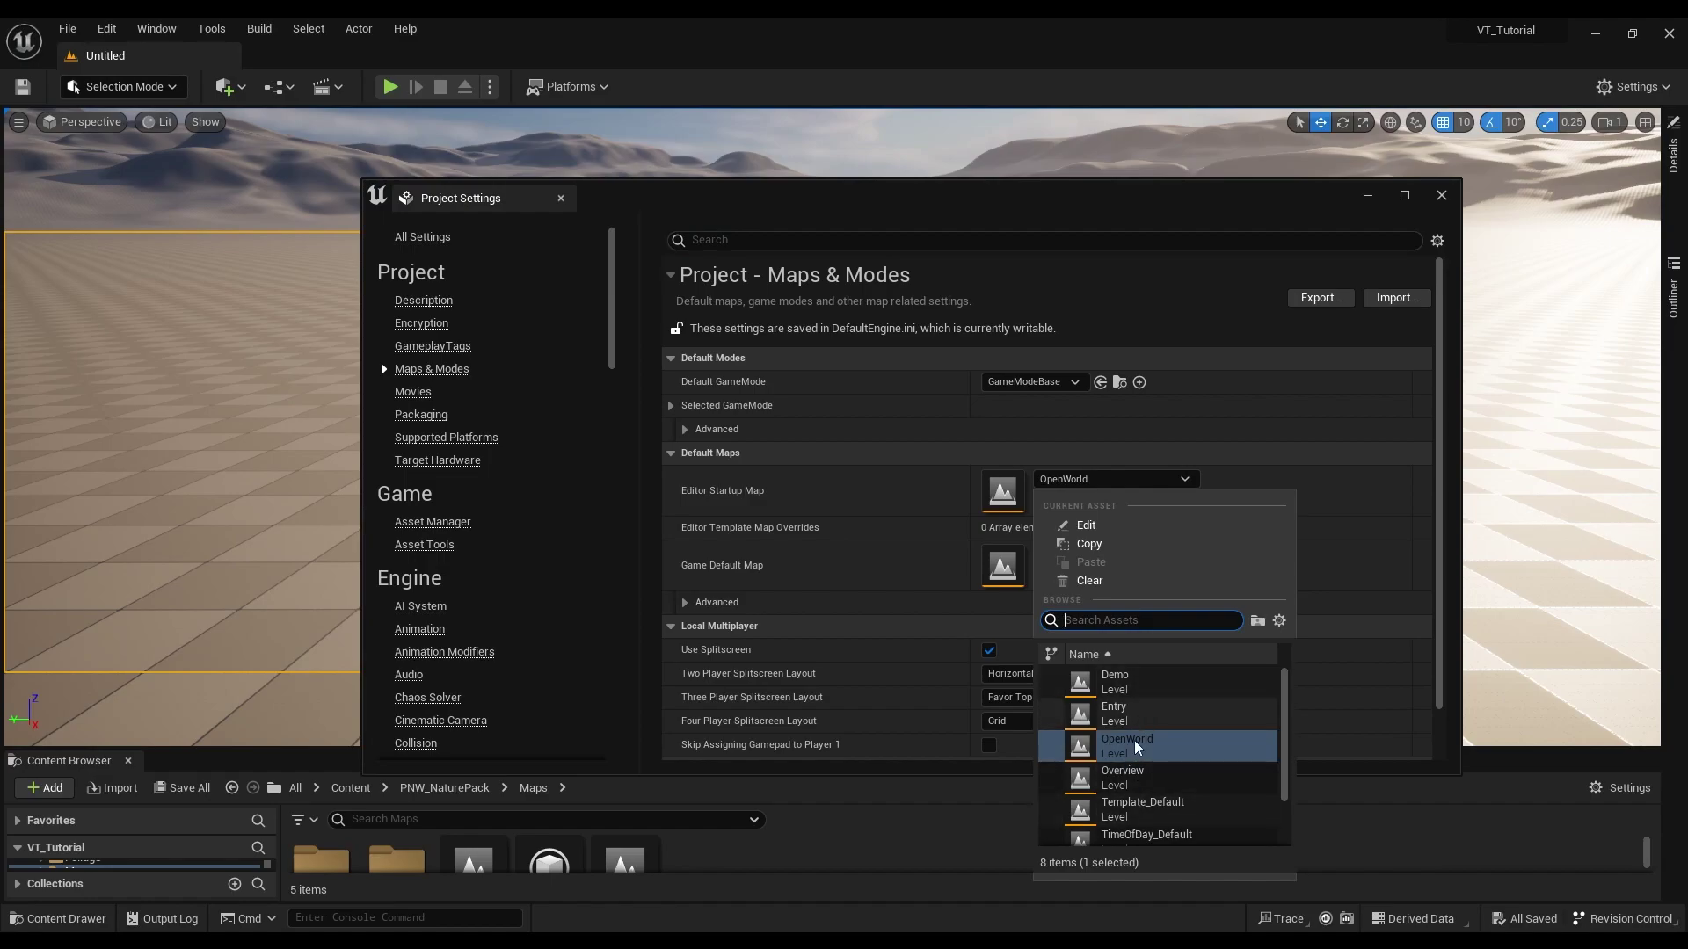
left_click(1127, 686)
left_click(1119, 556)
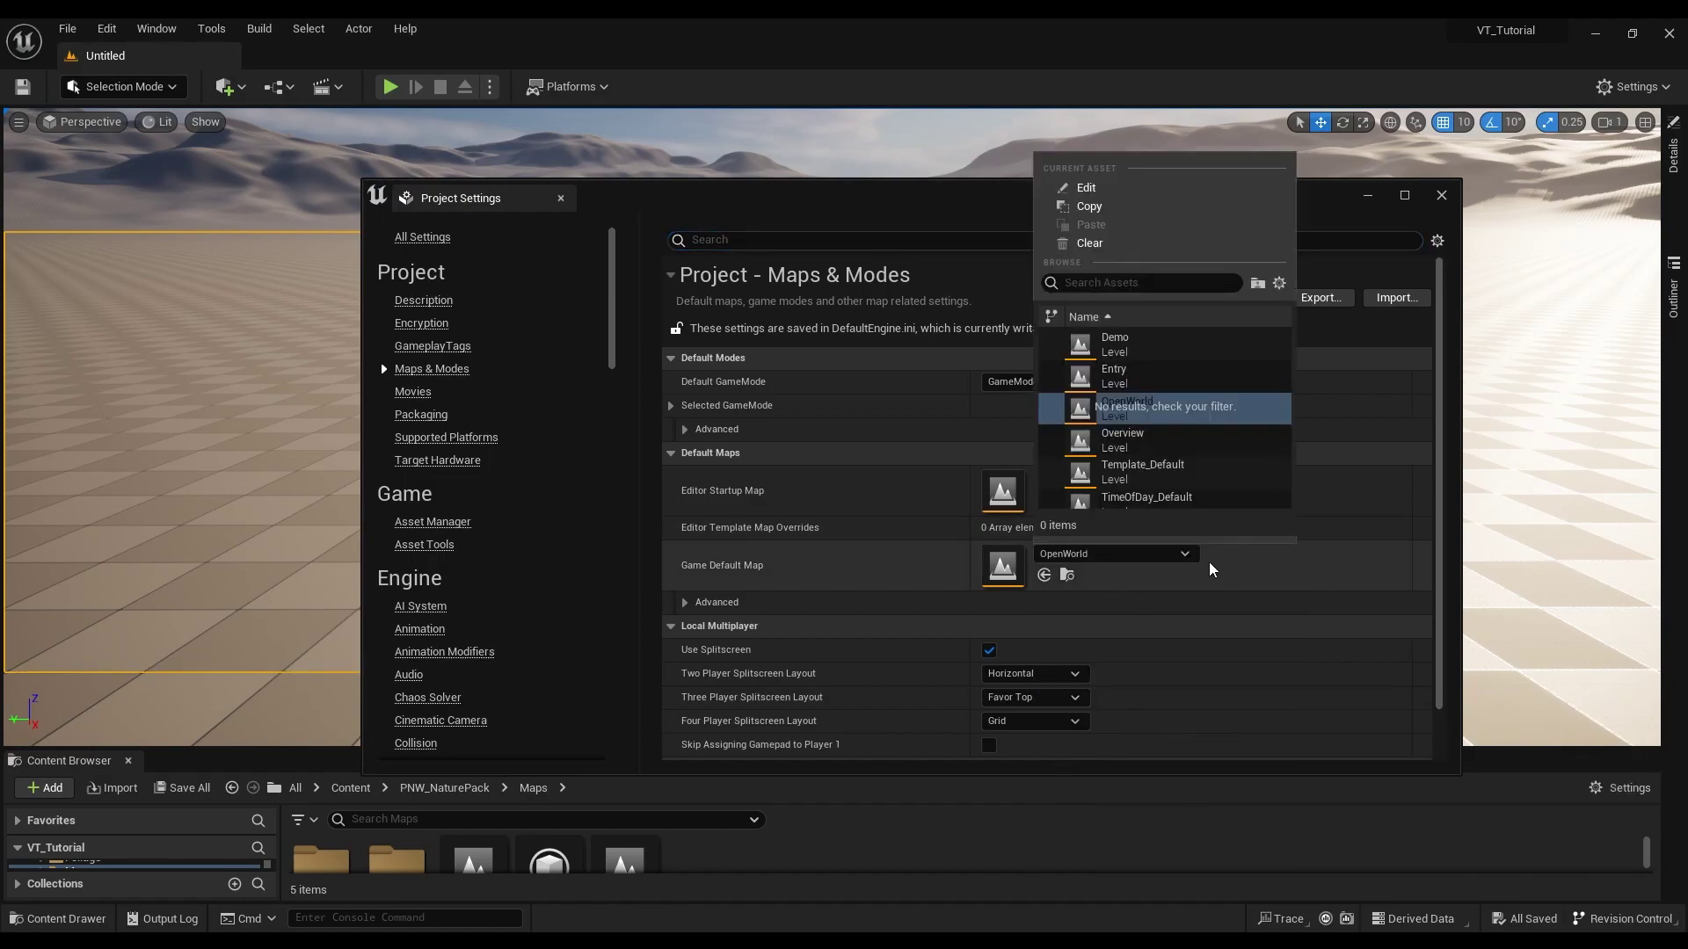
left_click(1134, 353)
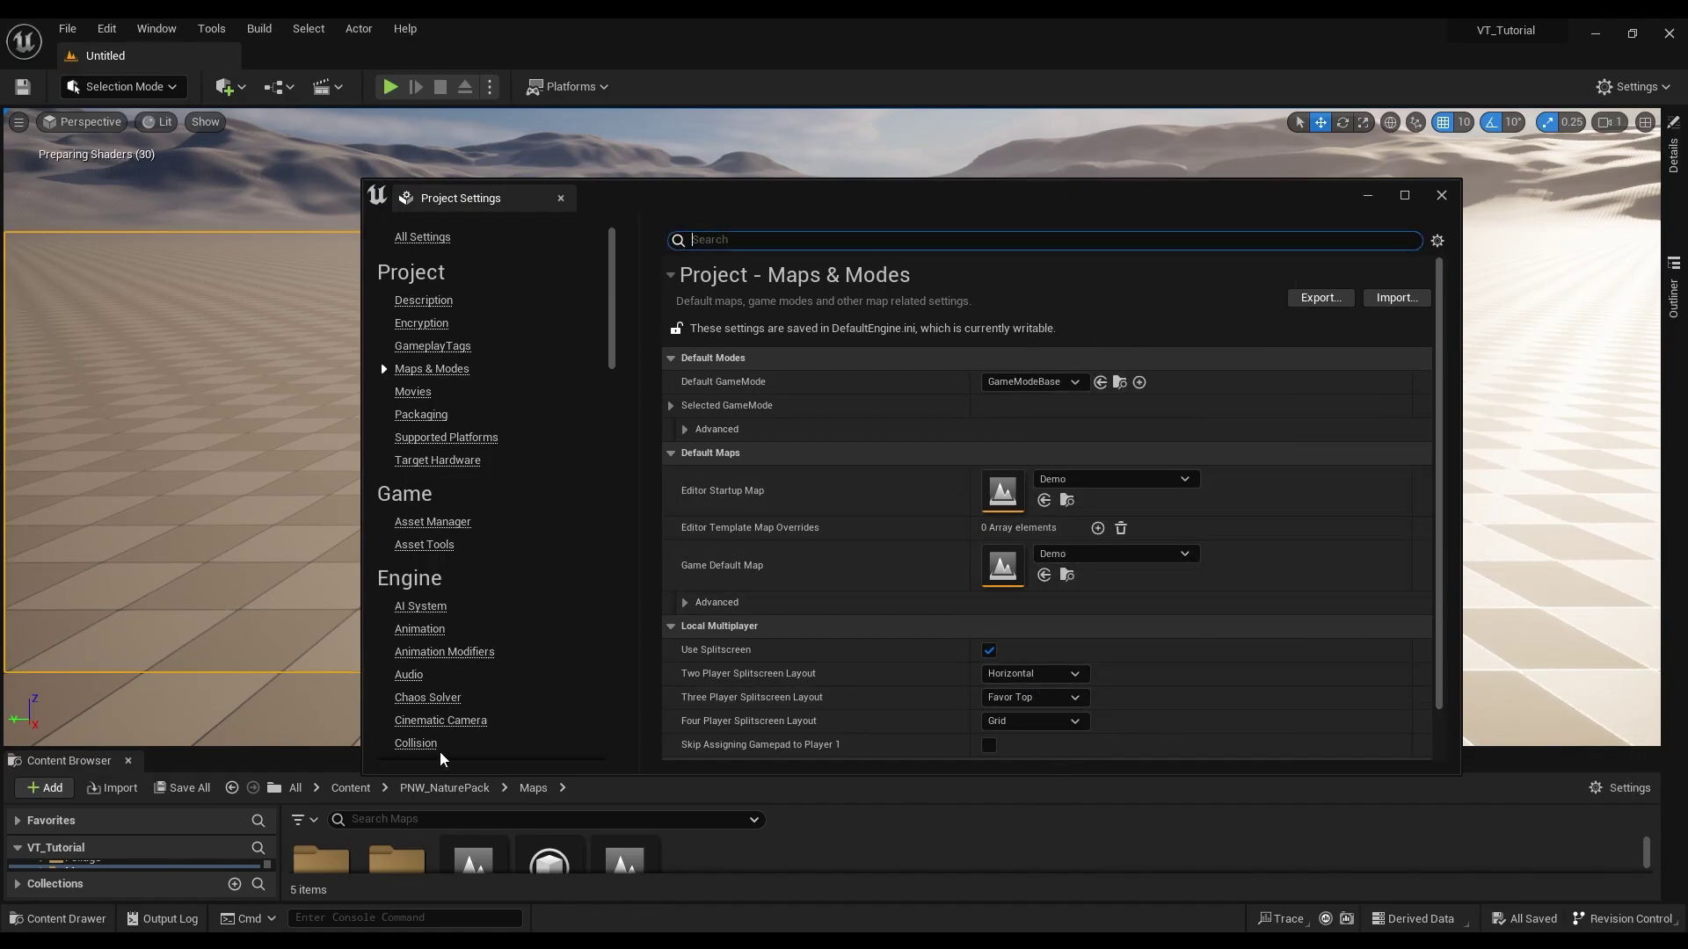
left_click_drag(1080, 197, 1040, 143)
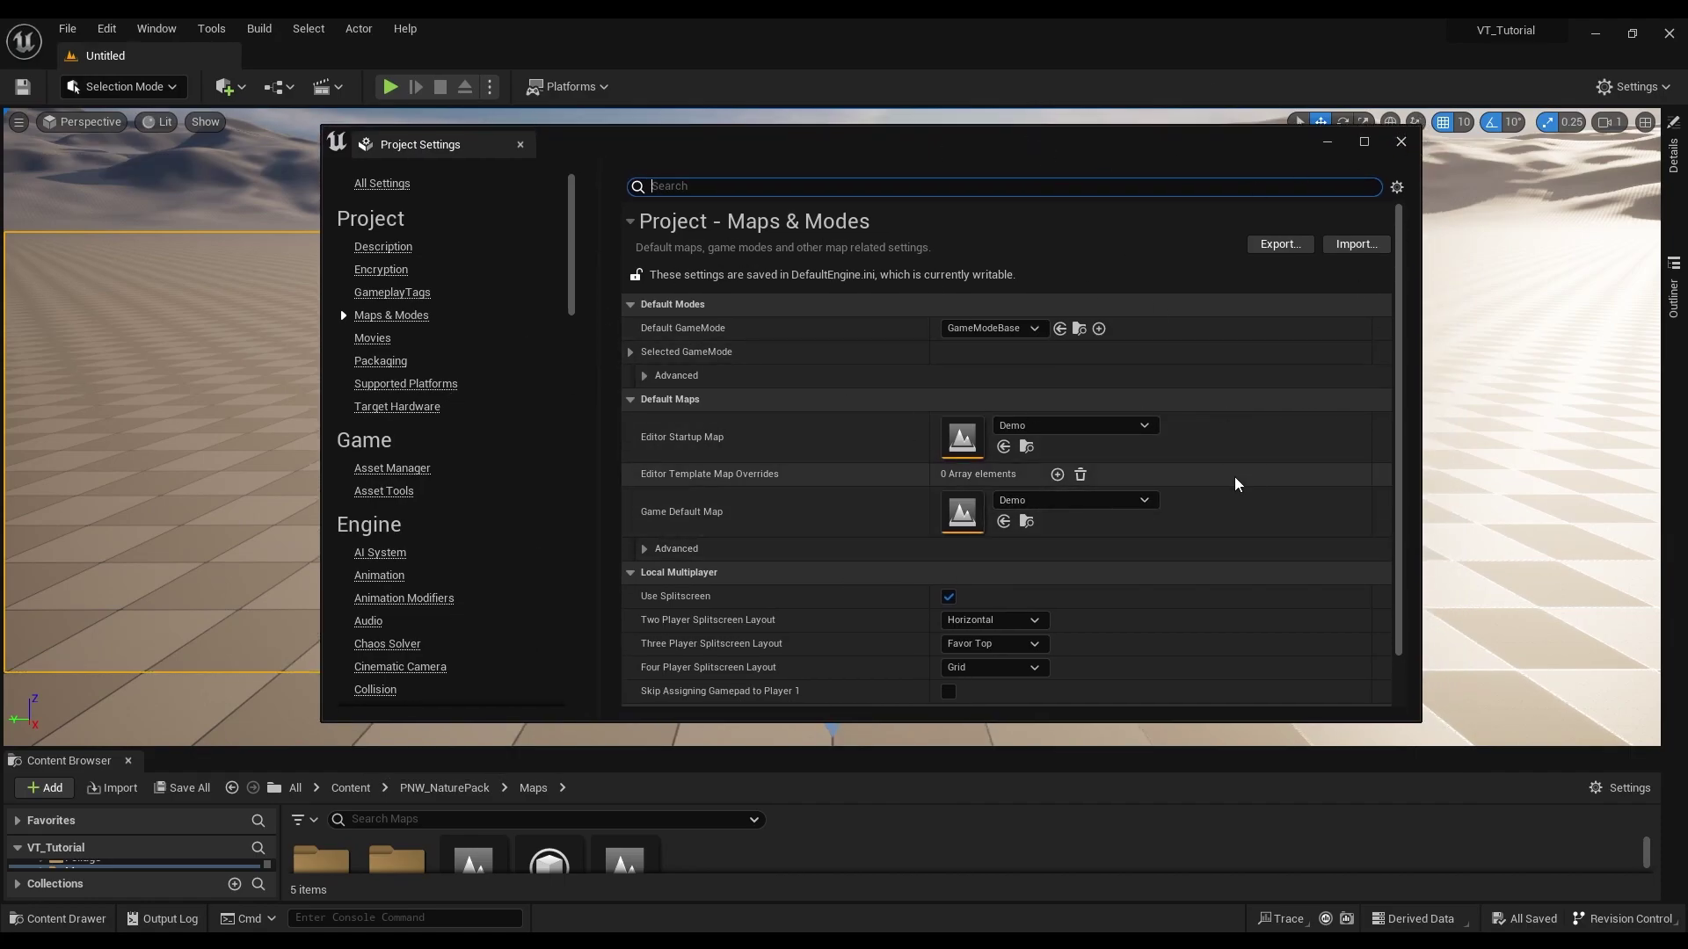
left_click(1401, 143)
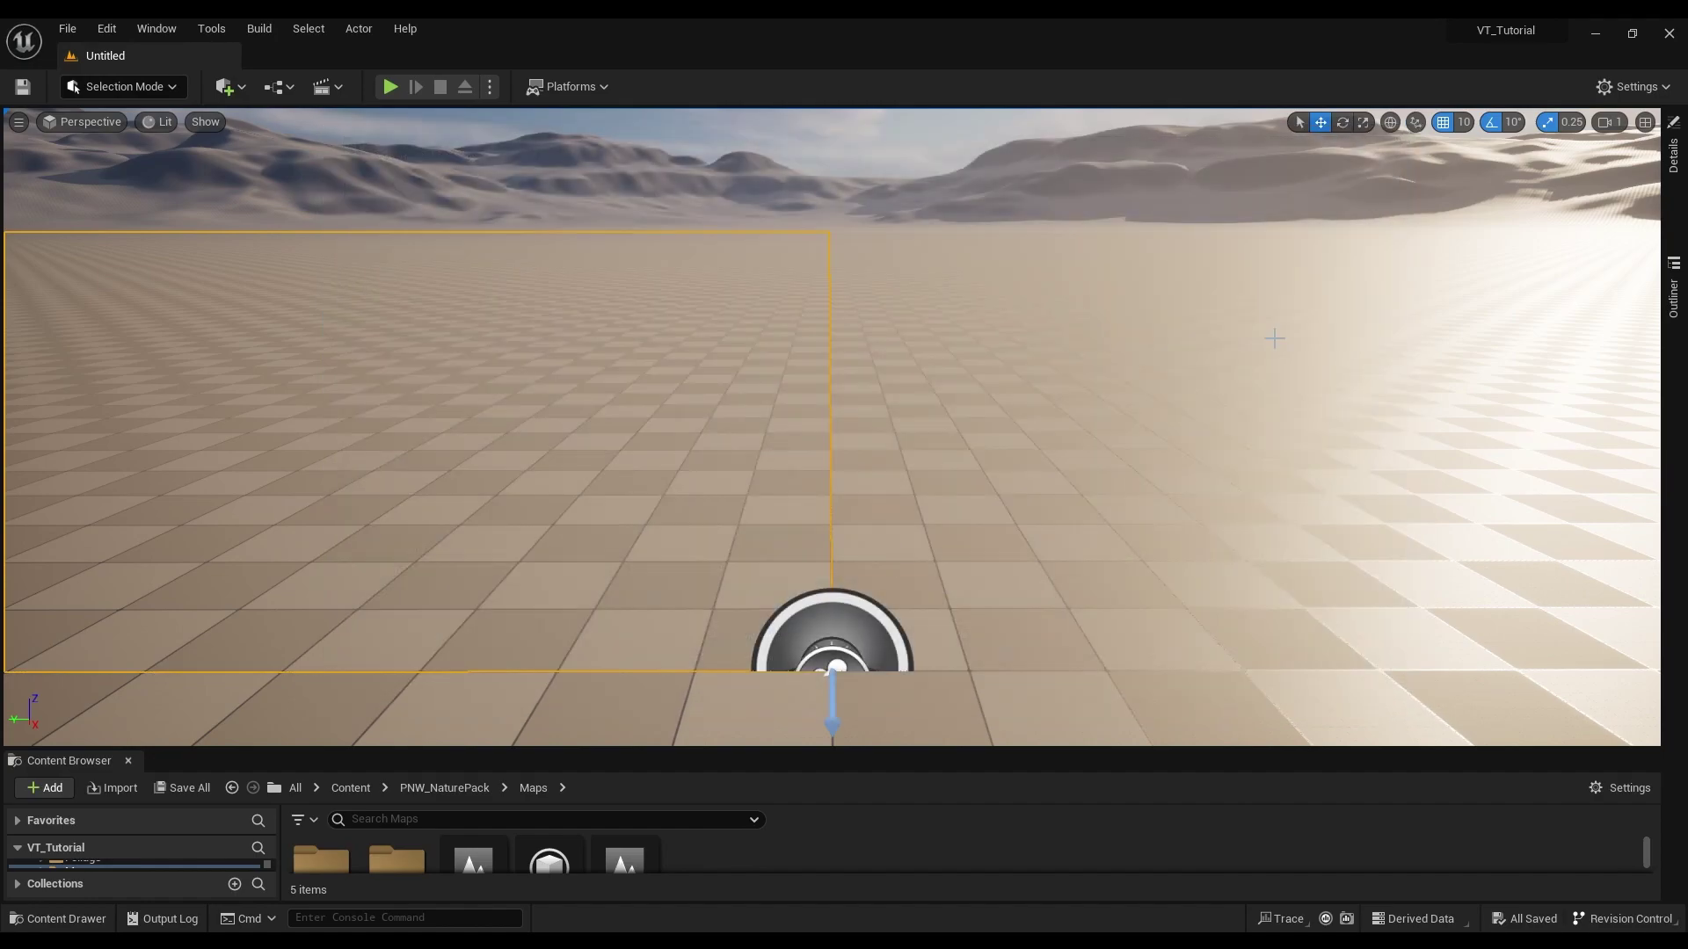
Step: Open the Demo level from the PNW_NaturePack Maps folder and enlarge the viewport
left_click_drag(646, 749, 655, 530)
left_click(472, 668)
key("Return")
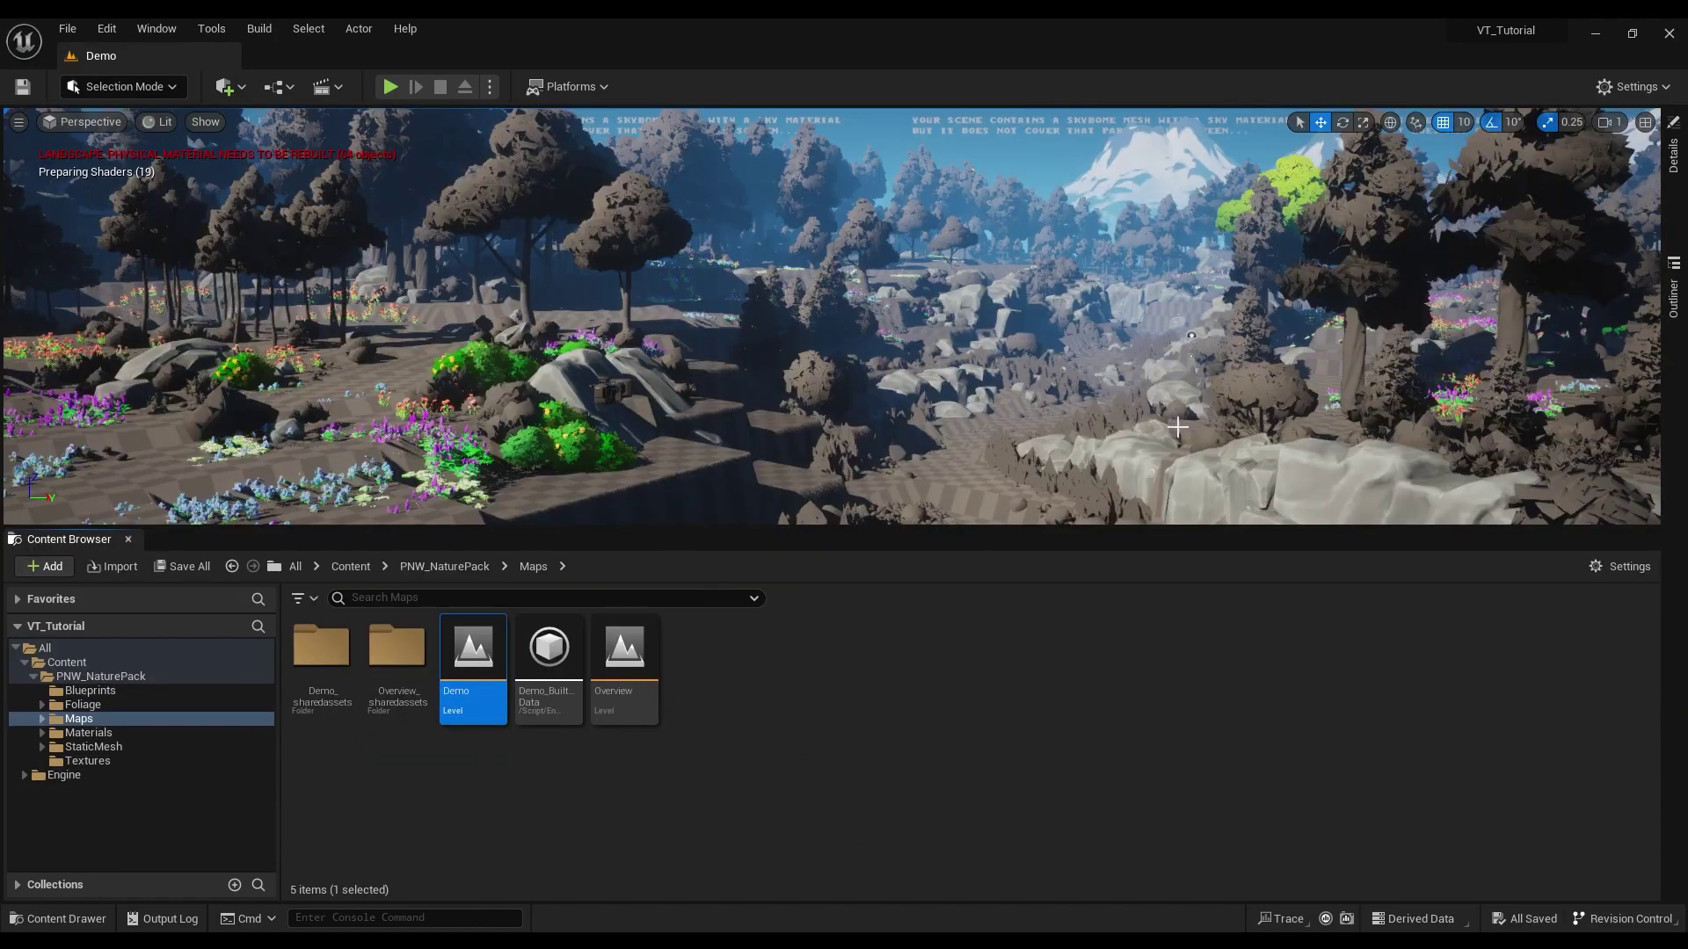
left_click_drag(964, 541, 964, 681)
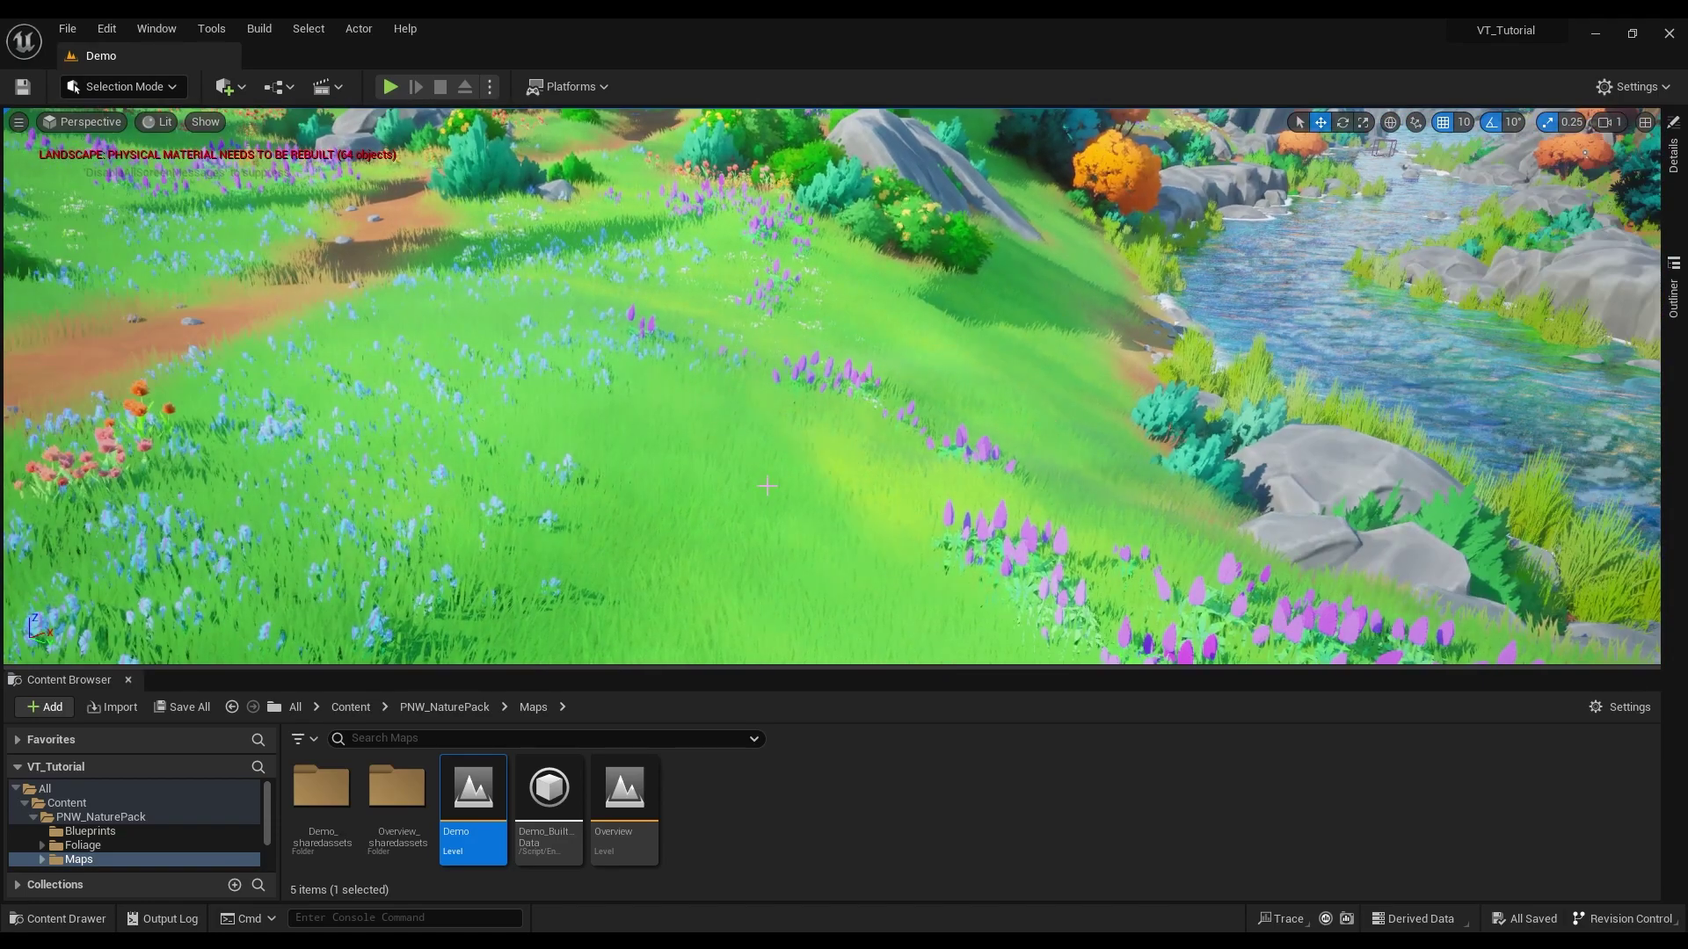
Step: Show the contents of the PNW_NaturePack Materials folder and switch to landscape painting
scroll(98, 842, "down", 2)
left_click(97, 821)
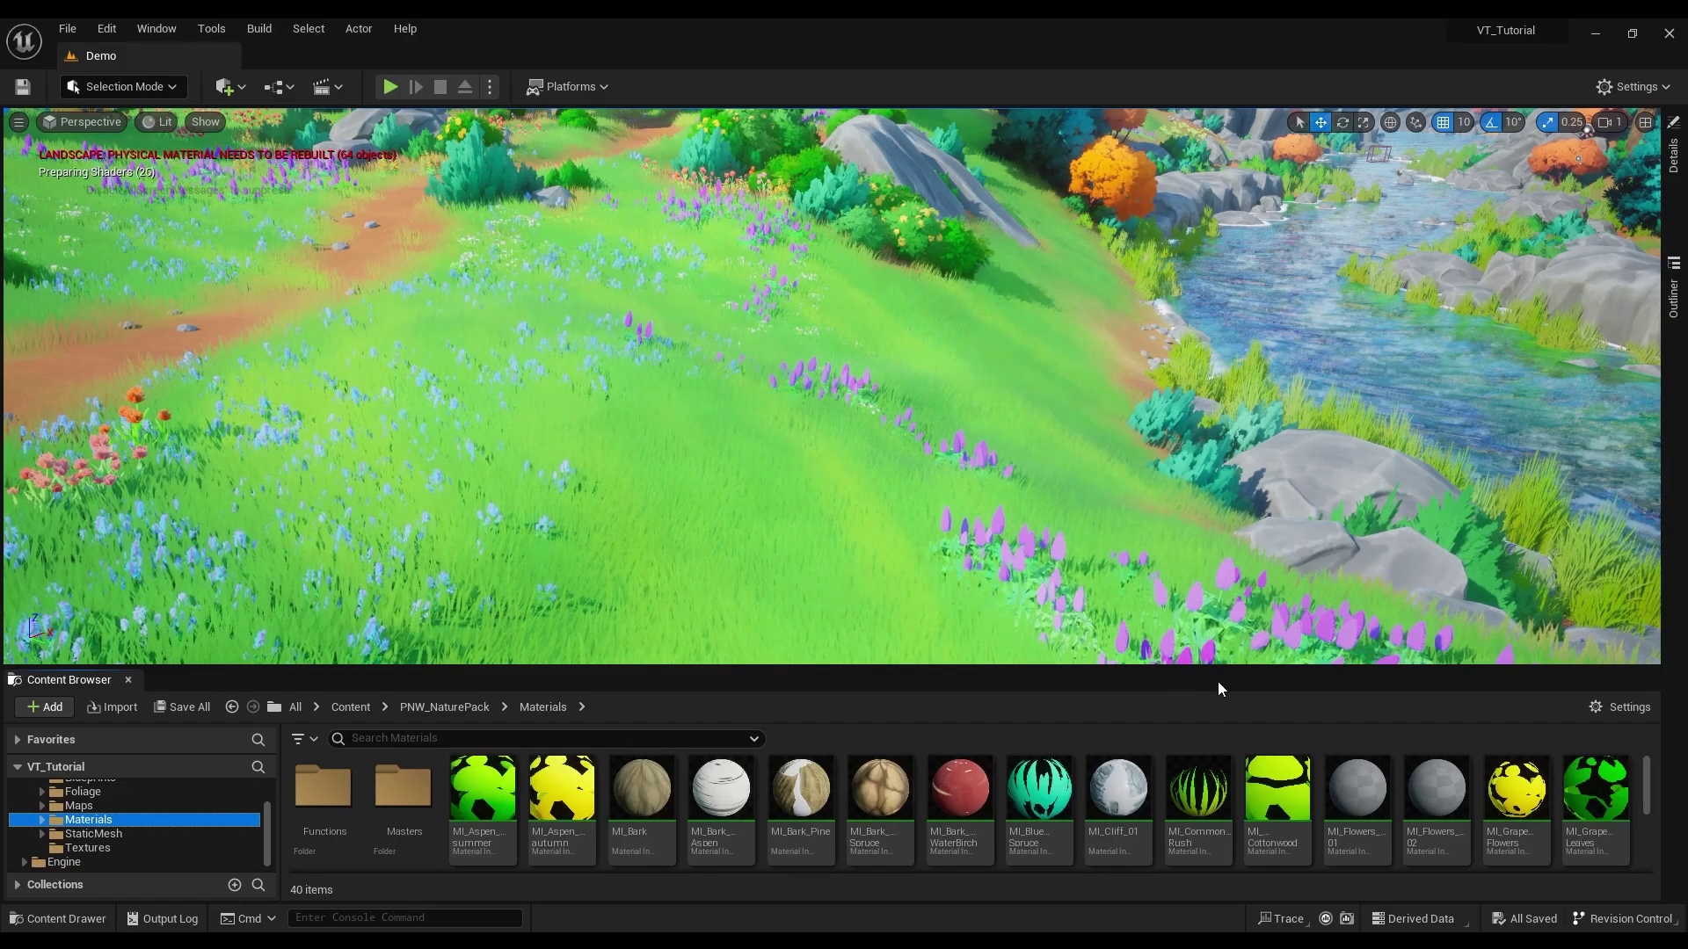
left_click(112, 85)
left_click(132, 133)
left_click(219, 149)
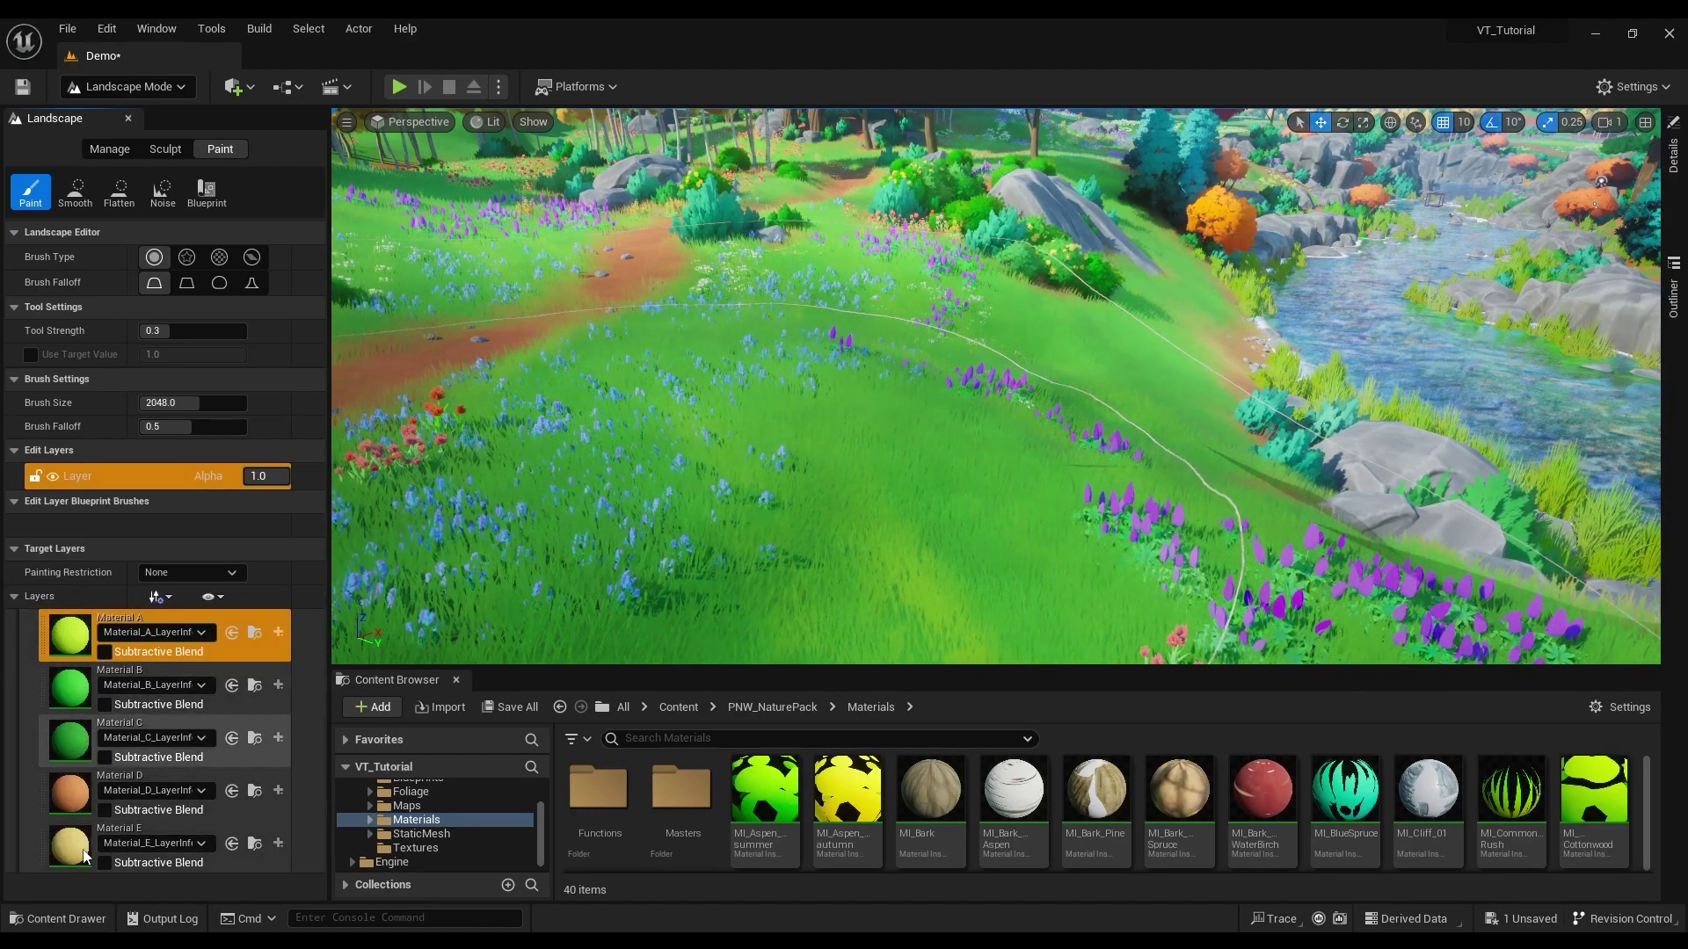
Step: Paint the Material A layer onto the grassy slope among the purple flowers with a brush size of about 445
left_click(77, 637)
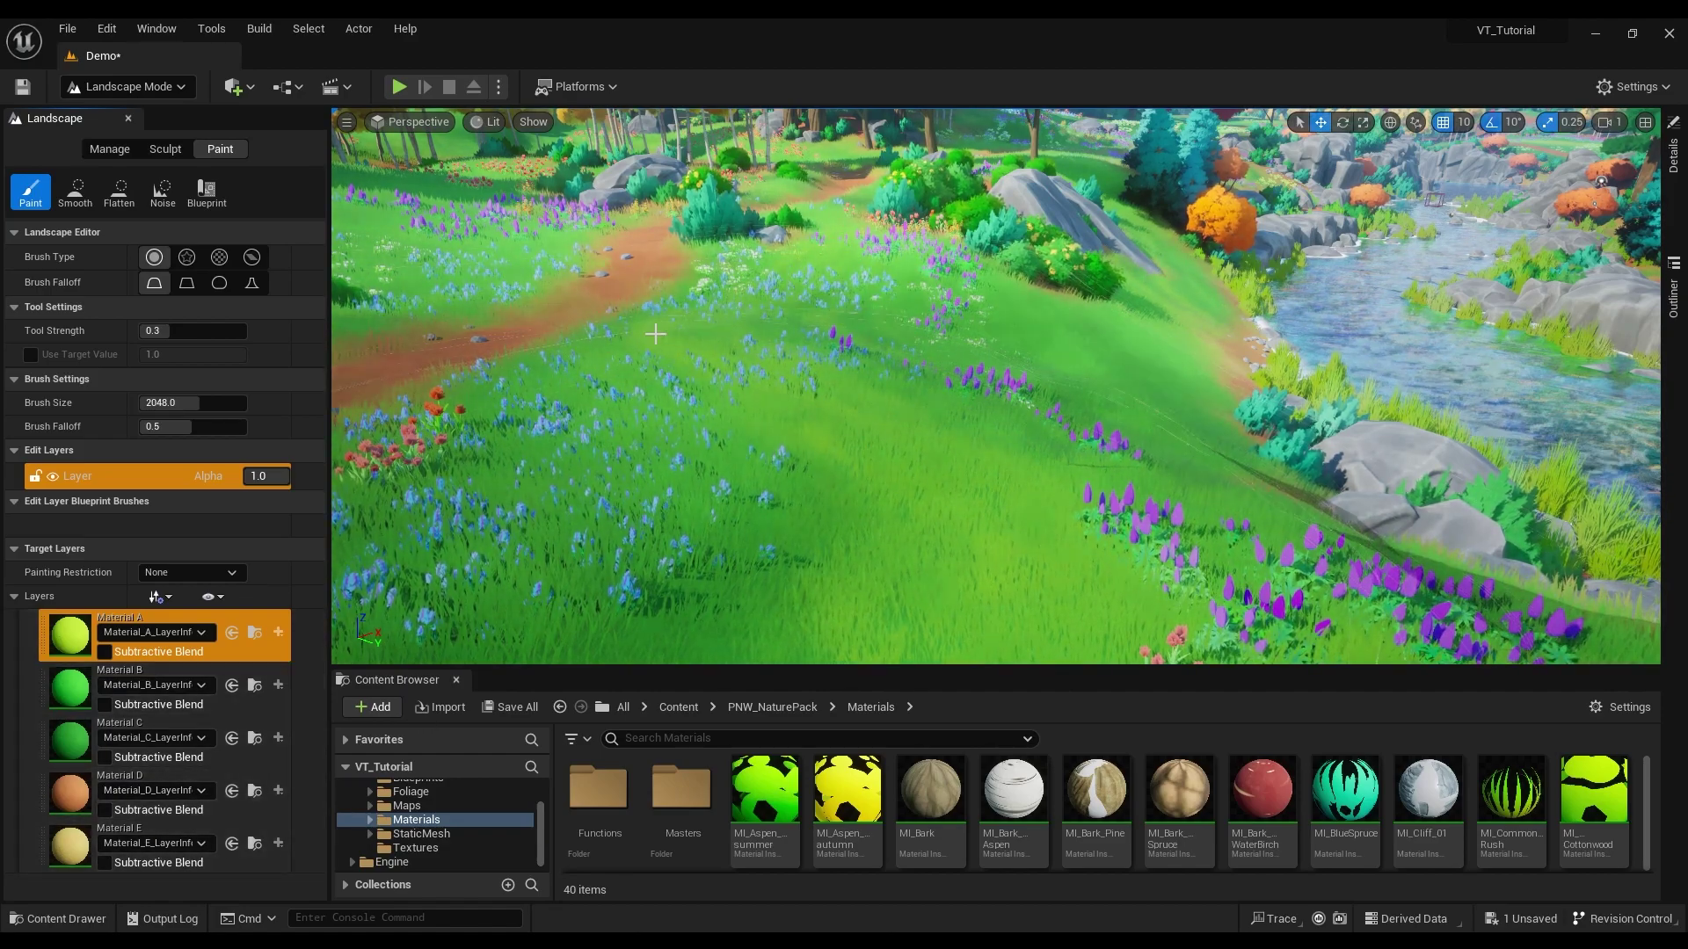
left_click_drag(186, 403, 154, 403)
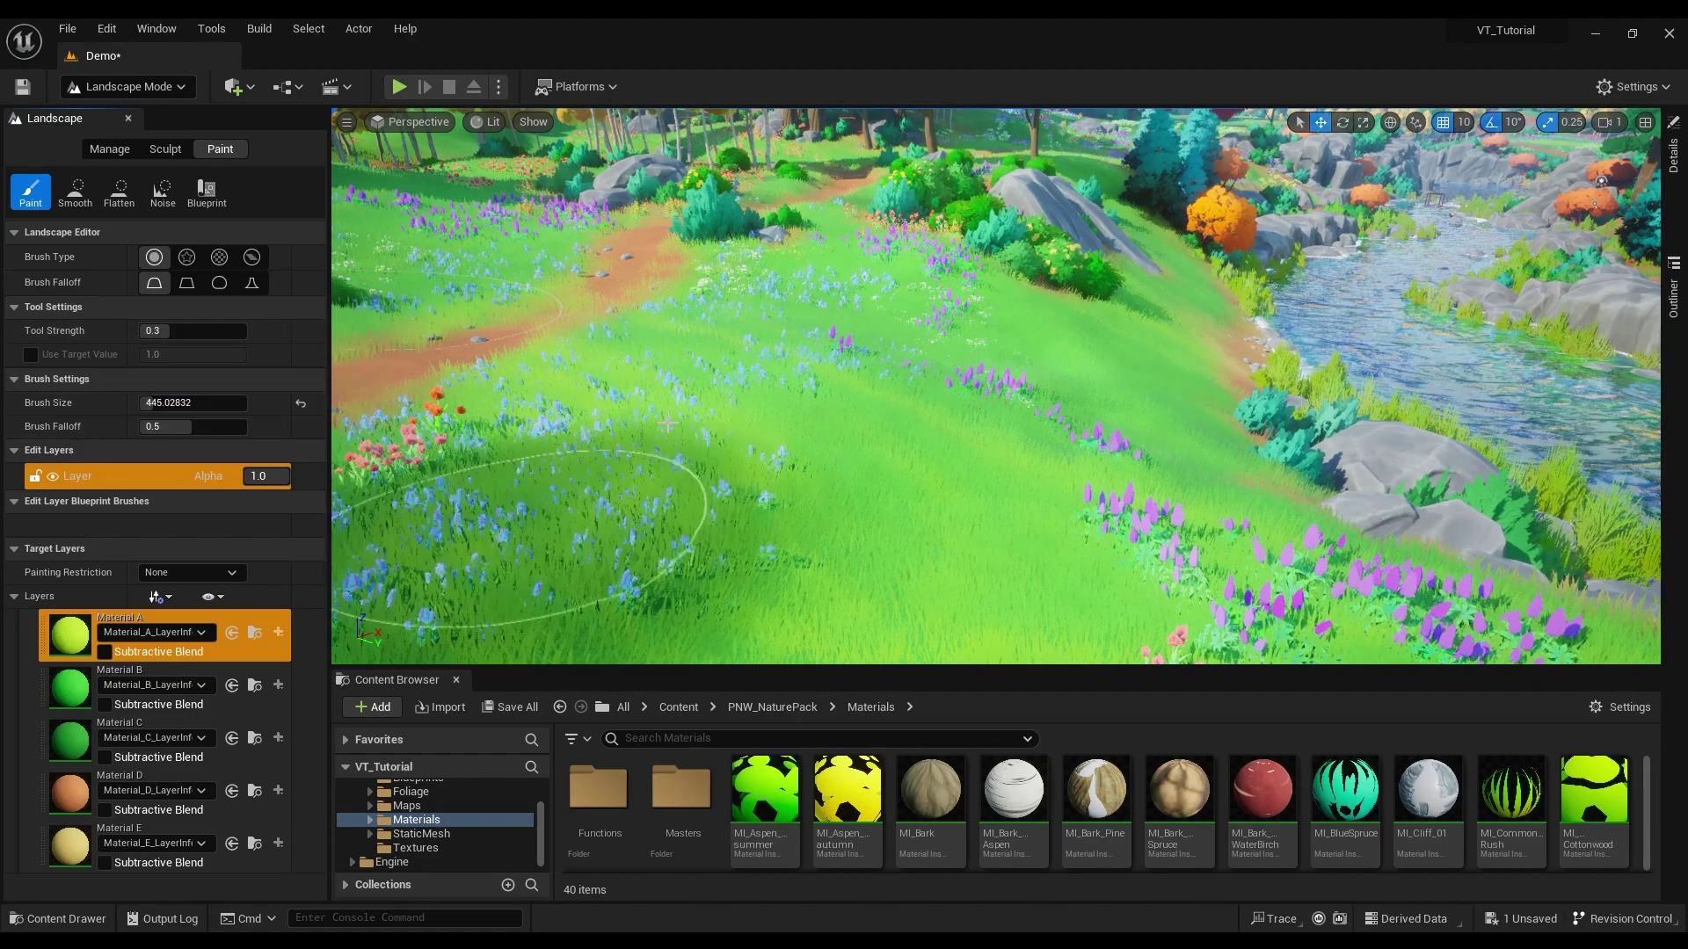
right_click_drag(817, 493, 818, 531)
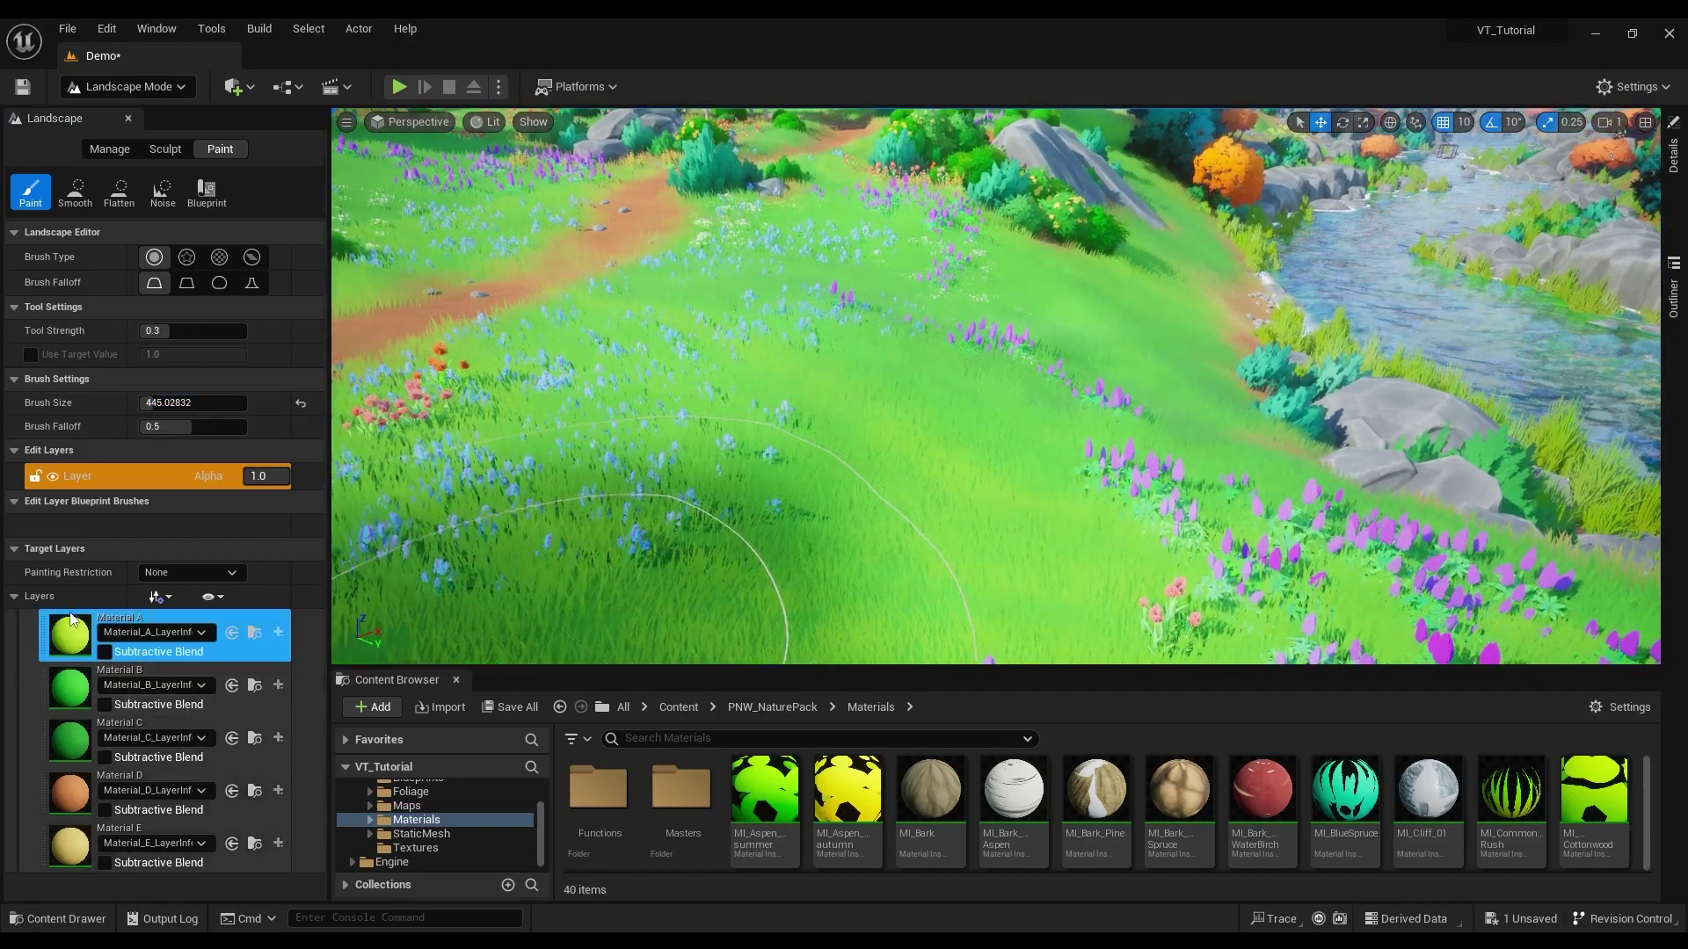
mouse_move(950, 440)
right_mouse_down()
mouse_move(941, 386)
mouse_move(952, 405)
right_mouse_up()
key("w")
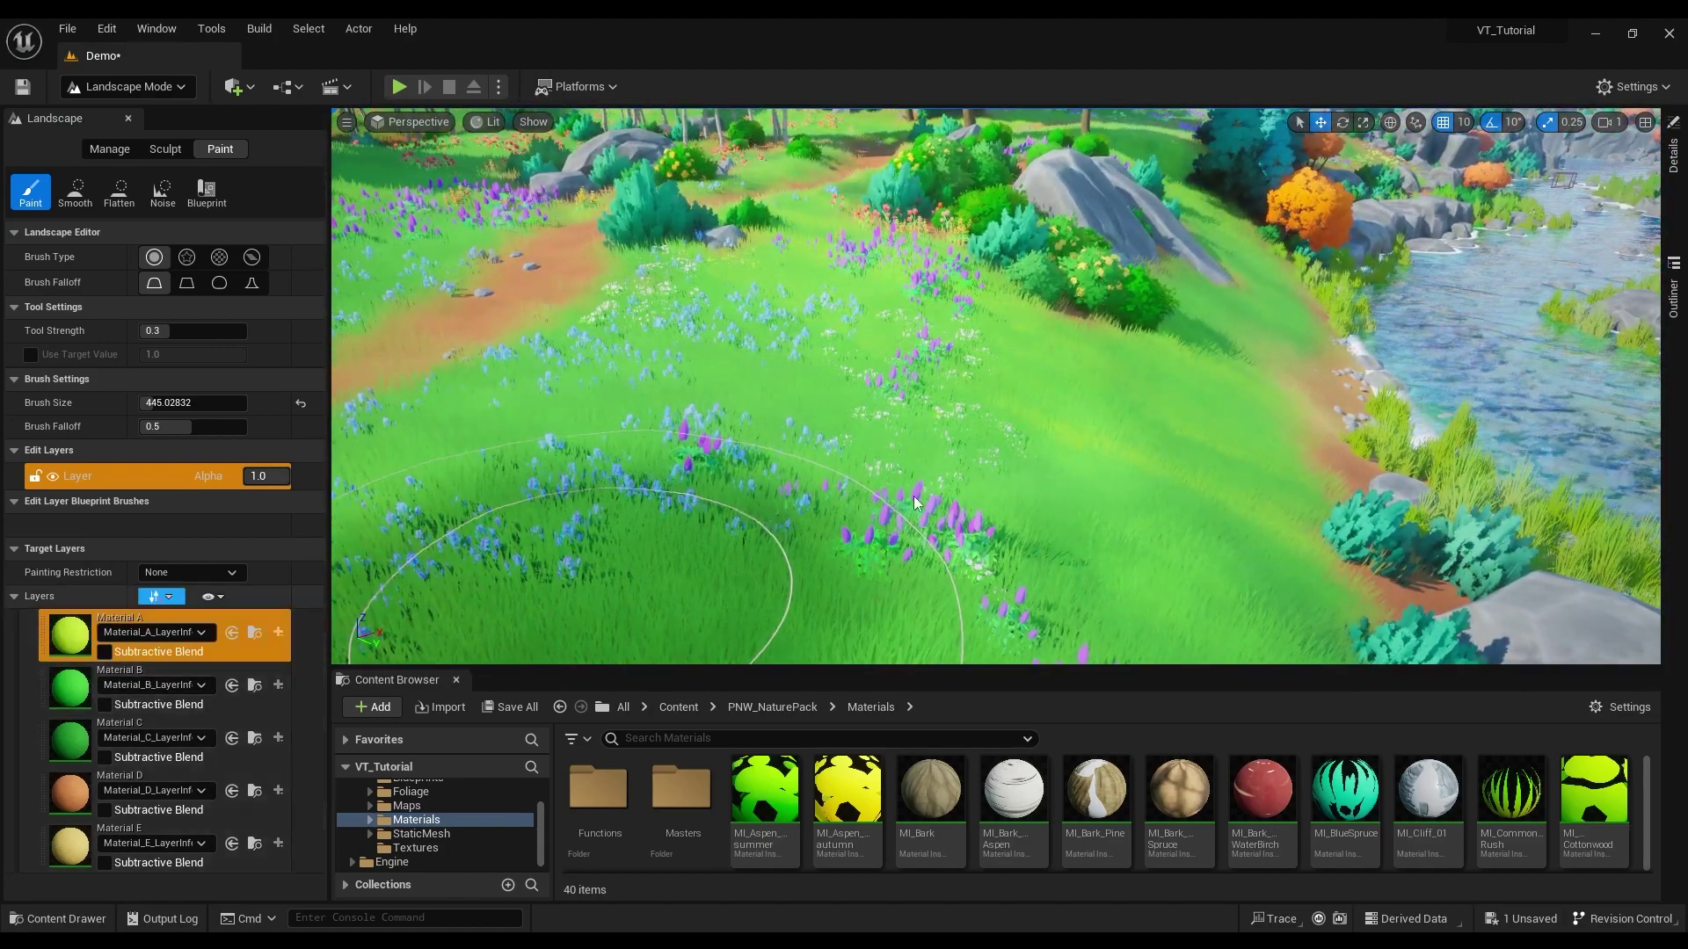
right_click_drag(921, 528, 920, 509)
mouse_move(923, 413)
left_mouse_down()
mouse_move(950, 409)
mouse_move(905, 409)
mouse_move(1073, 465)
left_mouse_up()
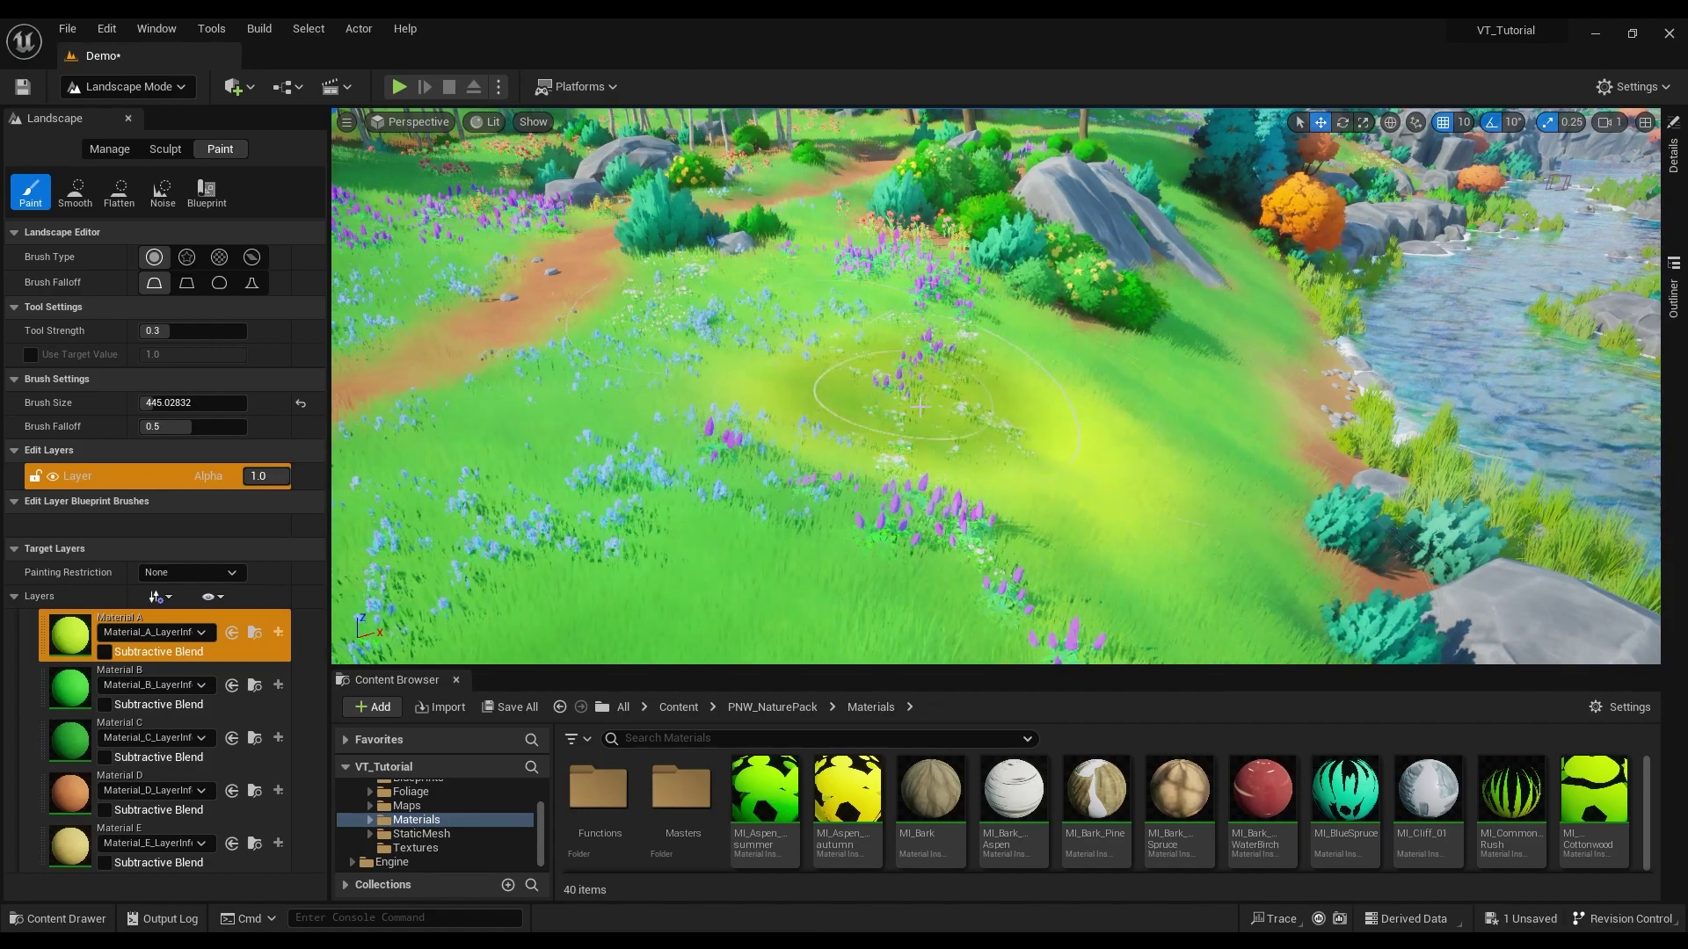
scroll(939, 406, "up", 10)
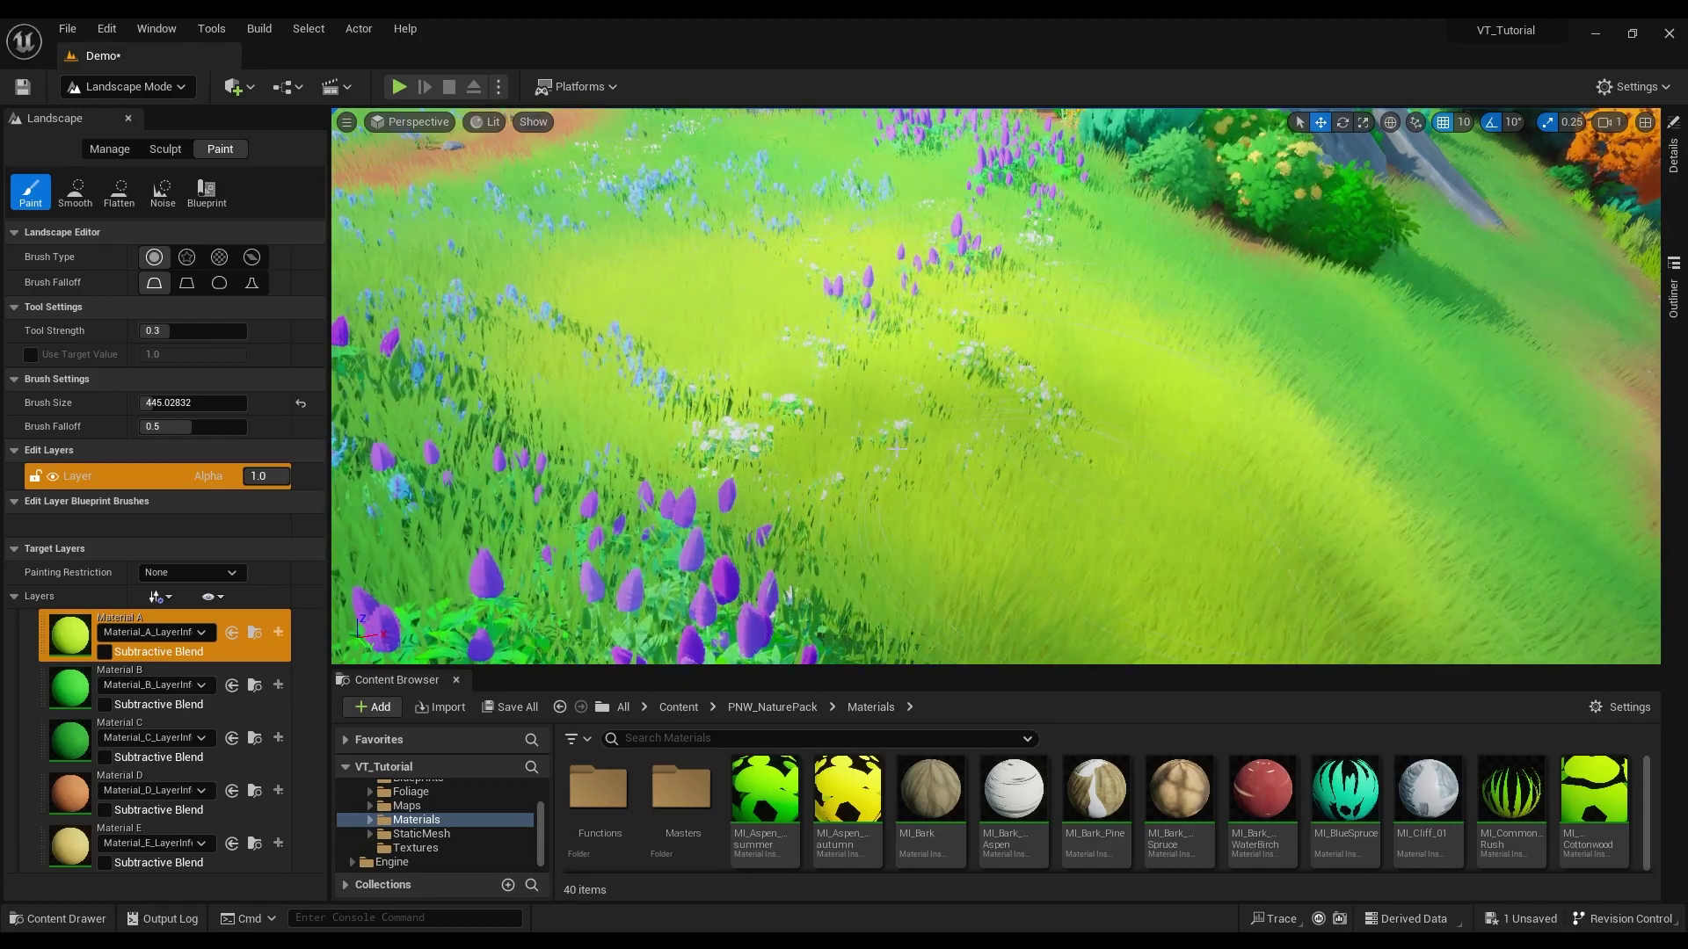
scroll(928, 469, "down", 10)
scroll(1181, 390, "down", 5)
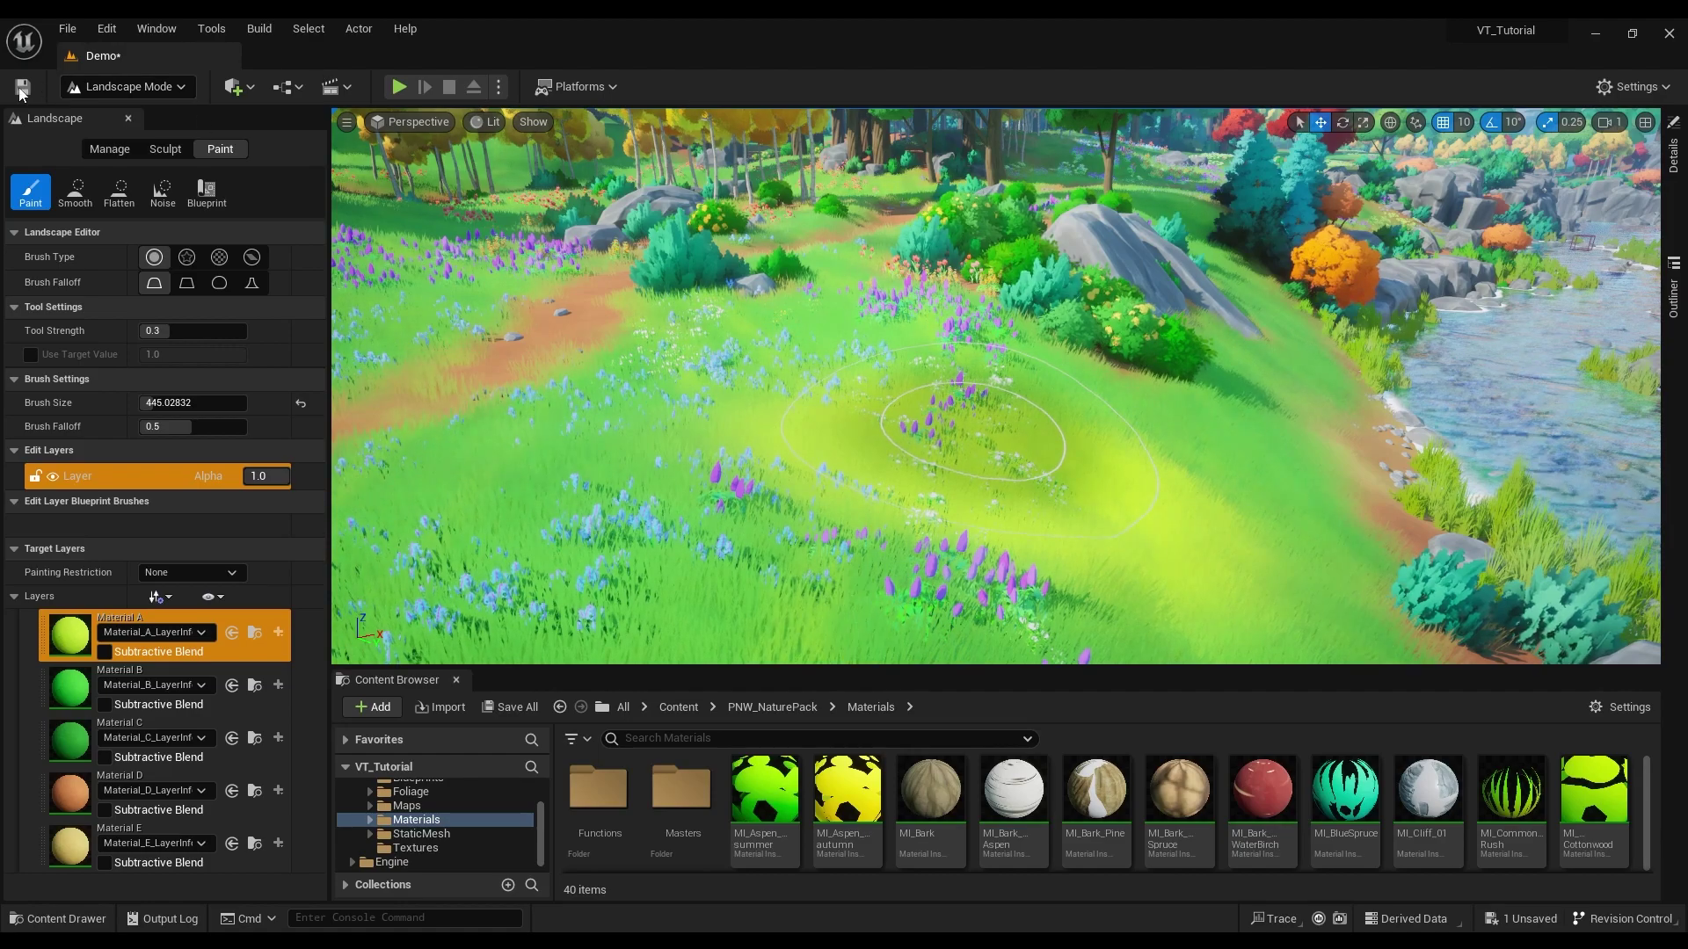
Step: Return to Selection Mode and enlarge the viewport to view the painted slope and river valley
left_click(167, 87)
left_click(96, 113)
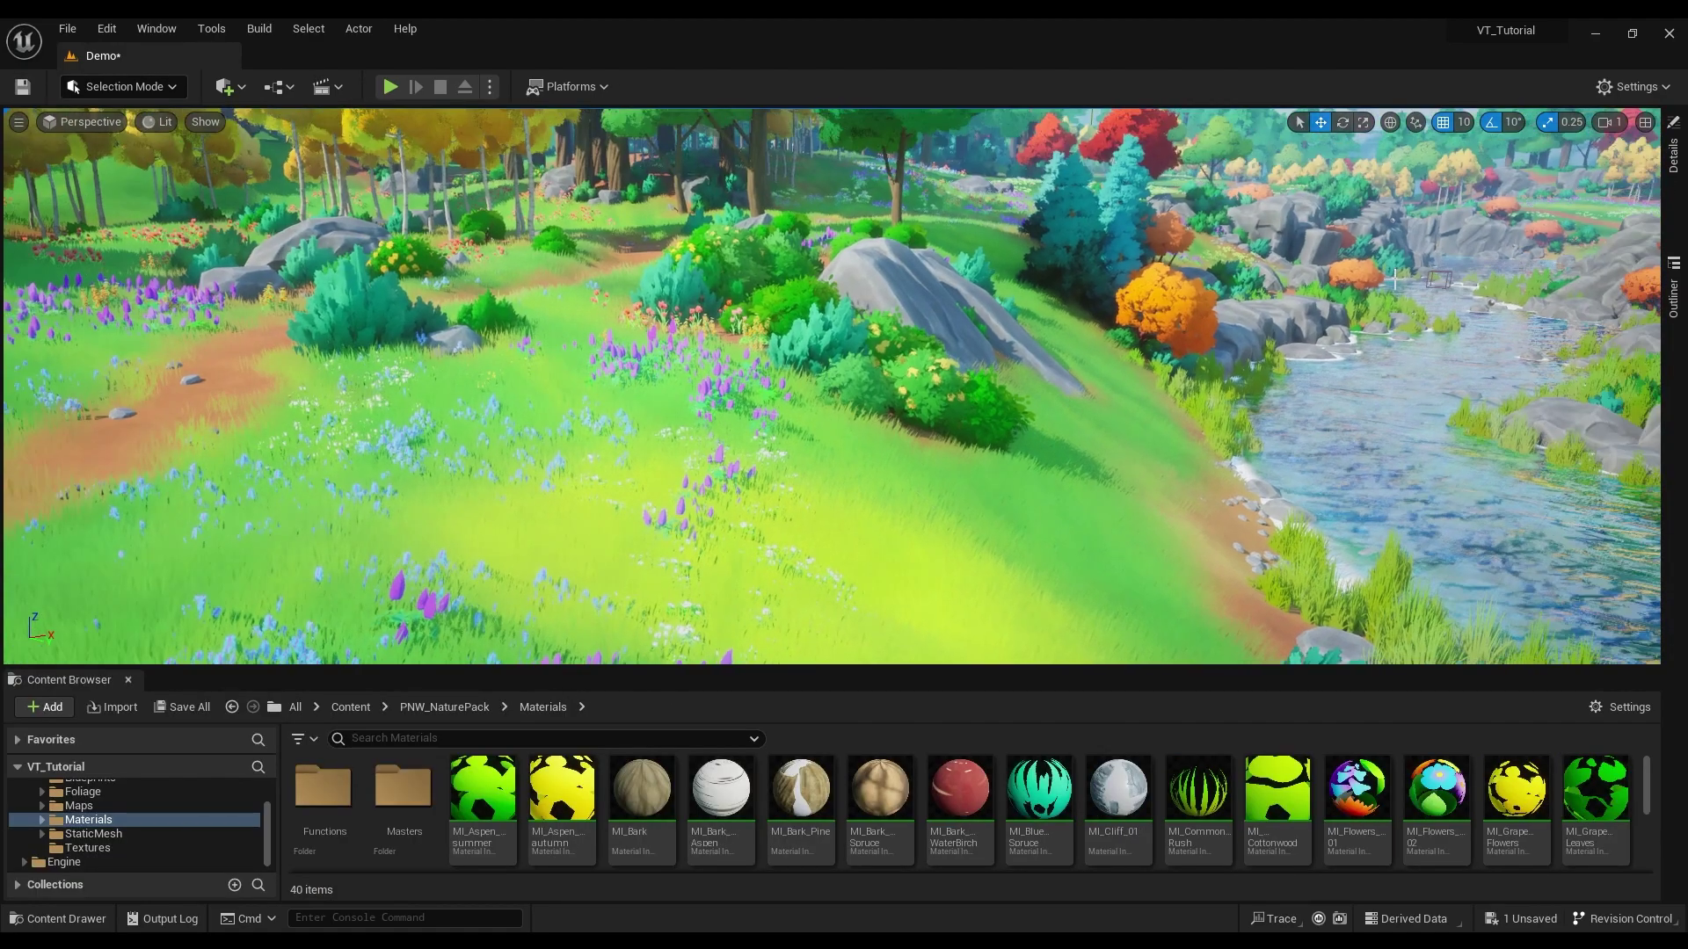
scroll(891, 655, "down", 8)
left_click_drag(890, 667, 890, 711)
scroll(635, 416, "up", 5)
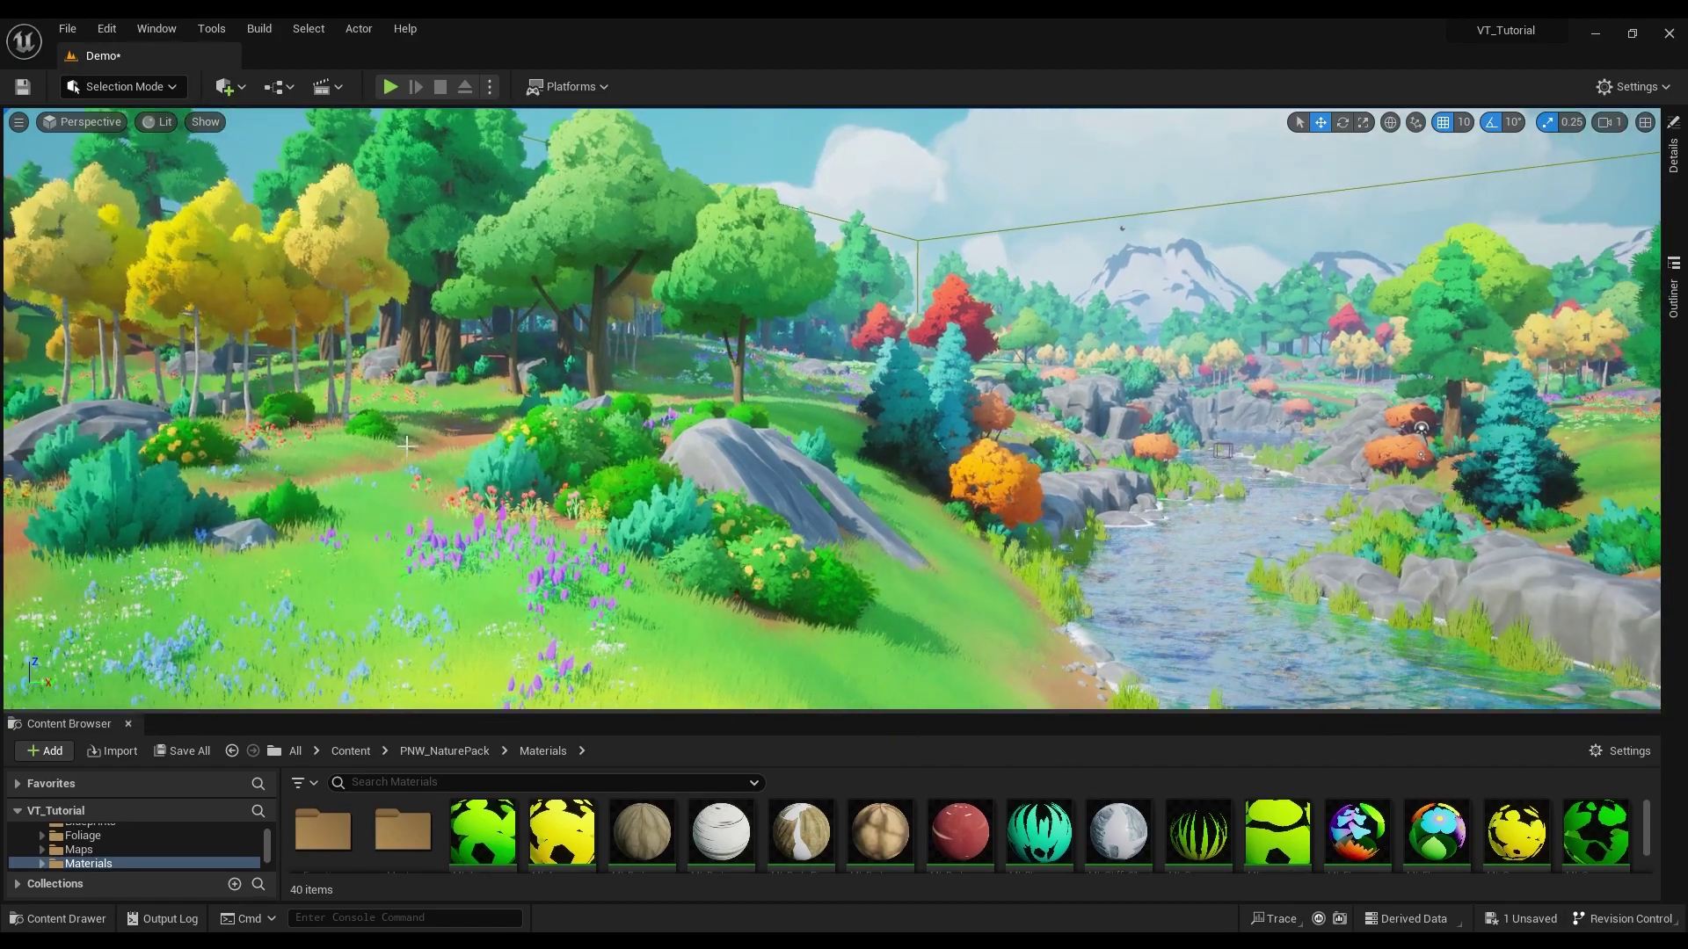
scroll(635, 416, "up", 2)
right_click_drag(958, 546, 989, 562)
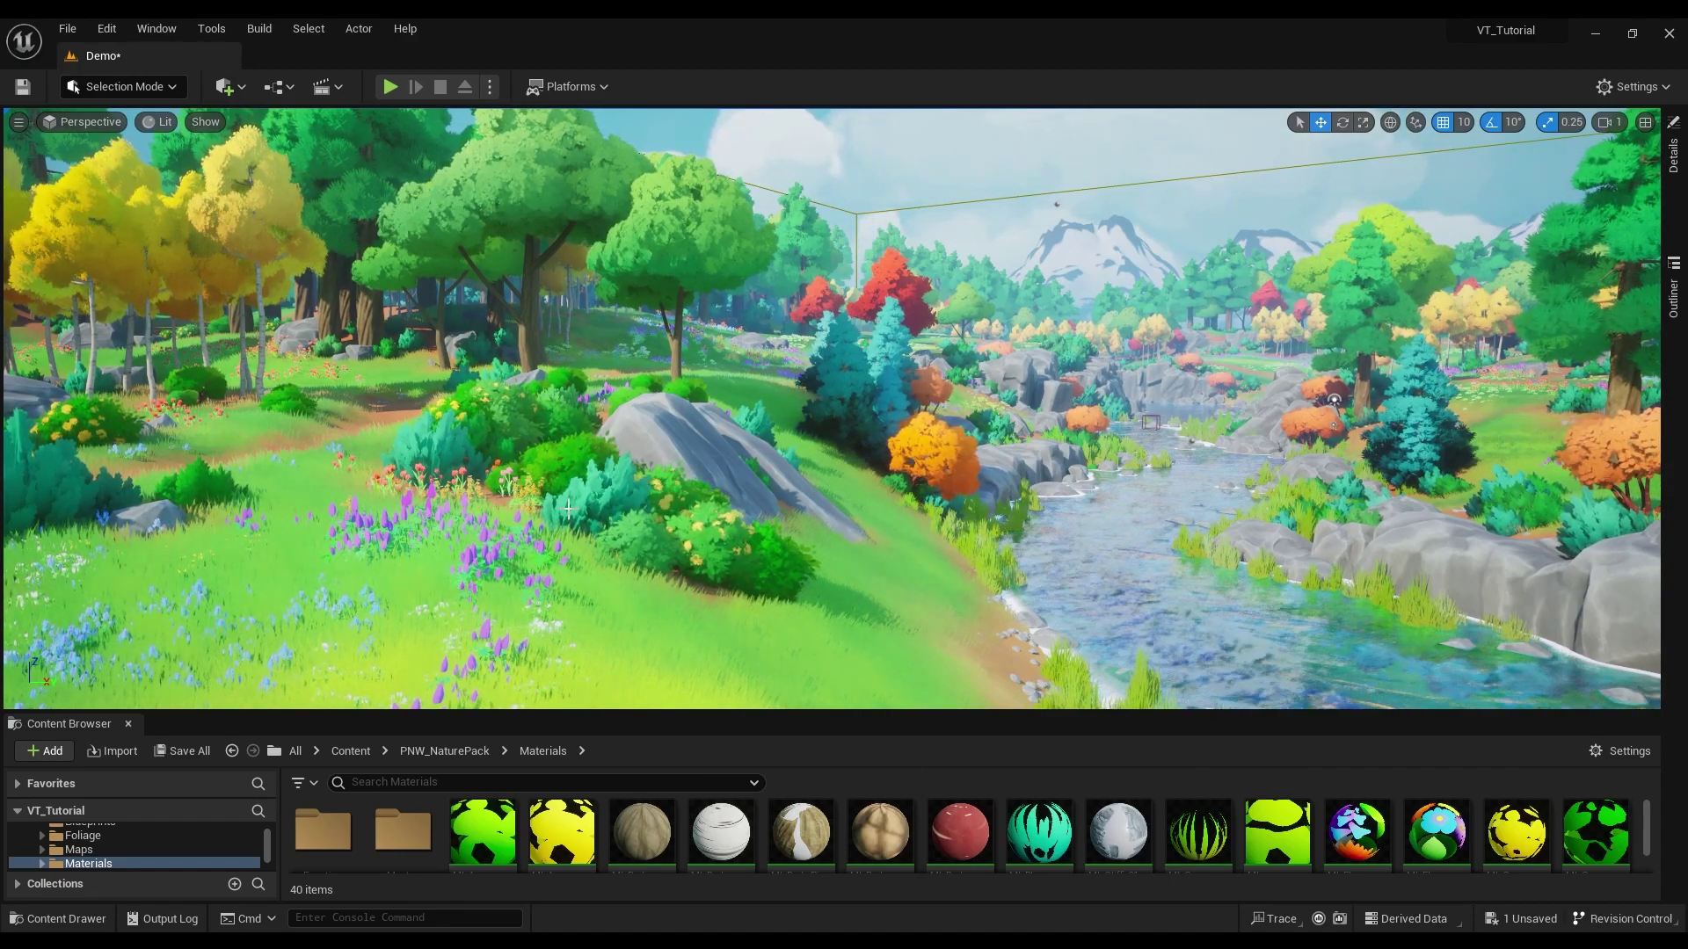
Step: Create a new level from the Basic template and delete its default floor
left_click(106, 29)
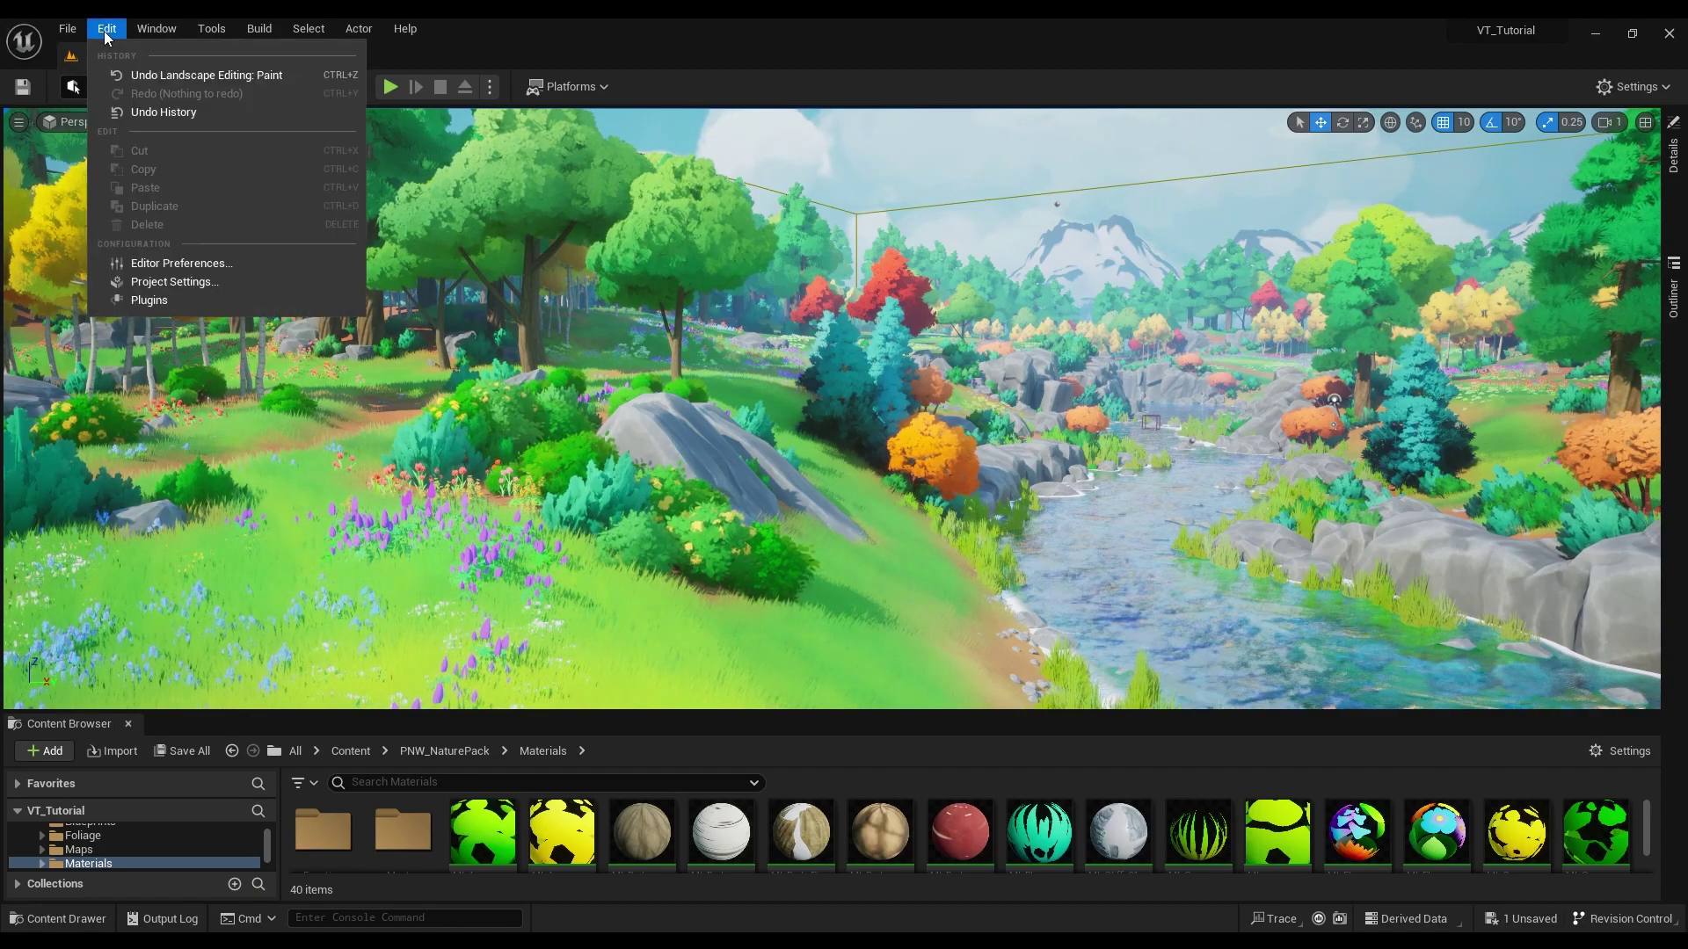
mouse_move(72, 34)
left_click(107, 76)
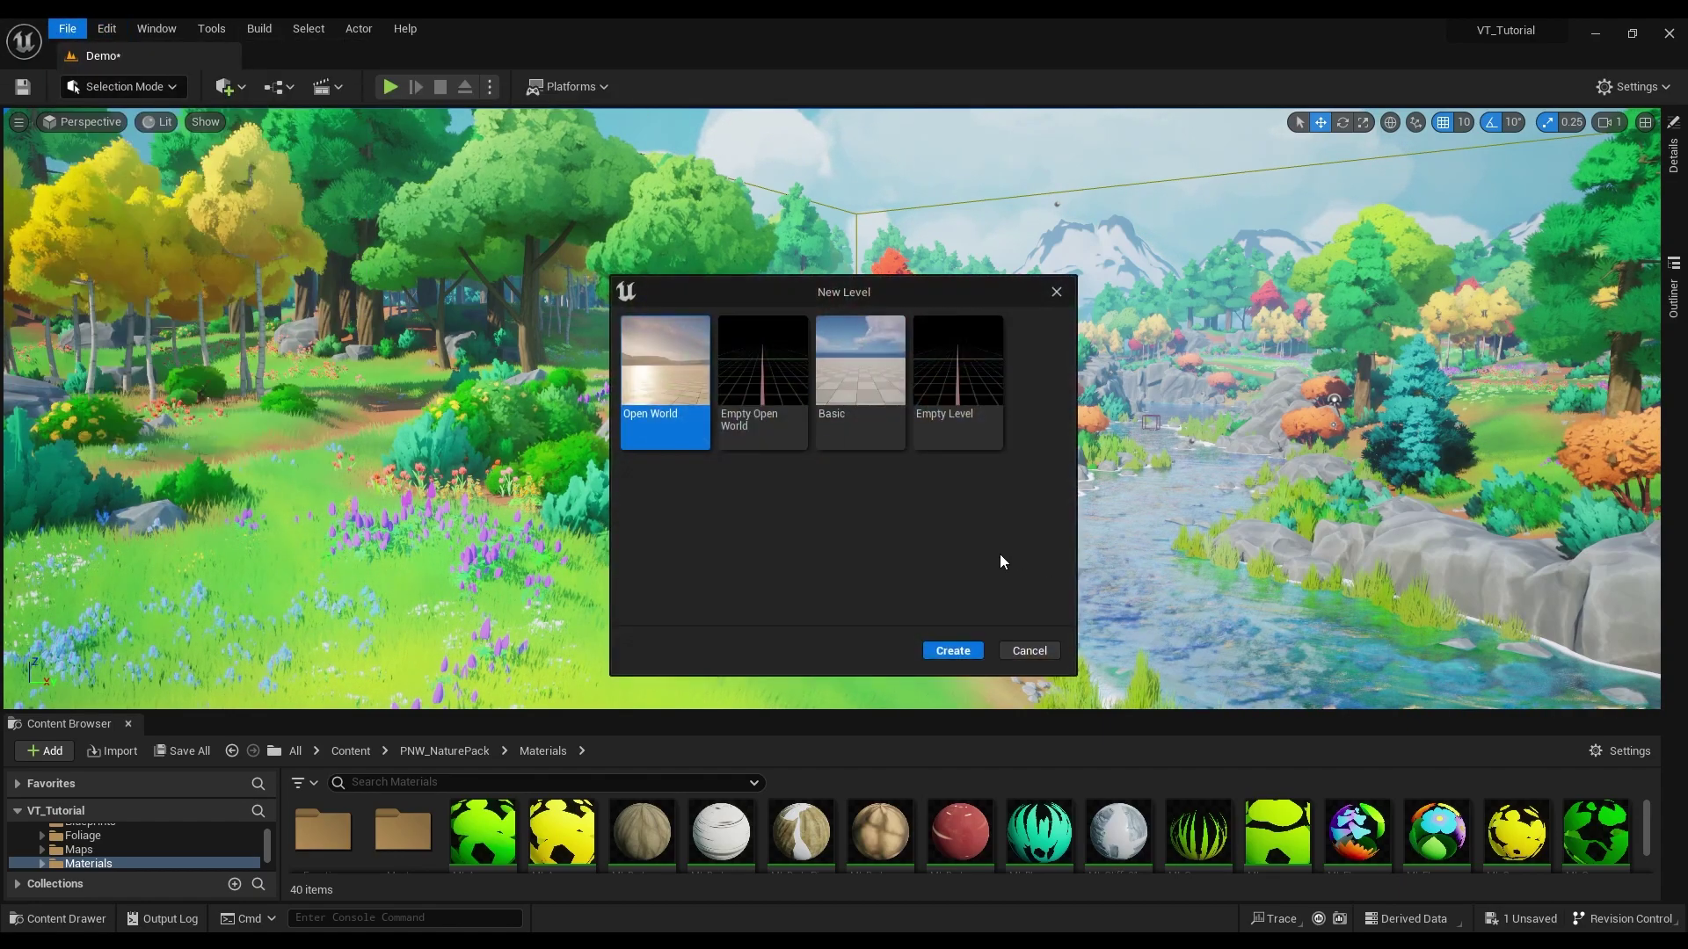
left_click(869, 357)
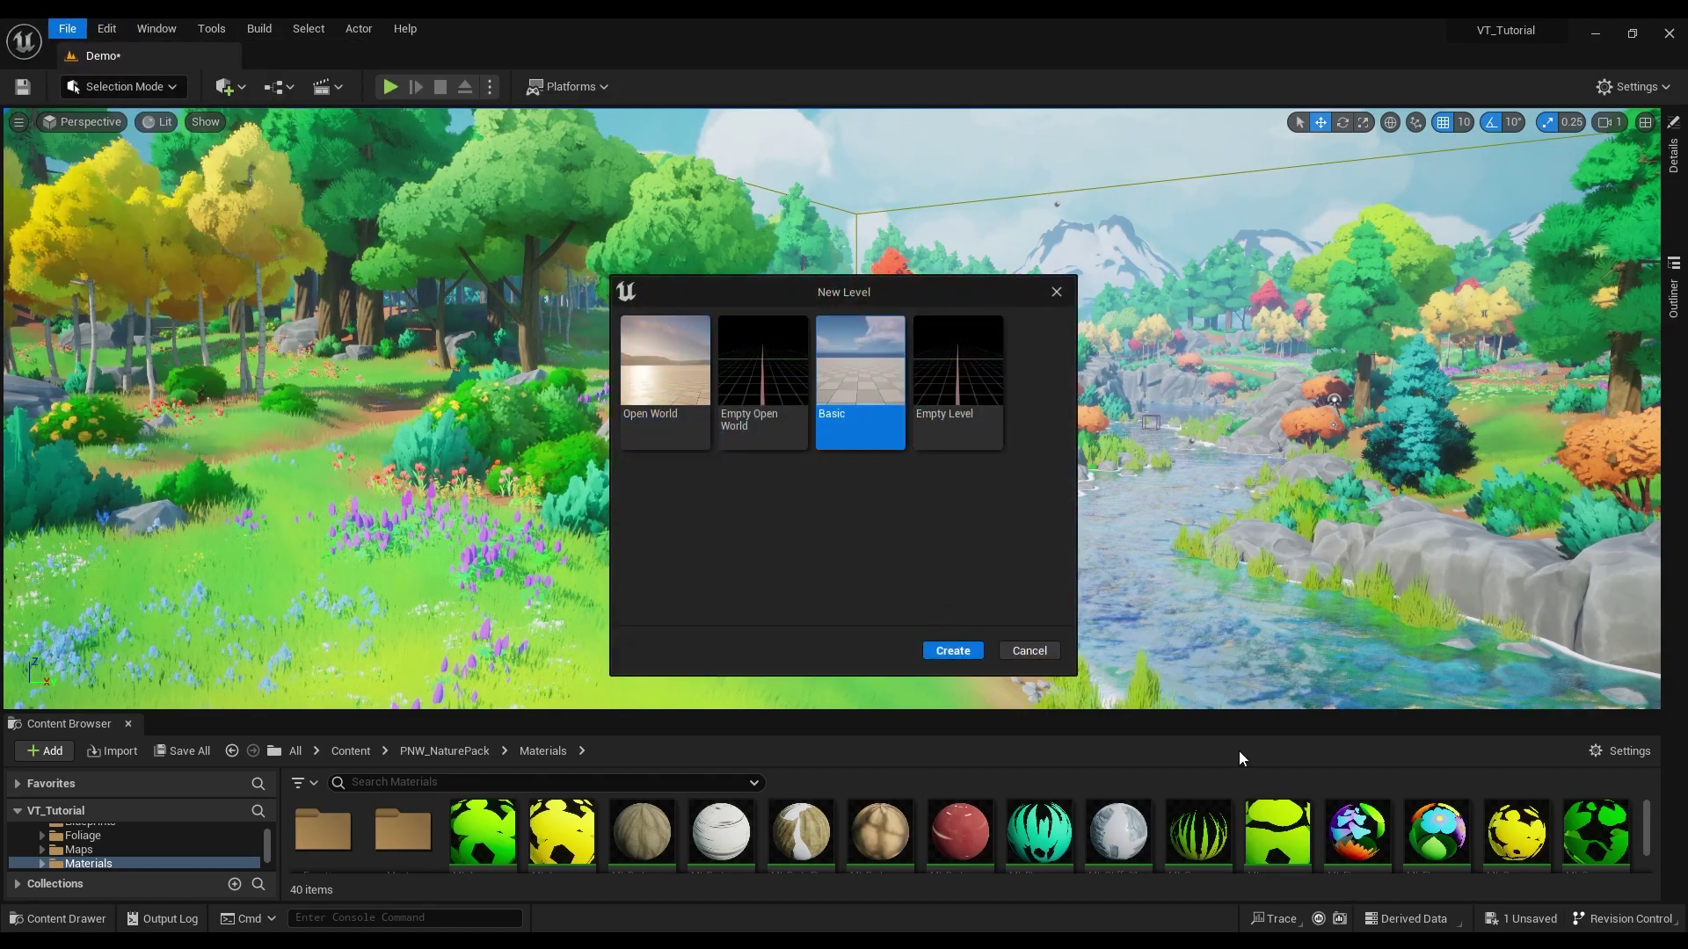
left_click(953, 652)
left_click(1012, 687)
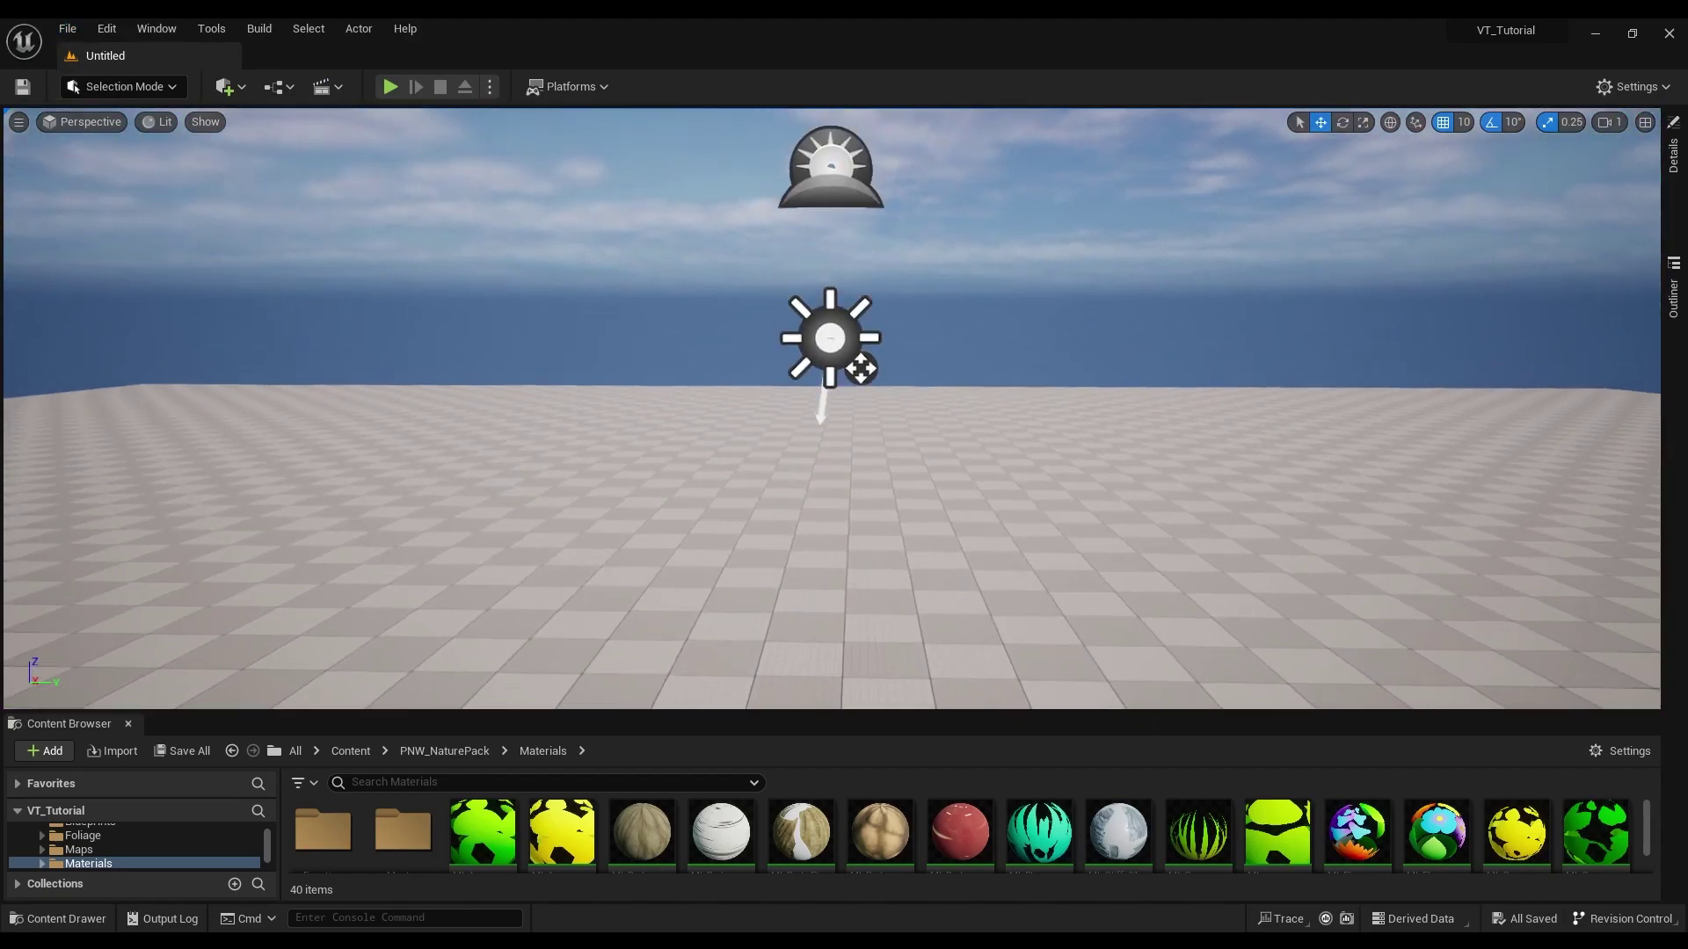
left_click(1158, 543)
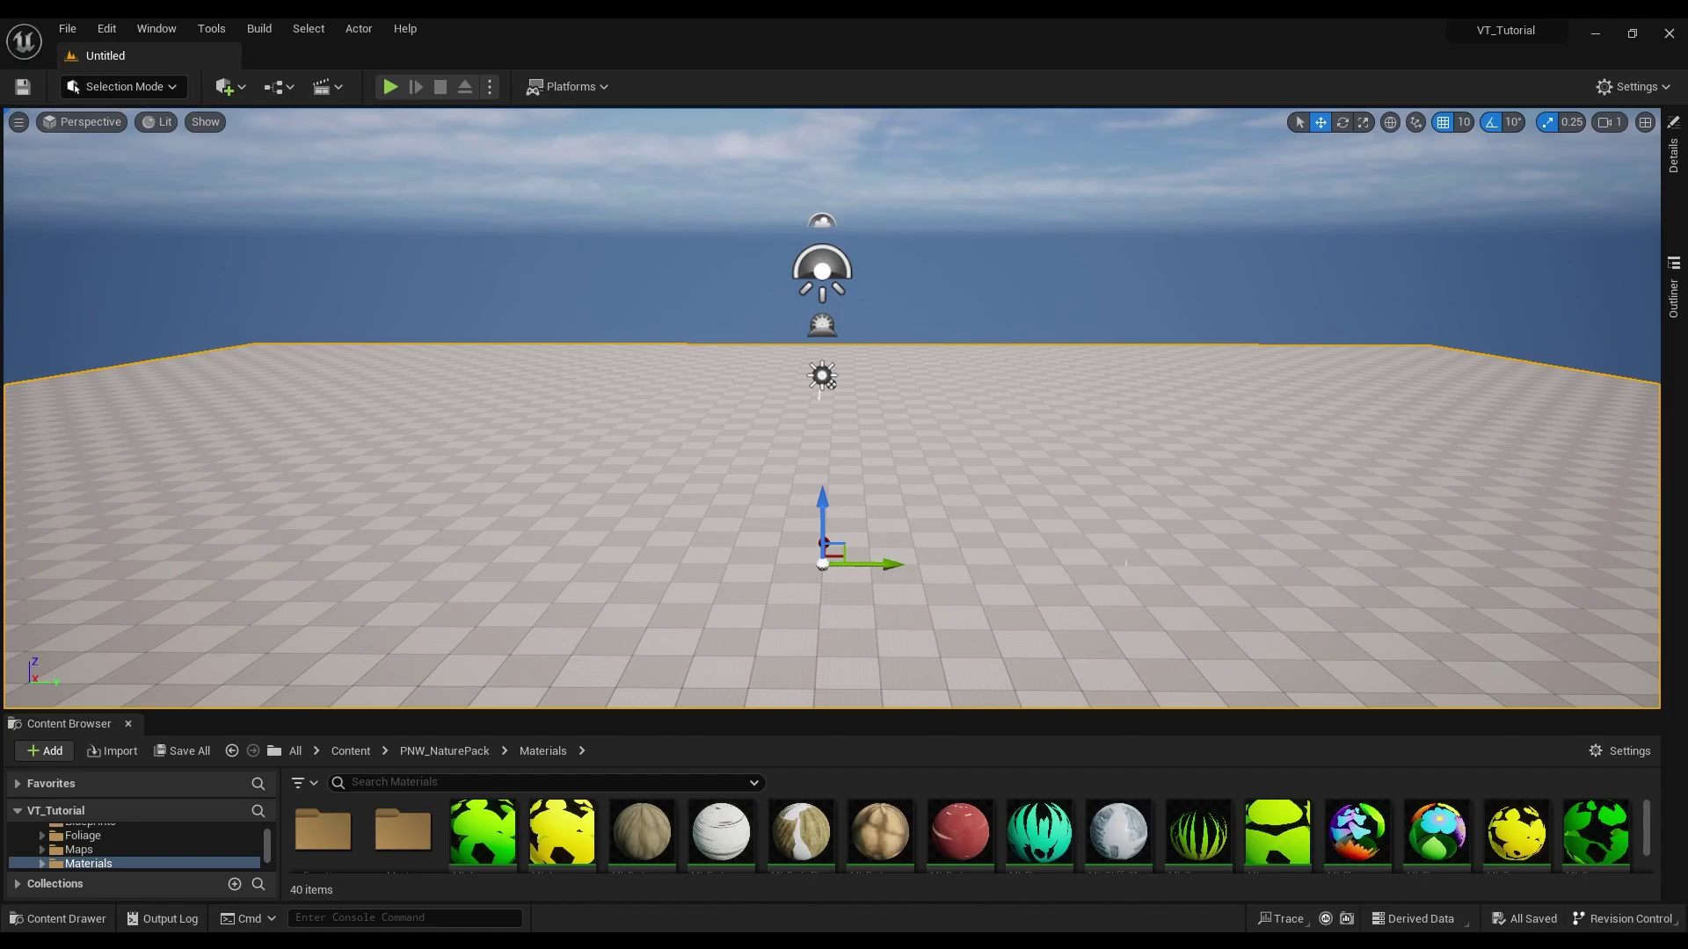
key("Delete")
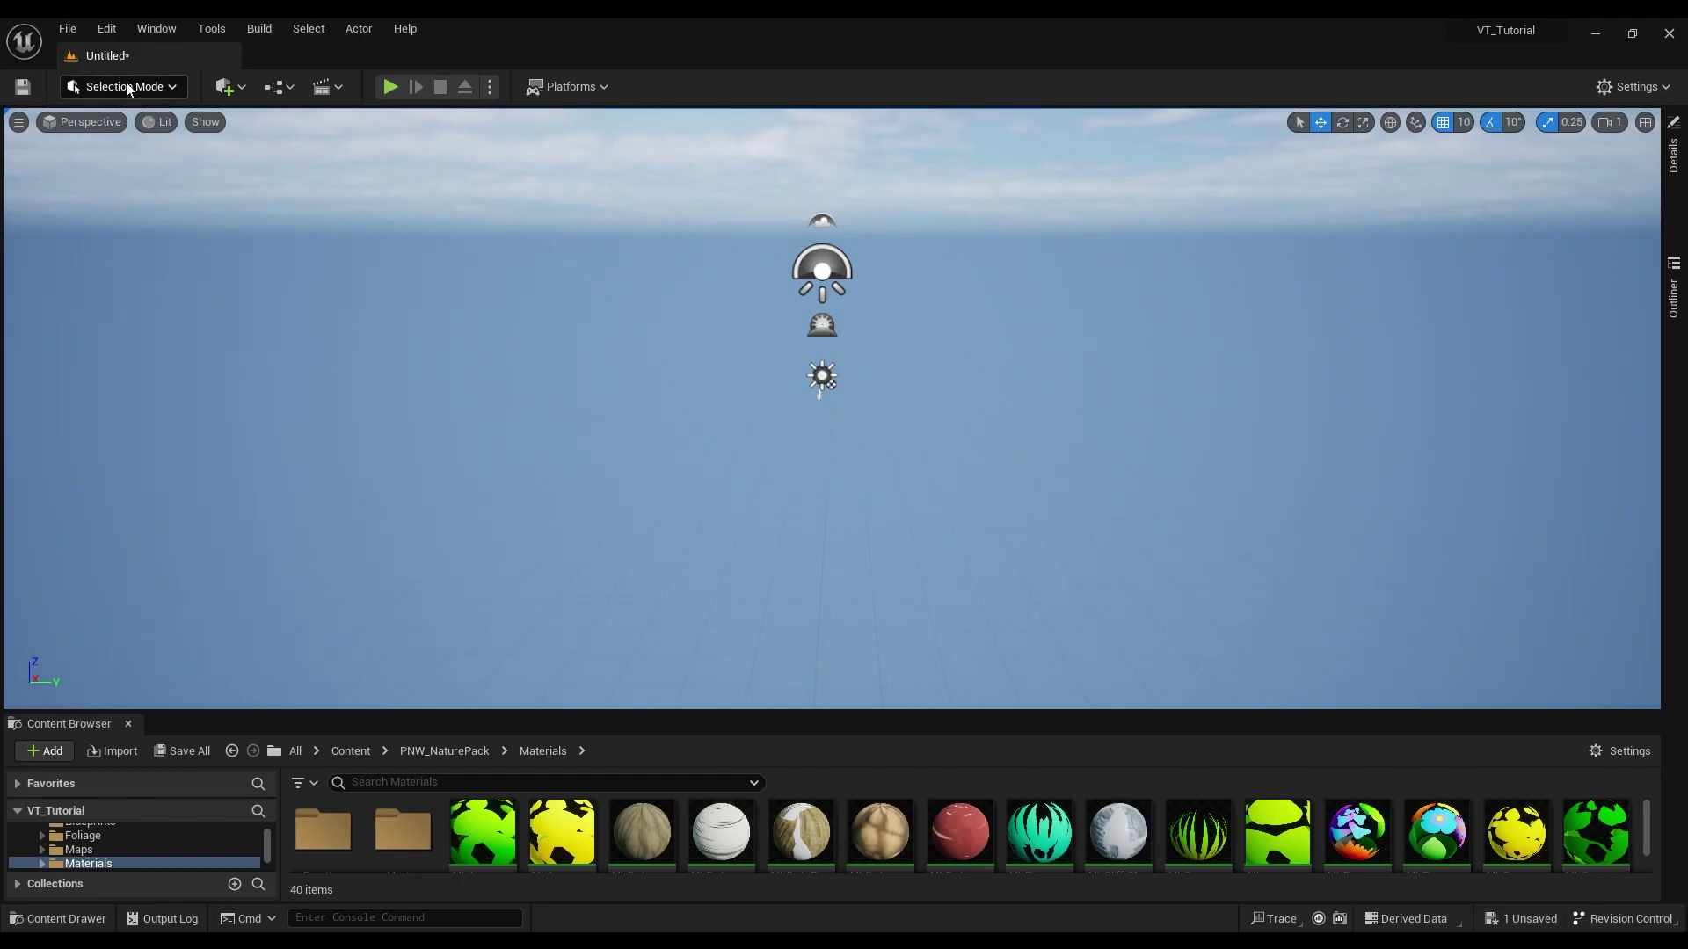
Step: Switch to Landscape Mode and create a landscape with no material, 63×63 quad sections and 8 × 8 components
left_click(116, 87)
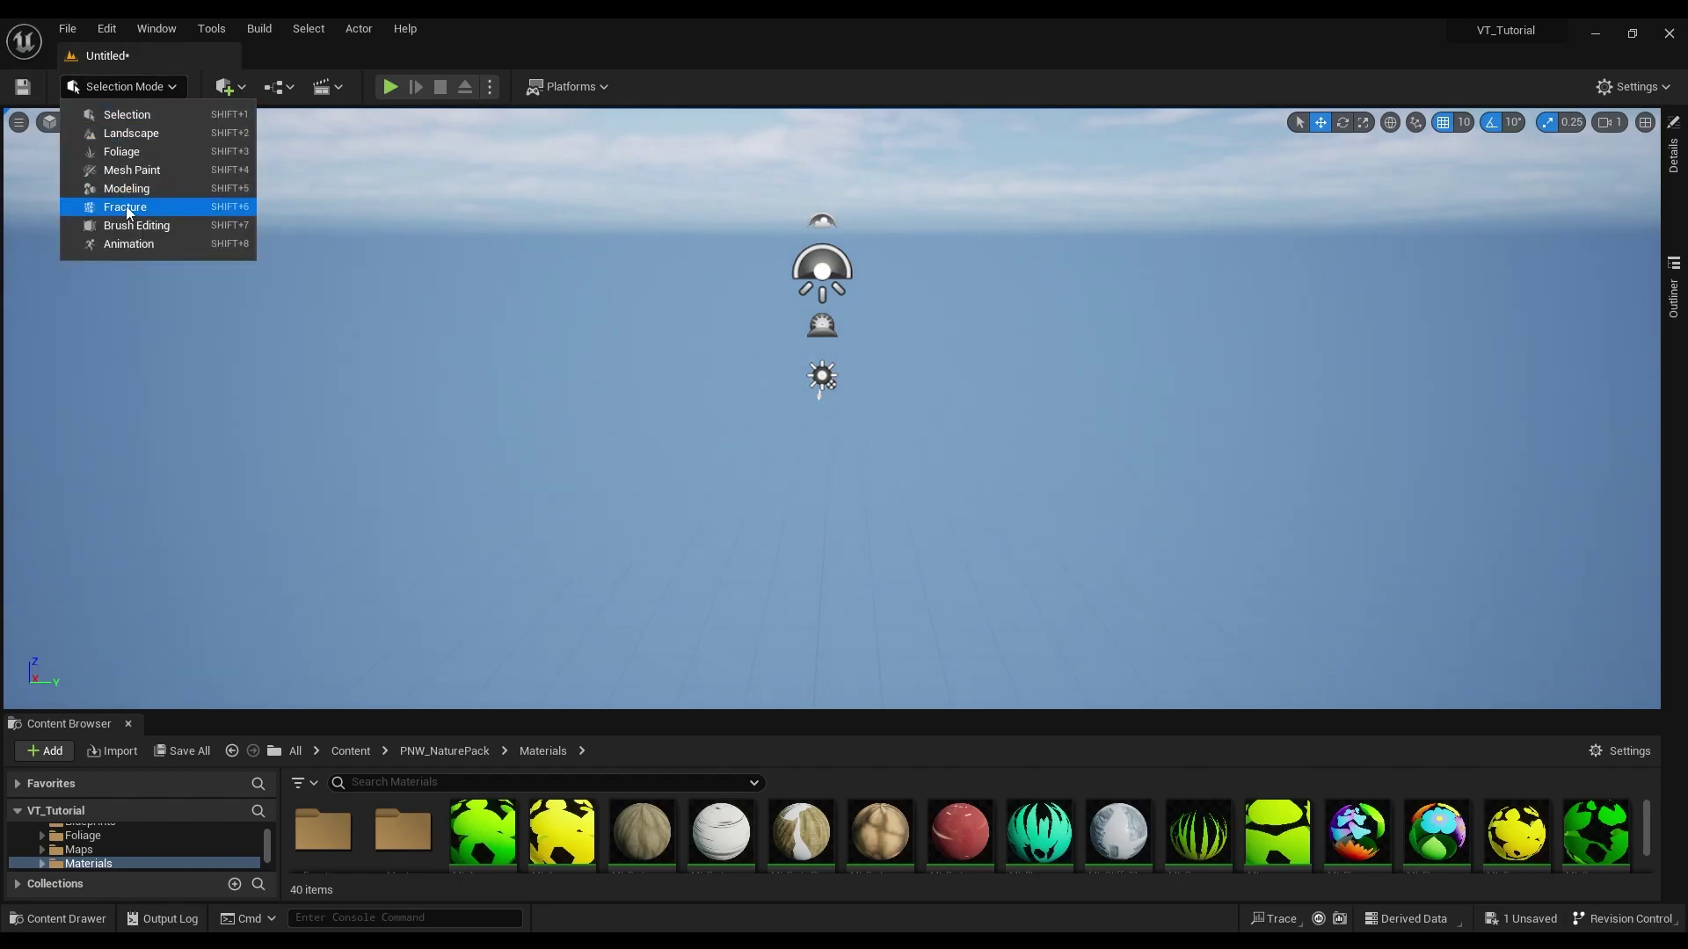
left_click(130, 133)
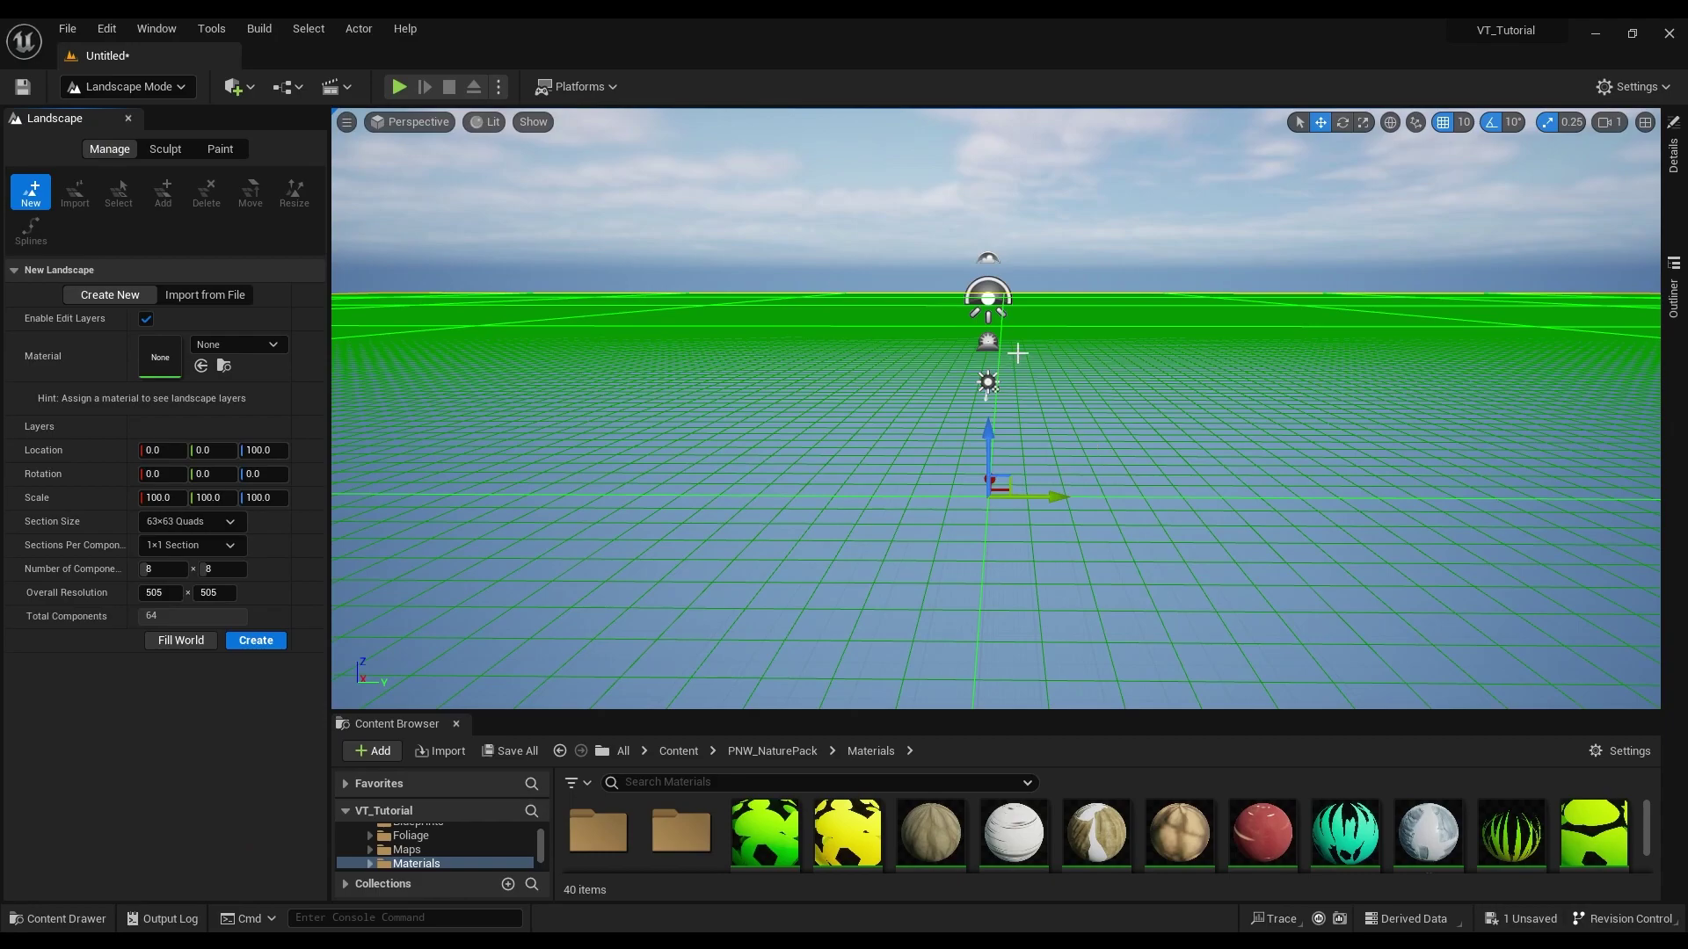
right_click_drag(923, 405, 1016, 371)
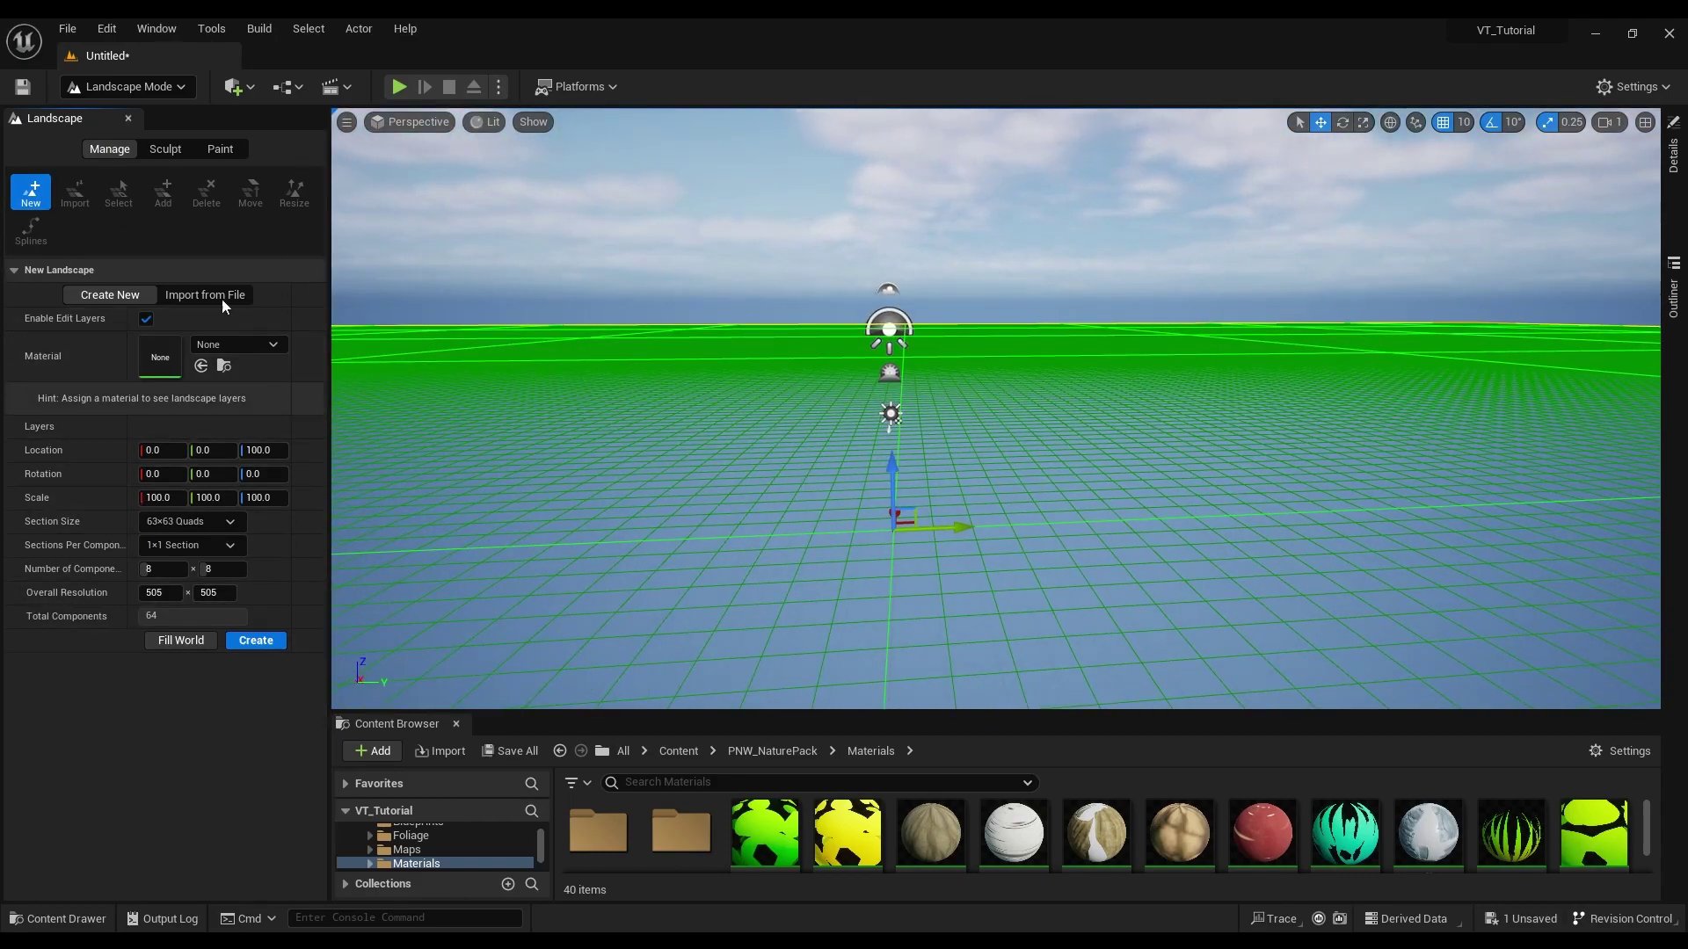
right_click_drag(1087, 400, 1024, 418)
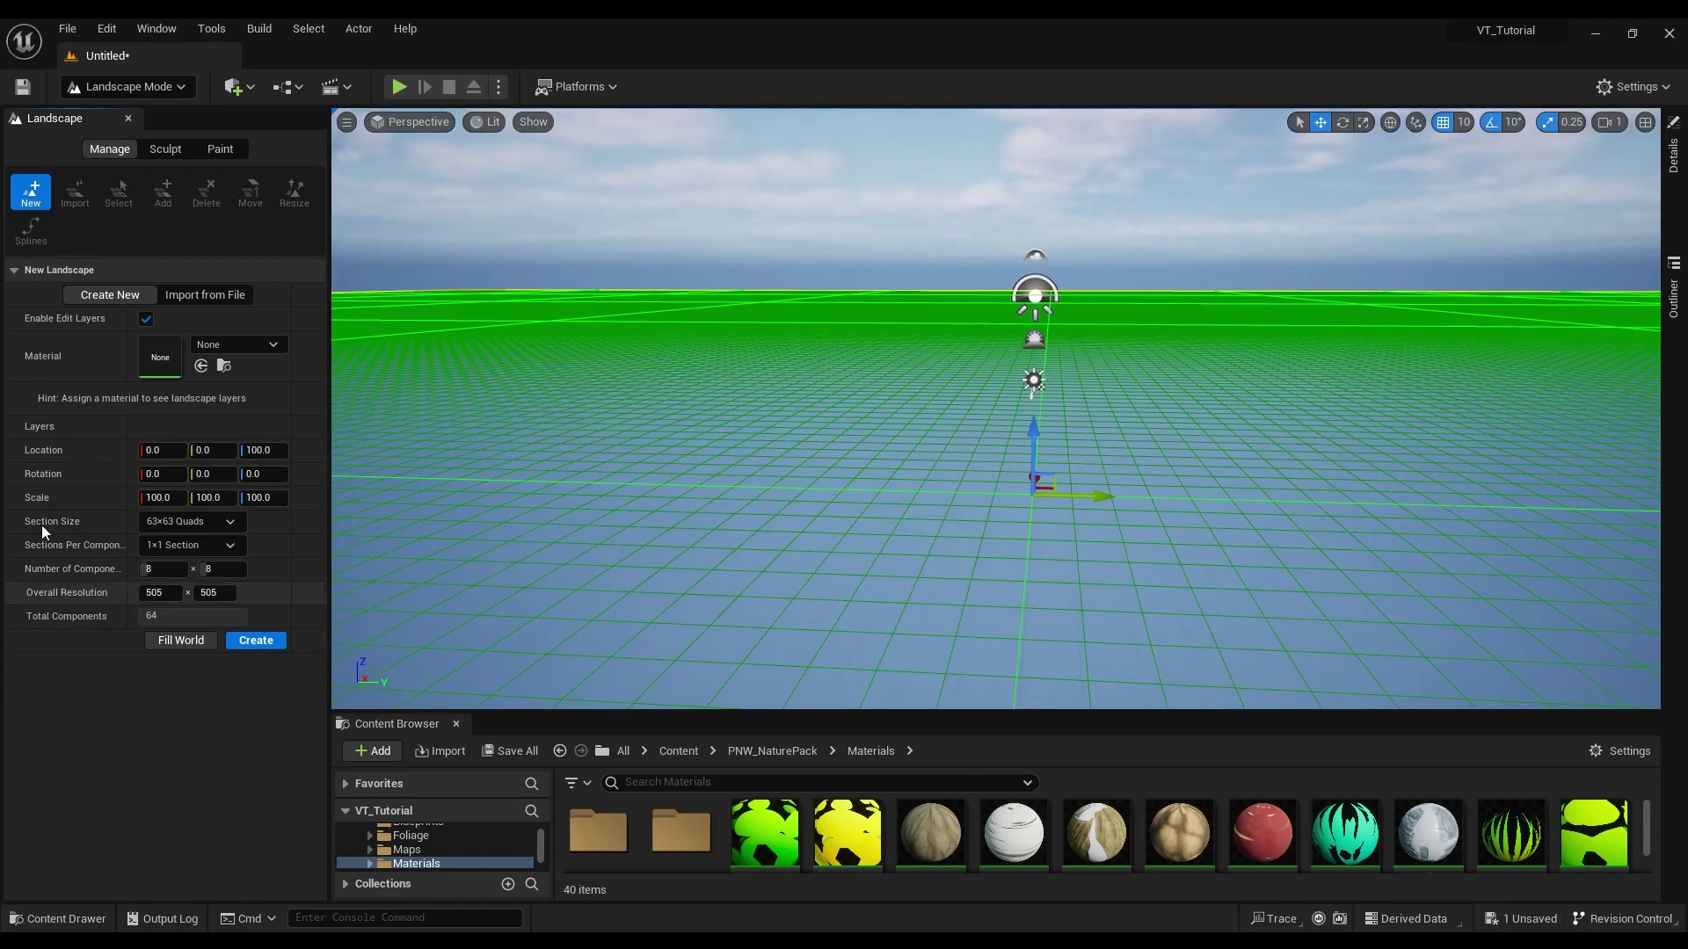
right_click_drag(746, 356, 771, 359)
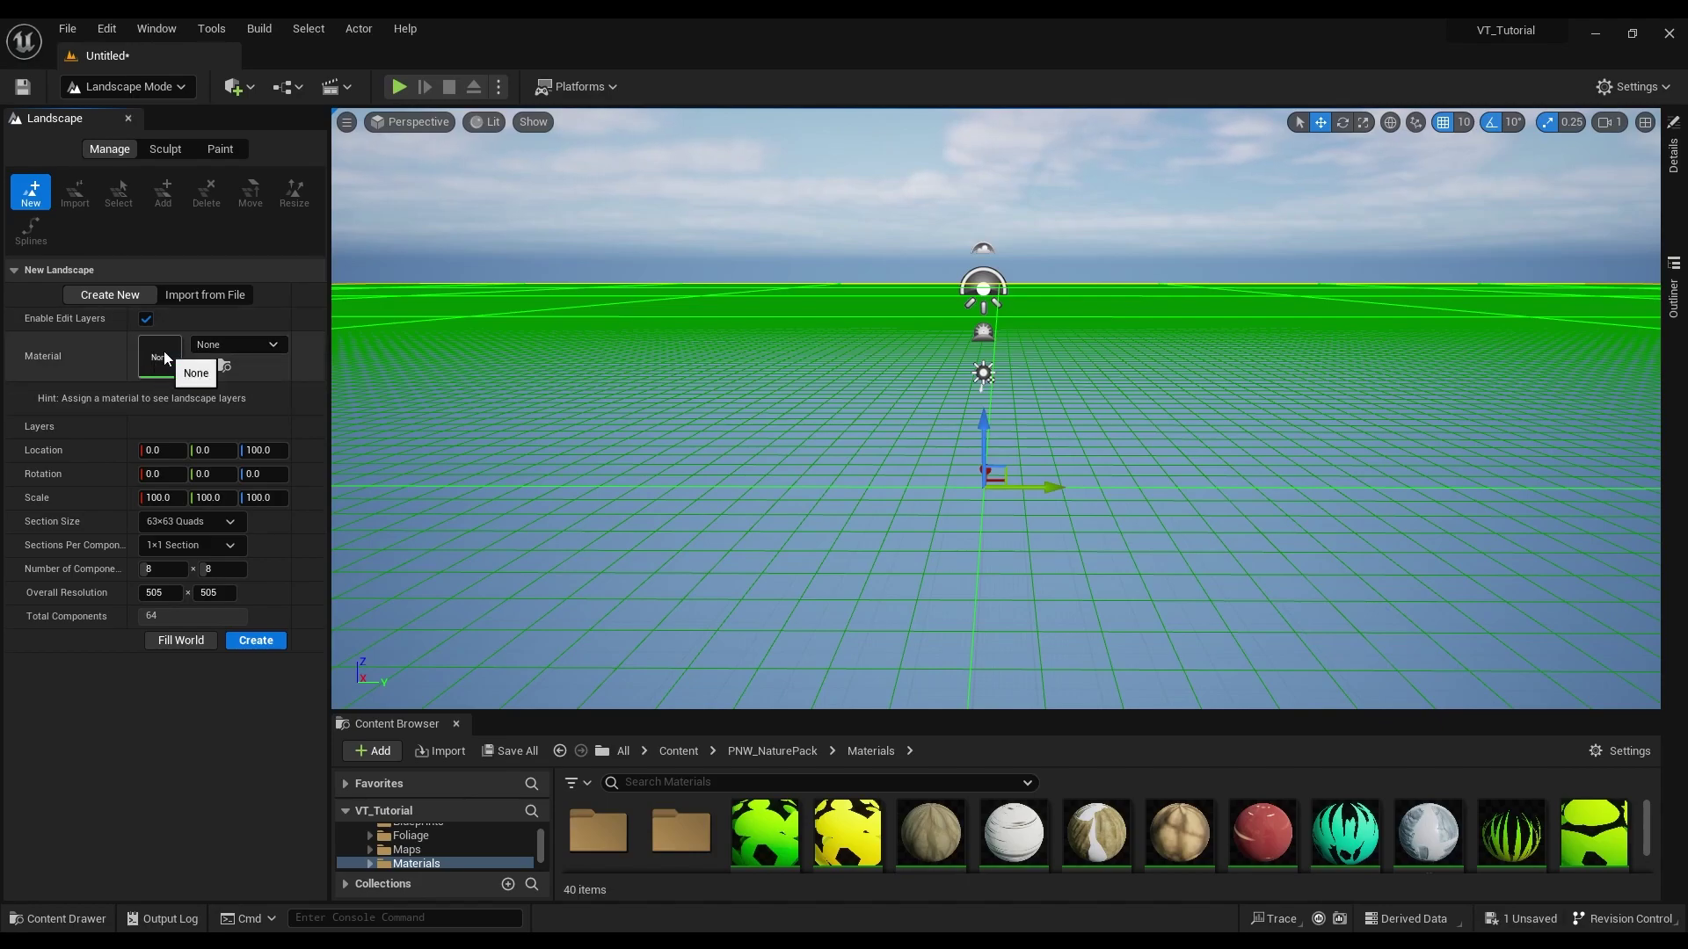
left_click(266, 643)
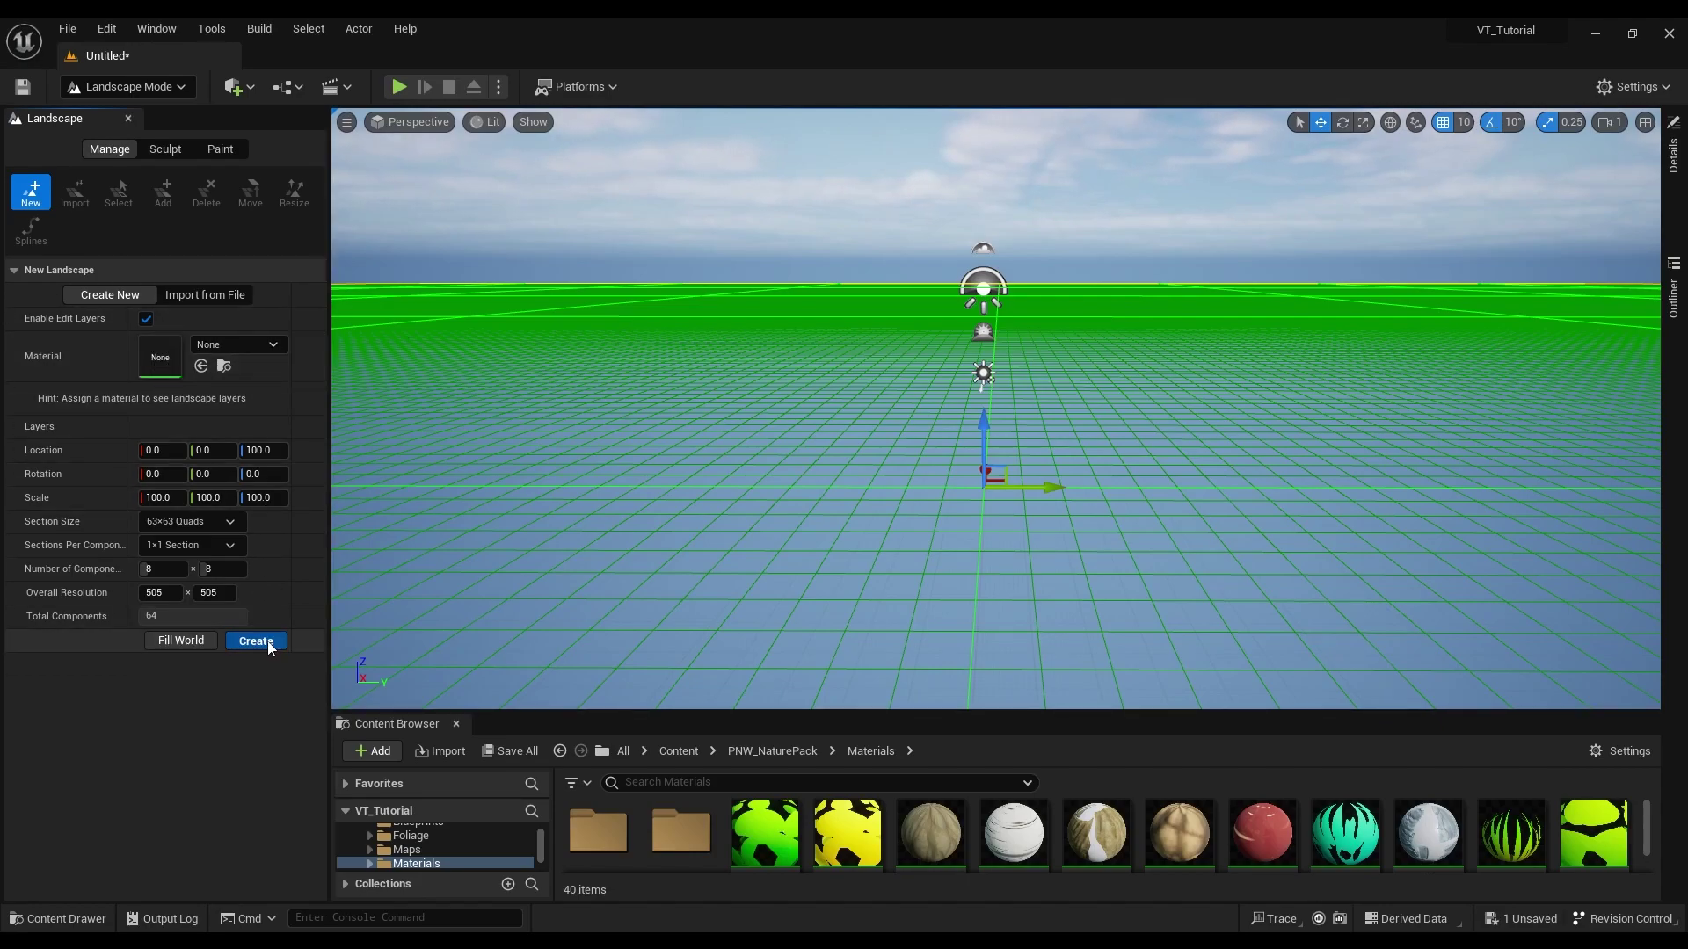
Step: Narrow the landscape tools area beside the viewport and return to Selection Mode
right_click_drag(967, 560, 1102, 544)
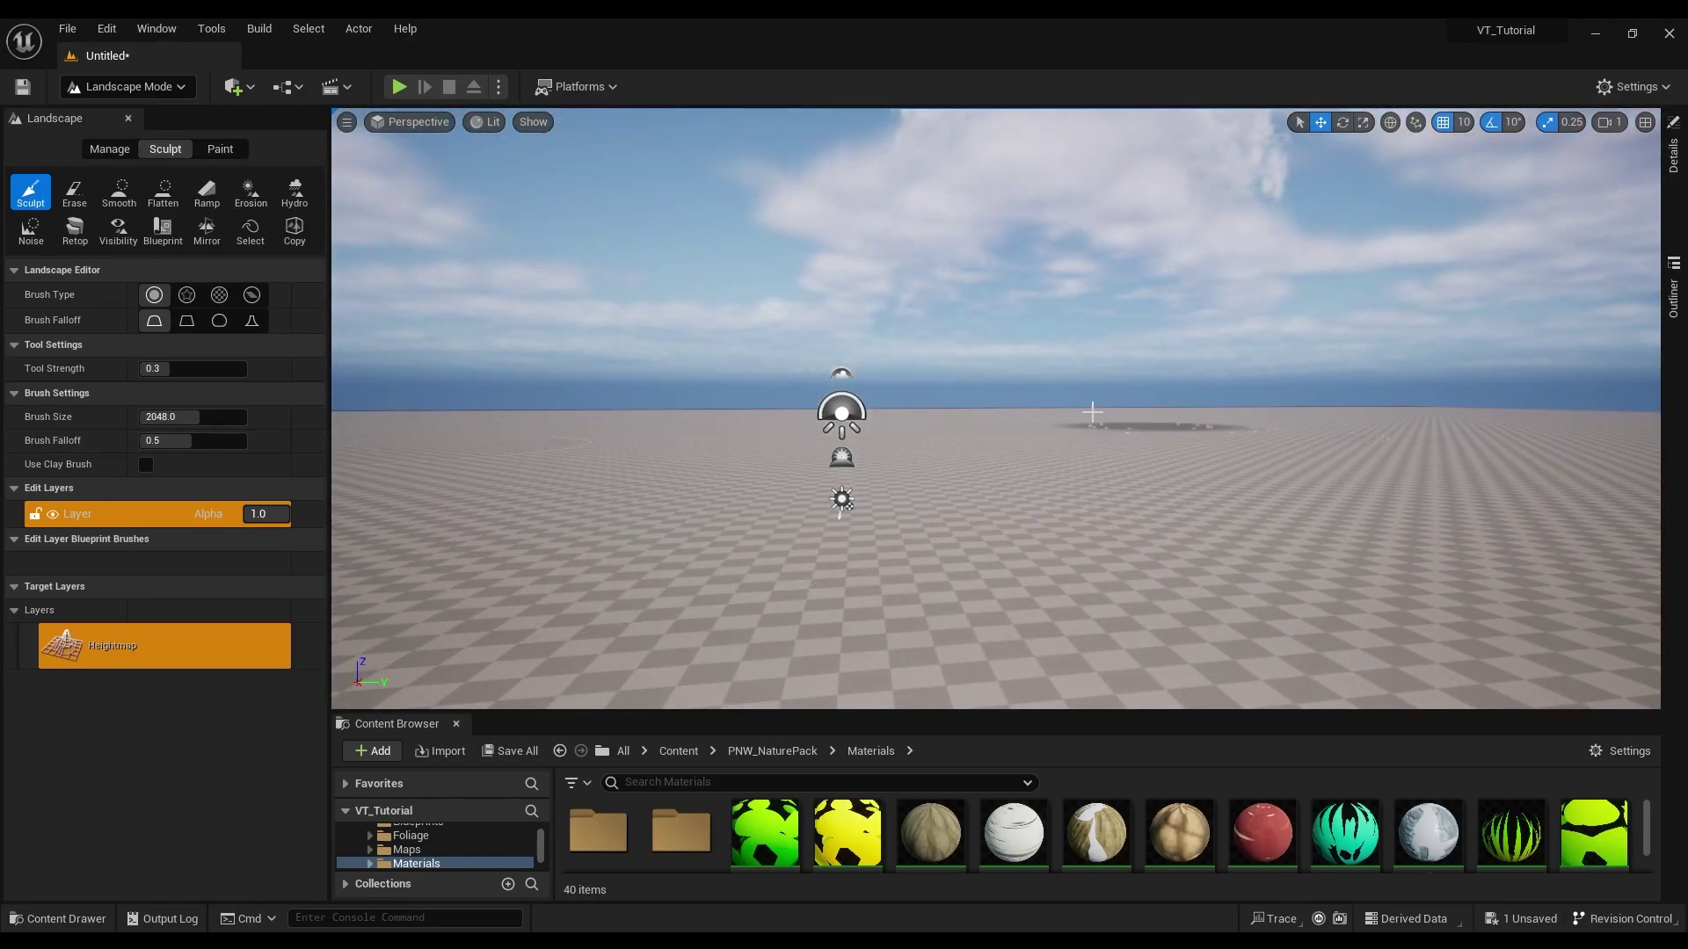
right_click_drag(1090, 411, 1083, 450)
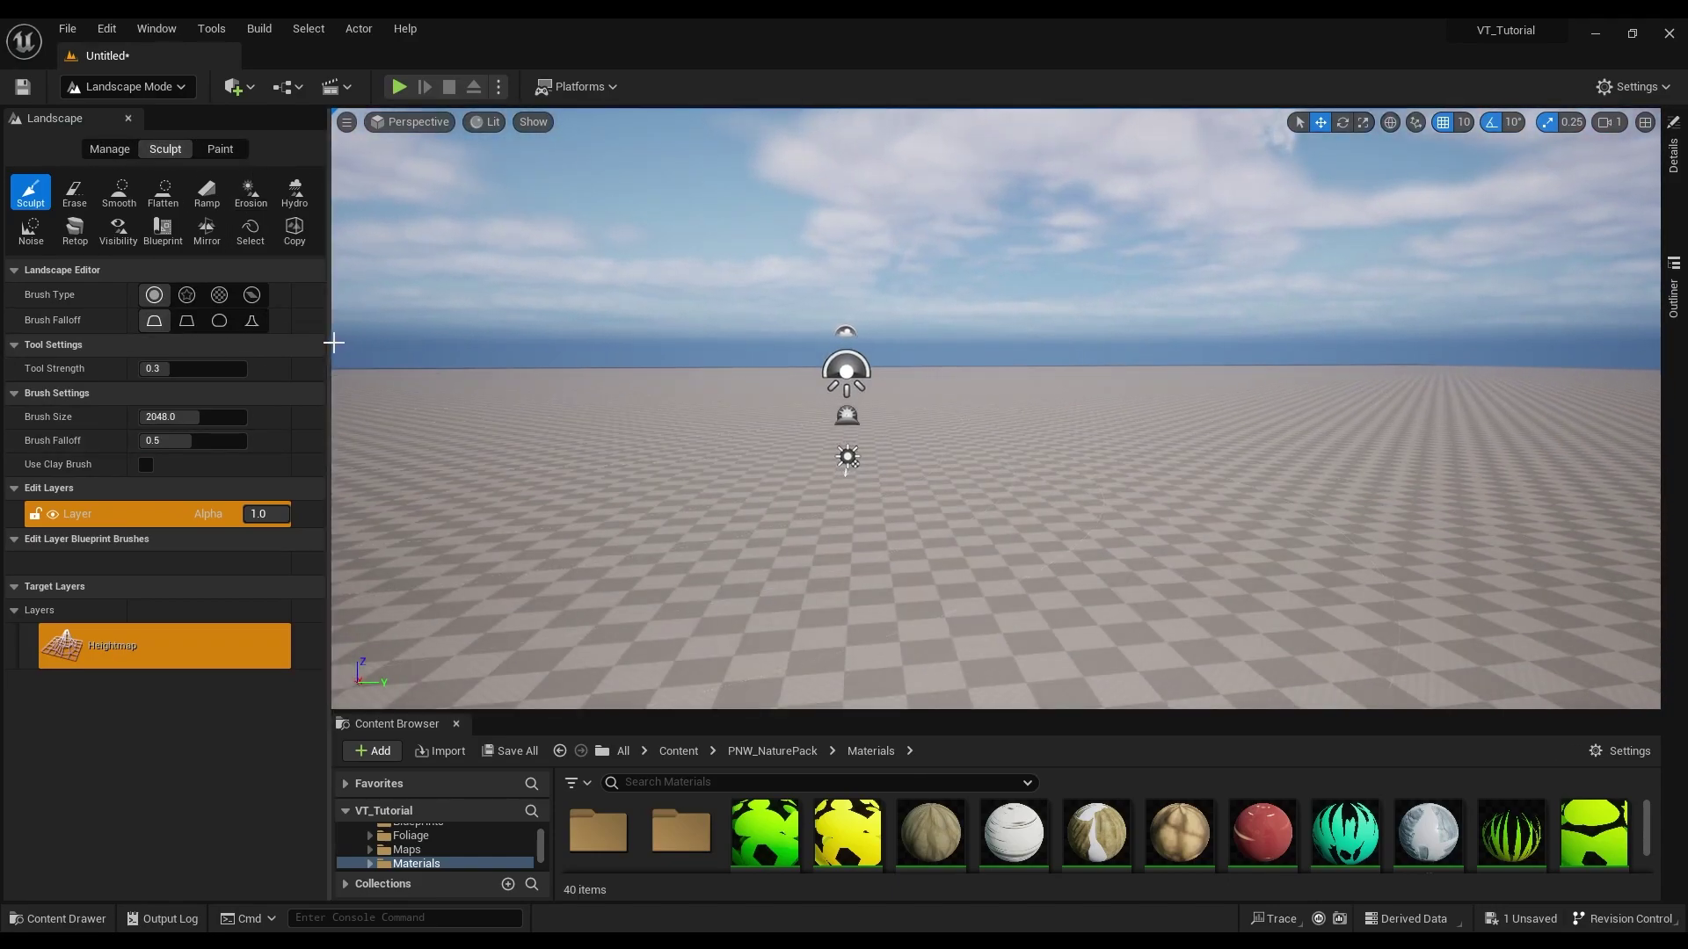
left_click_drag(330, 343, 286, 343)
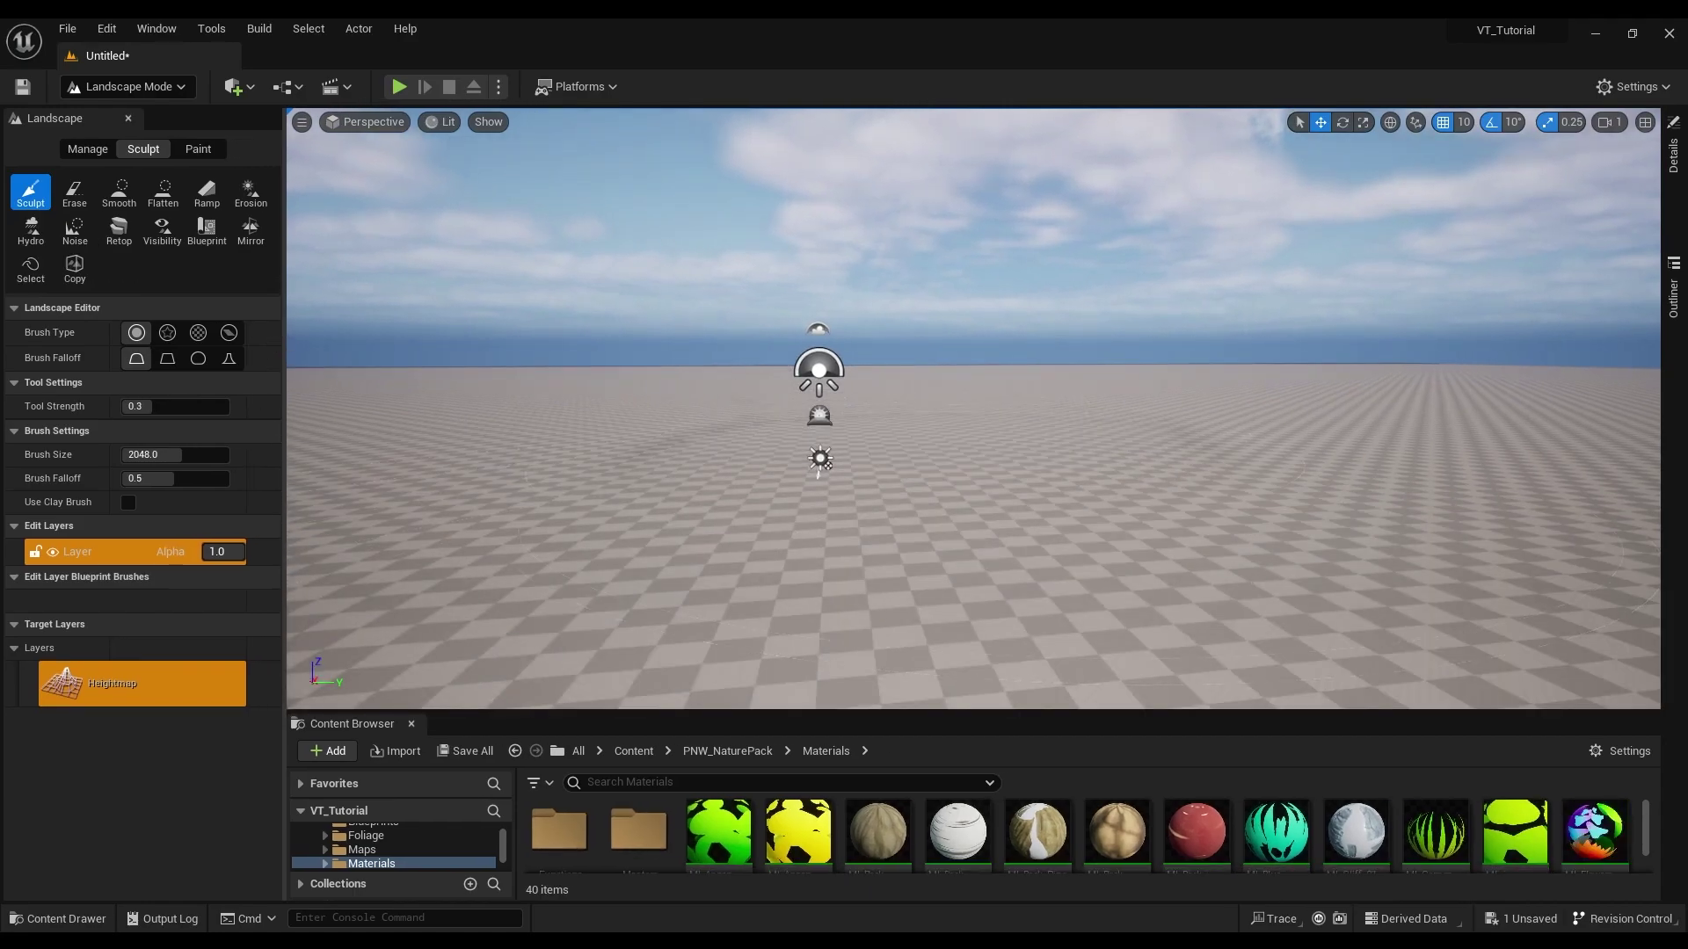
right_click_drag(1450, 444, 1449, 447)
scroll(1171, 363, "down", 2)
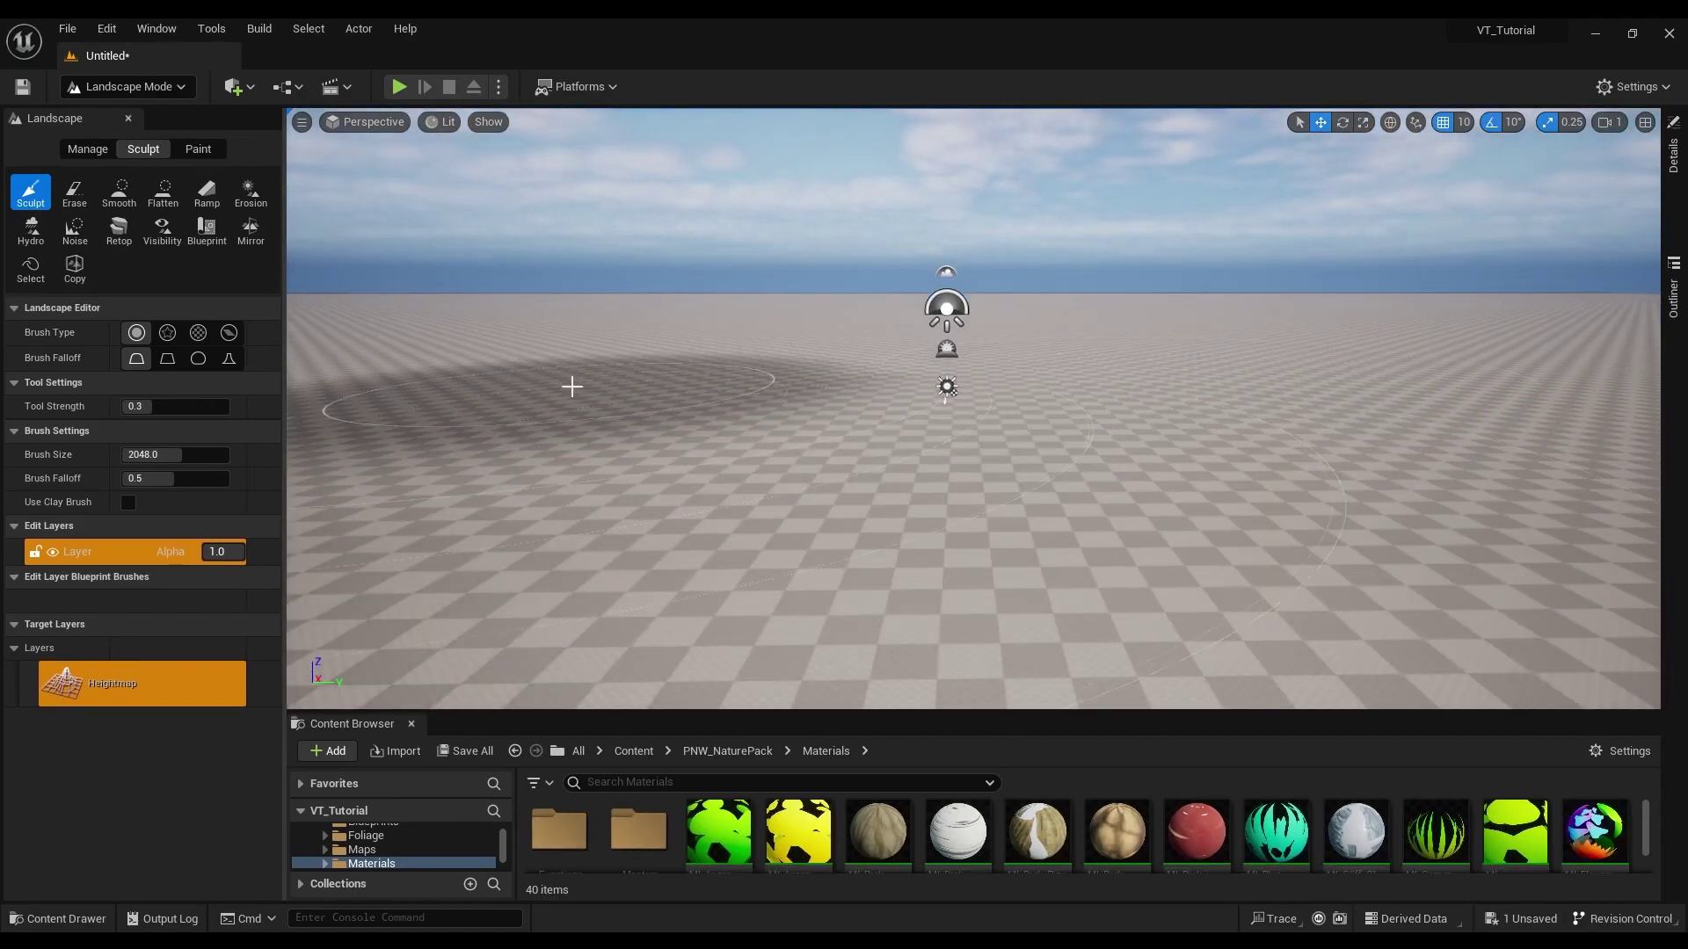
left_click(105, 88)
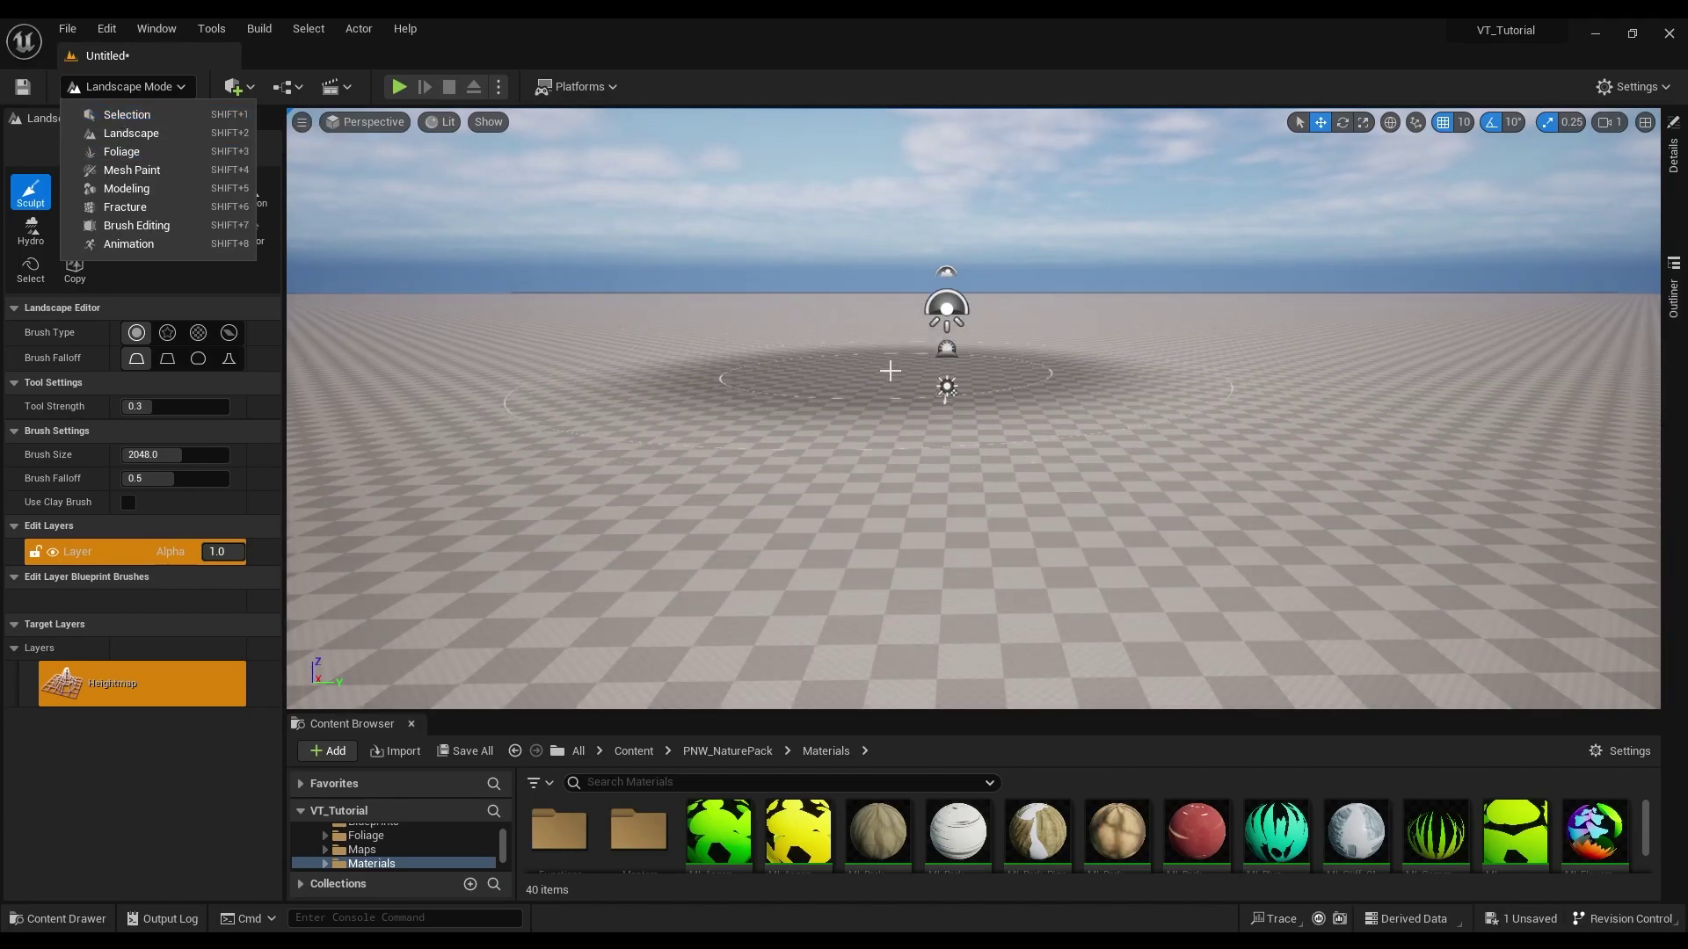
left_click(128, 114)
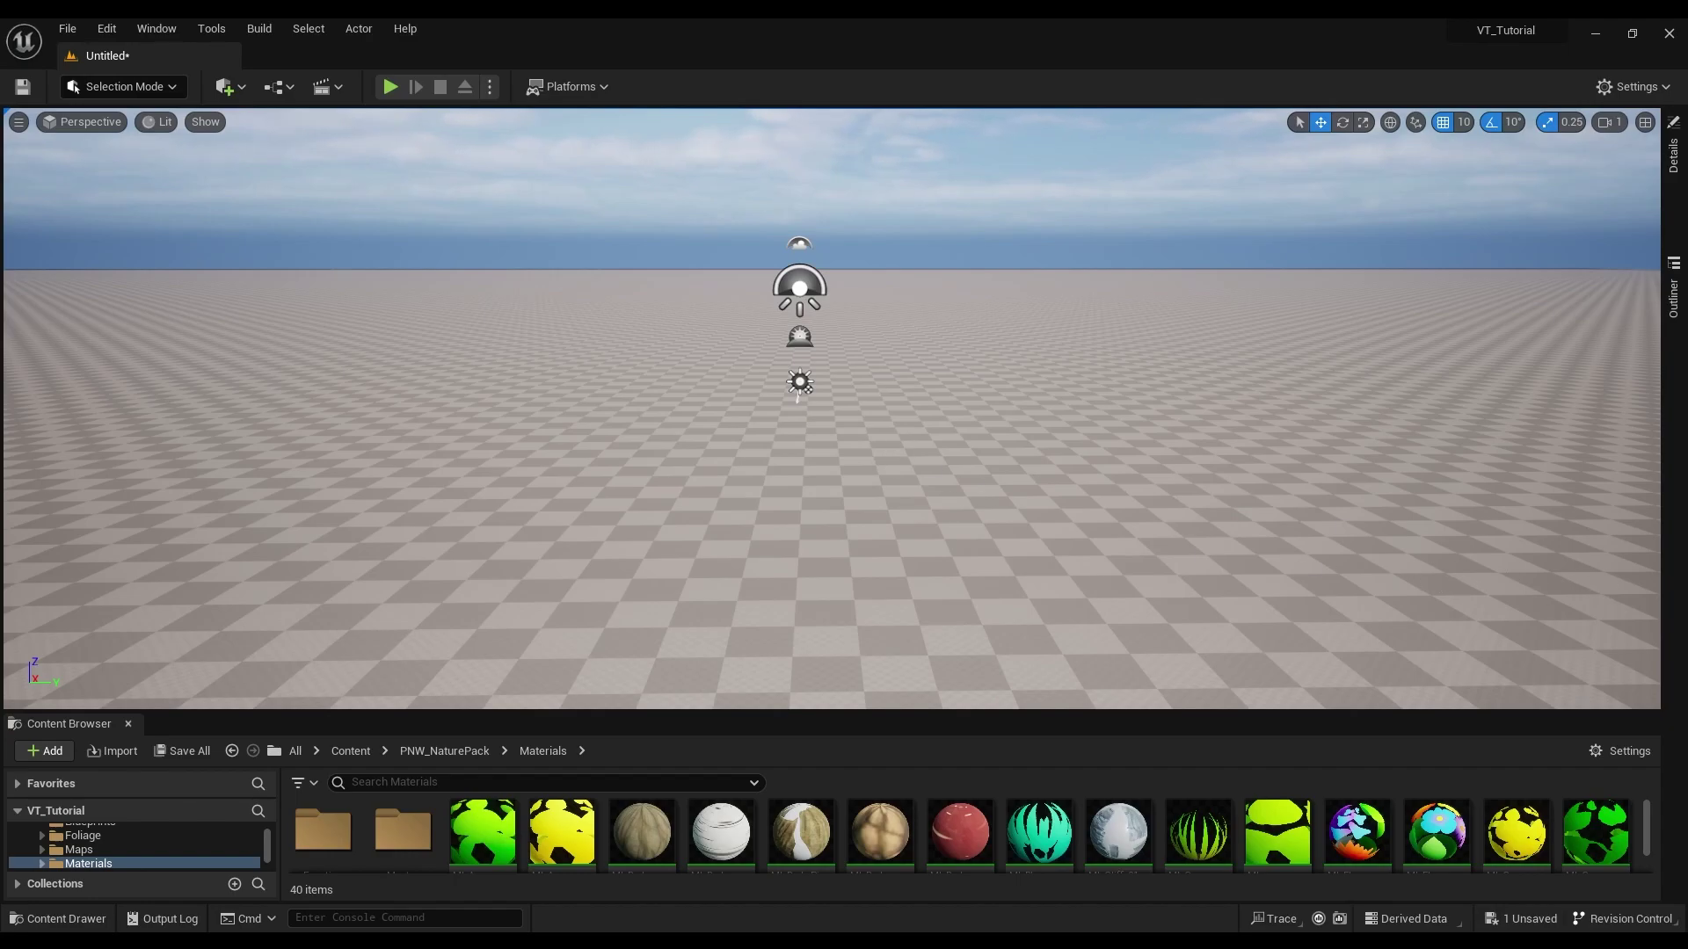
Step: Enlarge the Content Browser and open the Masters folder inside the PNW_NaturePack Materials folder
left_click_drag(899, 711, 900, 570)
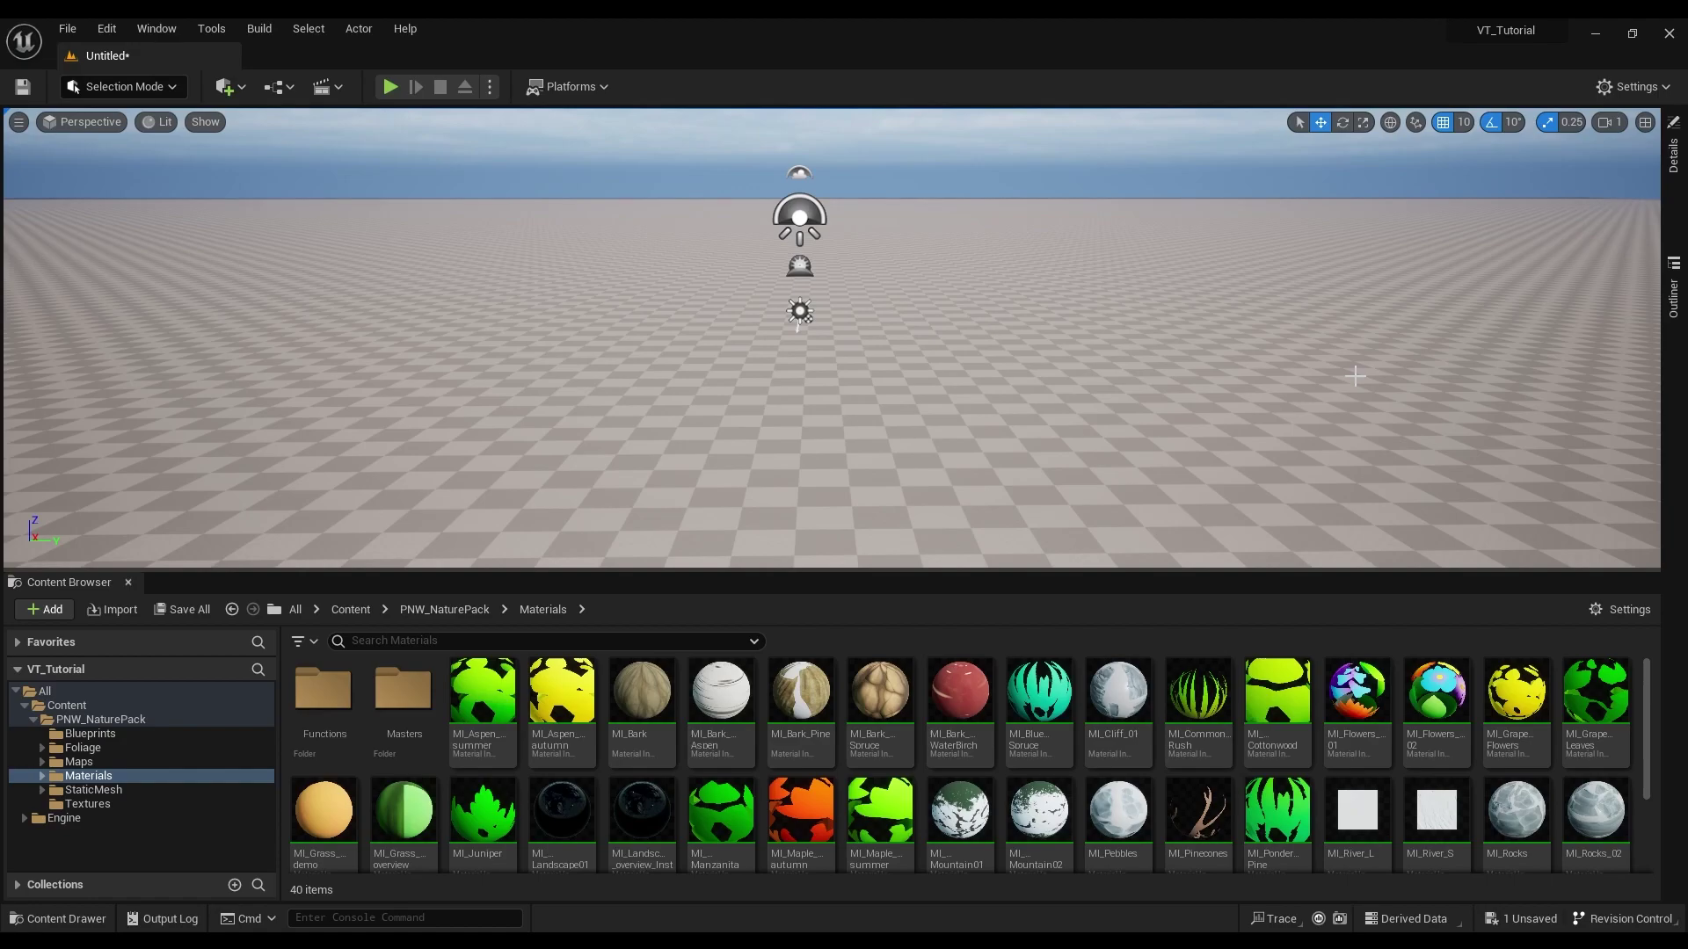
scroll(598, 786, "down", 1)
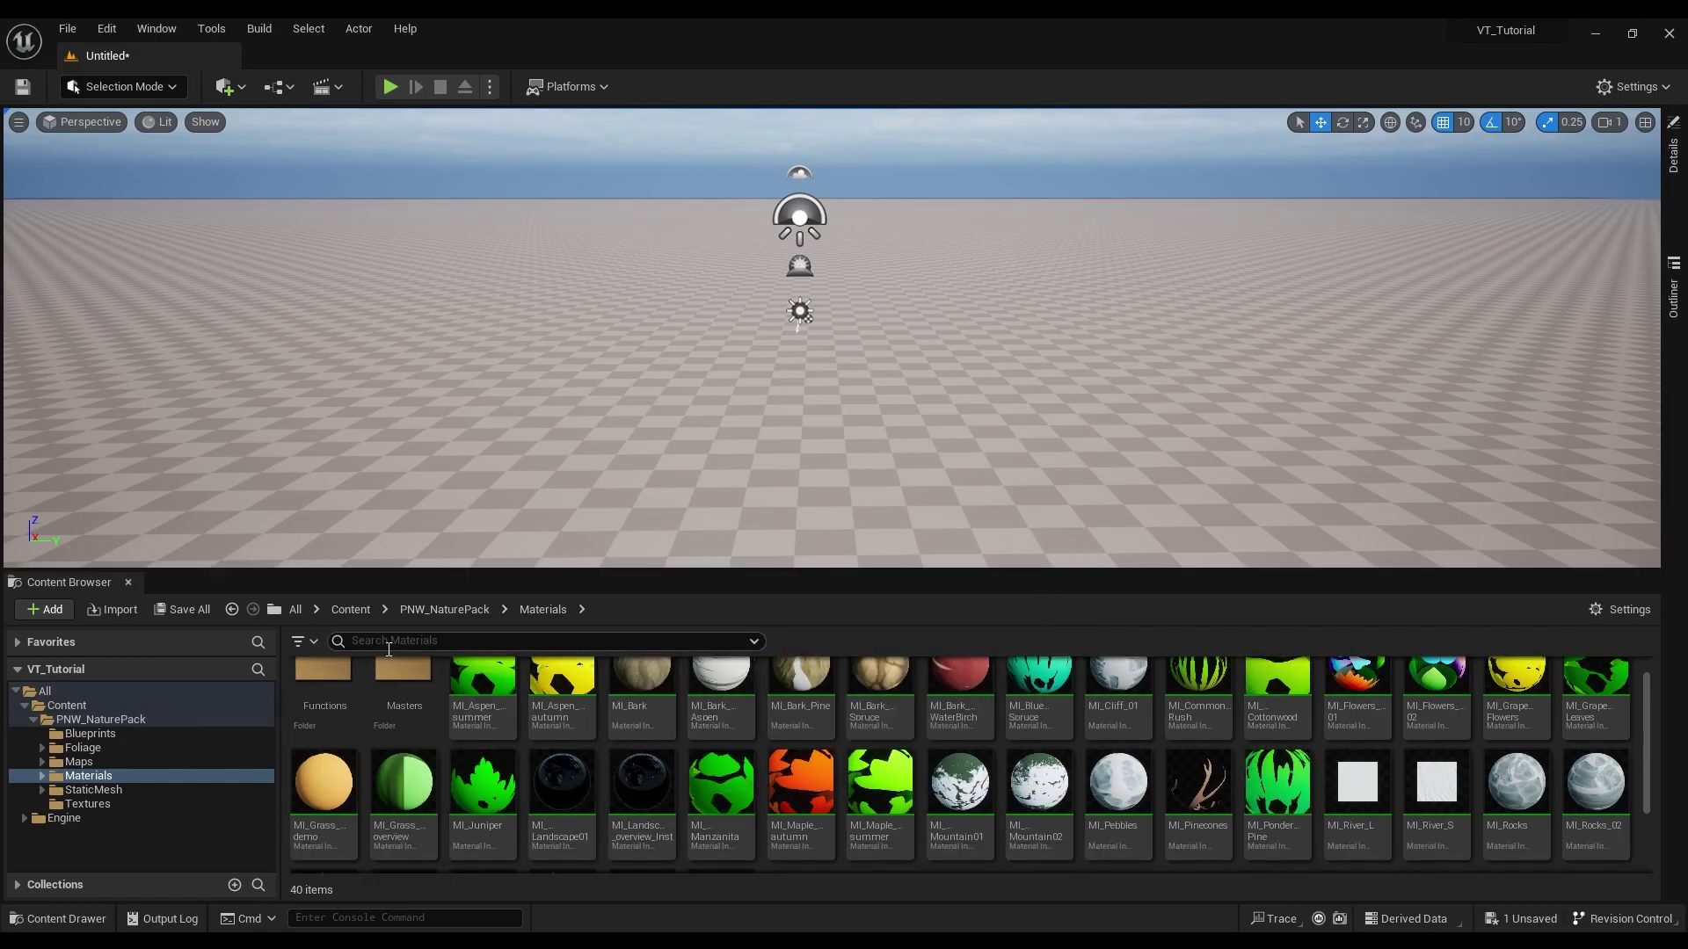
scroll(402, 721, "up", 1)
double_click(403, 721)
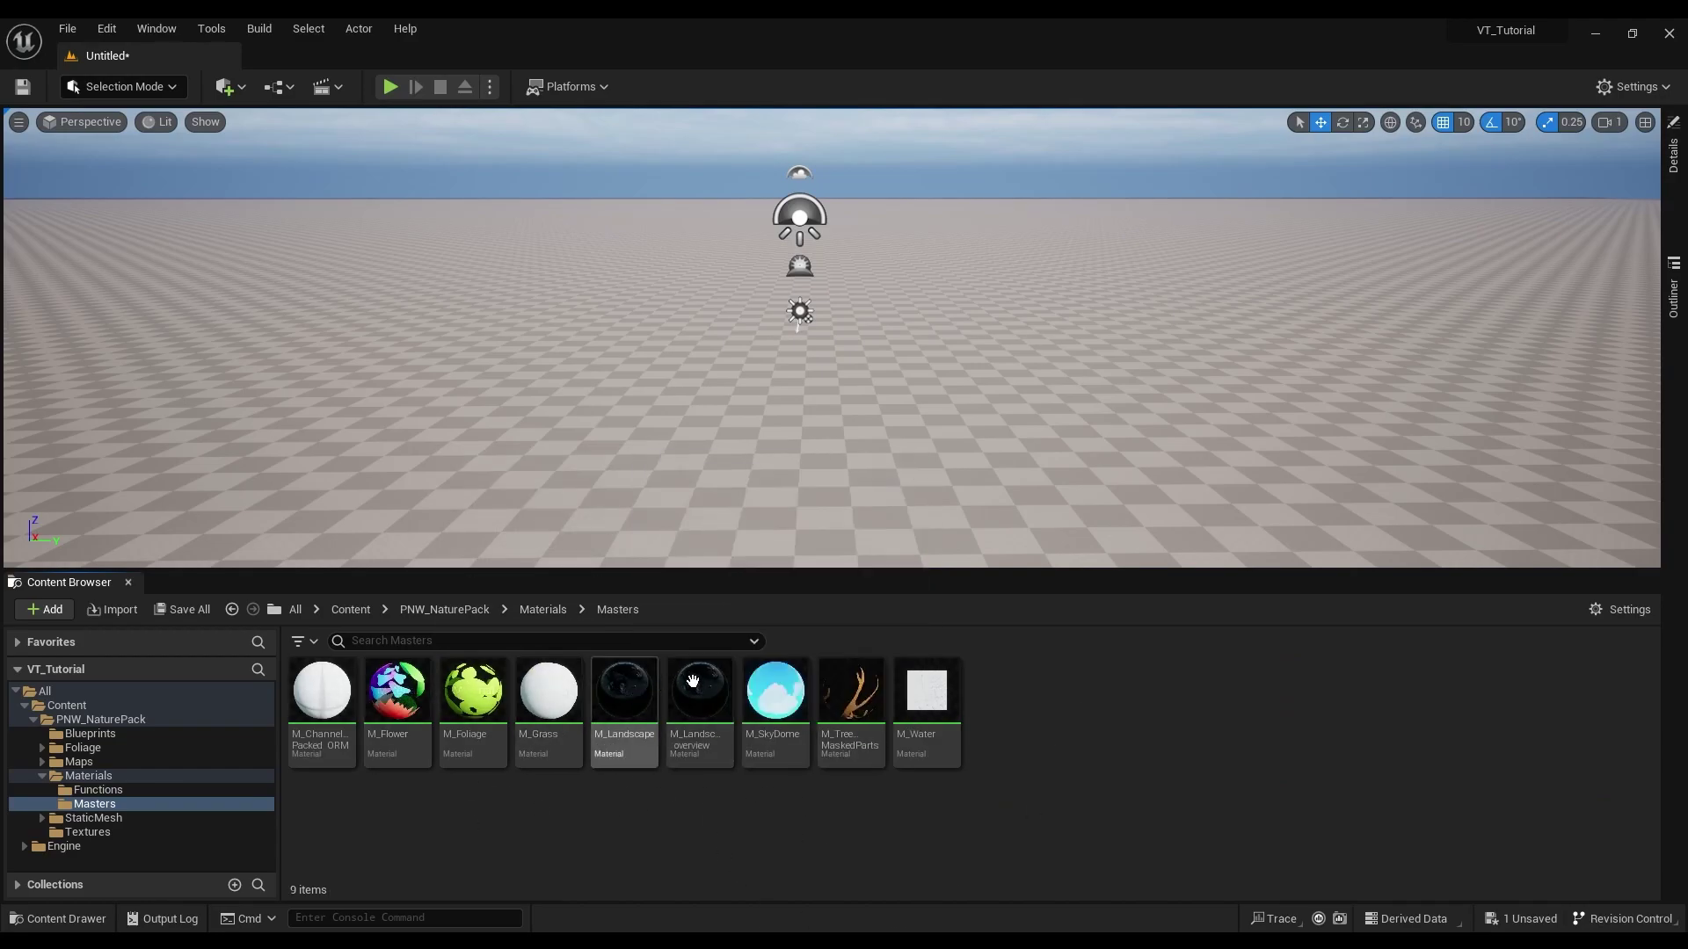
Step: Open the M_Landscape material beside the level and examine its Virtual Textures and Landscape Grass node groups
left_click(646, 686)
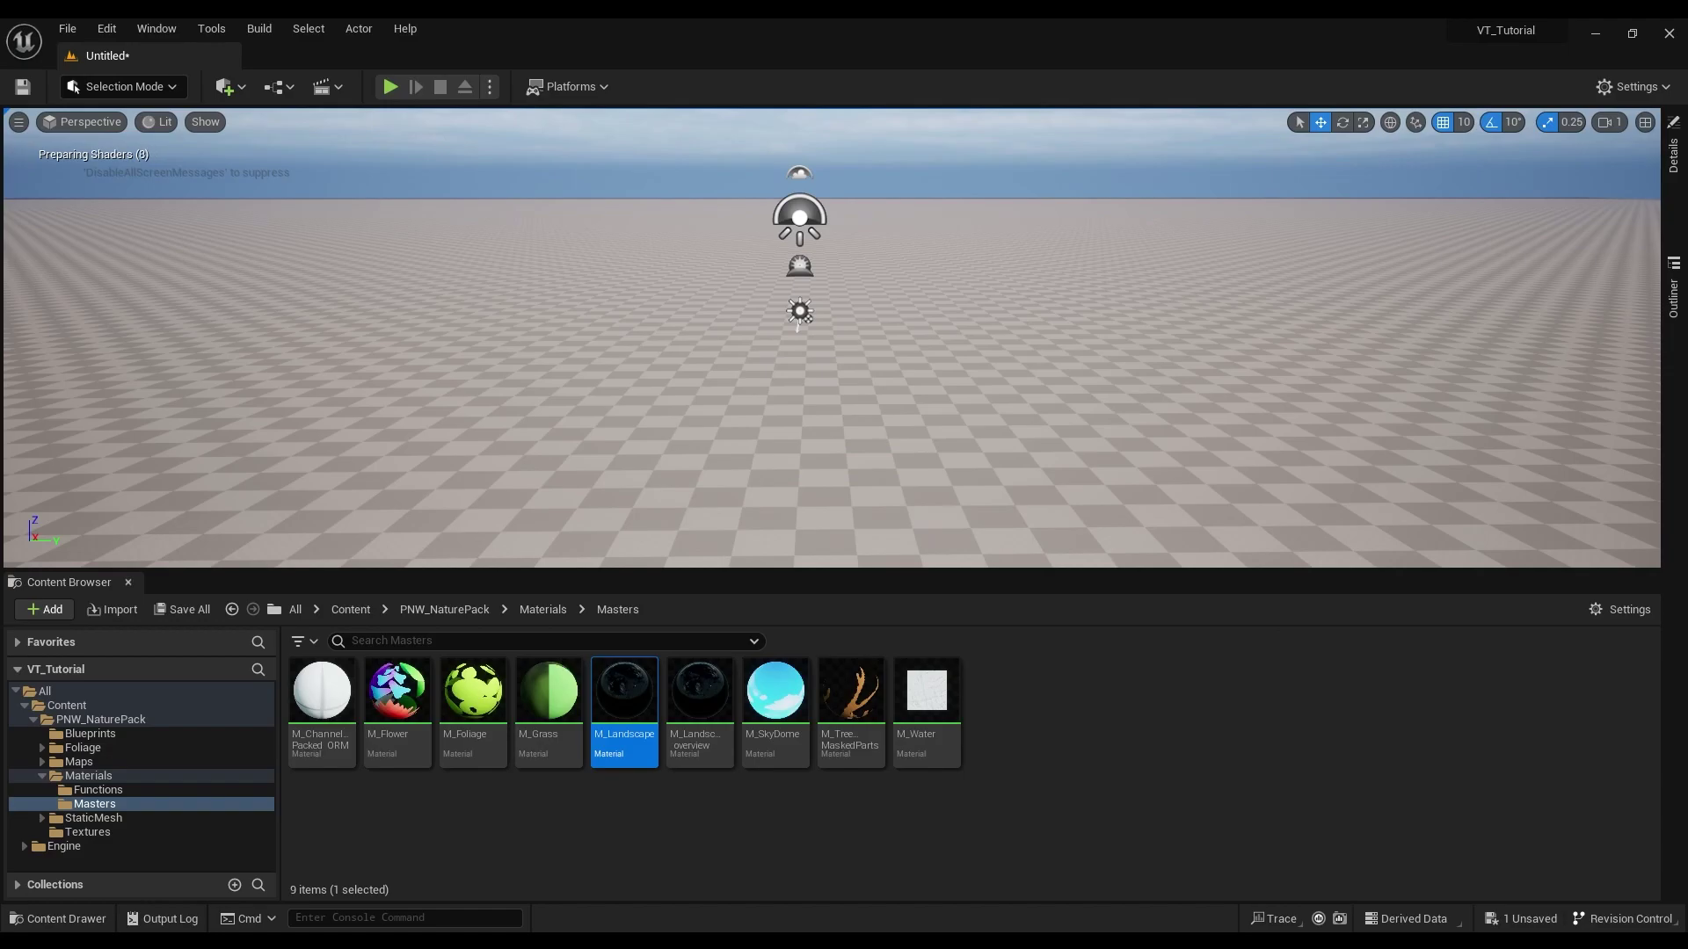
left_click_drag(1686, 325, 298, 66)
right_click_drag(742, 310, 732, 327)
scroll(731, 327, "down", 8)
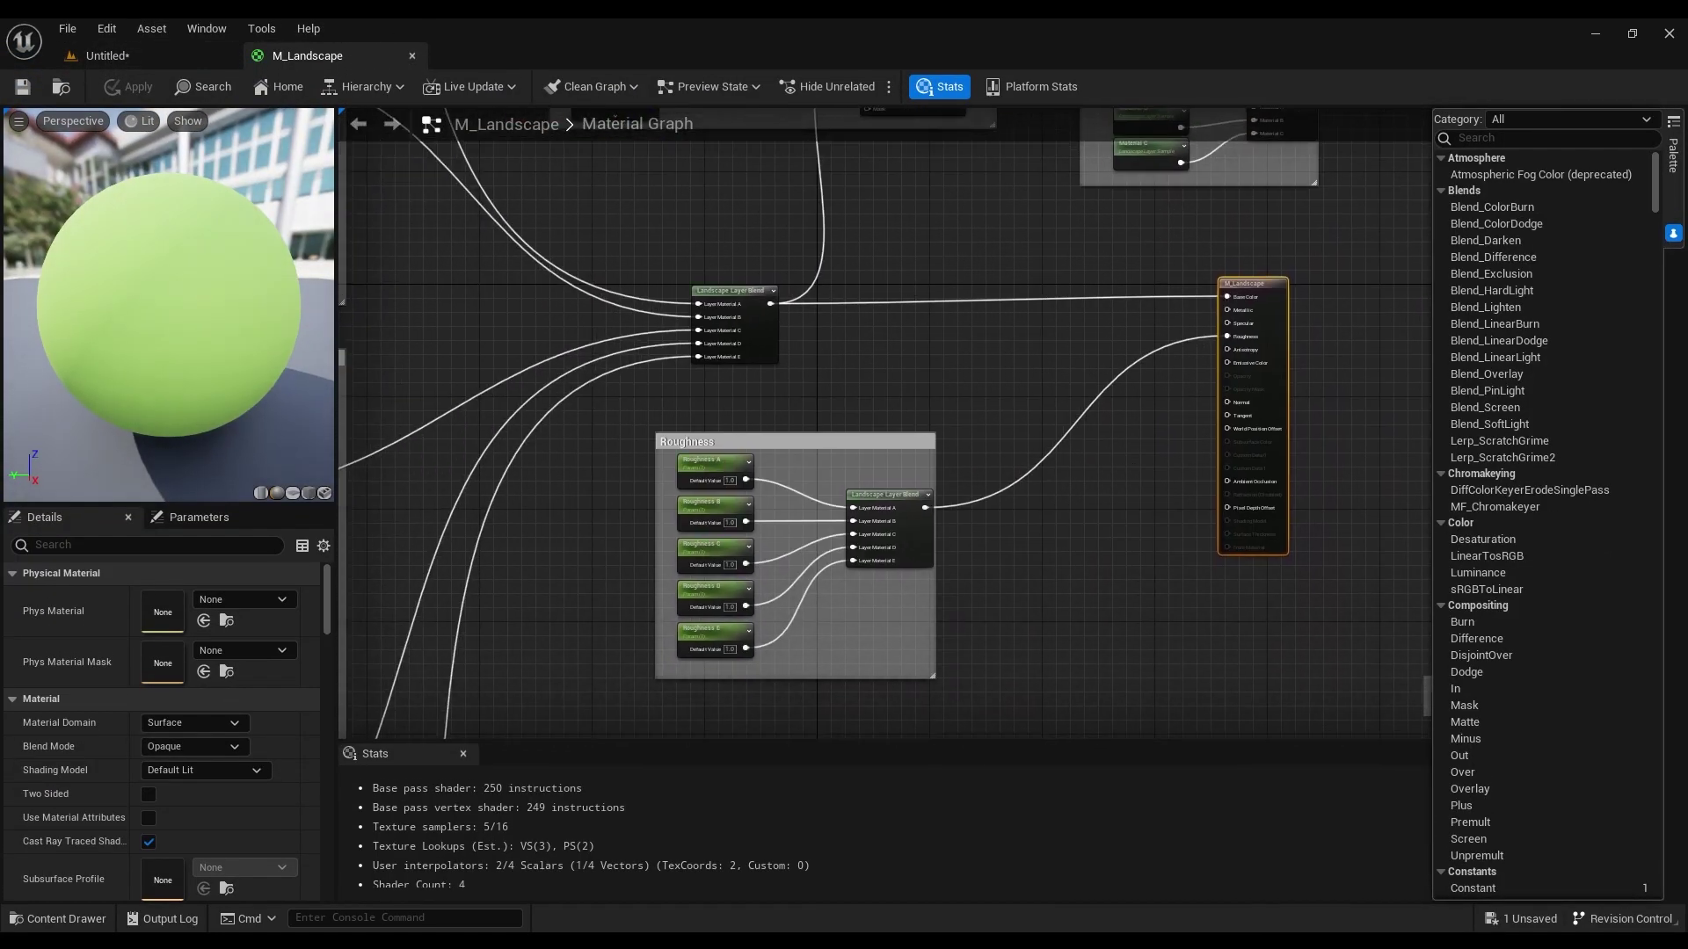
scroll(879, 466, "up", 5)
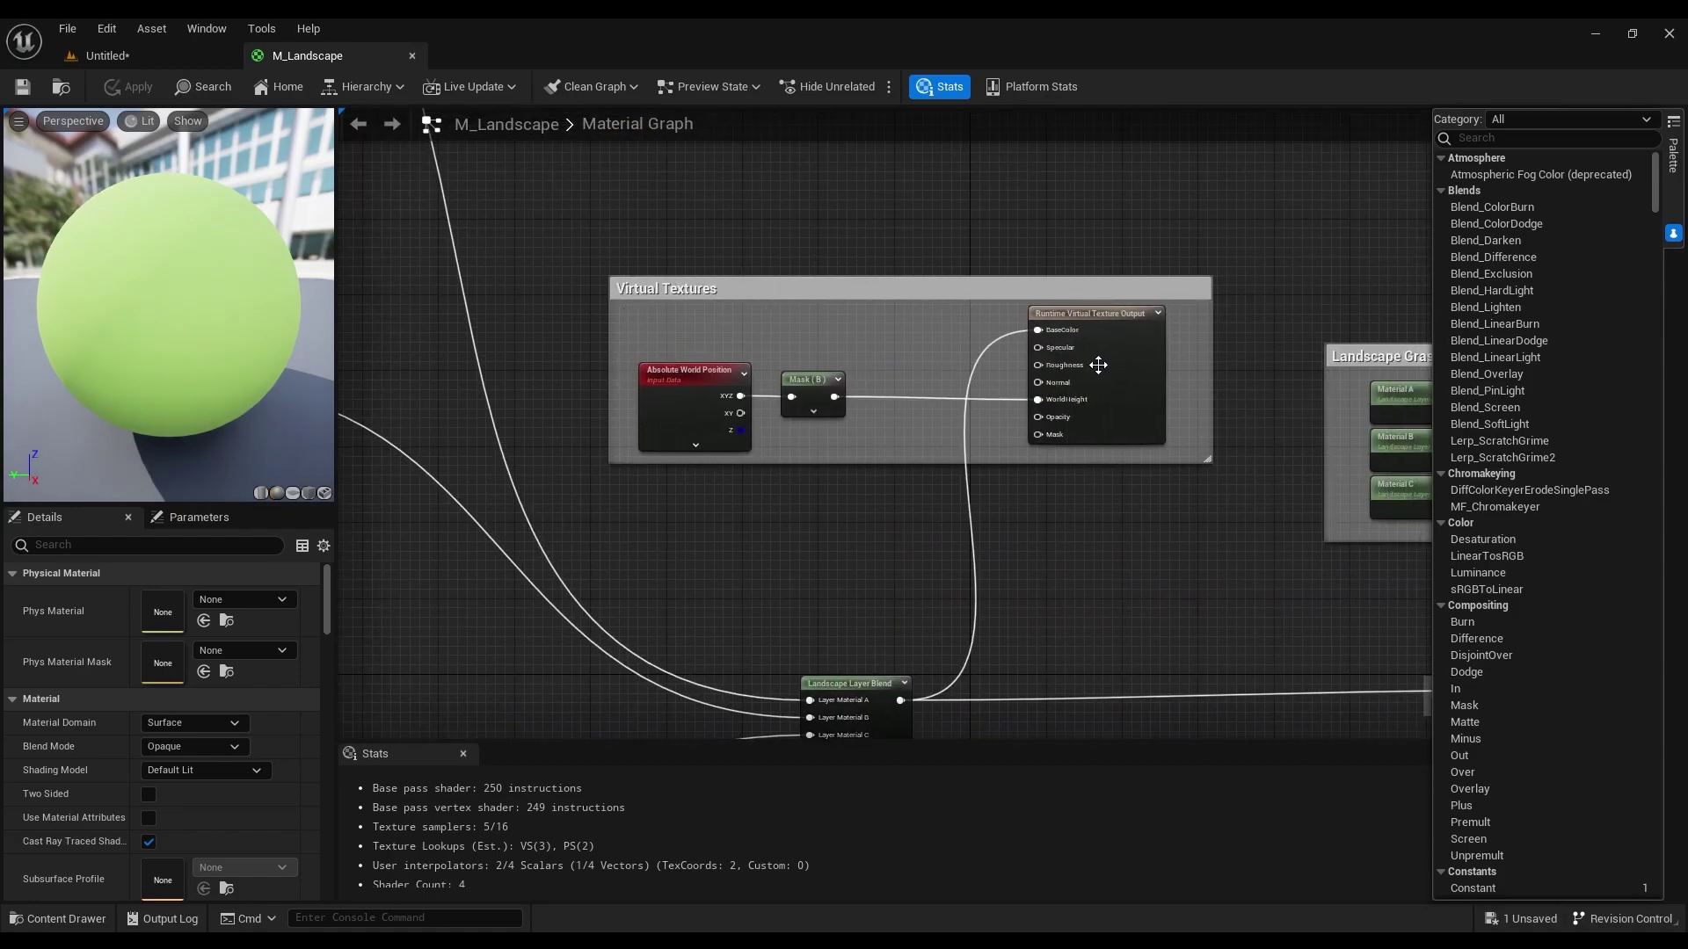
scroll(1126, 358, "up", 1)
scroll(1113, 290, "up", 1)
scroll(1018, 374, "down", 4)
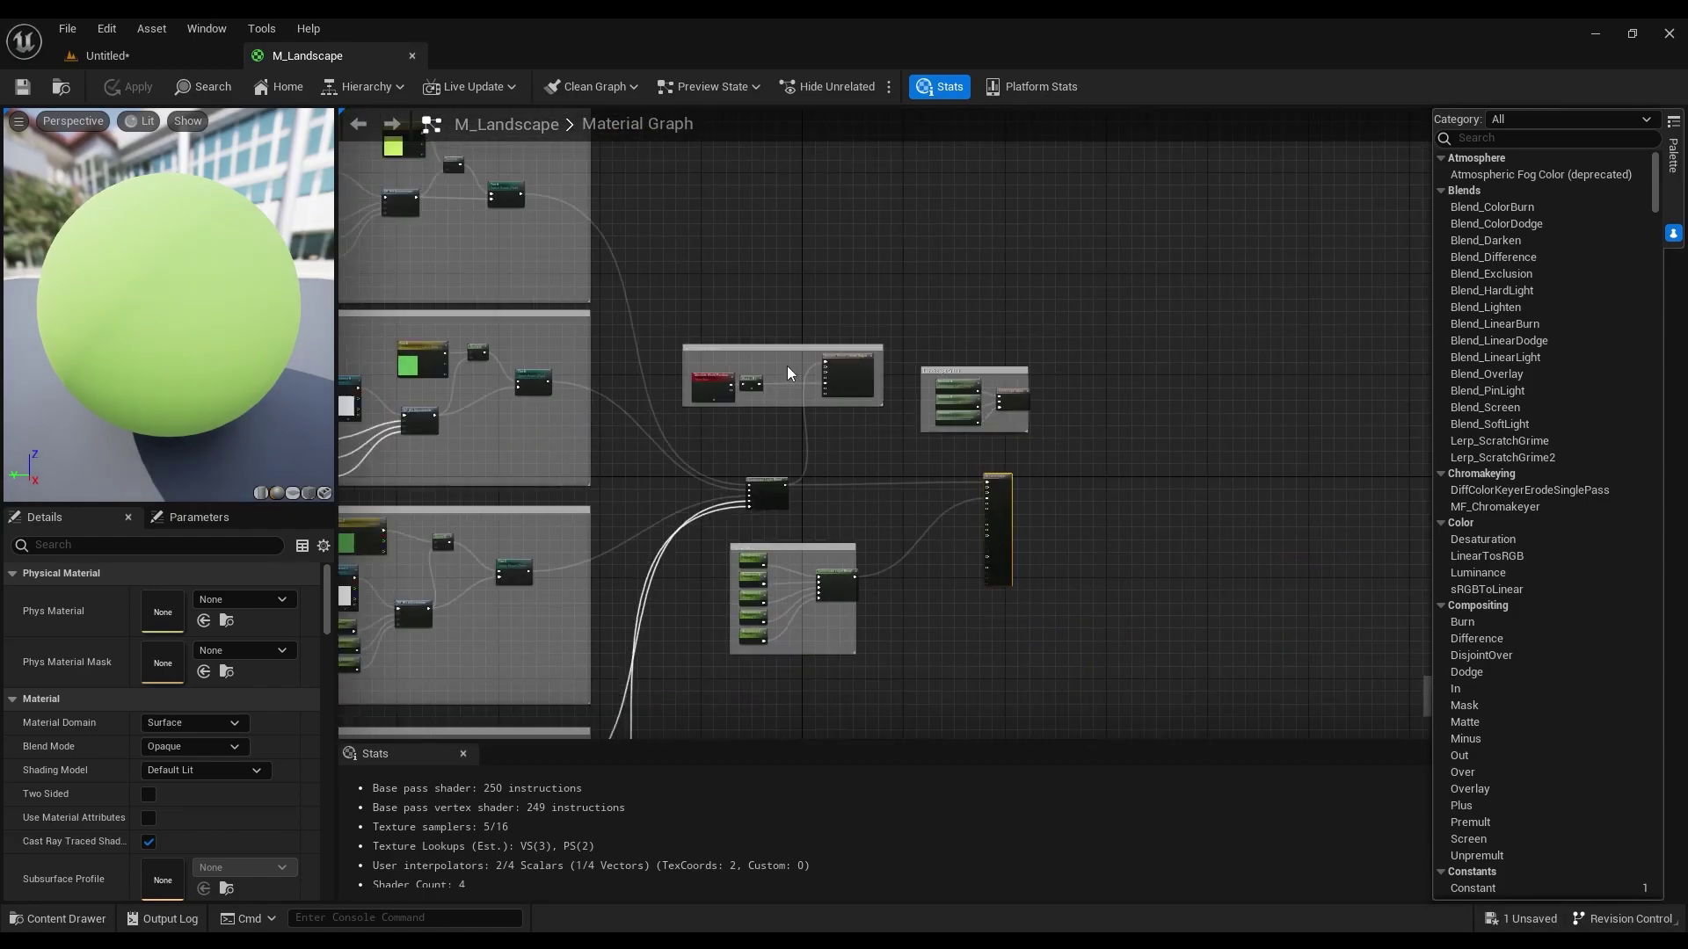
right_click_drag(1043, 394, 768, 289)
scroll(834, 273, "up", 4)
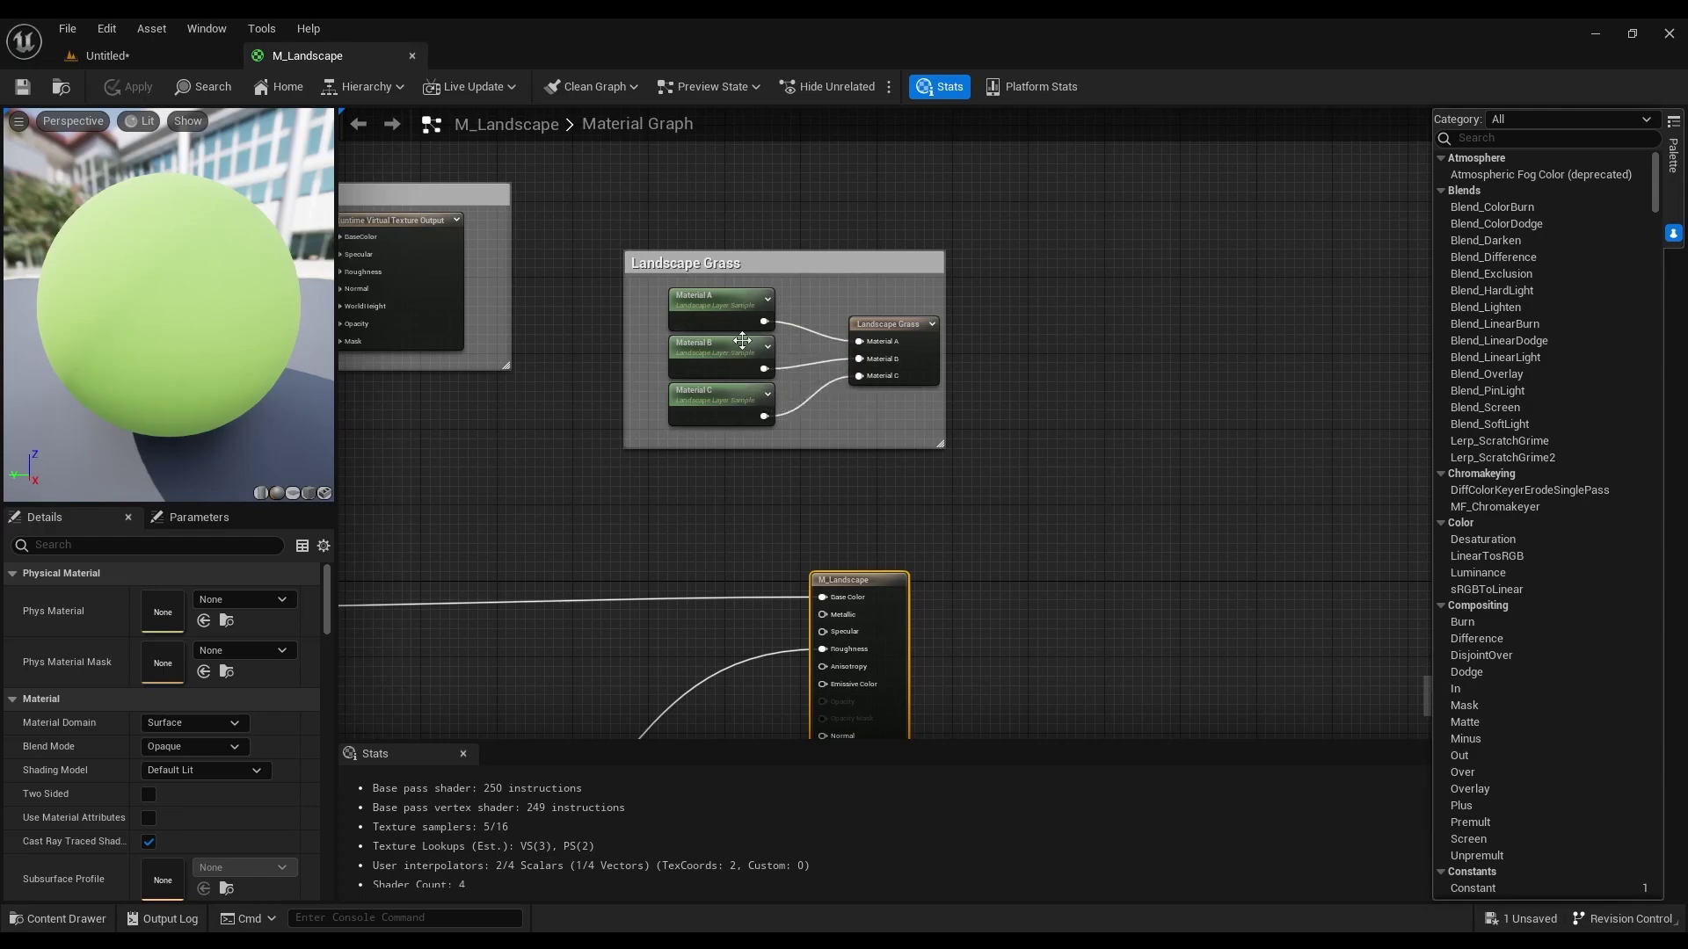
right_click_drag(1060, 441, 1191, 423)
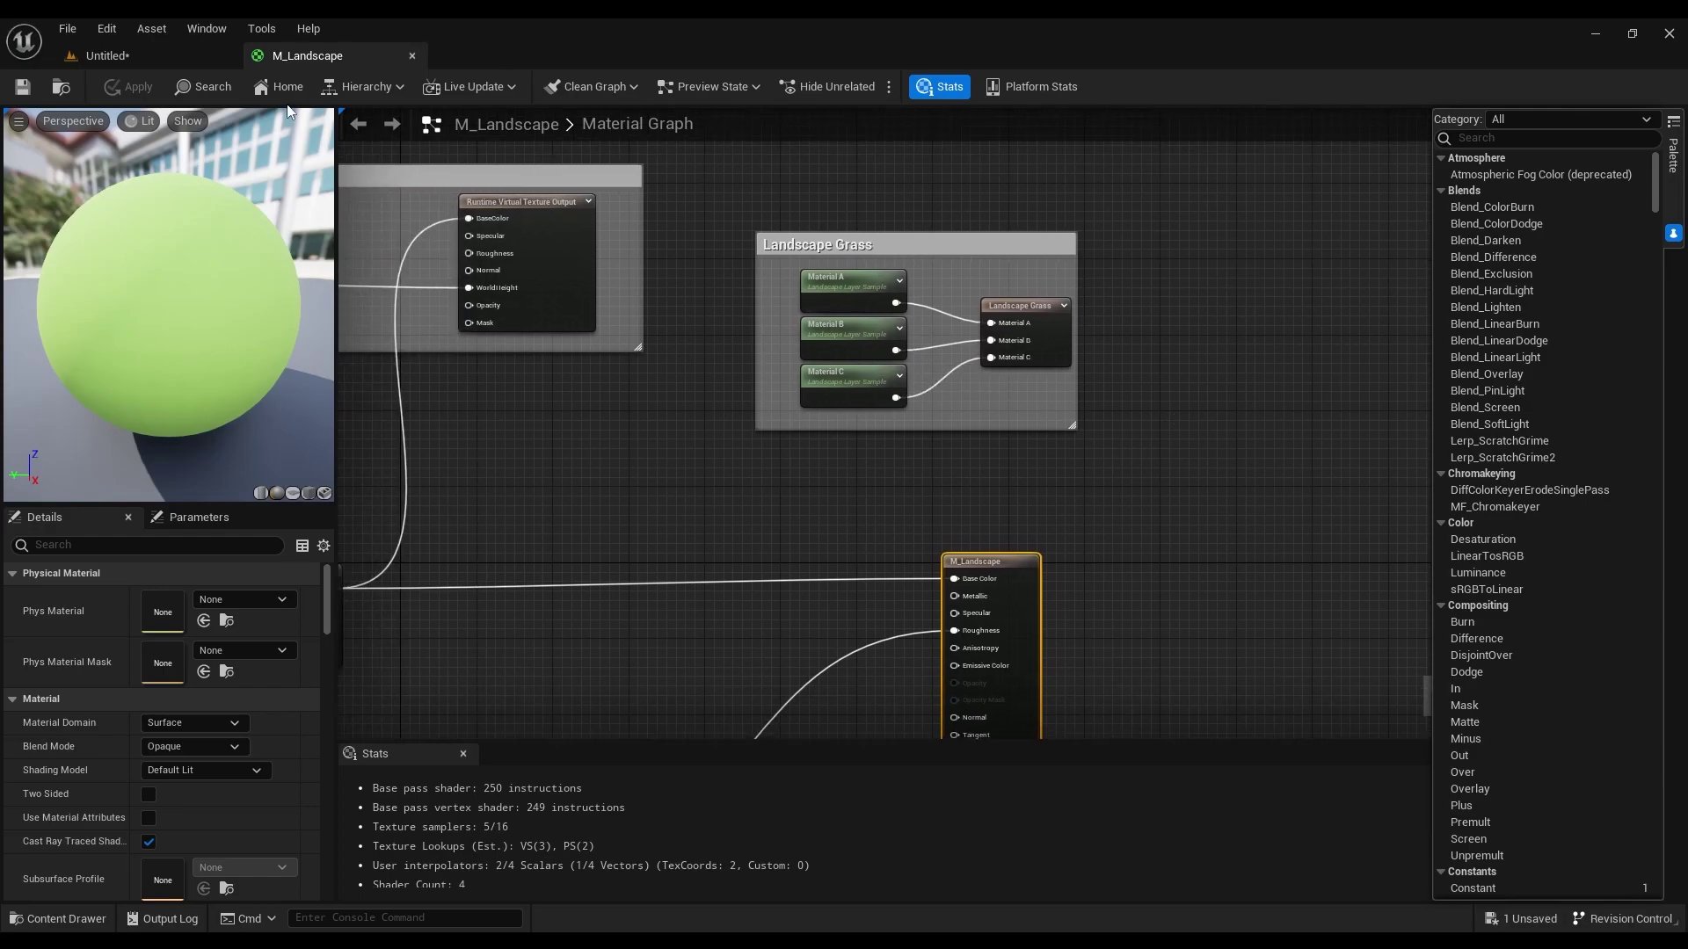
Step: Open the M_Grass material from the Masters folder and examine how its VirtualTexture sample feeds the base color
left_click(155, 61)
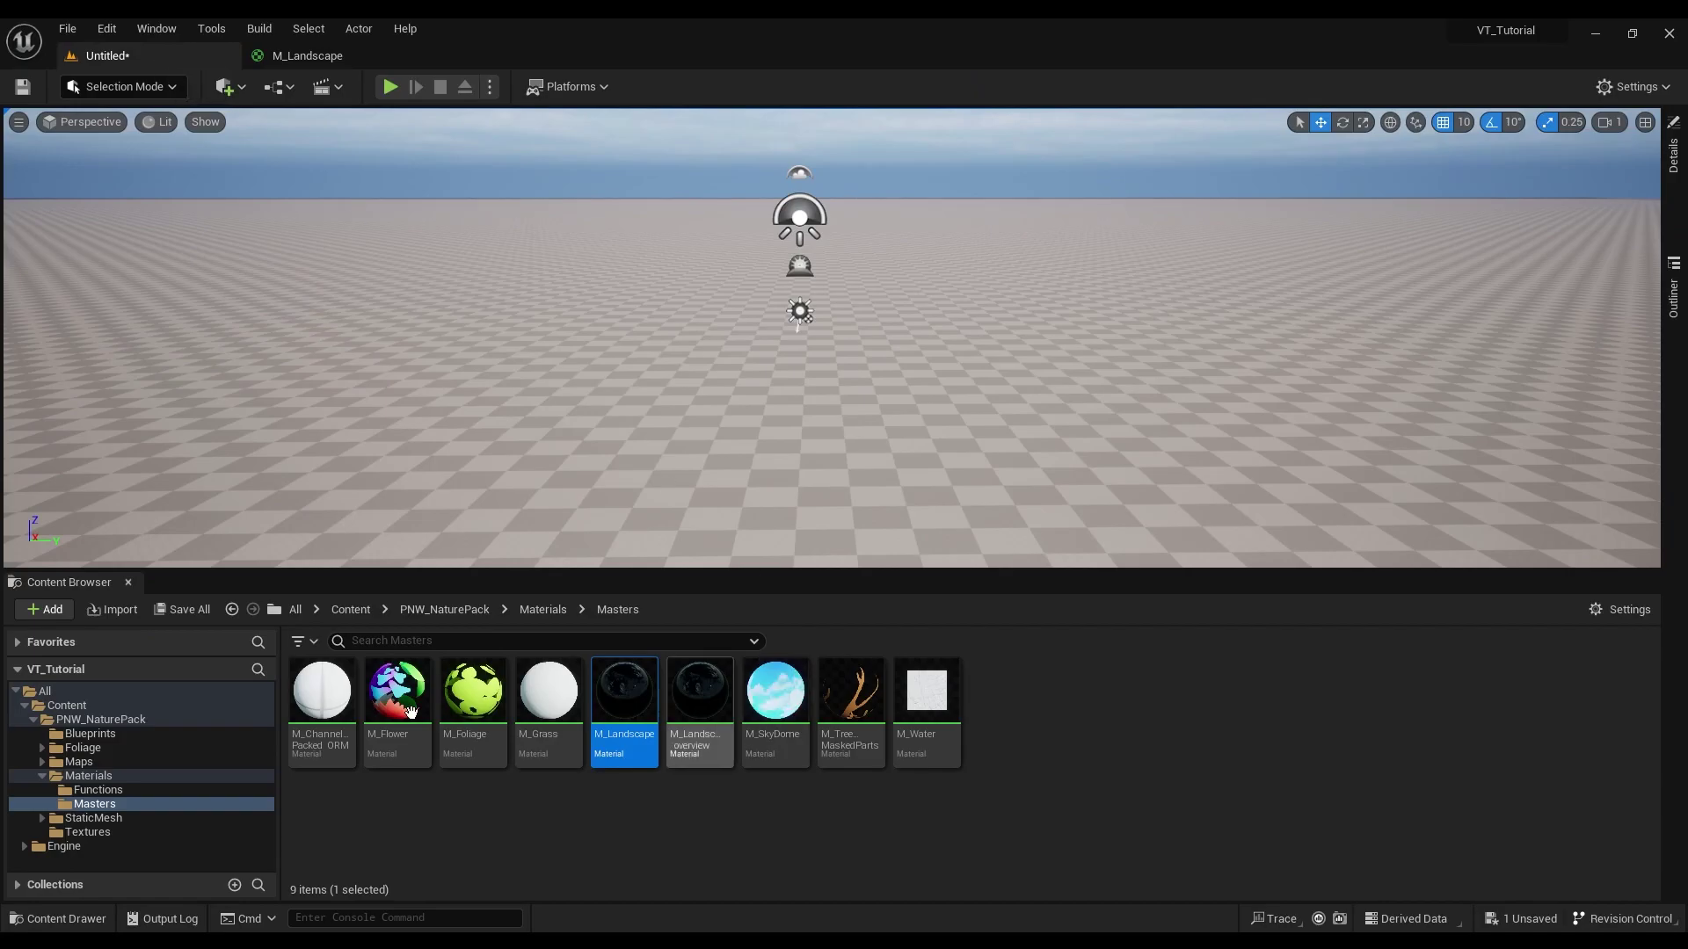
double_click(568, 685)
right_click_drag(696, 357, 863, 518)
scroll(774, 459, "down", 4)
right_click_drag(739, 452, 1069, 453)
scroll(1139, 393, "up", 2)
scroll(1209, 631, "down", 1)
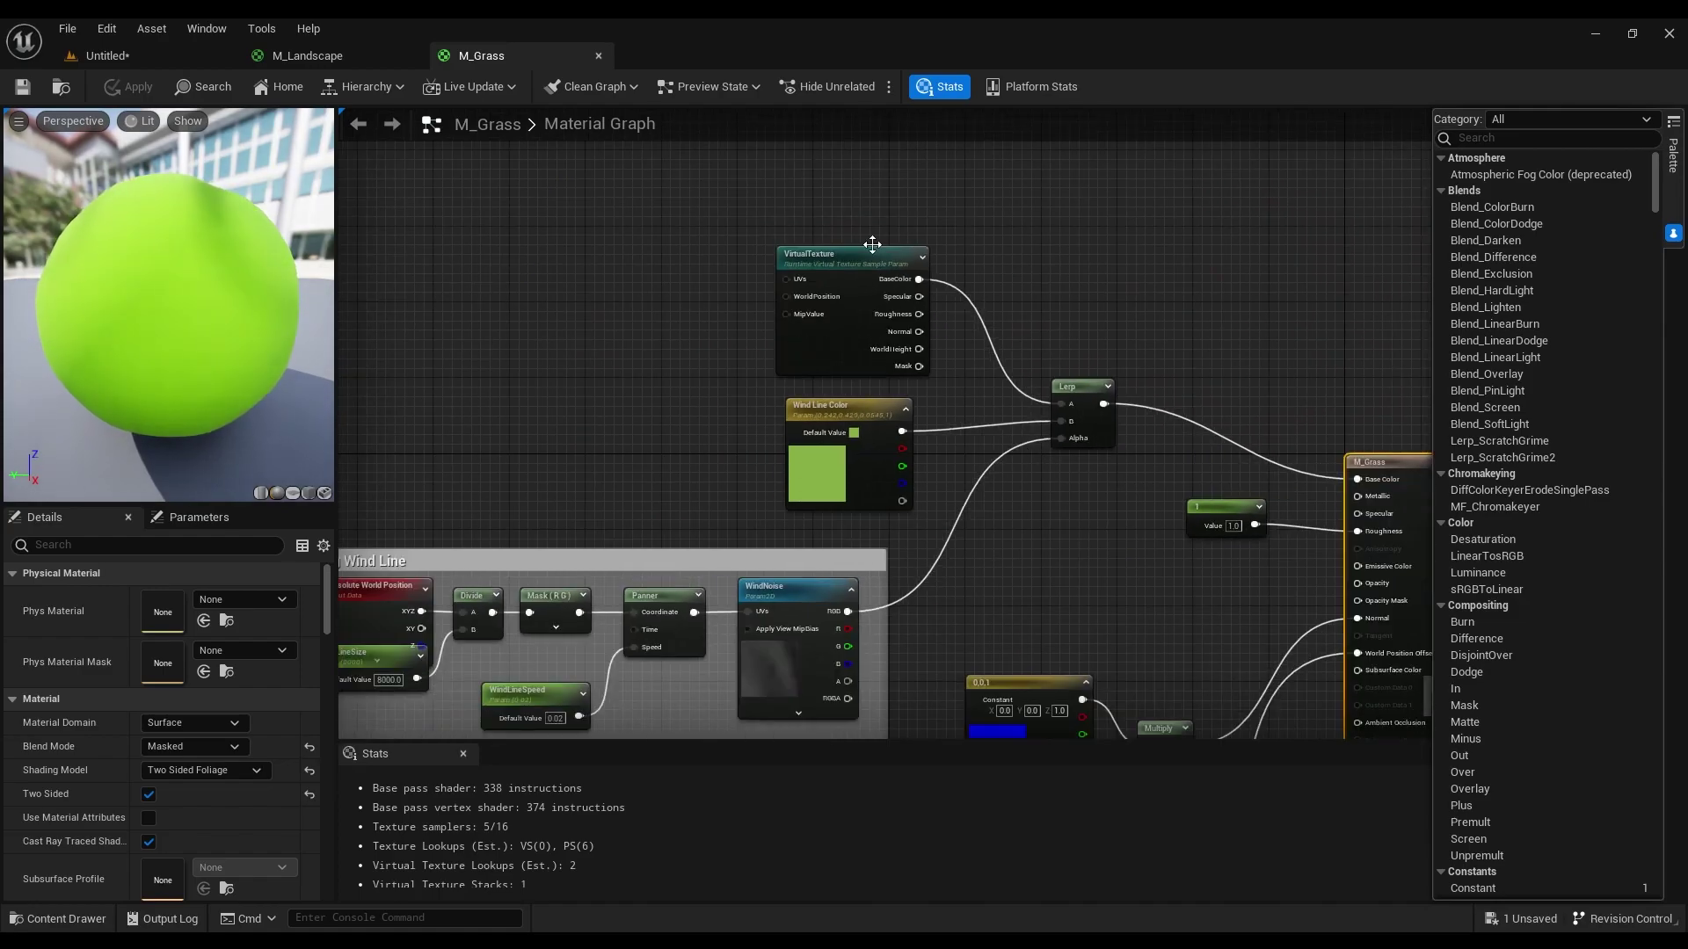
scroll(1108, 446, "down", 2)
right_click_drag(1137, 561, 1026, 455)
right_click_drag(1337, 540, 1296, 519)
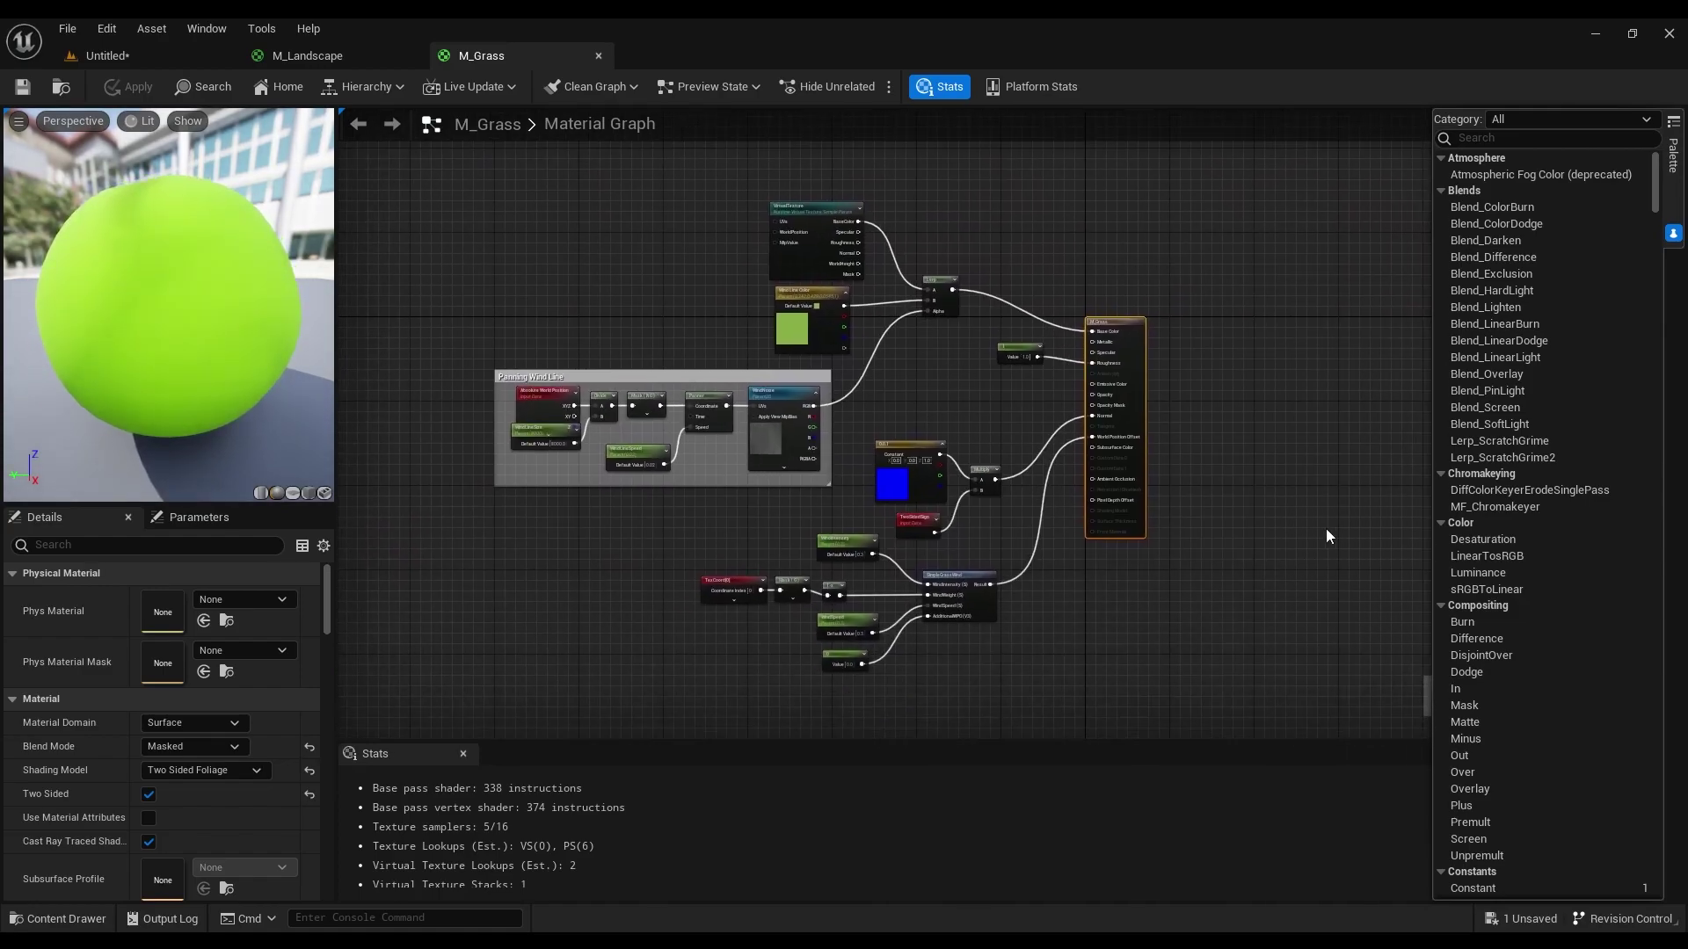
right_click_drag(942, 383, 884, 442)
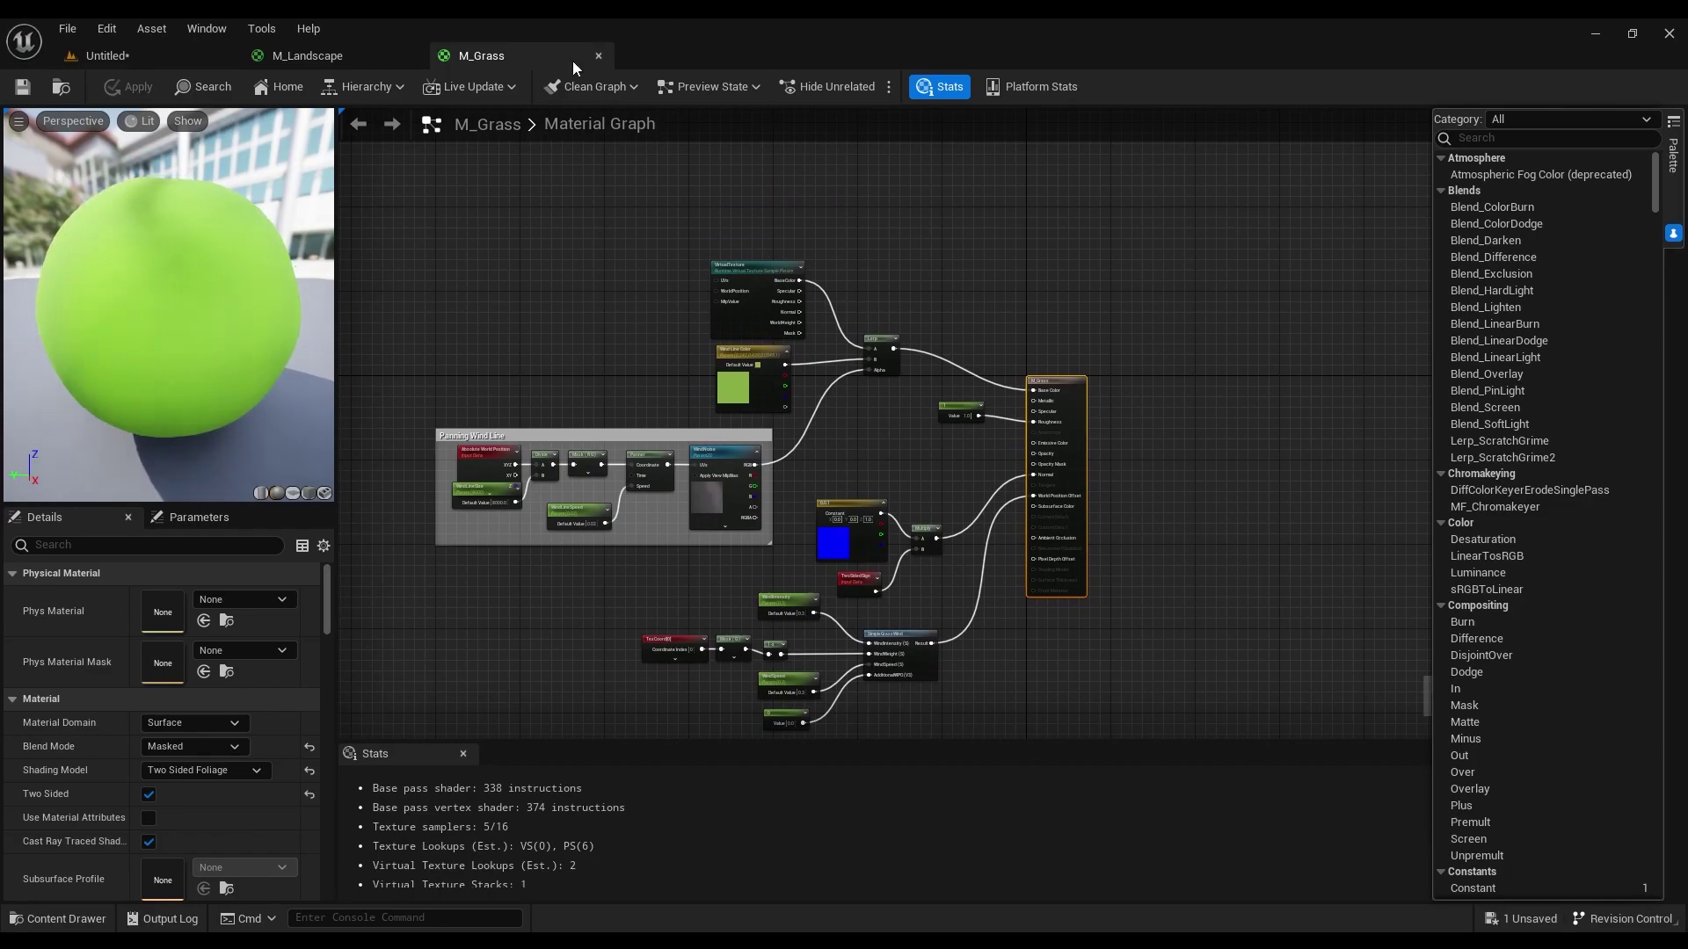
Step: Close the M_Grass and M_Landscape material editors and return to the PNW_NaturePack Materials folder
left_click(318, 56)
left_click(598, 56)
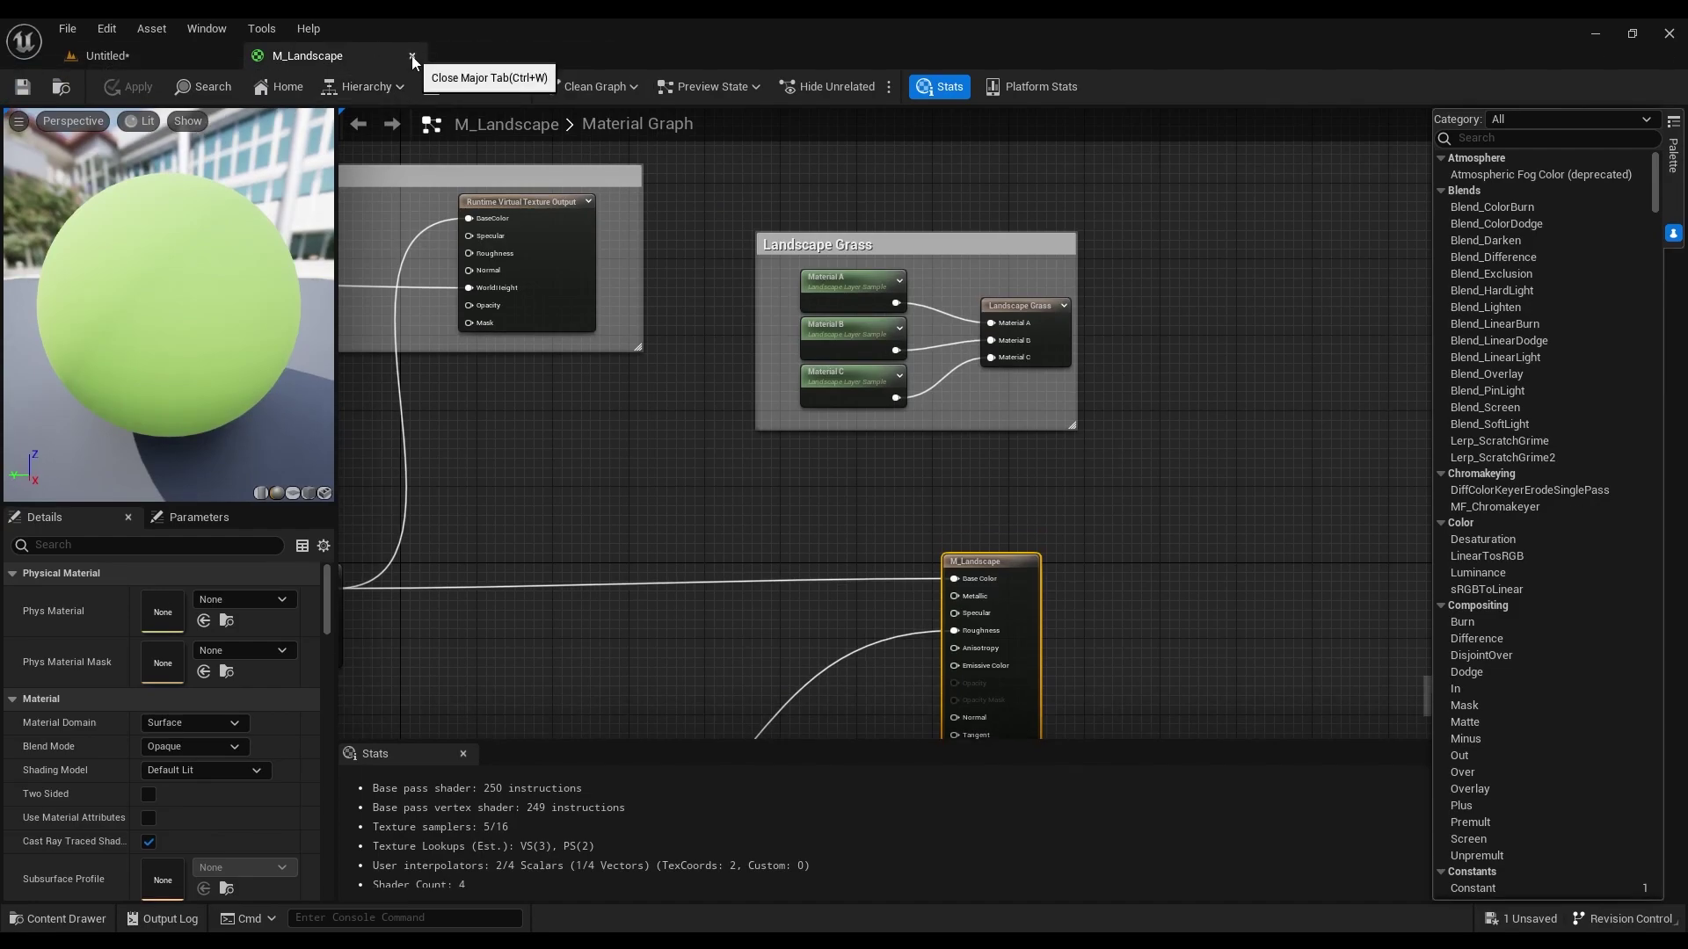
left_click(412, 58)
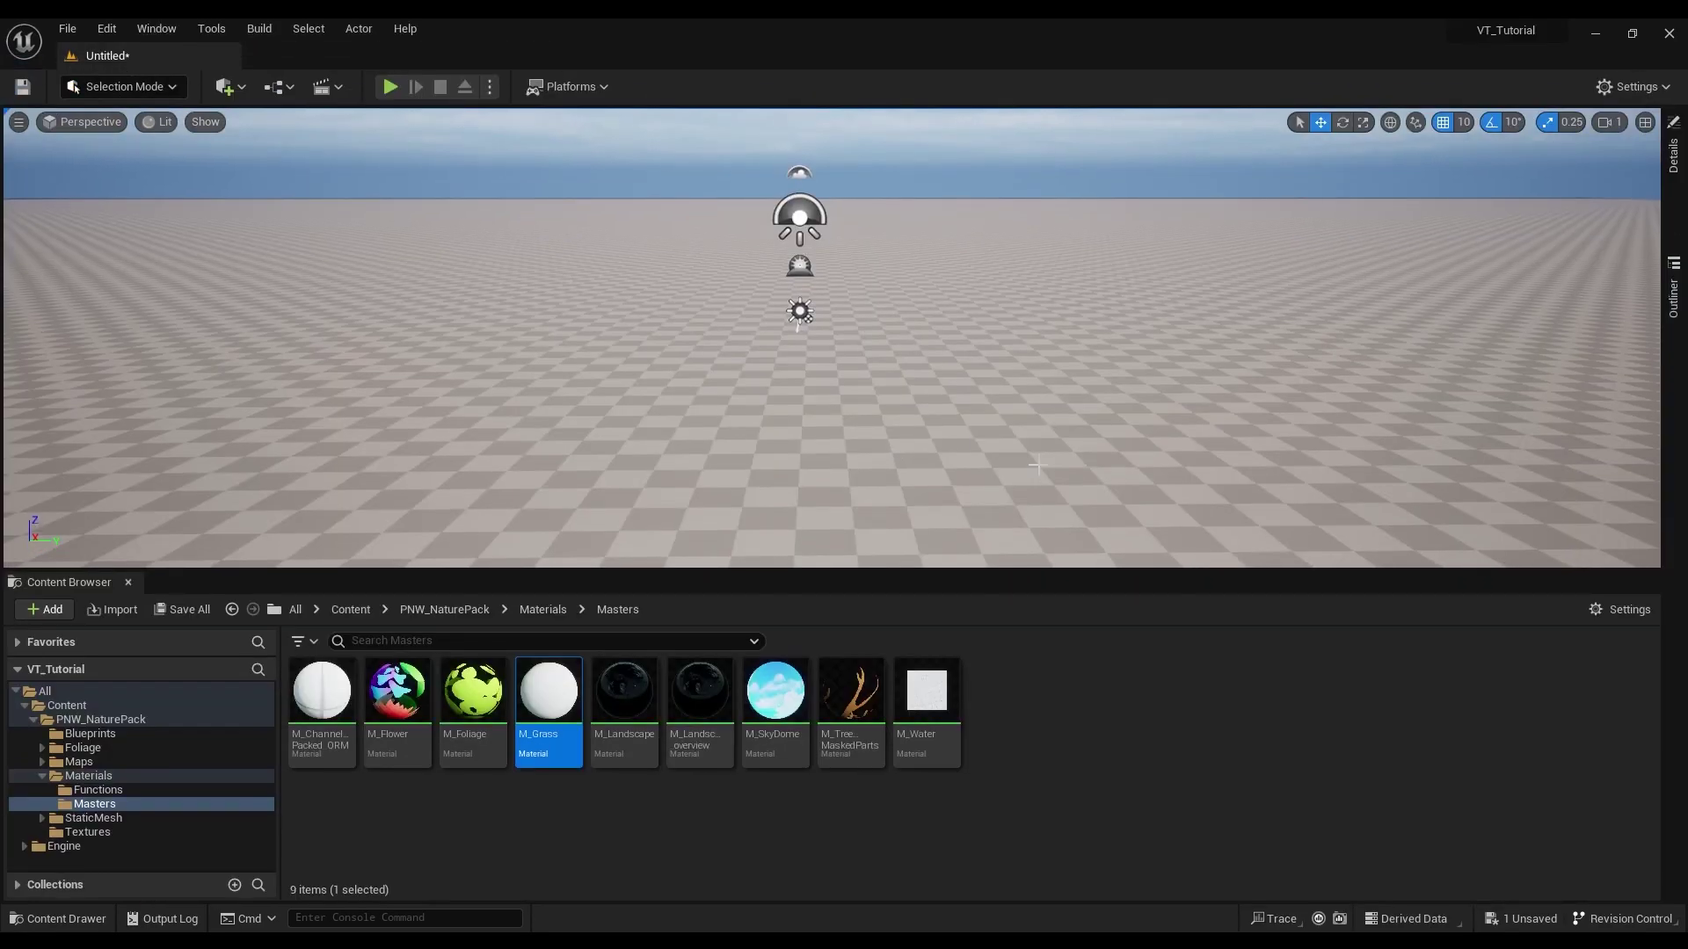
mouse_move(941, 665)
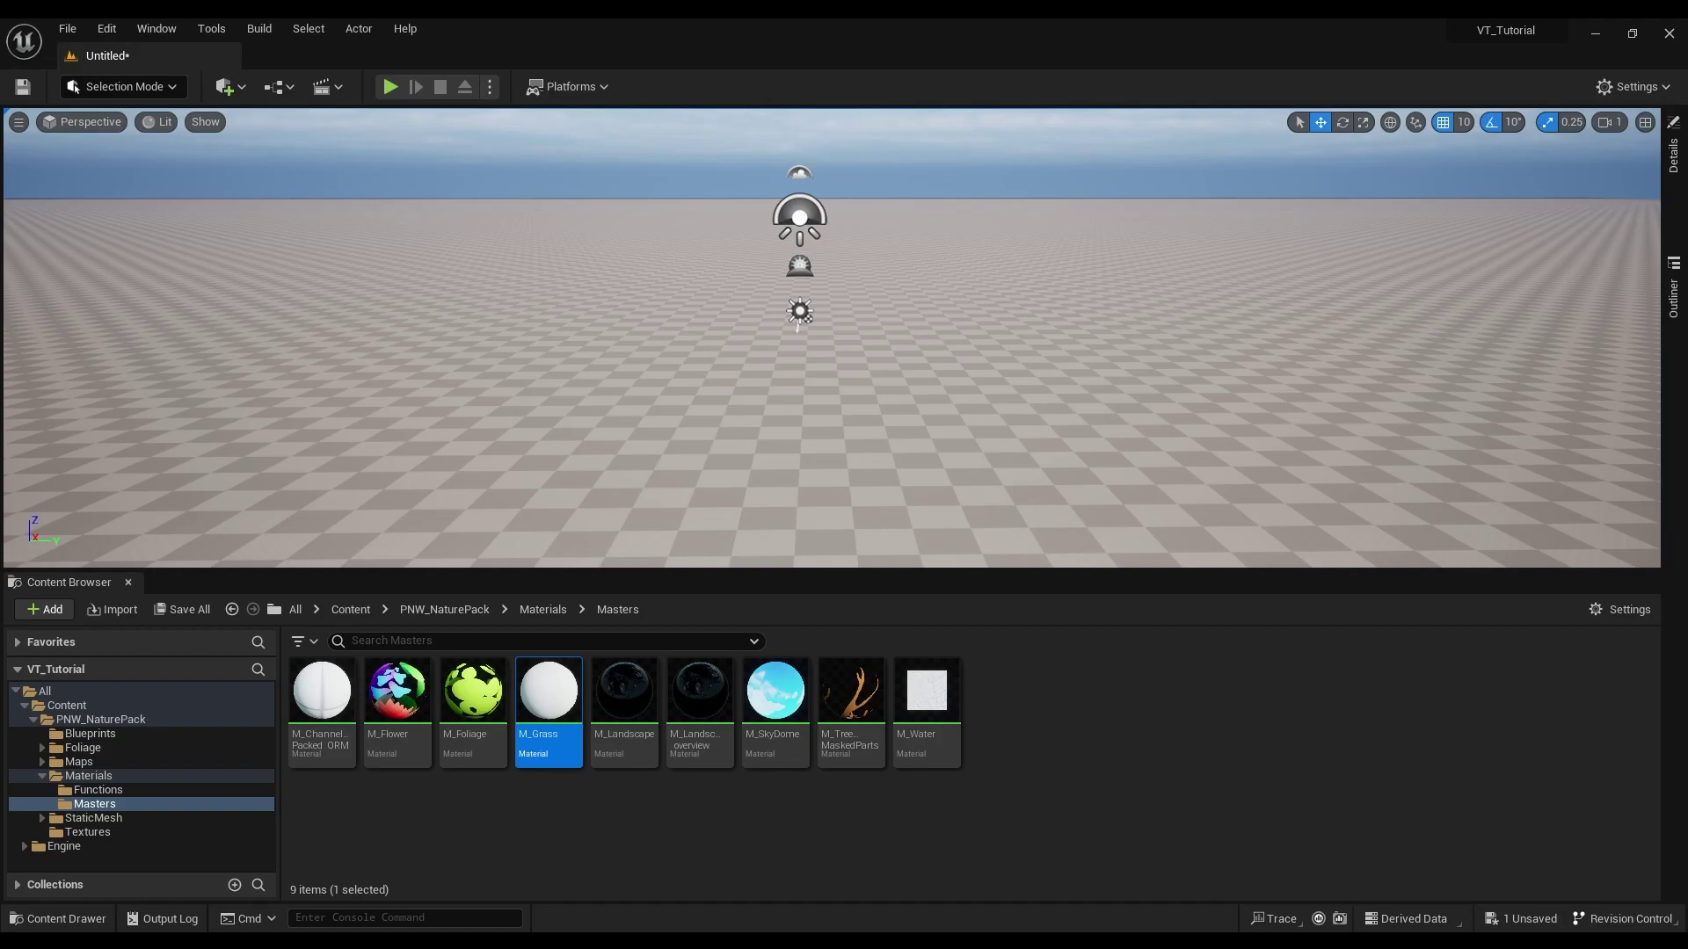
double_click(92, 775)
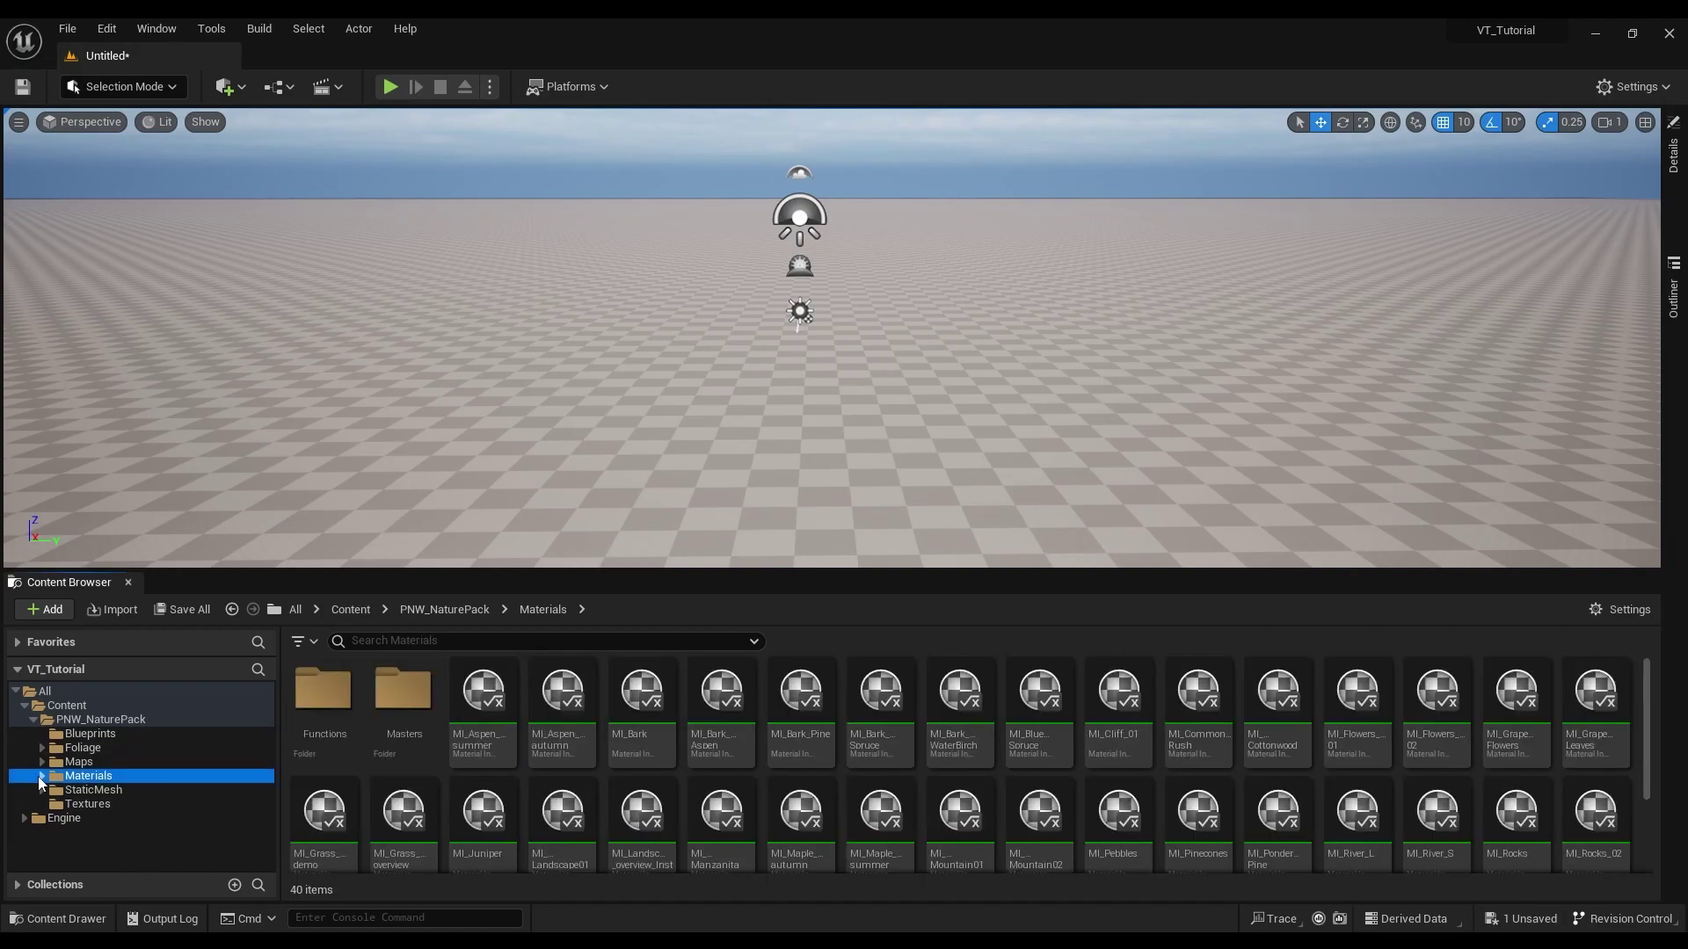
Step: Look through the Demo_sharedassets folder inside the PNW_NaturePack Maps folder and return to Maps
left_click(84, 761)
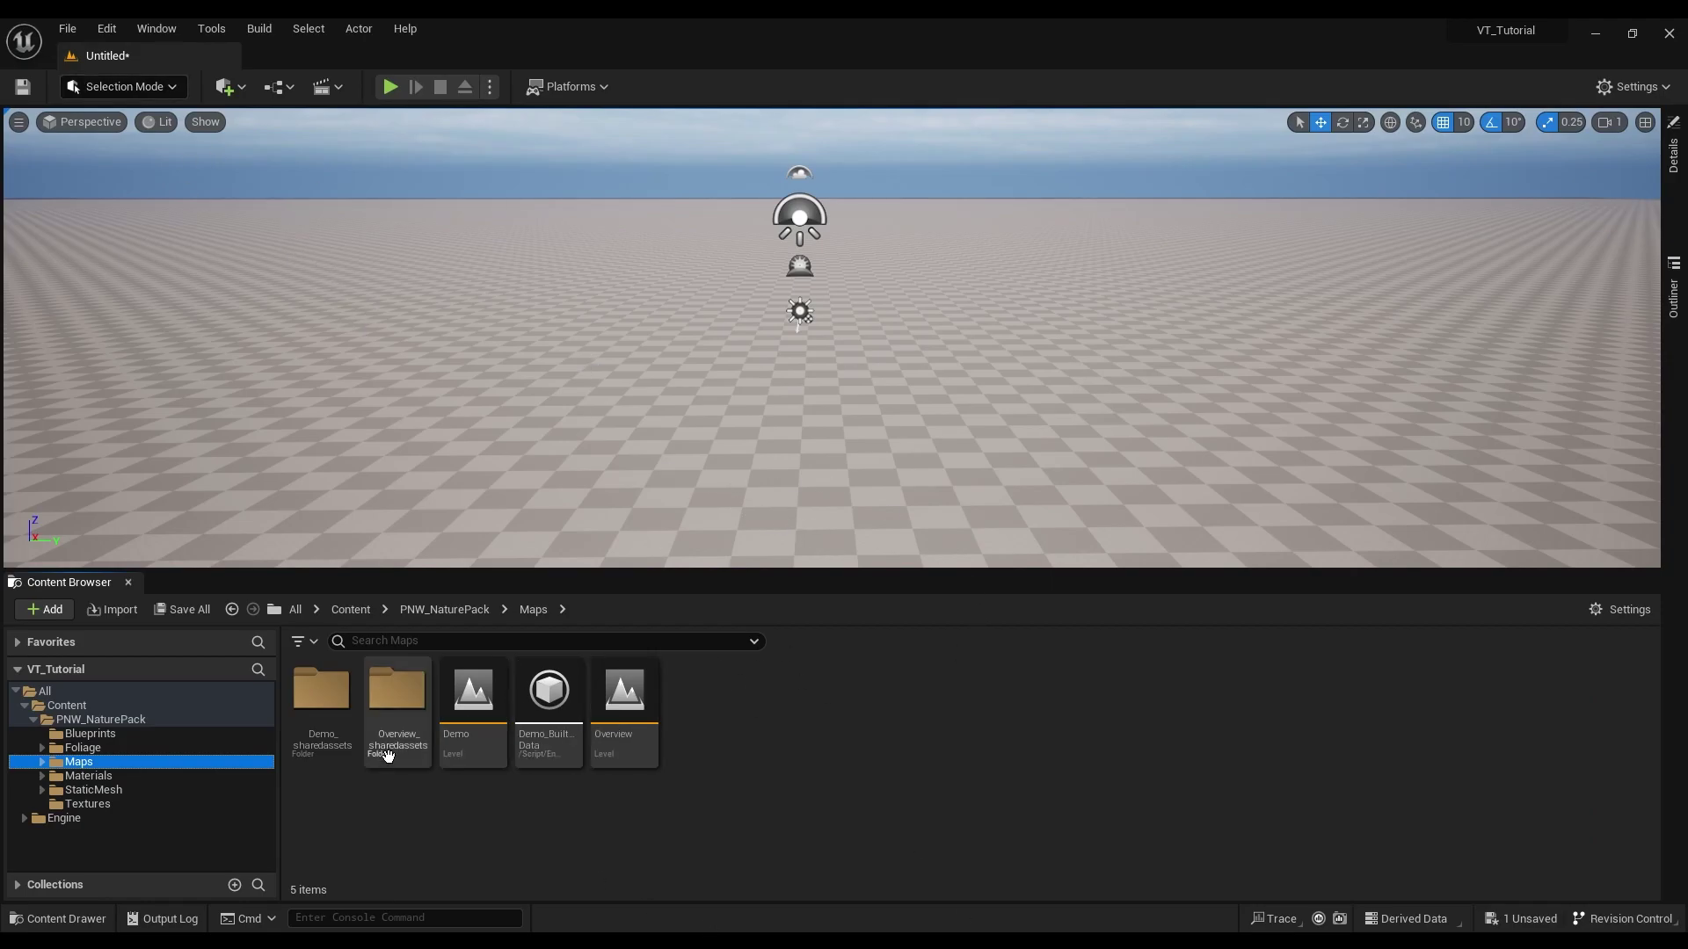
double_click(331, 708)
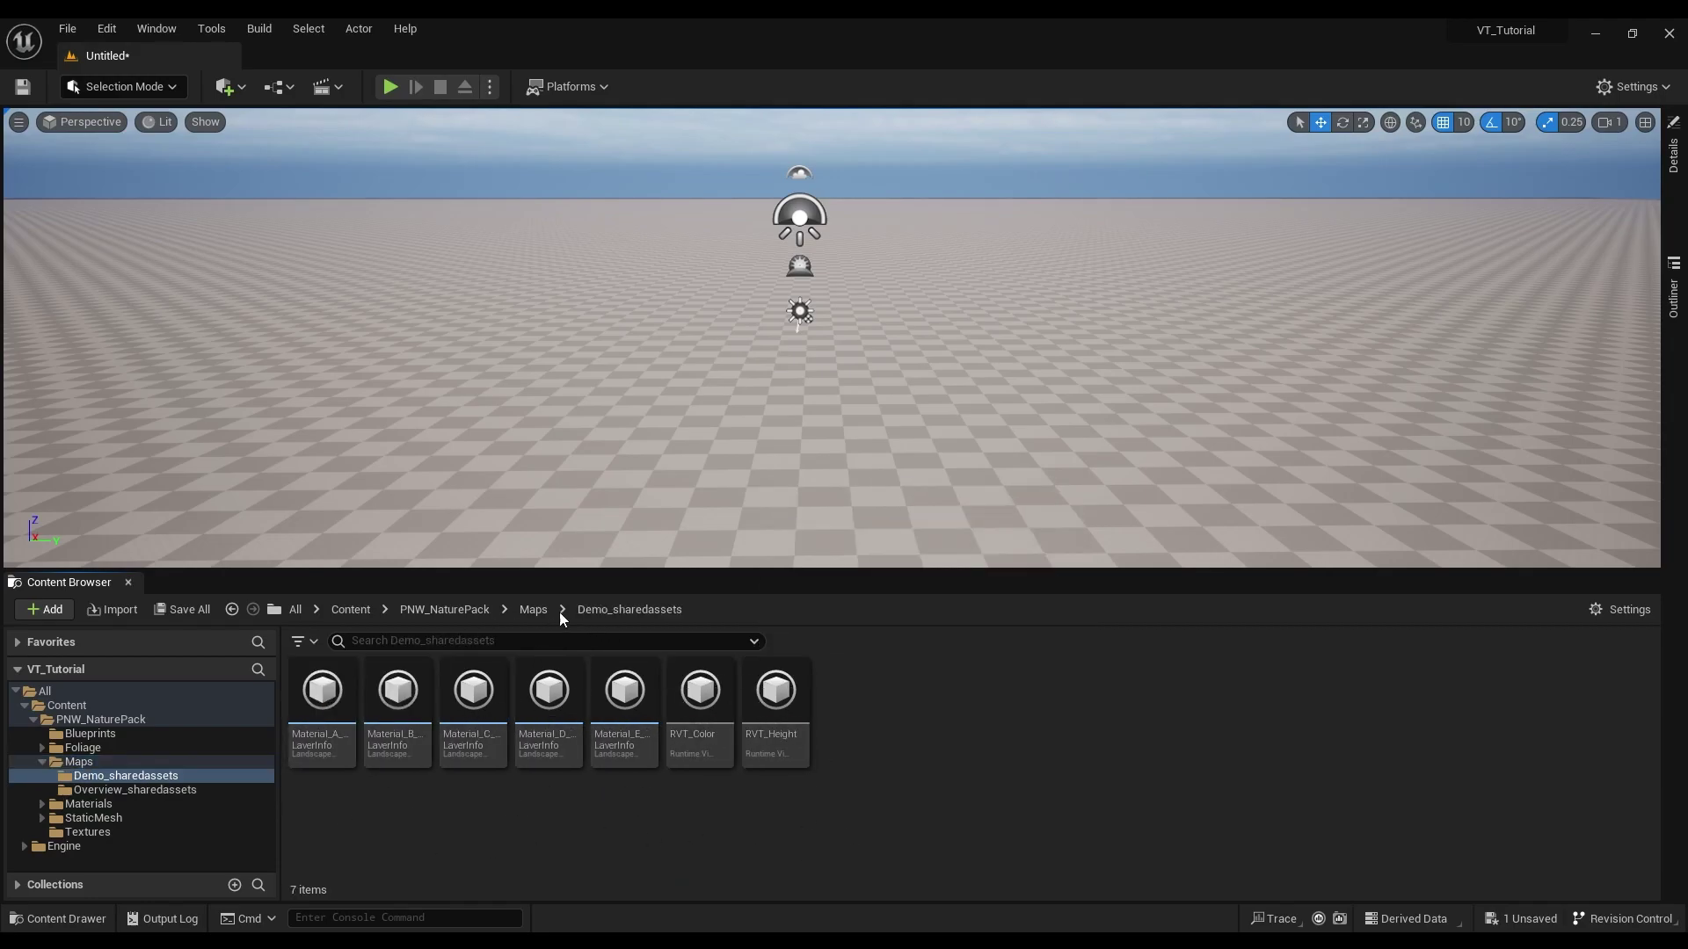
left_click(535, 612)
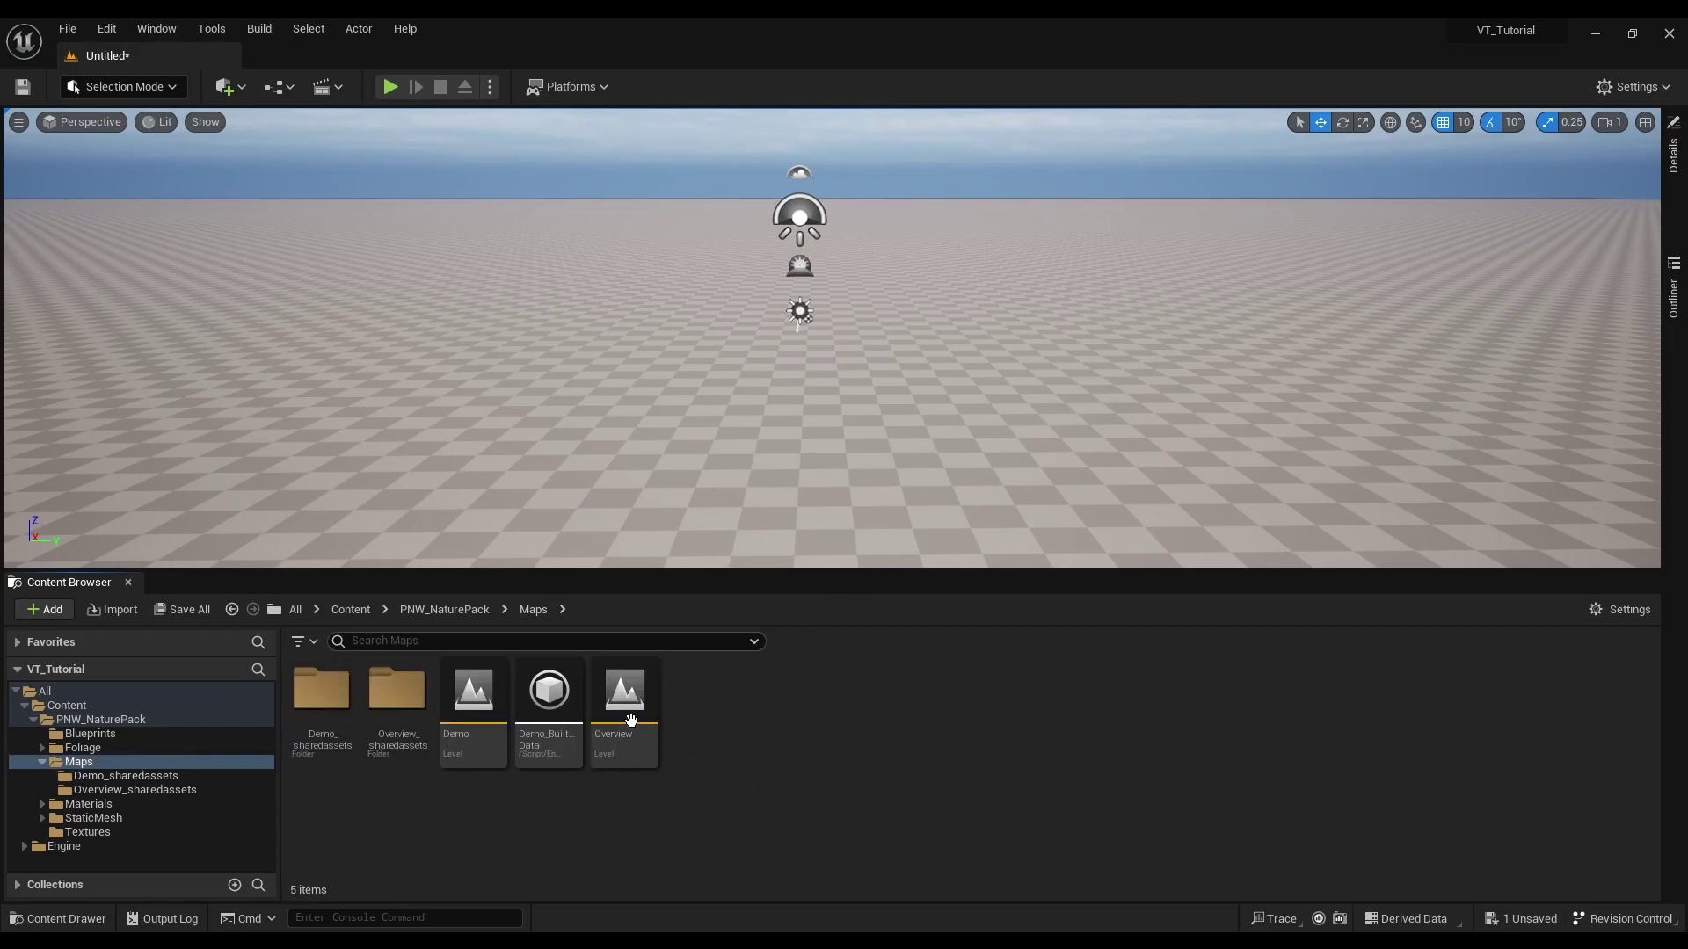
Step: Save the untitled level as VT_Tutorial in the PNW_NaturePack Maps folder
left_click(22, 86)
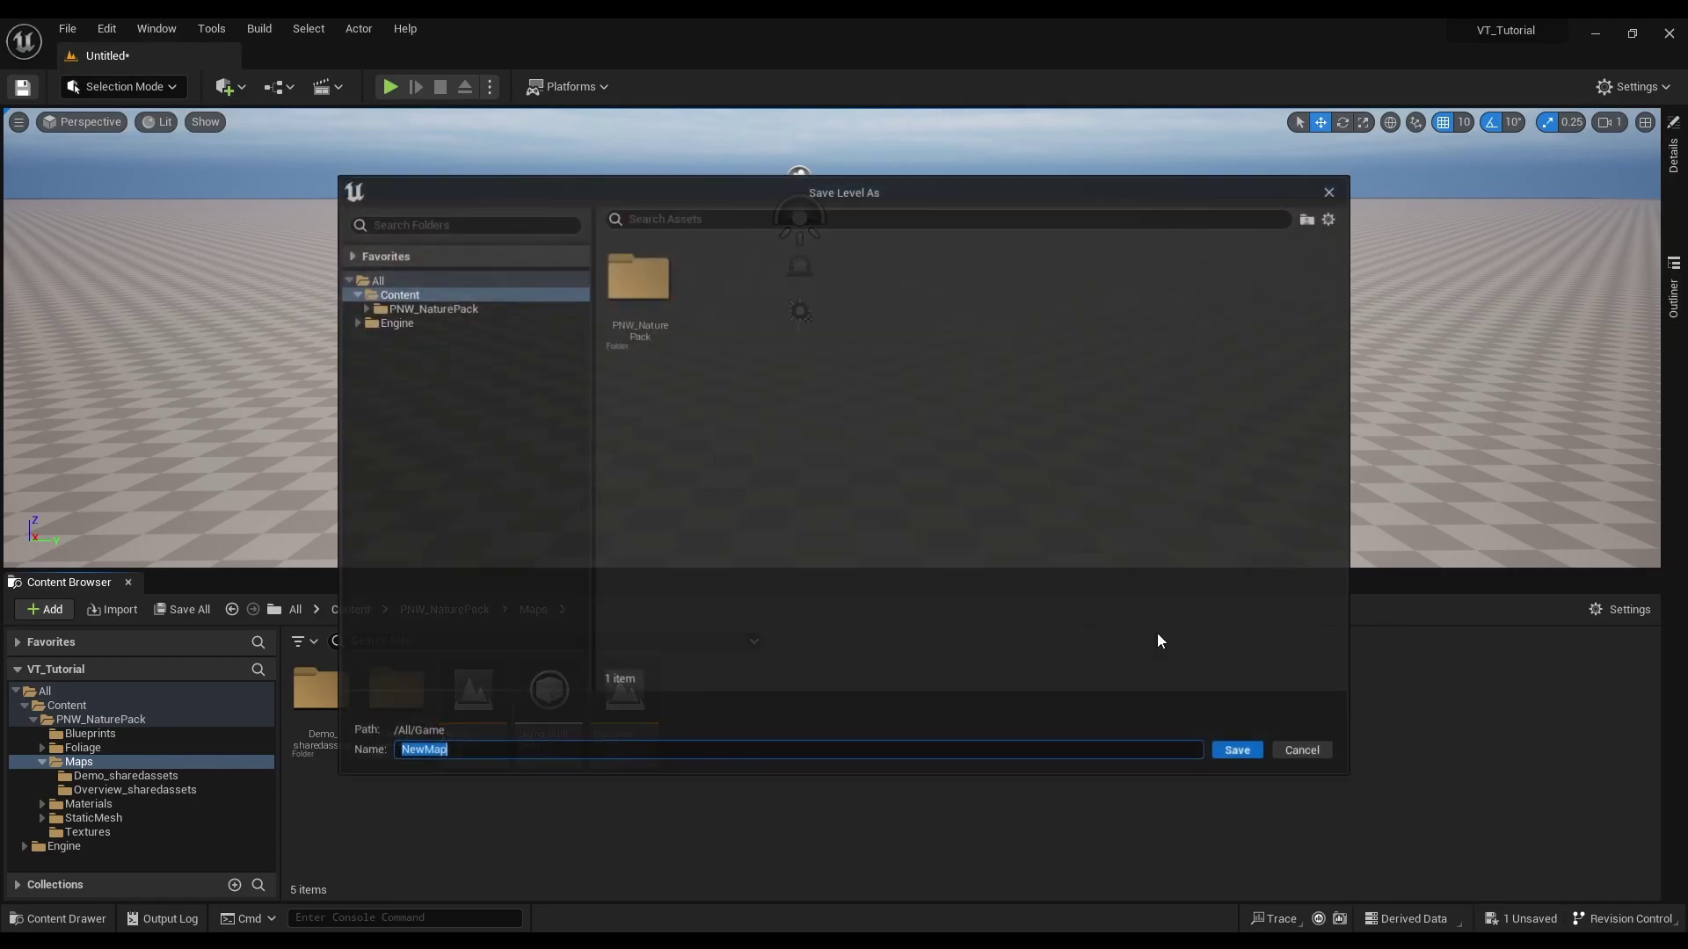
double_click(637, 277)
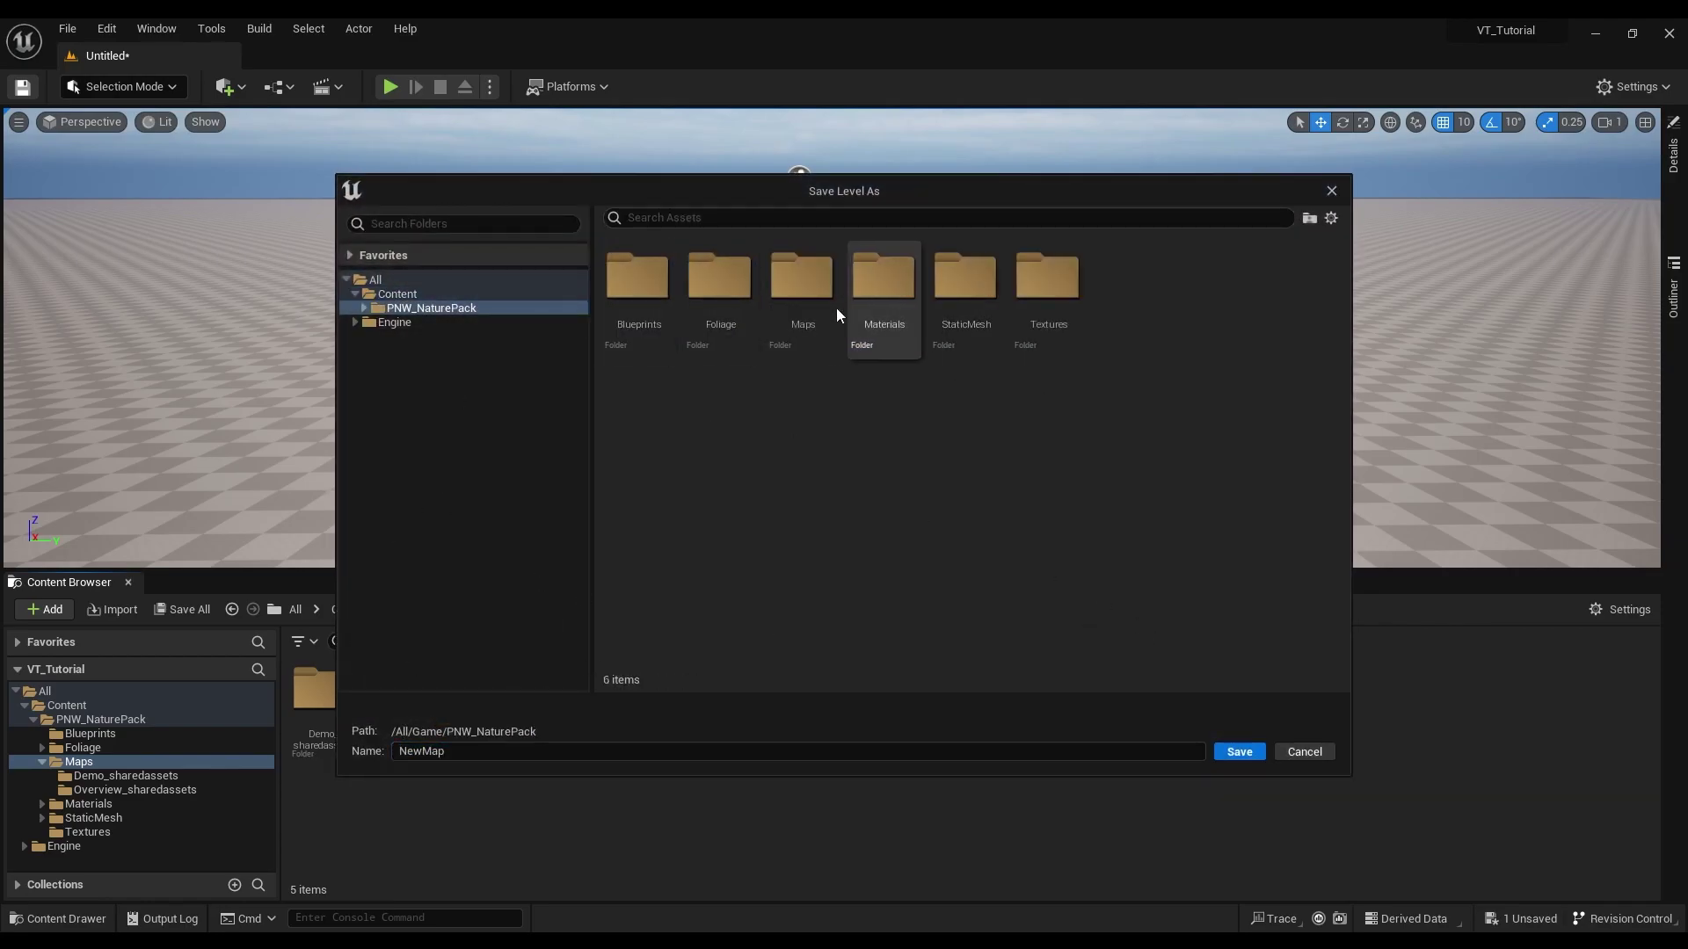
double_click(803, 276)
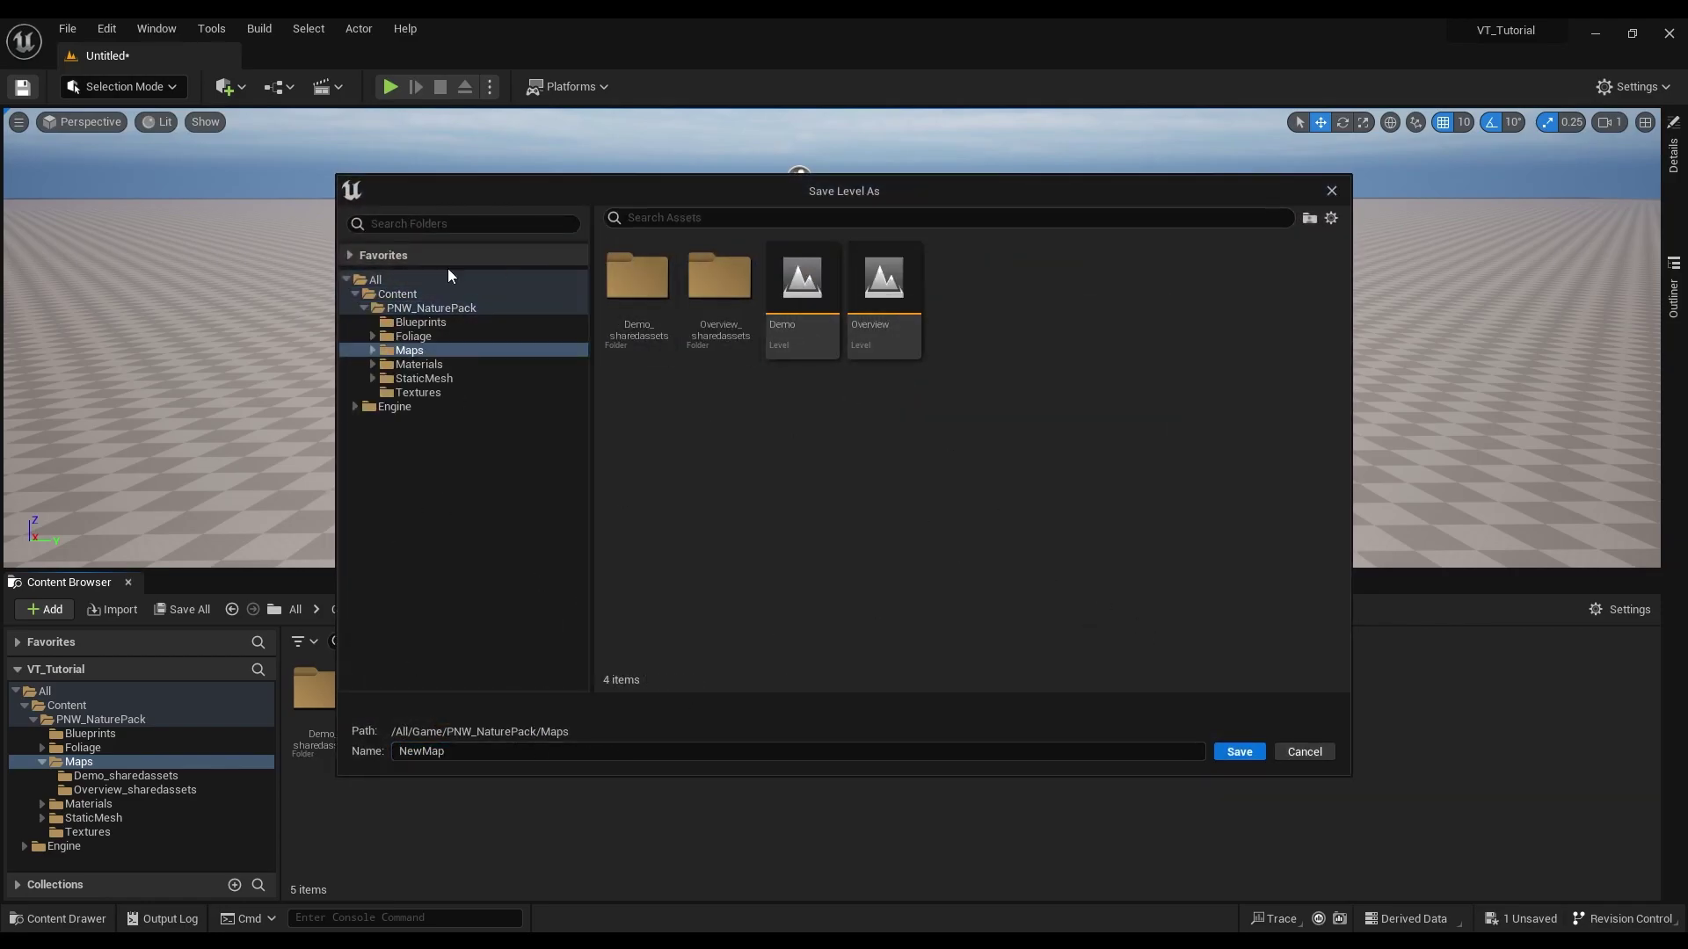
left_click(448, 752)
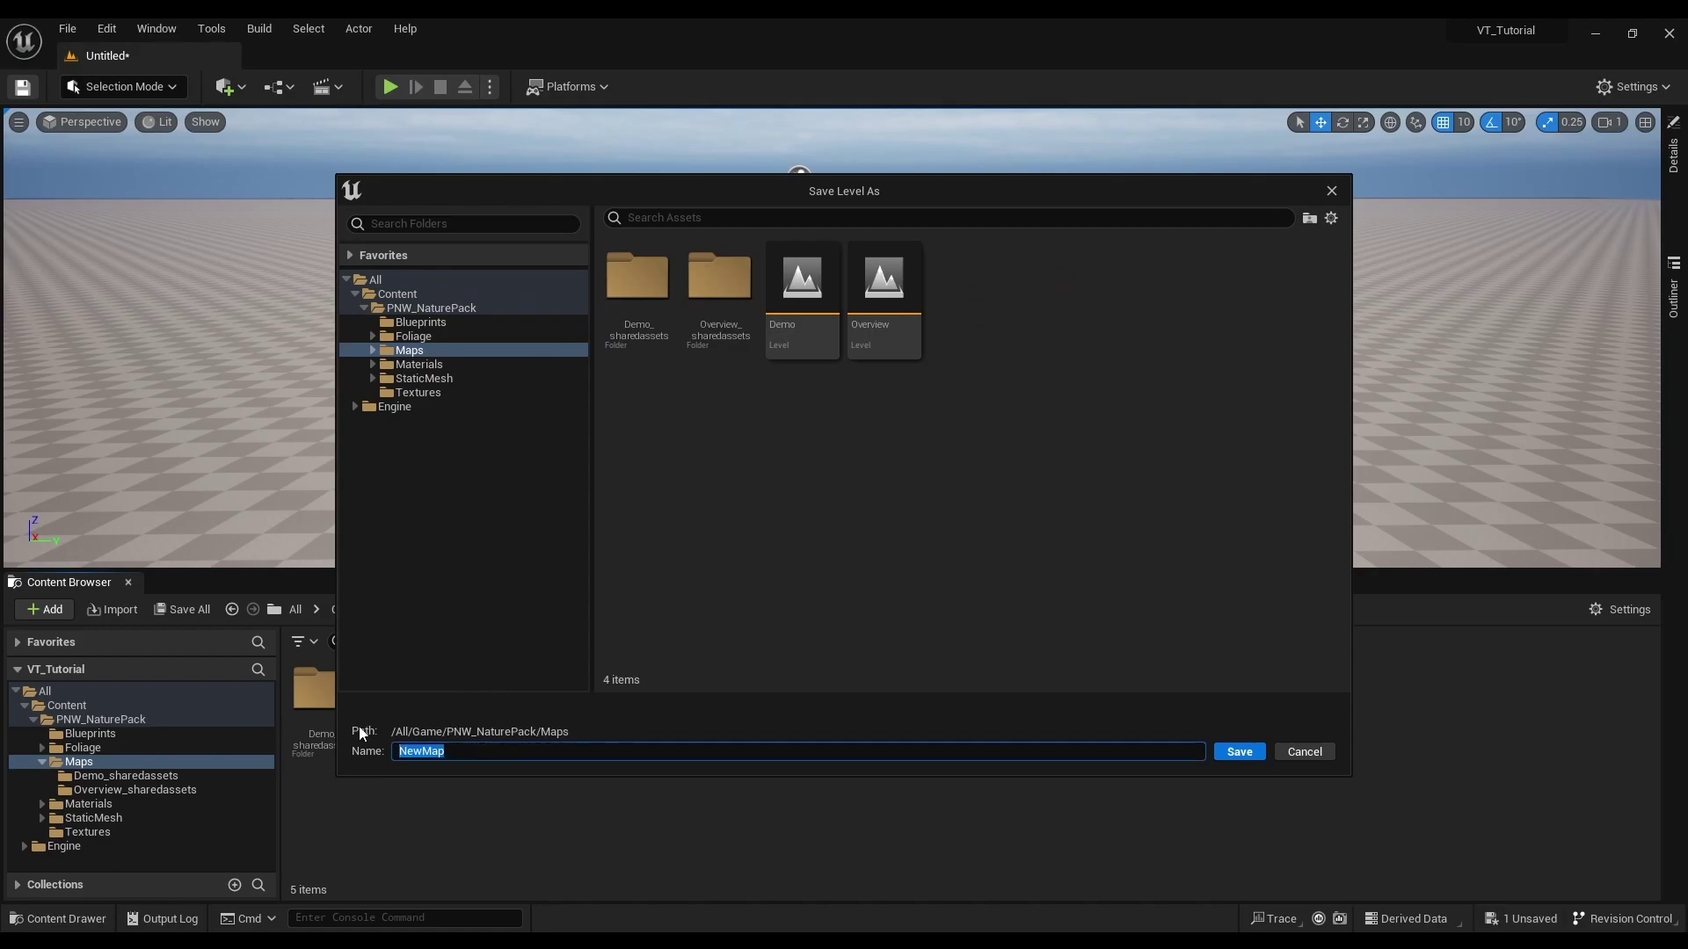
type("VT_Tiutorial")
left_click(1239, 753)
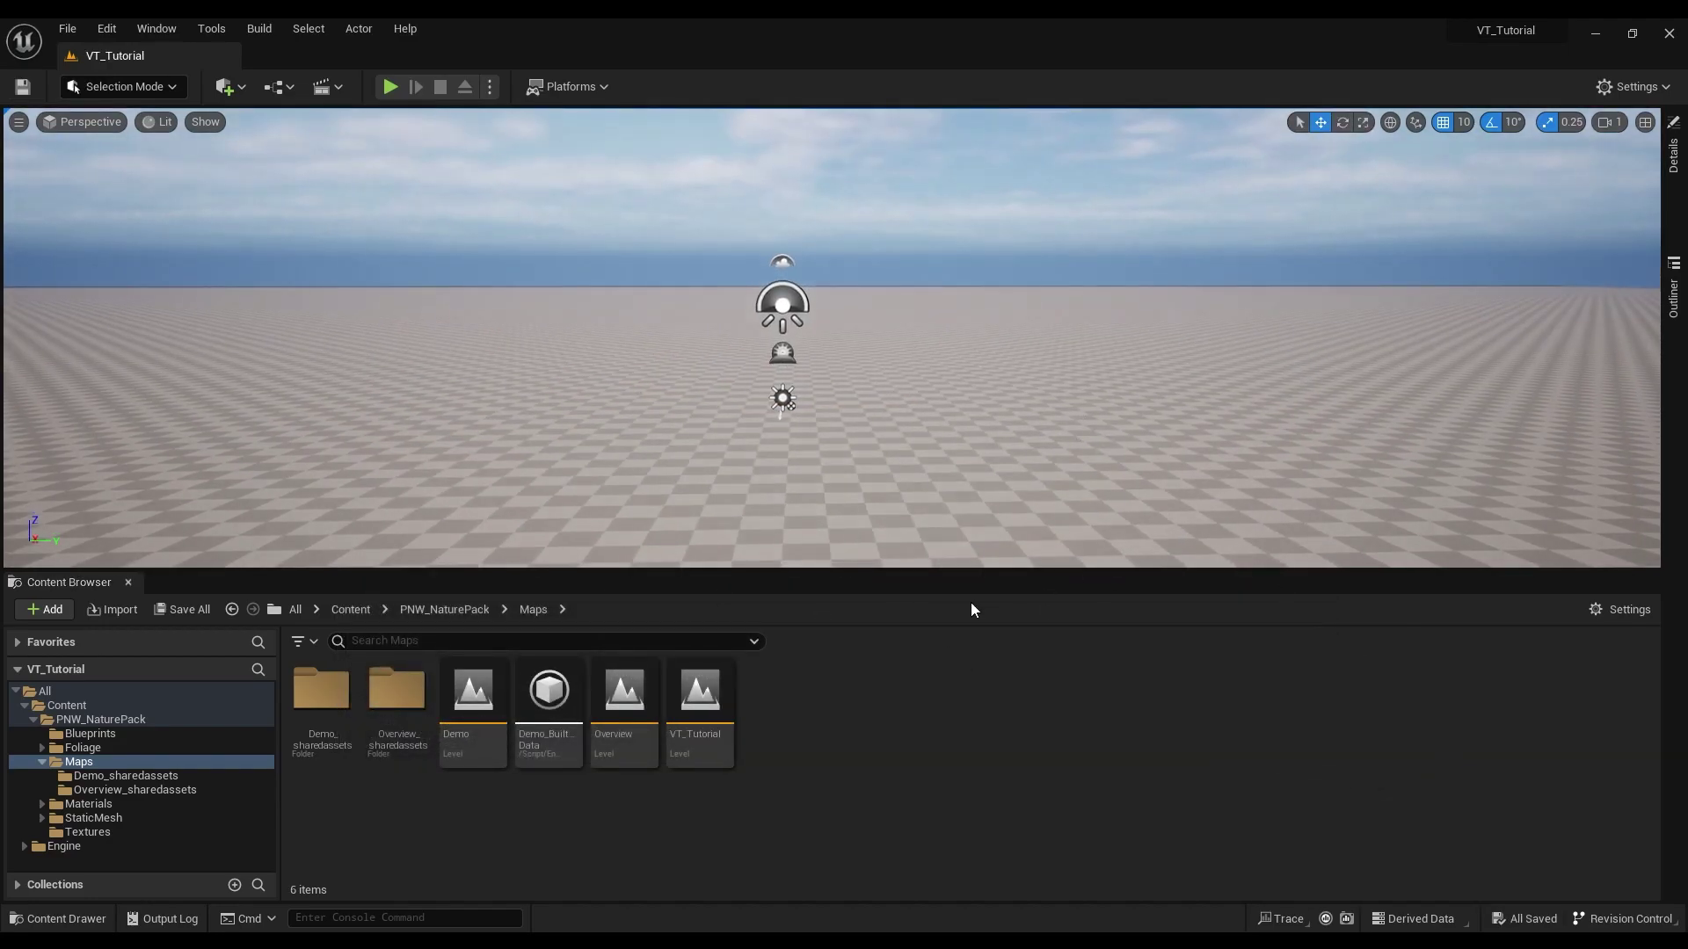
Step: Create a Runtime Virtual Texture asset named RVT_Height in the Maps folder
left_click_drag(923, 572, 928, 600)
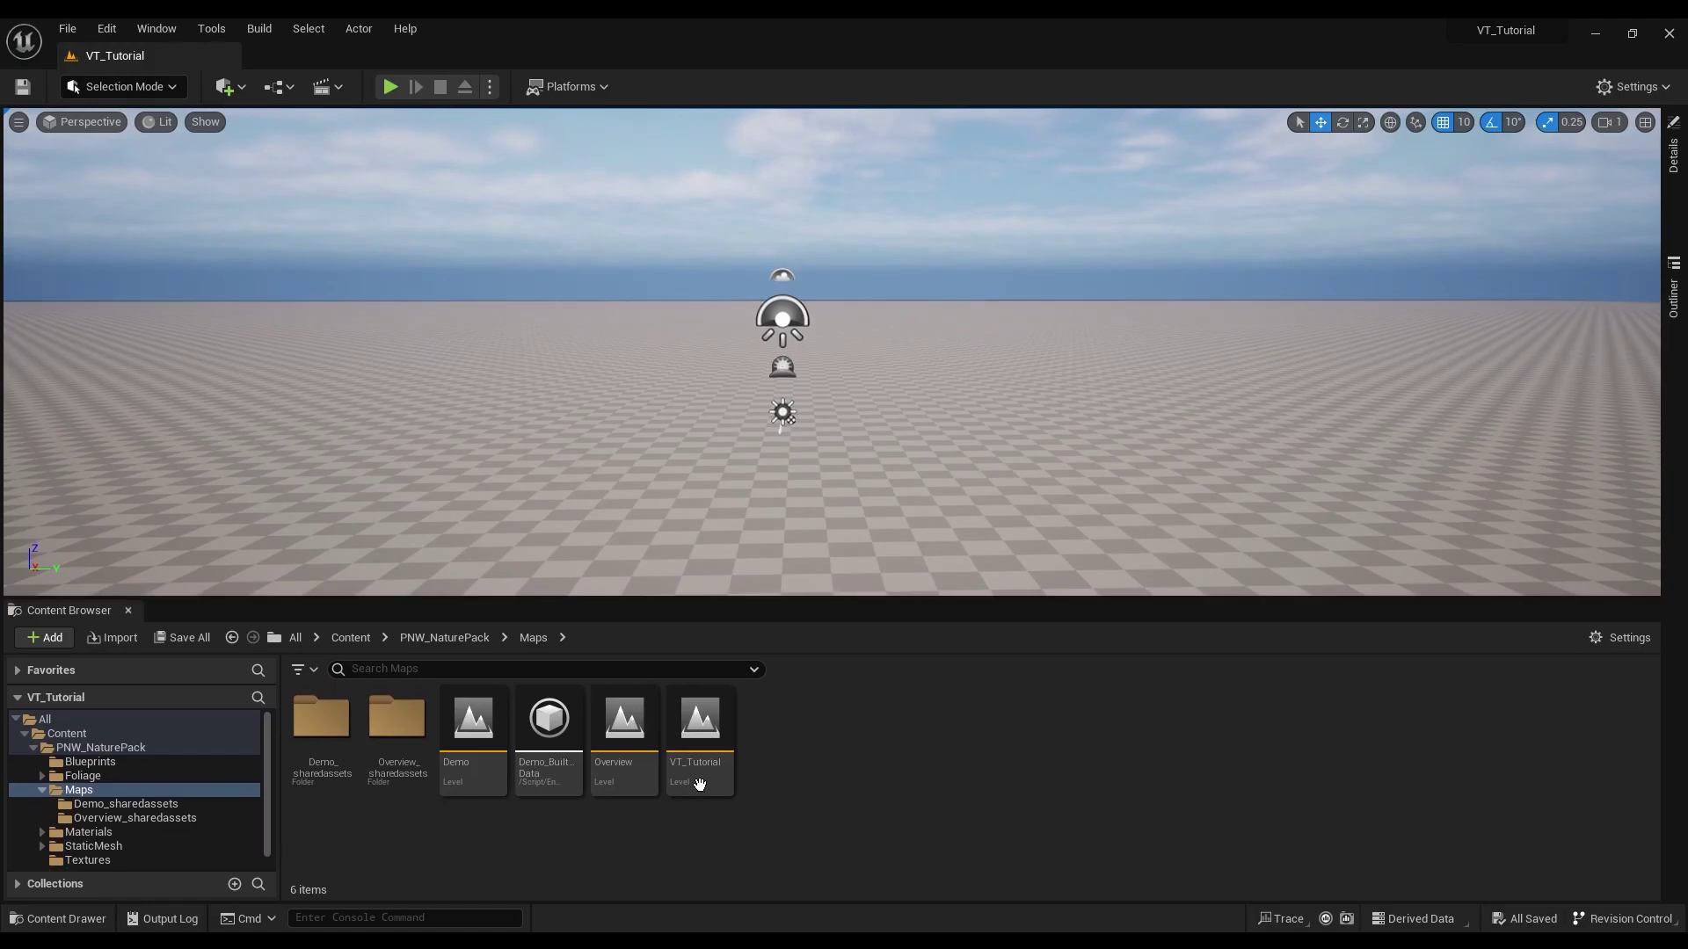
right_click_drag(978, 451, 1007, 567)
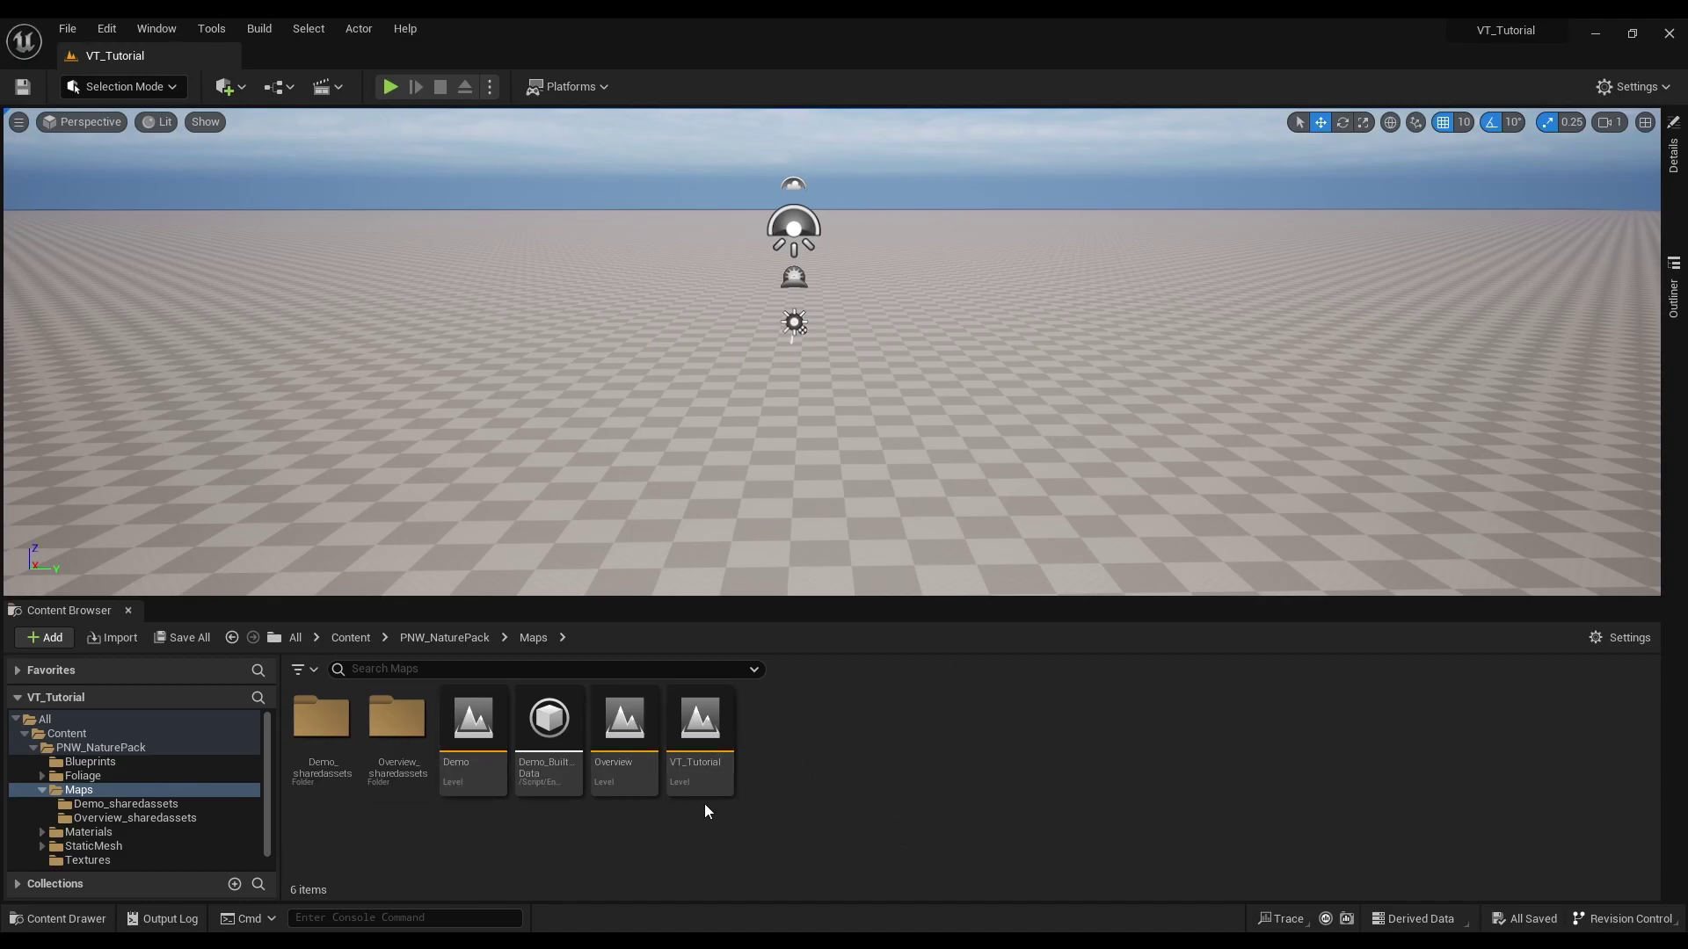
right_click(817, 736)
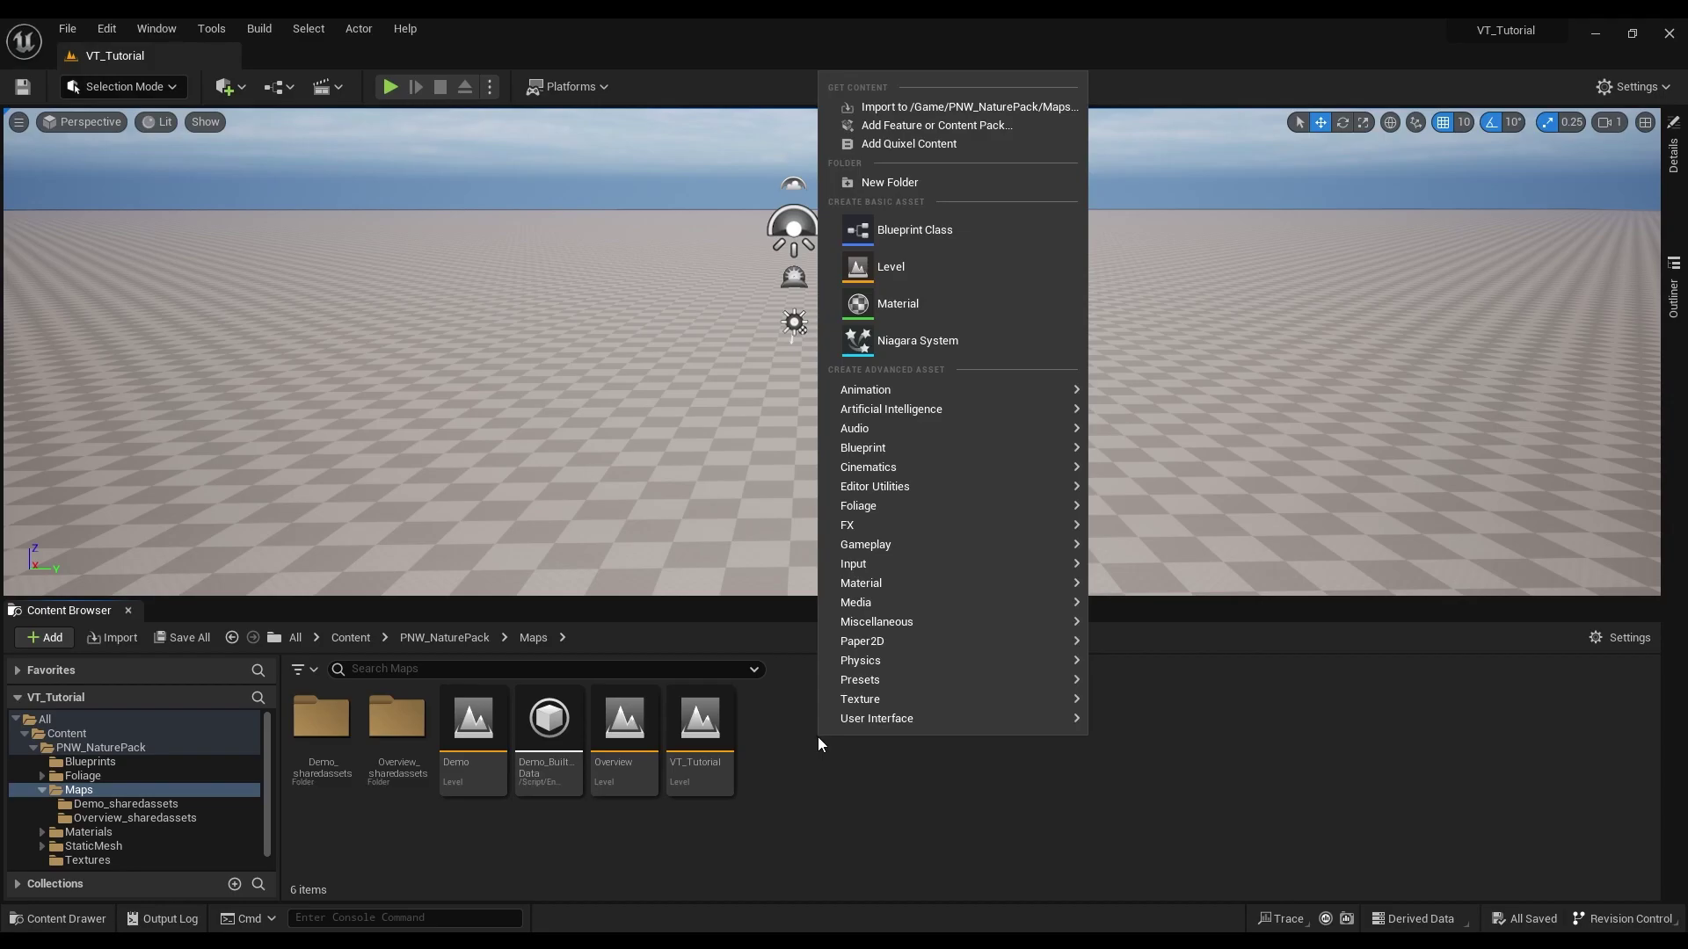
mouse_move(902, 646)
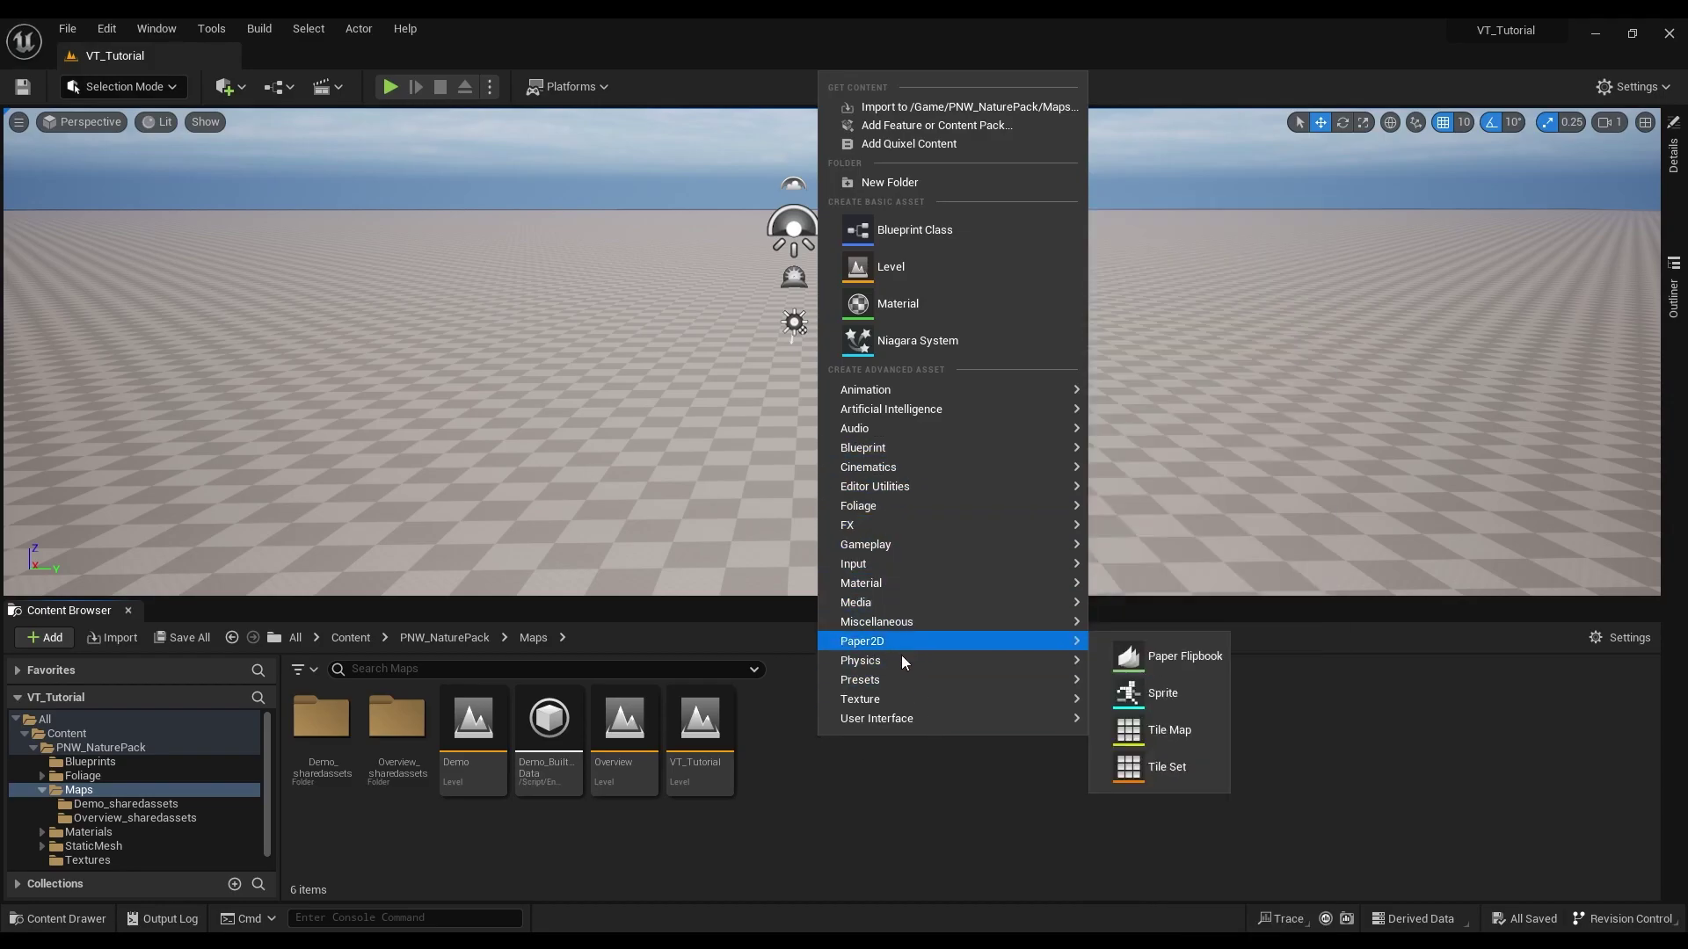
mouse_move(883, 698)
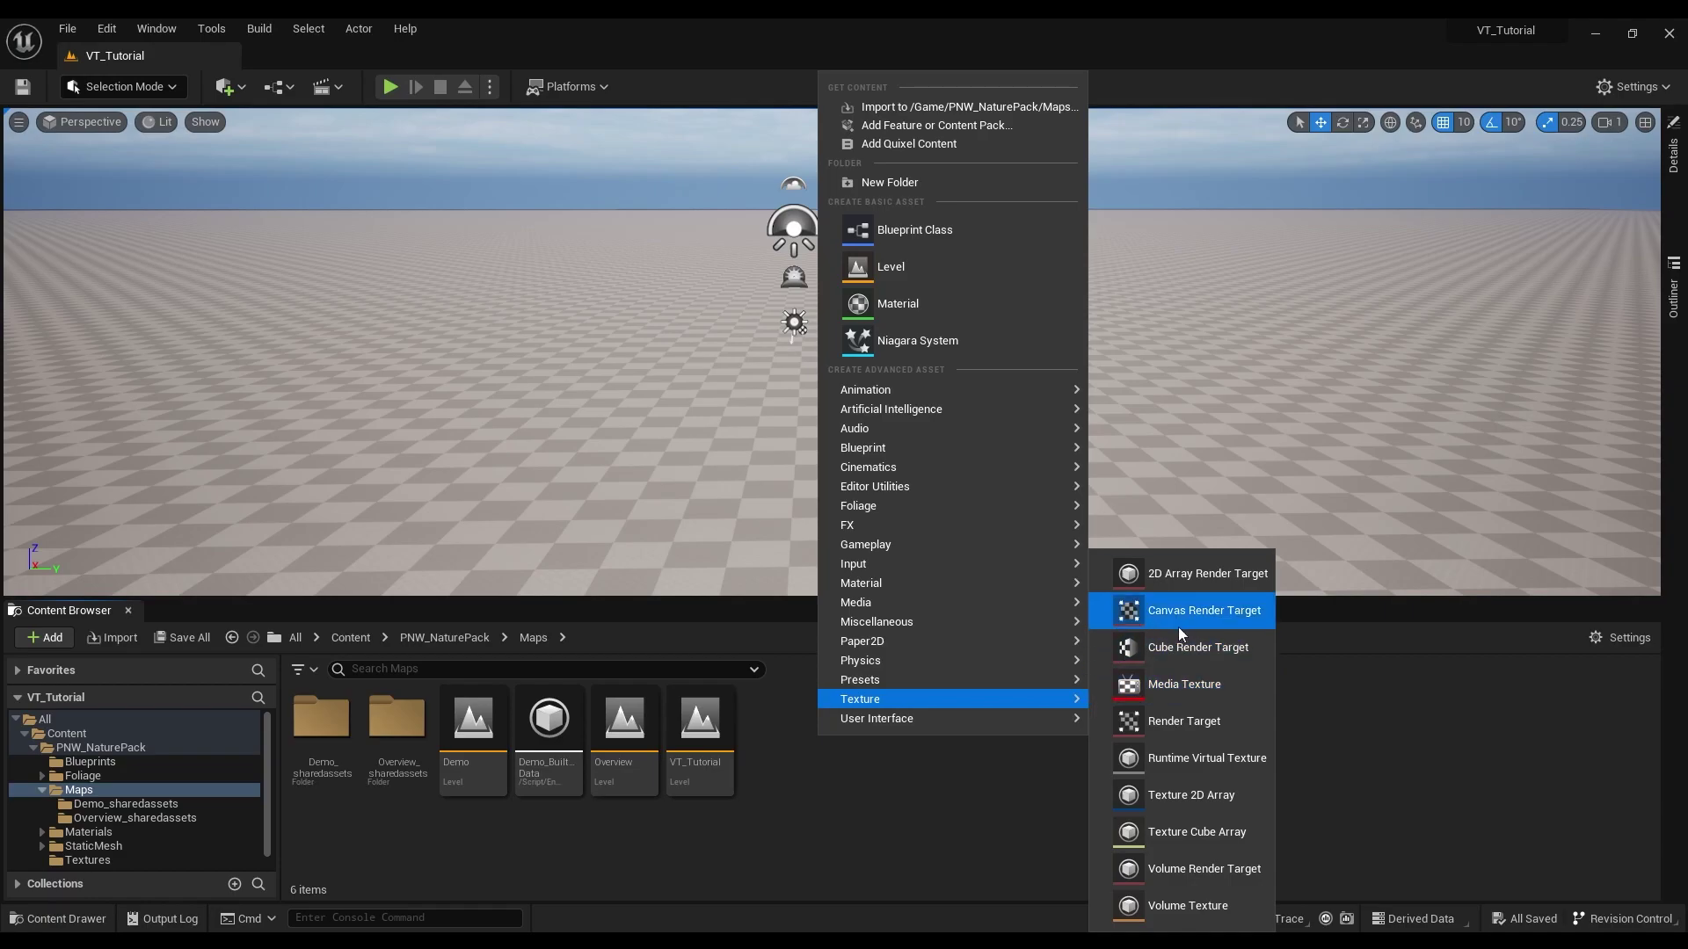
left_click(1206, 756)
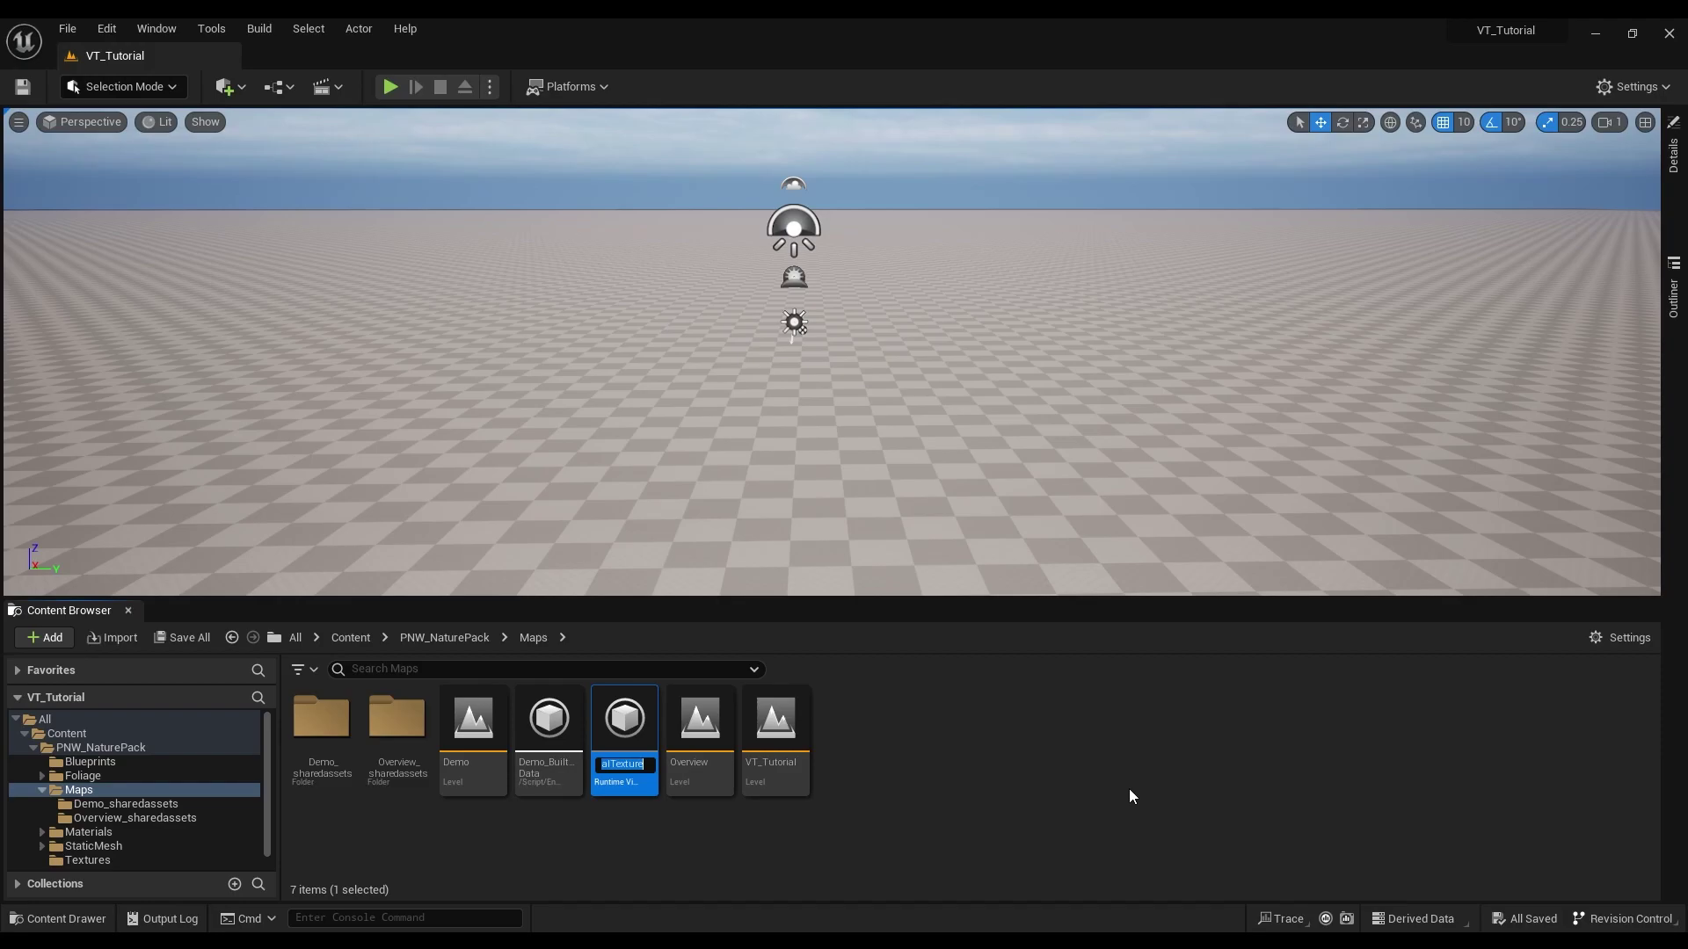
type("R")
type("VT_Height")
key("Return")
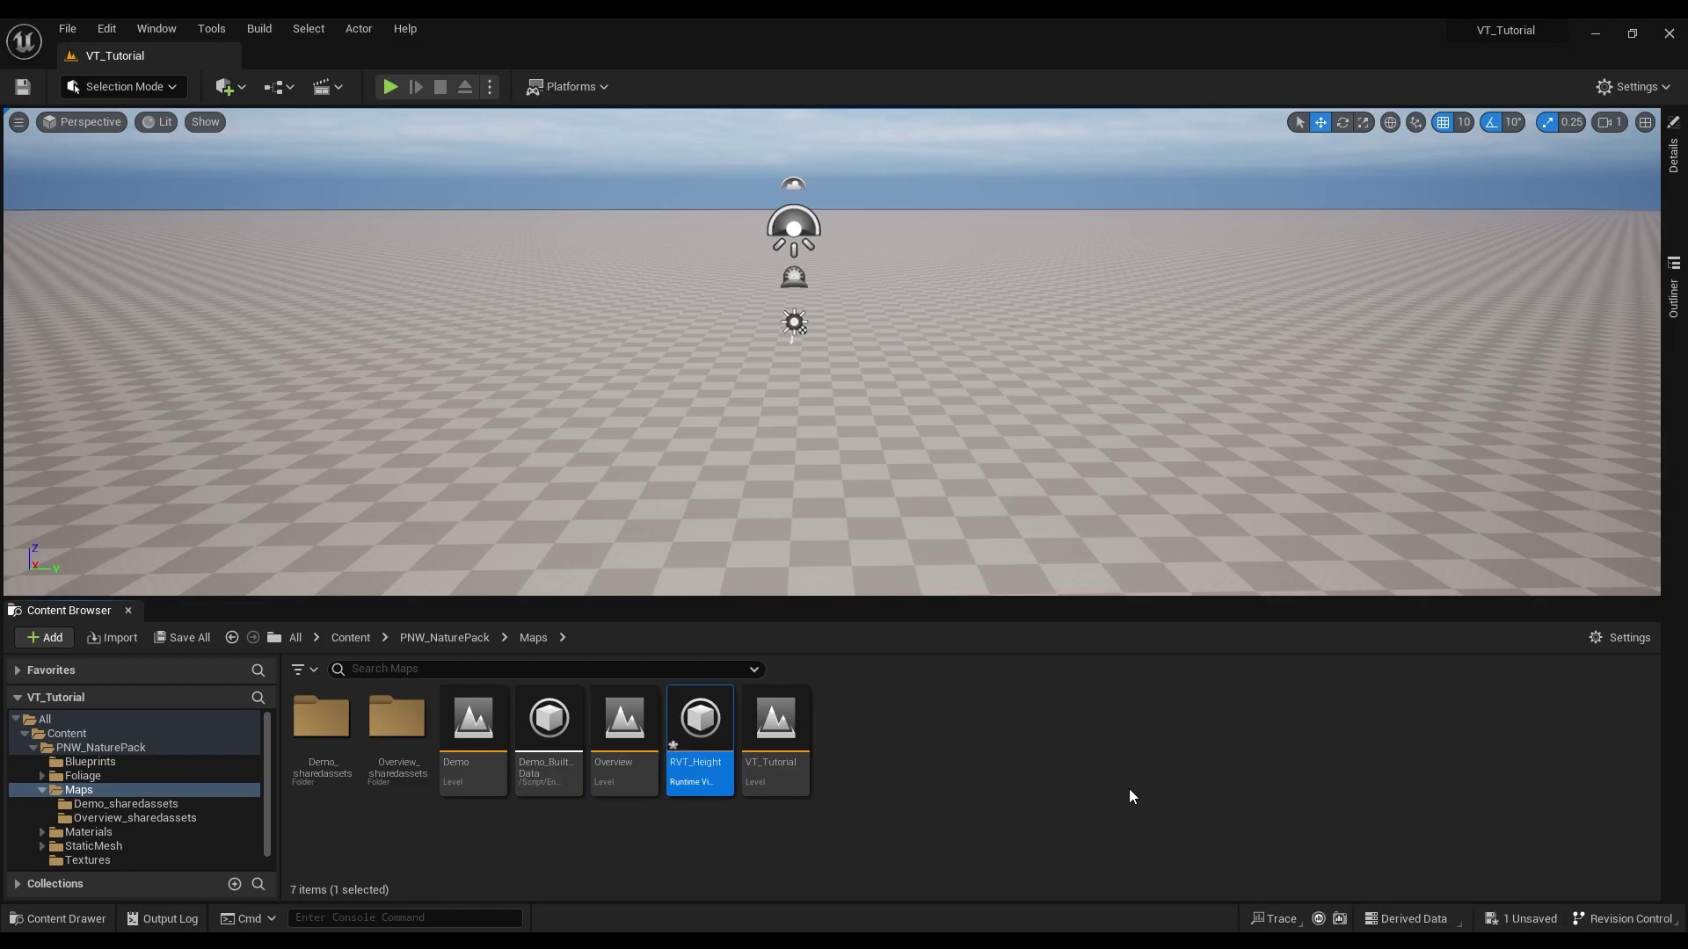
Step: Duplicate the RVT_Height asset and name the copy RVT_Color
right_click(710, 716)
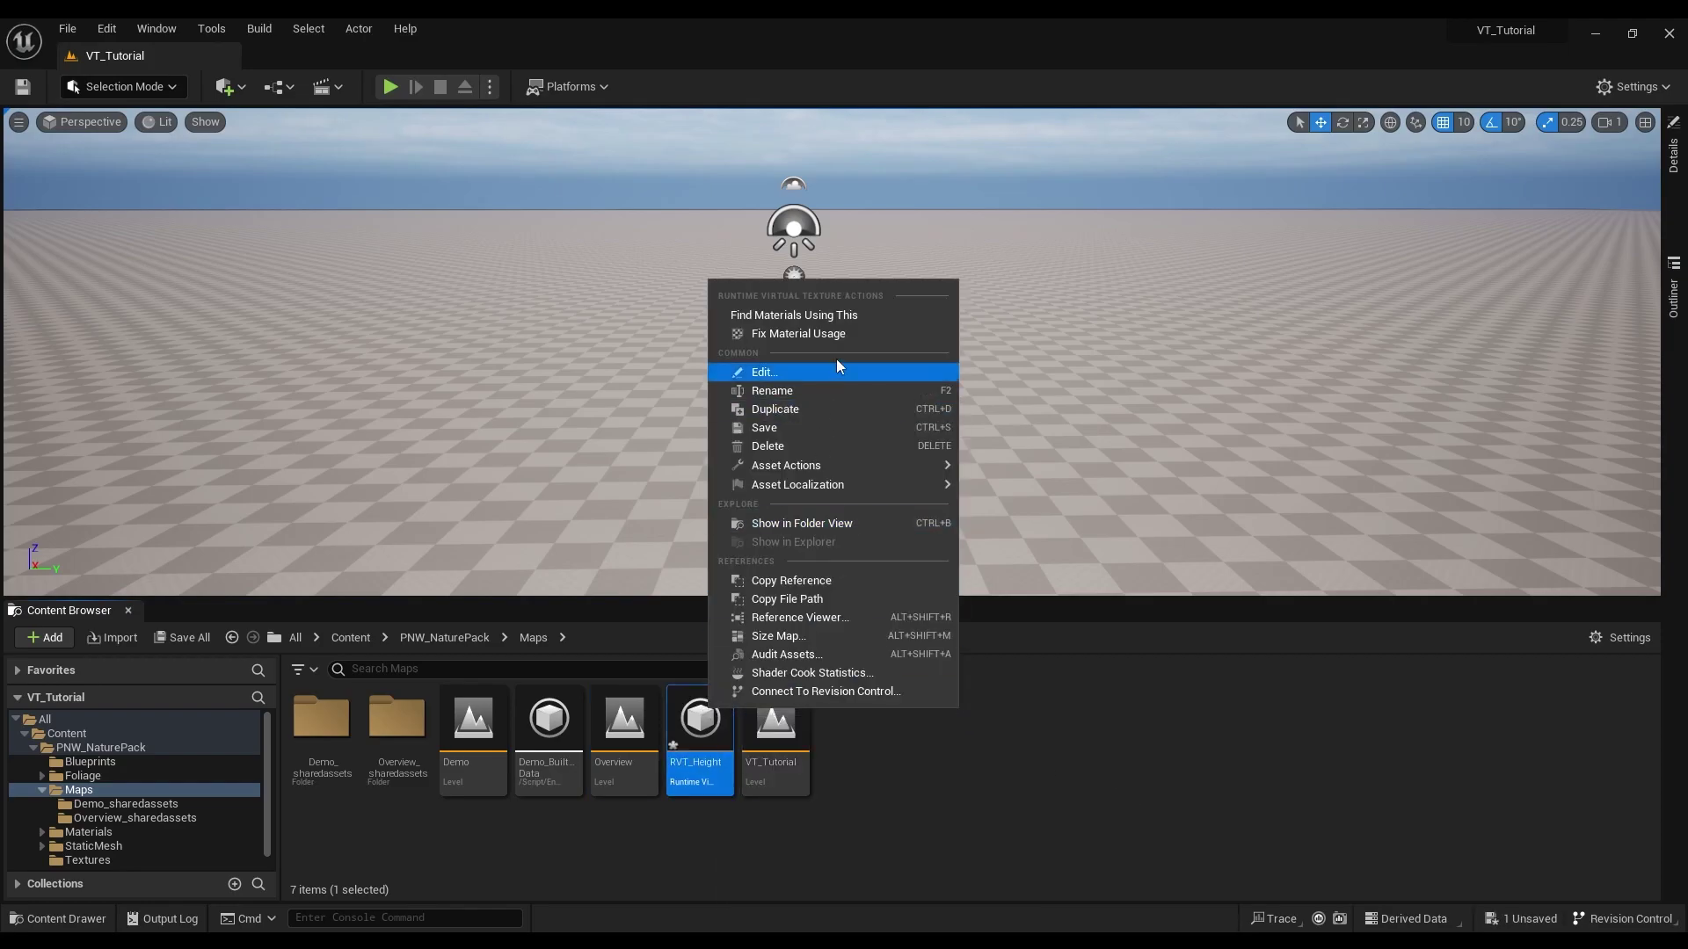
left_click(835, 429)
type("RVT_")
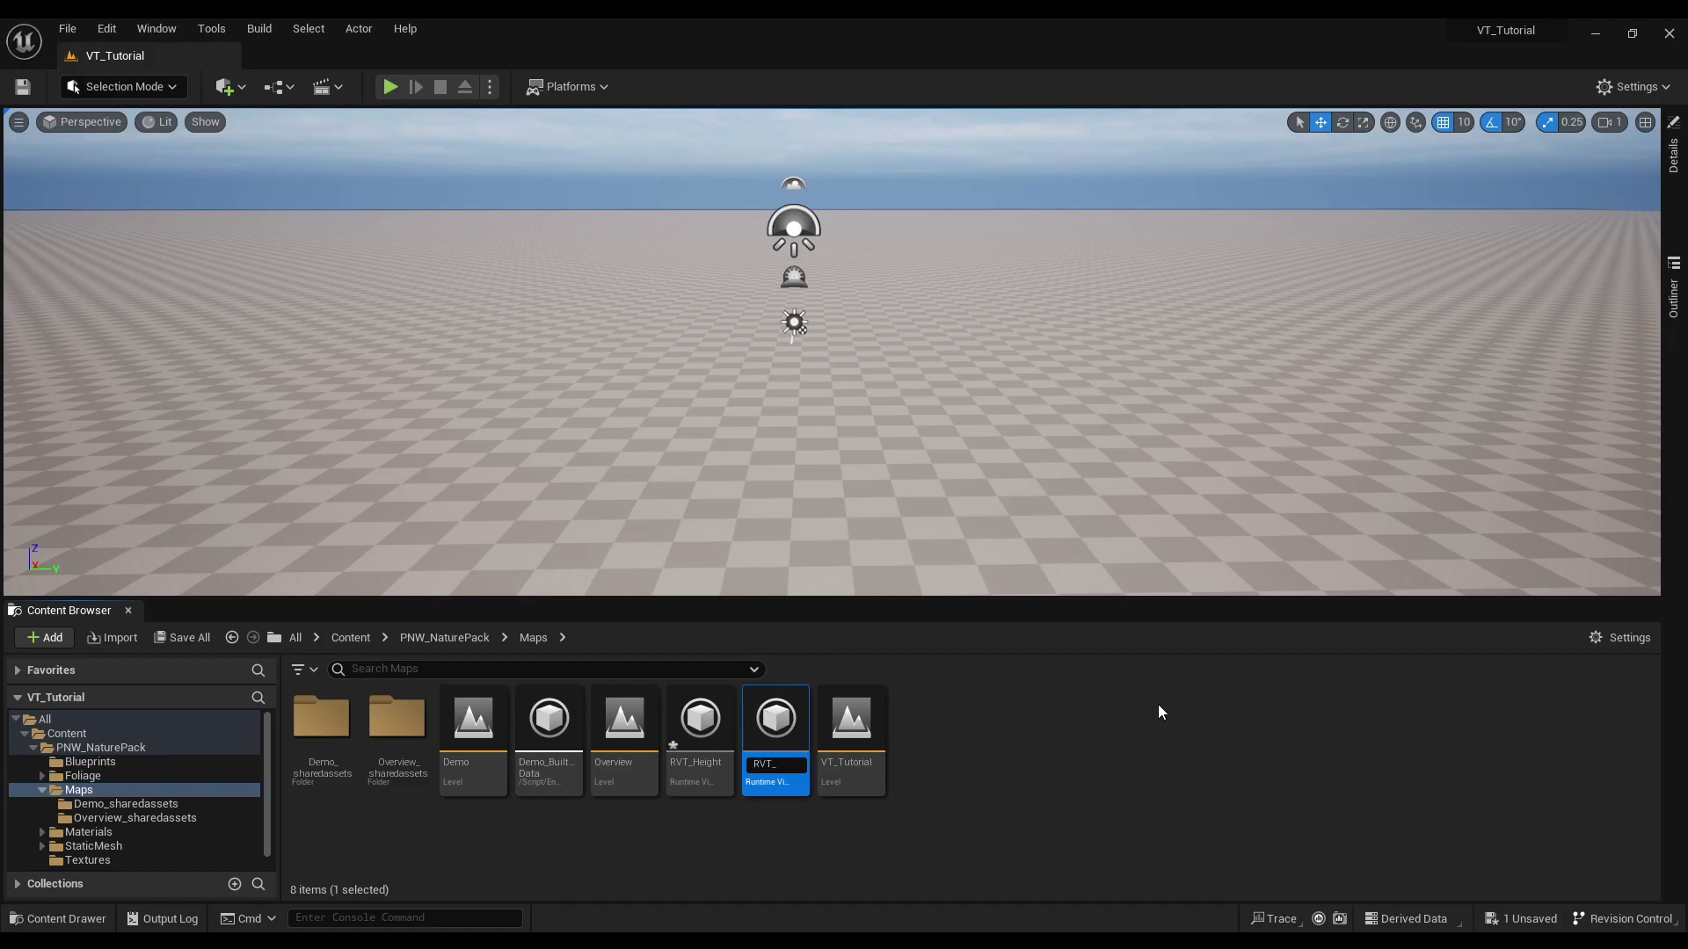
type("Color")
key("Return")
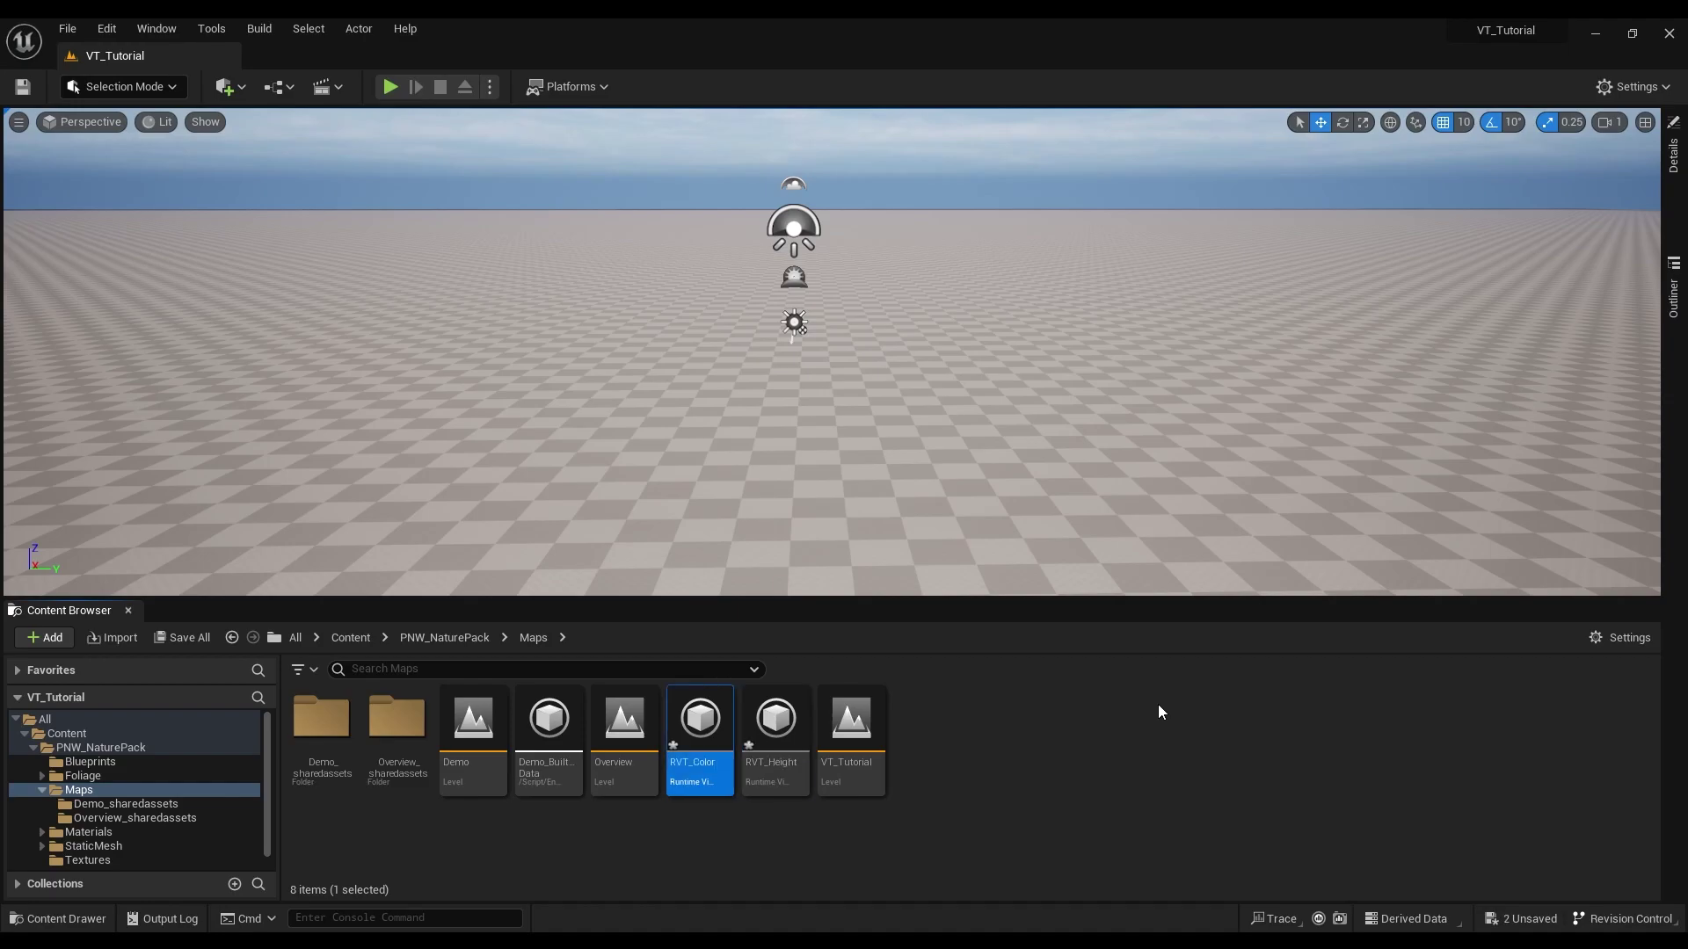
Step: Open RVT_Height and set its virtual texture size to 2048 tiles and each tile's size to 1024
left_click(775, 721)
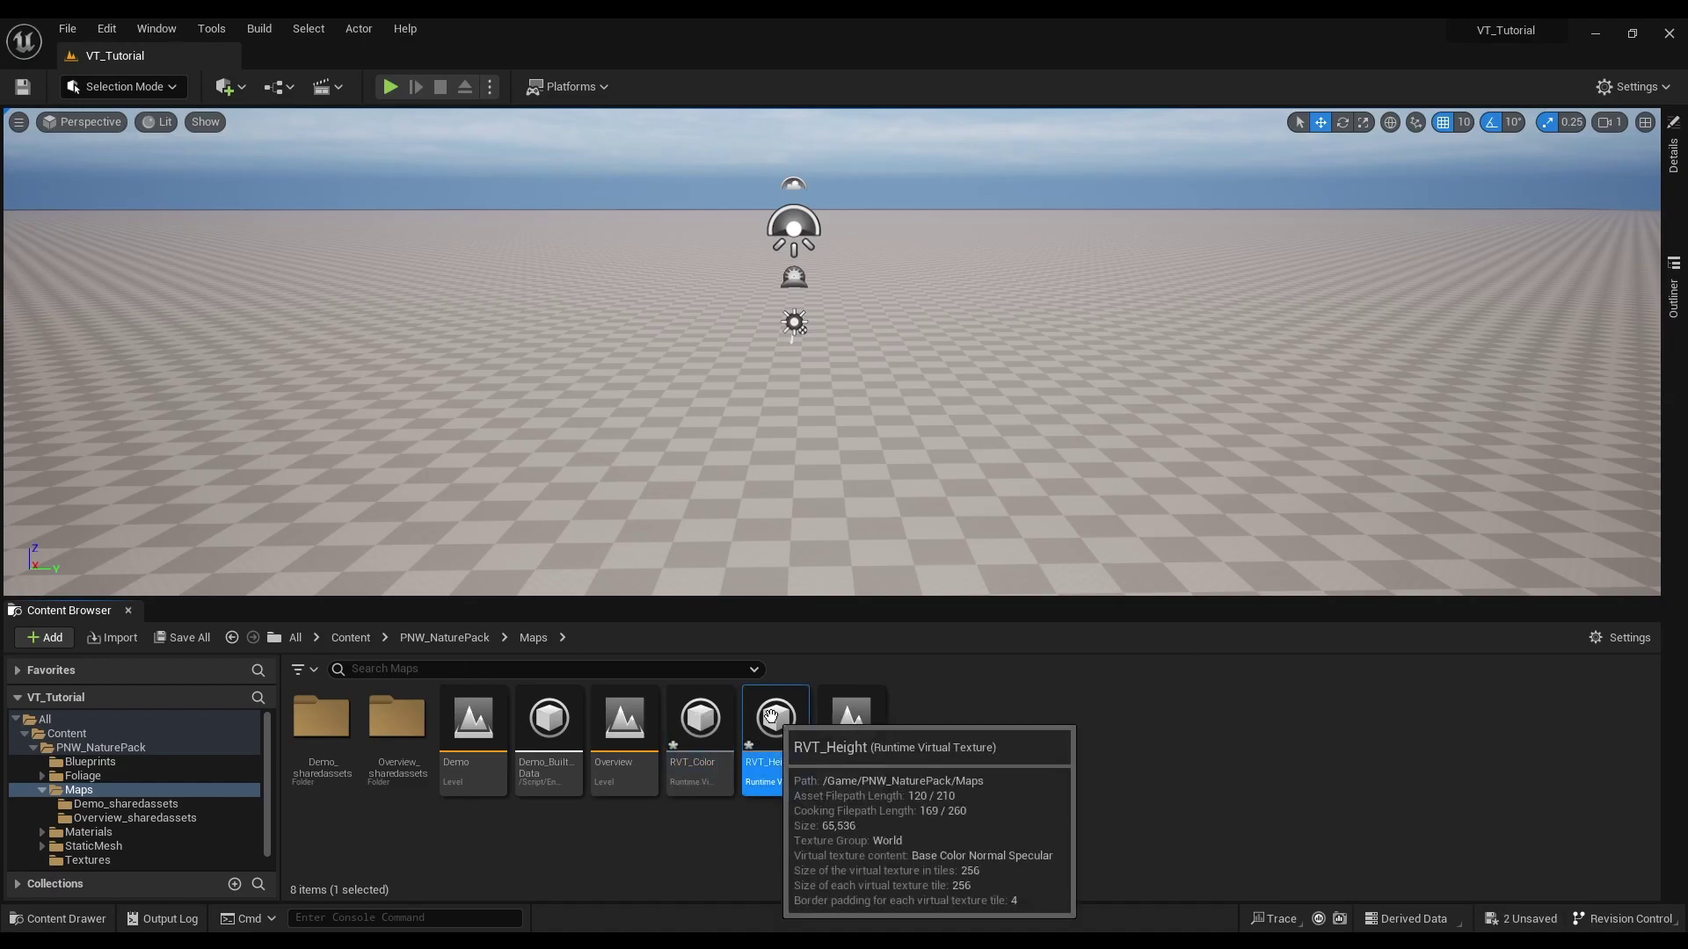
double_click(775, 721)
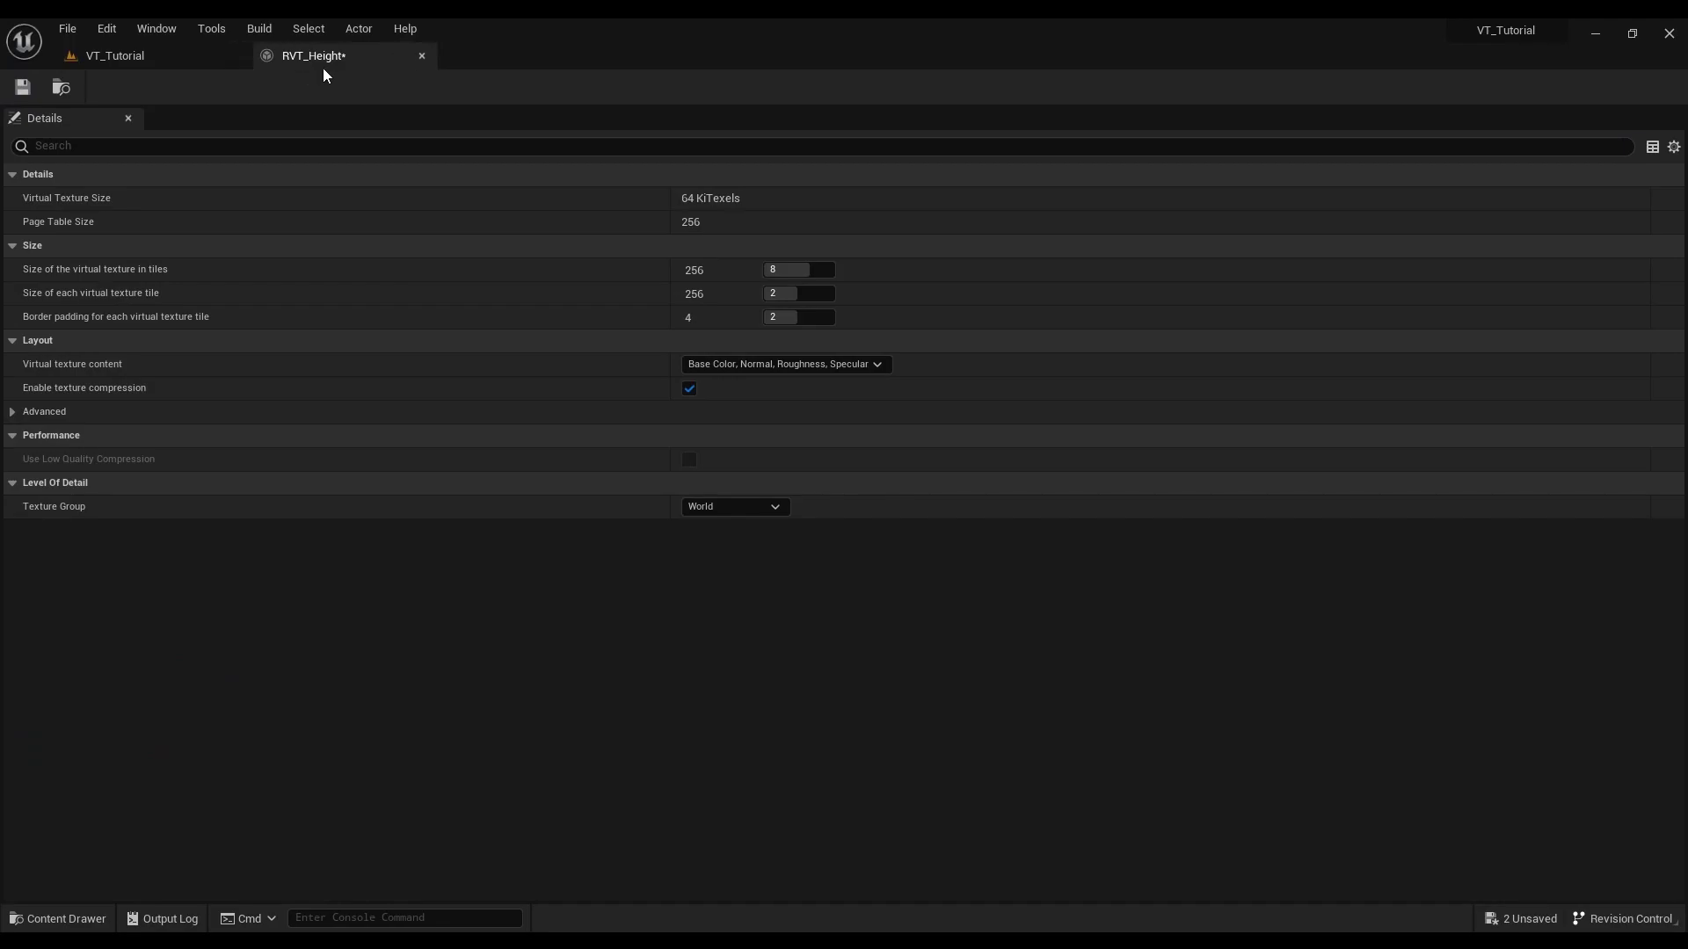
left_click(174, 56)
left_click(272, 56)
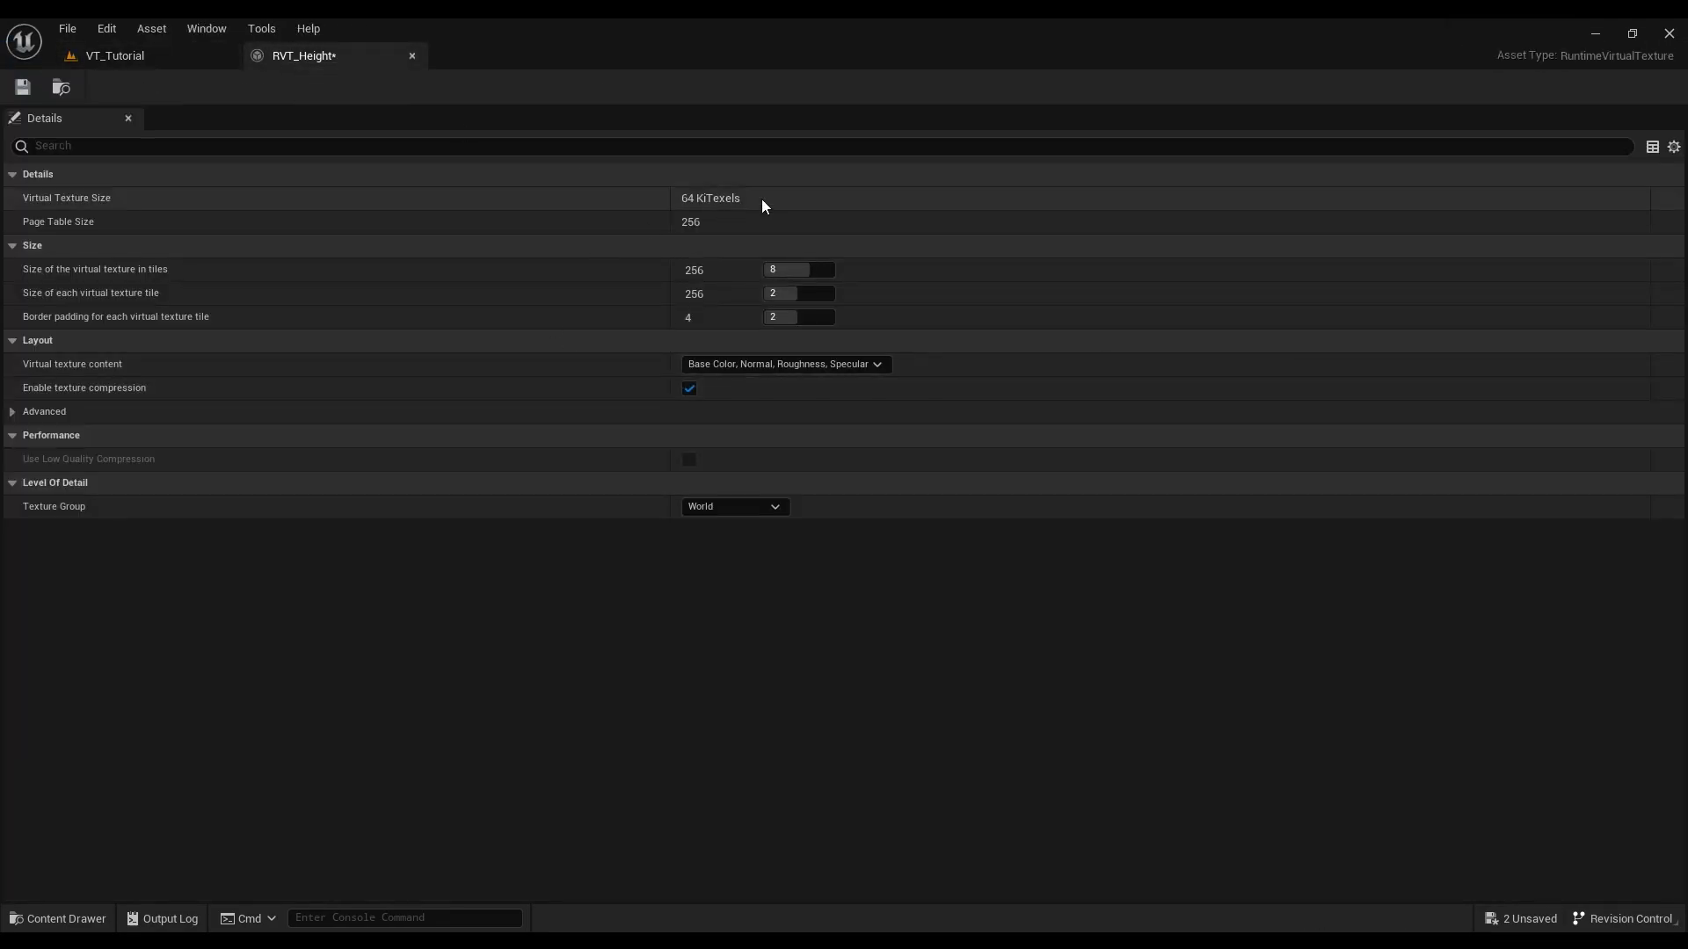
mouse_move(821, 263)
left_mouse_down()
mouse_move(861, 263)
mouse_move(798, 293)
mouse_move(831, 292)
left_mouse_up()
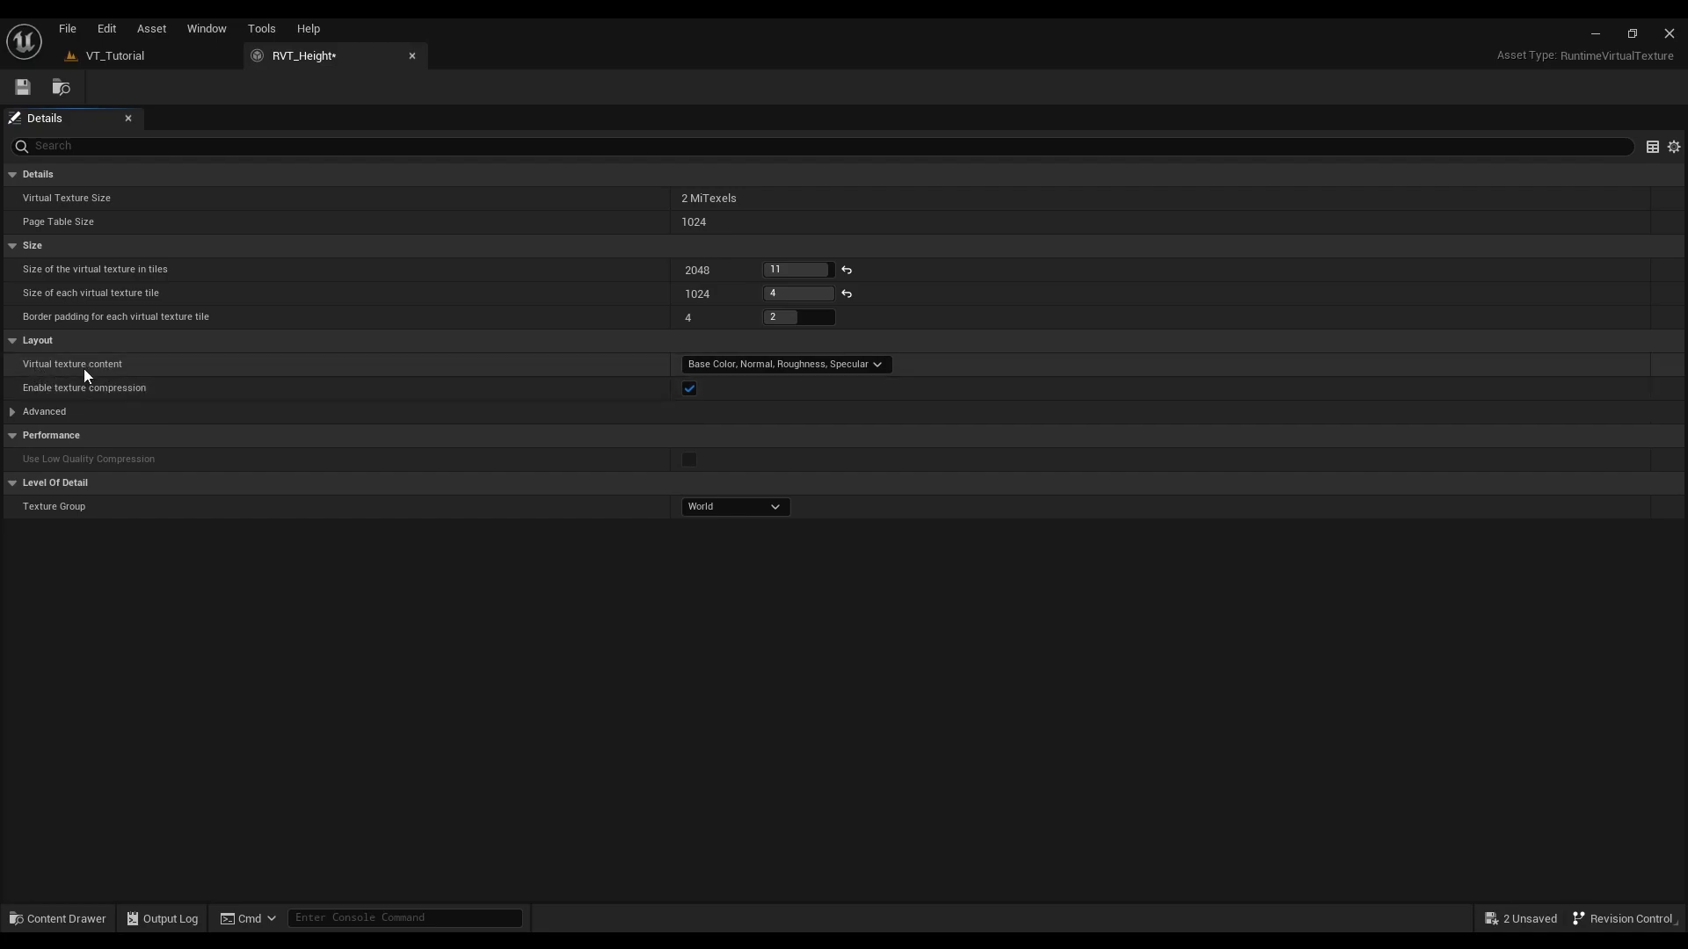
Step: Set RVT_Height's virtual texture content to World Height, then save and close the asset
left_click(761, 359)
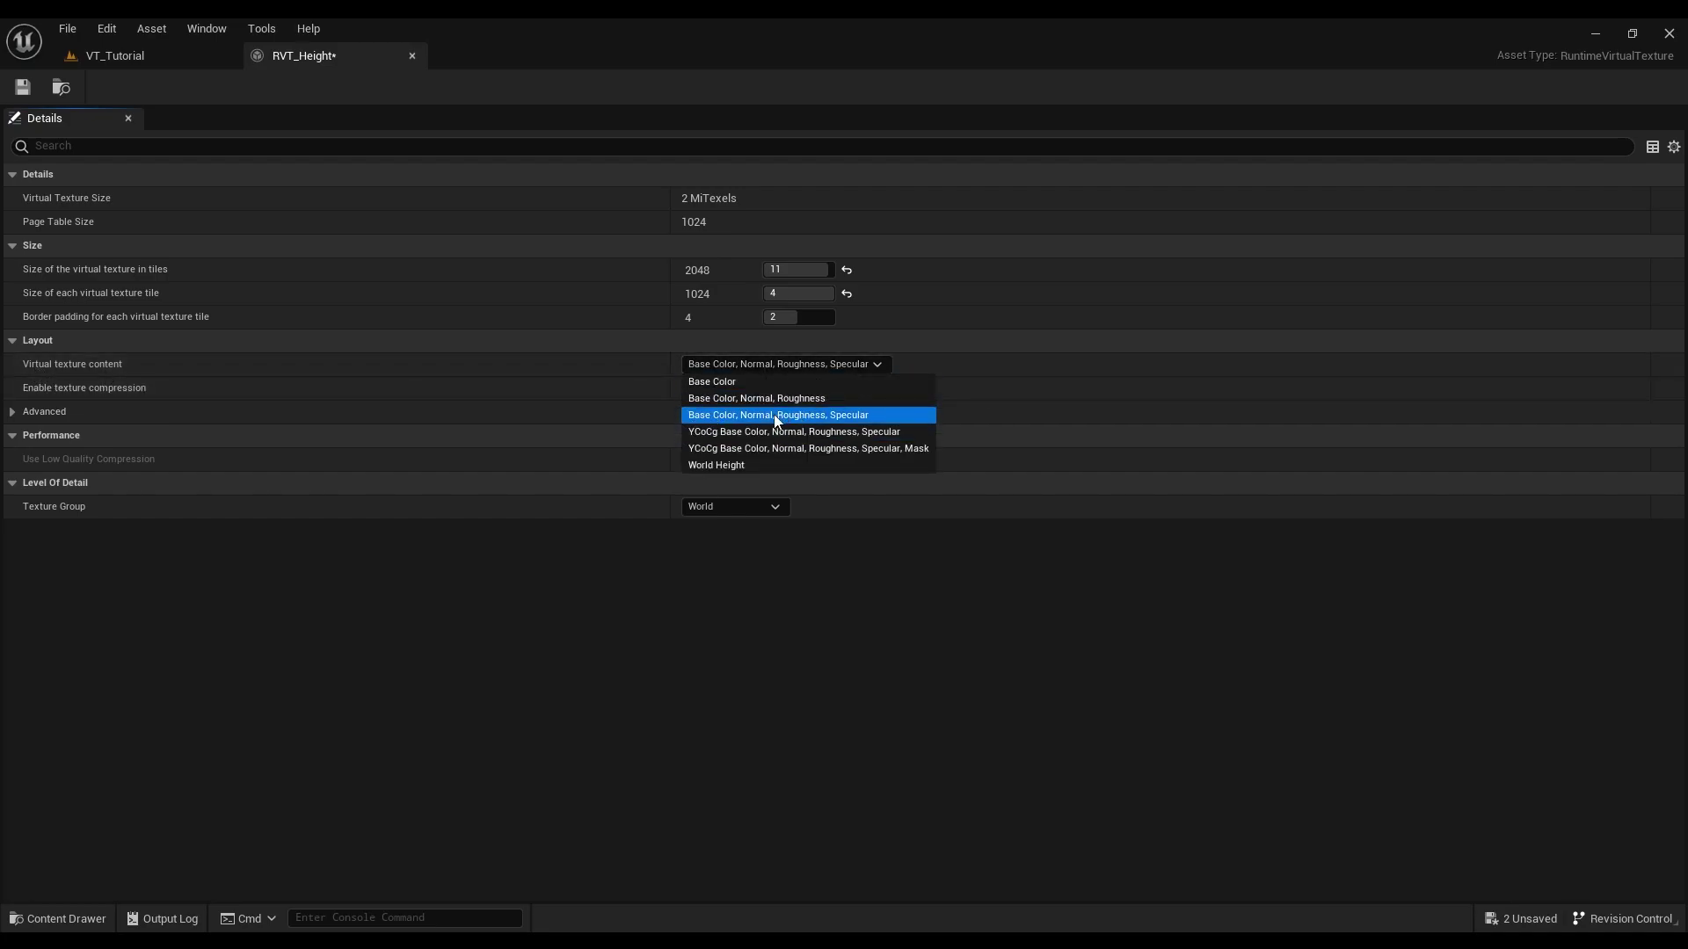
left_click(721, 465)
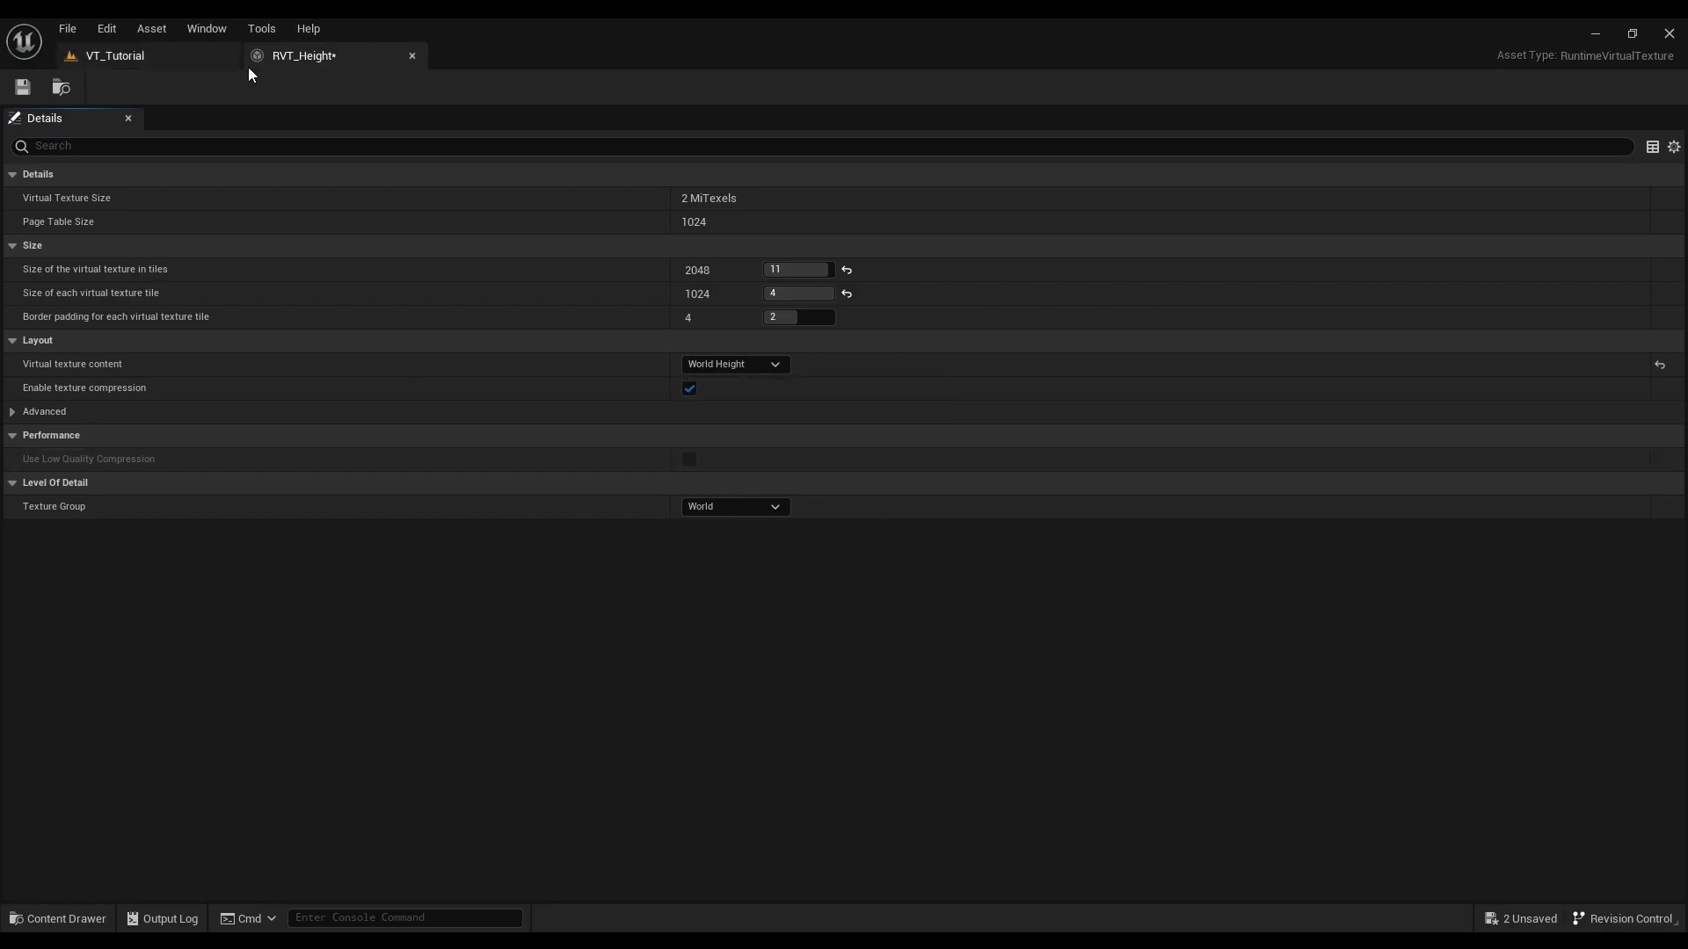
left_click(23, 88)
left_click(411, 55)
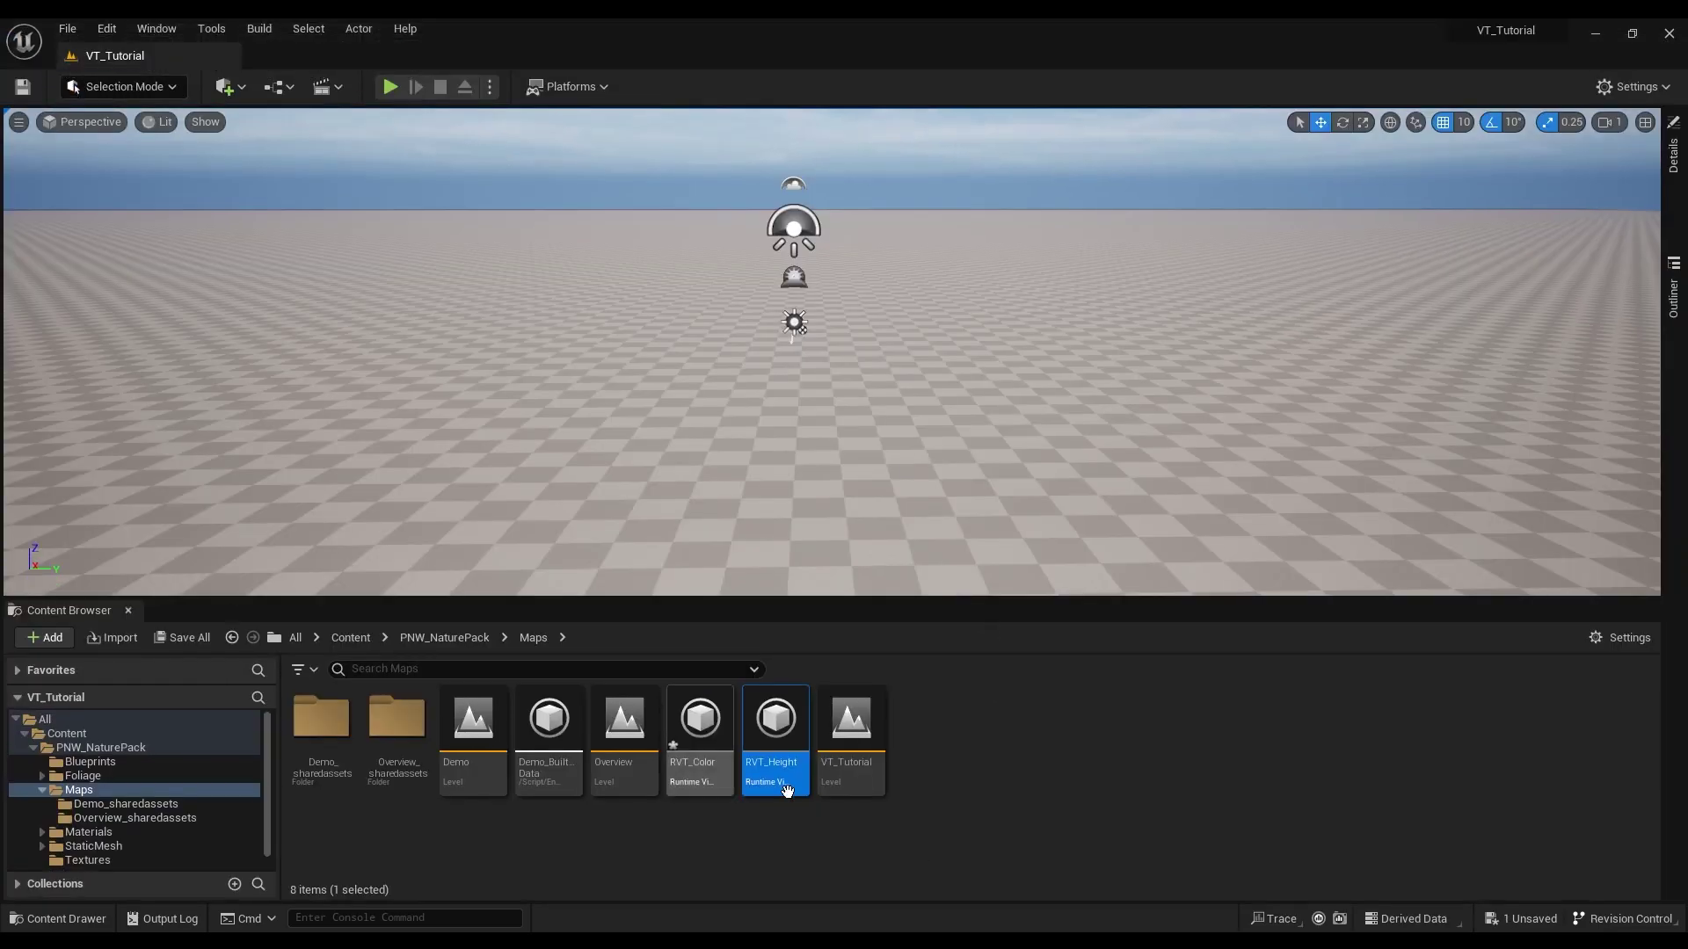
Step: Set RVT_Color to 2048 tiles with a tile size of 1024, then save and close the asset
left_click(678, 728)
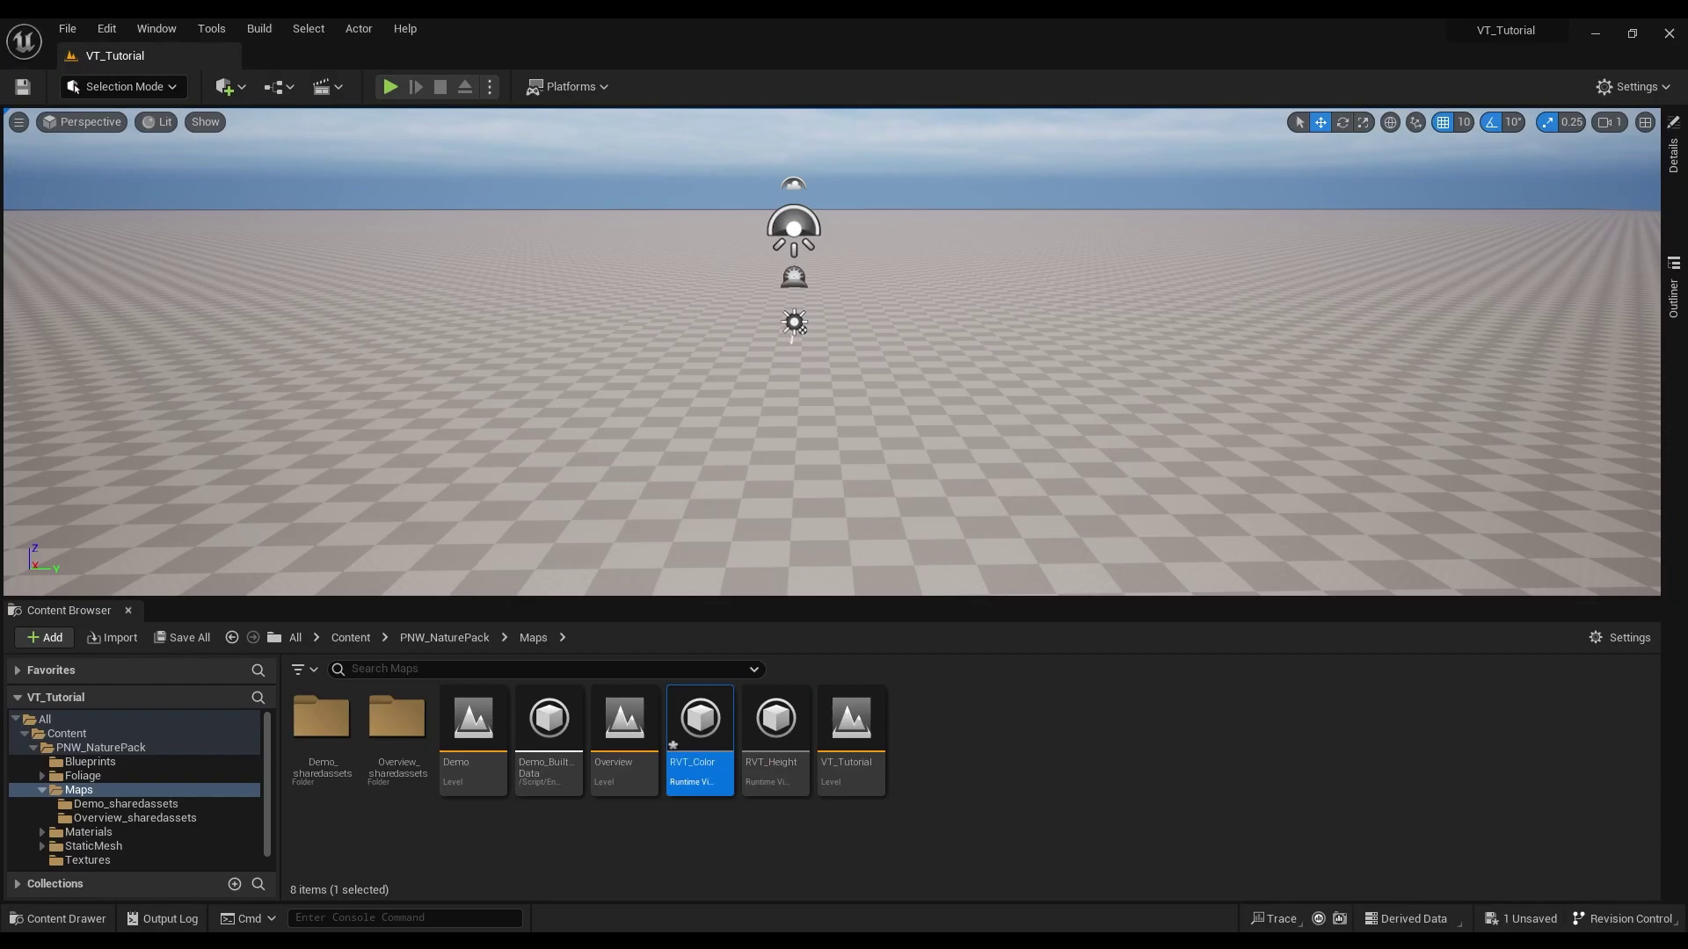
double_click(678, 728)
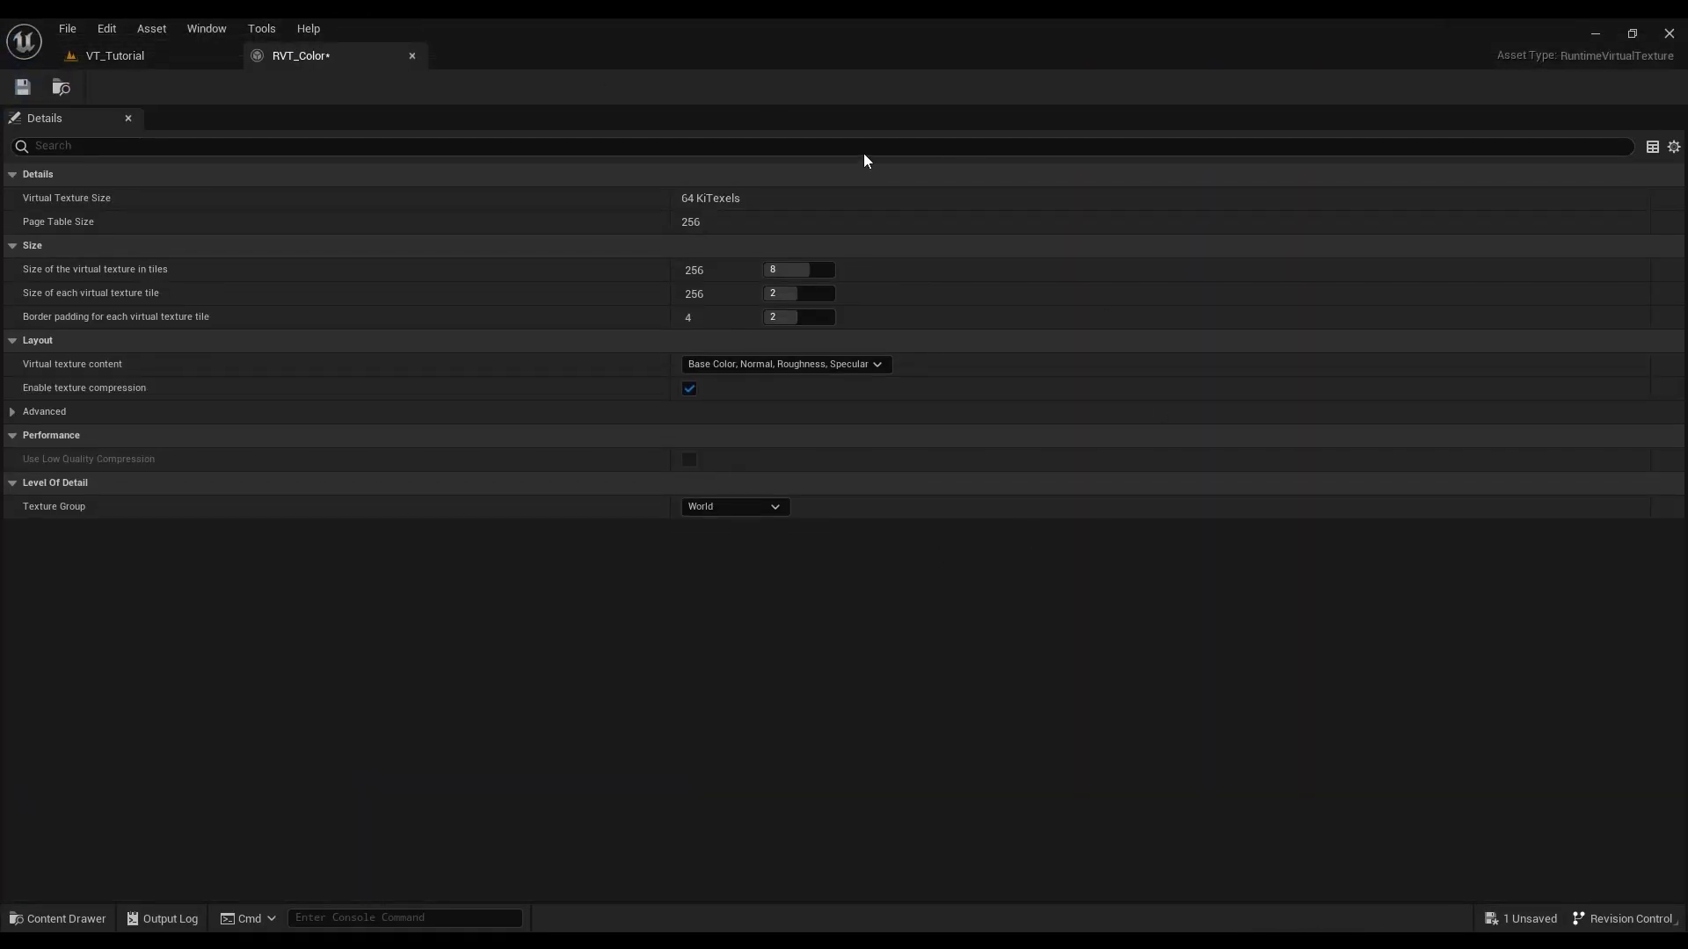
mouse_move(818, 269)
left_mouse_down()
mouse_move(848, 269)
mouse_move(796, 293)
left_mouse_up()
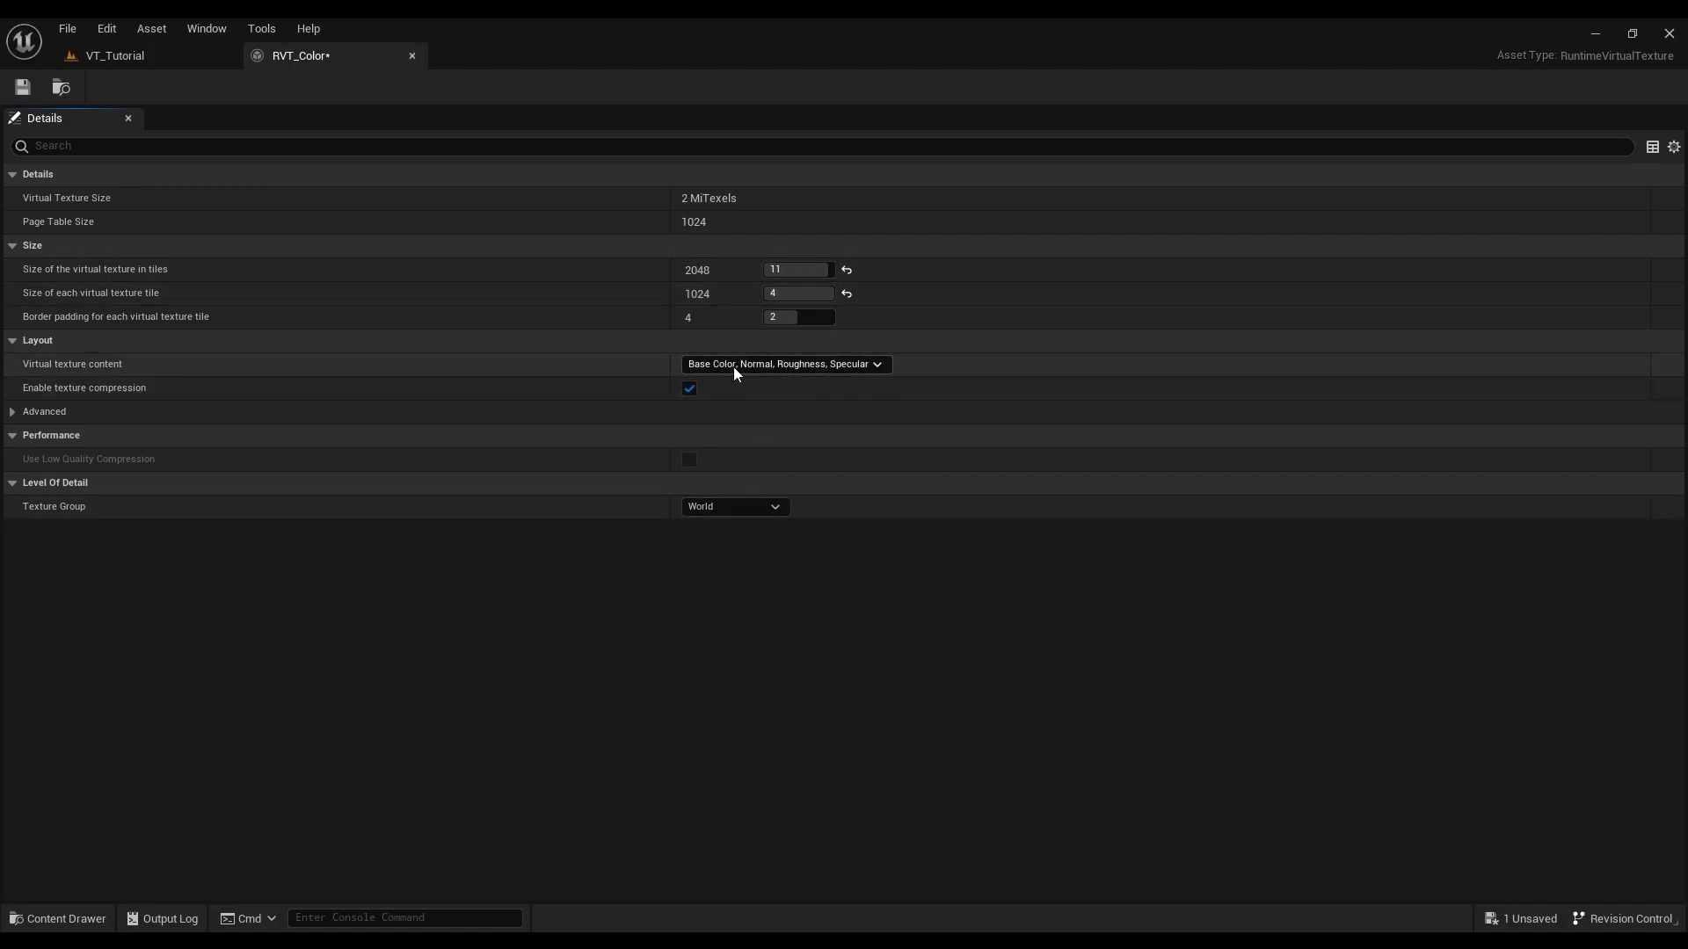
left_click(23, 87)
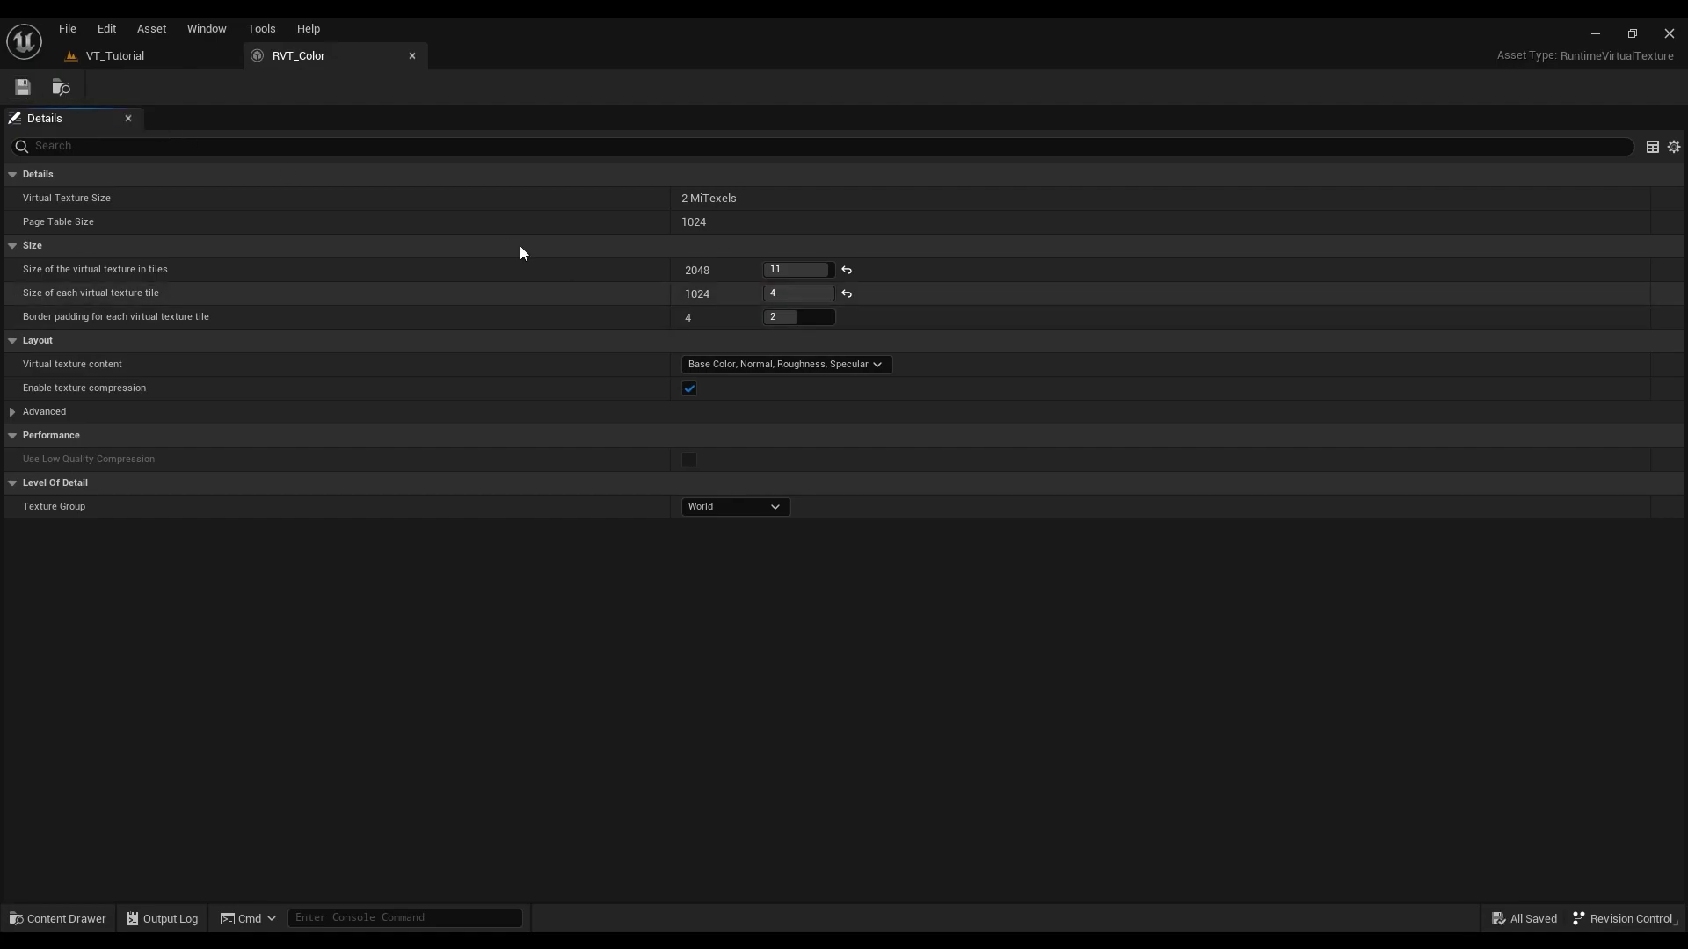
left_click(410, 56)
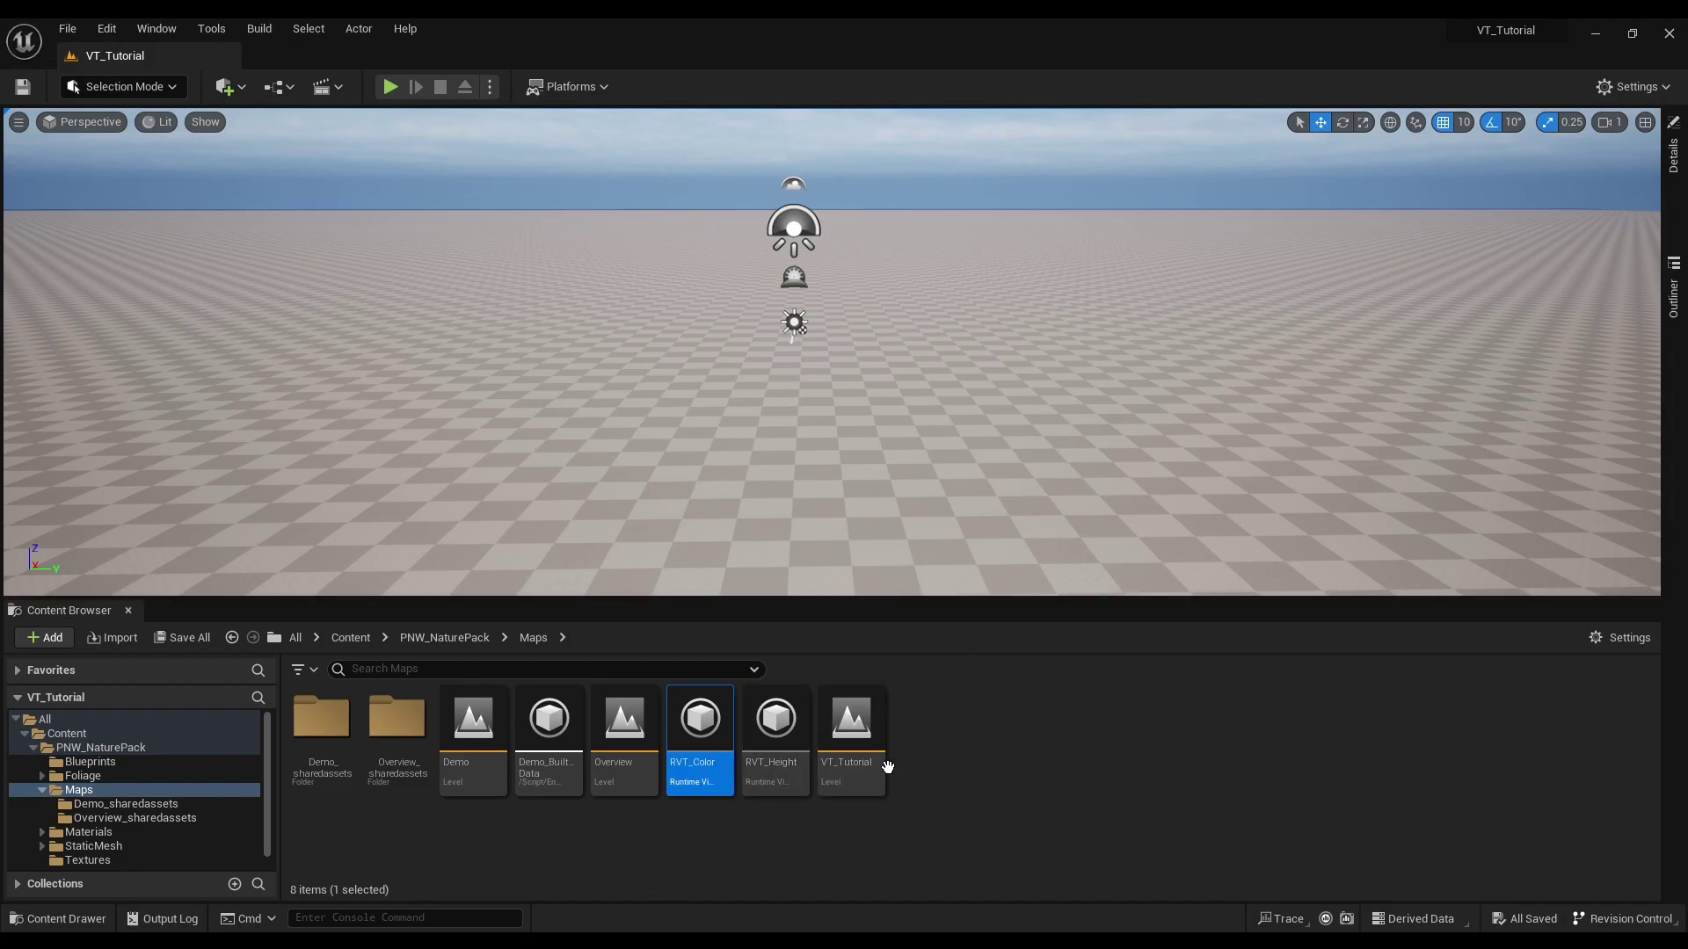
Step: Rename the RVT_Color asset to RVT_Tutorial_Color
key("F2")
type("RVT_")
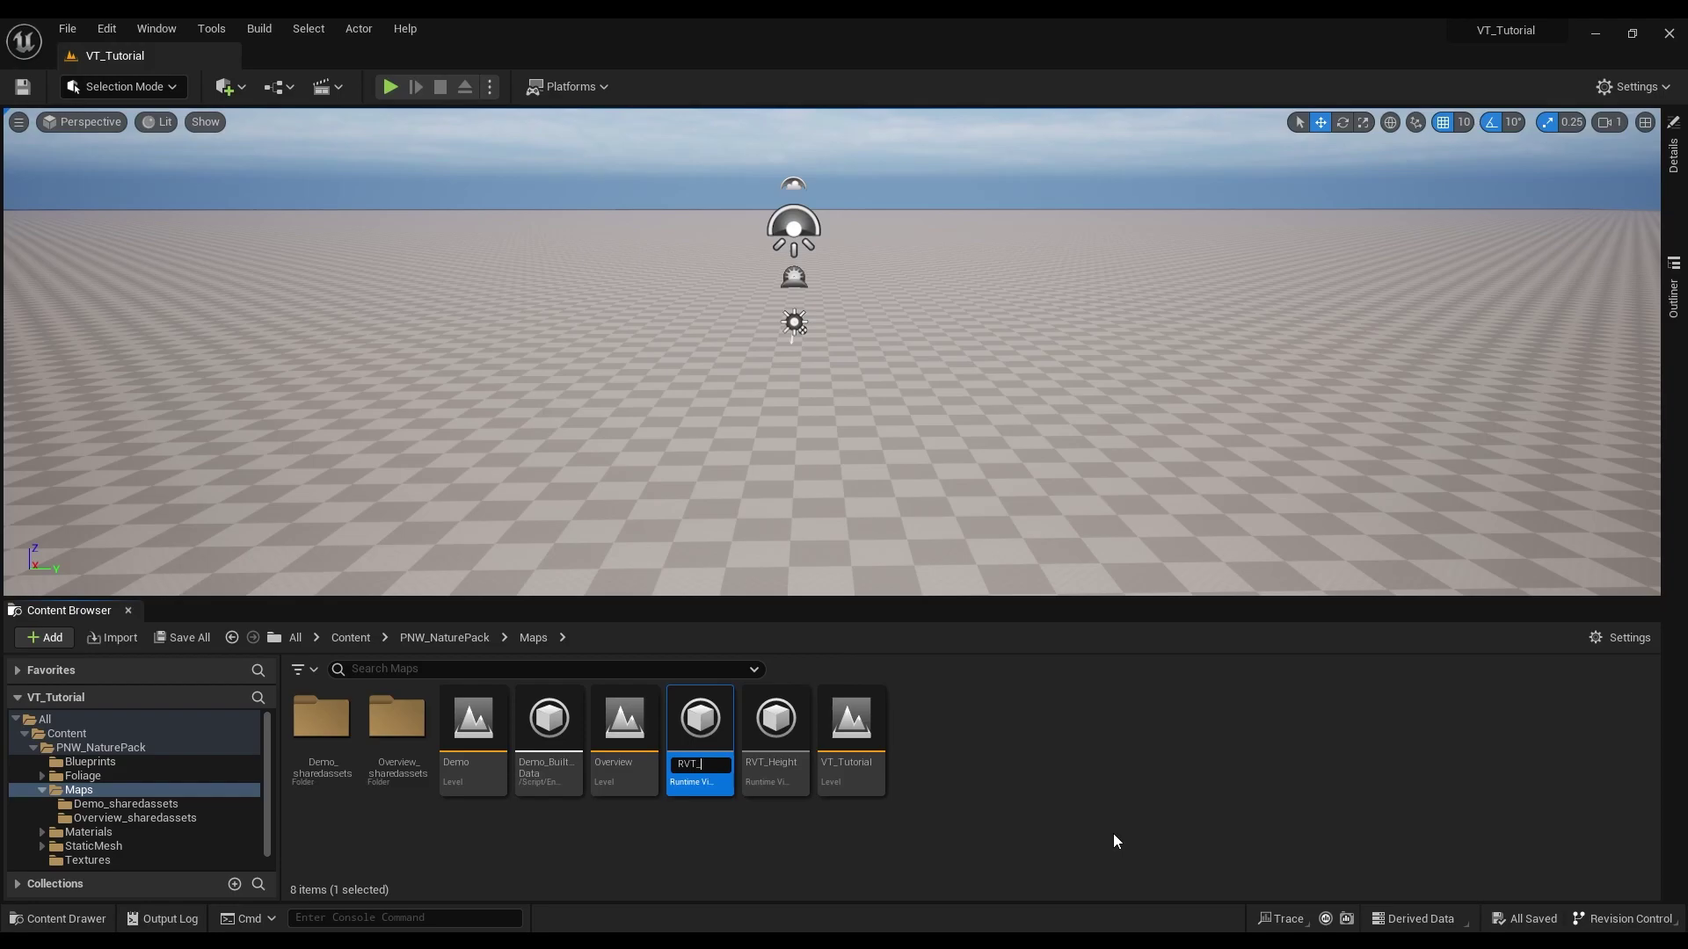
type("Cutori...Colo")
type("rial_Color")
key("Return")
Step: Rename the RVT_Height asset to RVT_Tutorial_Height, deselect it and enlarge the Content Browser
key("Left")
key("F2")
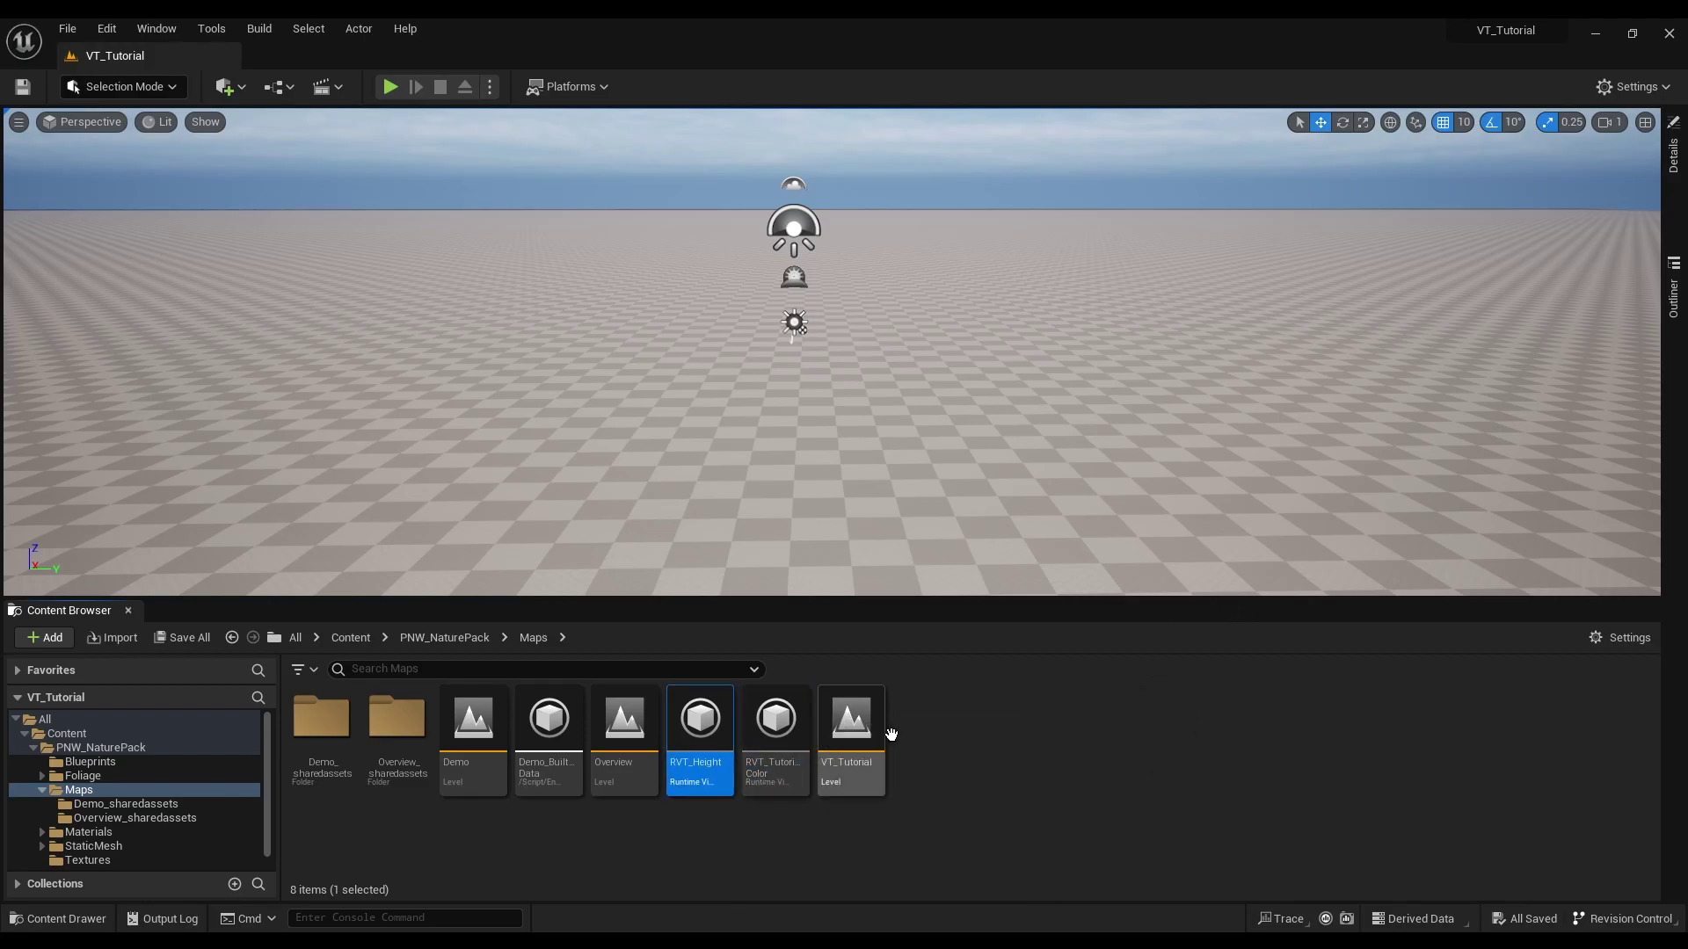
type("RVT_Hei")
type("utorial_")
type("Height")
key("Return")
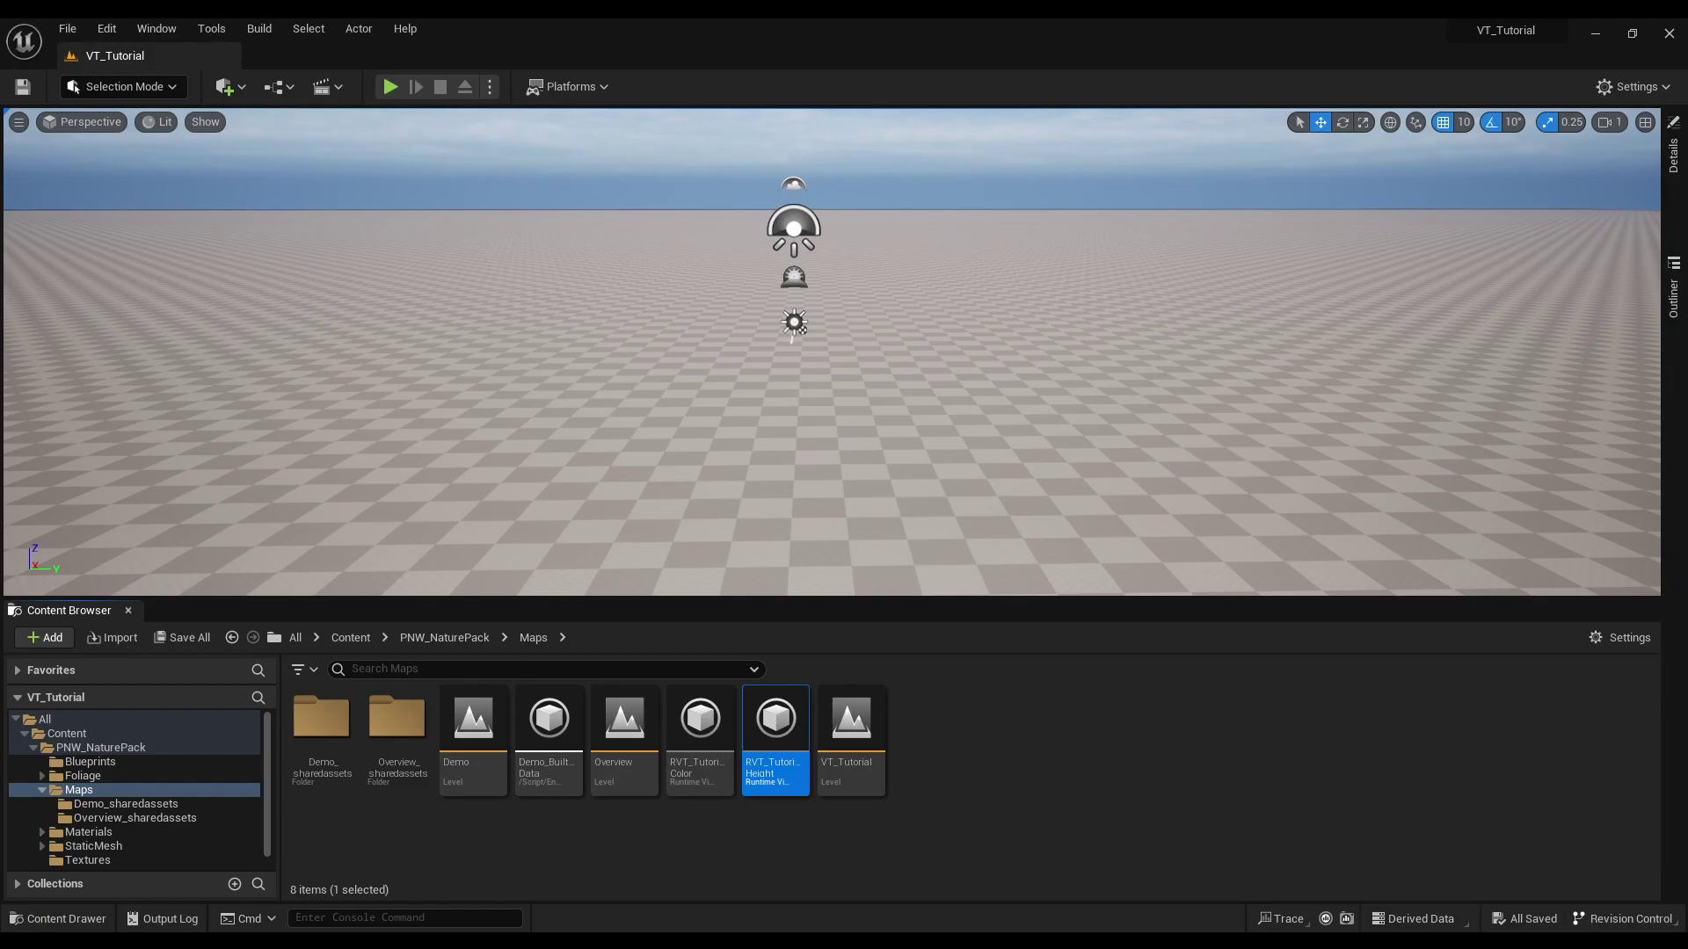
left_click(1192, 777)
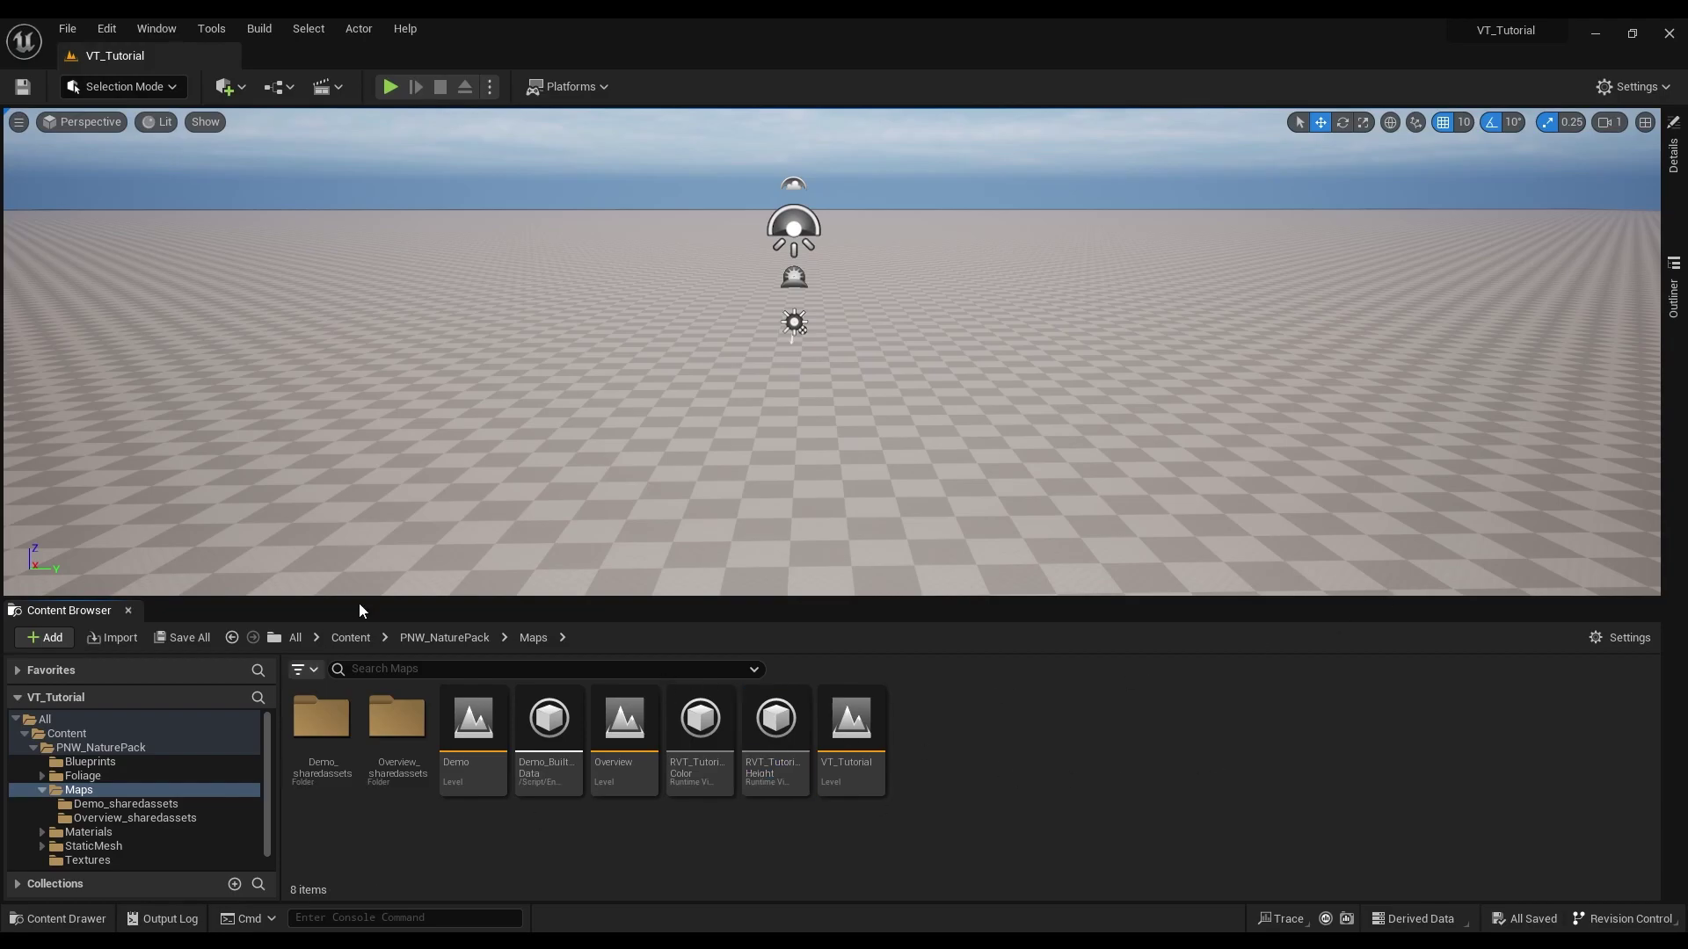
left_click_drag(393, 591, 393, 479)
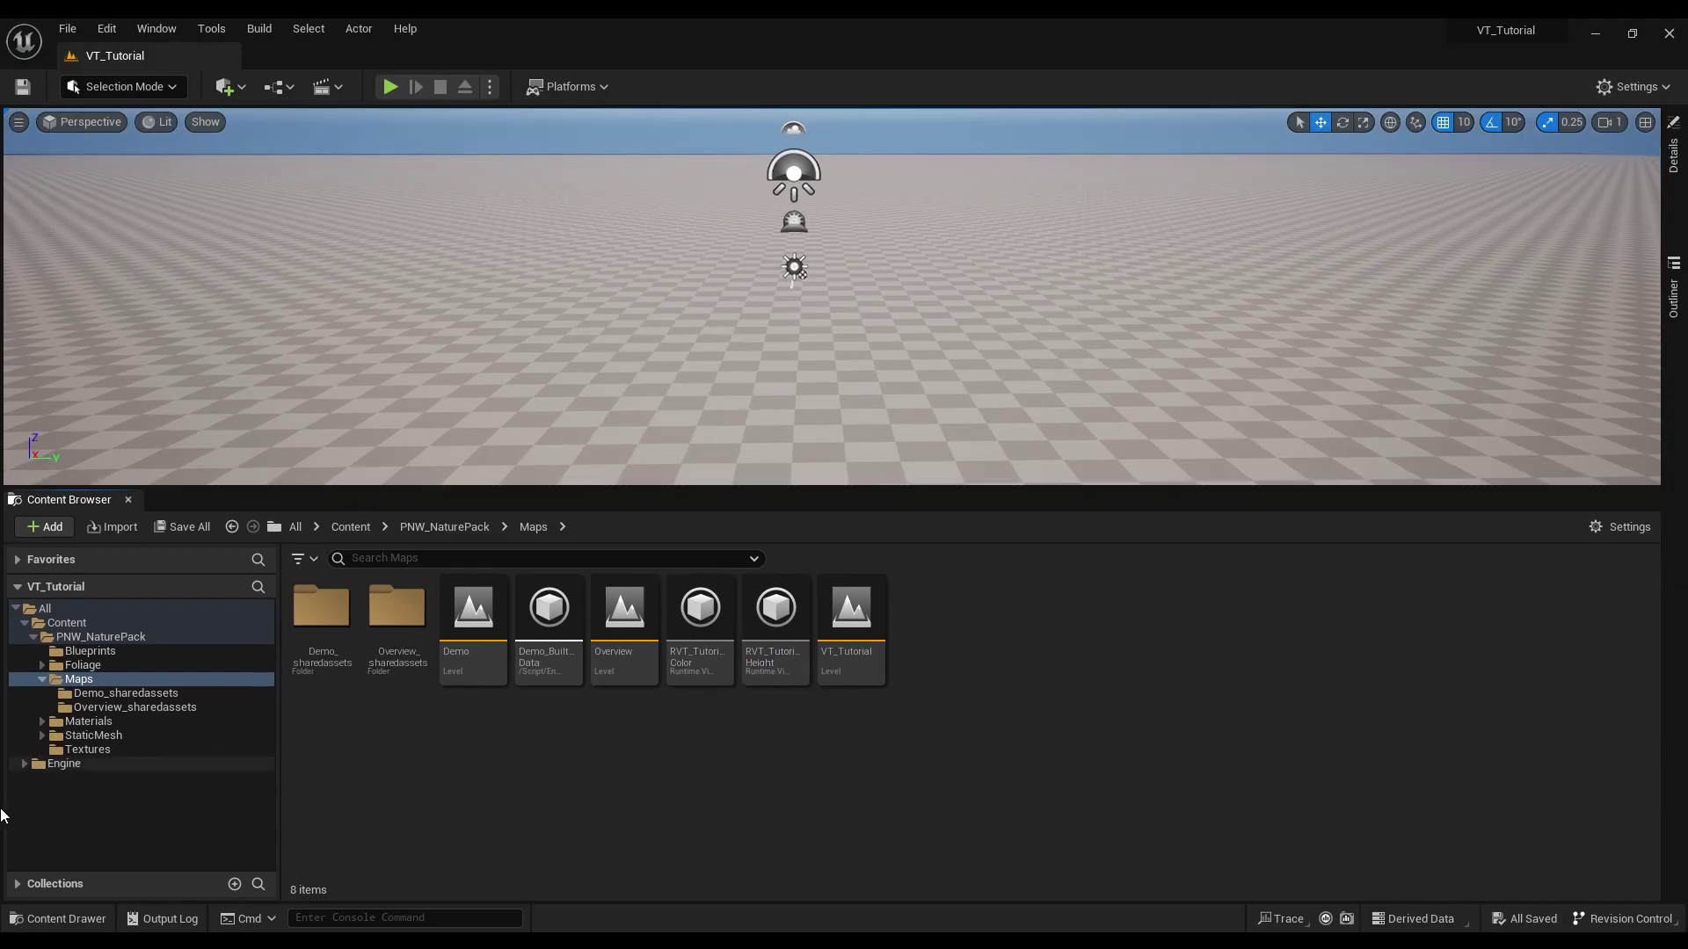
Step: Look at the grass clump meshes in the nature pack's StaticMesh Grass folder
left_click(88, 721)
left_click(87, 735)
double_click(472, 611)
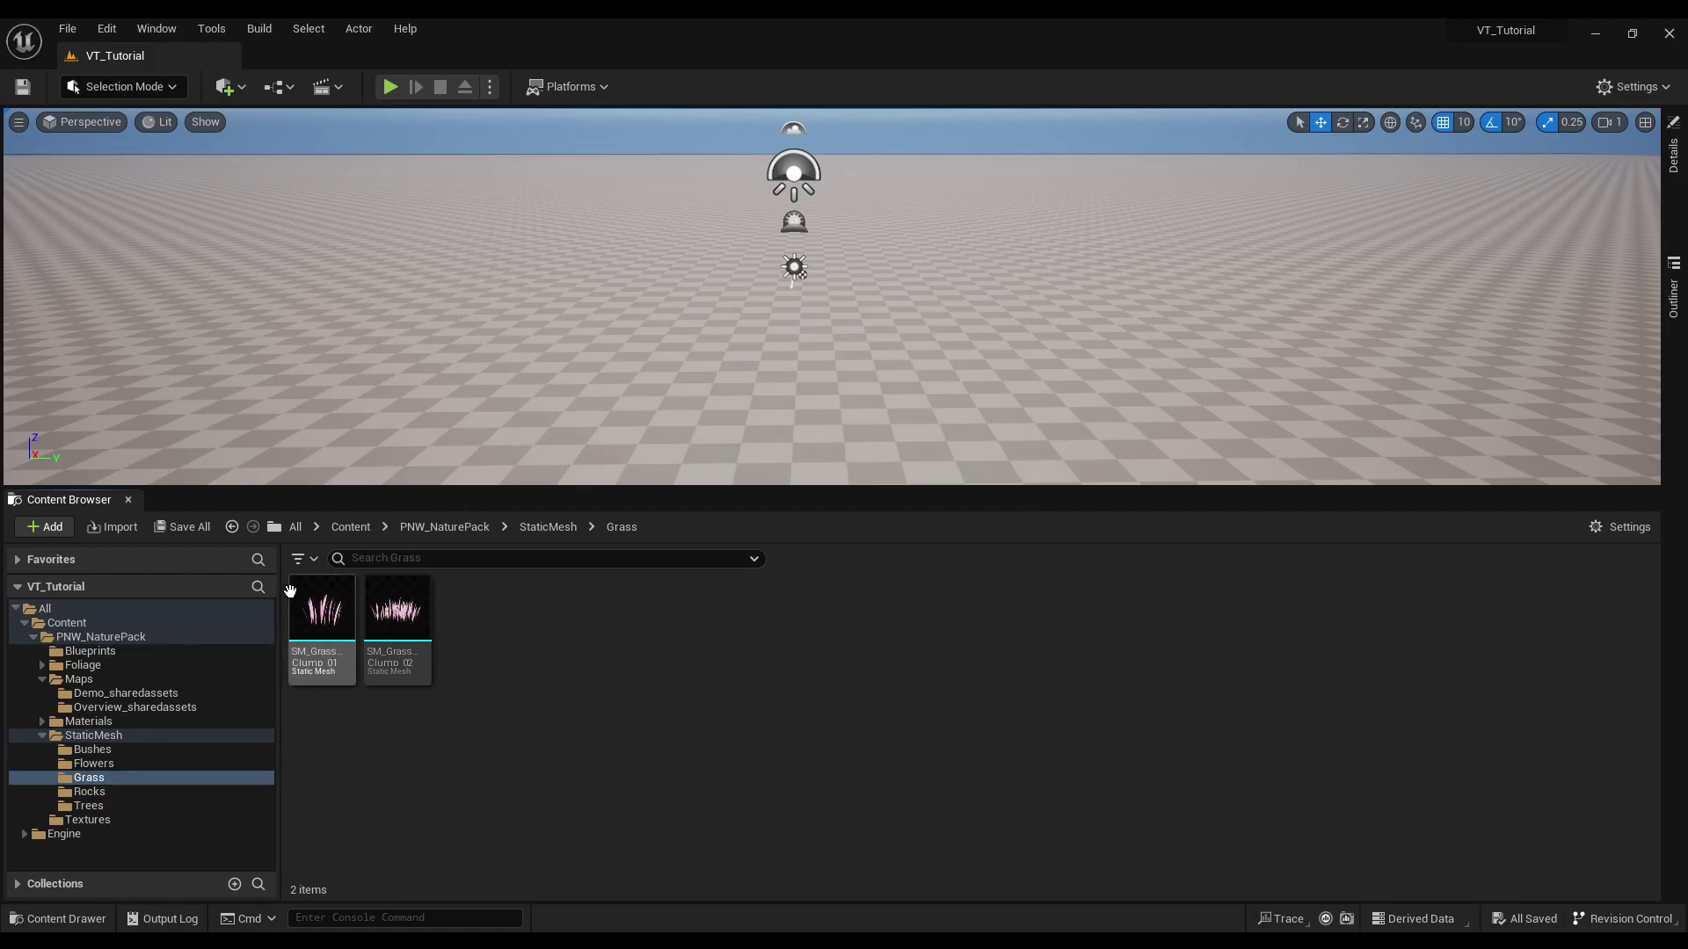
mouse_move(392, 622)
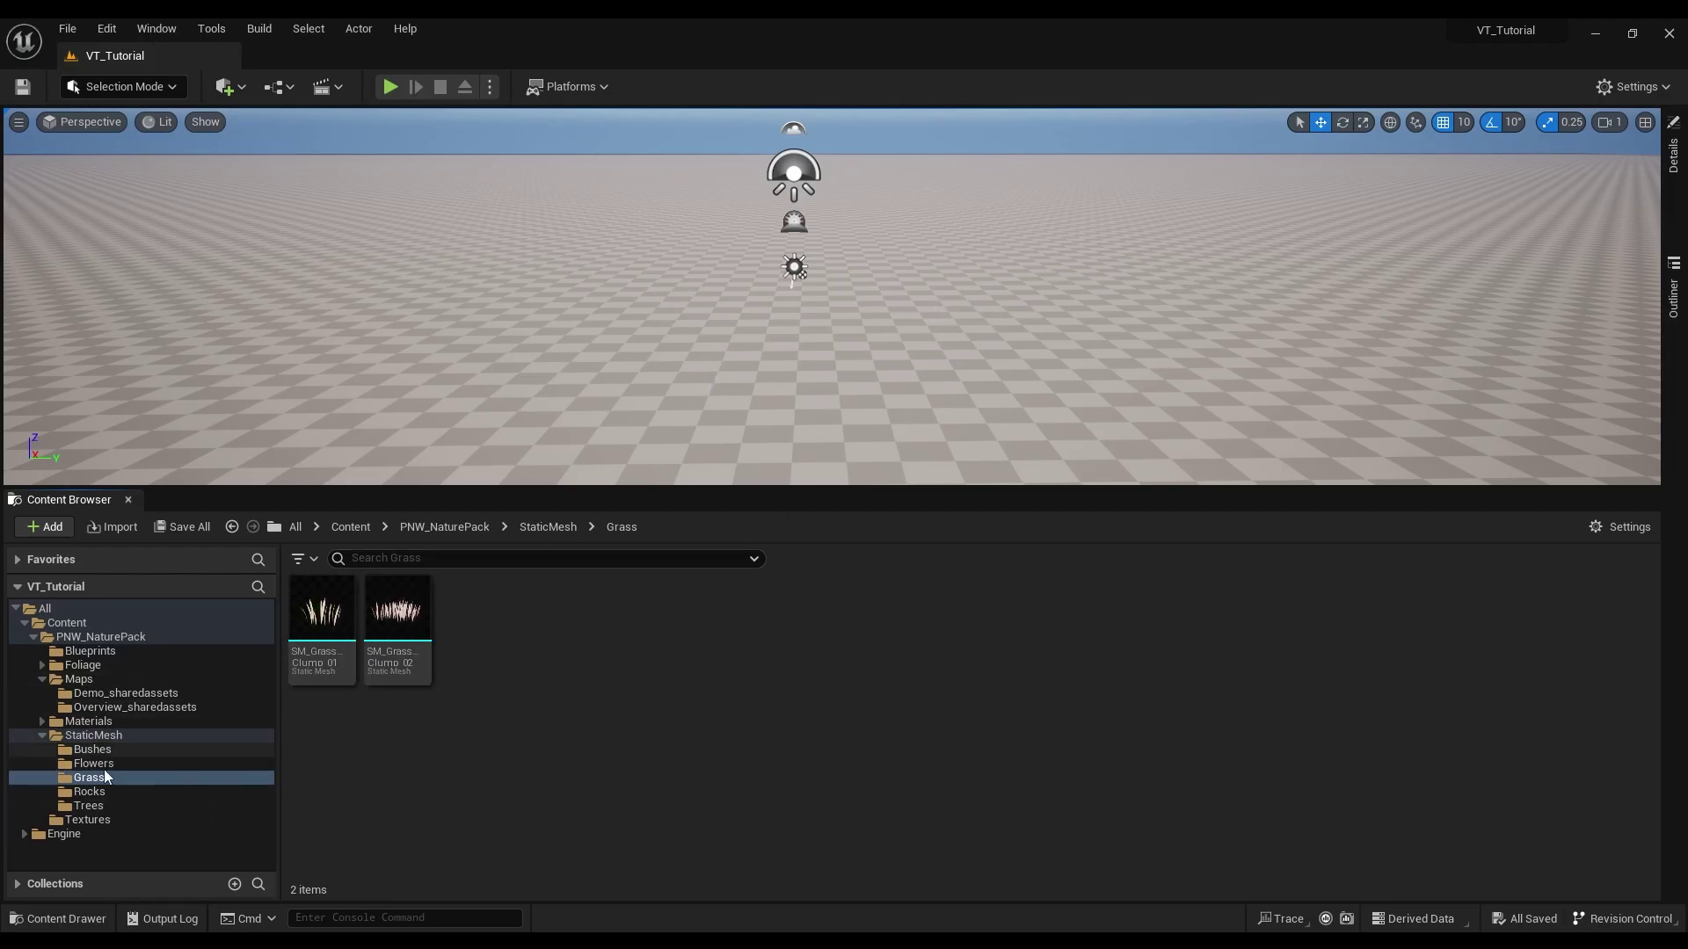
Step: Duplicate the MI_Grass_demo material instance in the Materials folder and name the copy MI_Grass_Tutorial
left_click(88, 721)
left_click(42, 736)
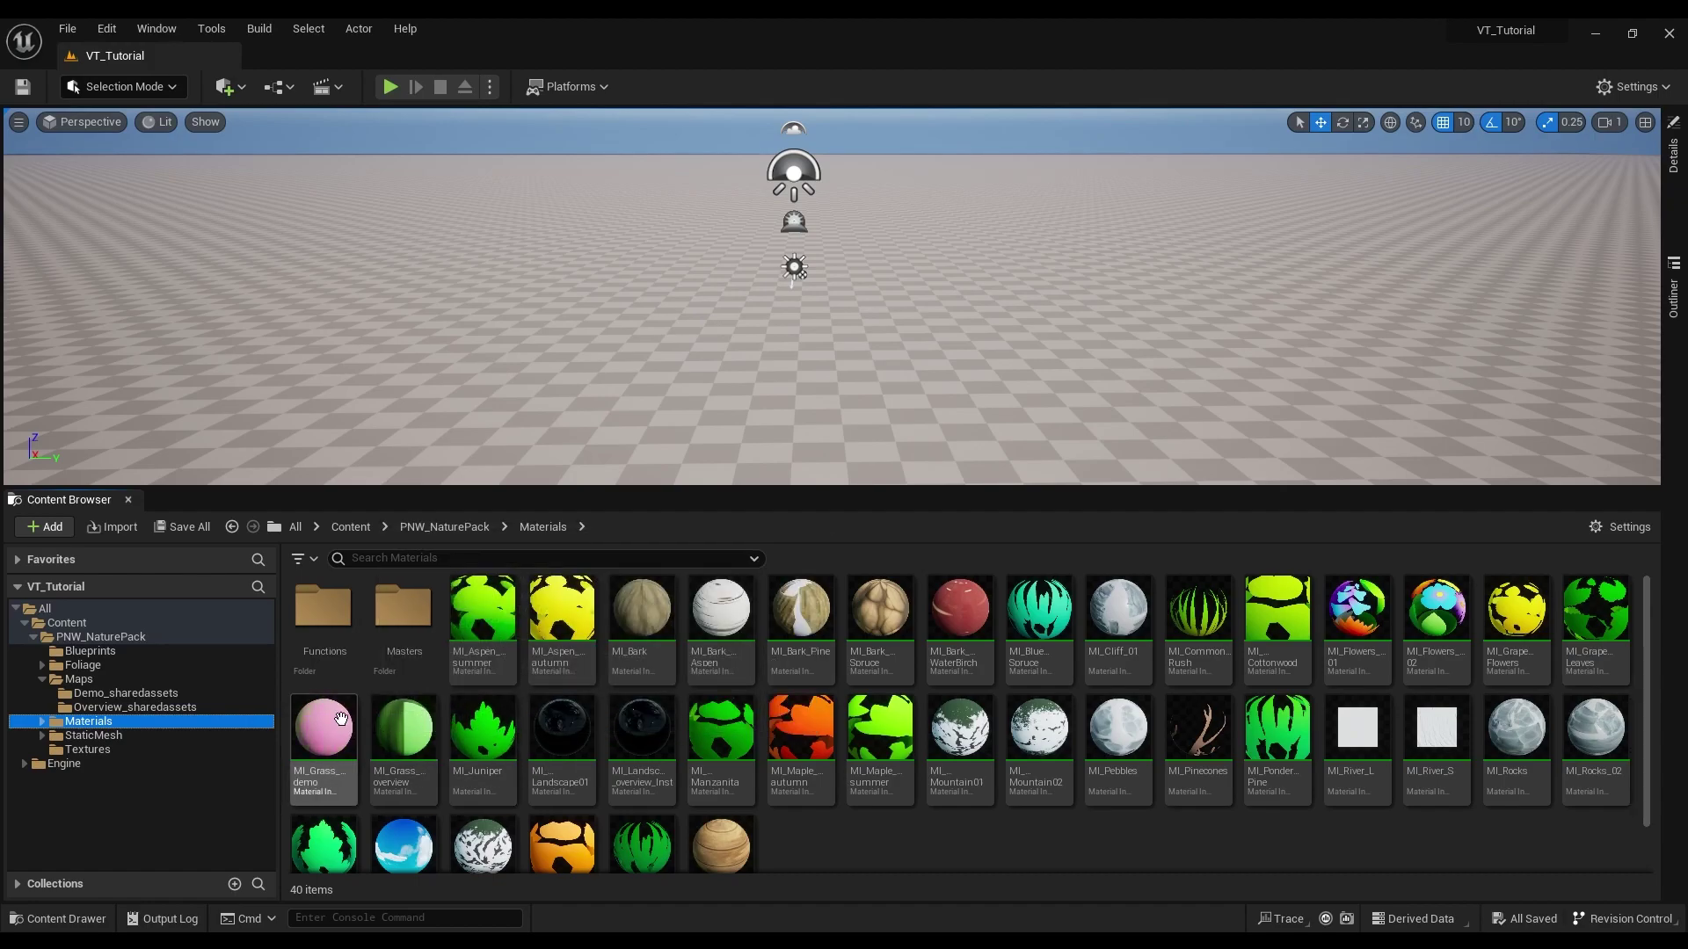
mouse_move(317, 741)
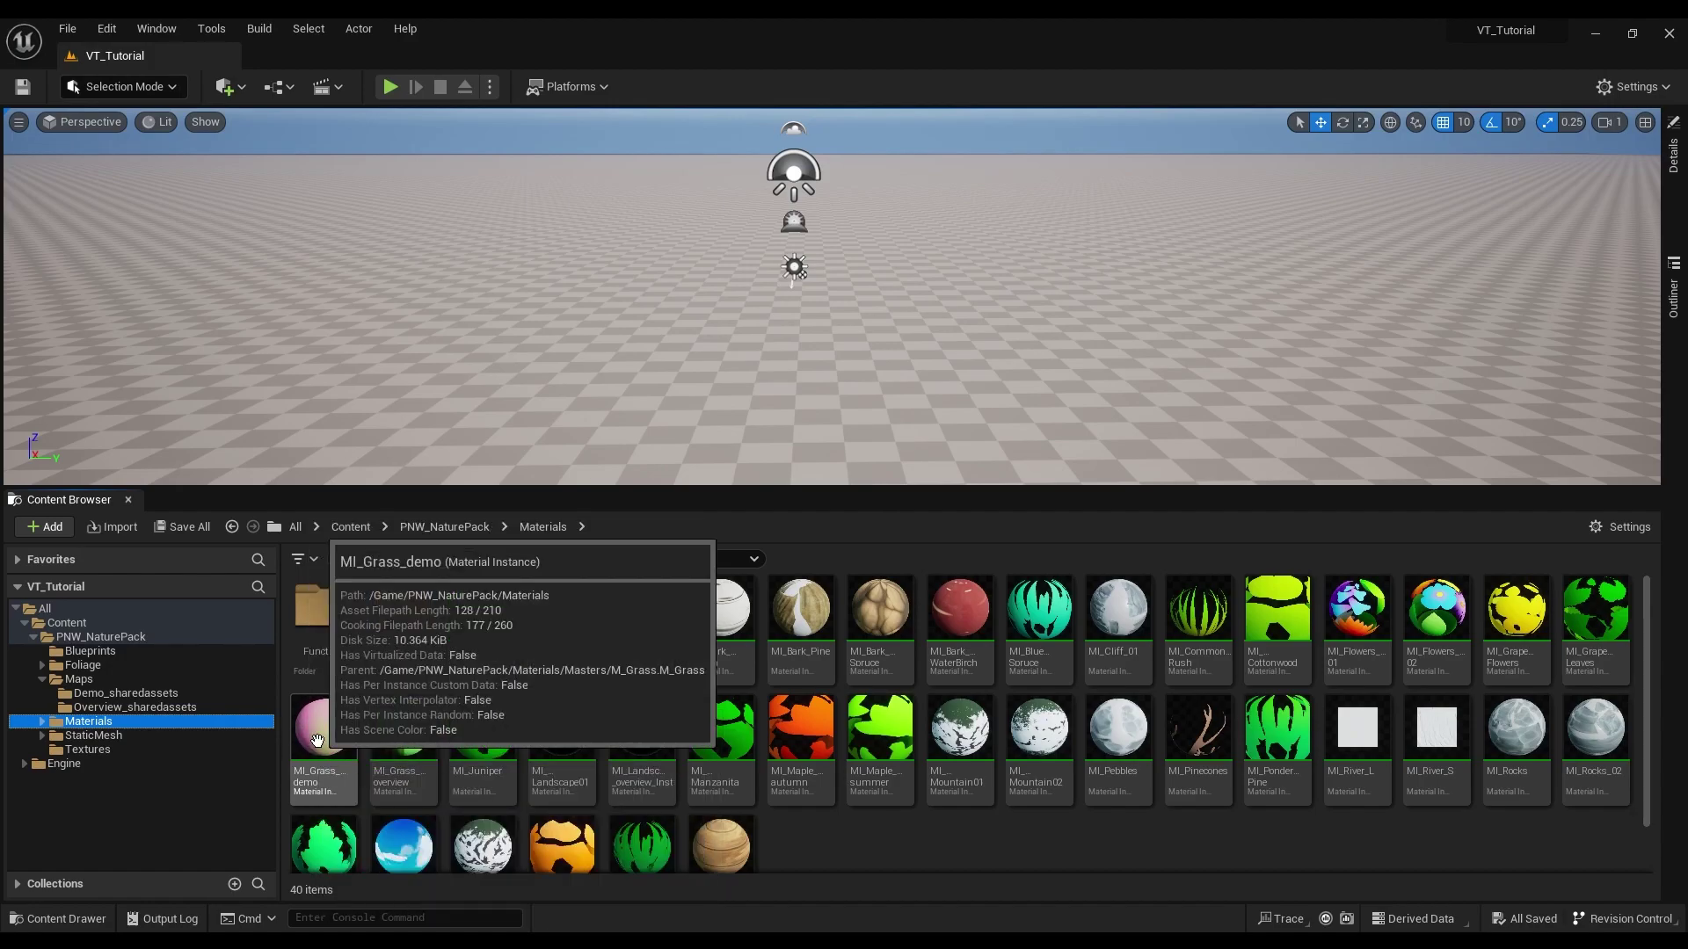
mouse_move(389, 767)
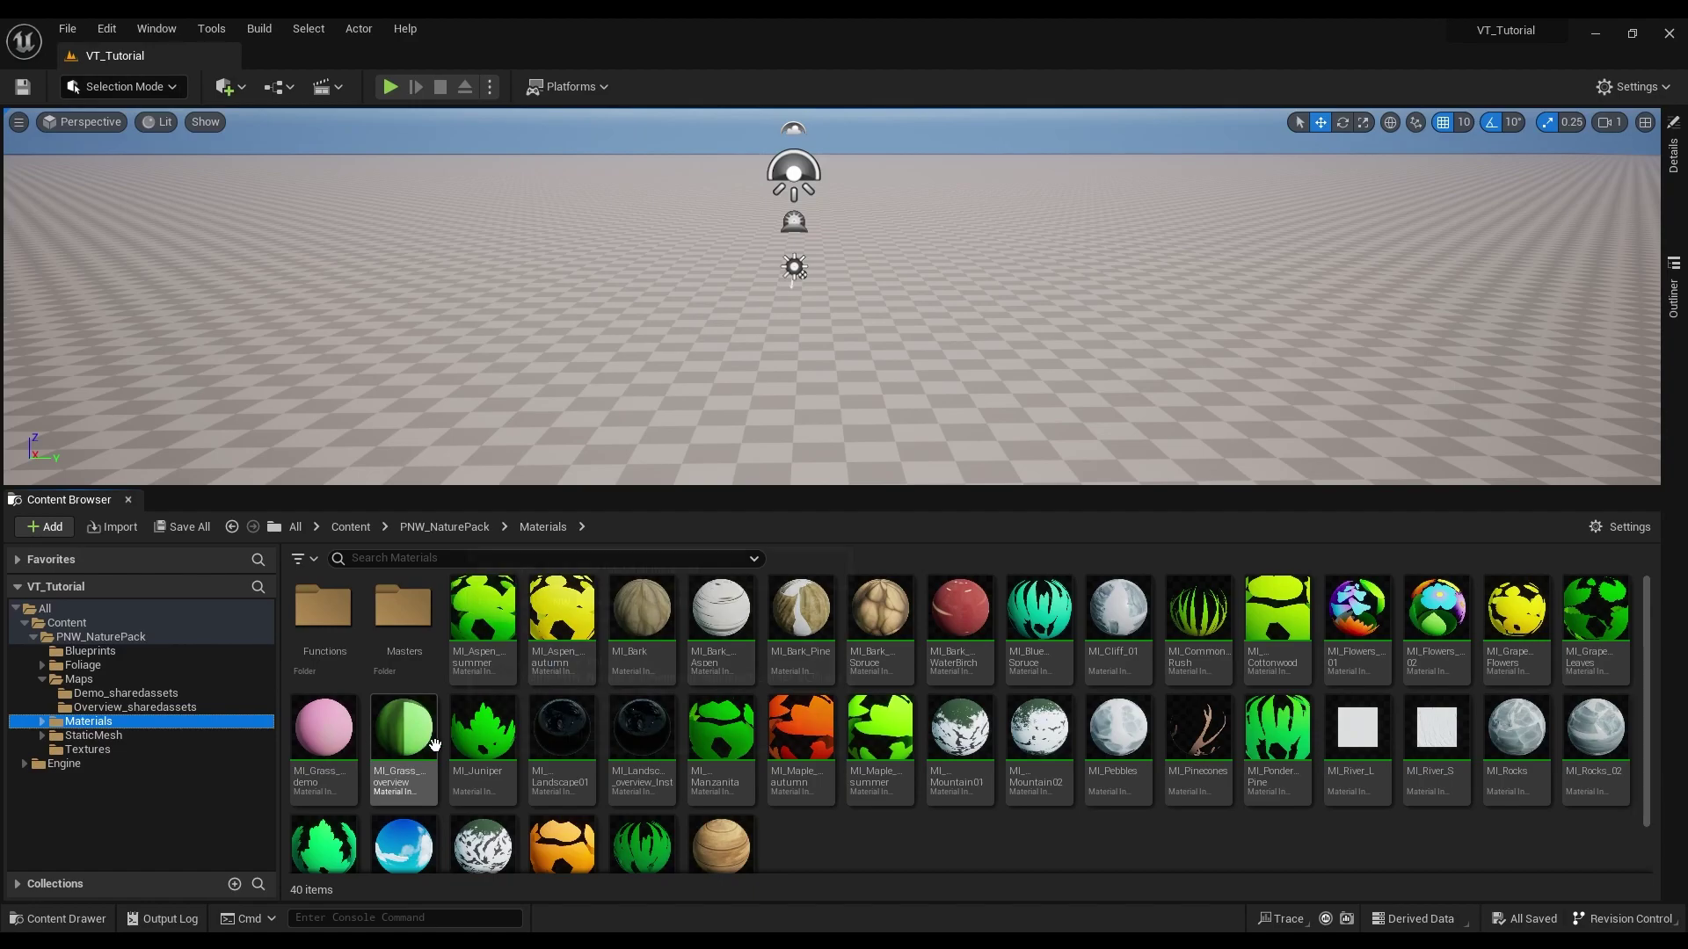
mouse_move(434, 746)
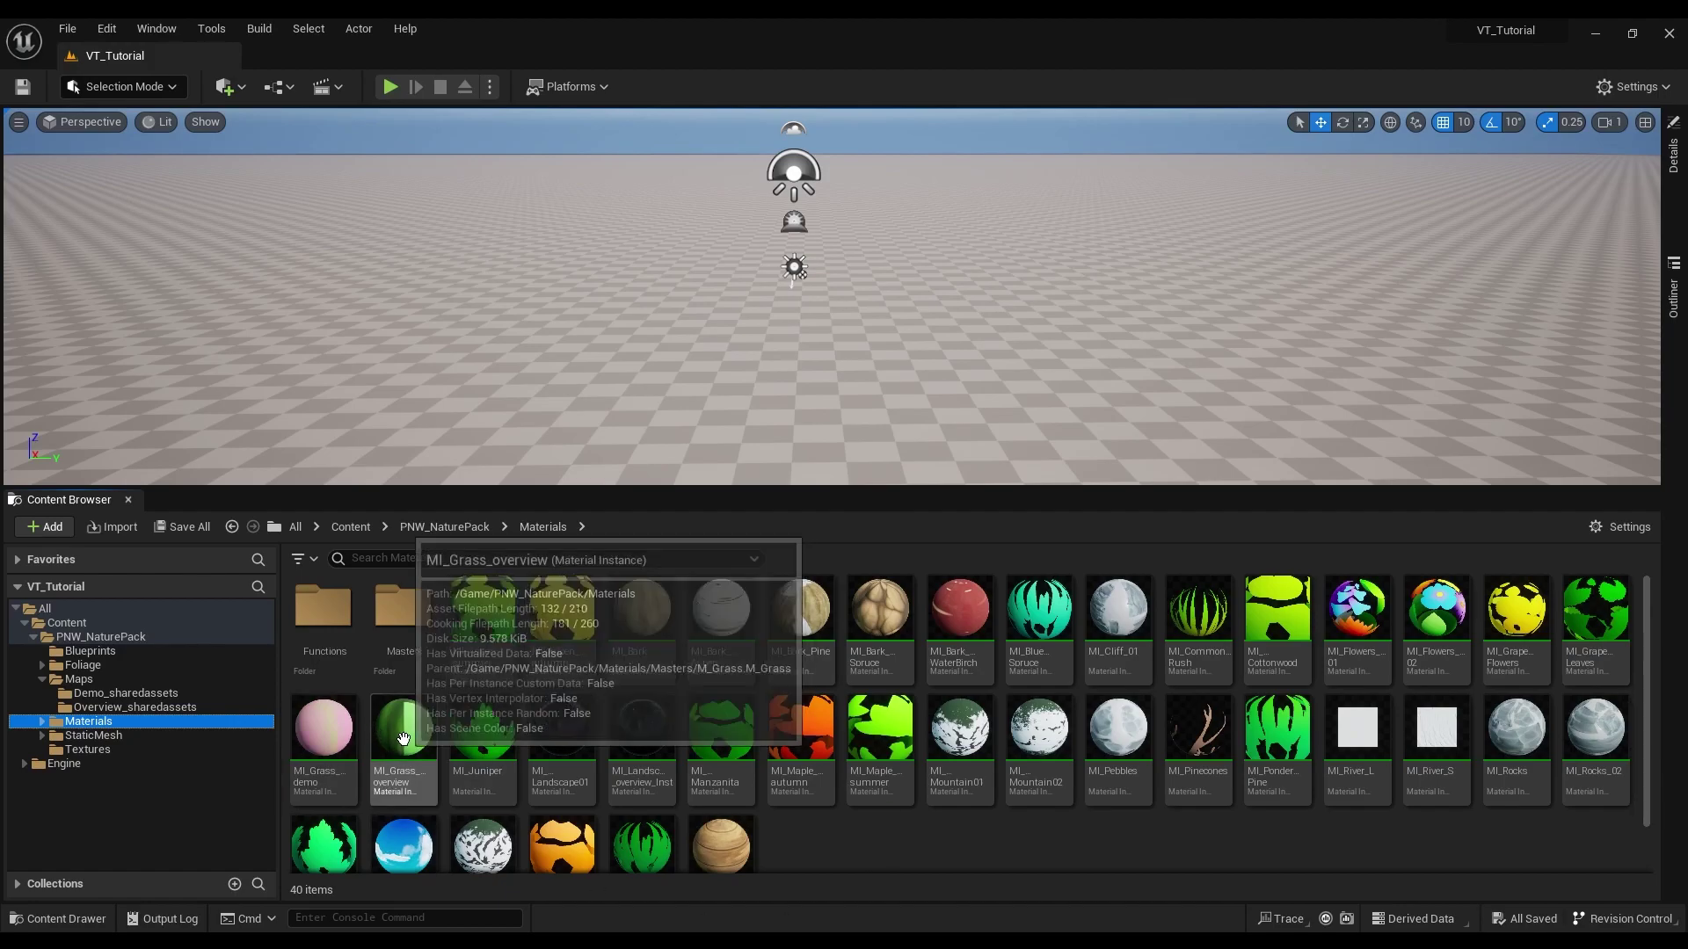
left_click(323, 730)
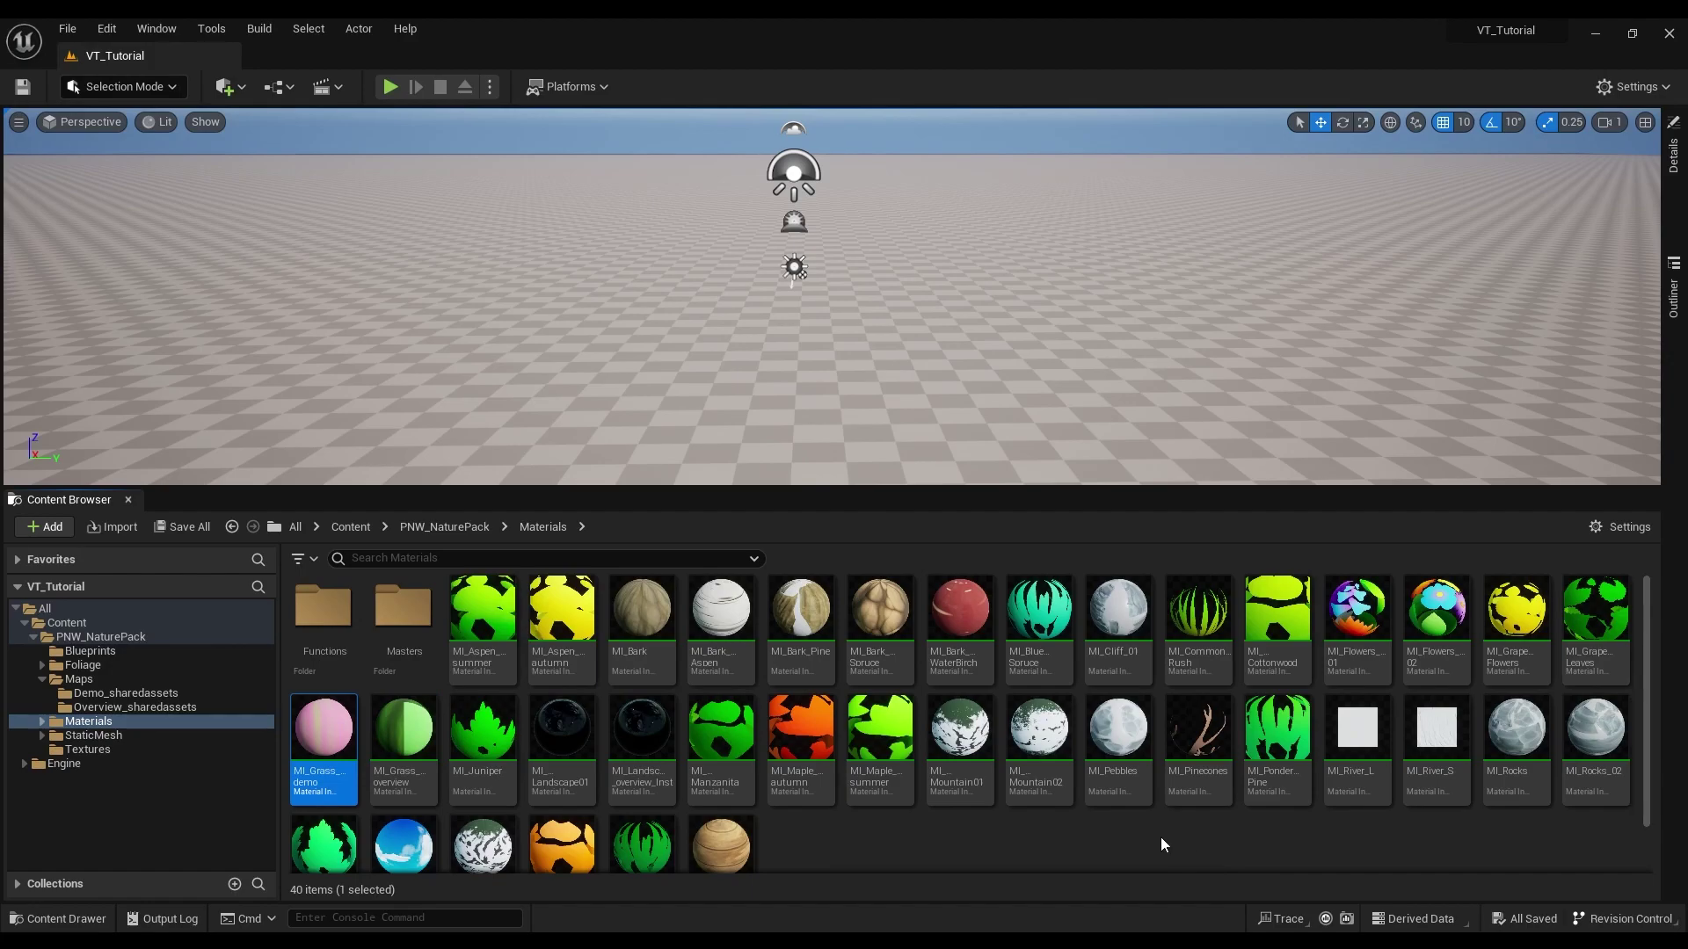
key("ctrl+d")
key("End")
key("BackSpace")
key("BackSpace")
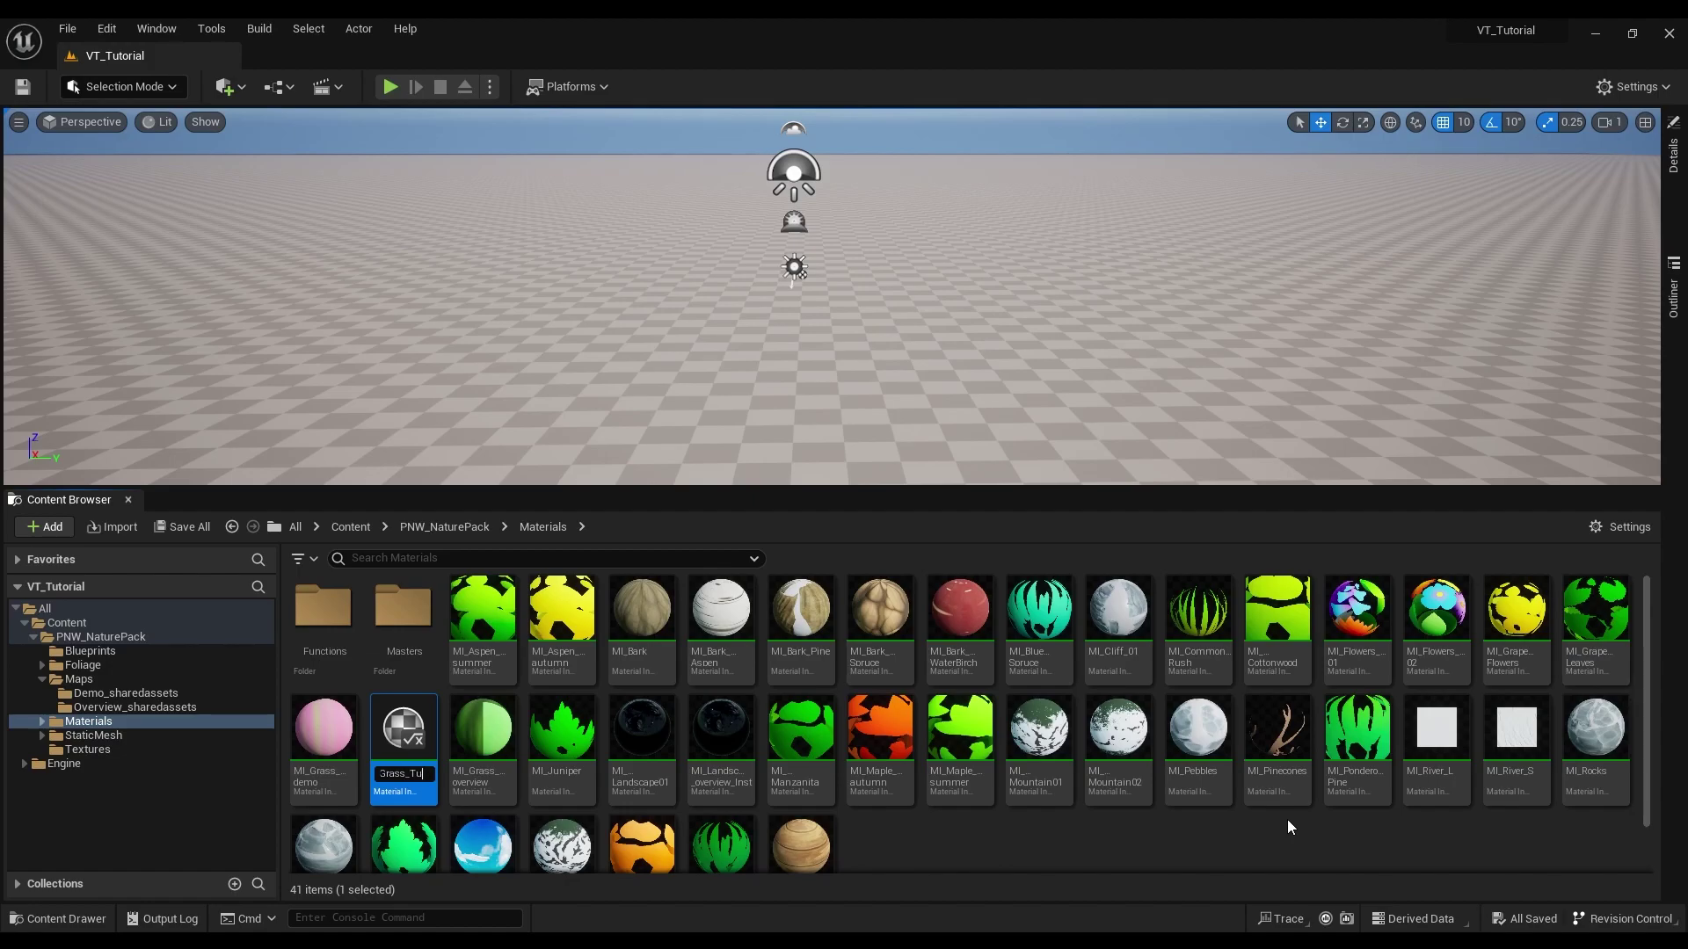
type("Tutorial")
key("Return")
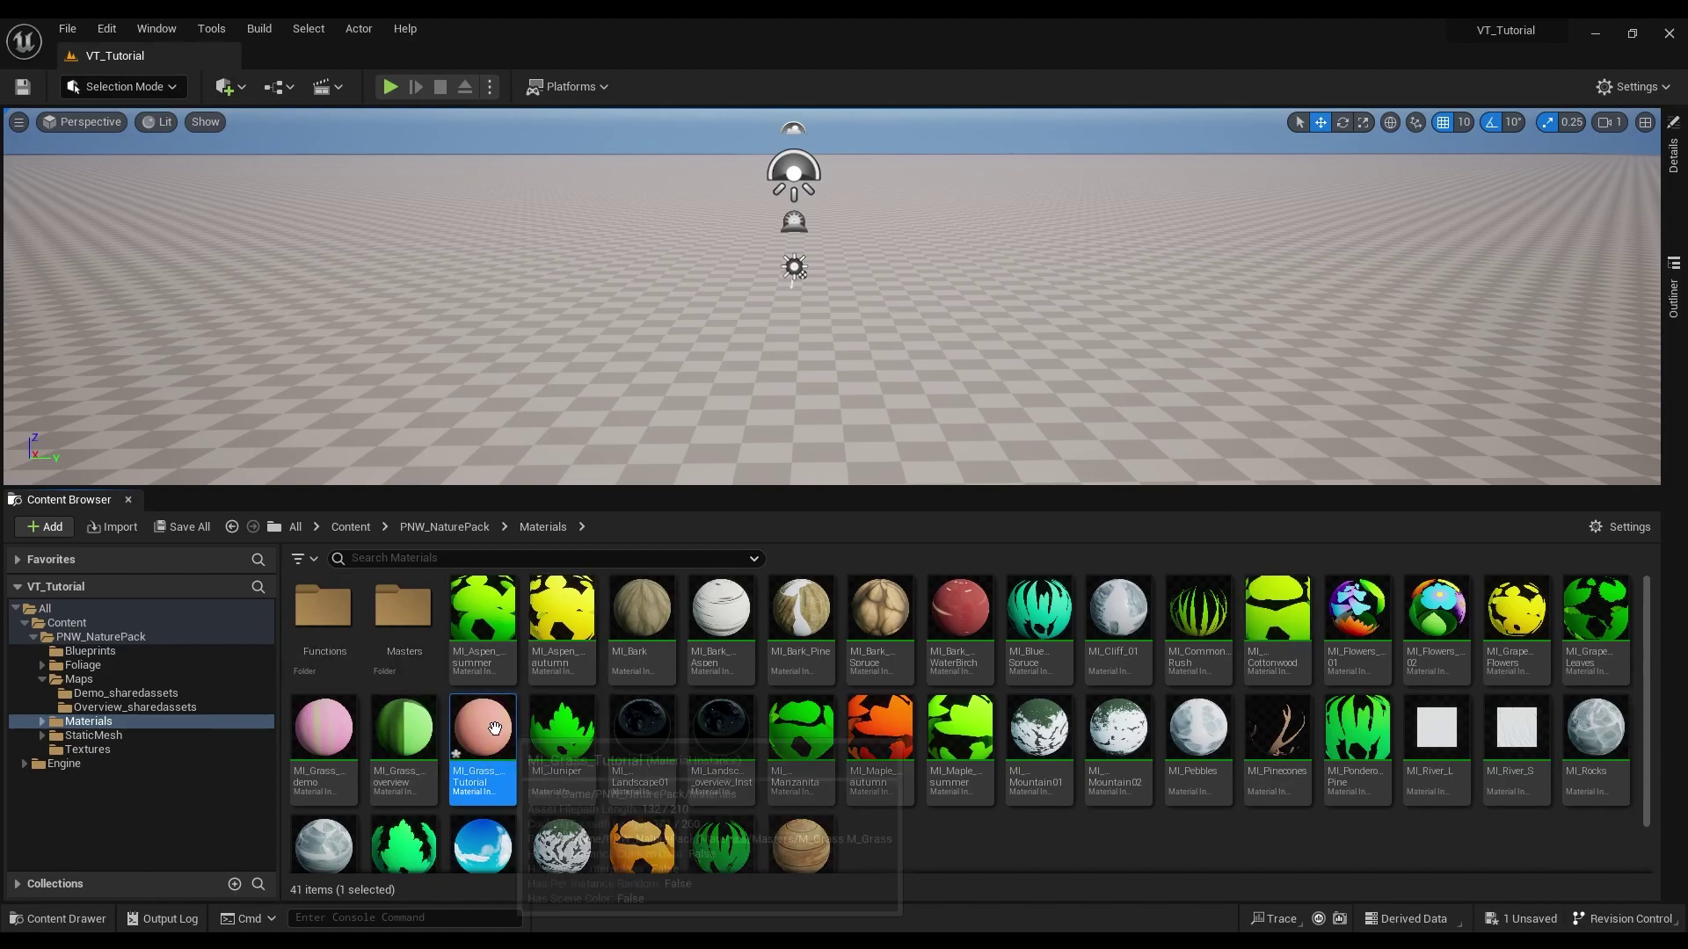
Step: Set MI_Grass_Tutorial's VirtualTexture parameter to RVT_Tutorial_Color, then save and close the material instance
key("Return")
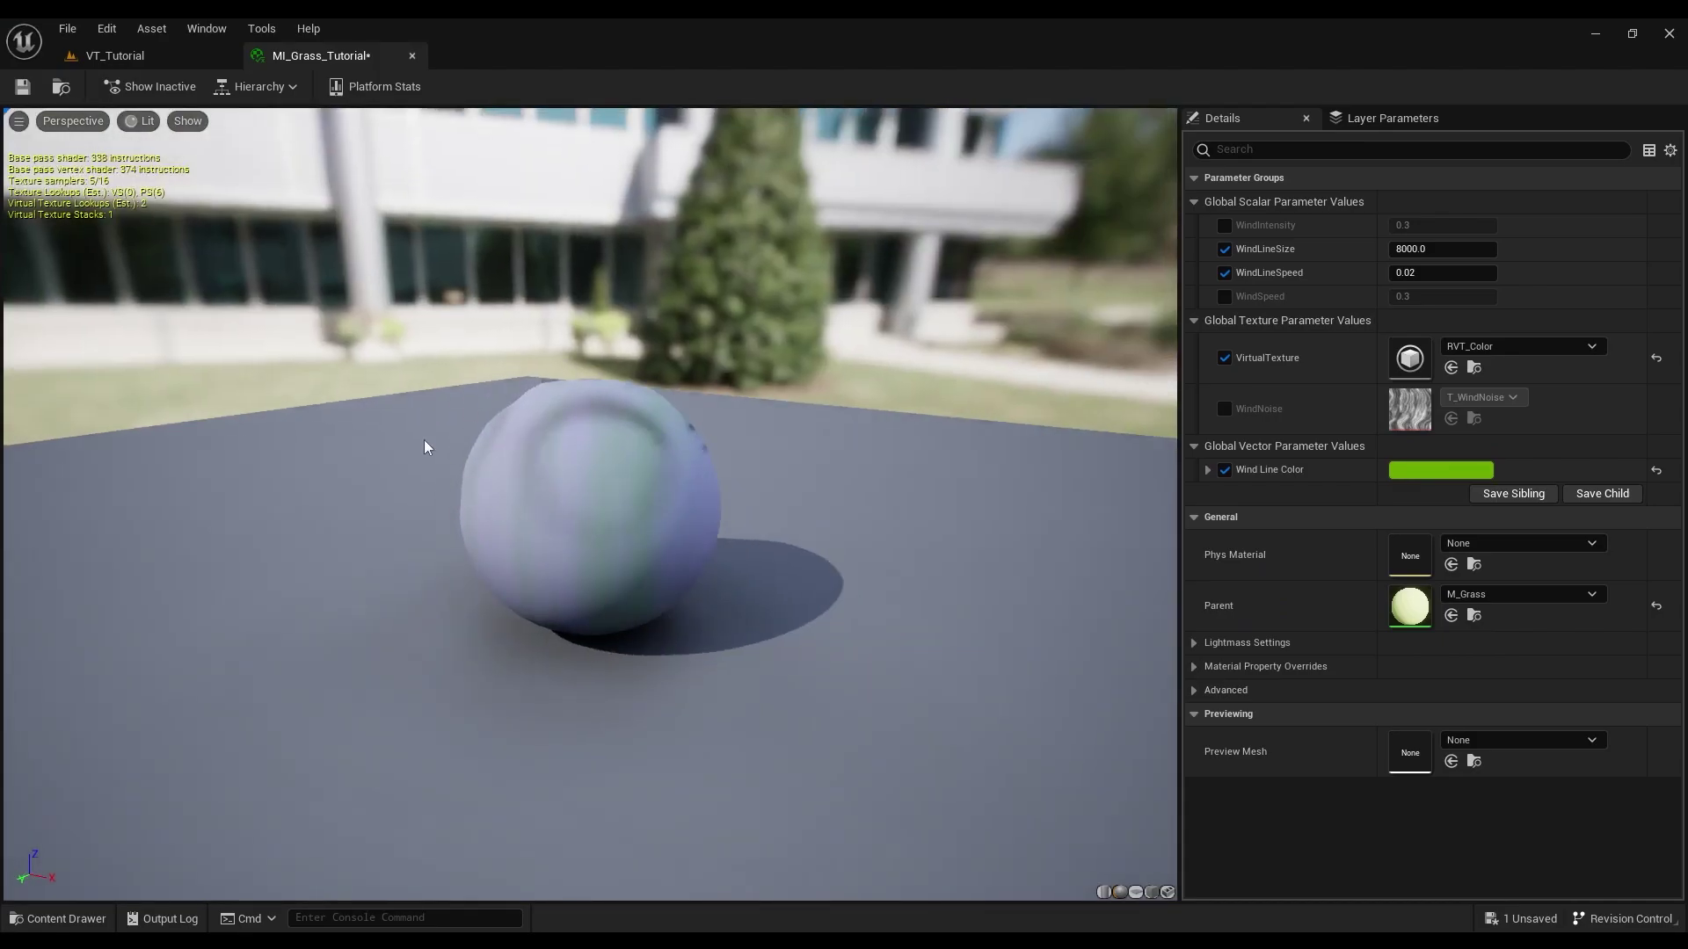
left_click_drag(689, 425, 501, 490)
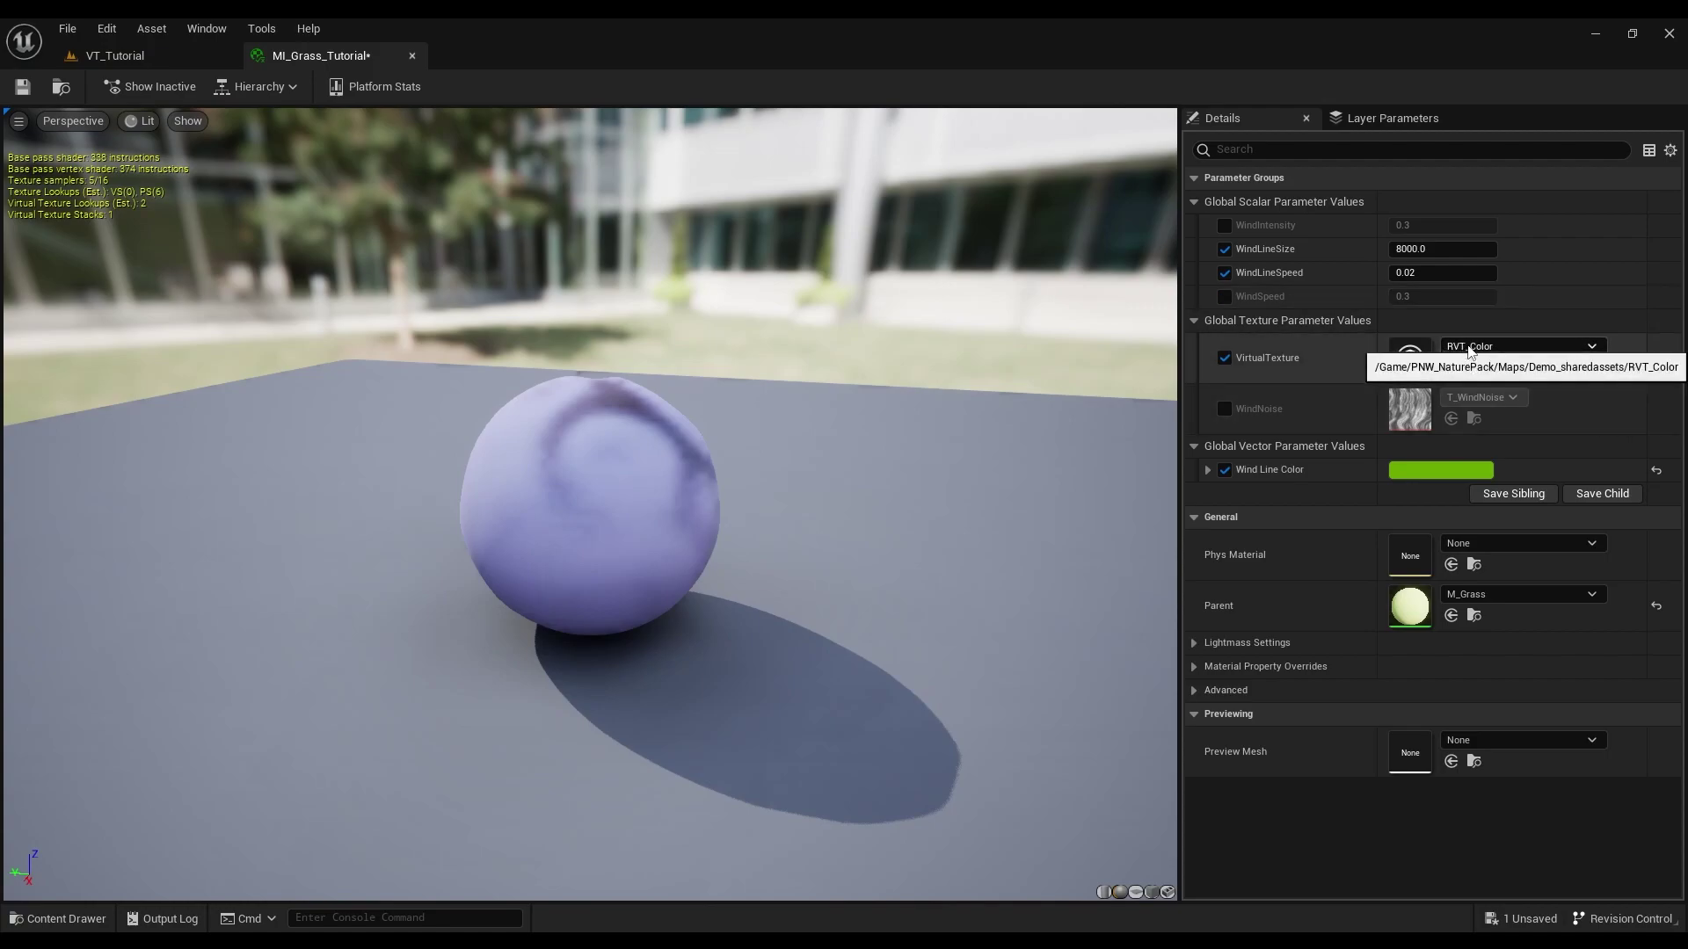
left_click(1500, 349)
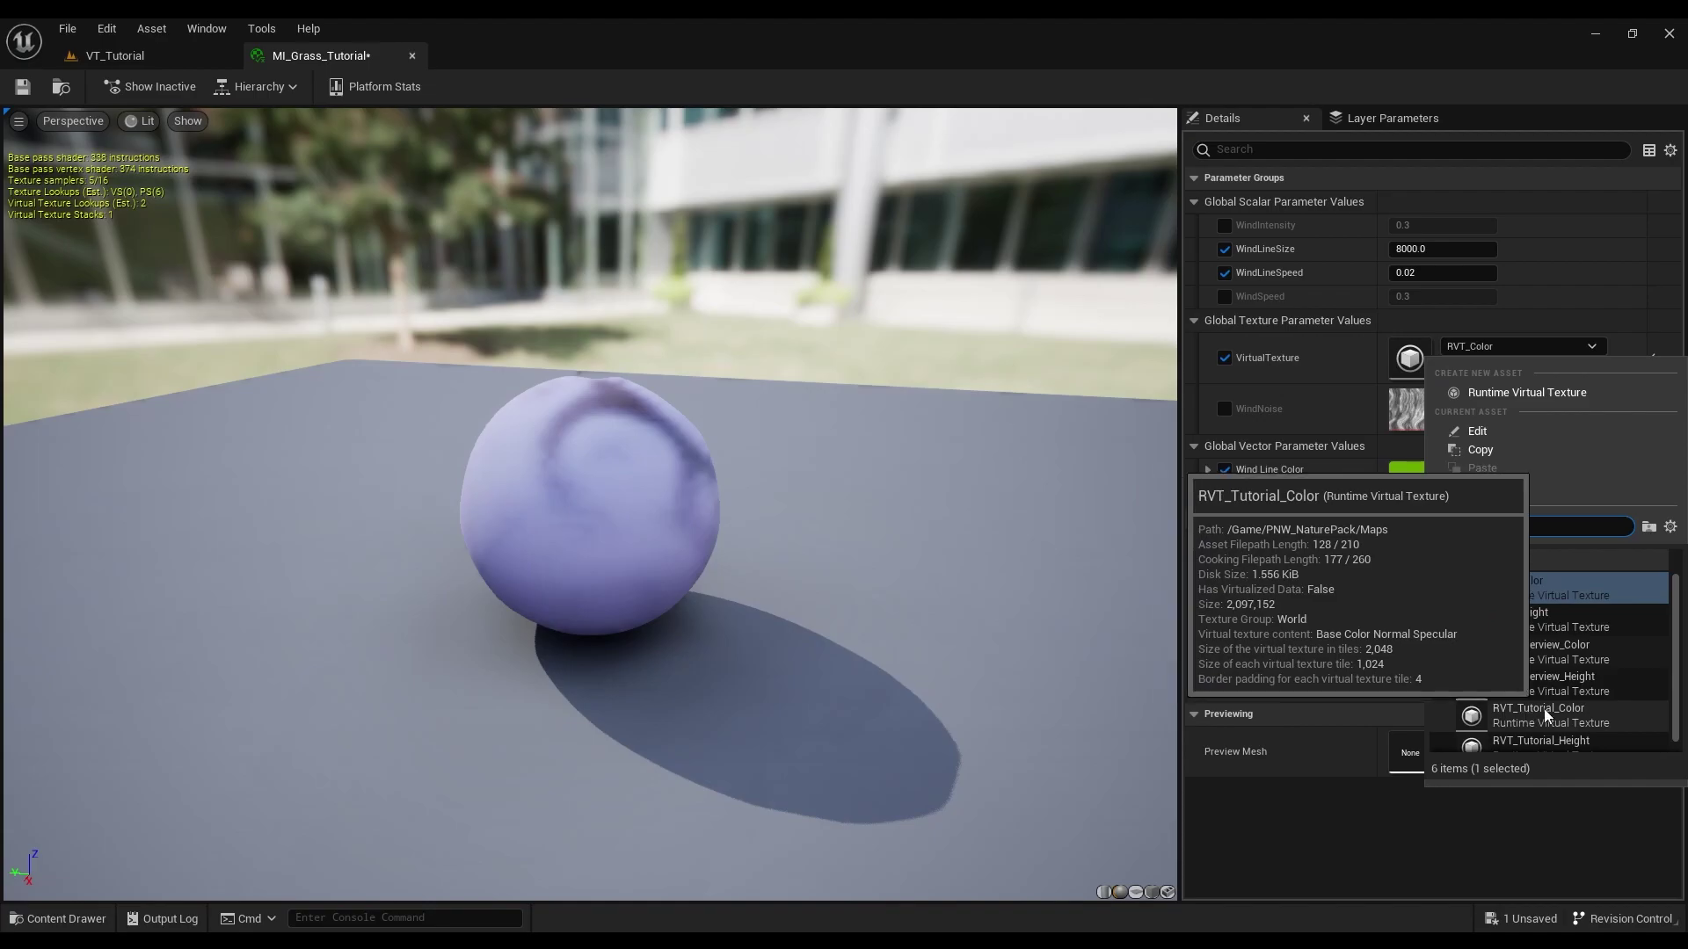
left_click(1527, 718)
left_click_drag(644, 549, 662, 560)
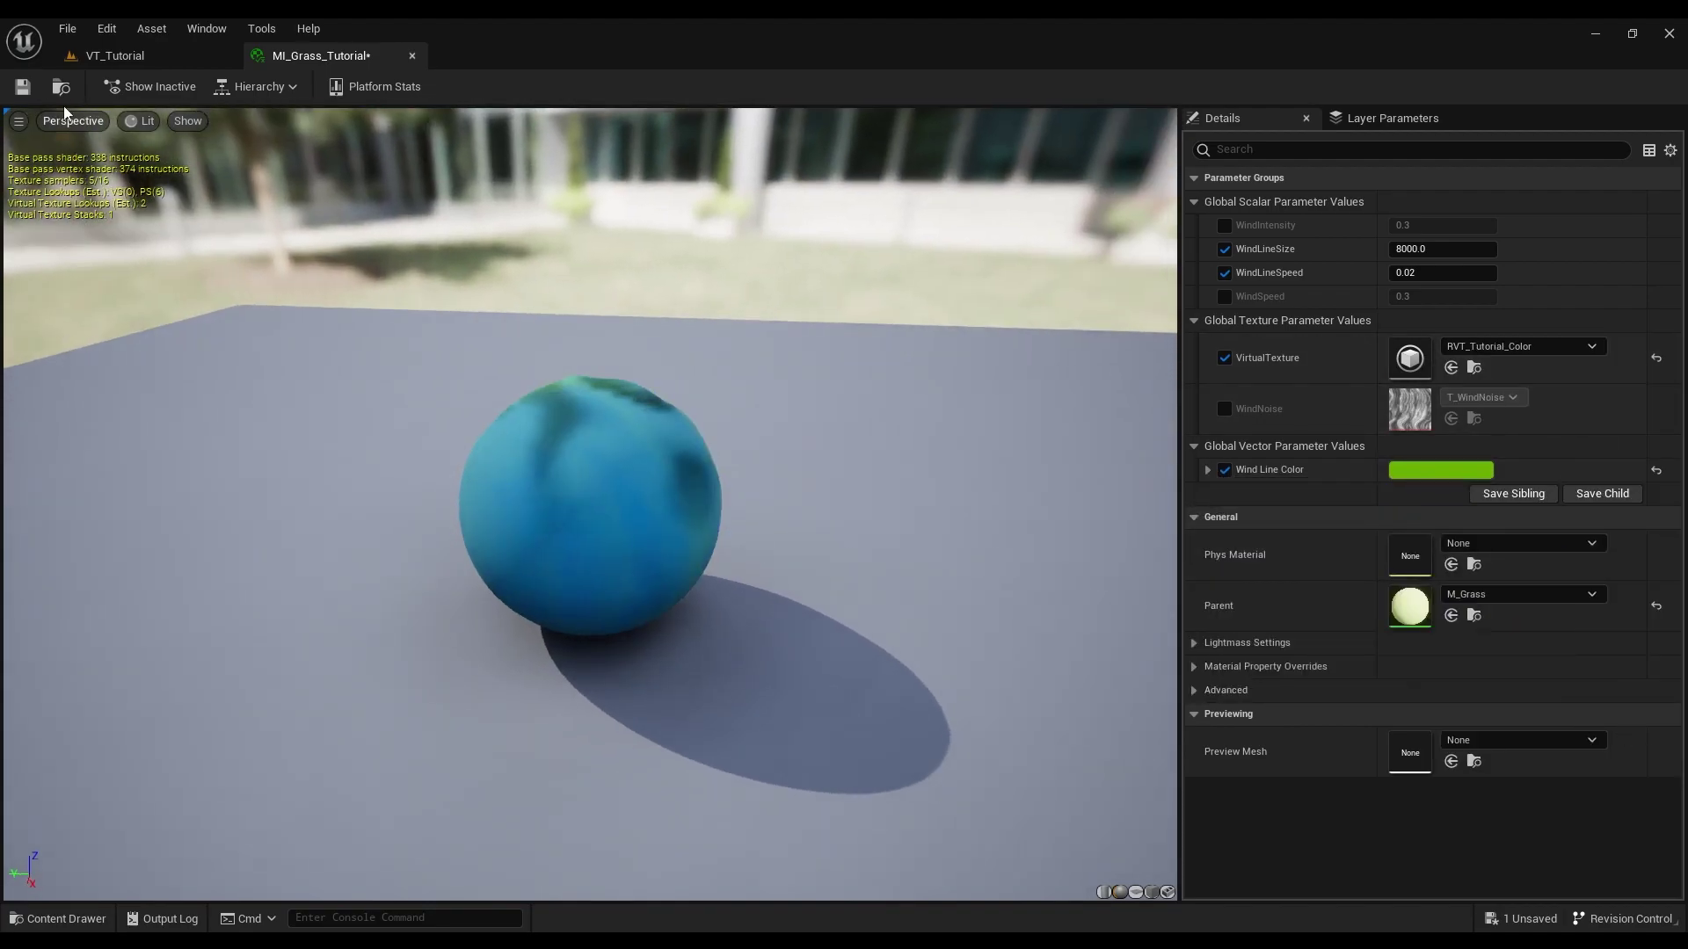
left_click(22, 86)
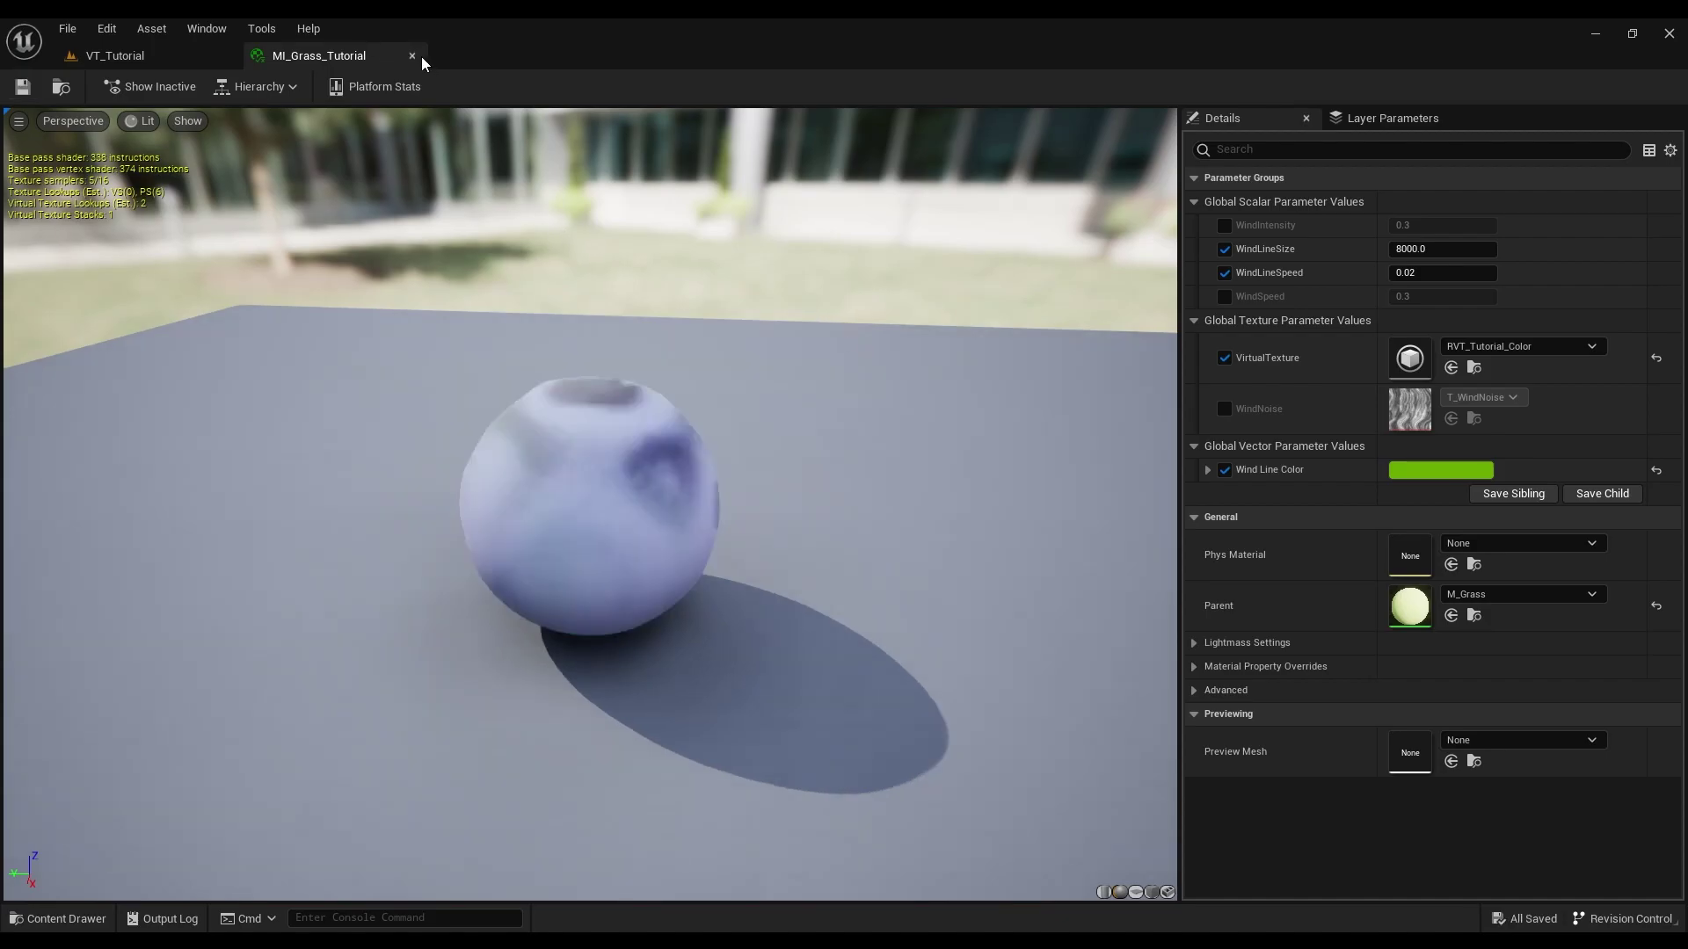
left_click(411, 55)
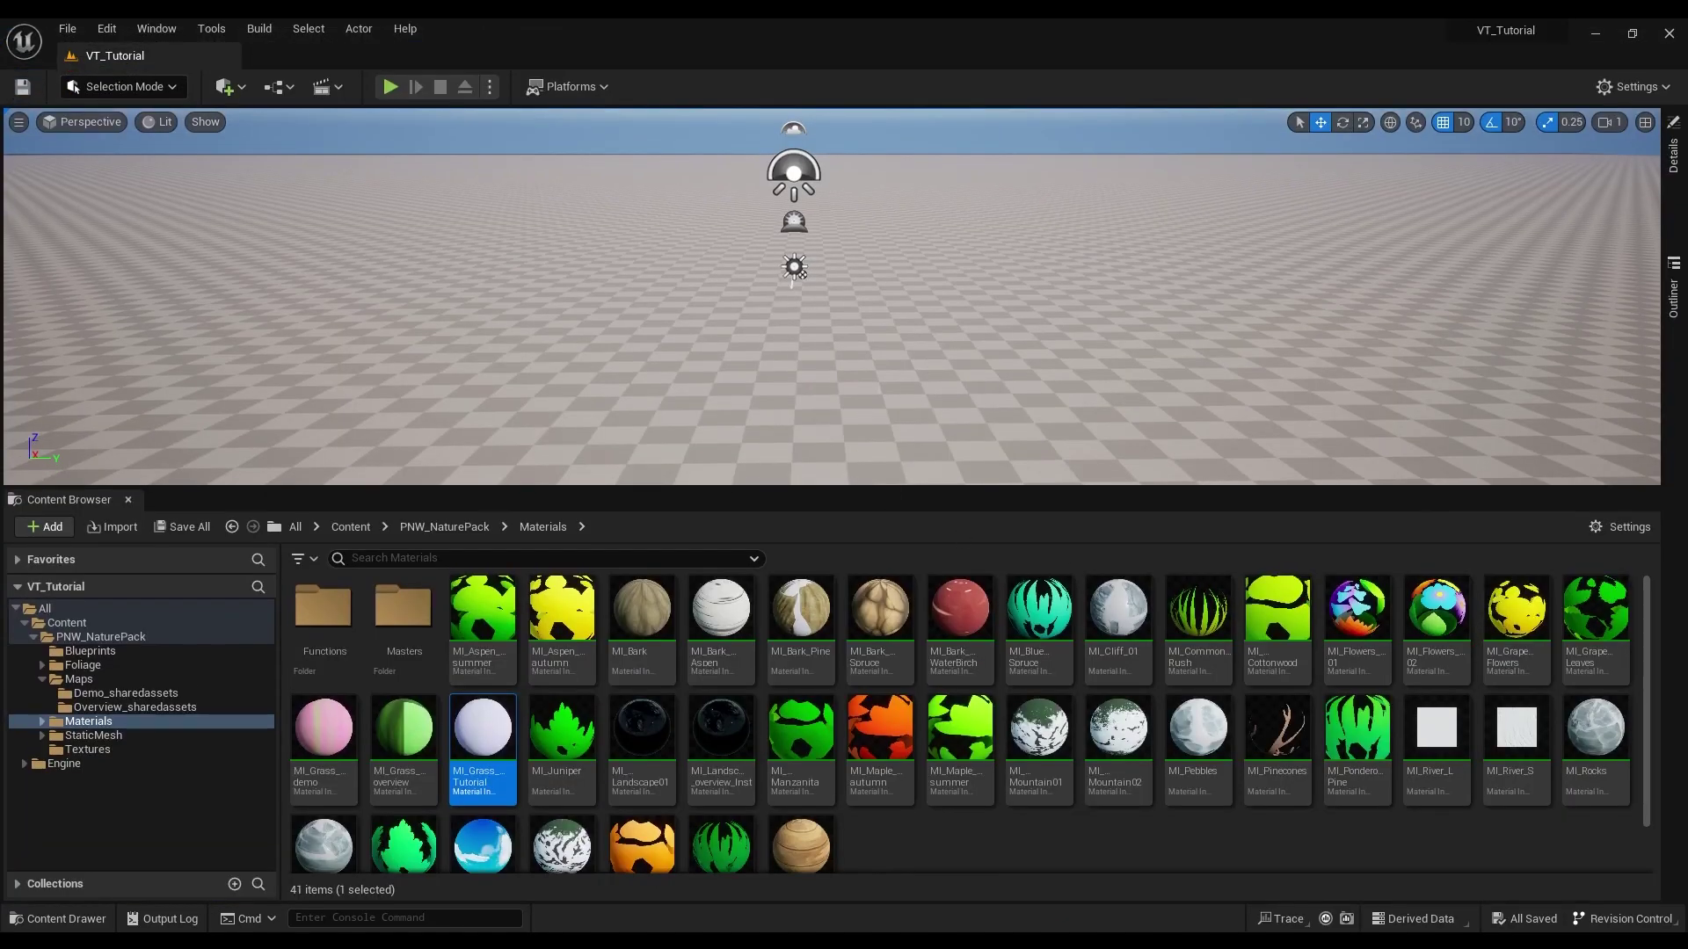
double_click(403, 611)
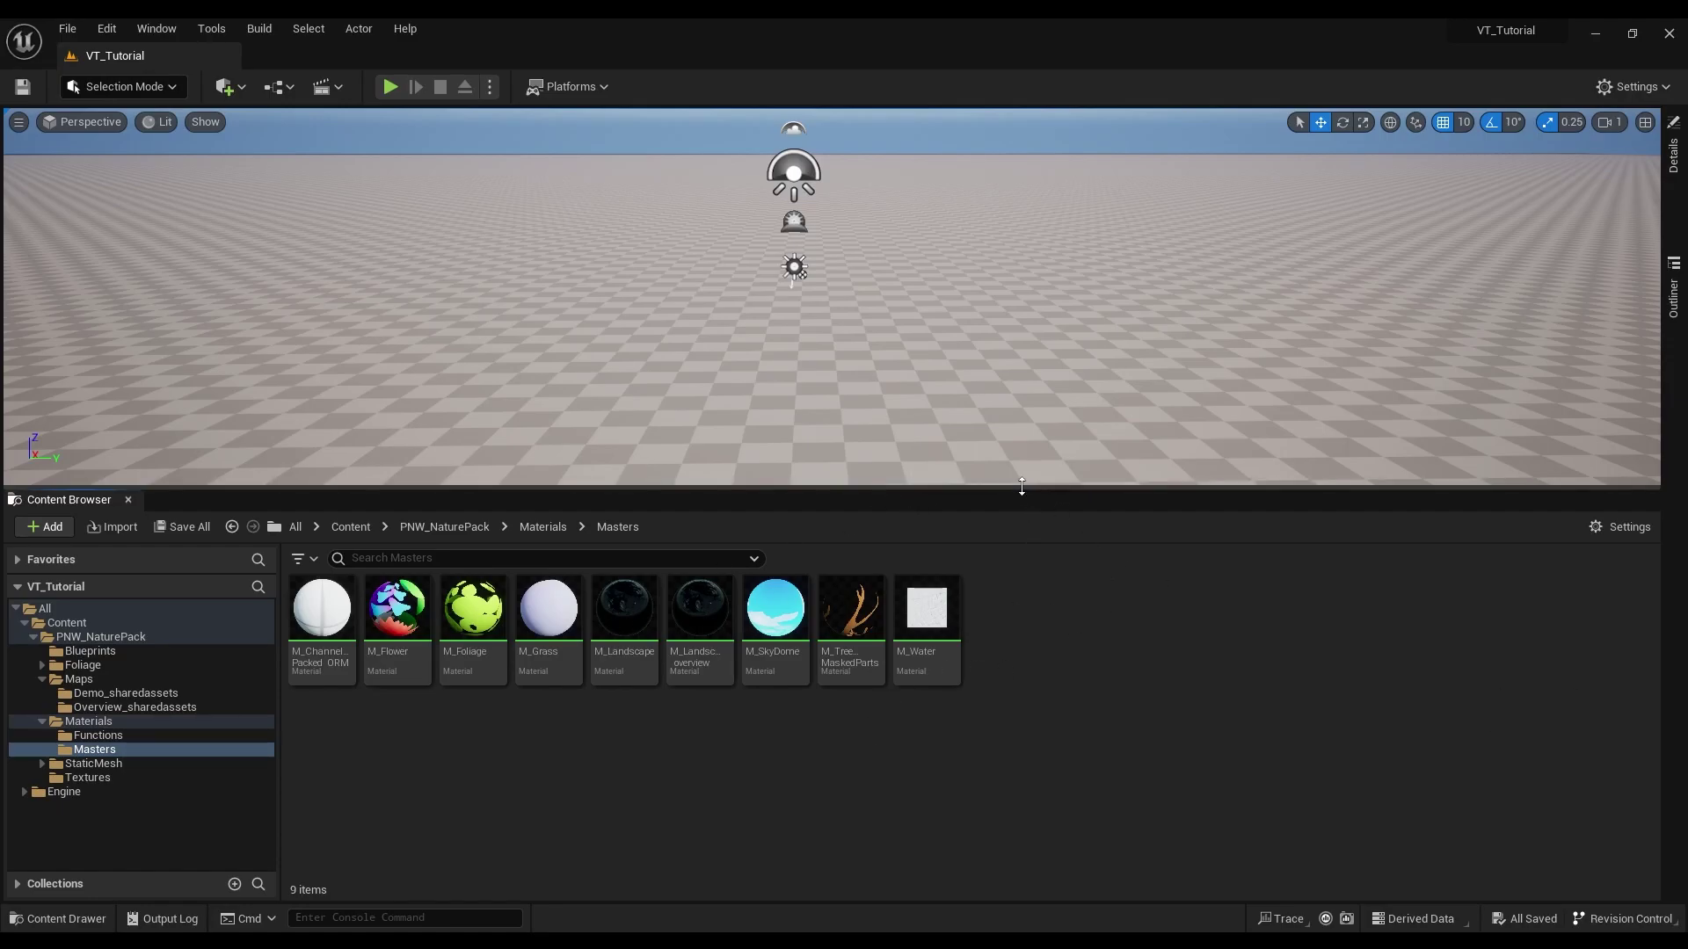
left_click(76, 681)
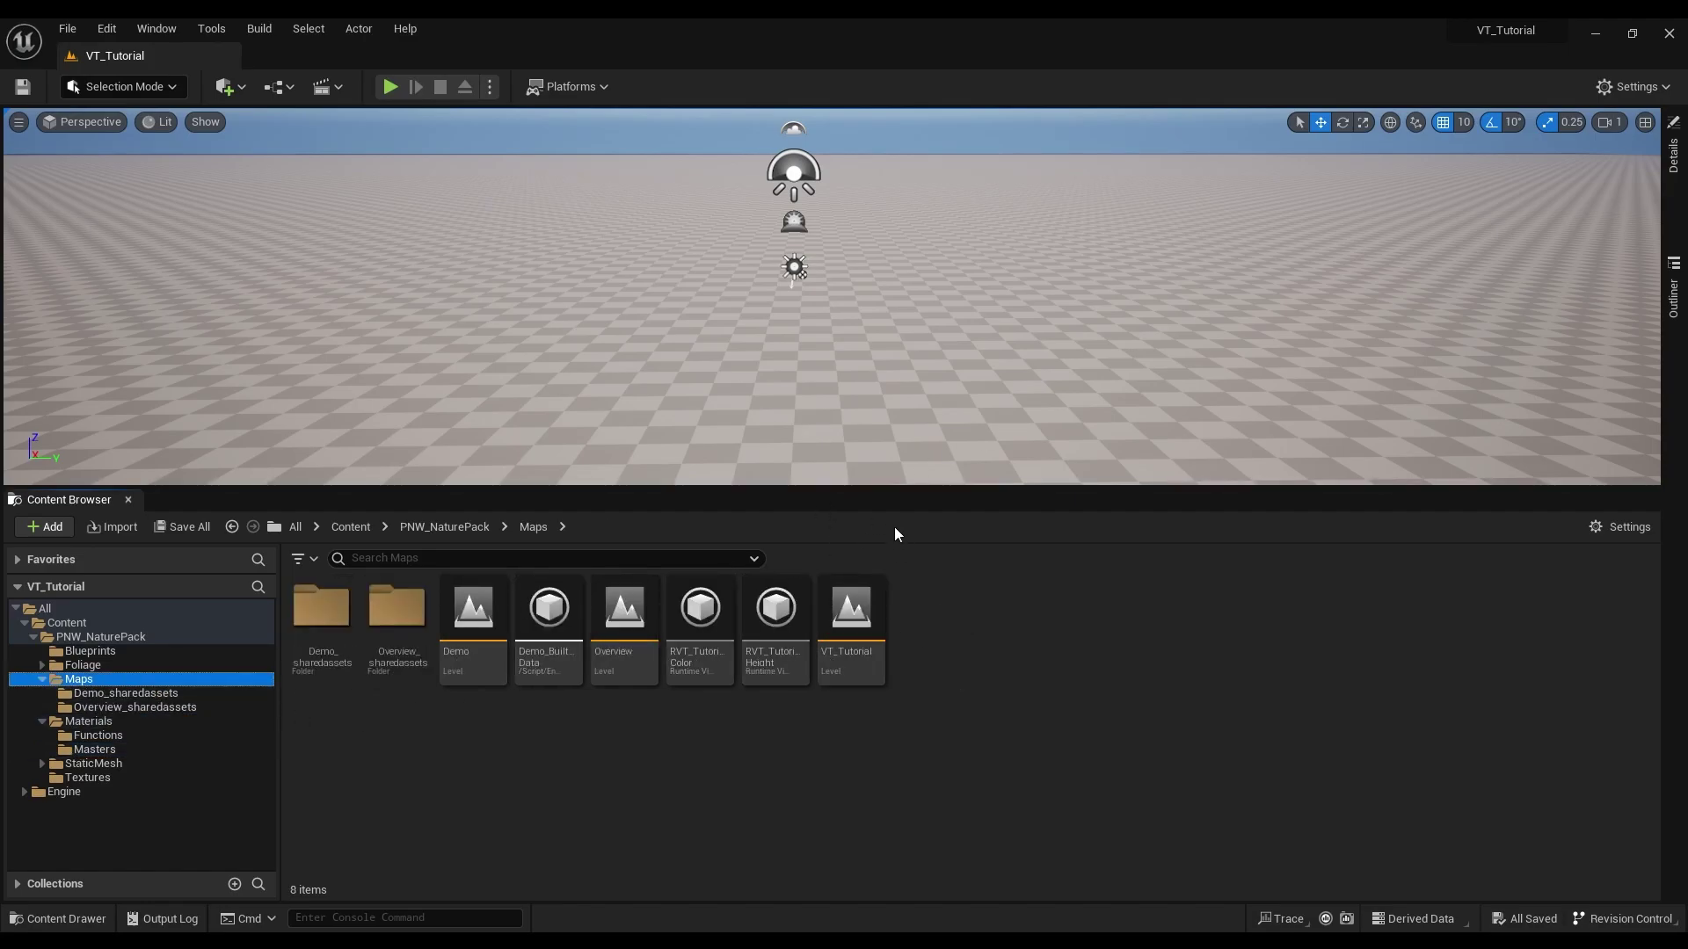
left_click_drag(893, 488, 907, 574)
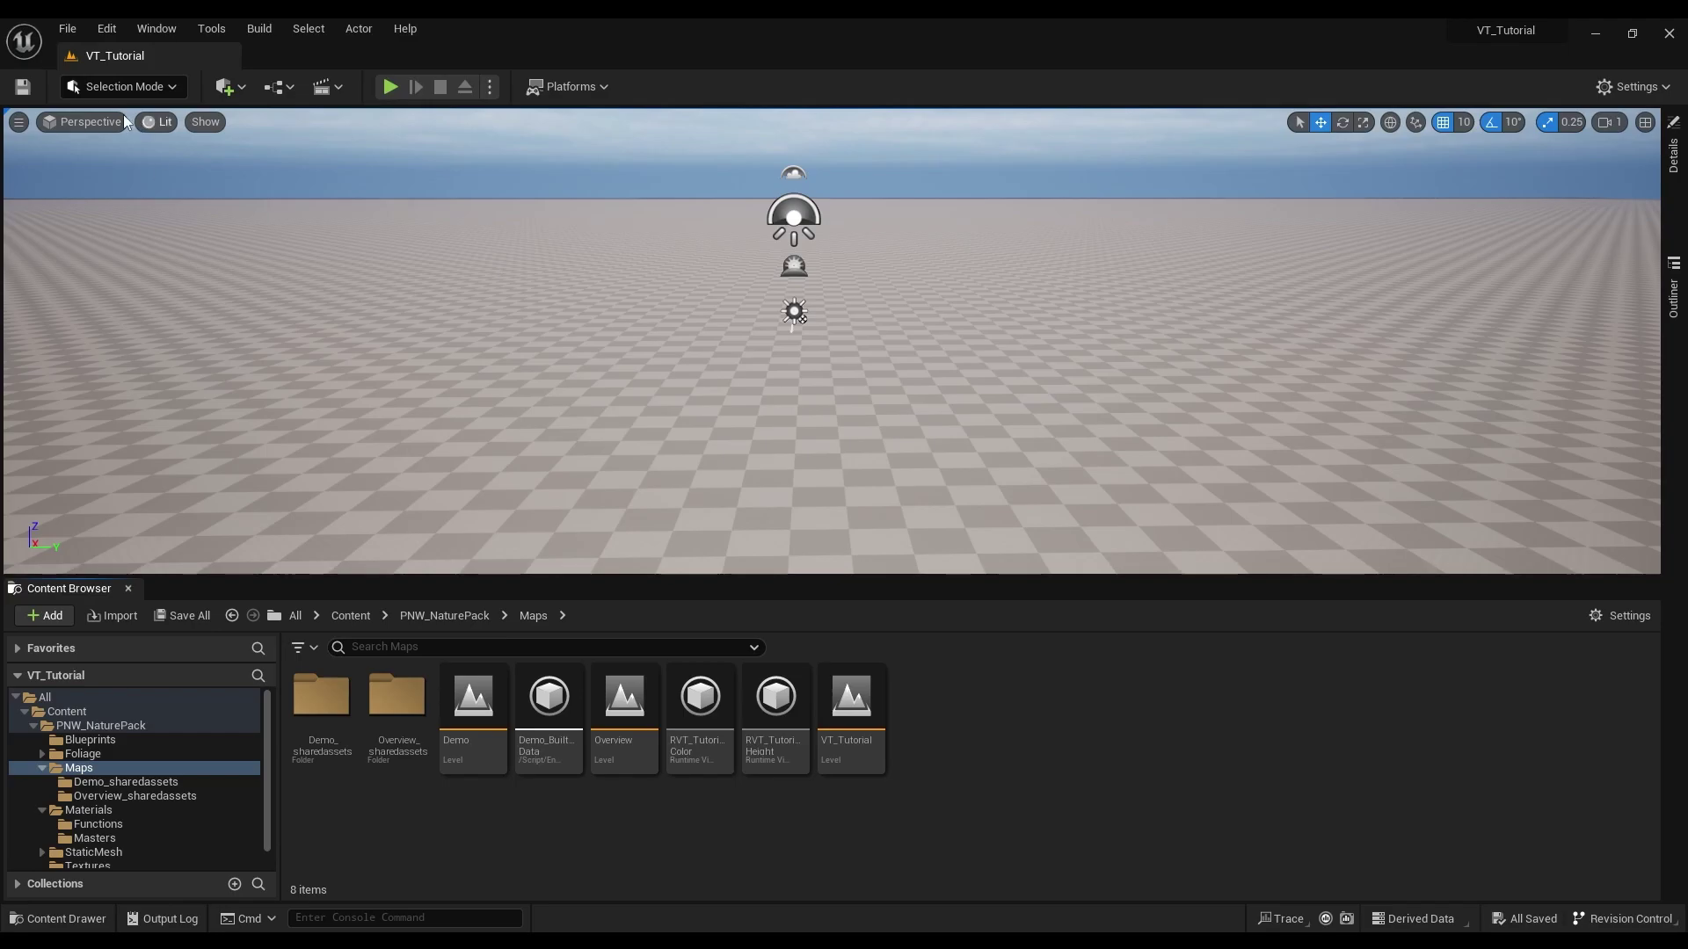
left_click(123, 86)
left_click(114, 154)
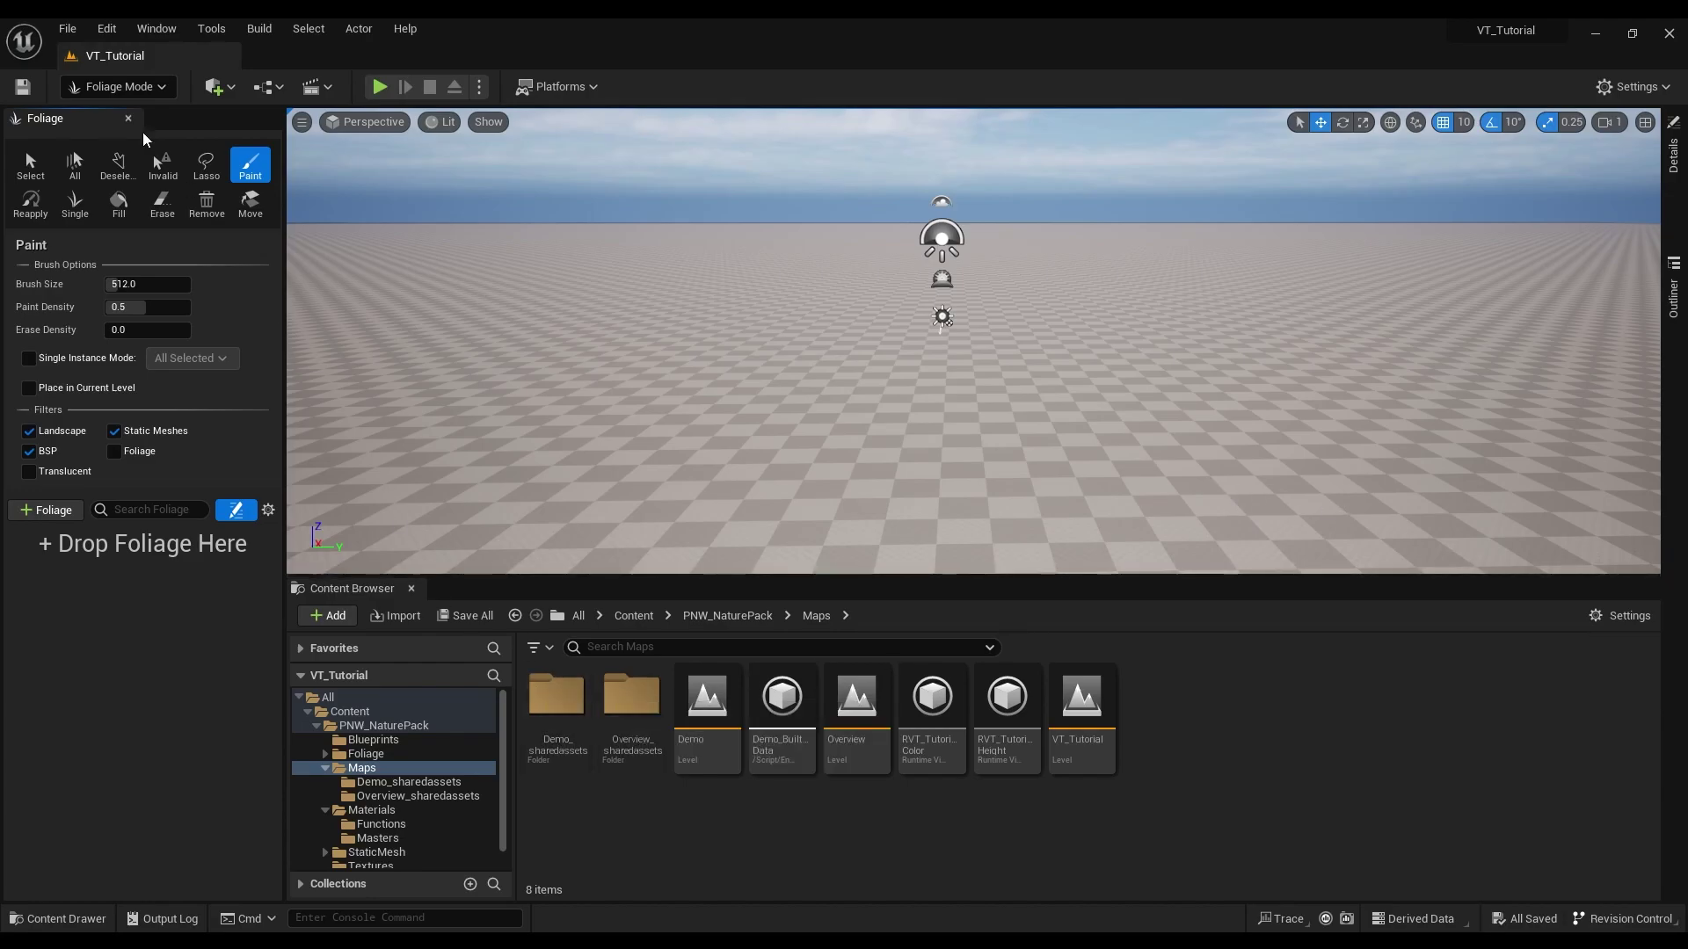
left_click(114, 87)
left_click(119, 114)
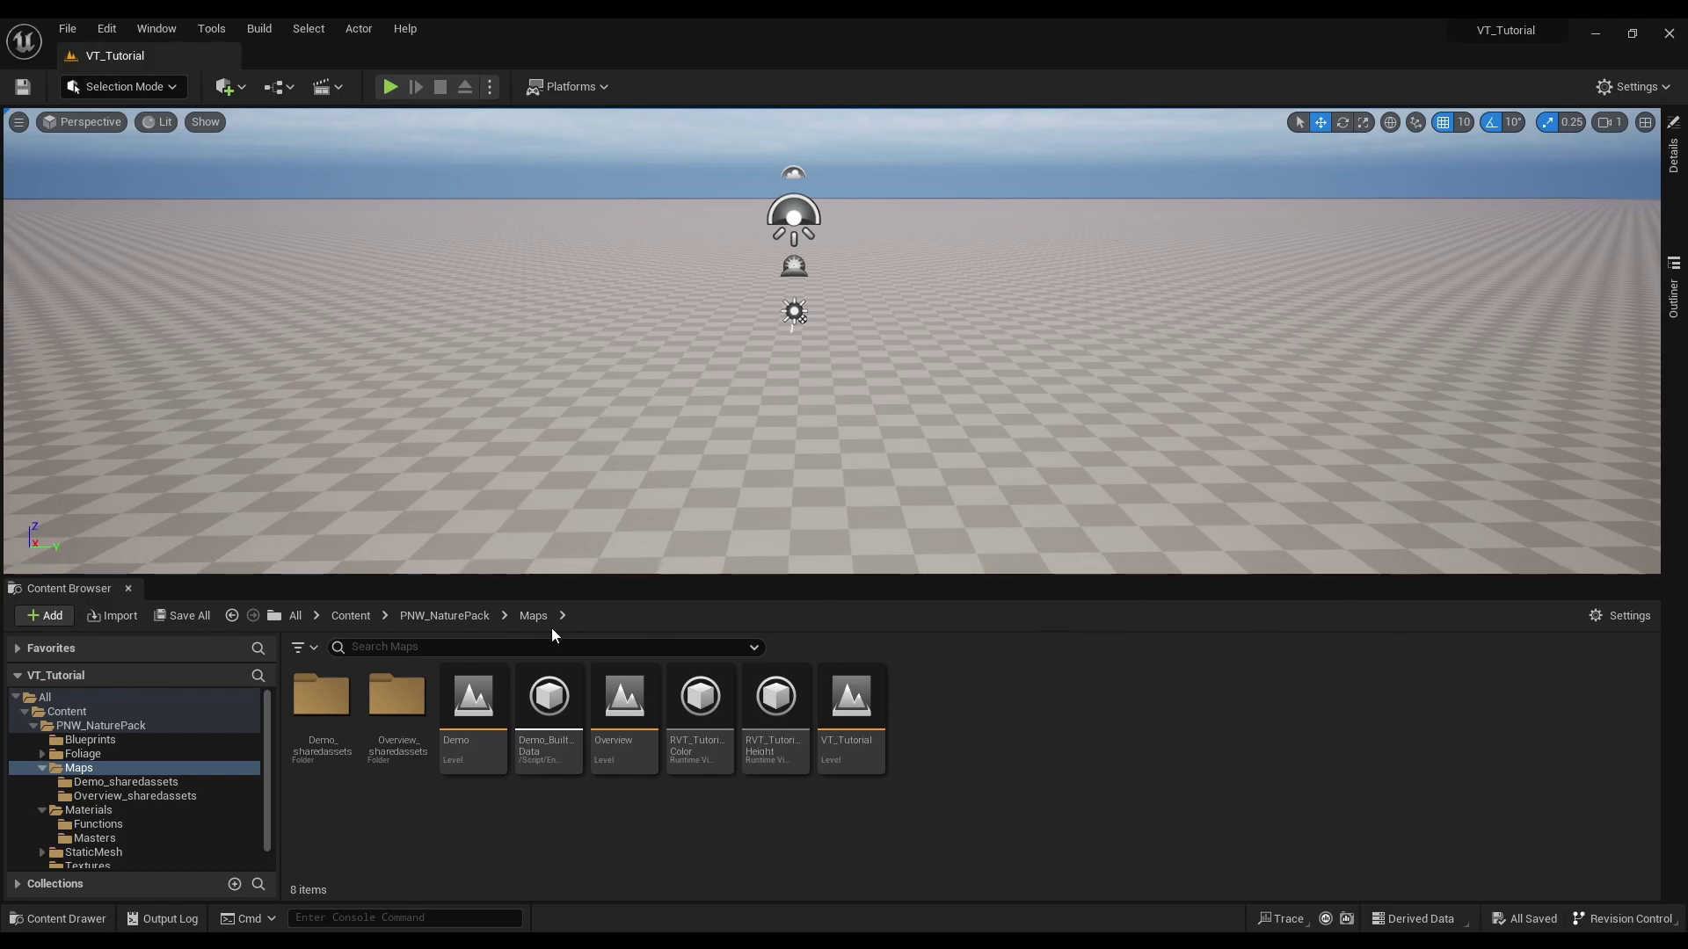
Step: Open LGT_Grass01 from the nature pack's Foliage folder and examine the settings of its first grass variety
left_click(88, 754)
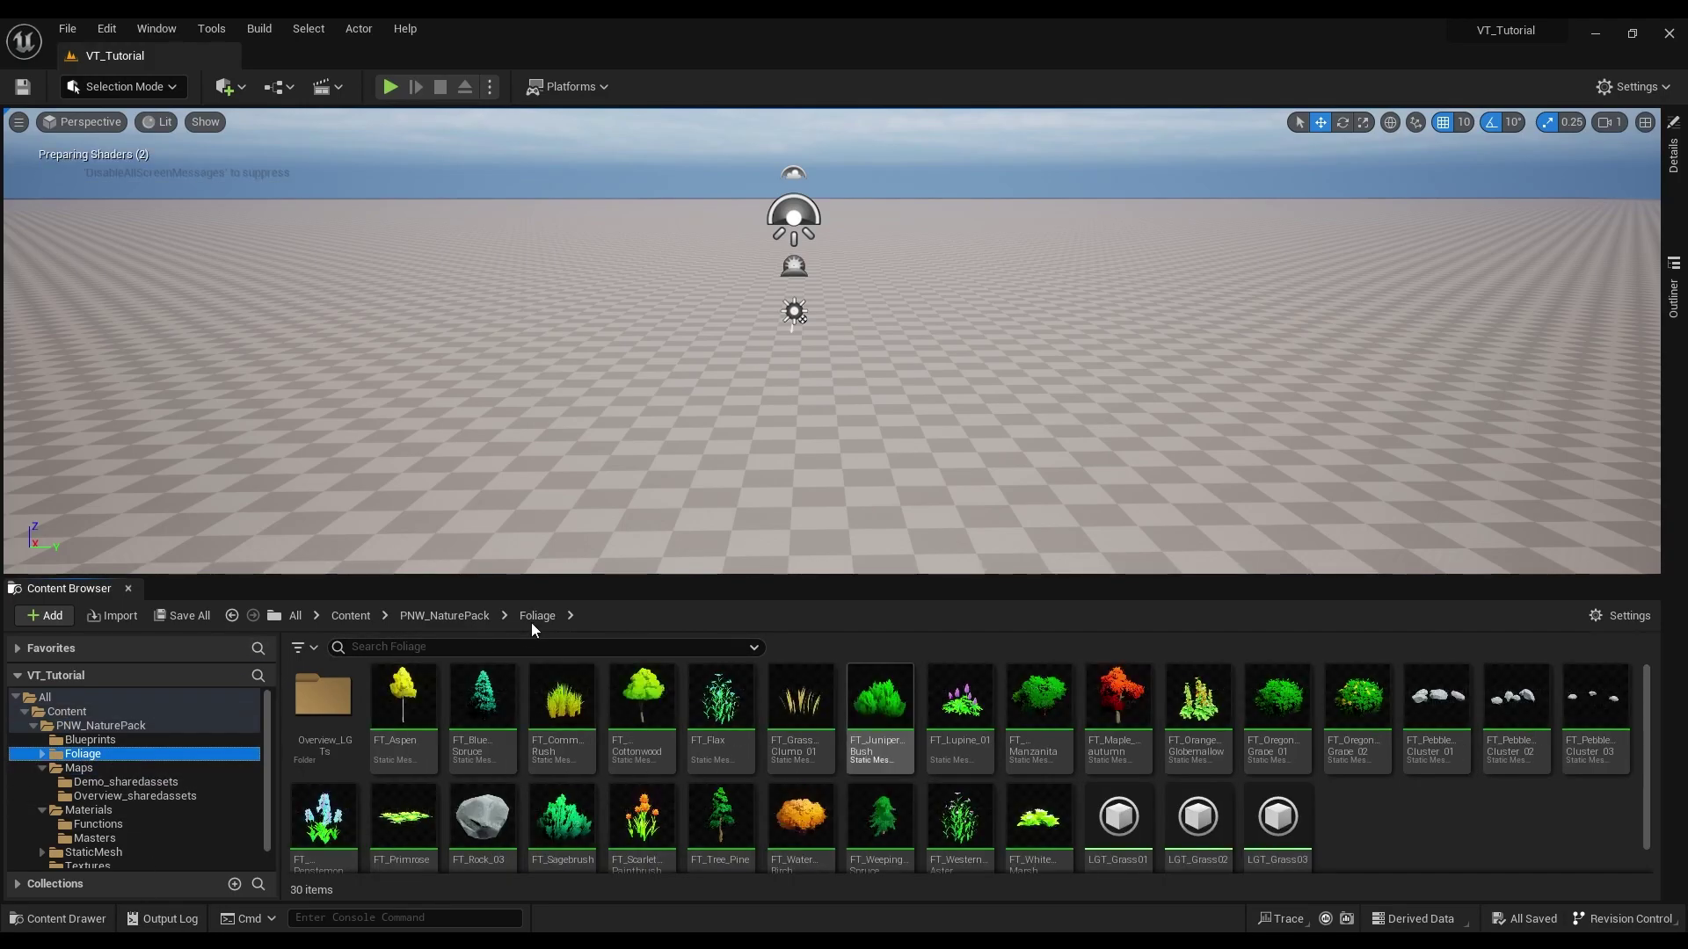
left_click_drag(682, 580, 703, 496)
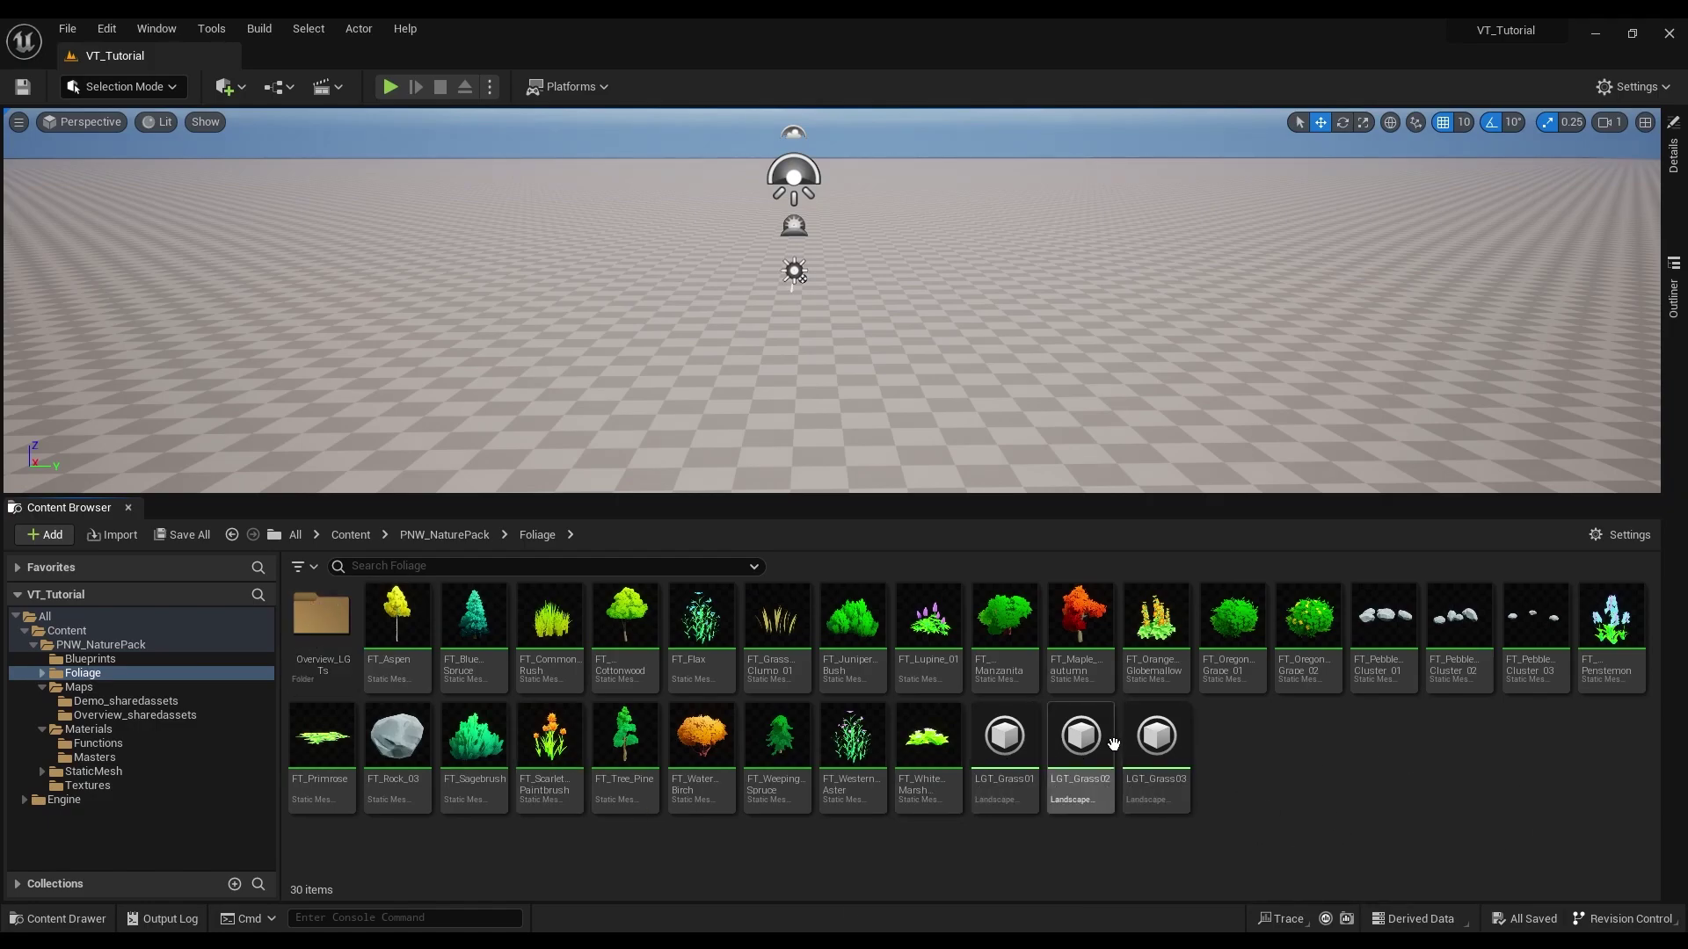
left_click(1035, 741)
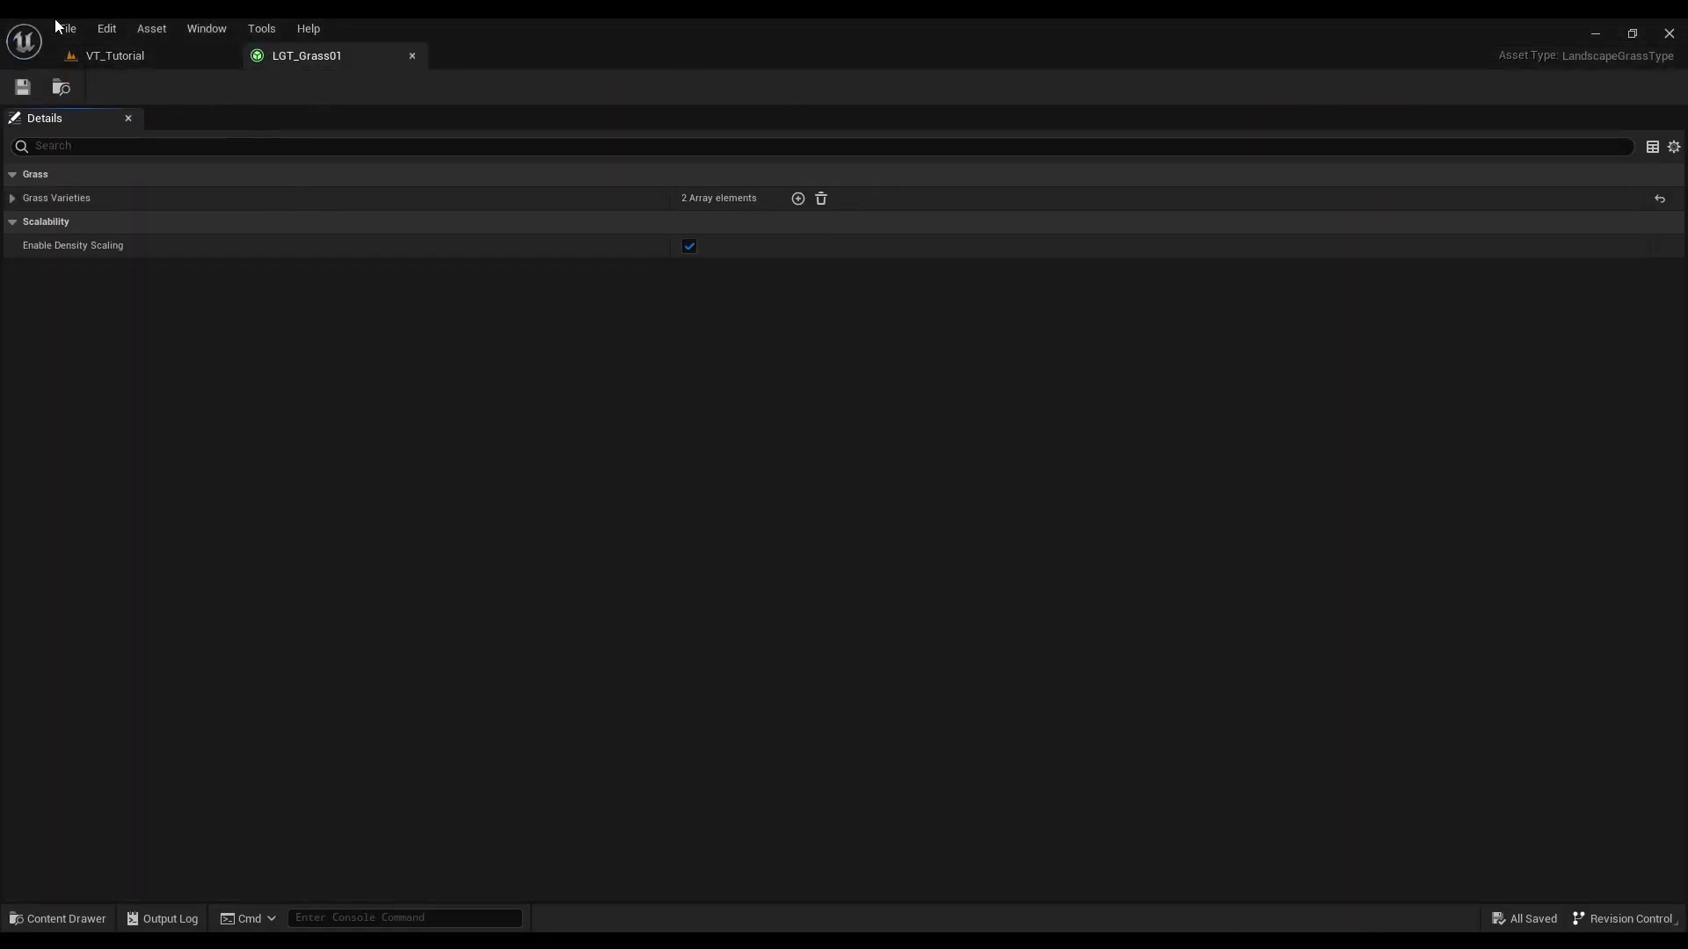
left_click(13, 198)
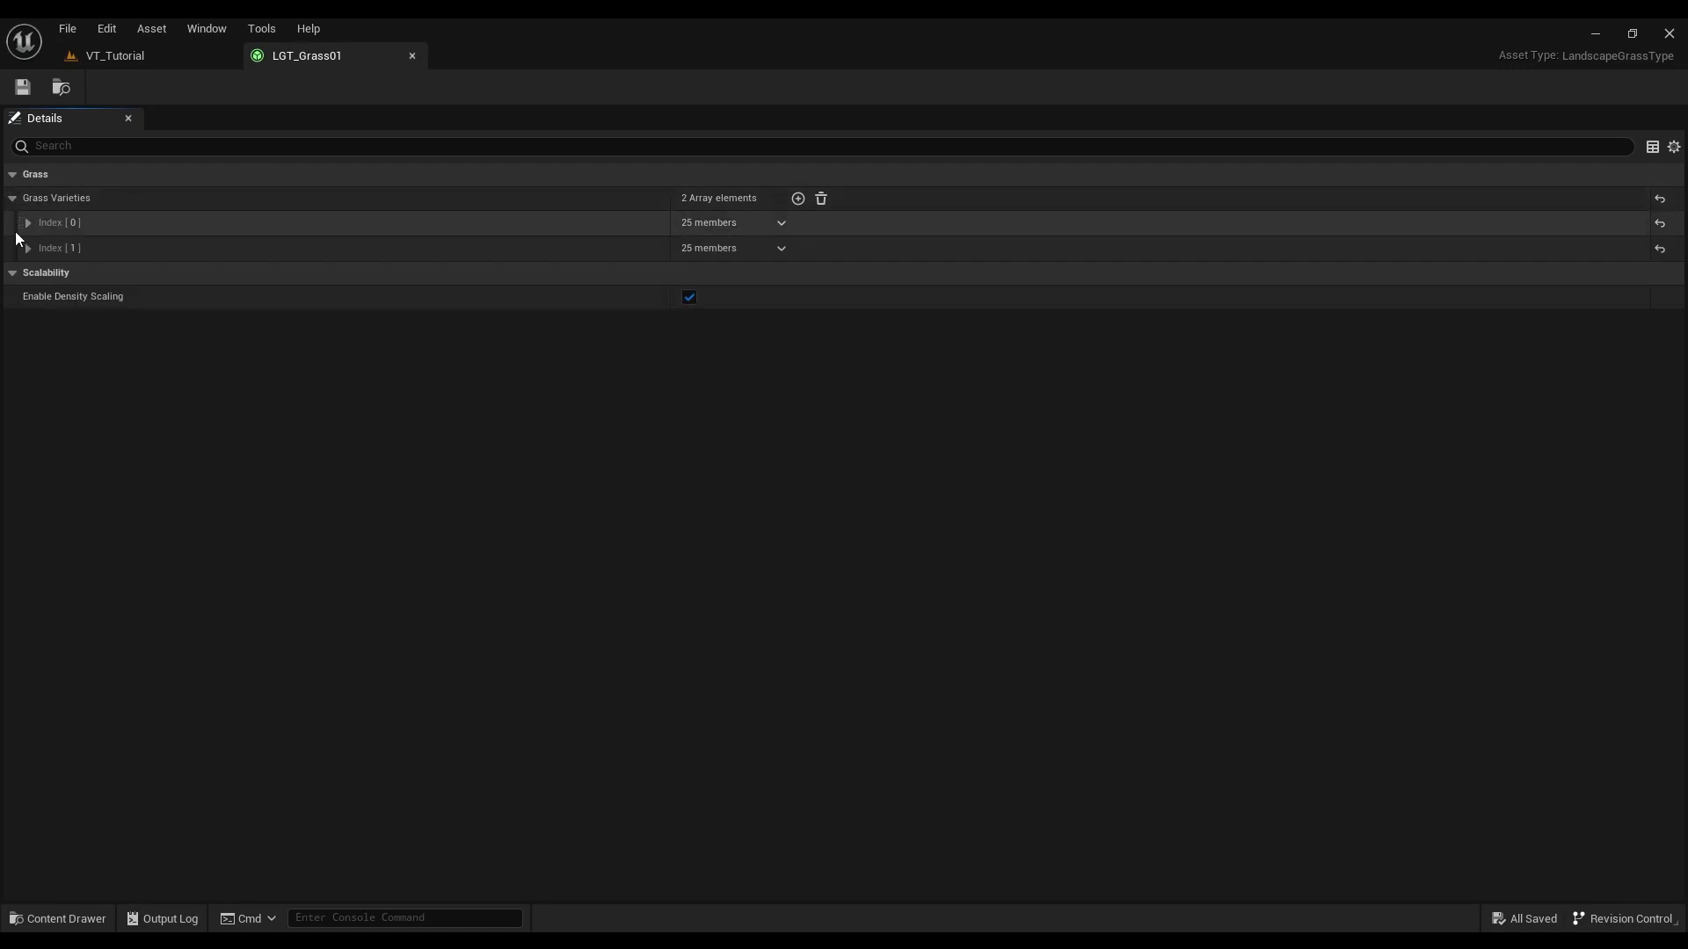
left_click(26, 223)
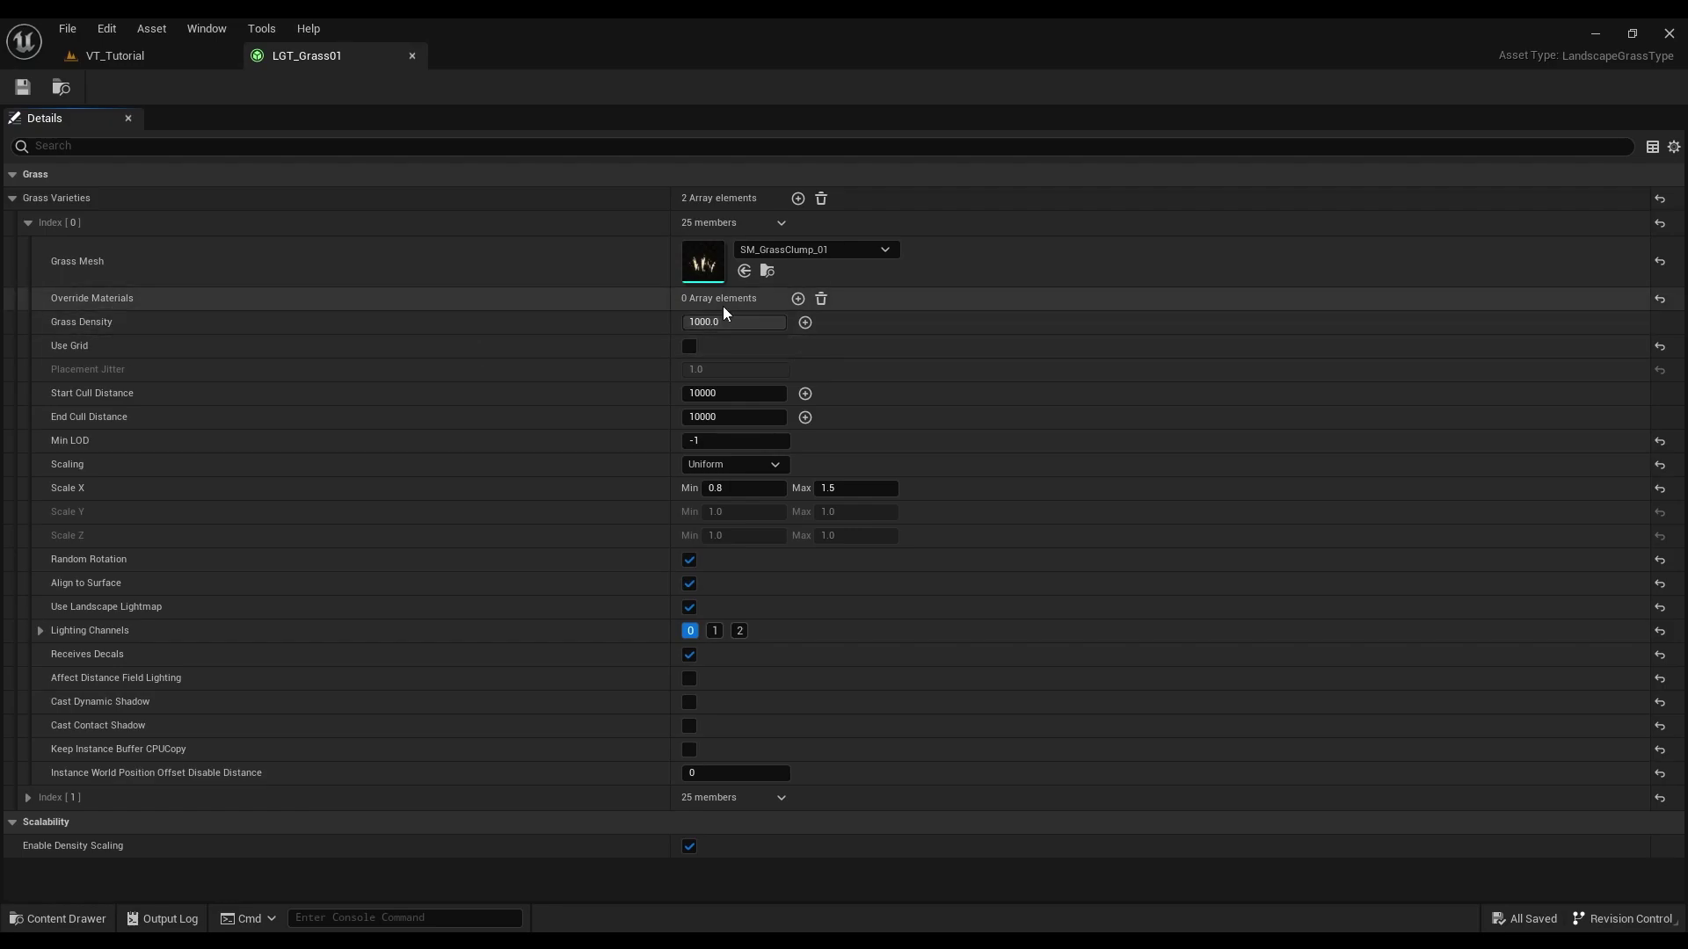
Step: Locate and open the variety's SM_GrassClump_01 mesh to check its assigned material, then close the mesh and LGT_Grass01
left_click(768, 271)
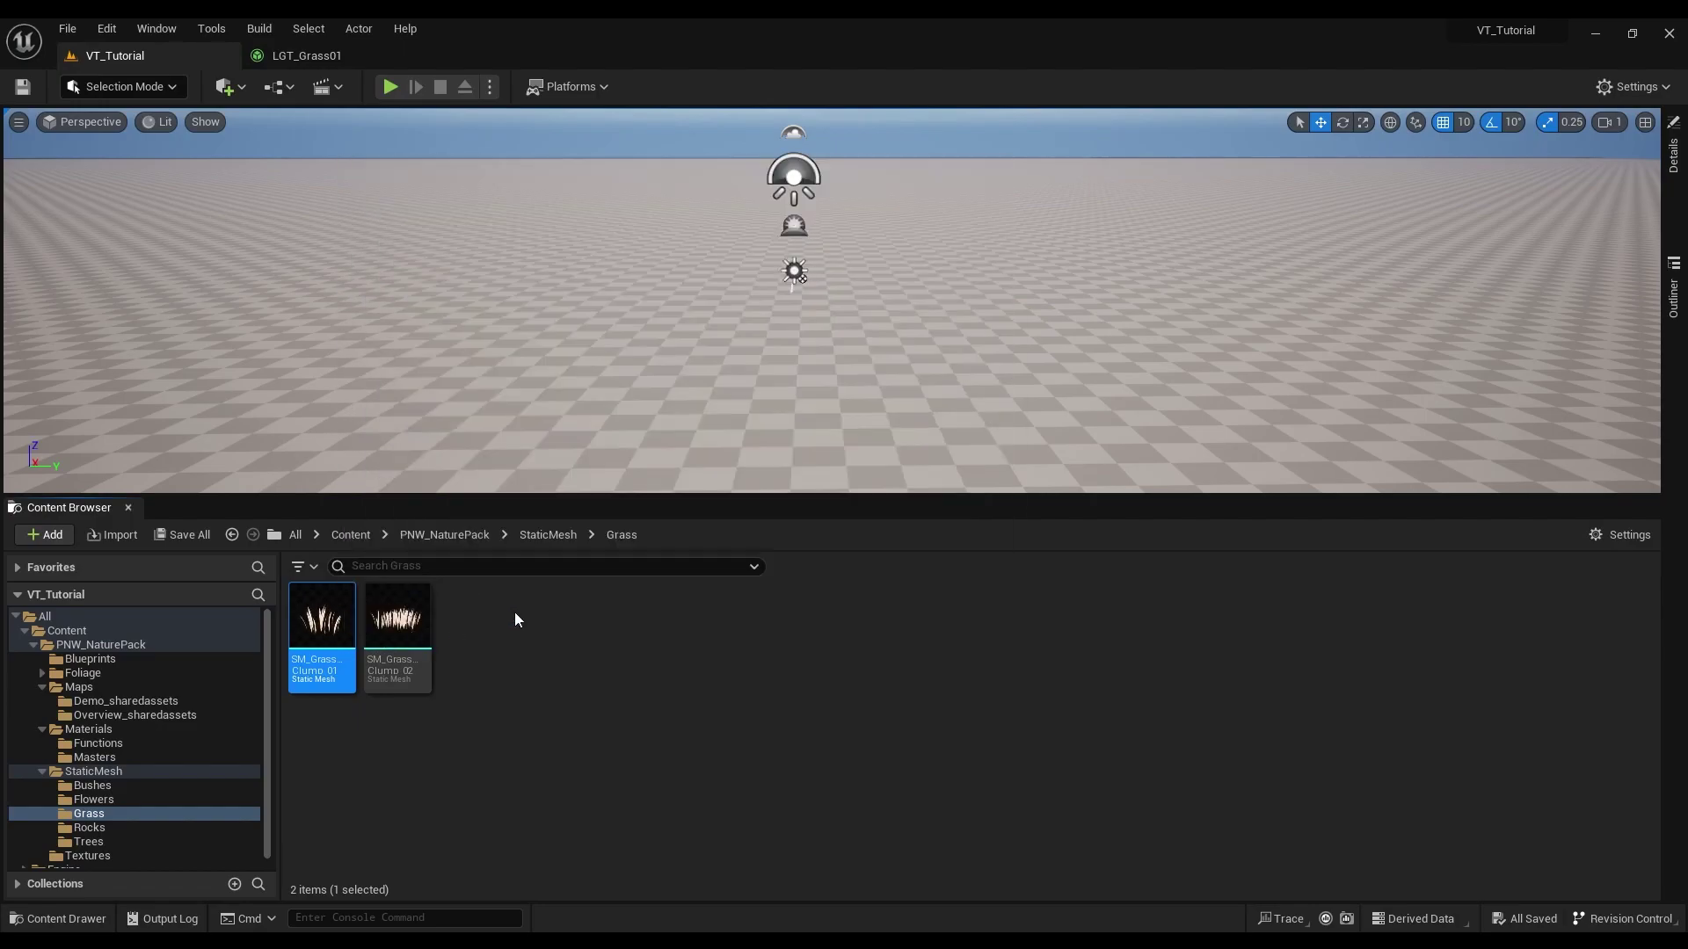
double_click(322, 619)
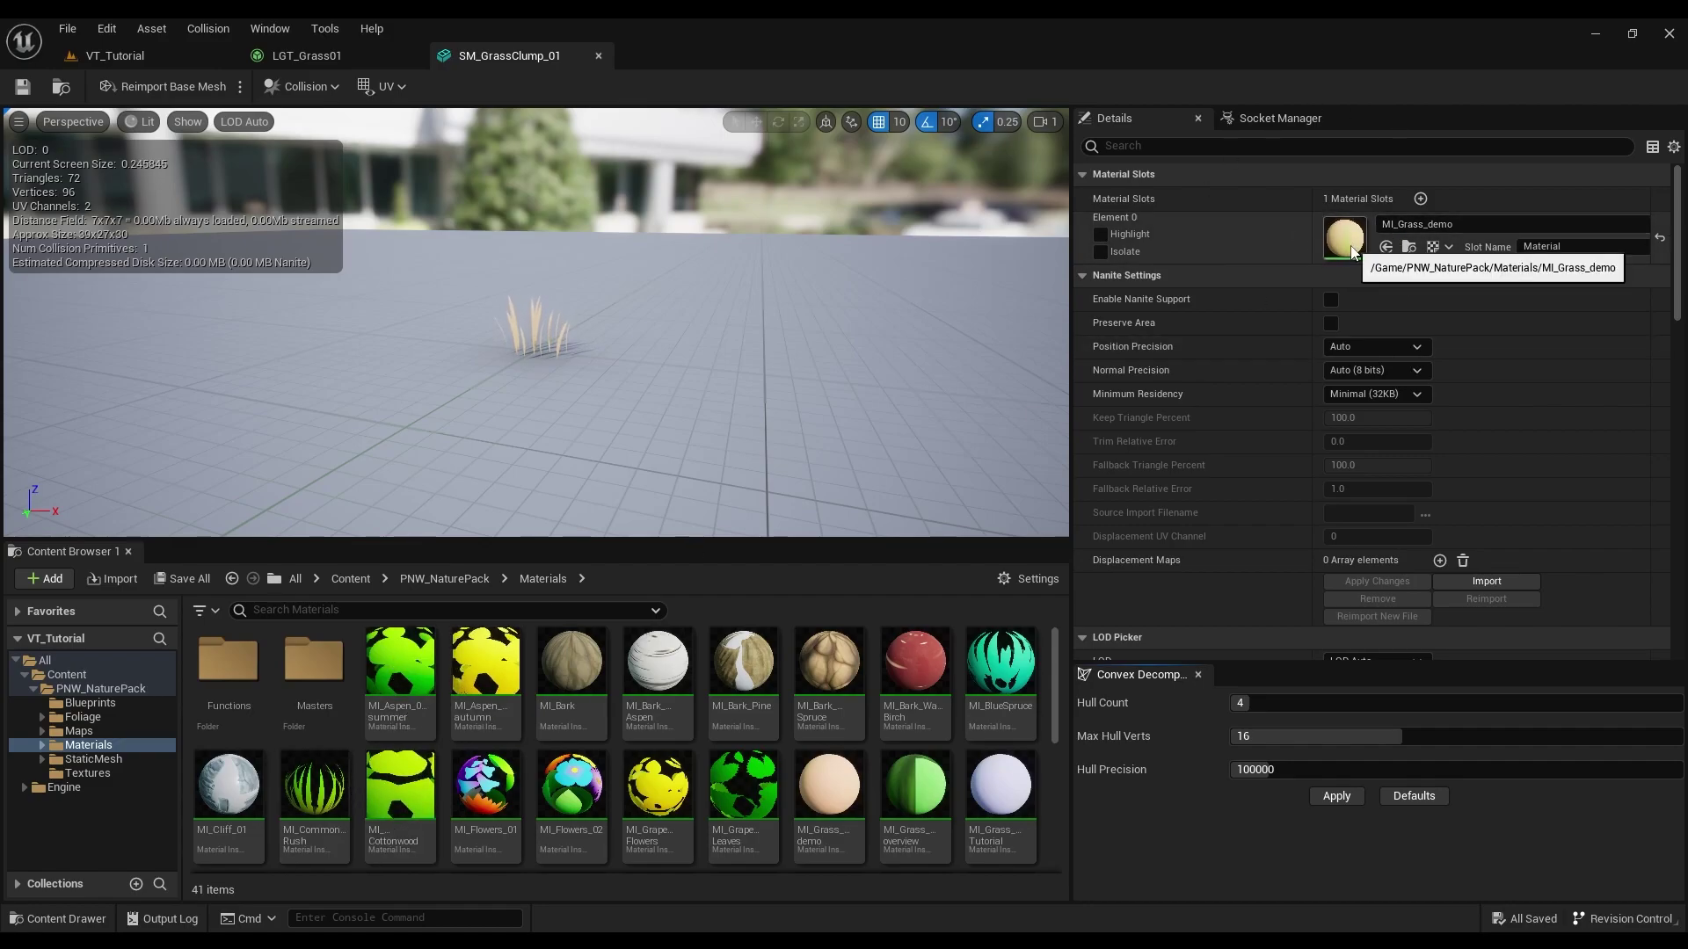
left_click(598, 55)
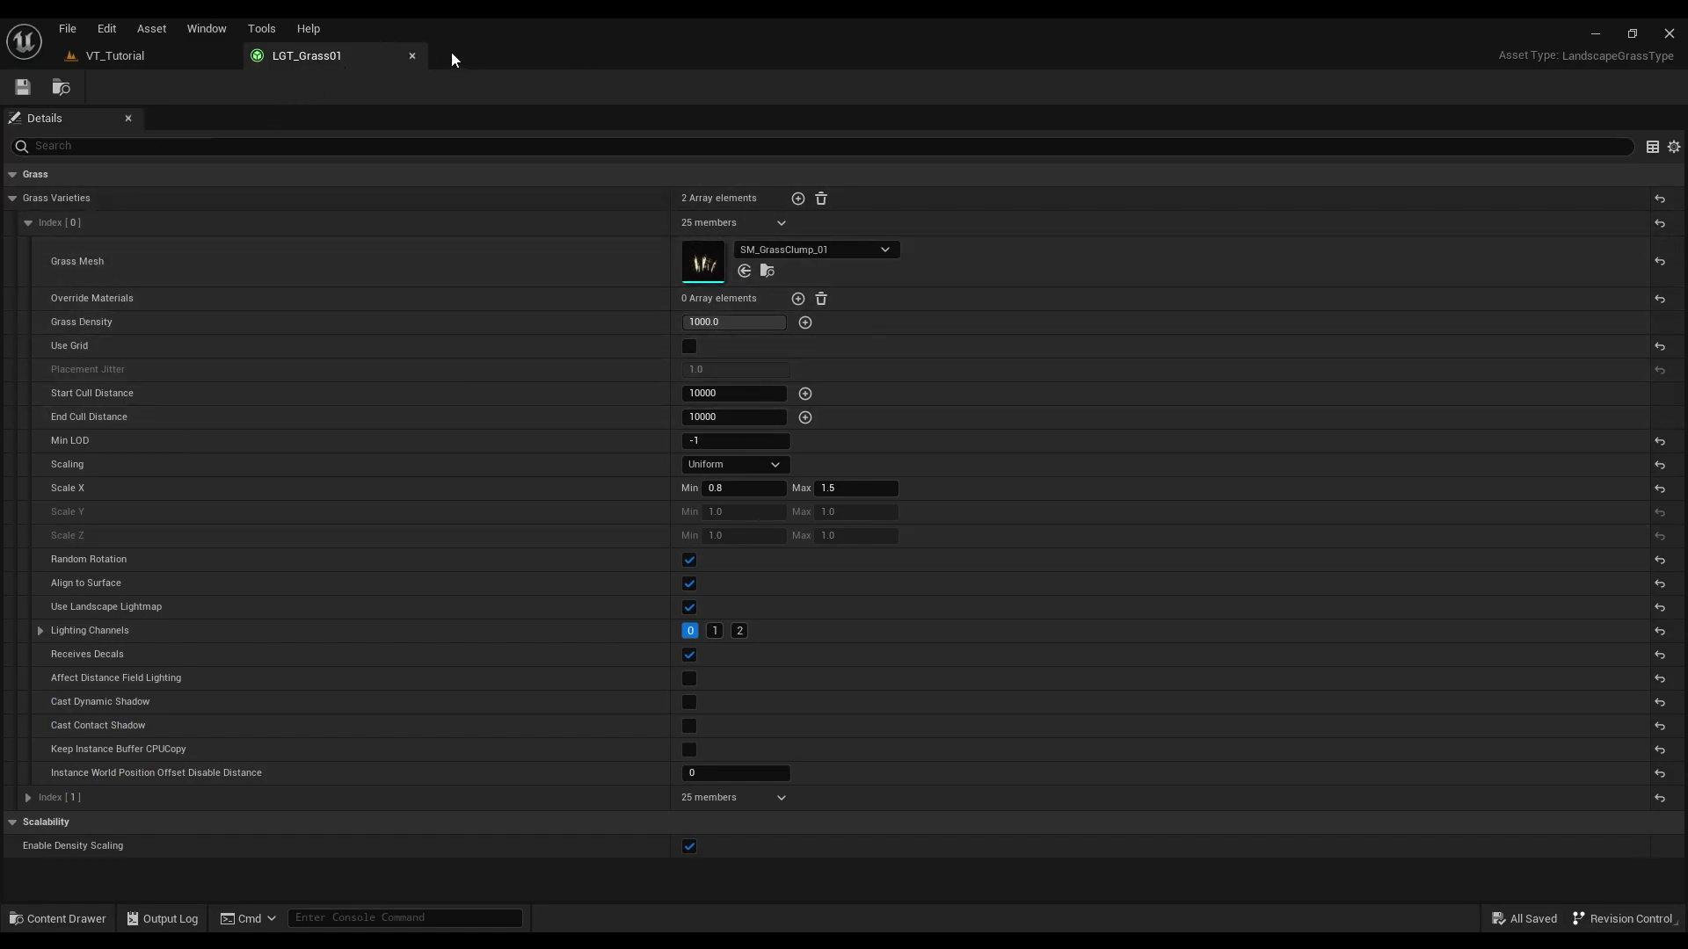
left_click(412, 55)
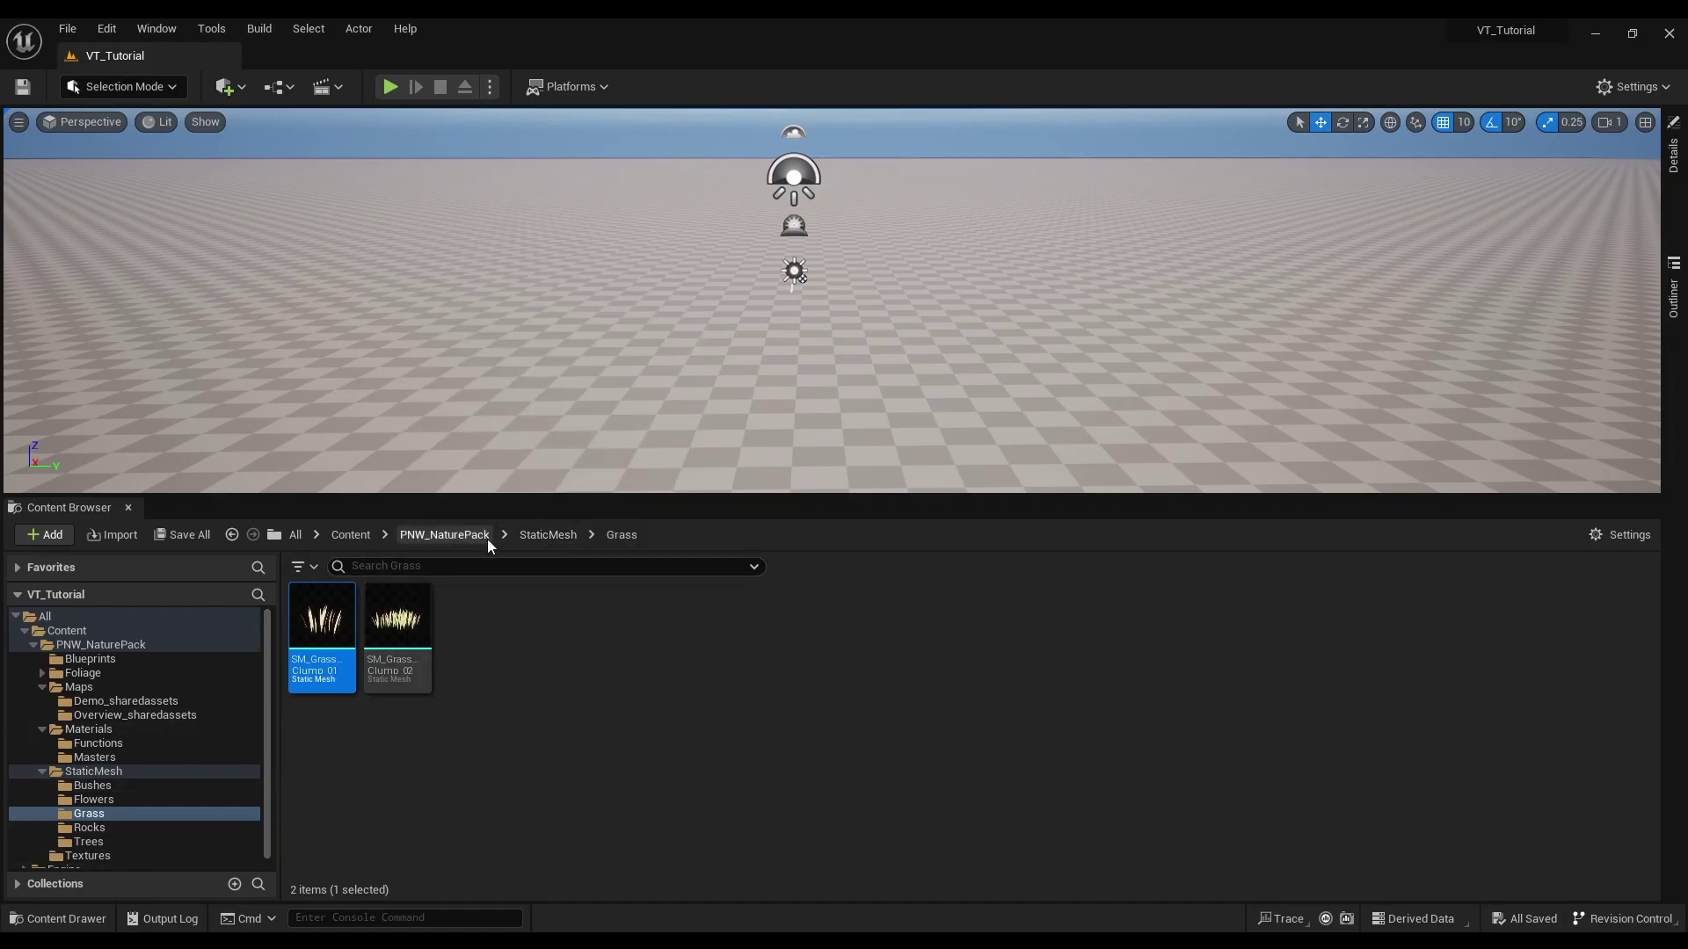
Step: Duplicate the LGT_Grass01, LGT_Grass02 and LGT_Grass03 landscape grass types in the Foliage folder
left_click(84, 673)
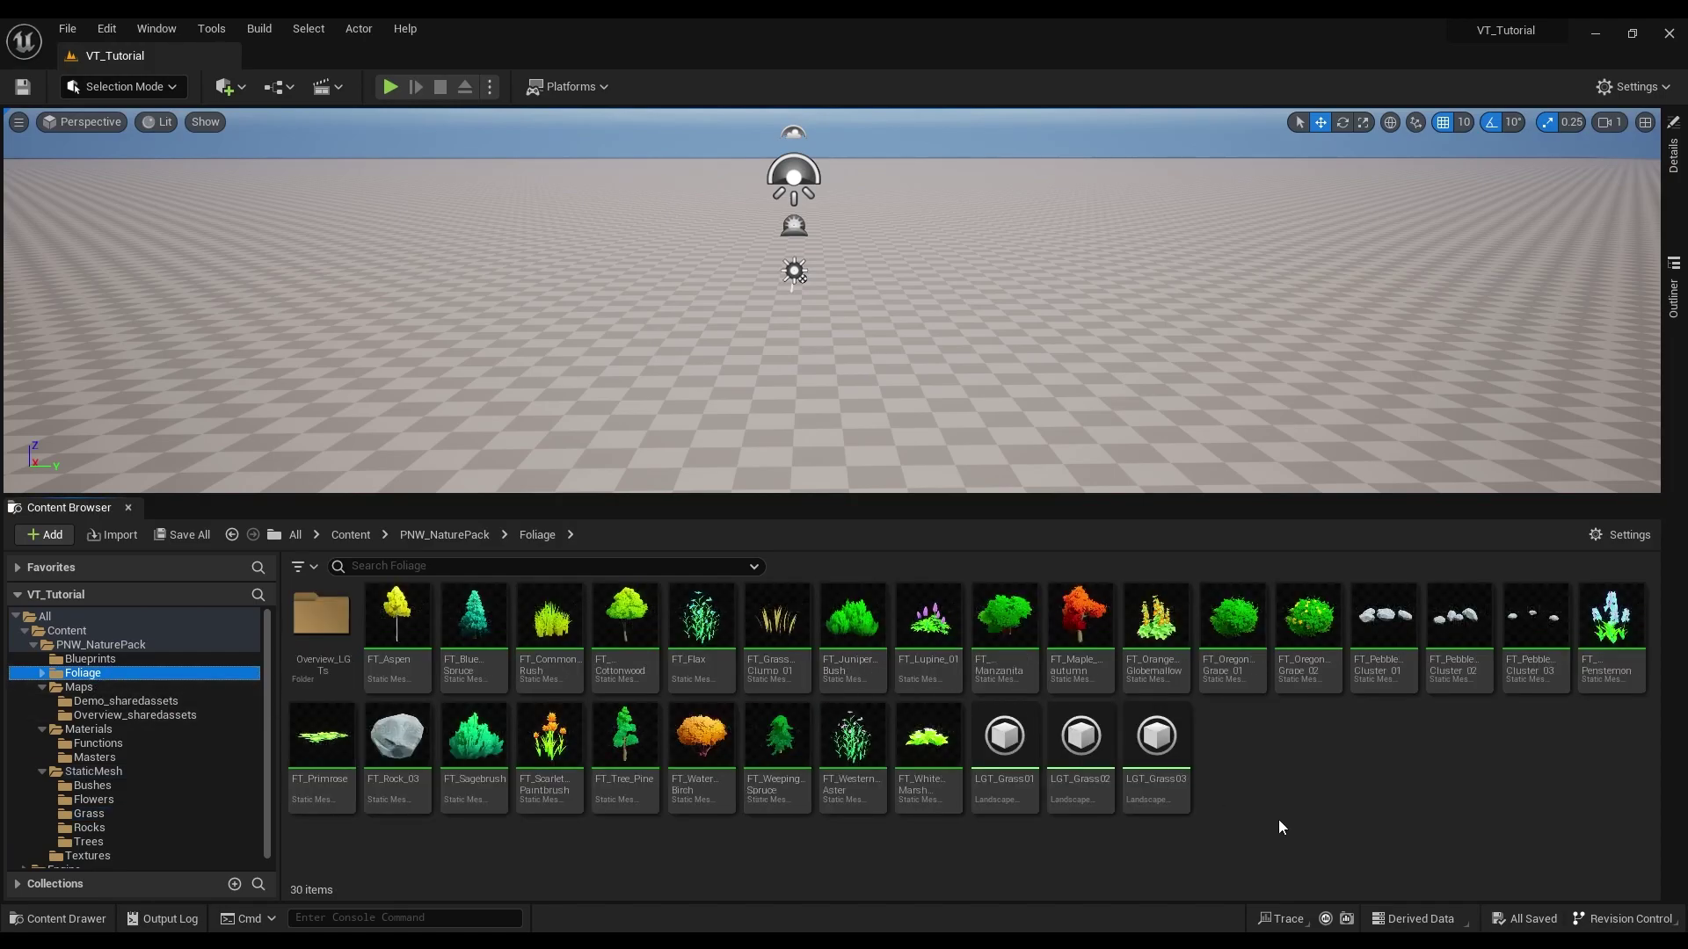
left_click(1004, 737)
left_click(1081, 737, "ctrl")
left_click(1176, 756, "ctrl")
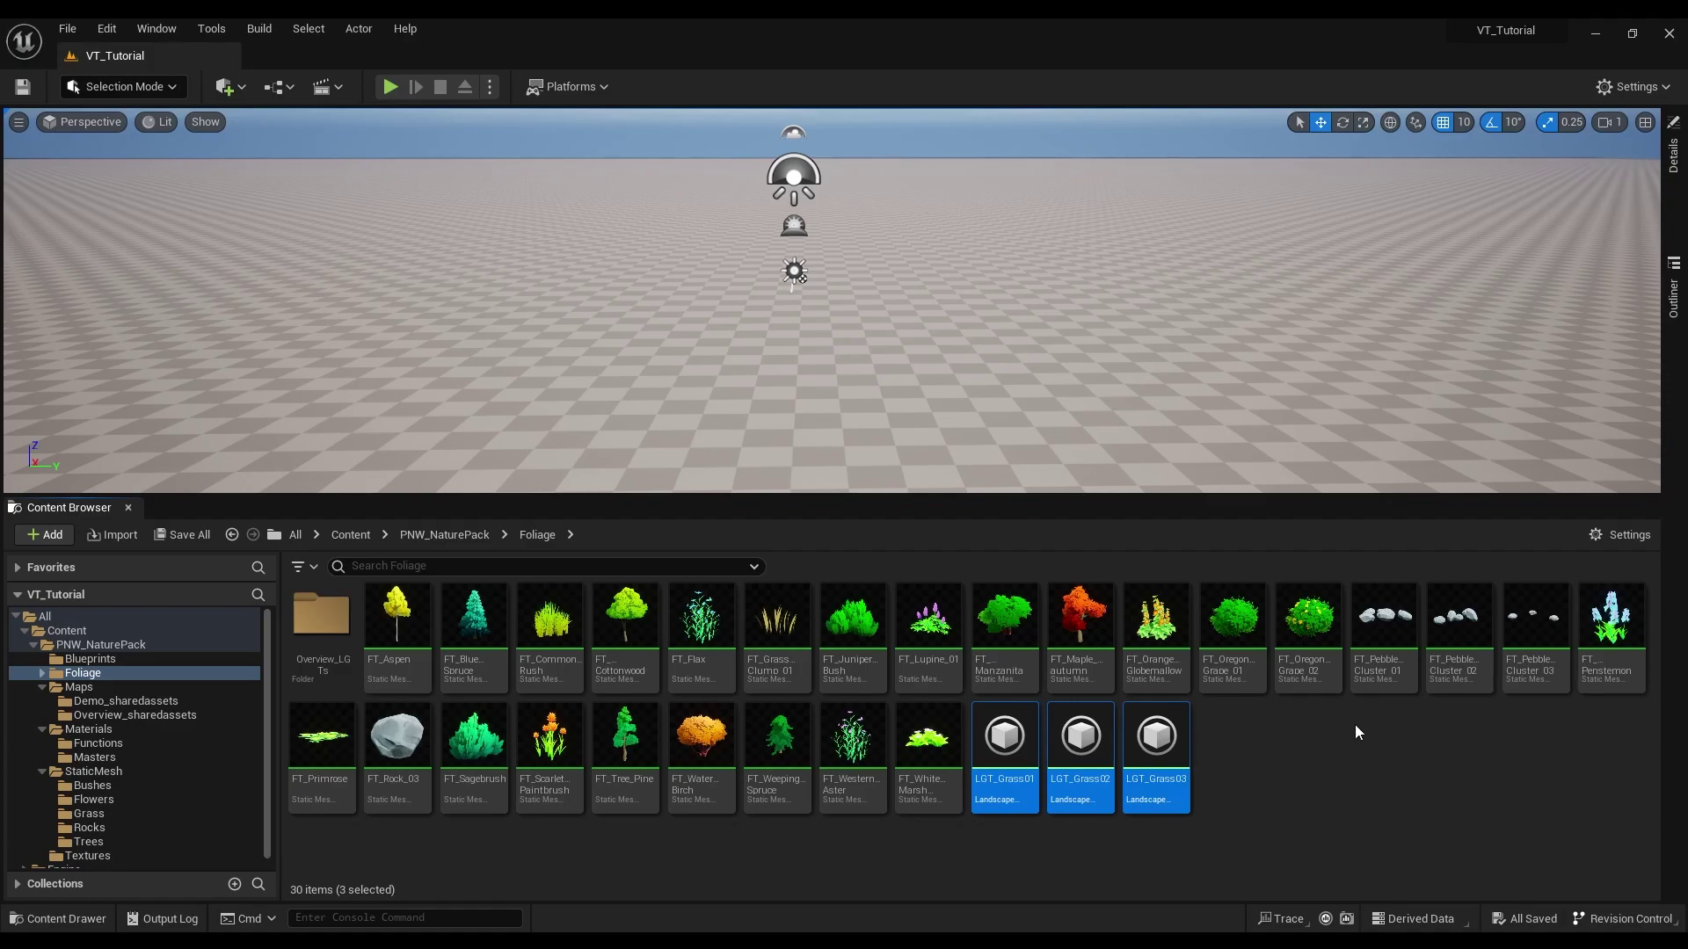
key("ctrl+d")
Step: Rename the copy of LGT_Grass03 to LGT_Grass03_Tutorial
left_click(1244, 736)
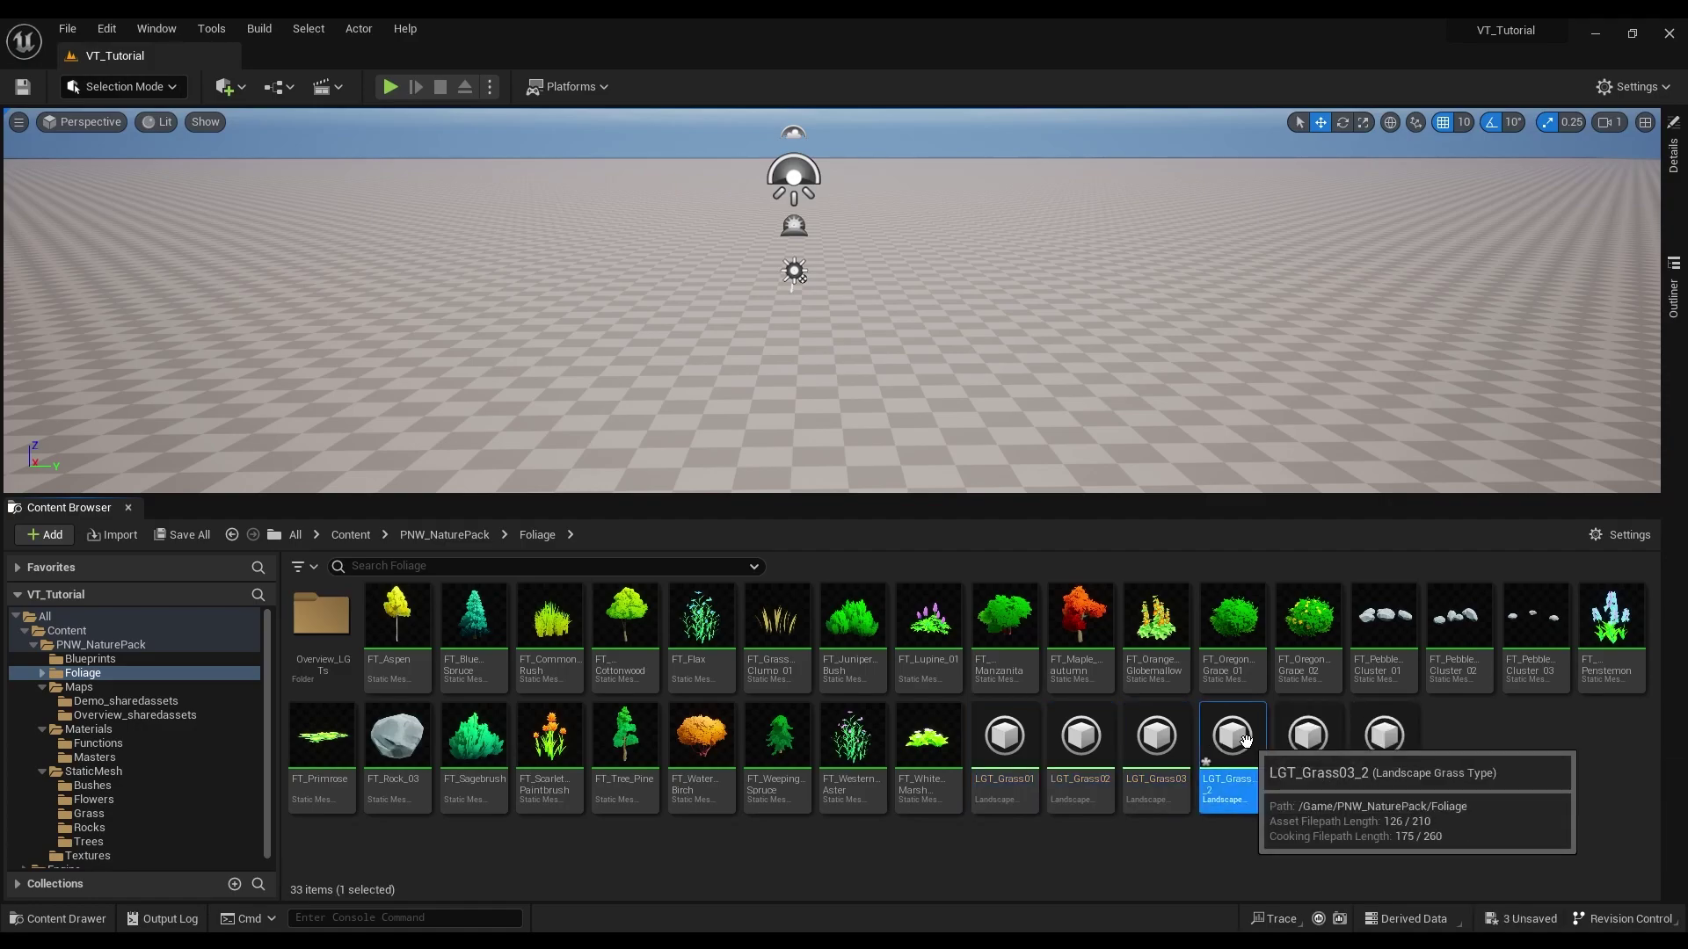
key("F2")
key("BackSpace")
type("_Tutorial")
key("Return")
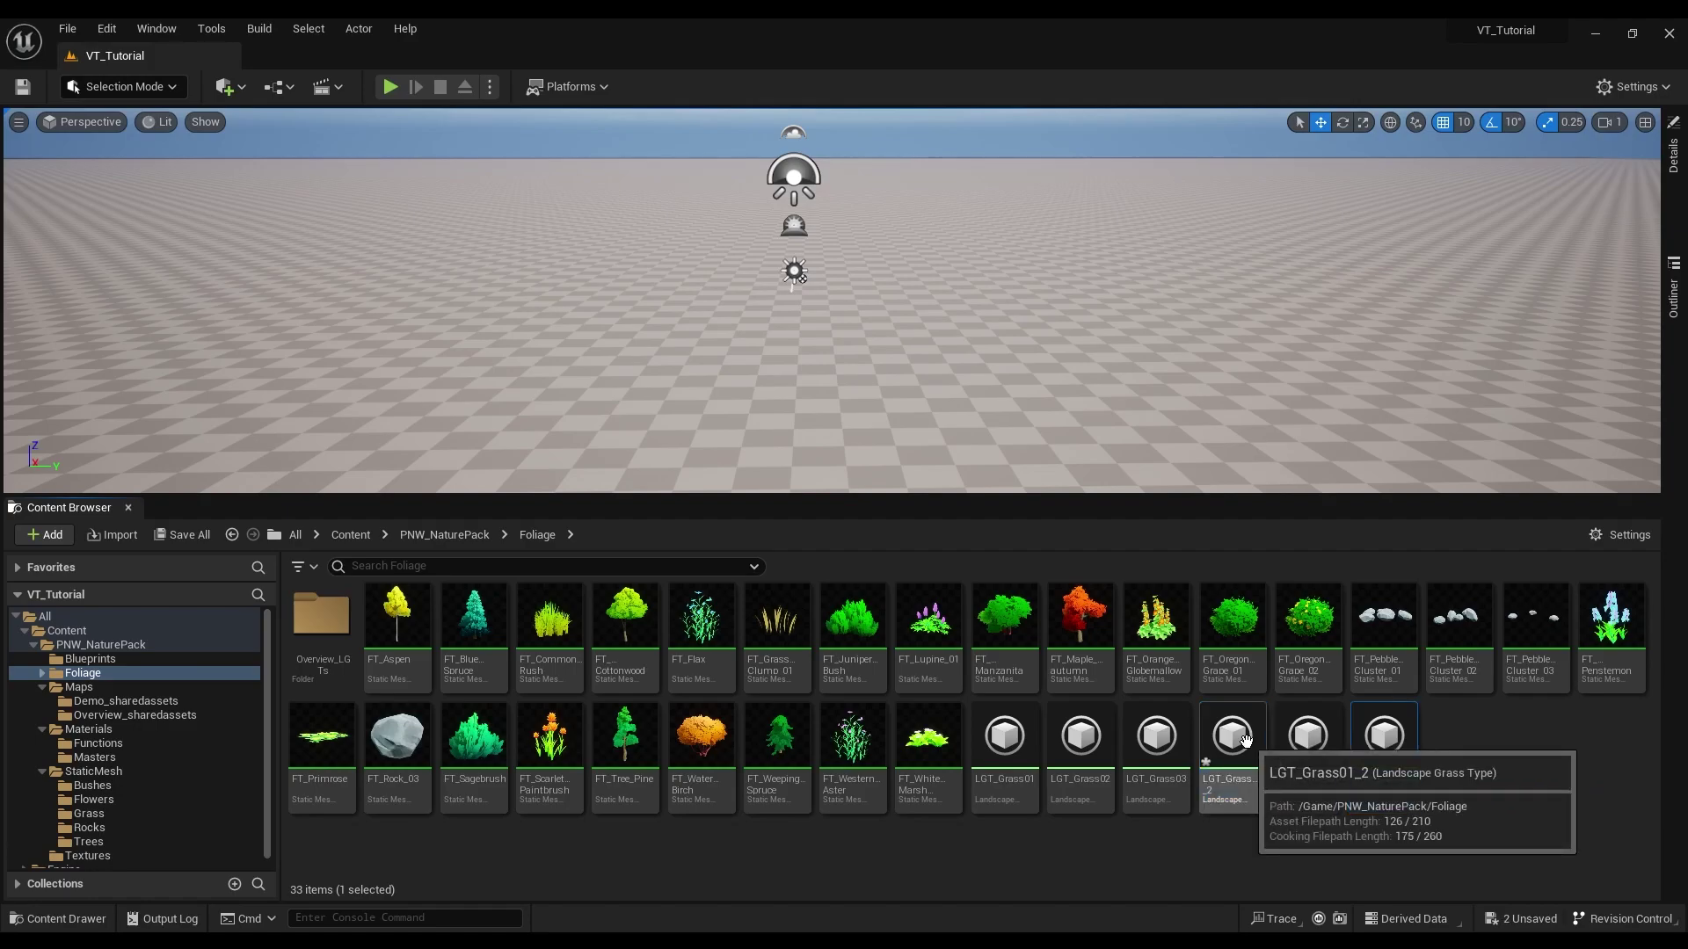
Step: Rename the copy of LGT_Grass01 to LGT_Grass01_Tutorial
left_click(1247, 741)
key("F2")
key("Right")
key("BackSpace")
key("BackSpace")
type("_Tutorial")
key("Return")
Step: Rename the copy of LGT_Grass02 to LGT_Grass02_Tutorial
left_click(1299, 738)
key("F2")
key("Right")
key("BackSpace")
key("BackSpace")
type("_Tutorial")
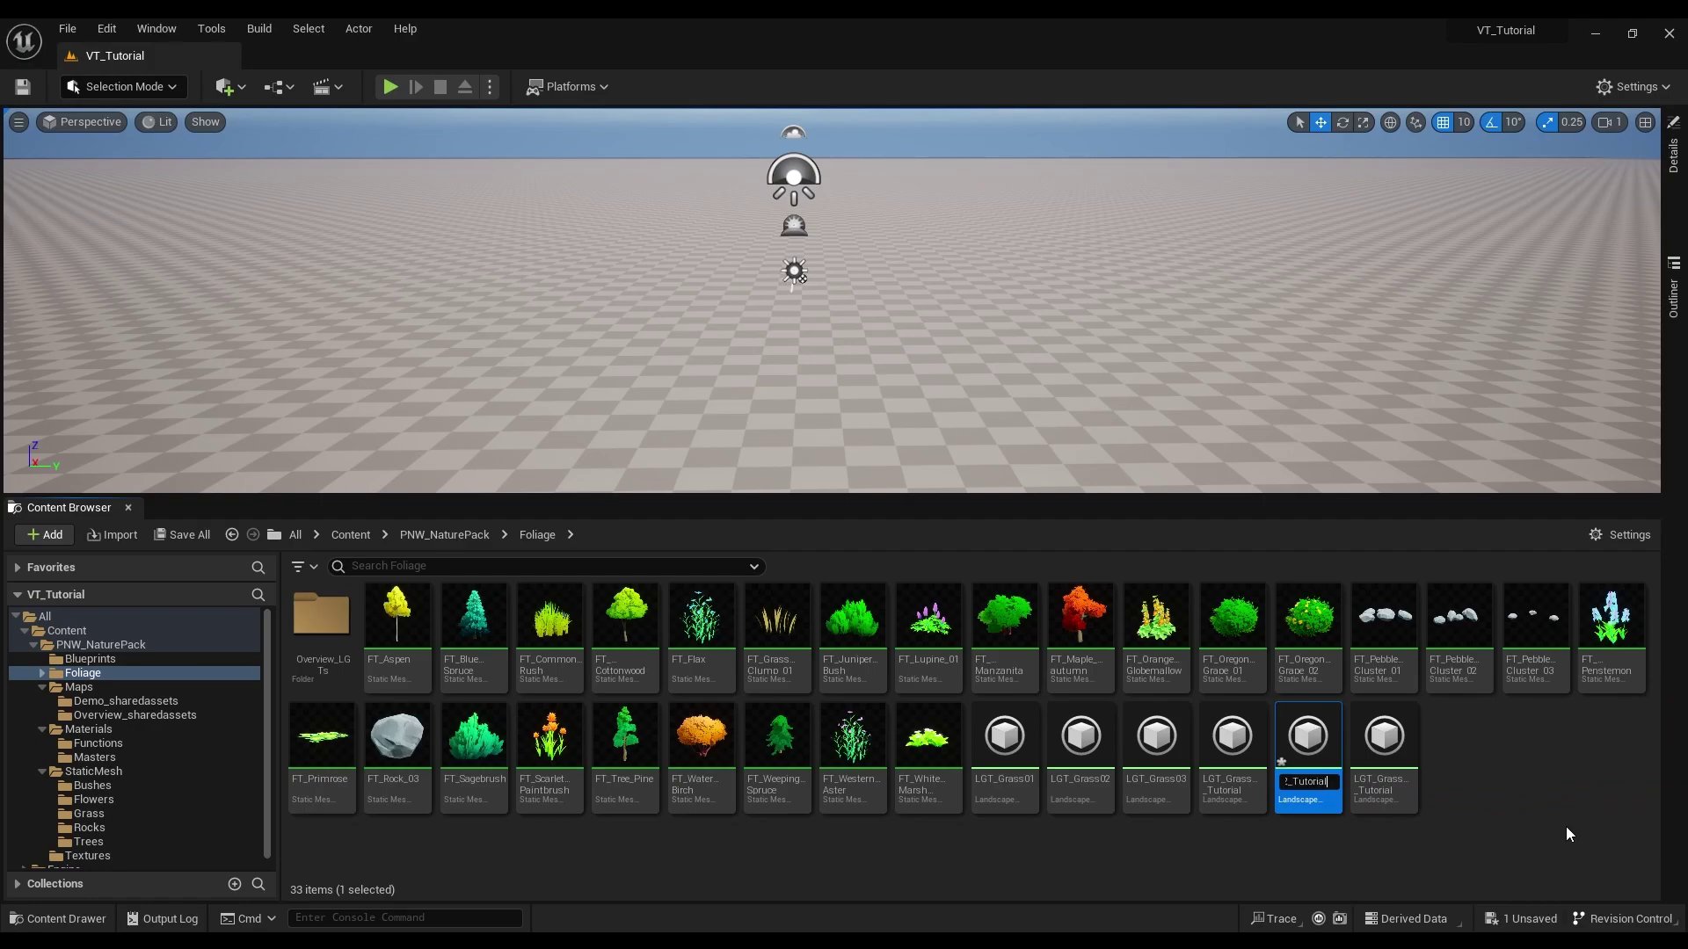
key("Return")
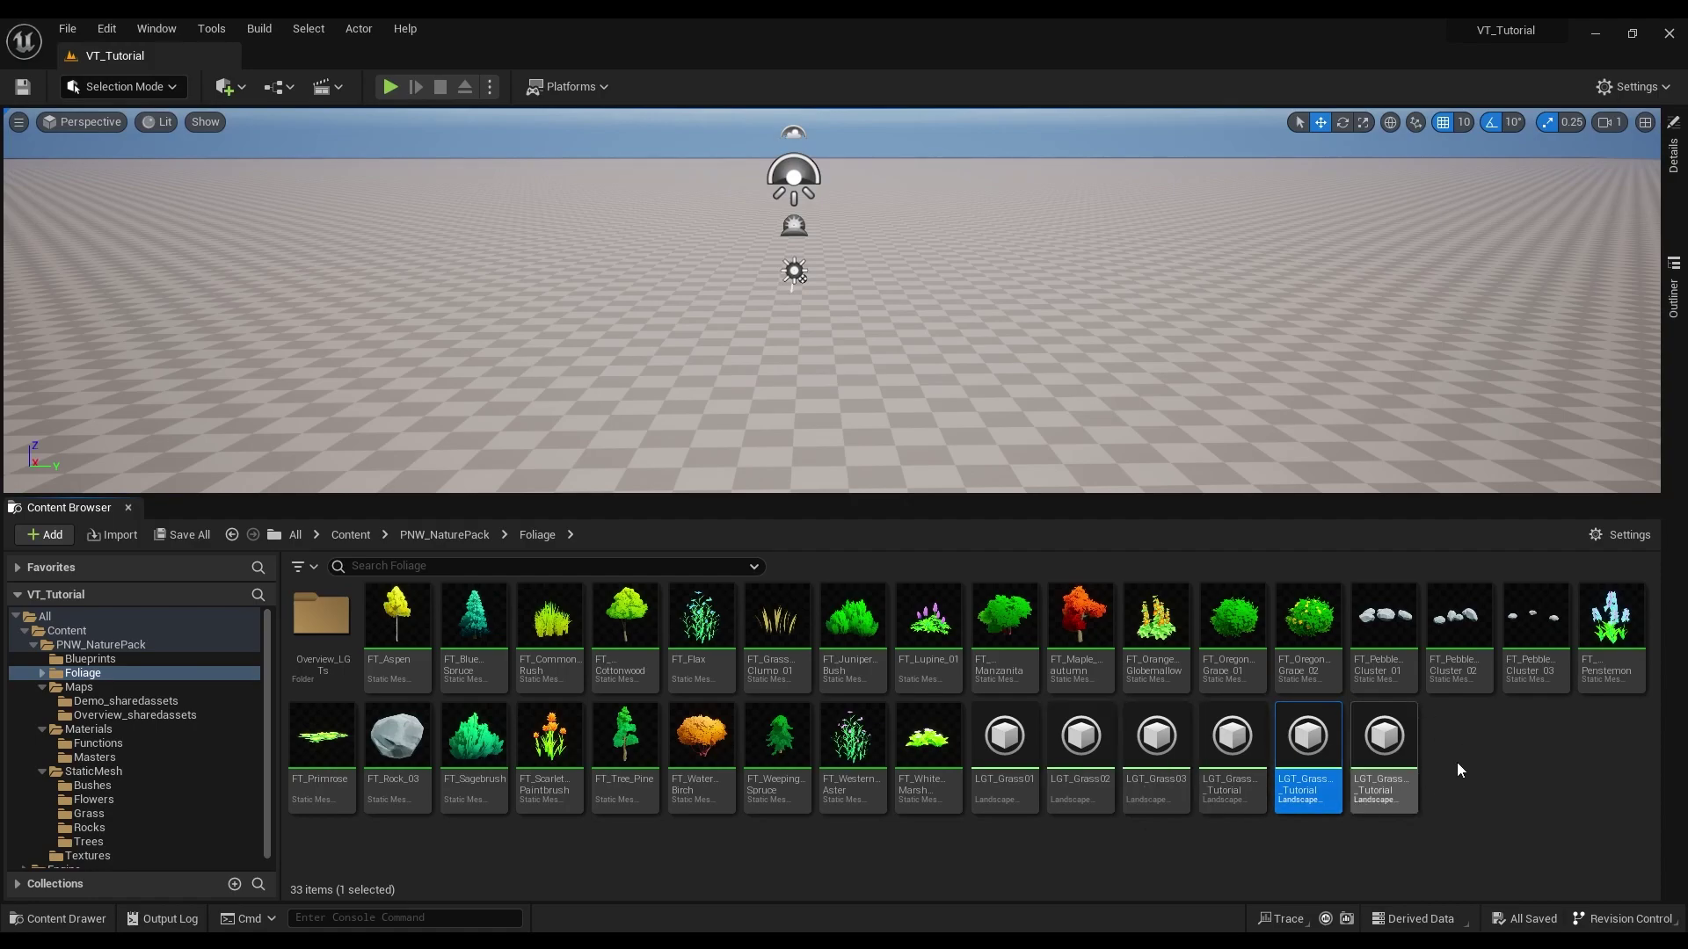
Step: Open the landscape grass types LGT_Grass01_Tutorial, LGT_Grass02_Tutorial and LGT_Grass03_Tutorial for editing
left_click(1247, 726)
left_click(1310, 728)
left_click(1386, 740)
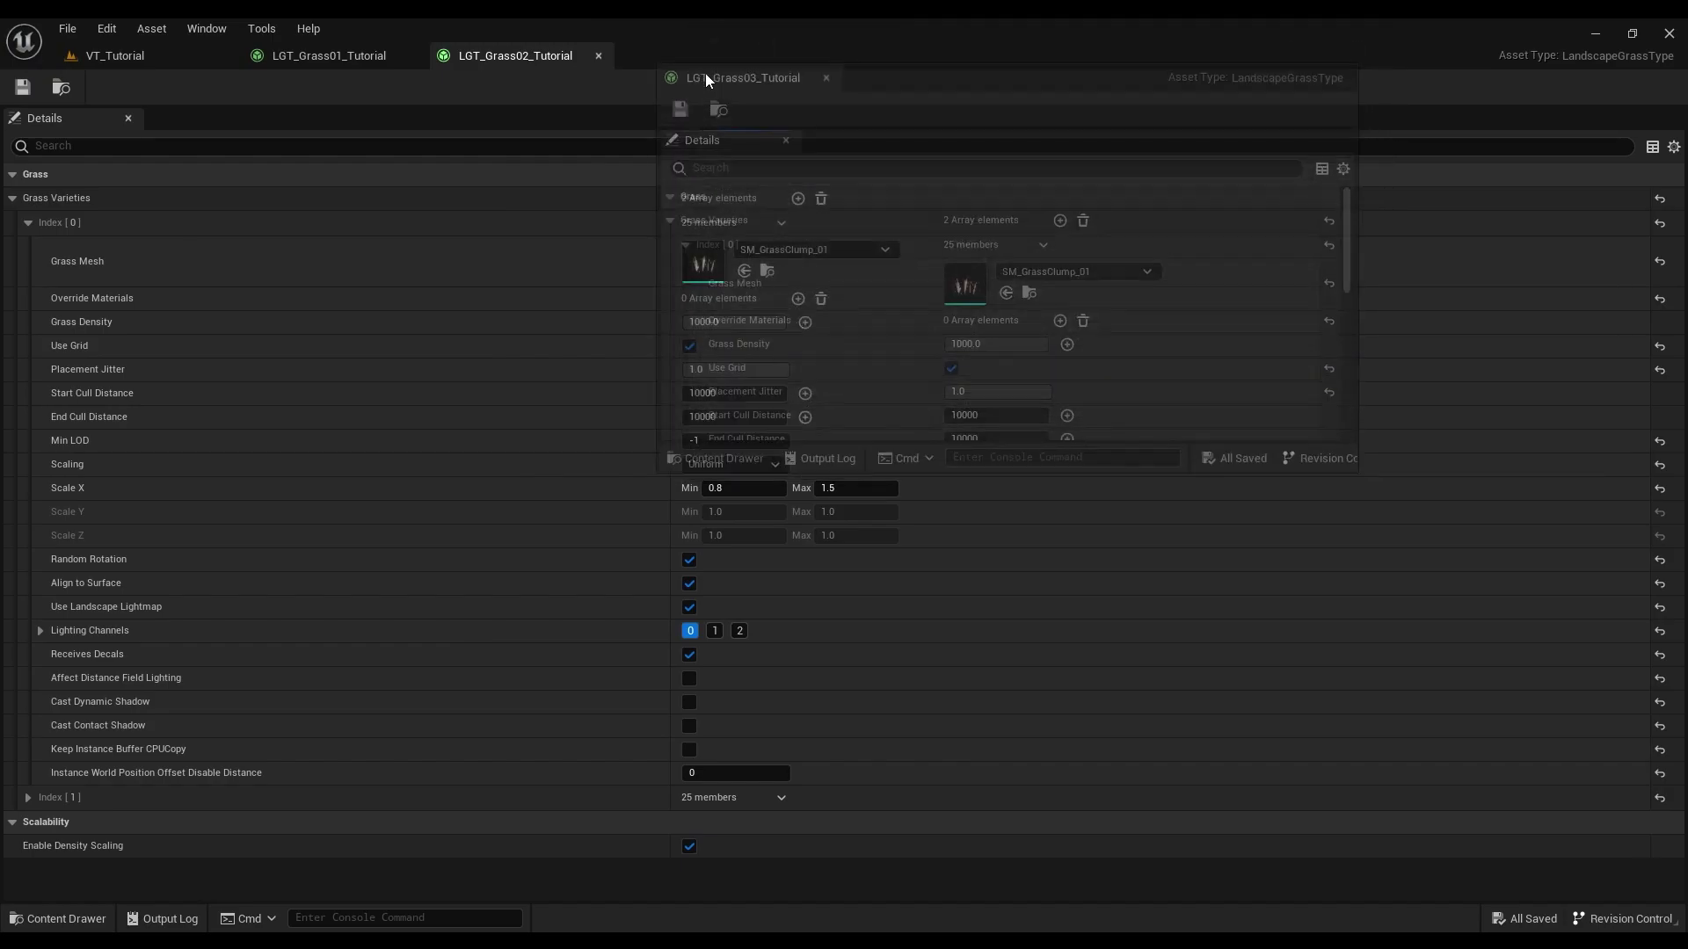
Step: Add MI_Grass_Tutorial as an override material to the first grass variety, Index 0, of LGT_Grass01_Tutorial
left_click(368, 57)
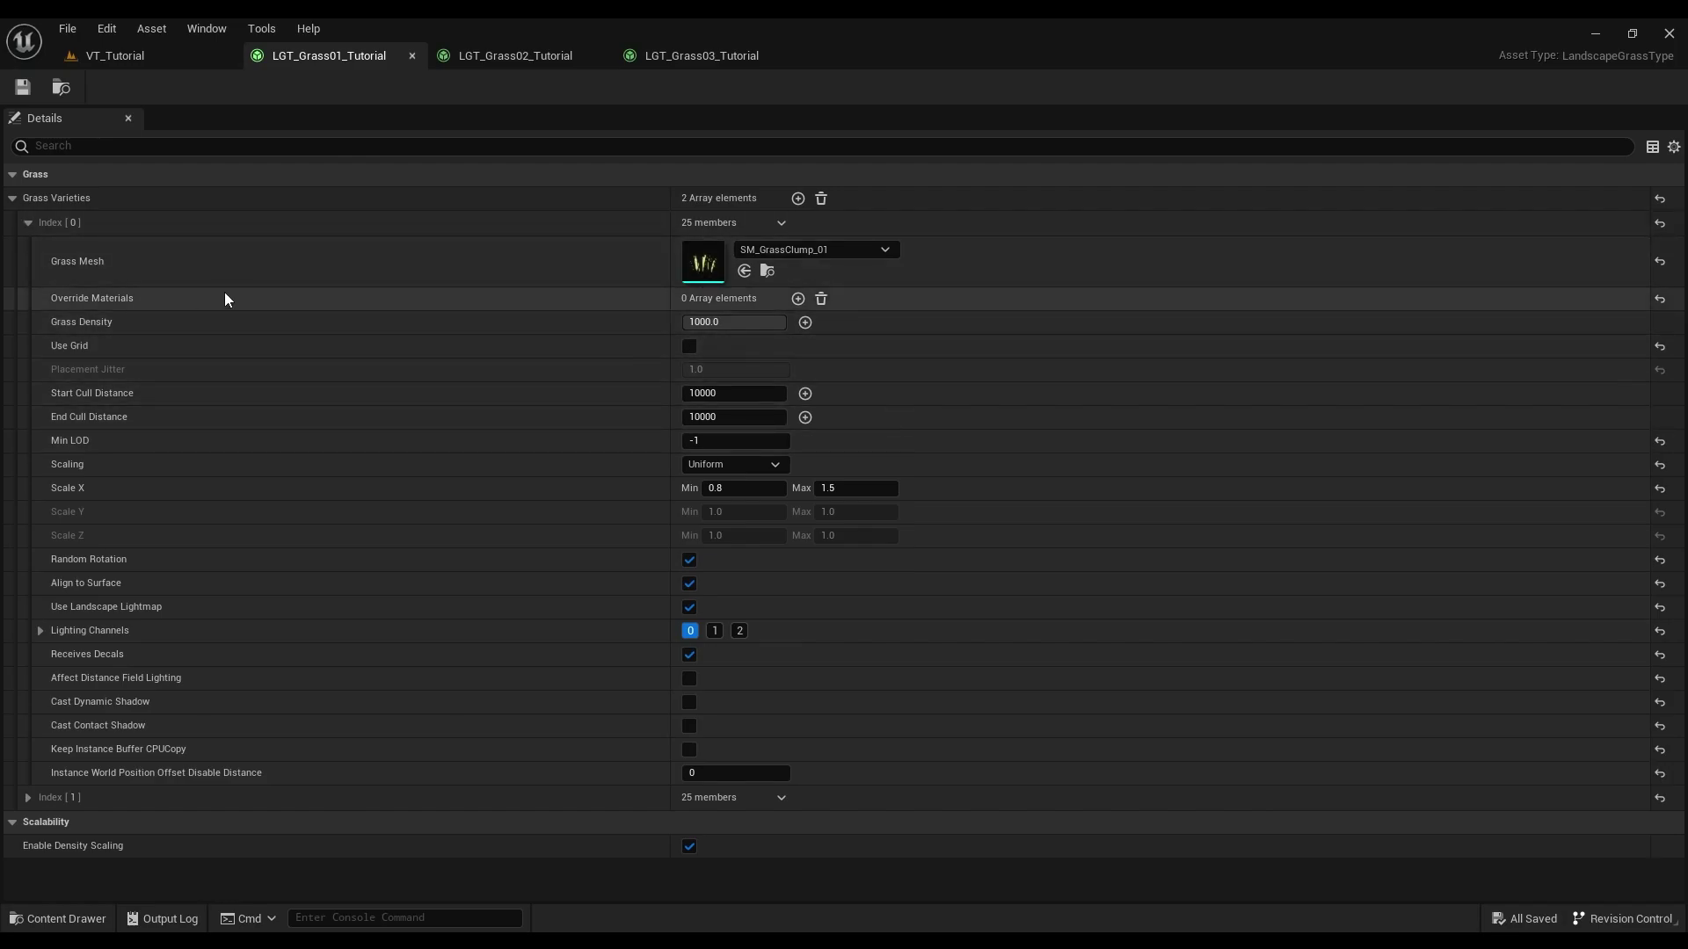
left_click(798, 298)
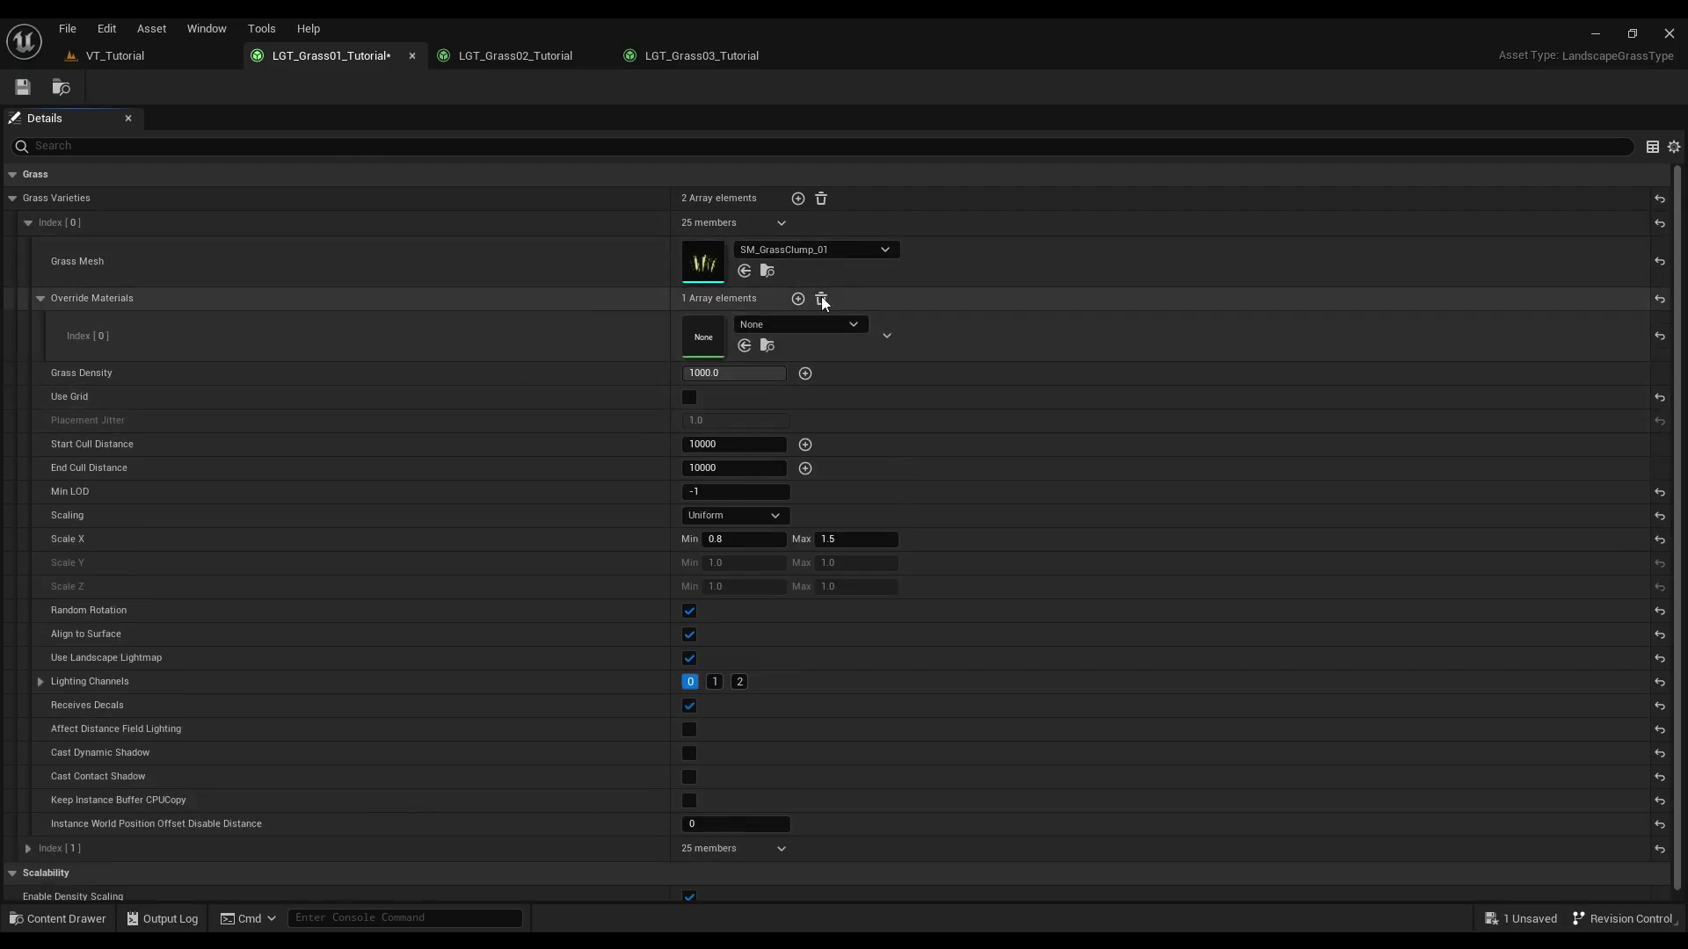
left_click(798, 324)
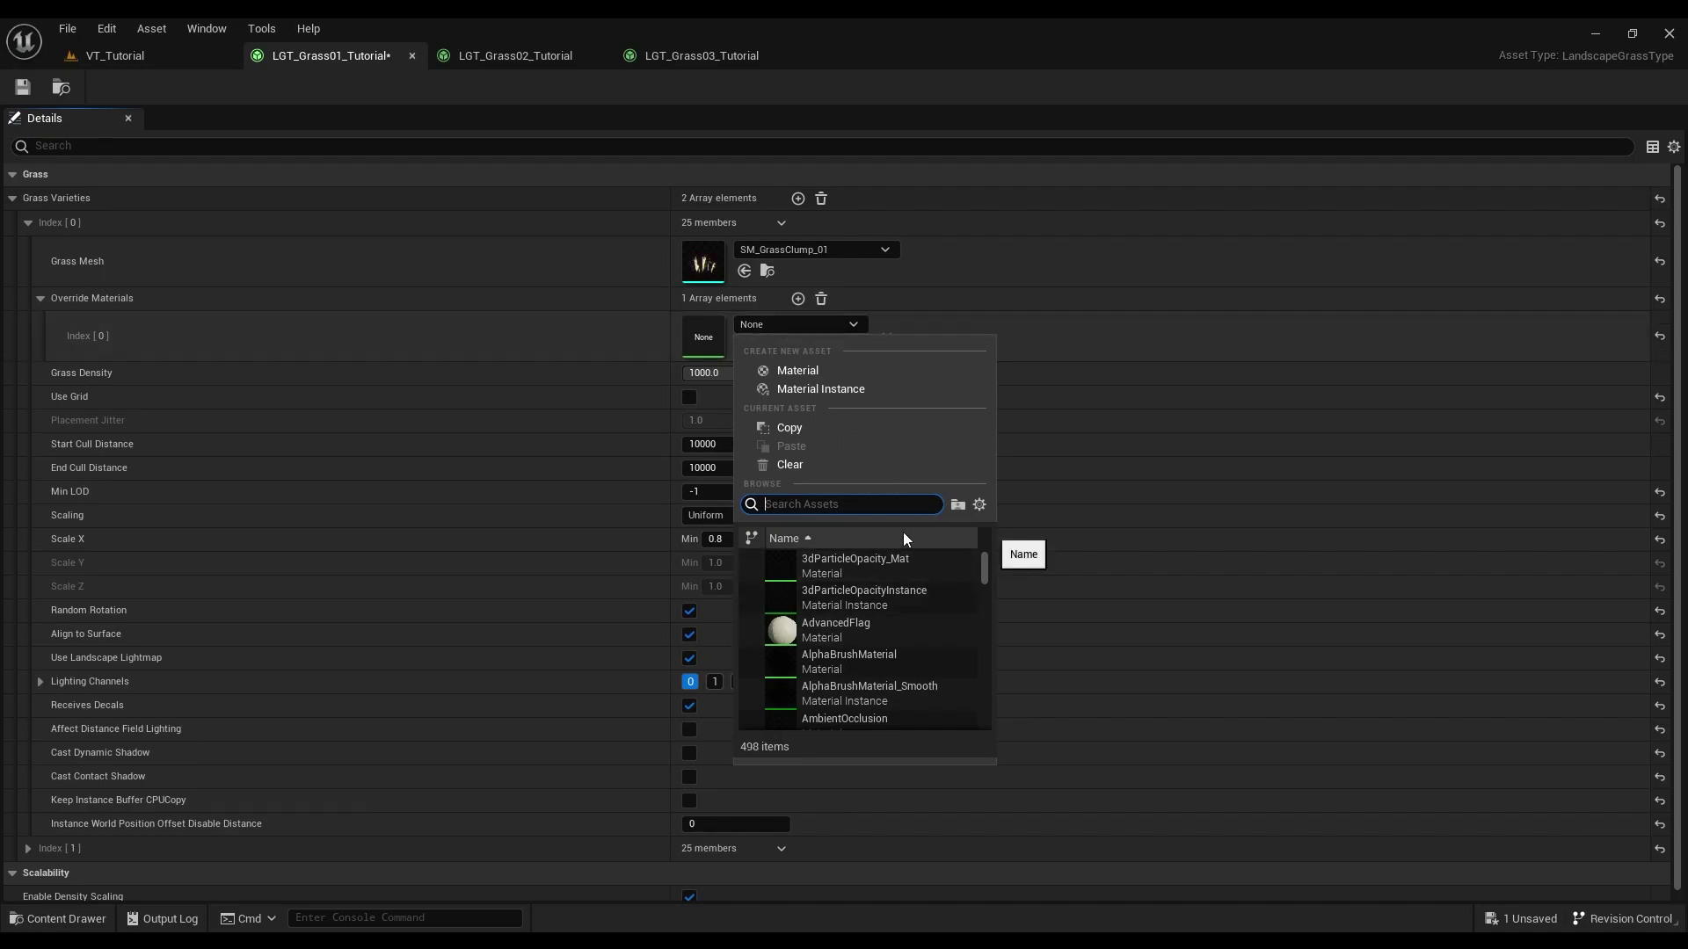
type("grass_")
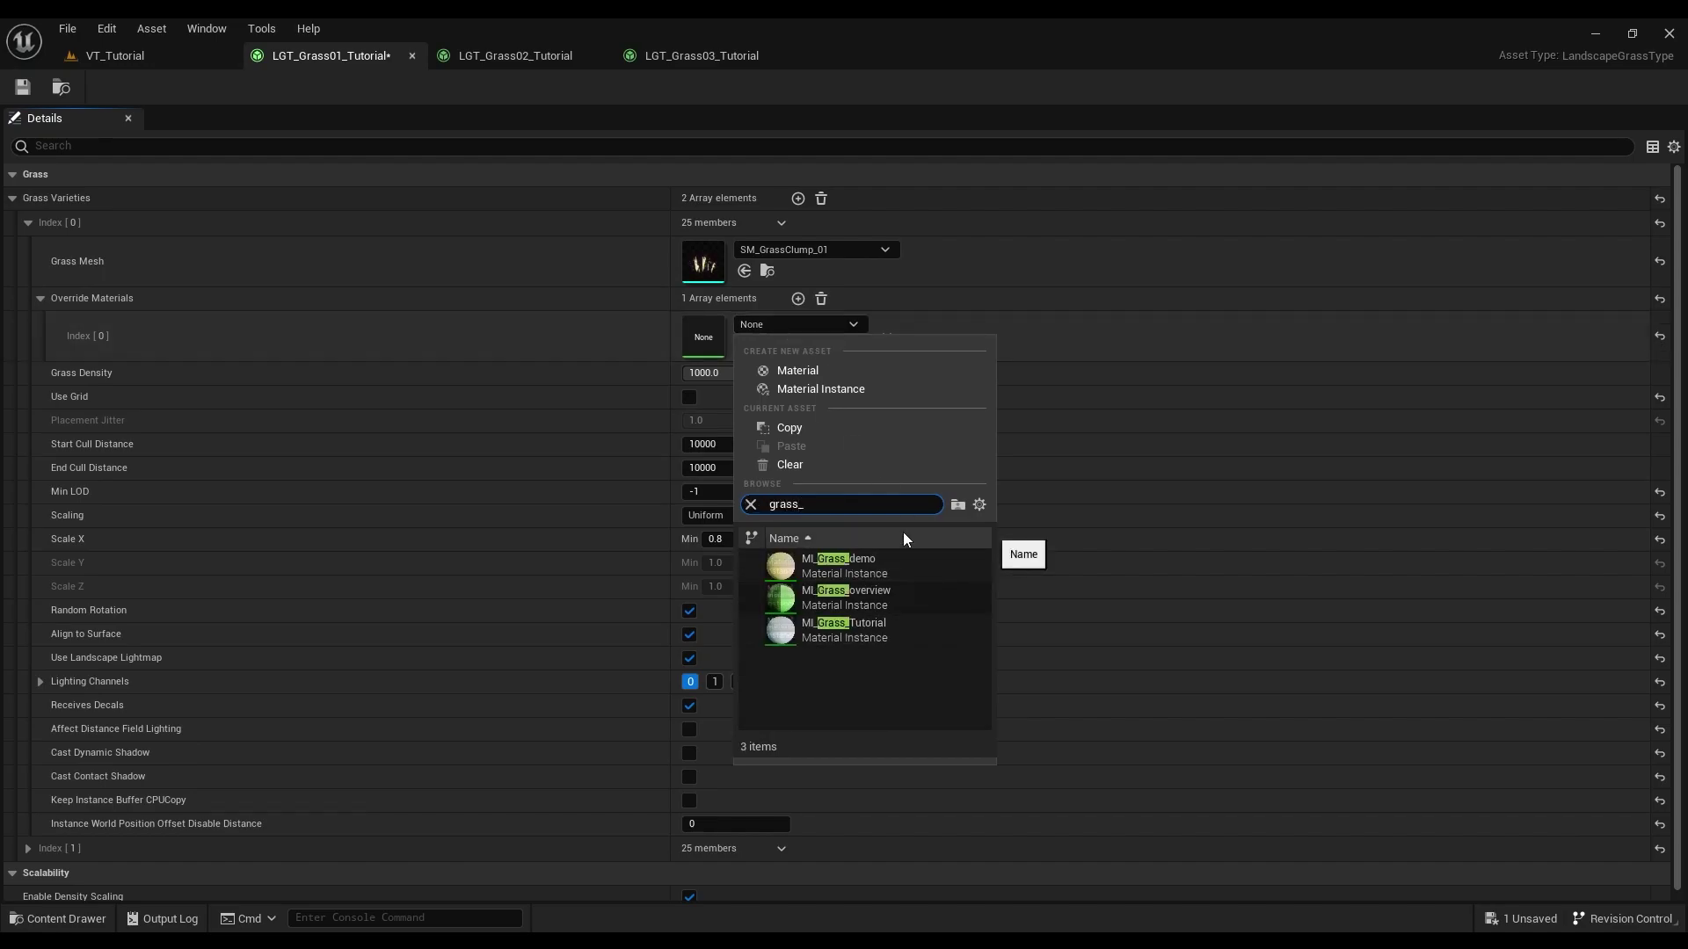
left_click(805, 631)
left_click(28, 223)
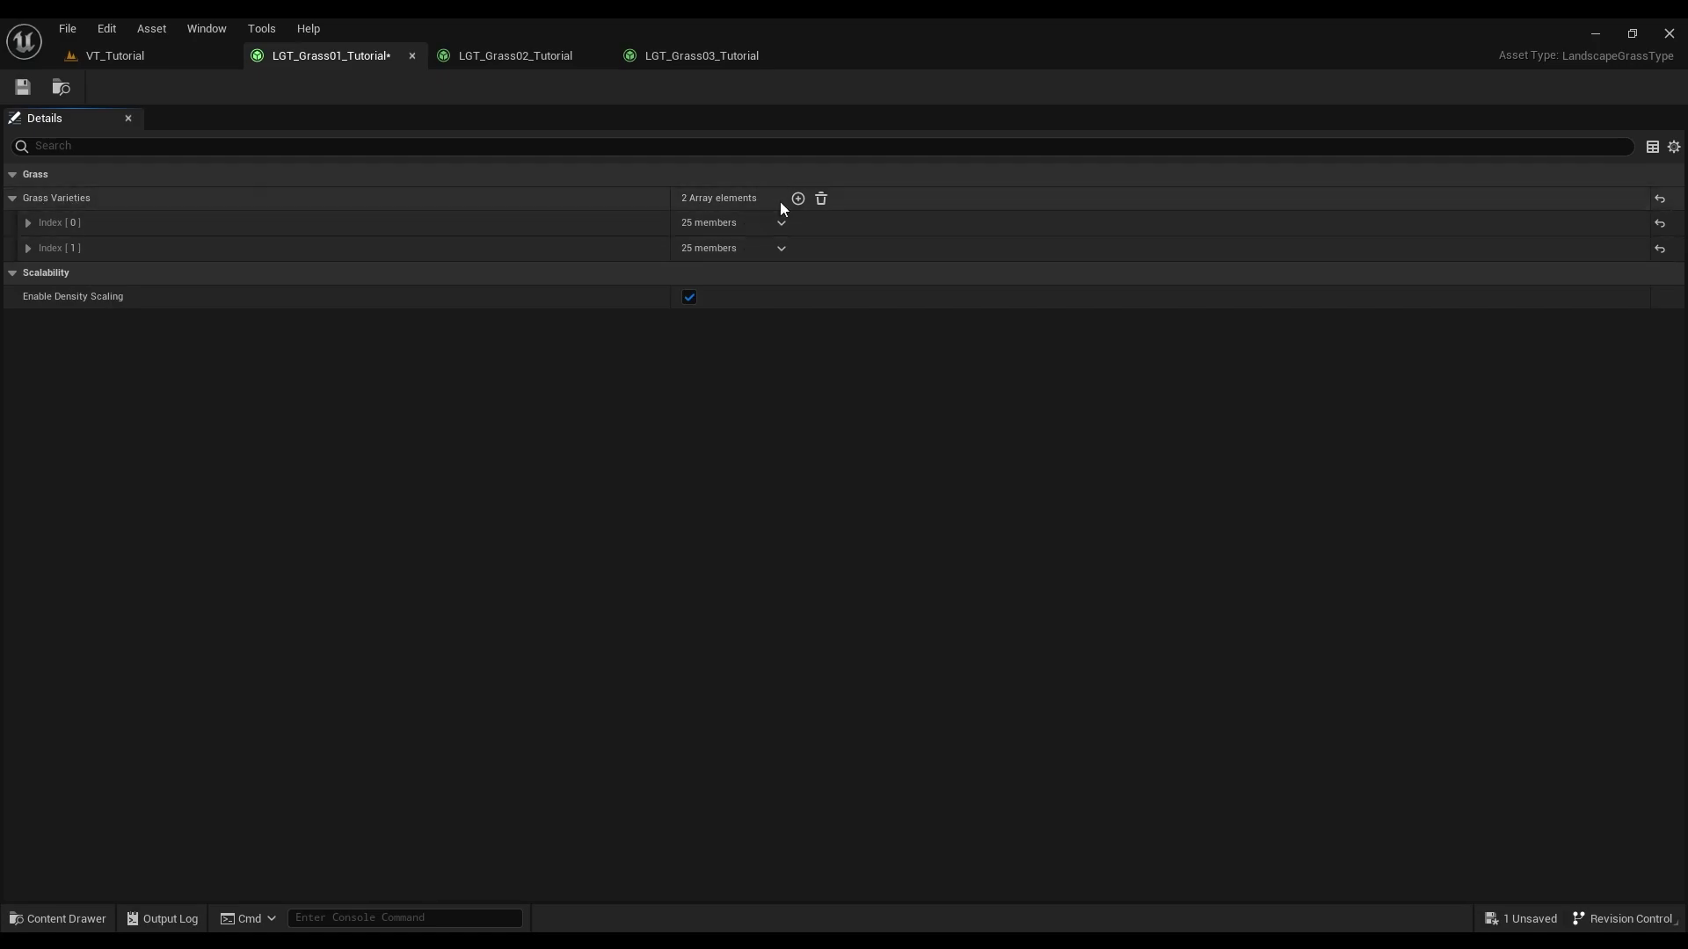
left_click(28, 223)
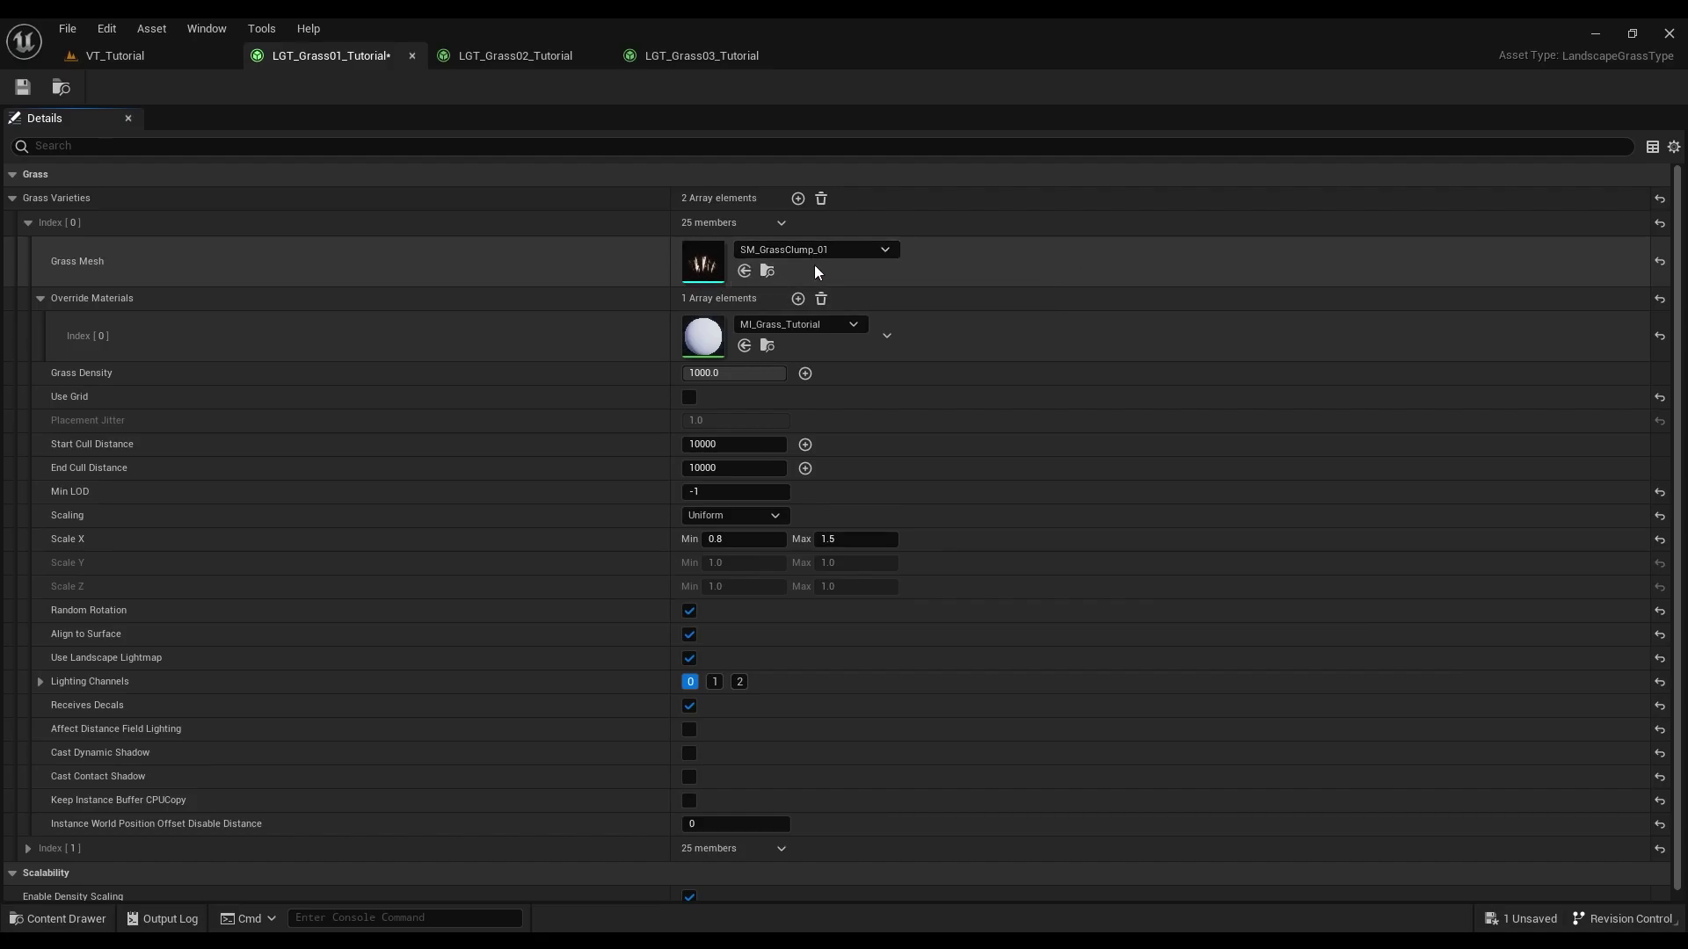
left_click(28, 222)
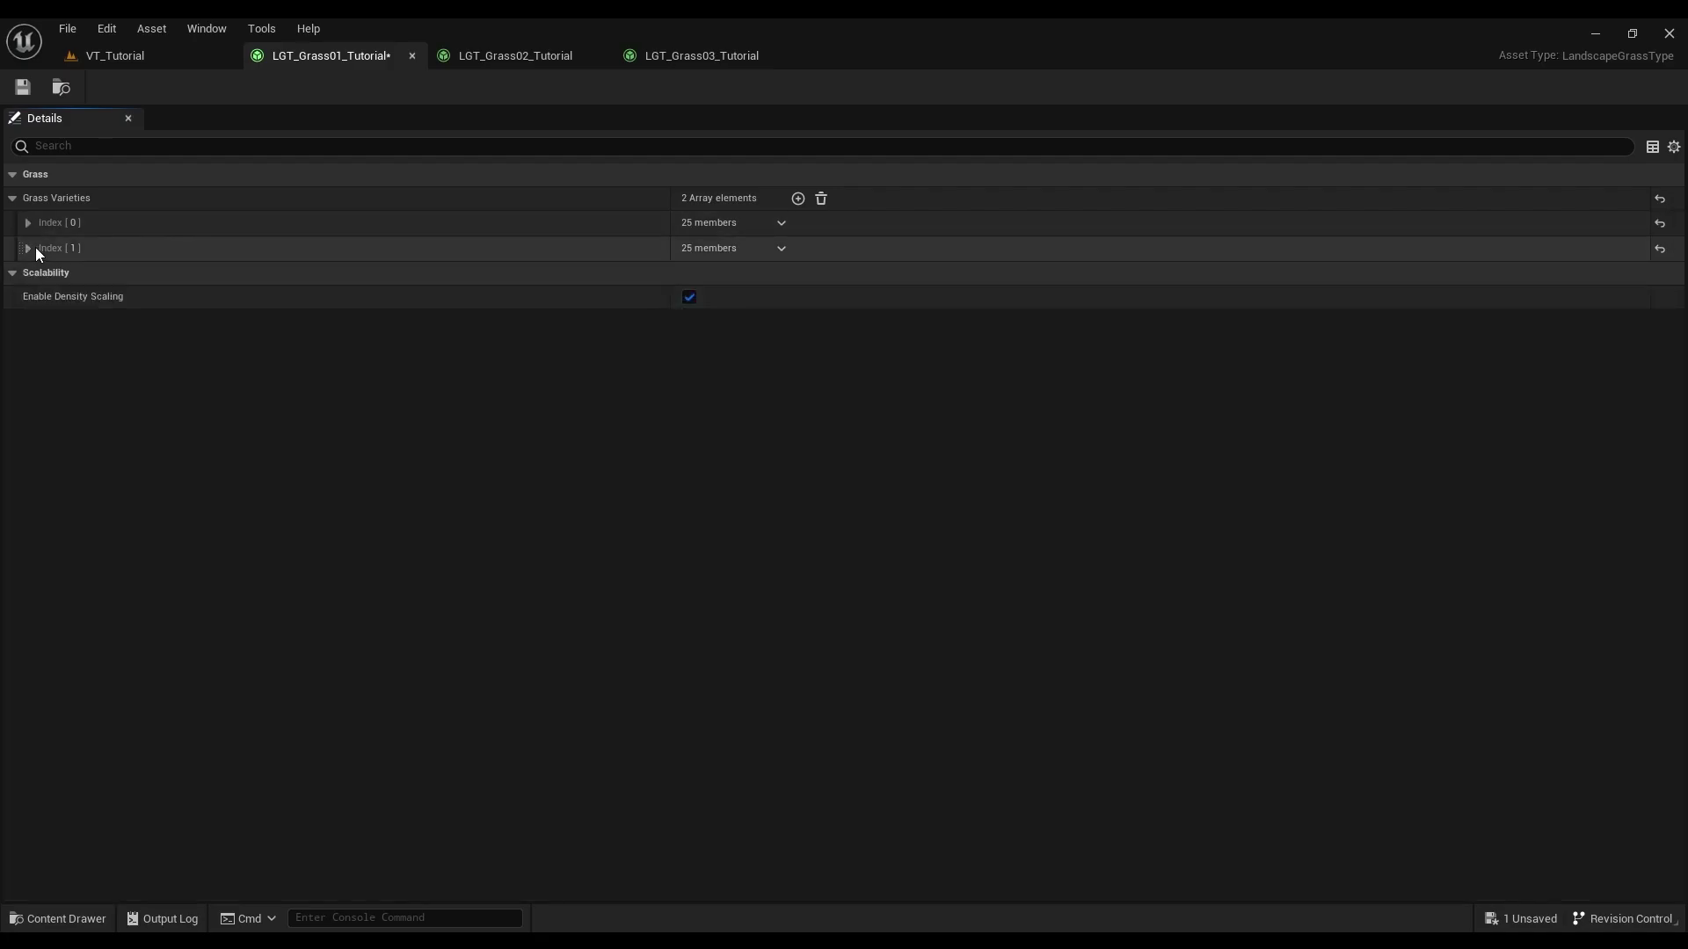
Step: Add MI_Grass_Tutorial as an override material to Index 1 of LGT_Grass01_Tutorial, then save and close the asset
left_click(30, 248)
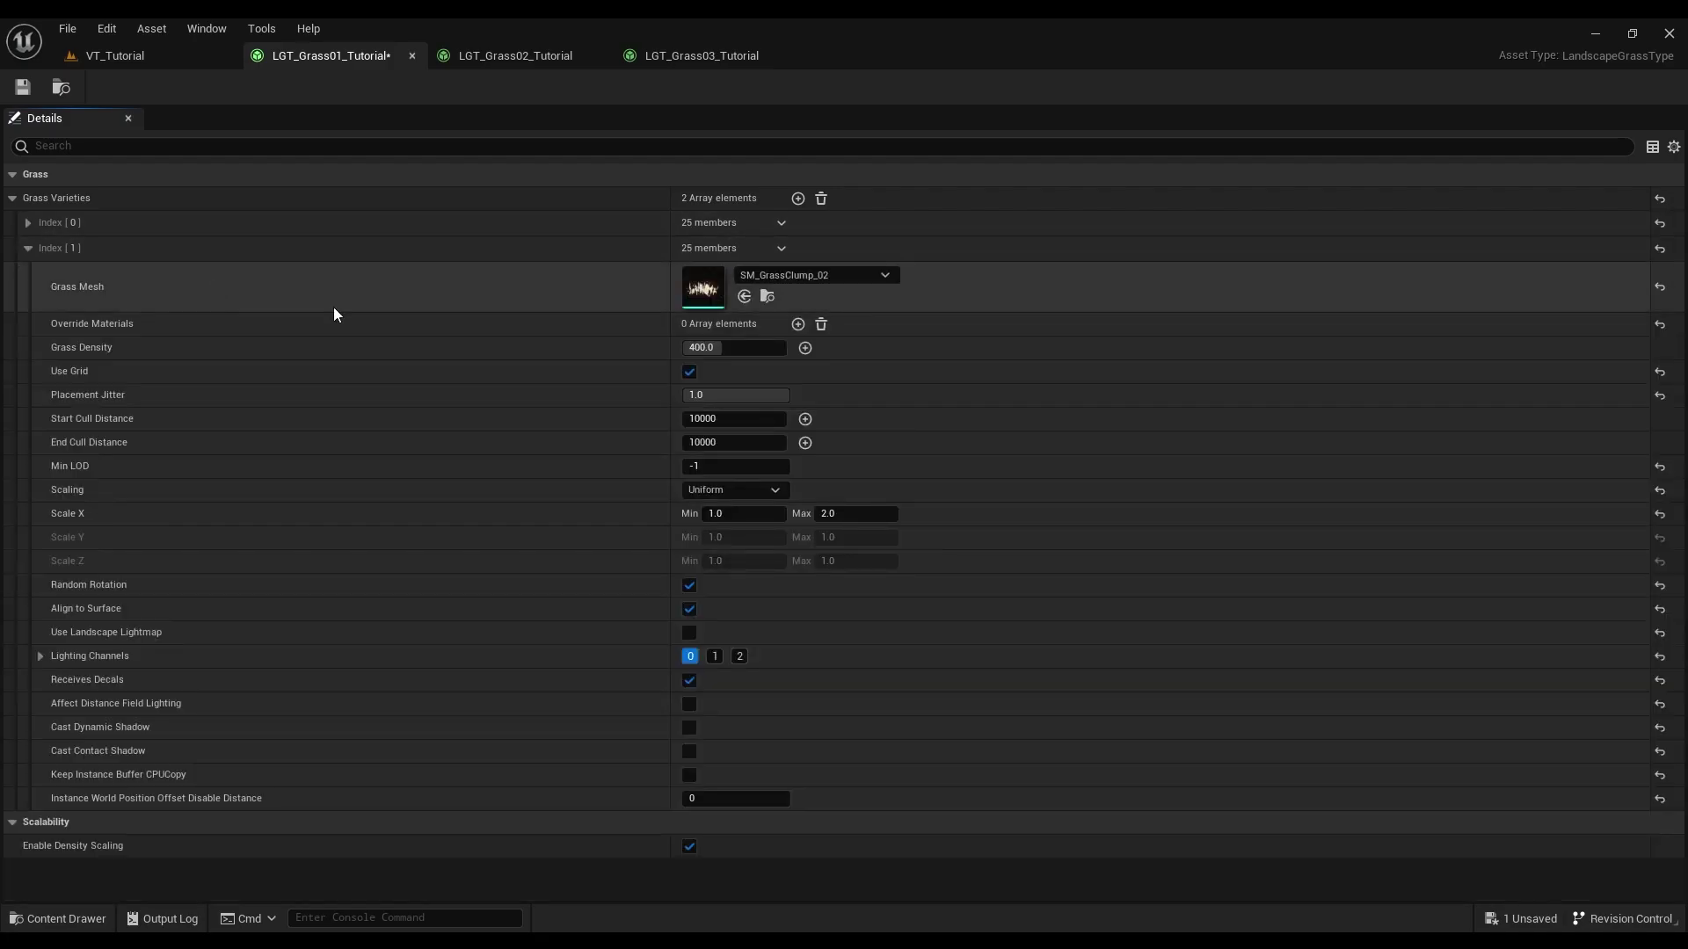
left_click(798, 323)
left_click(769, 349)
type("grass_")
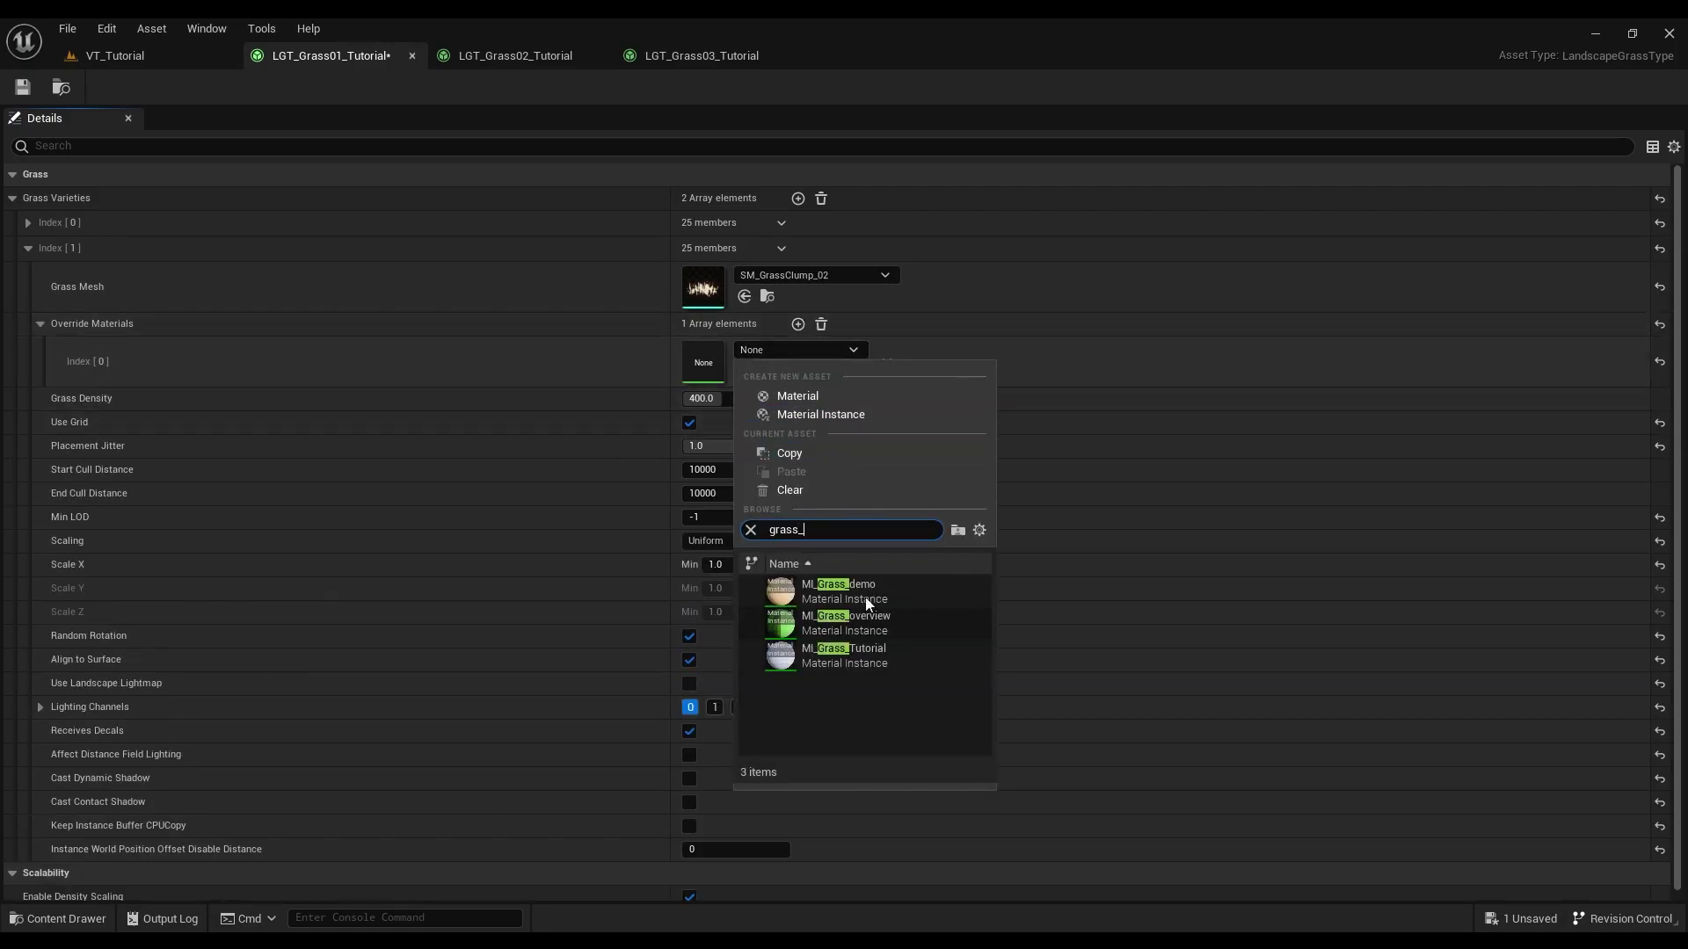
left_click(844, 648)
left_click(28, 248)
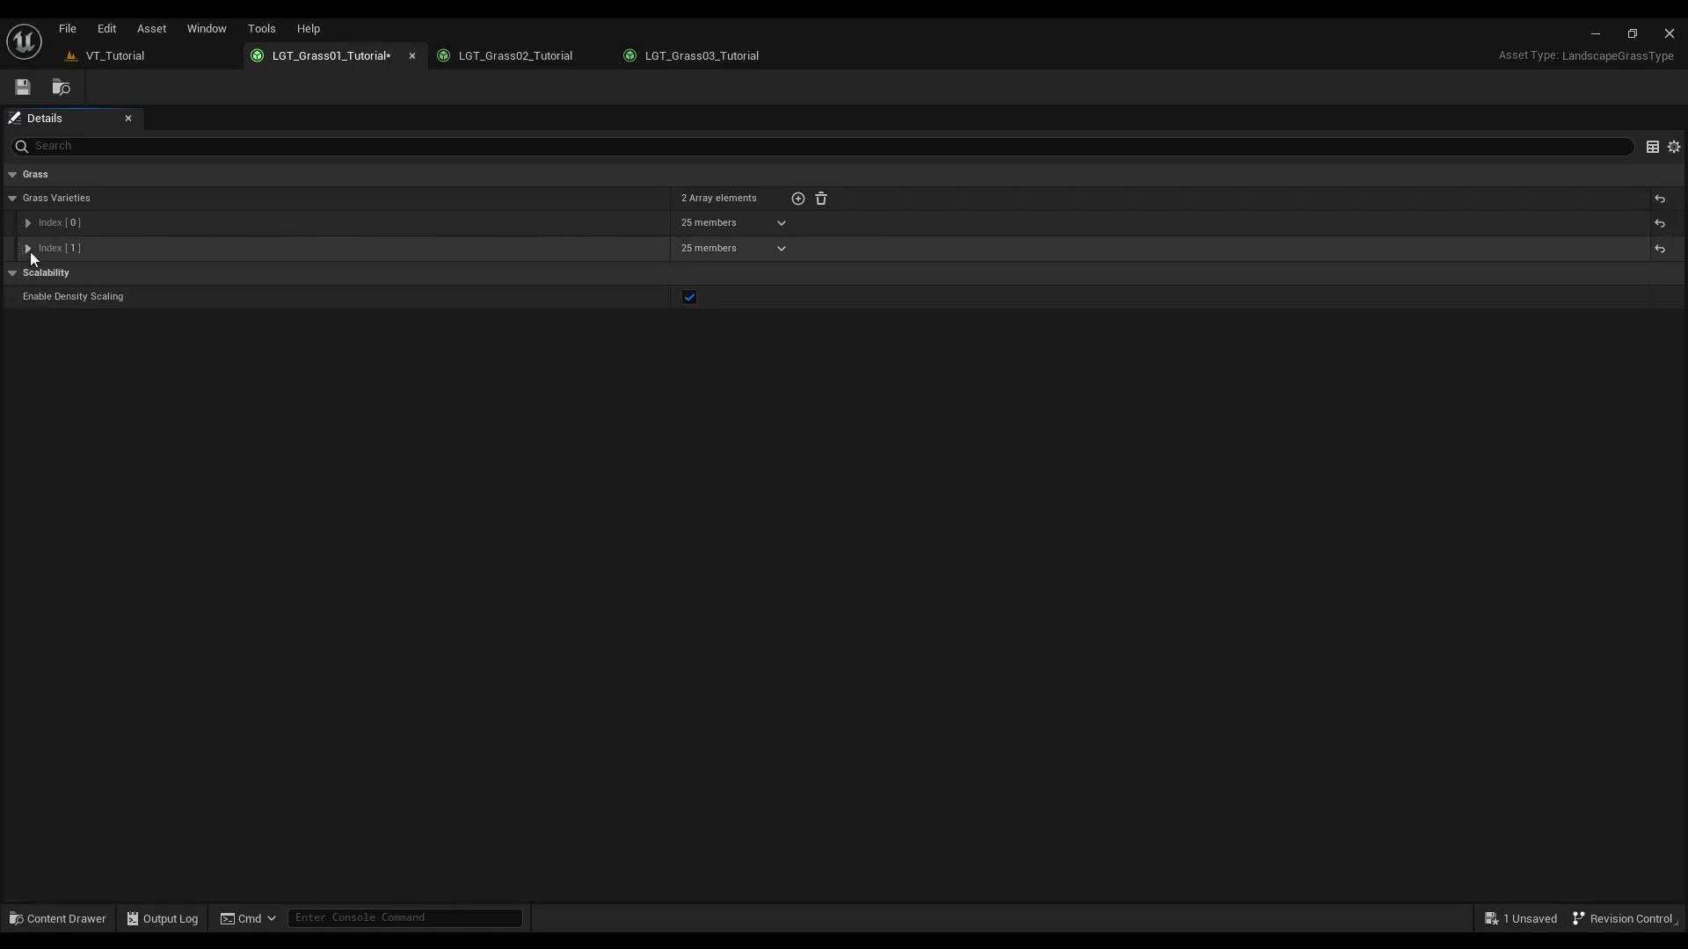
left_click(22, 87)
left_click(408, 55)
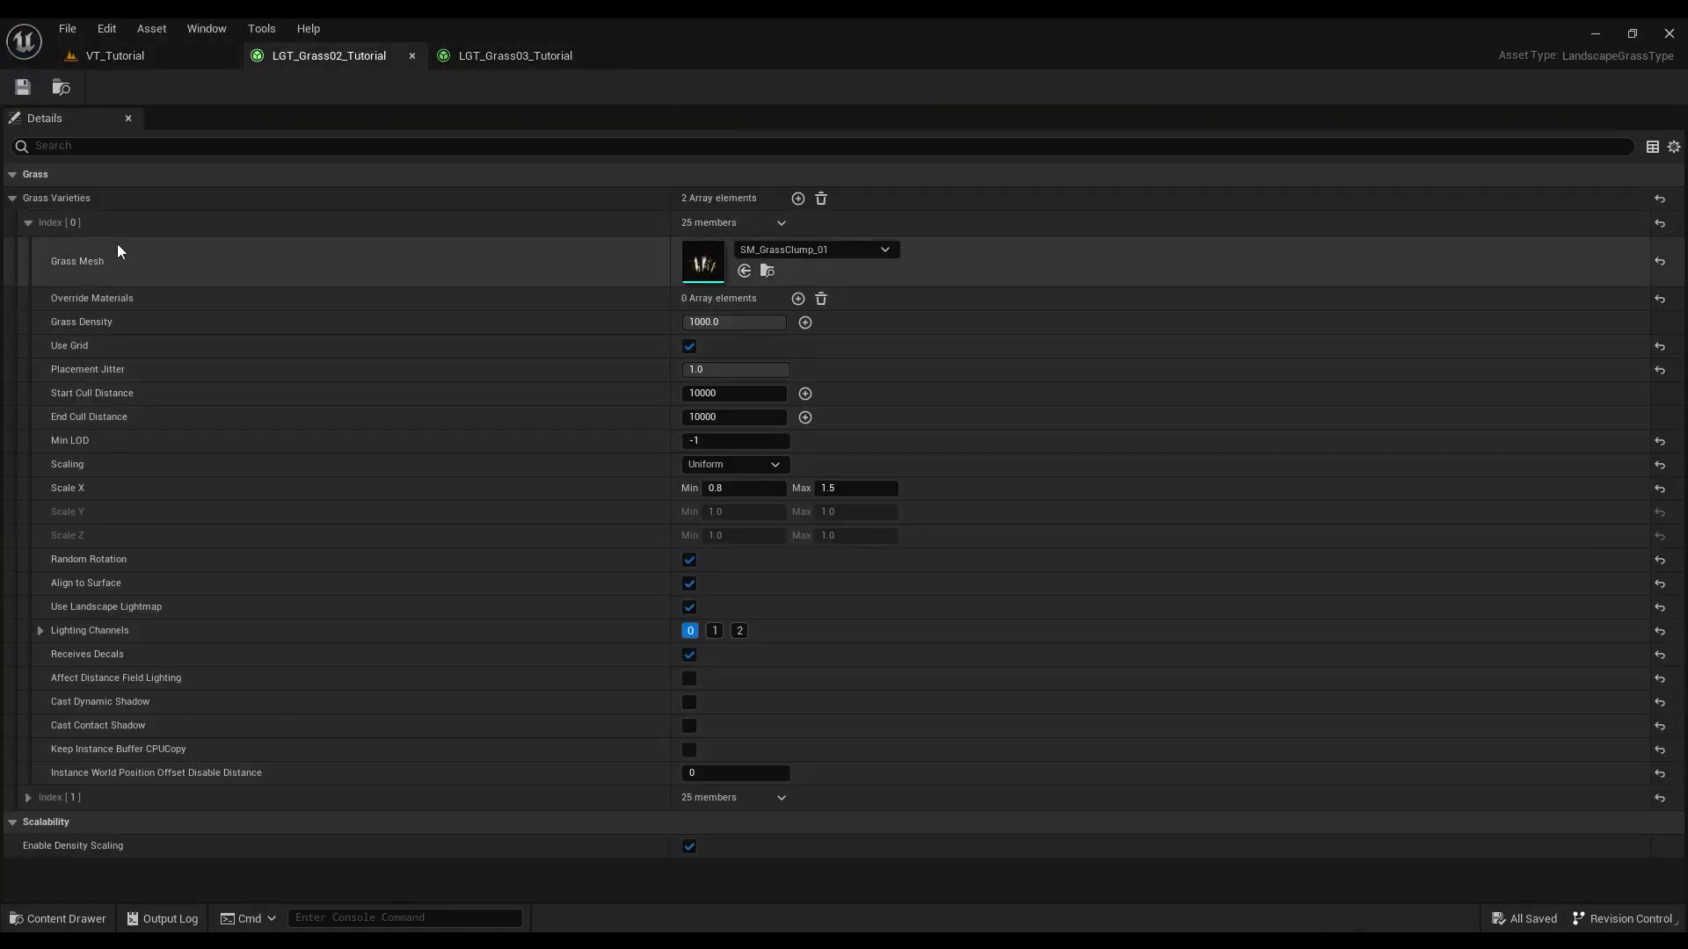
Step: Add MI_Grass_Tutorial as an override material to the first grass variety, Index 0, of LGT_Grass02_Tutorial
left_click(798, 298)
left_click(786, 330)
type("grass")
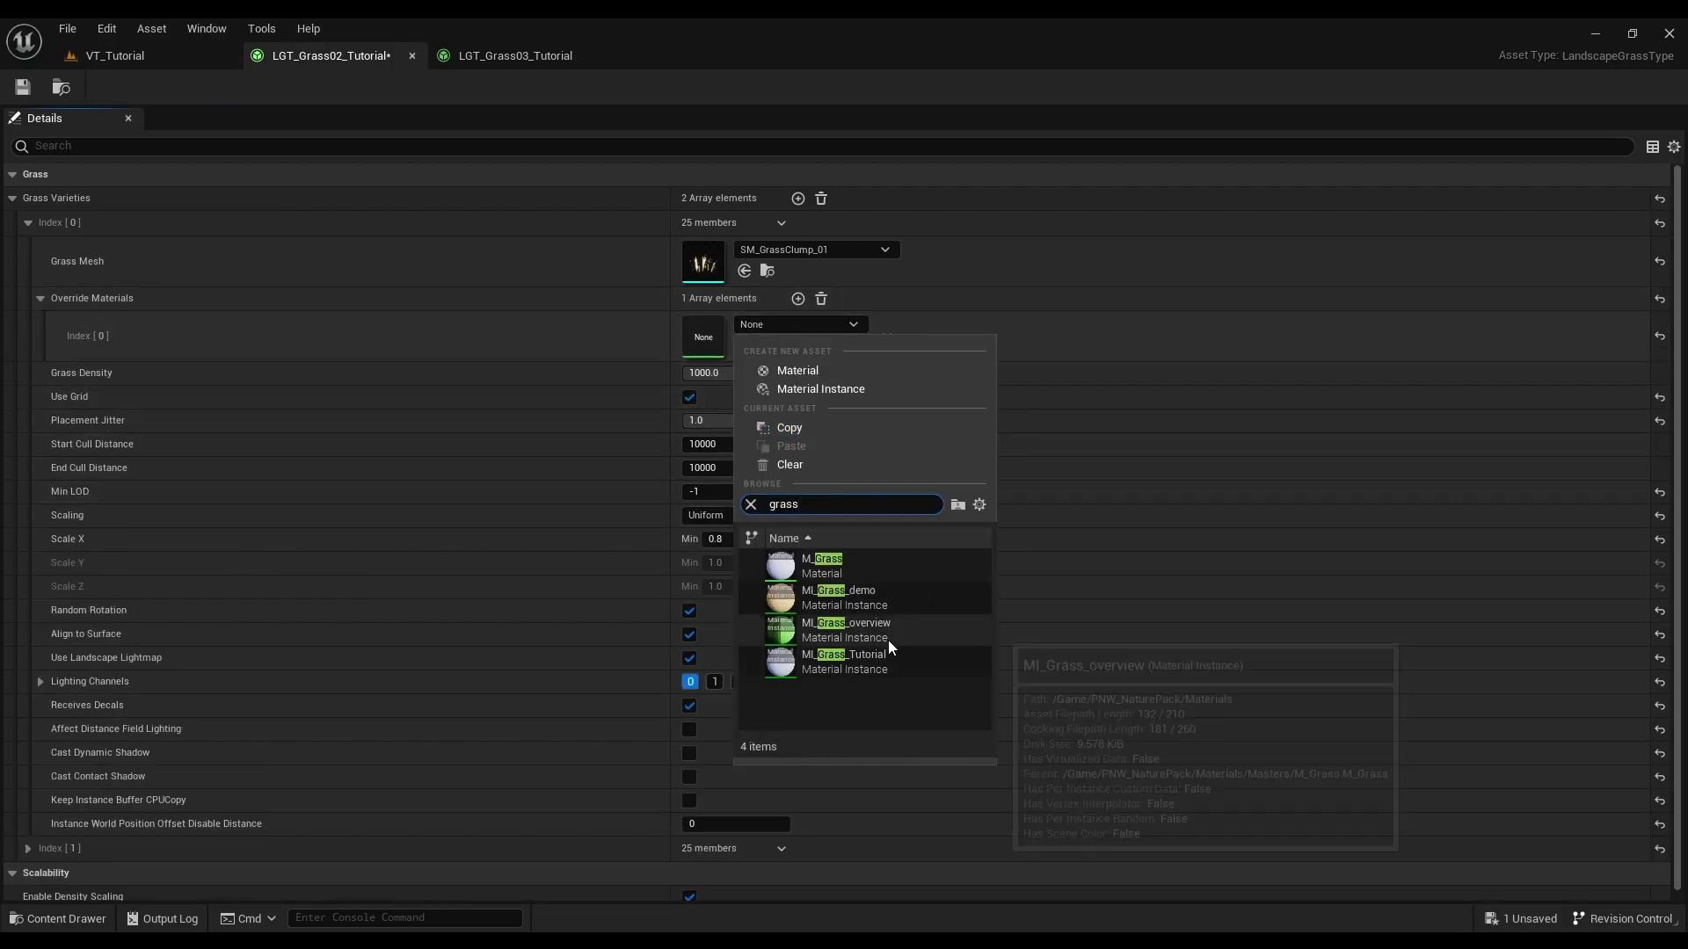
left_click(872, 656)
left_click(28, 222)
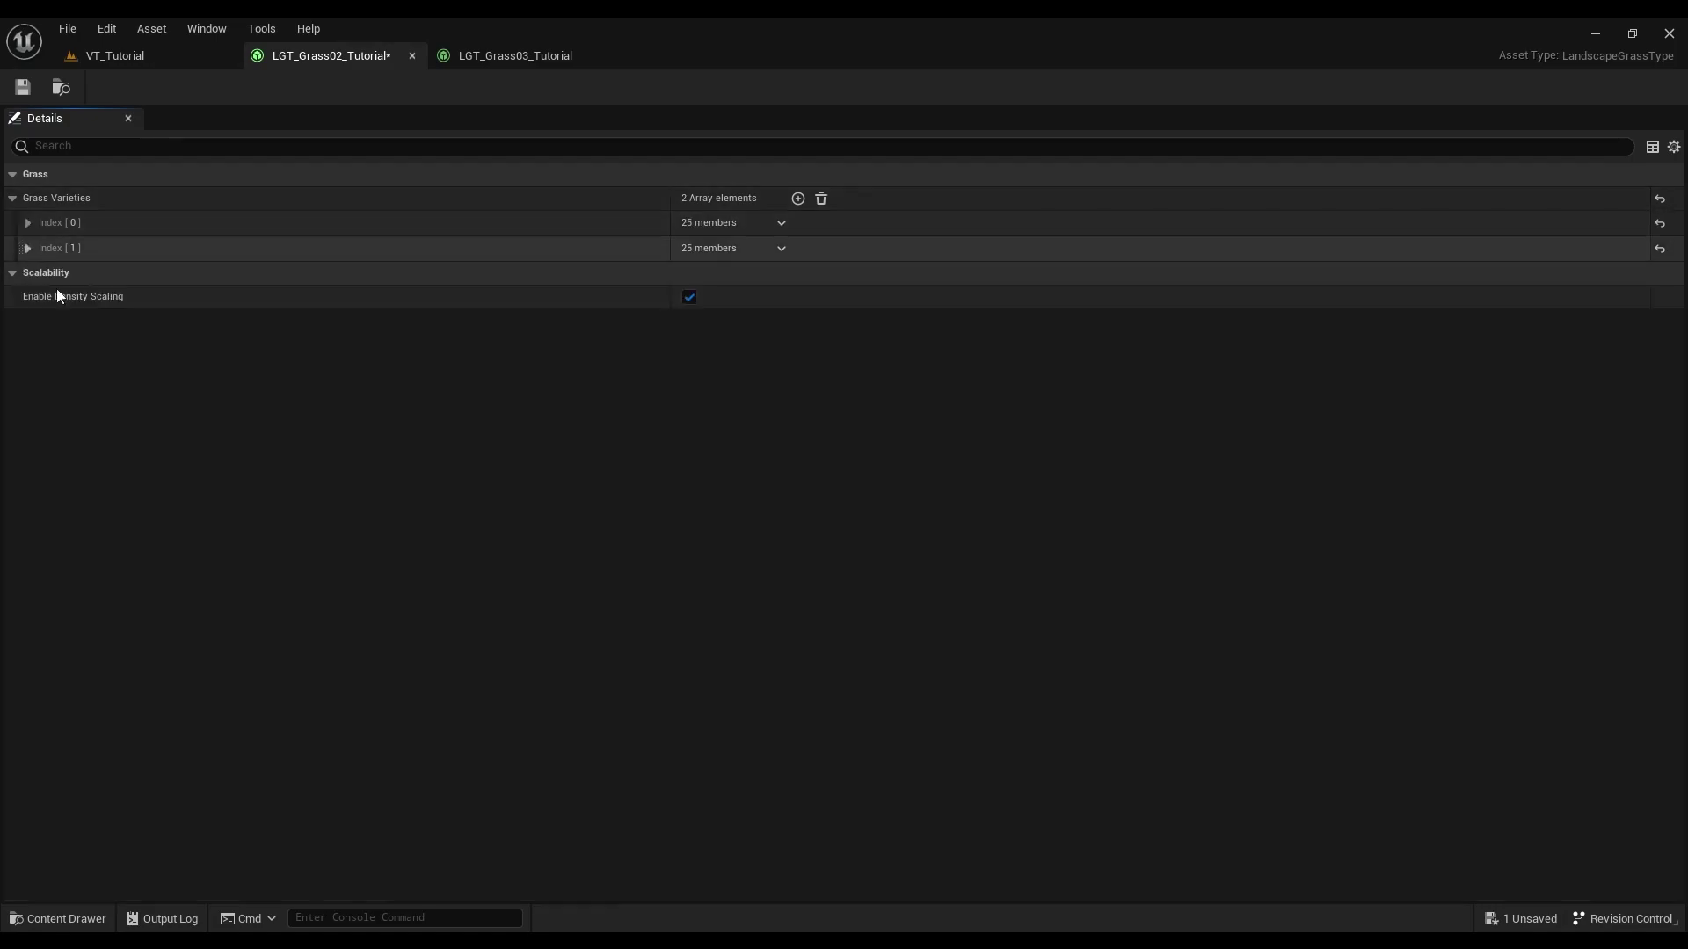
Step: Add MI_Grass_Tutorial as an override material to Index 1 of LGT_Grass02_Tutorial, then save and close the asset
left_click(28, 248)
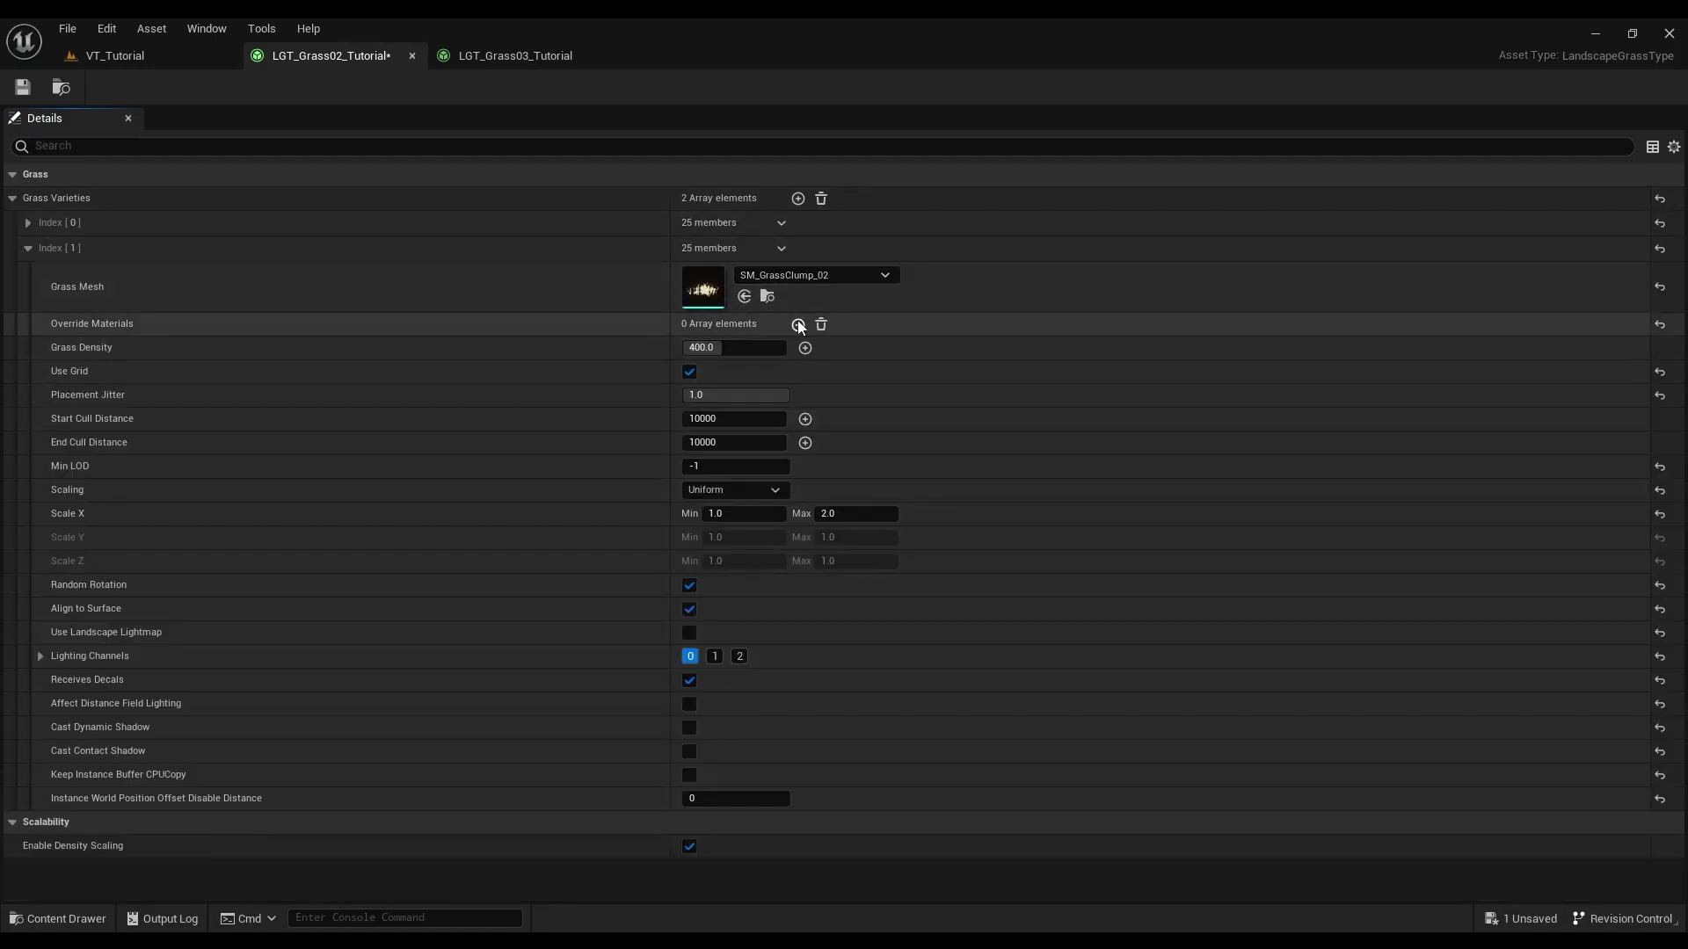
left_click(798, 323)
left_click(768, 355)
type("grass")
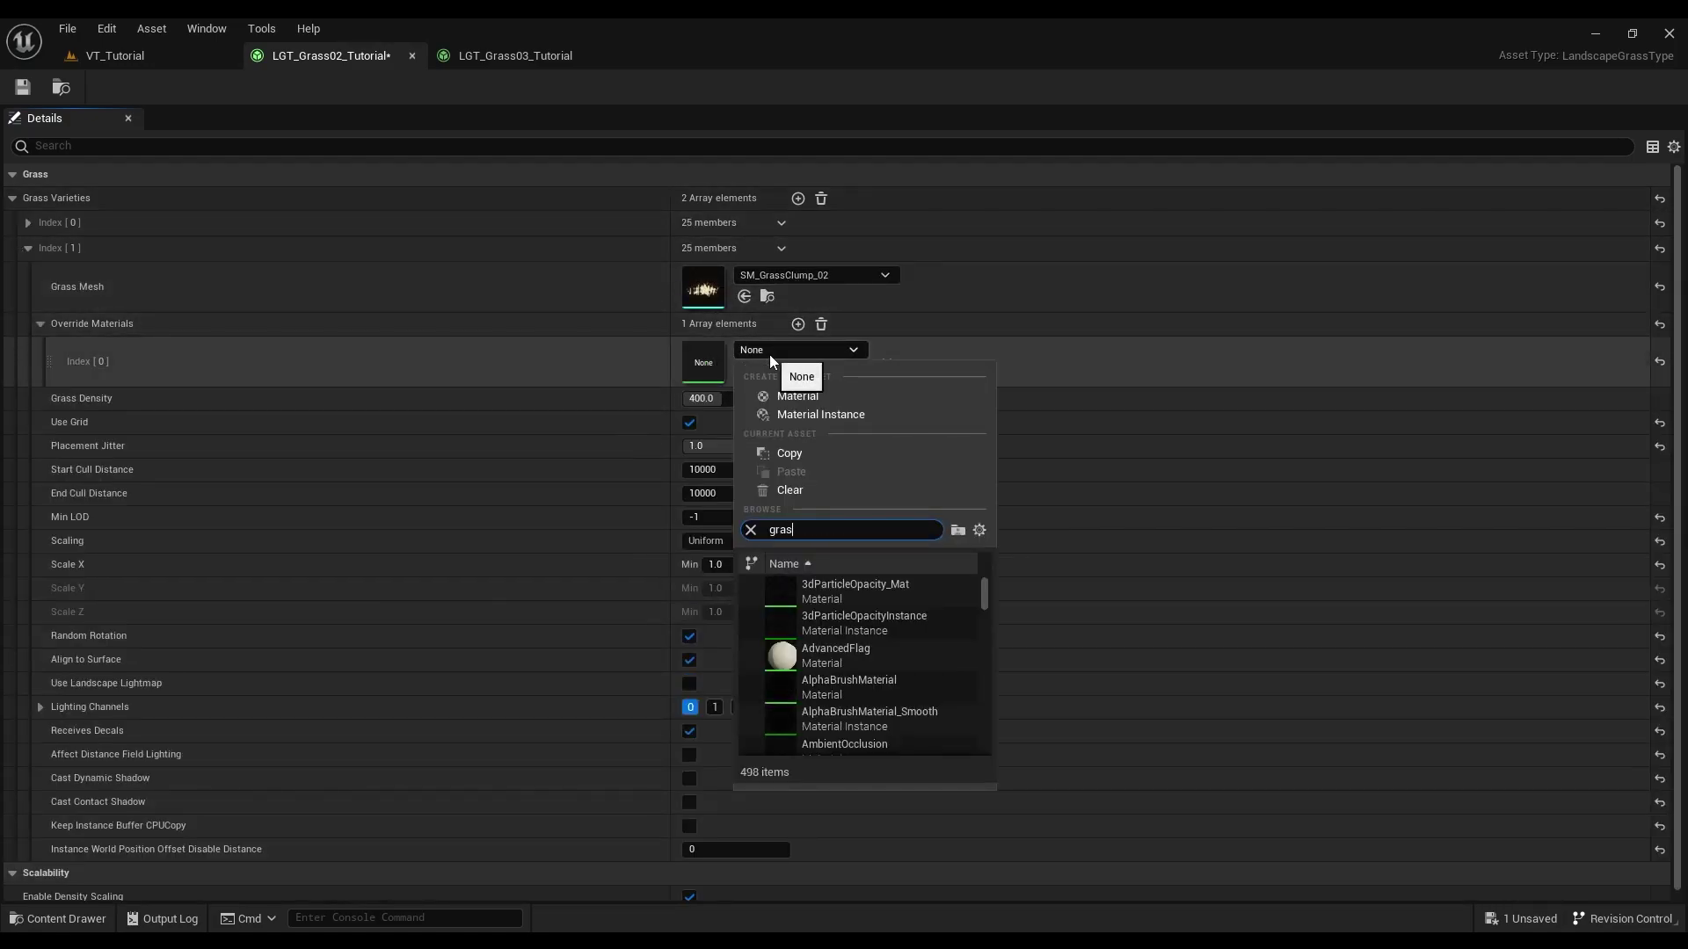
left_click(890, 677)
left_click(22, 87)
left_click(411, 56)
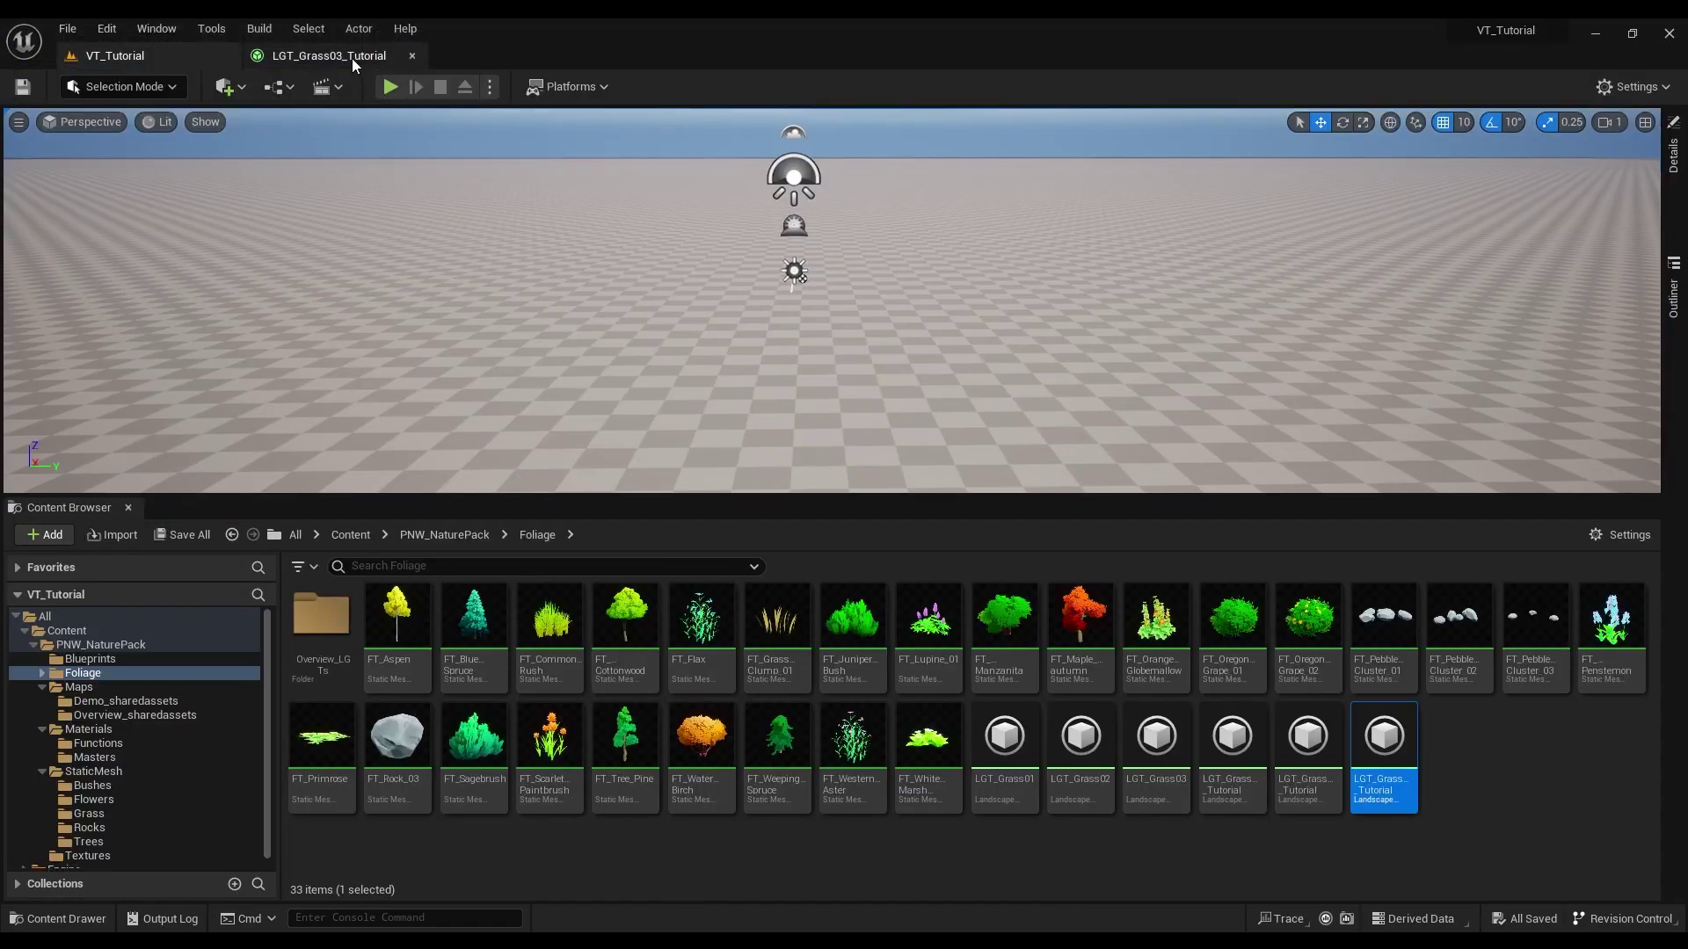
Step: Add MI_Grass_Tutorial as an override material to the first grass variety, Index 0, of LGT_Grass03_Tutorial
left_click(352, 57)
left_click(798, 298)
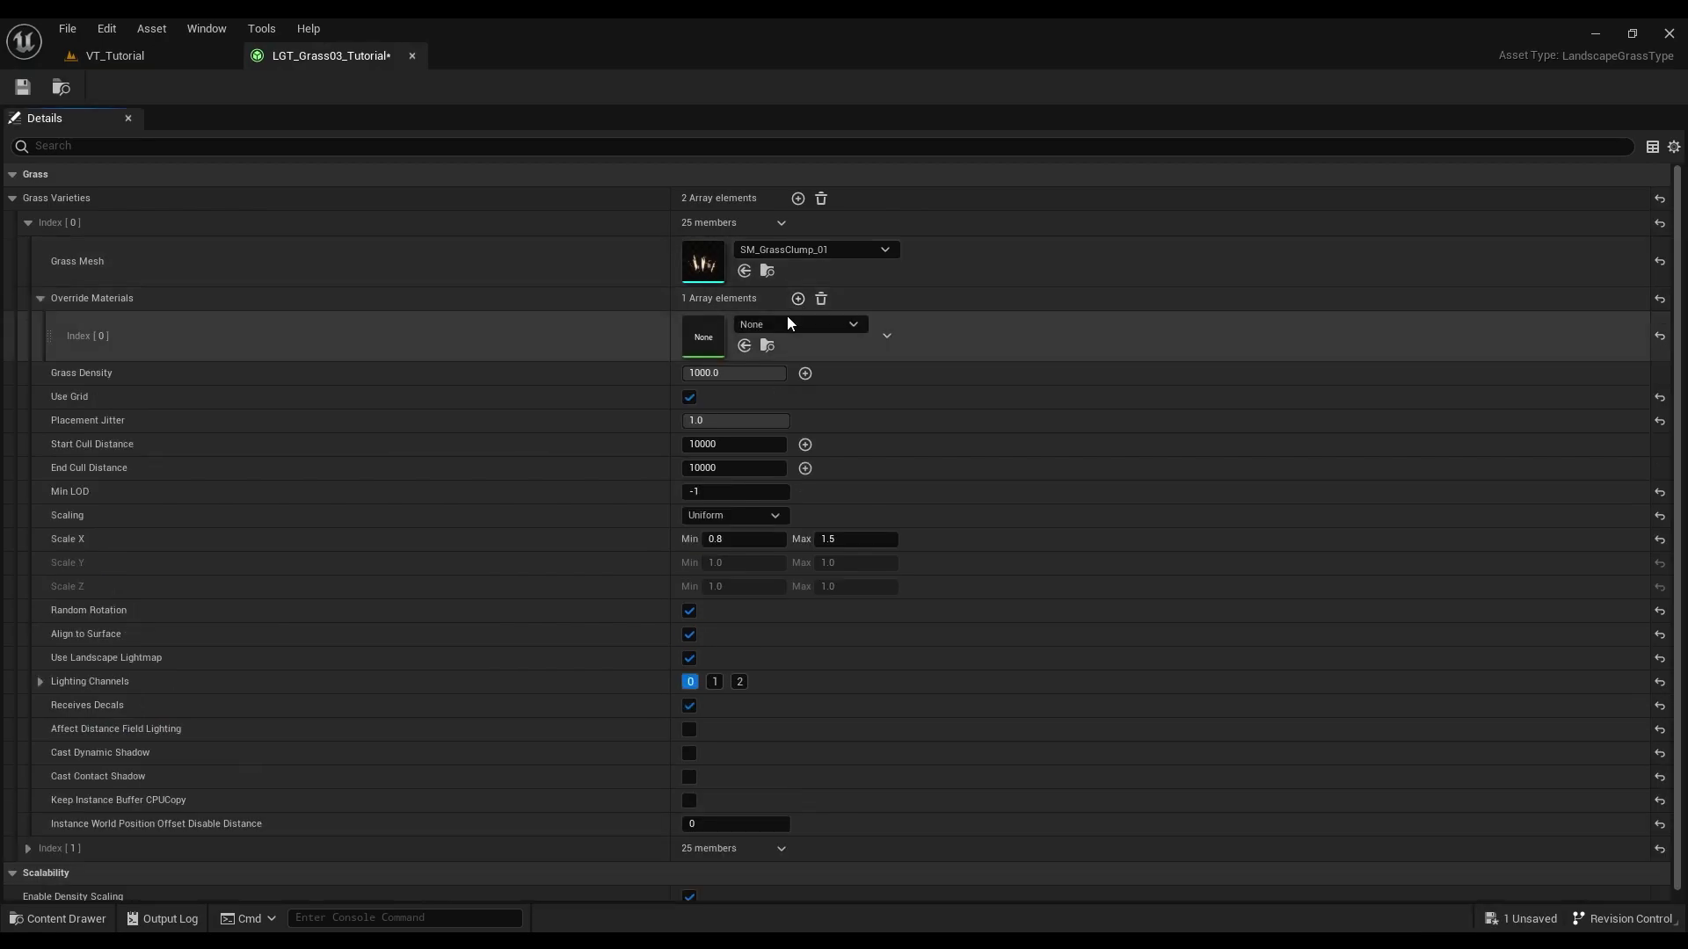
left_click(773, 325)
type("grass")
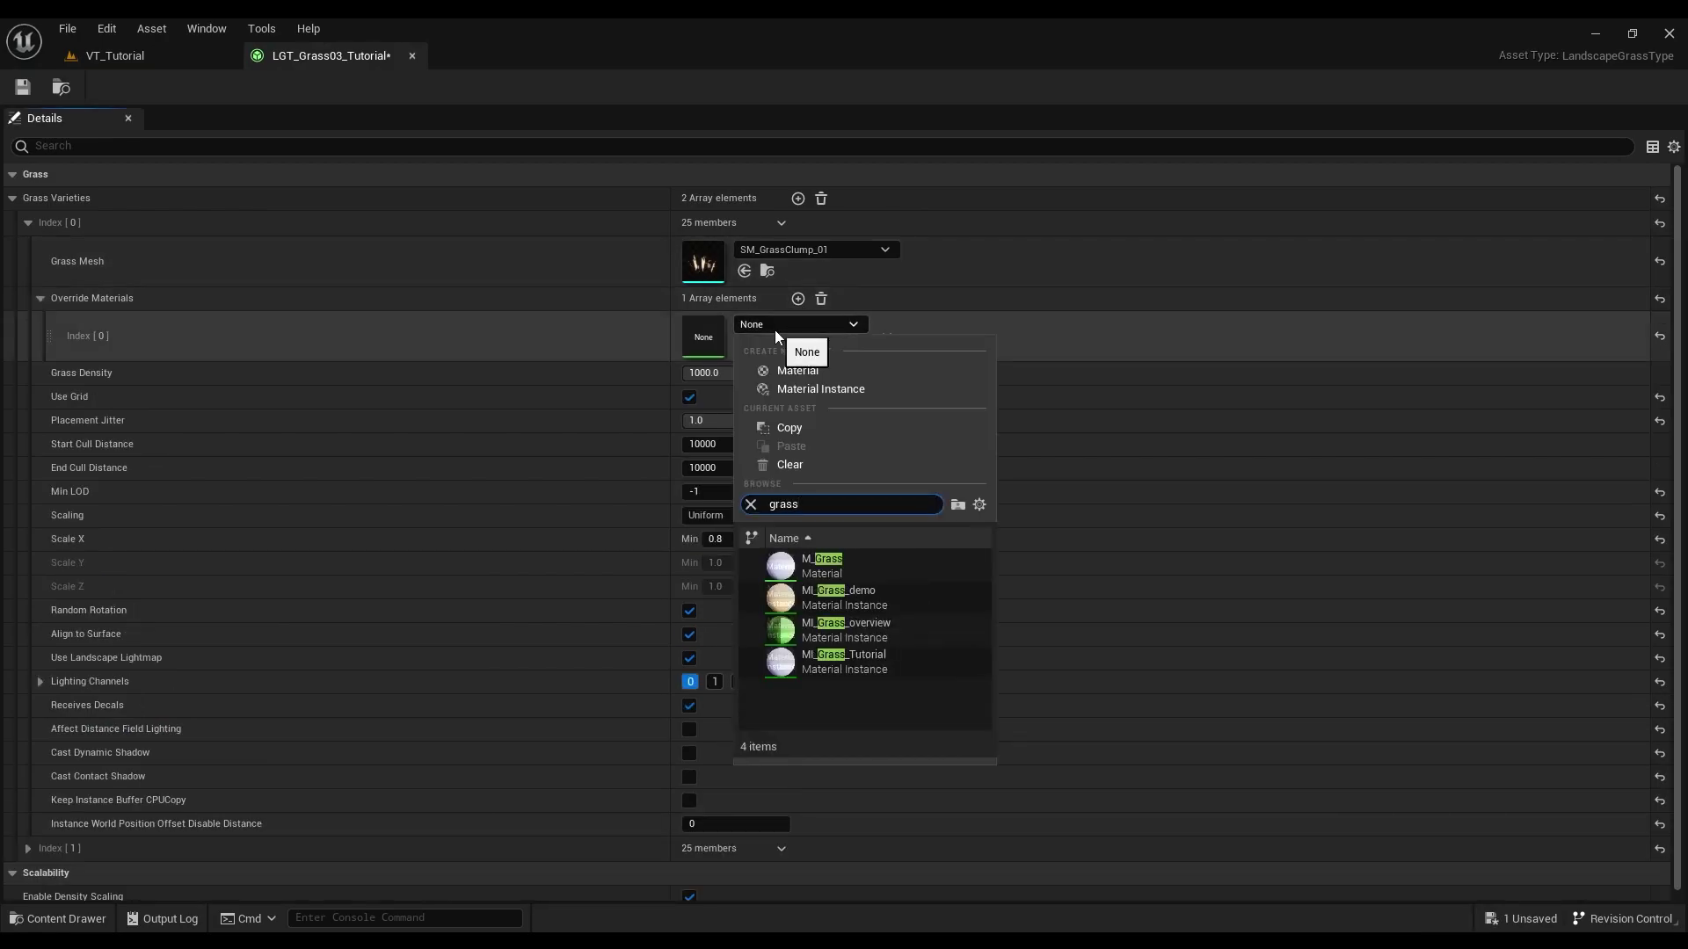
left_click(856, 620)
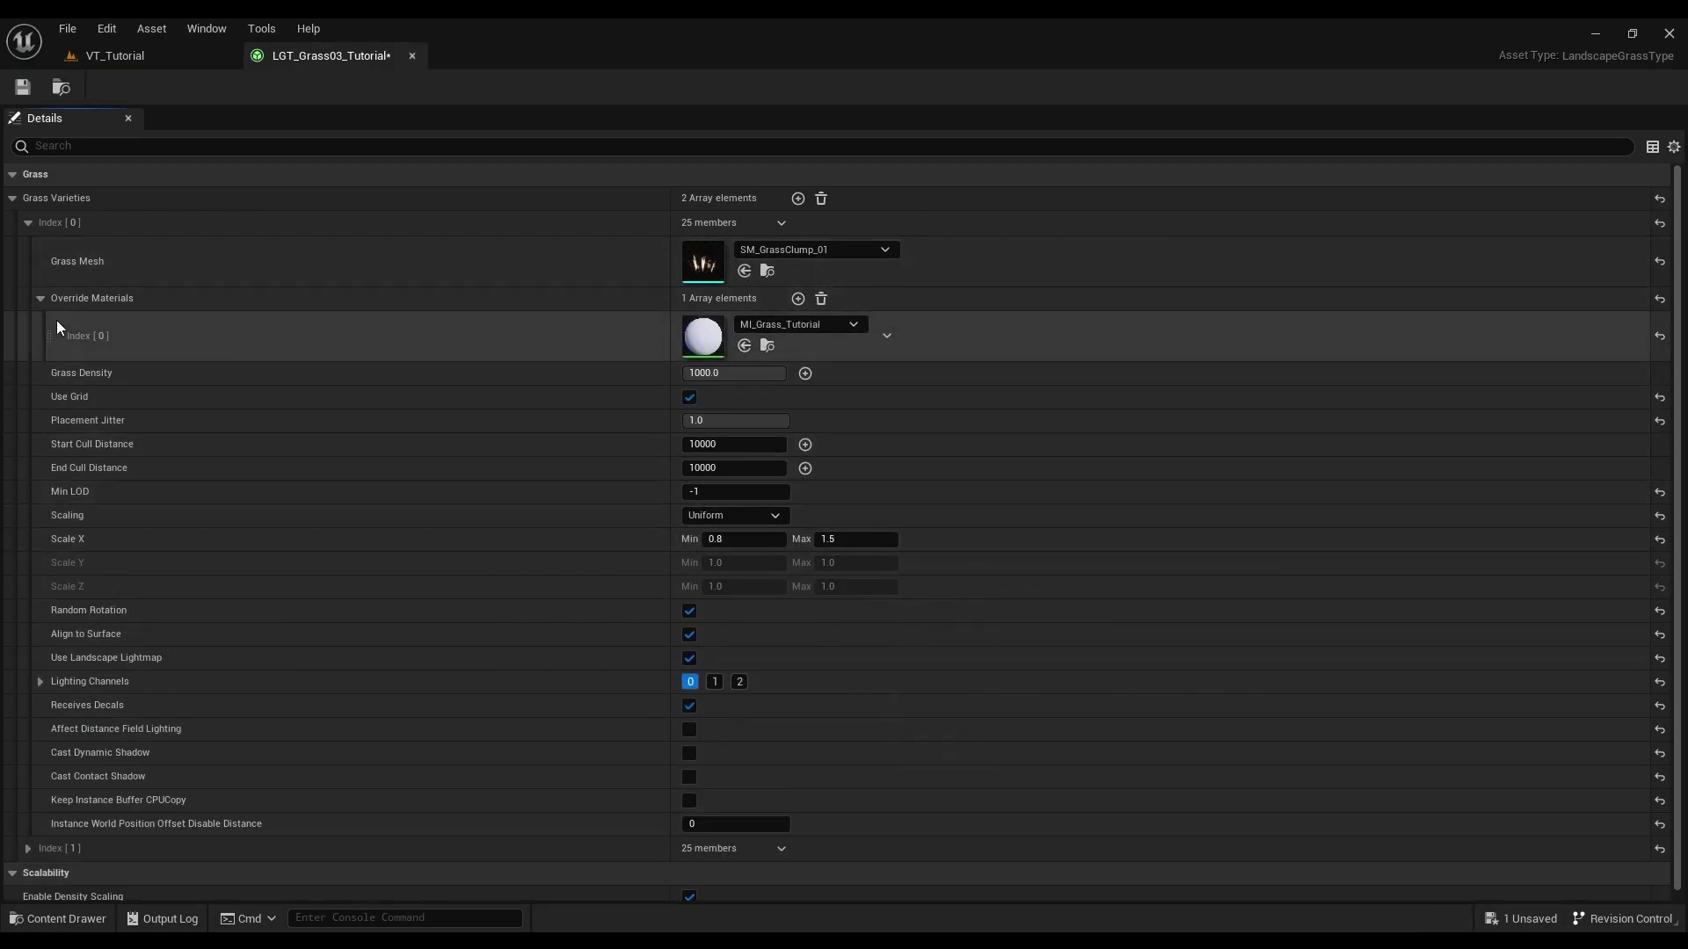
scroll(837, 629, "down", 1)
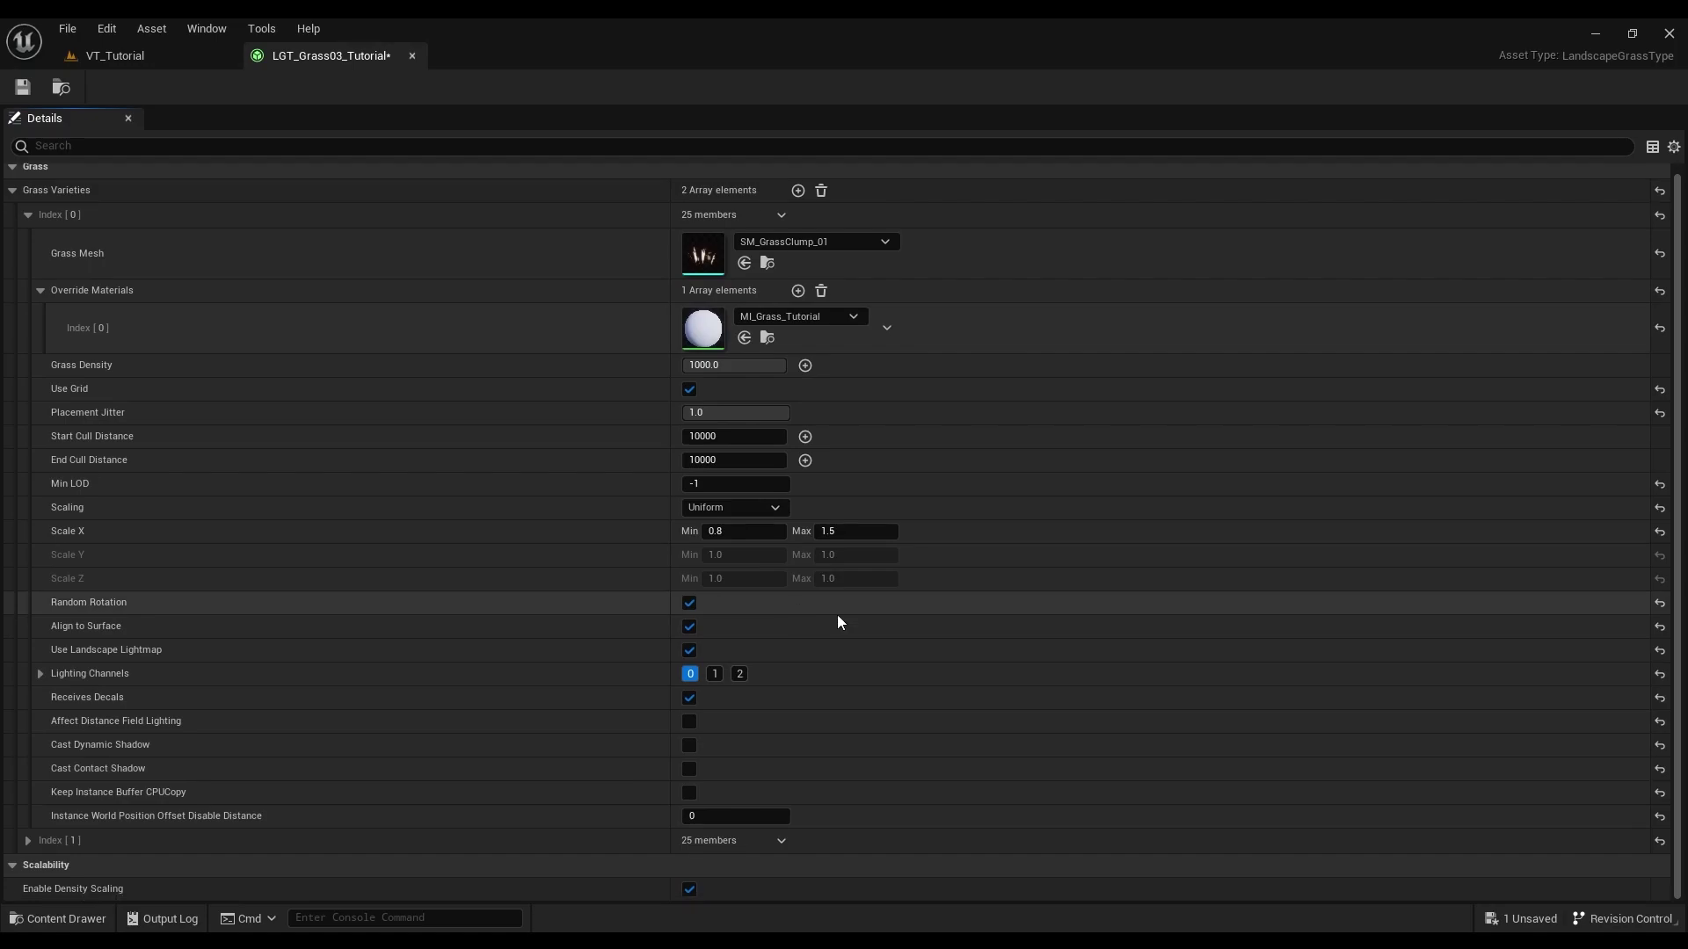
left_click(40, 291)
left_click(28, 214)
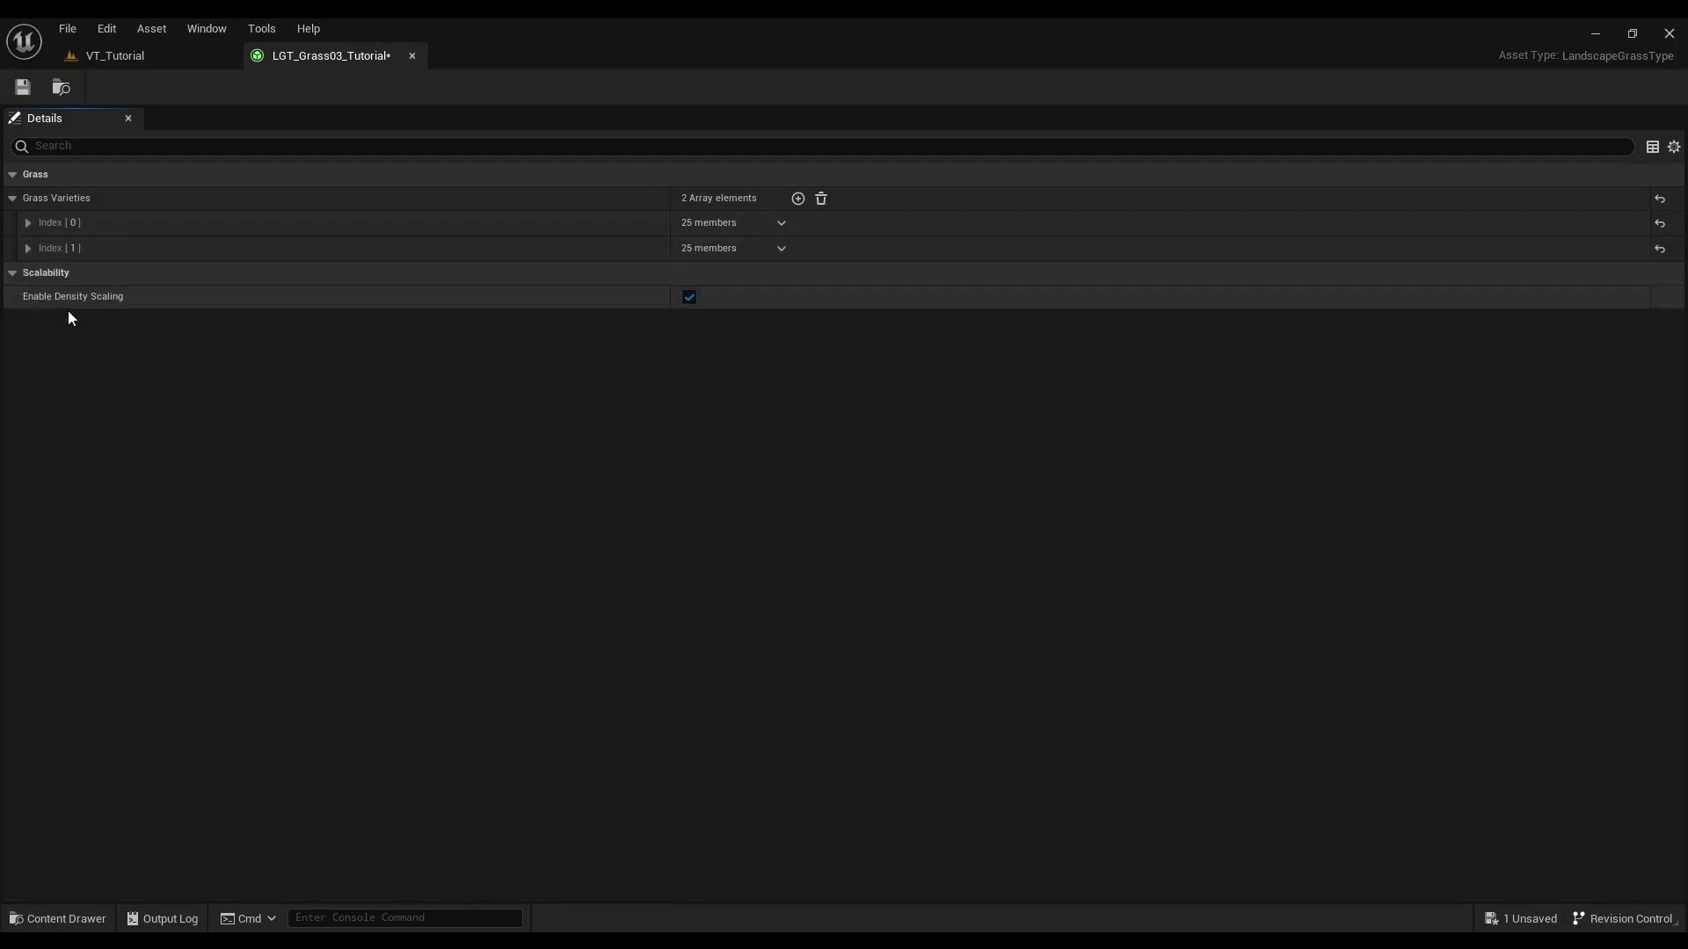
Step: Add MI_Grass_Tutorial as an override material to Index 1 of LGT_Grass03_Tutorial, then save and close the asset
left_click(28, 248)
left_click(798, 324)
left_click(775, 351)
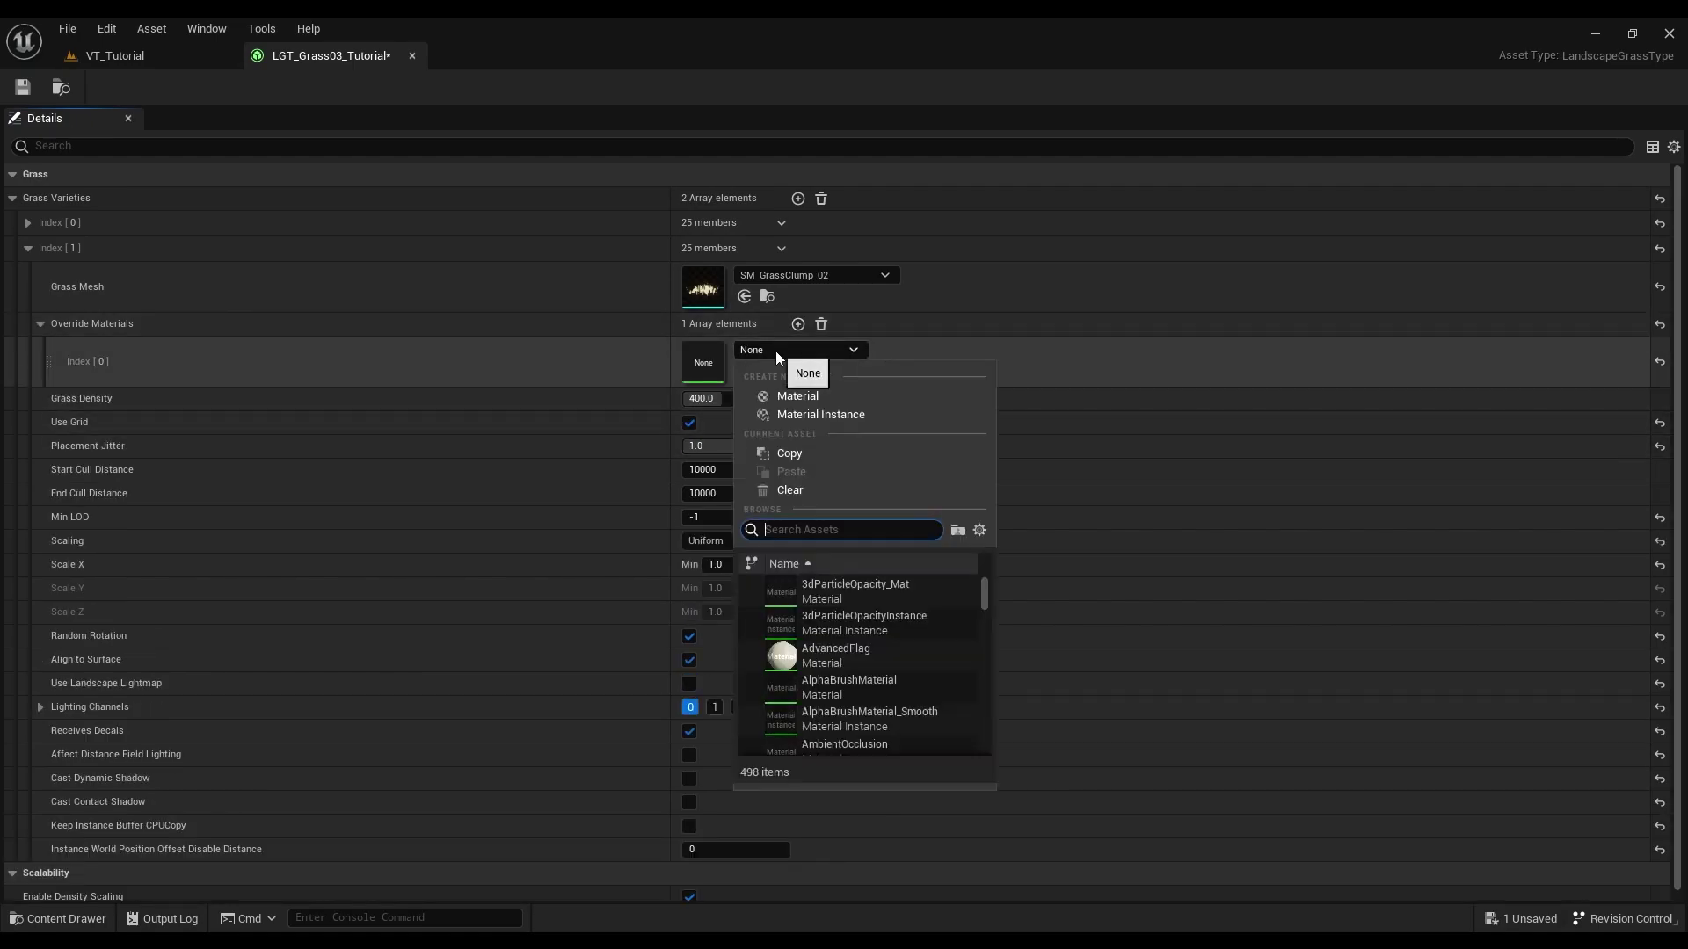
type("grass")
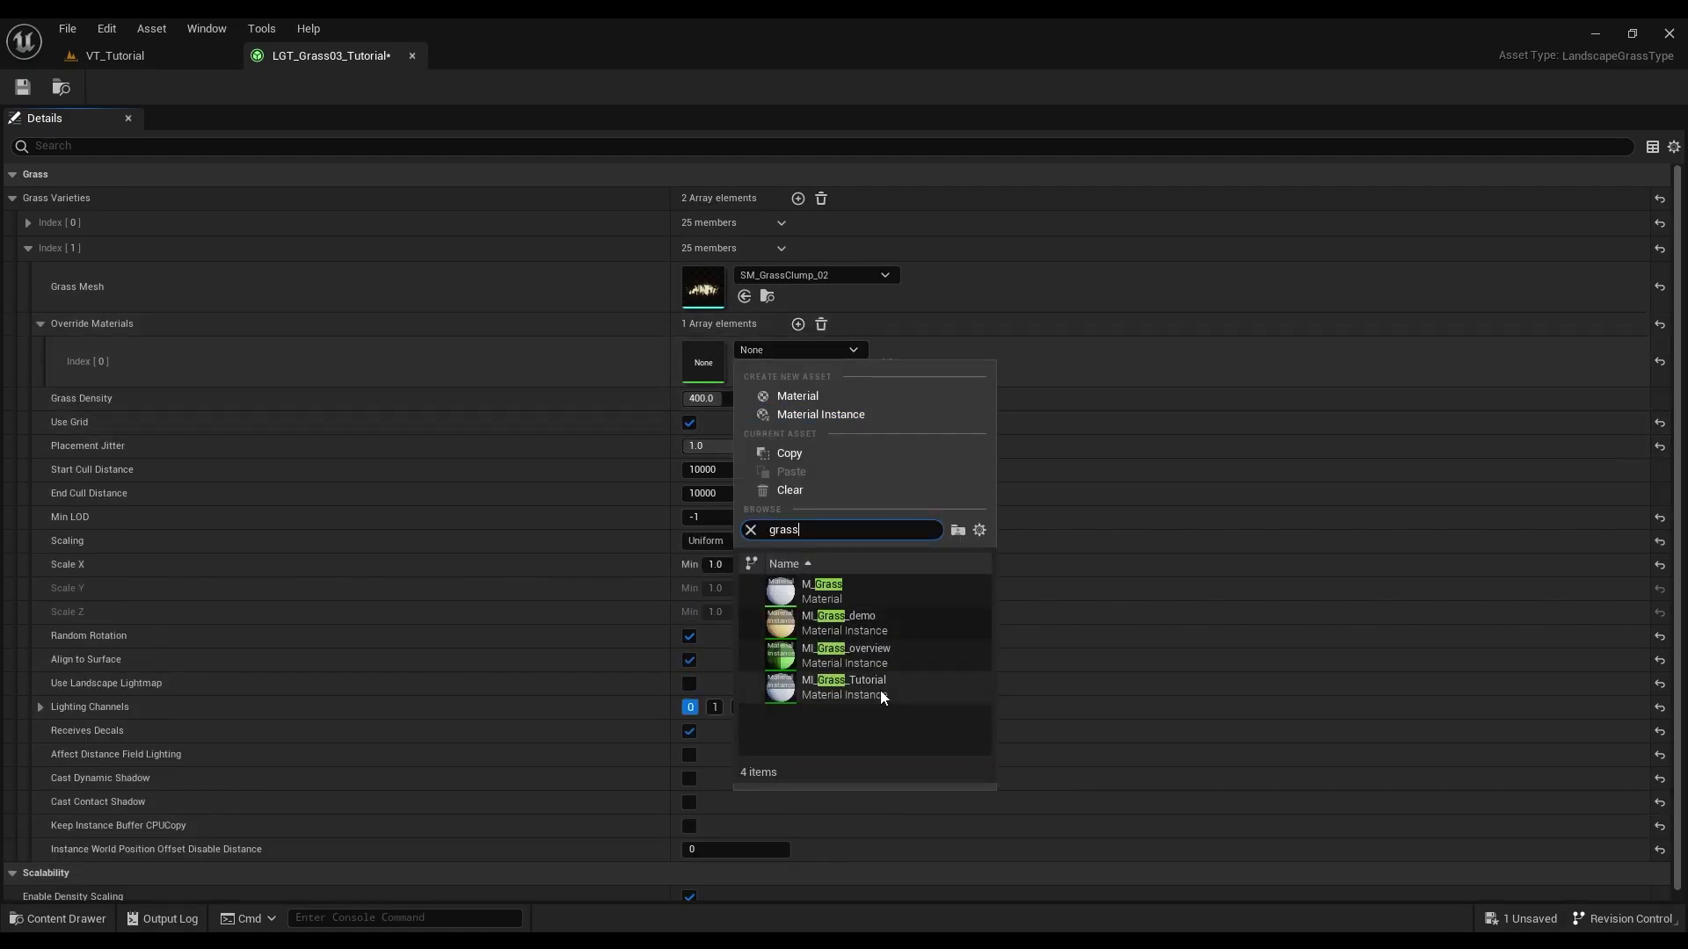
left_click(882, 689)
left_click(24, 89)
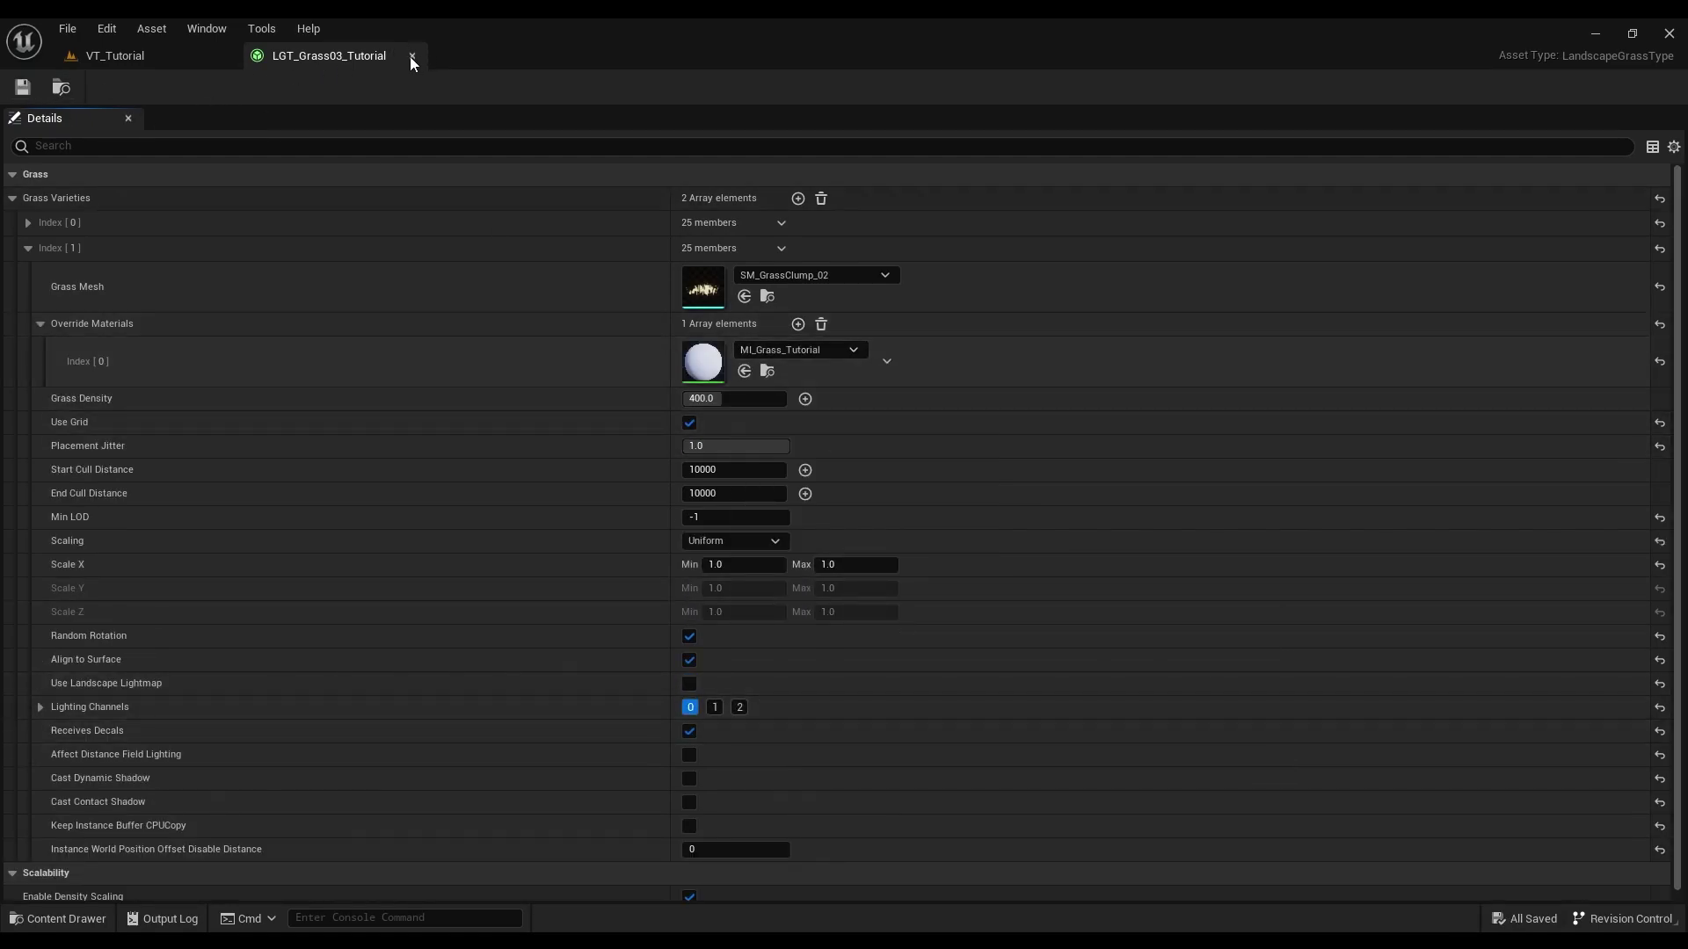
left_click(412, 57)
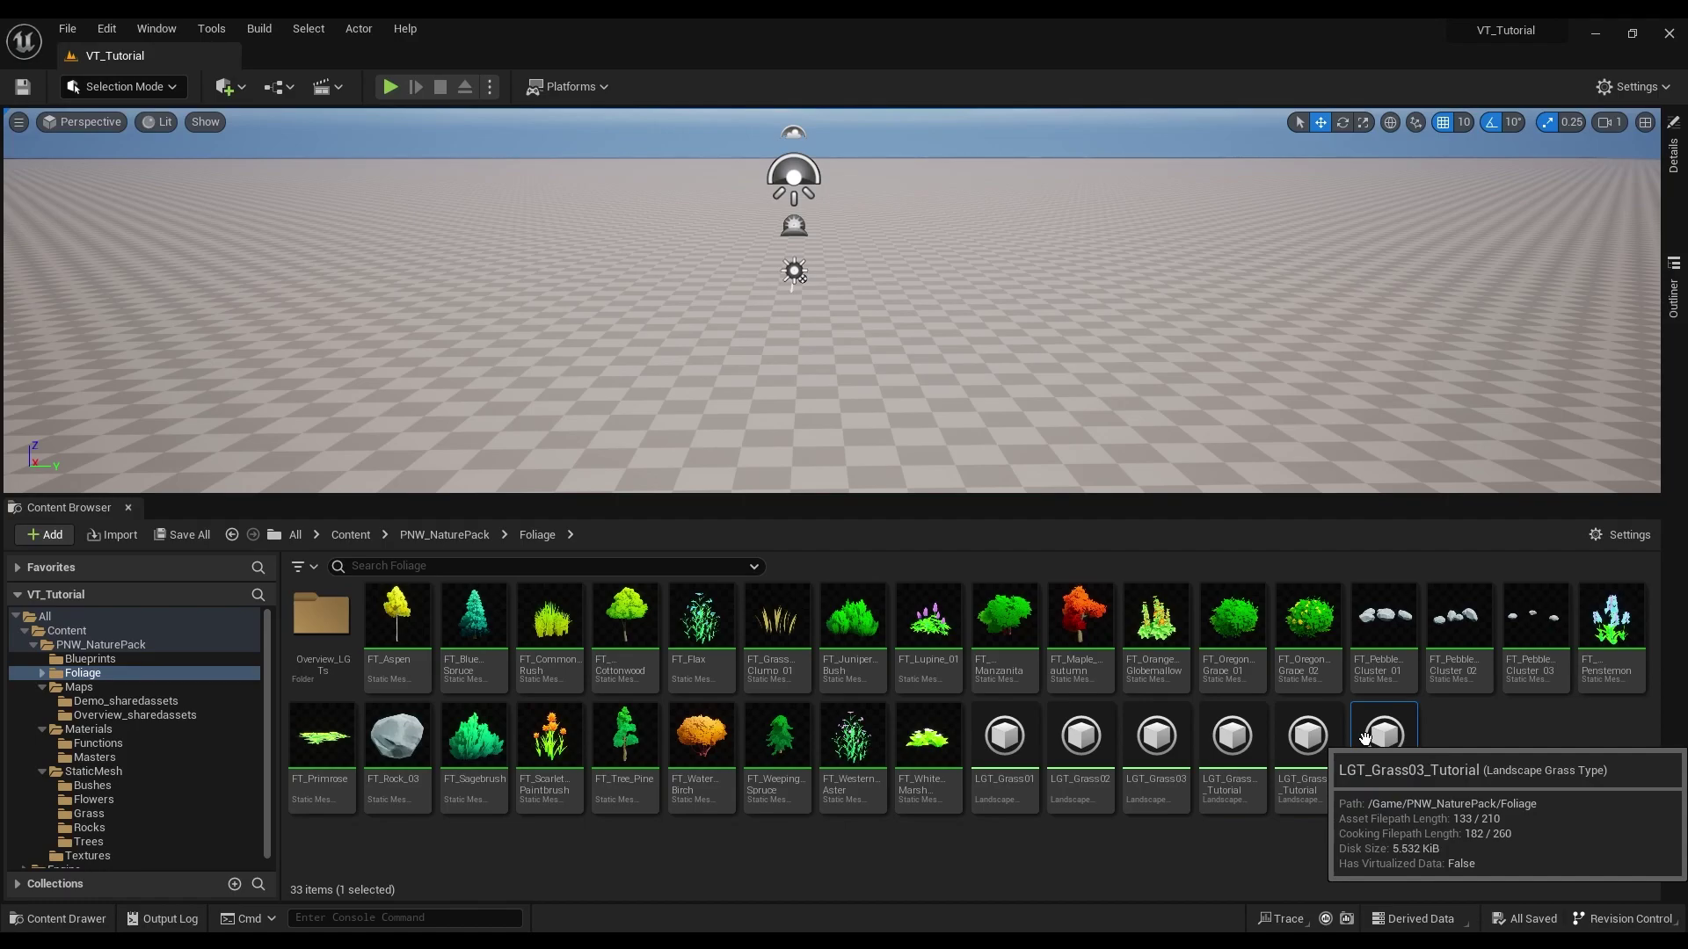
Step: Open the M_Landscape material from the Materials/Masters folder of PNW_NaturePack
left_click(443, 536)
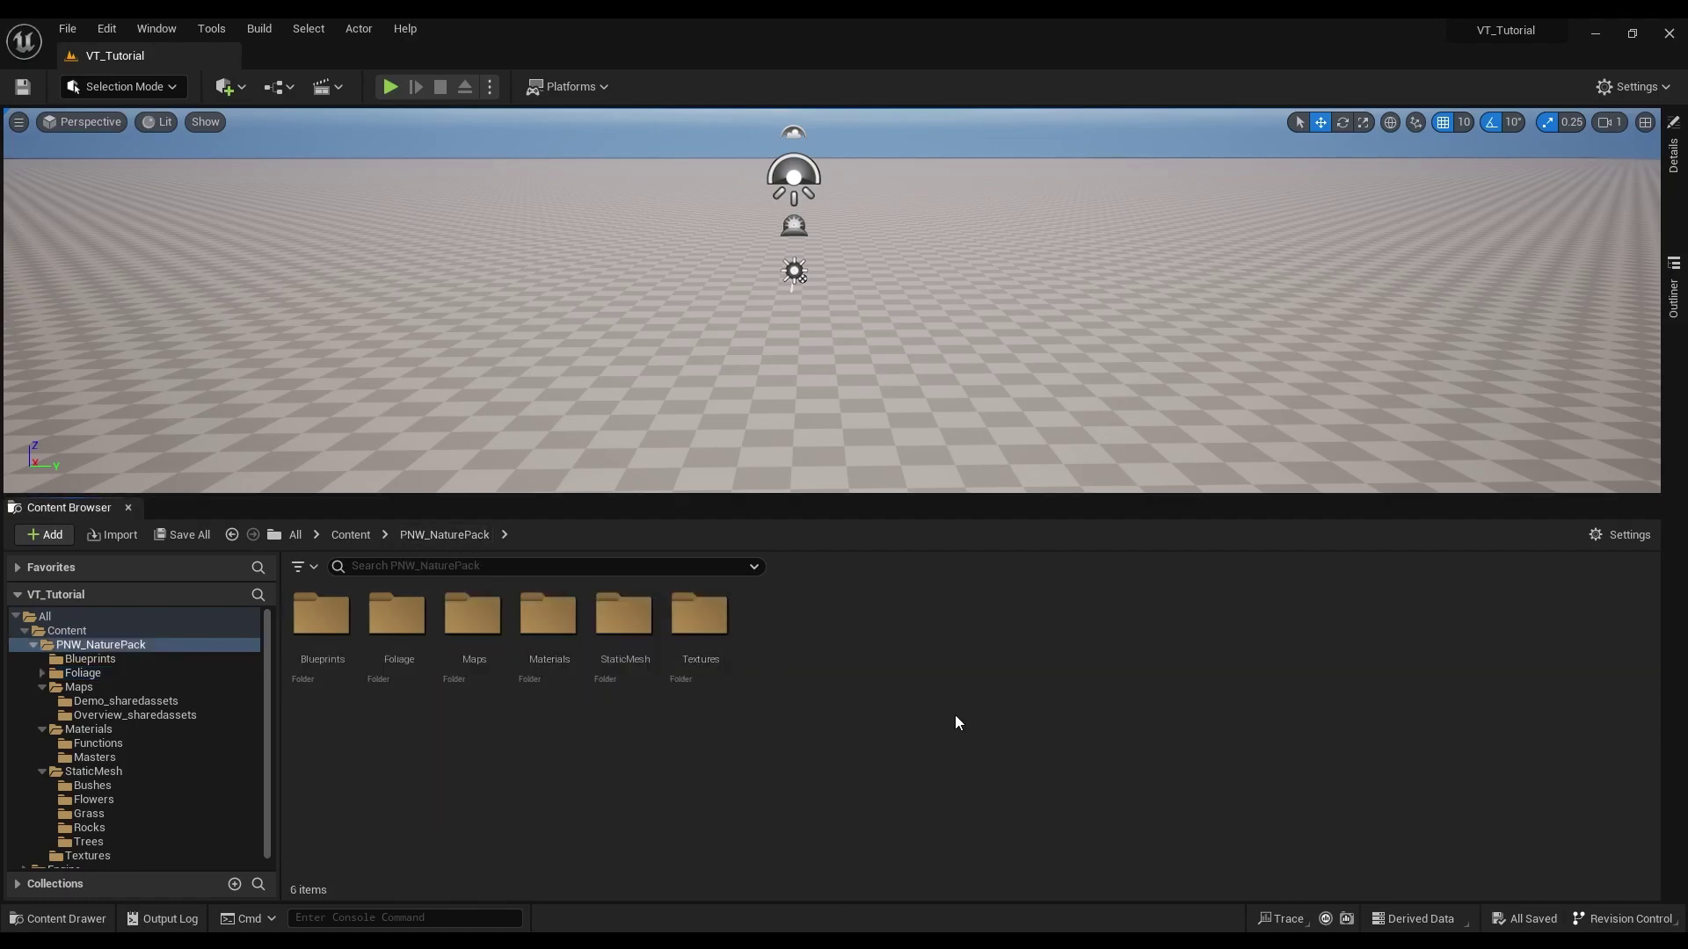
double_click(540, 619)
left_click(389, 620)
double_click(390, 620)
double_click(626, 620)
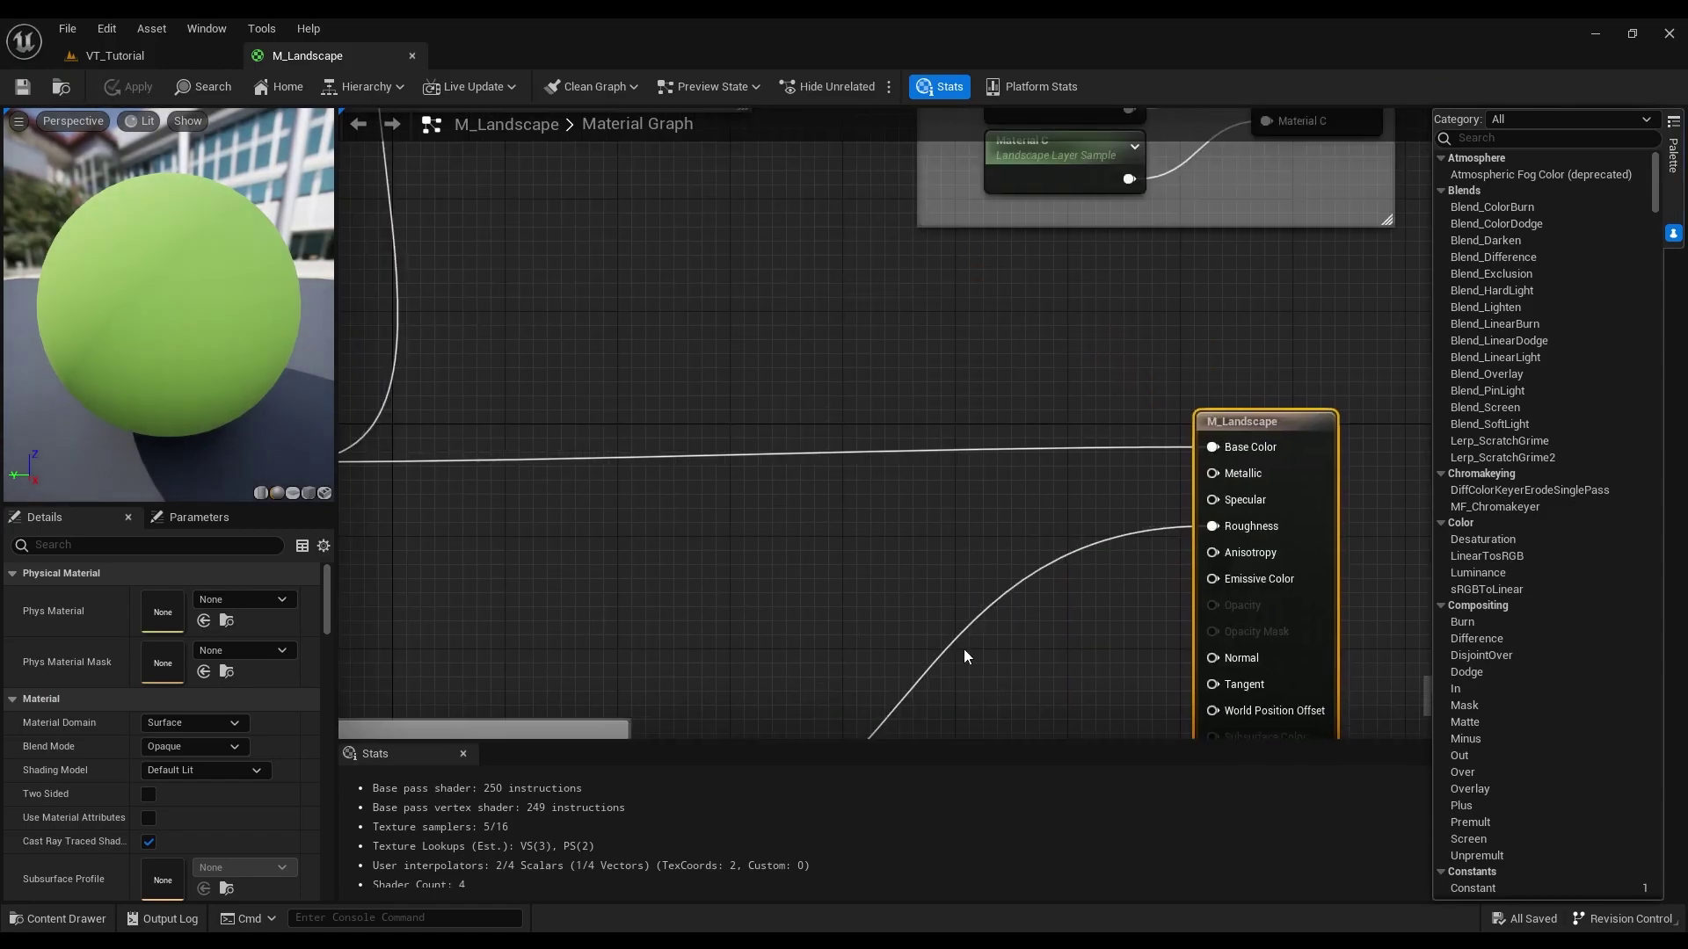
Step: Examine the grass types assigned to the Landscape Grass node in M_Landscape, then close the material without saving
scroll(862, 543, "down", 4)
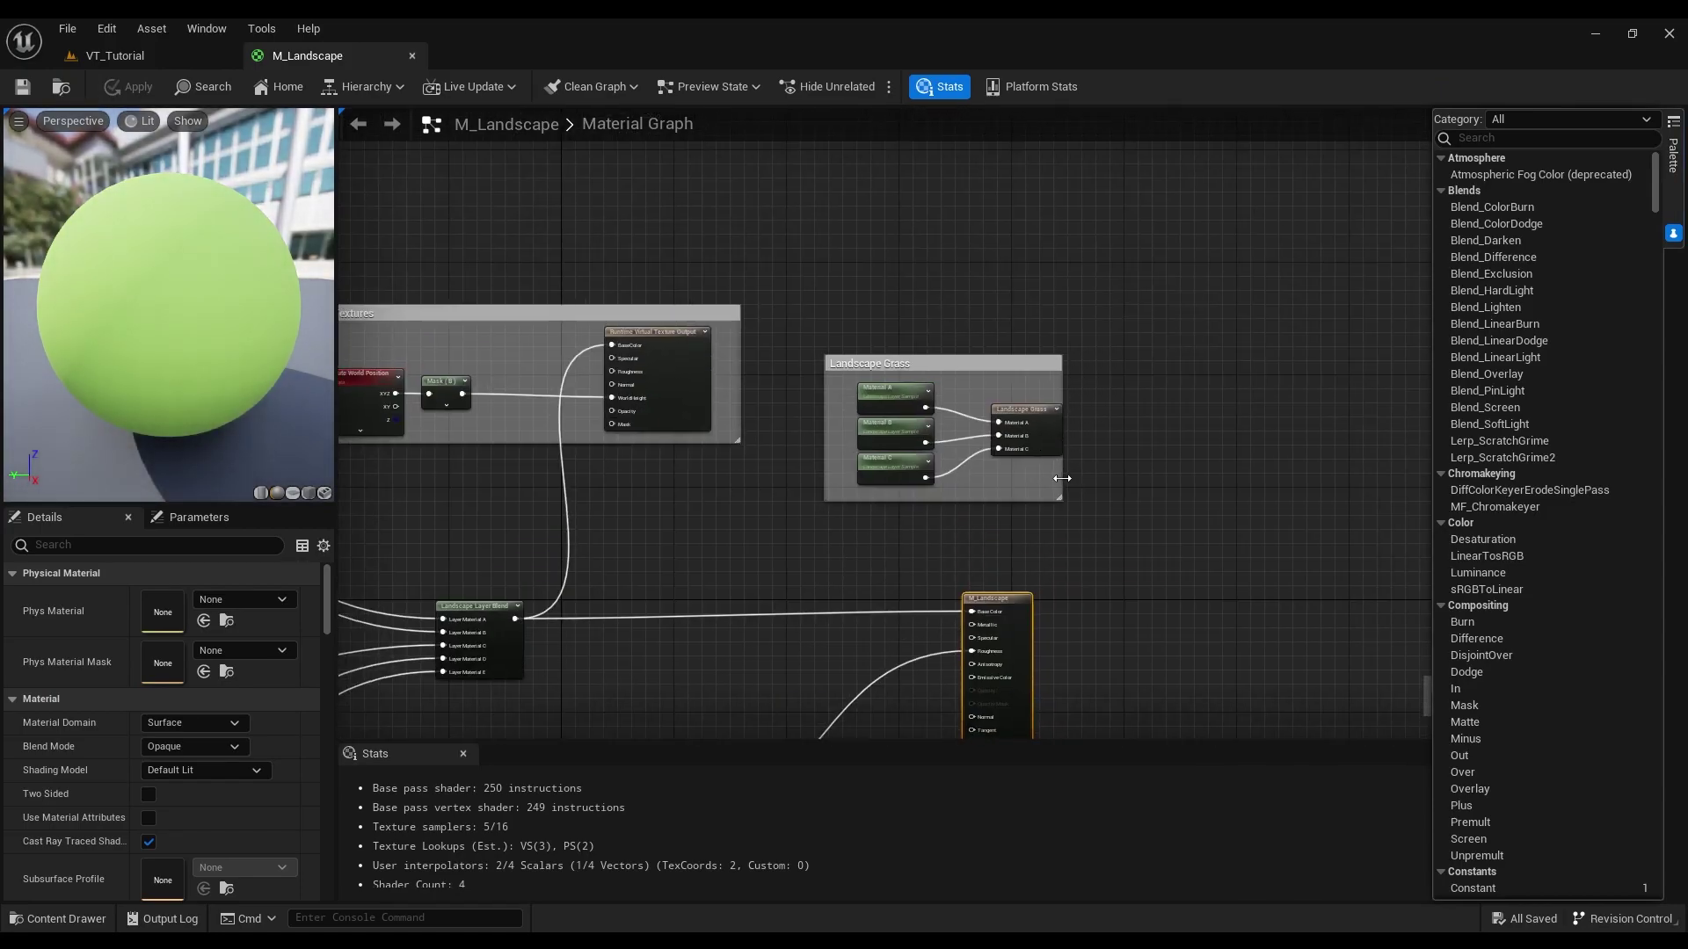
left_click_drag(1062, 478, 1083, 480)
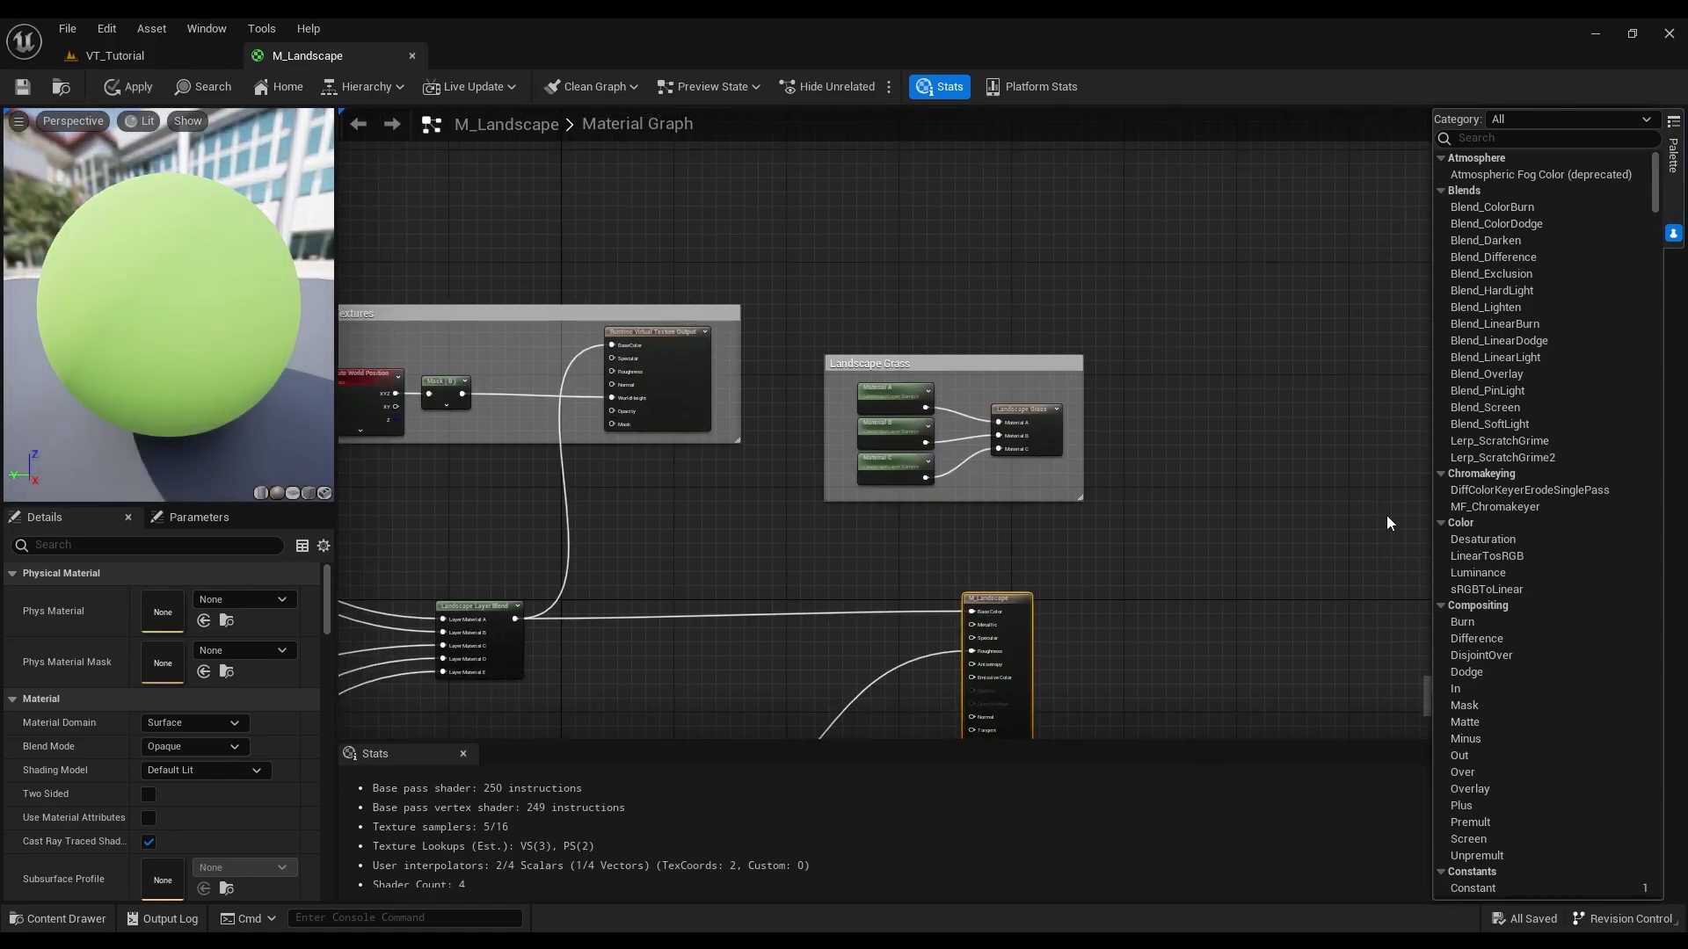
right_click_drag(1107, 471, 1041, 519)
scroll(944, 511, "up", 4)
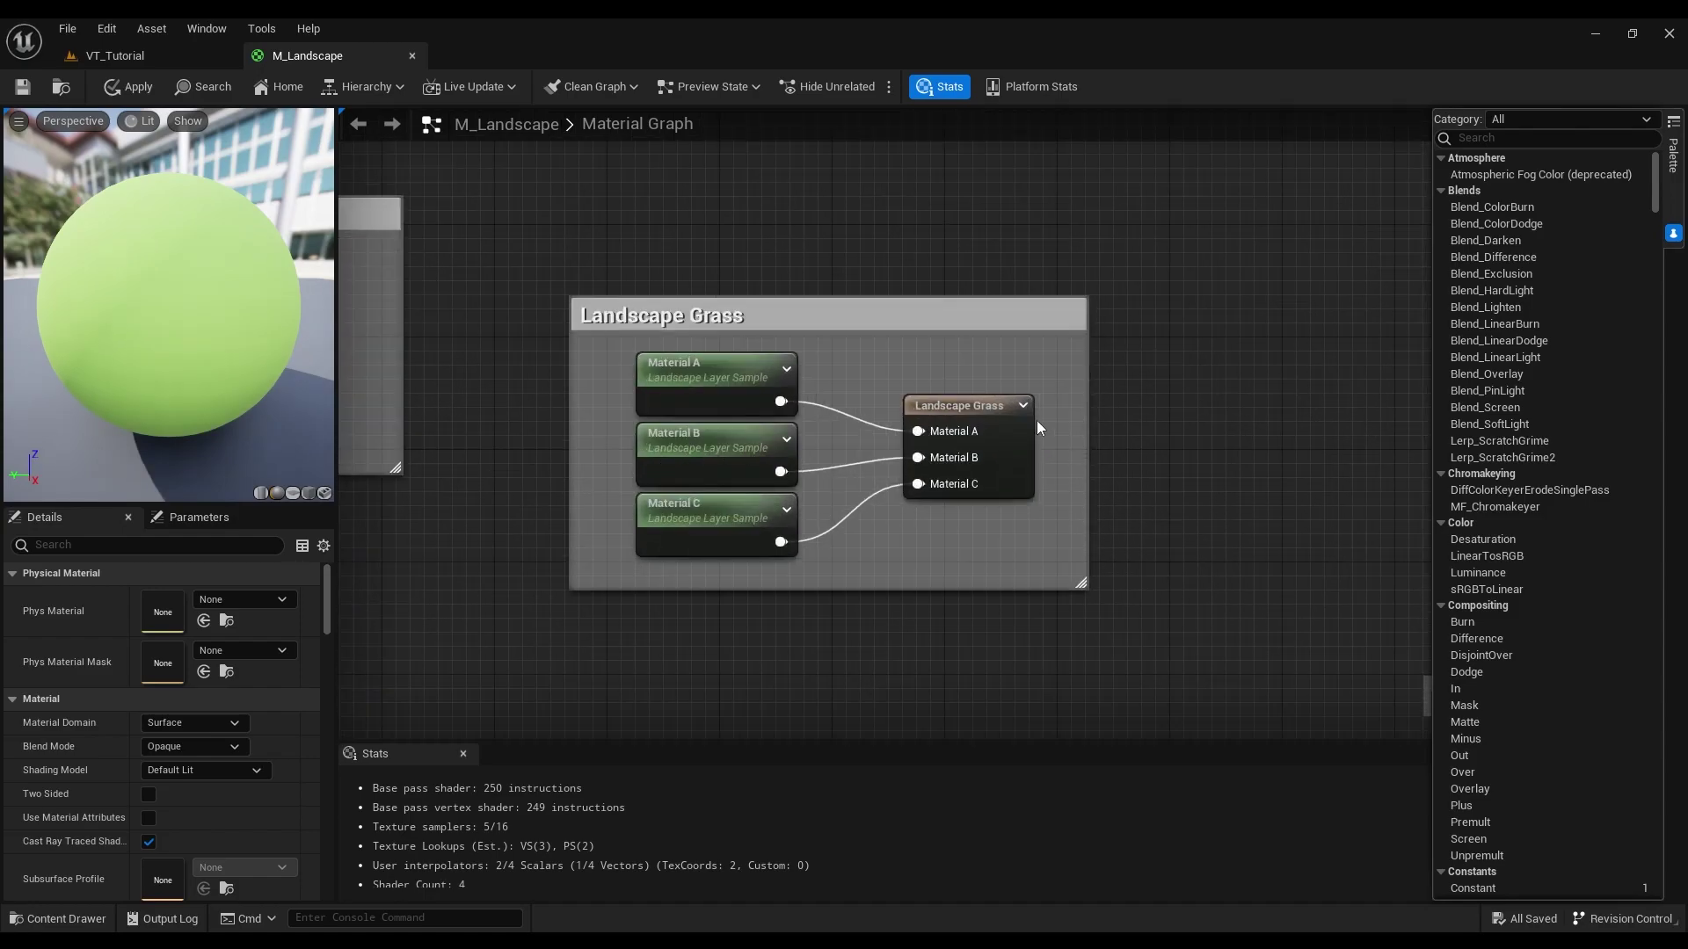
left_click(1004, 440)
scroll(260, 726, "down", 2)
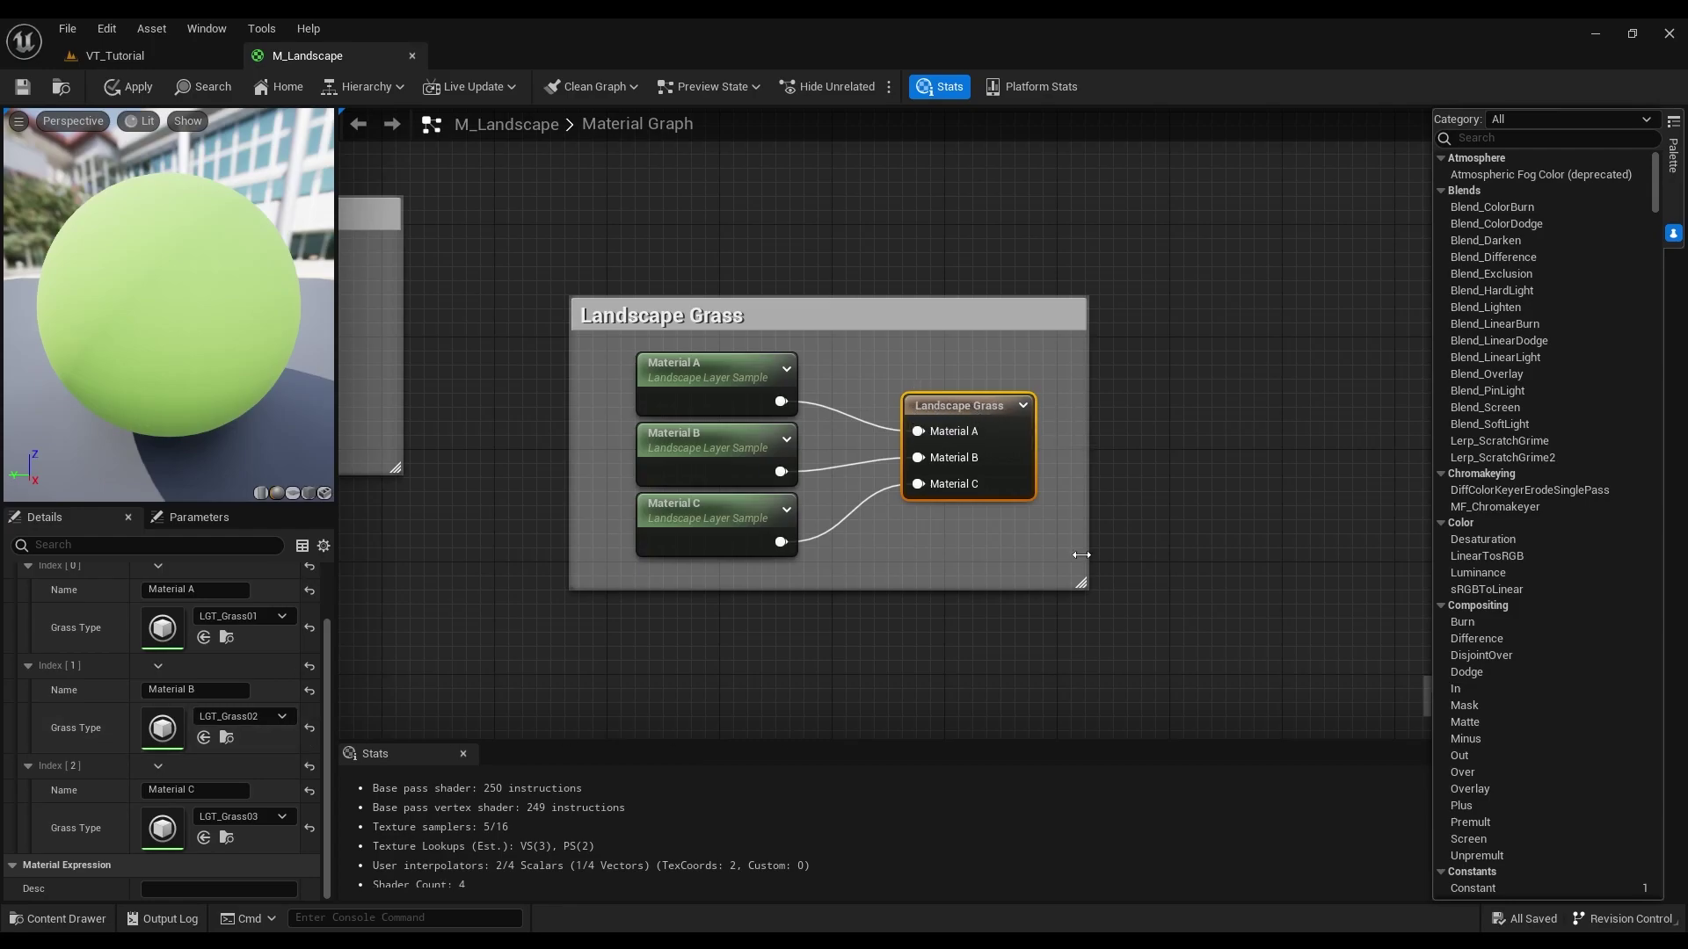
right_click_drag(1212, 663, 1221, 597)
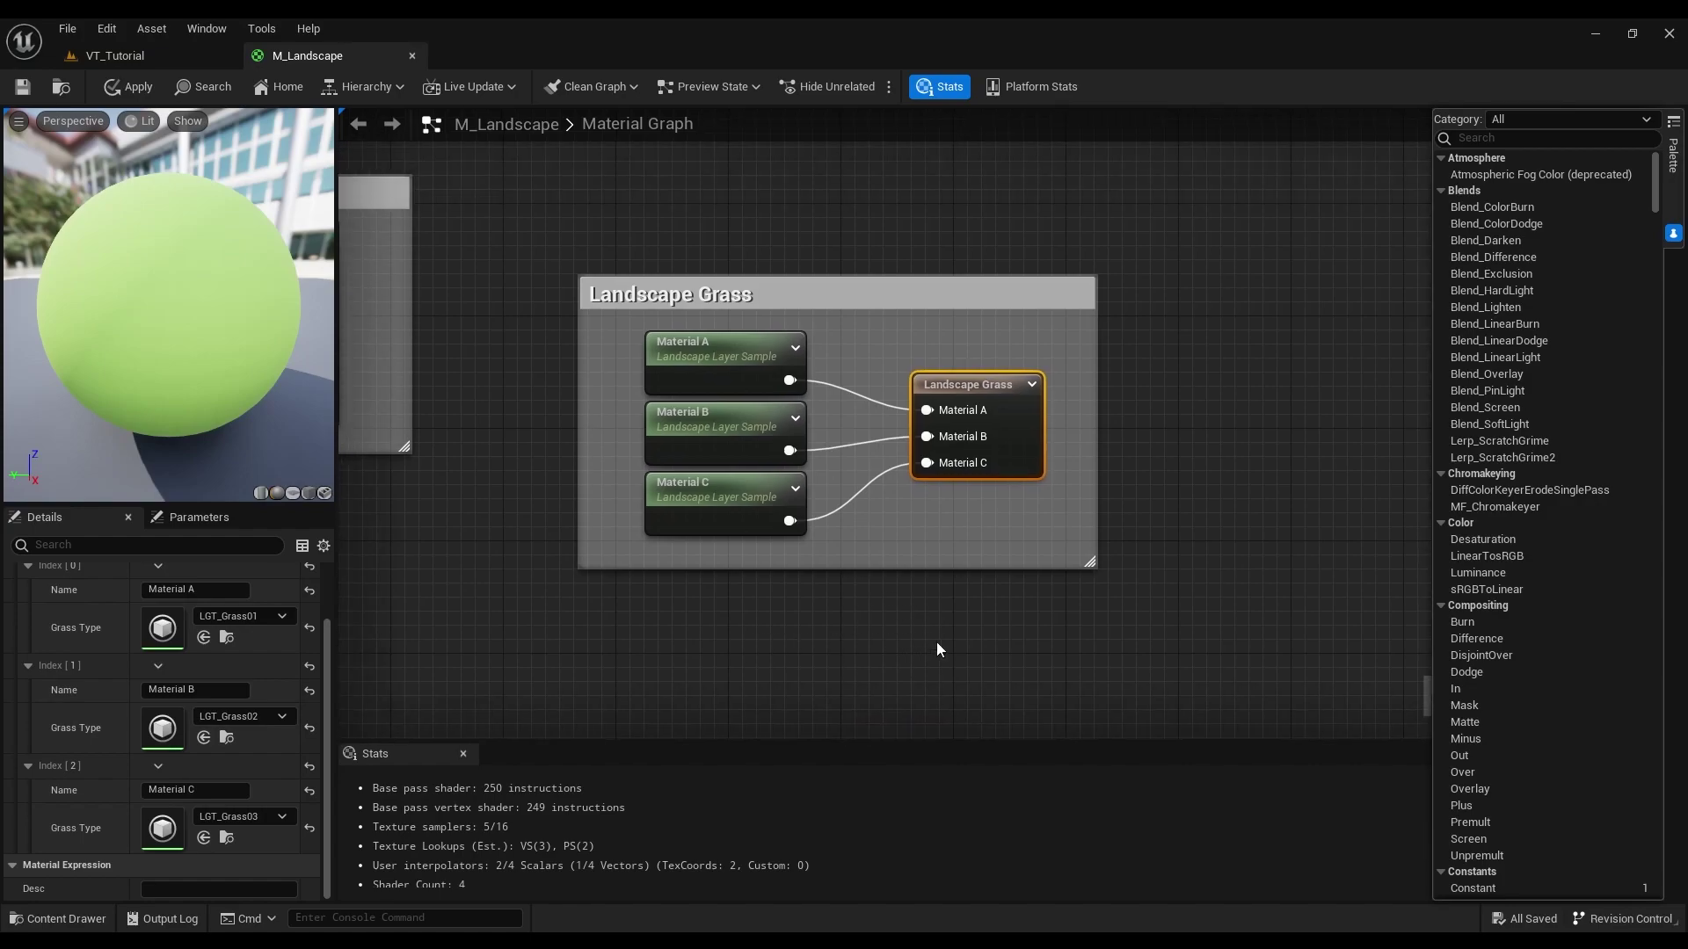
left_click(411, 57)
left_click(965, 528)
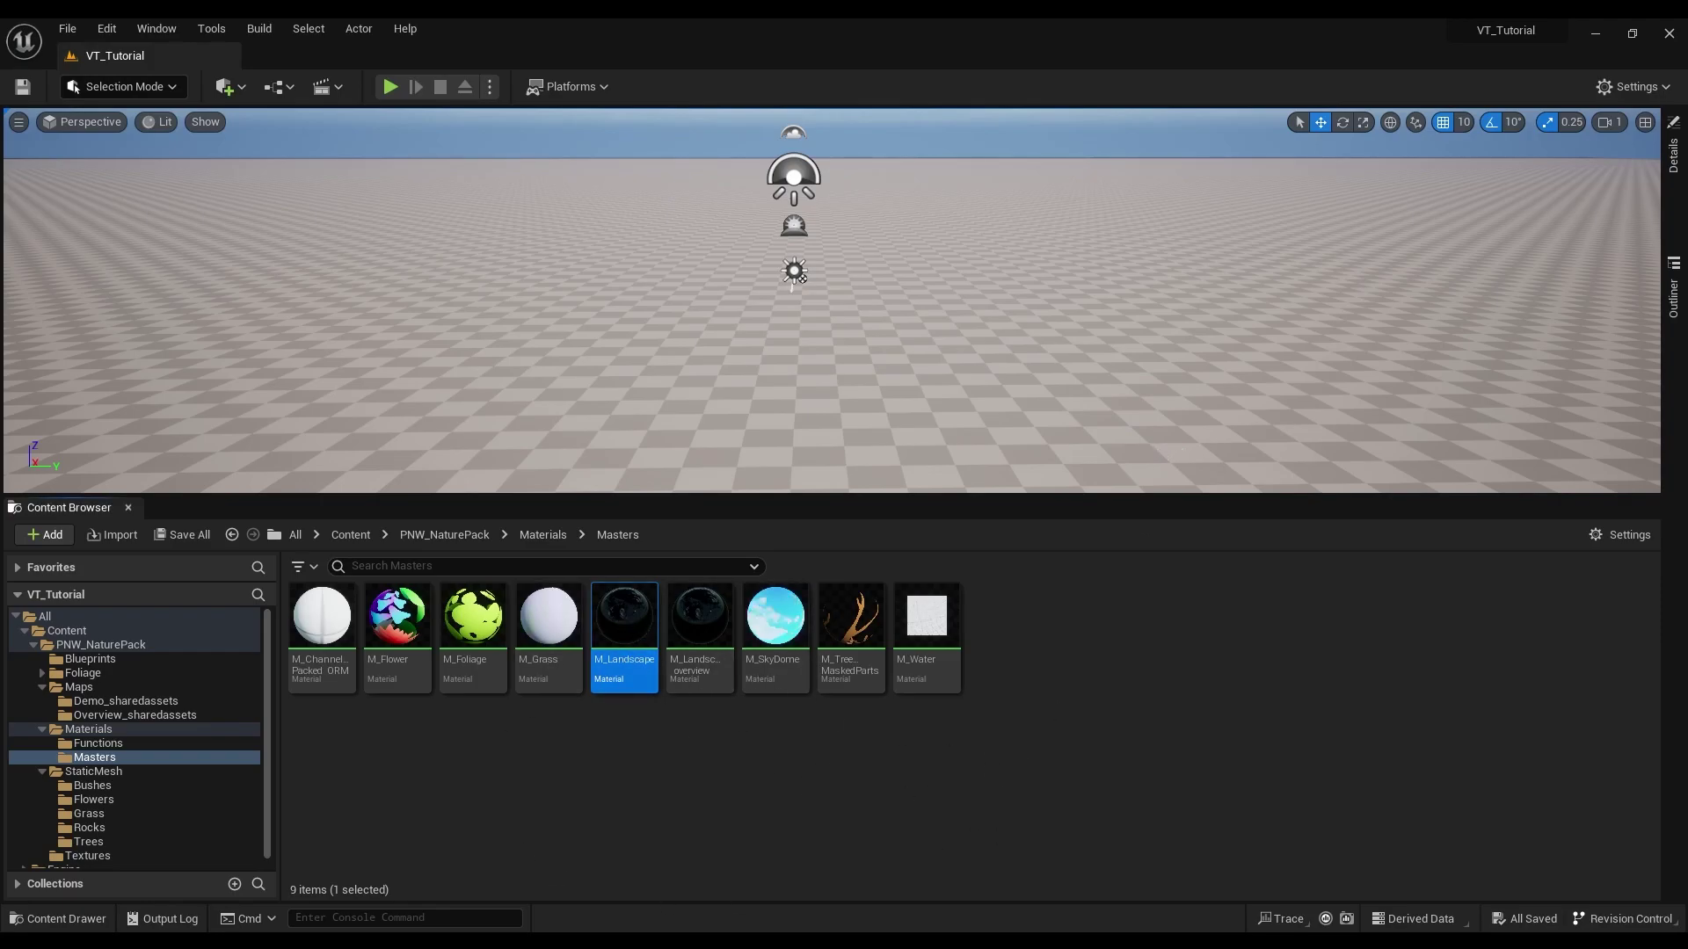
Step: Duplicate the M_Landscape material in the Masters folder and name the copy M_Landscape_Tutorial
key("ctrl+d")
key("End")
key("BackSpace")
type("_")
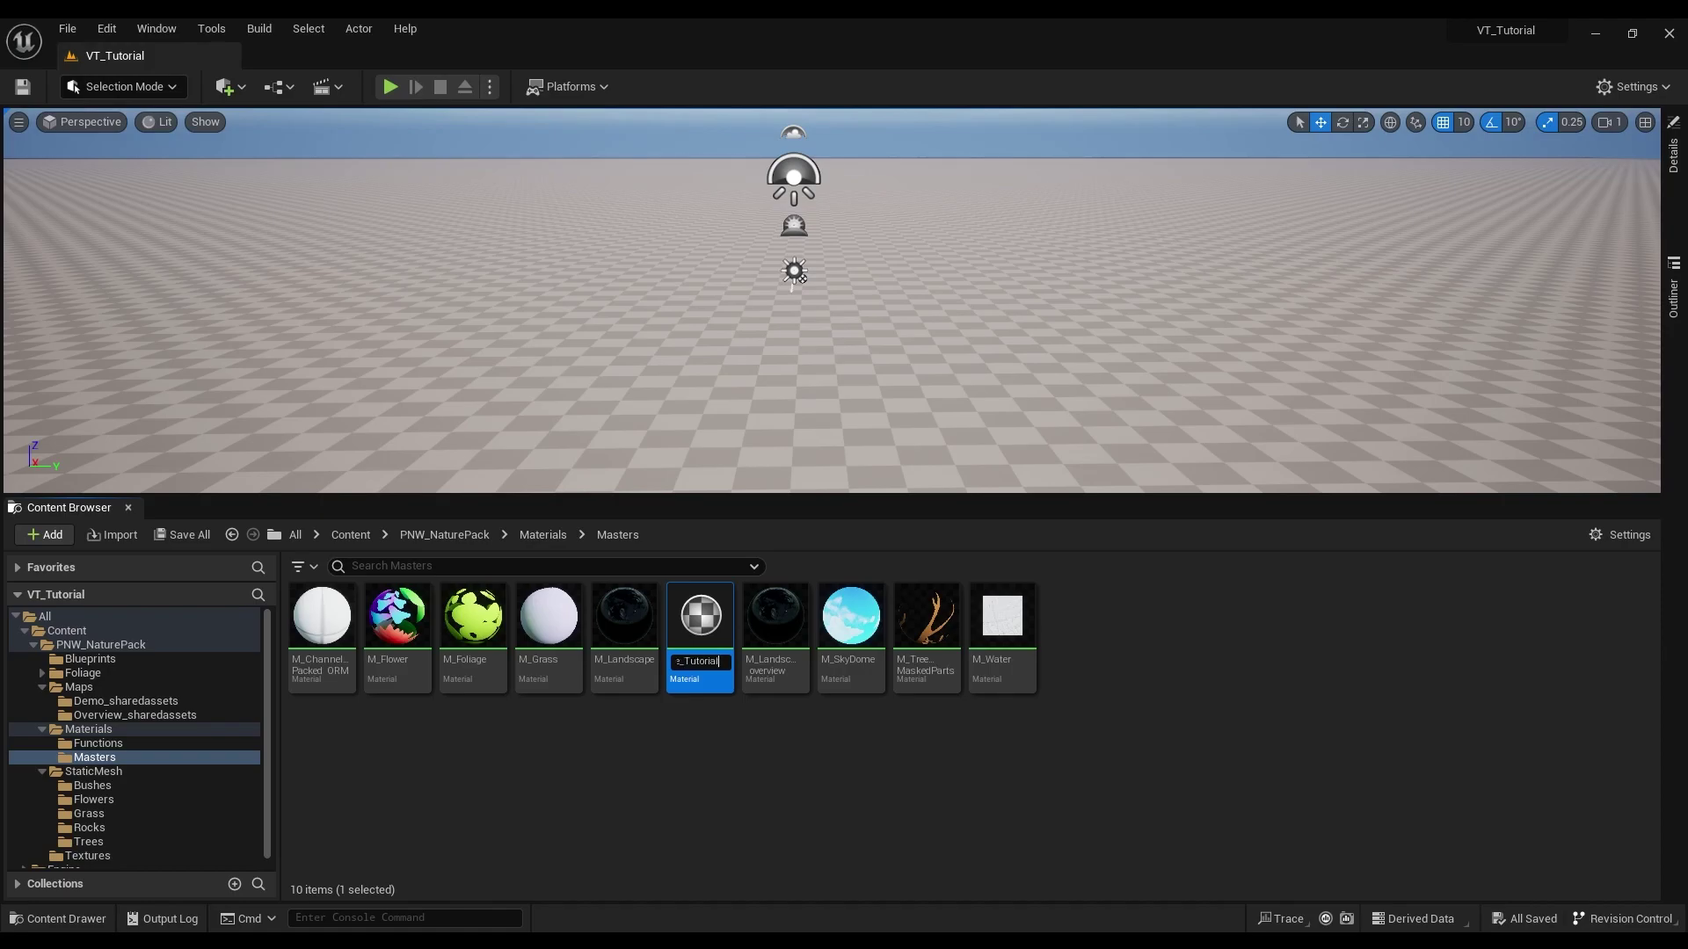
key("Return")
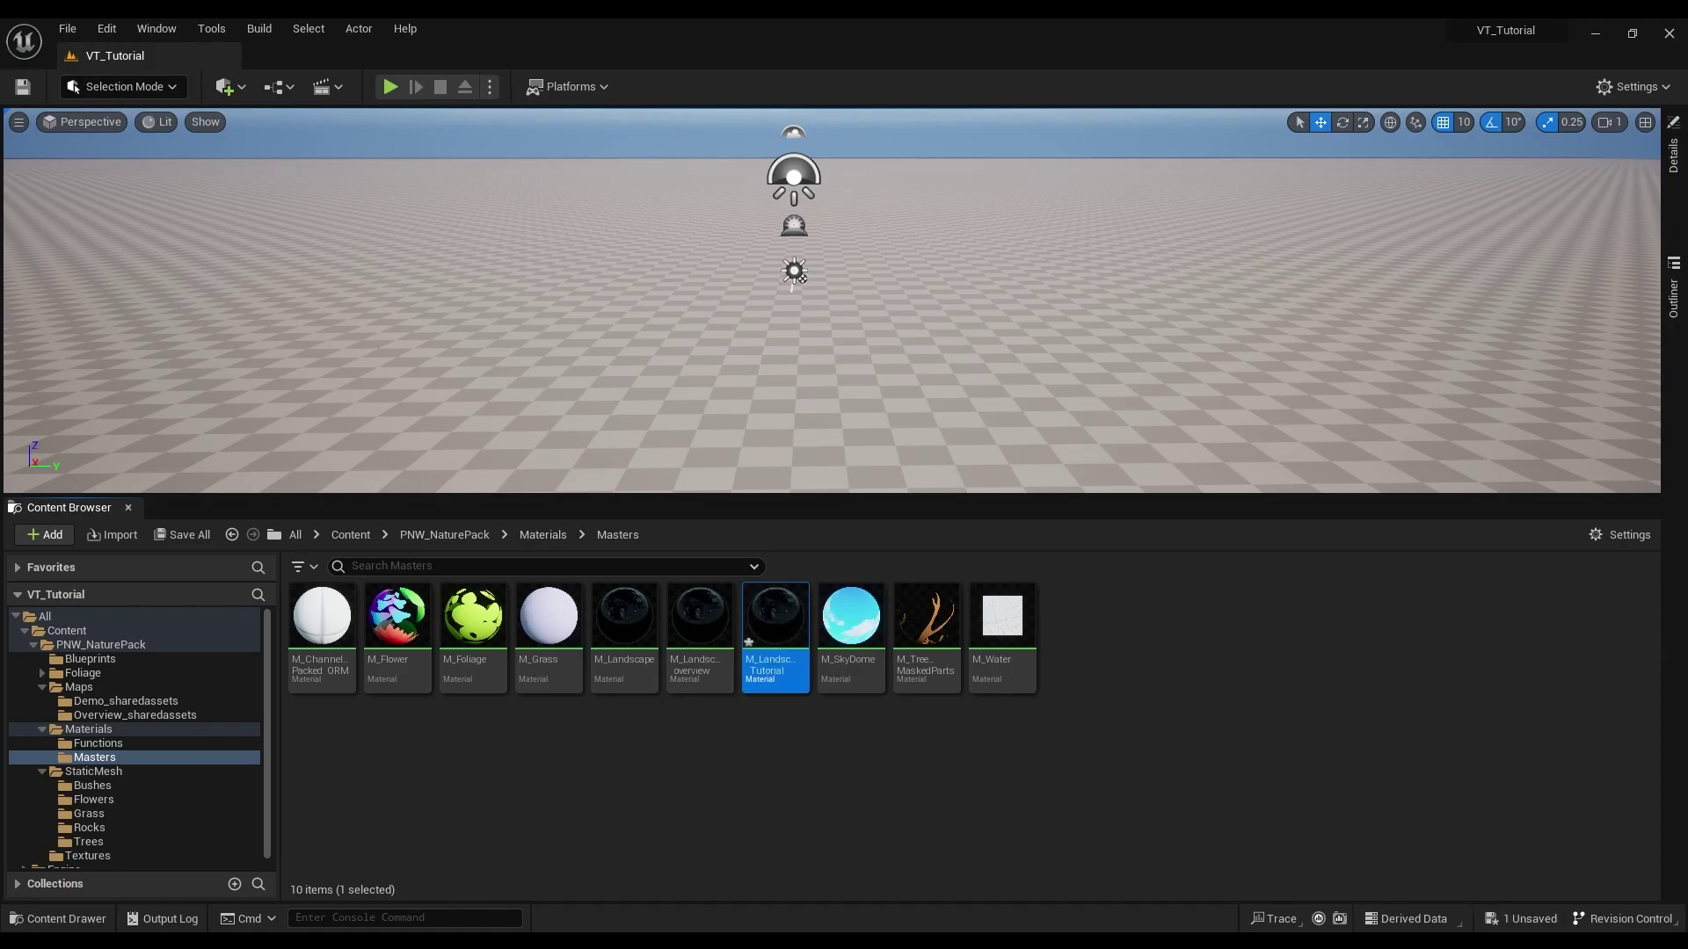
Step: Open the M_Landscape_Tutorial material and select its Landscape Grass node
double_click(776, 625)
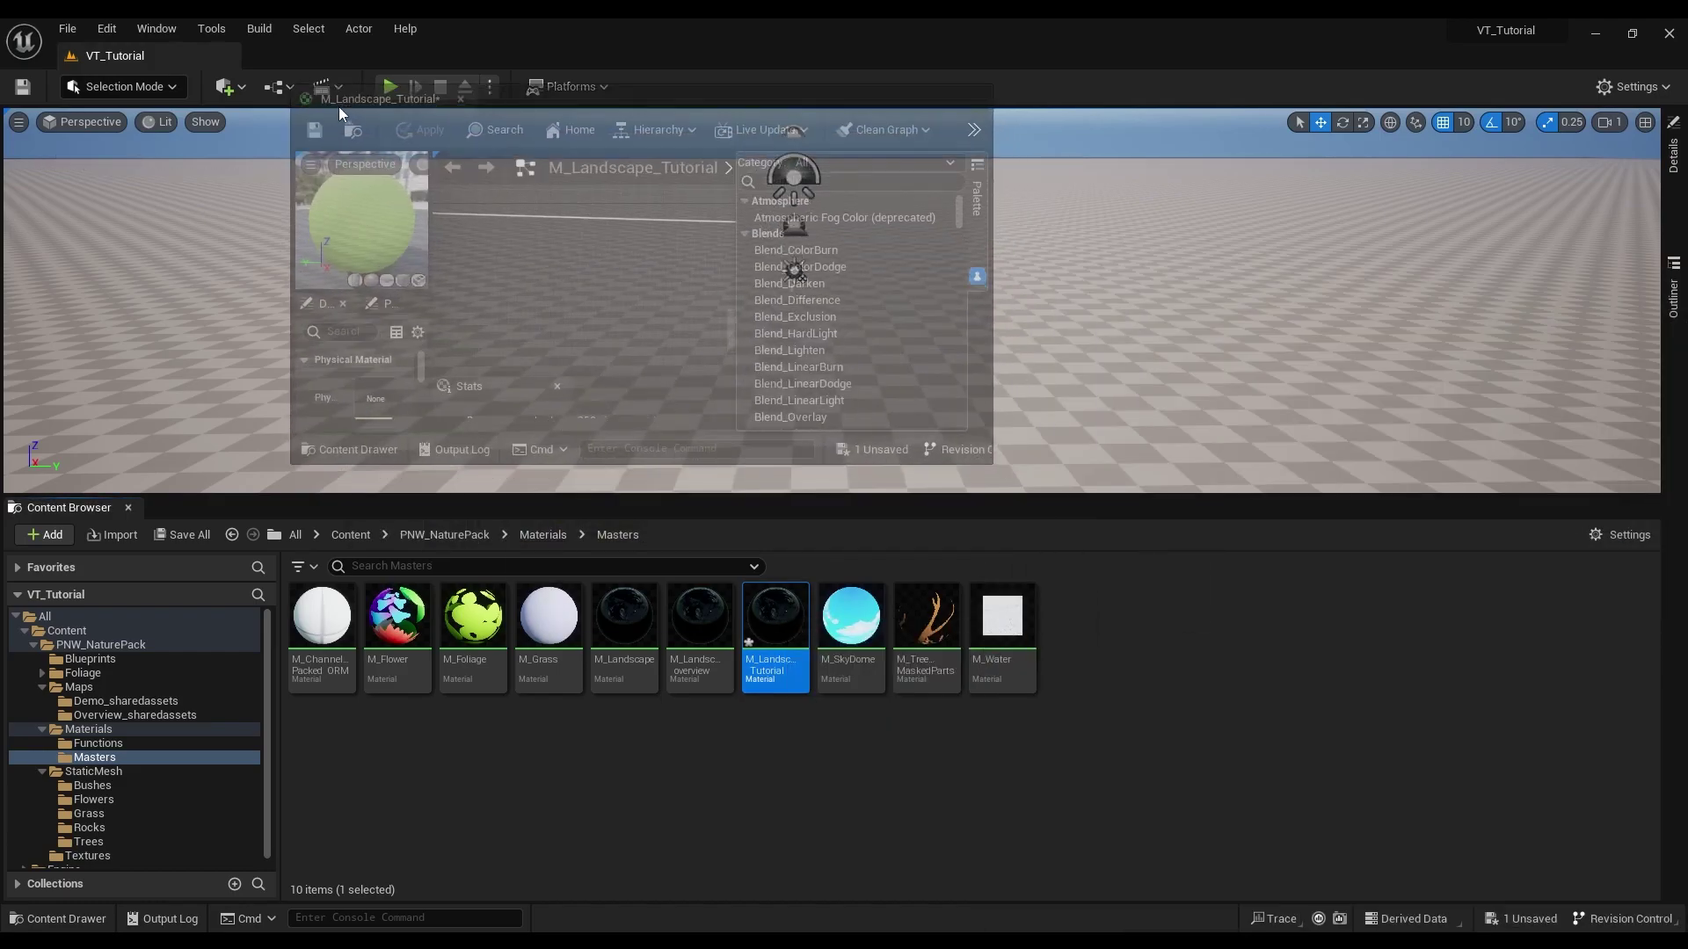
scroll(893, 317, "down", 6)
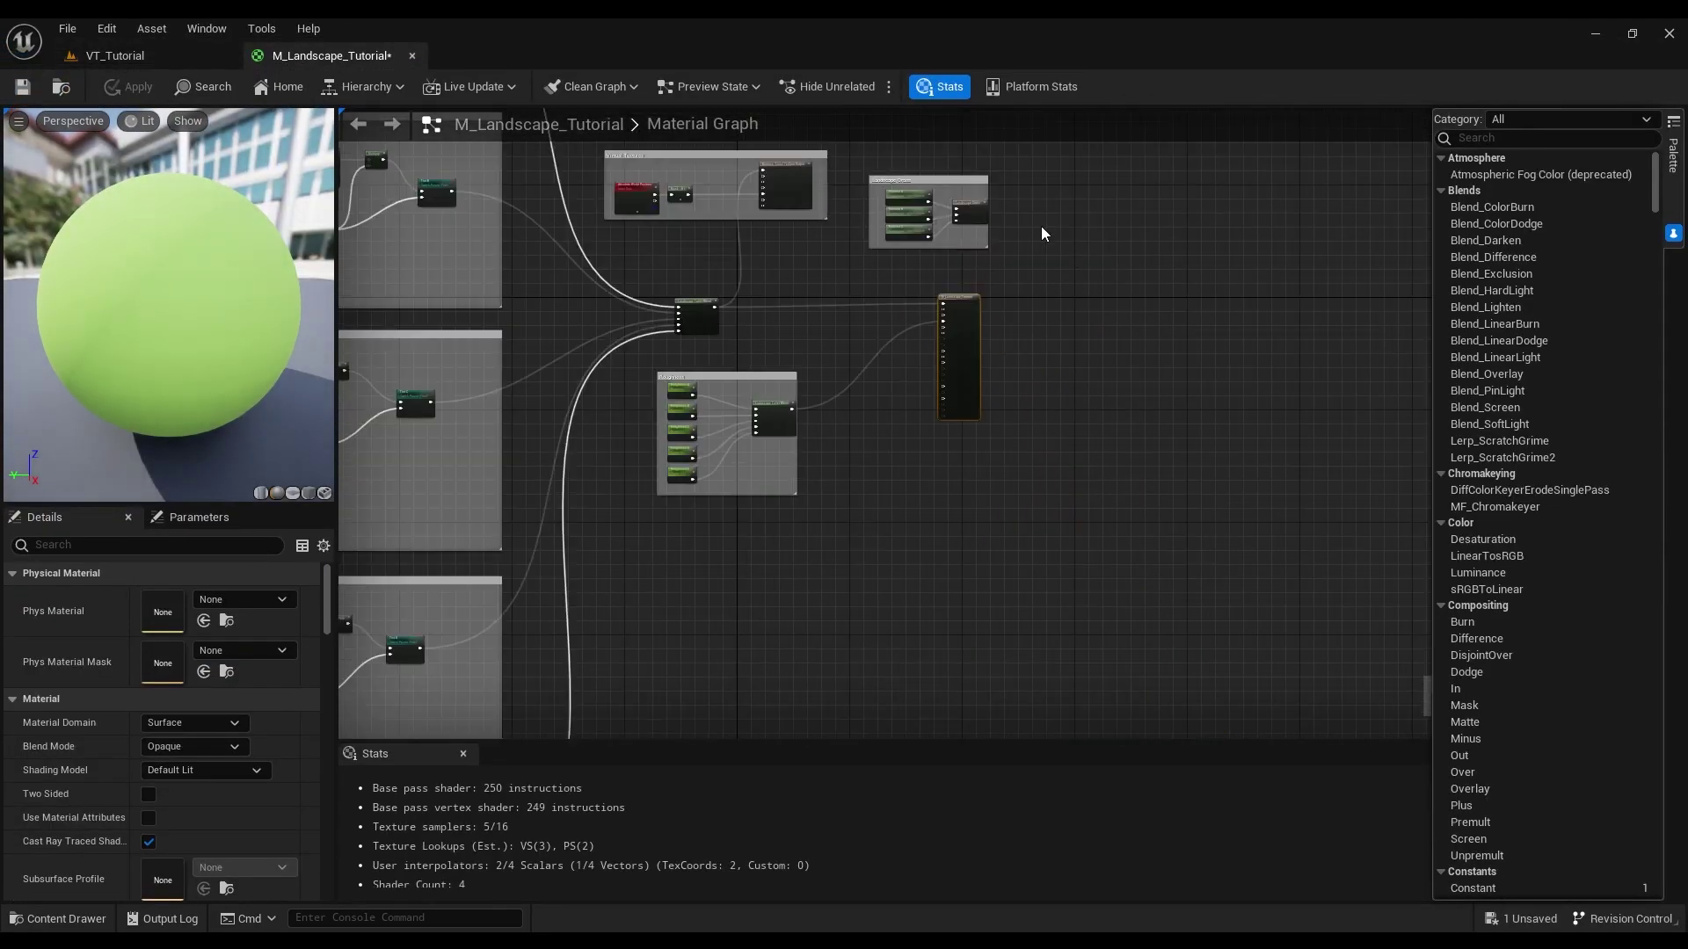
right_click_drag(876, 286, 884, 467)
scroll(884, 467, "up", 4)
right_click_drag(1197, 364, 1060, 496)
scroll(1061, 496, "up", 1)
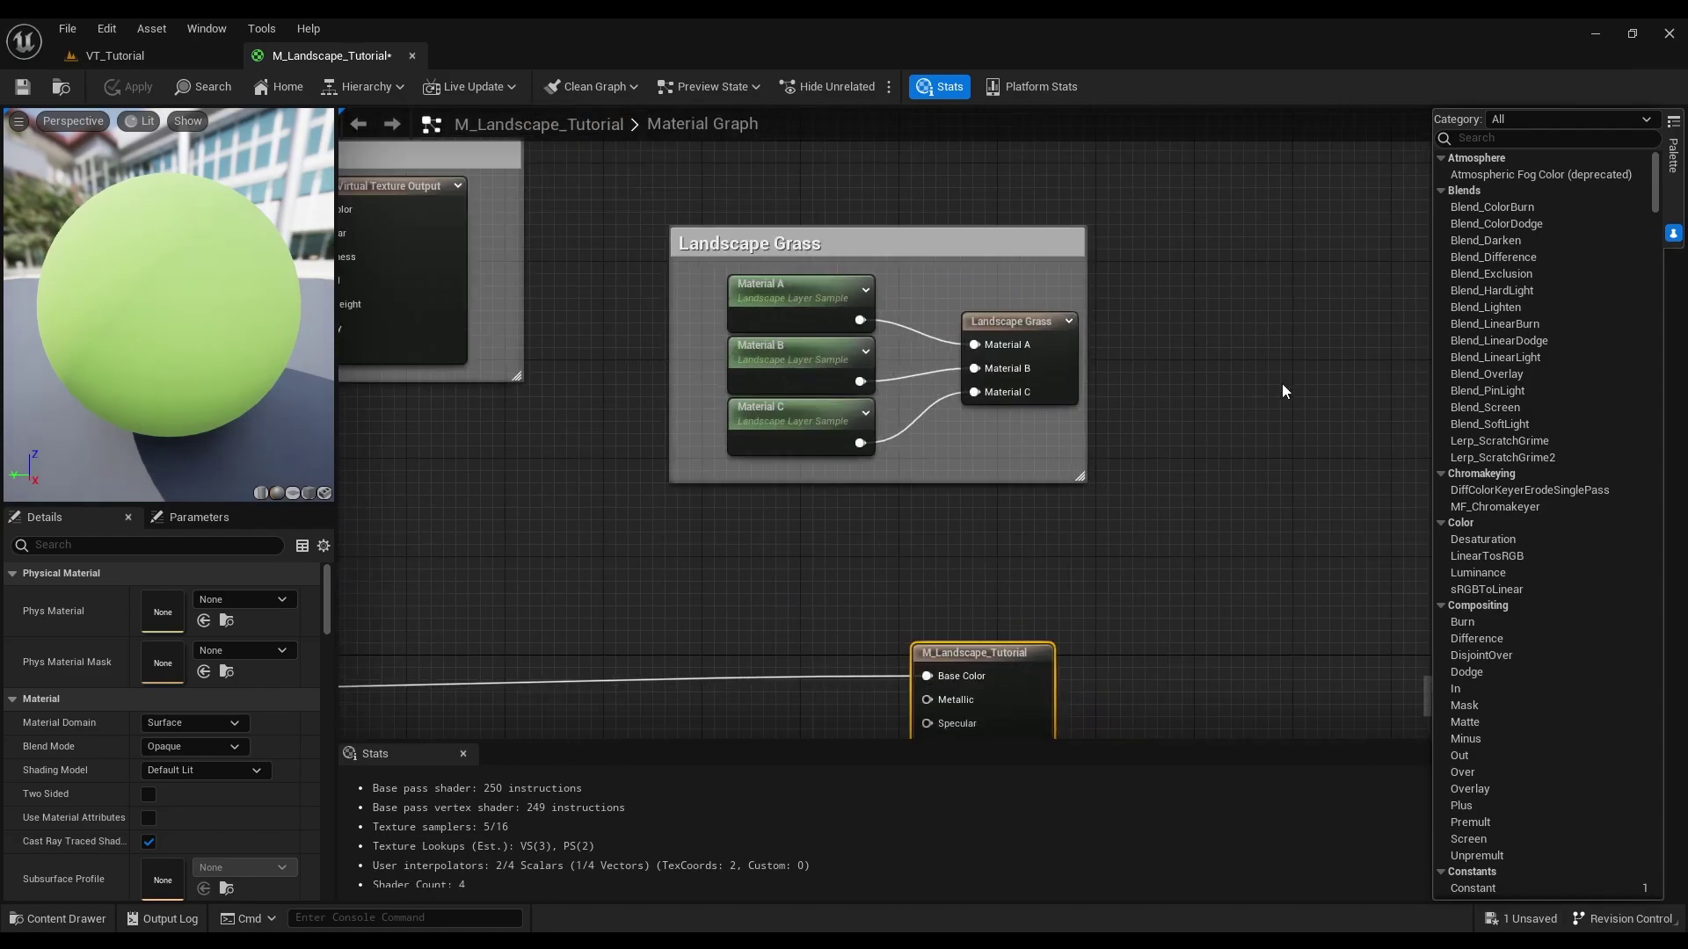
left_click(1054, 341)
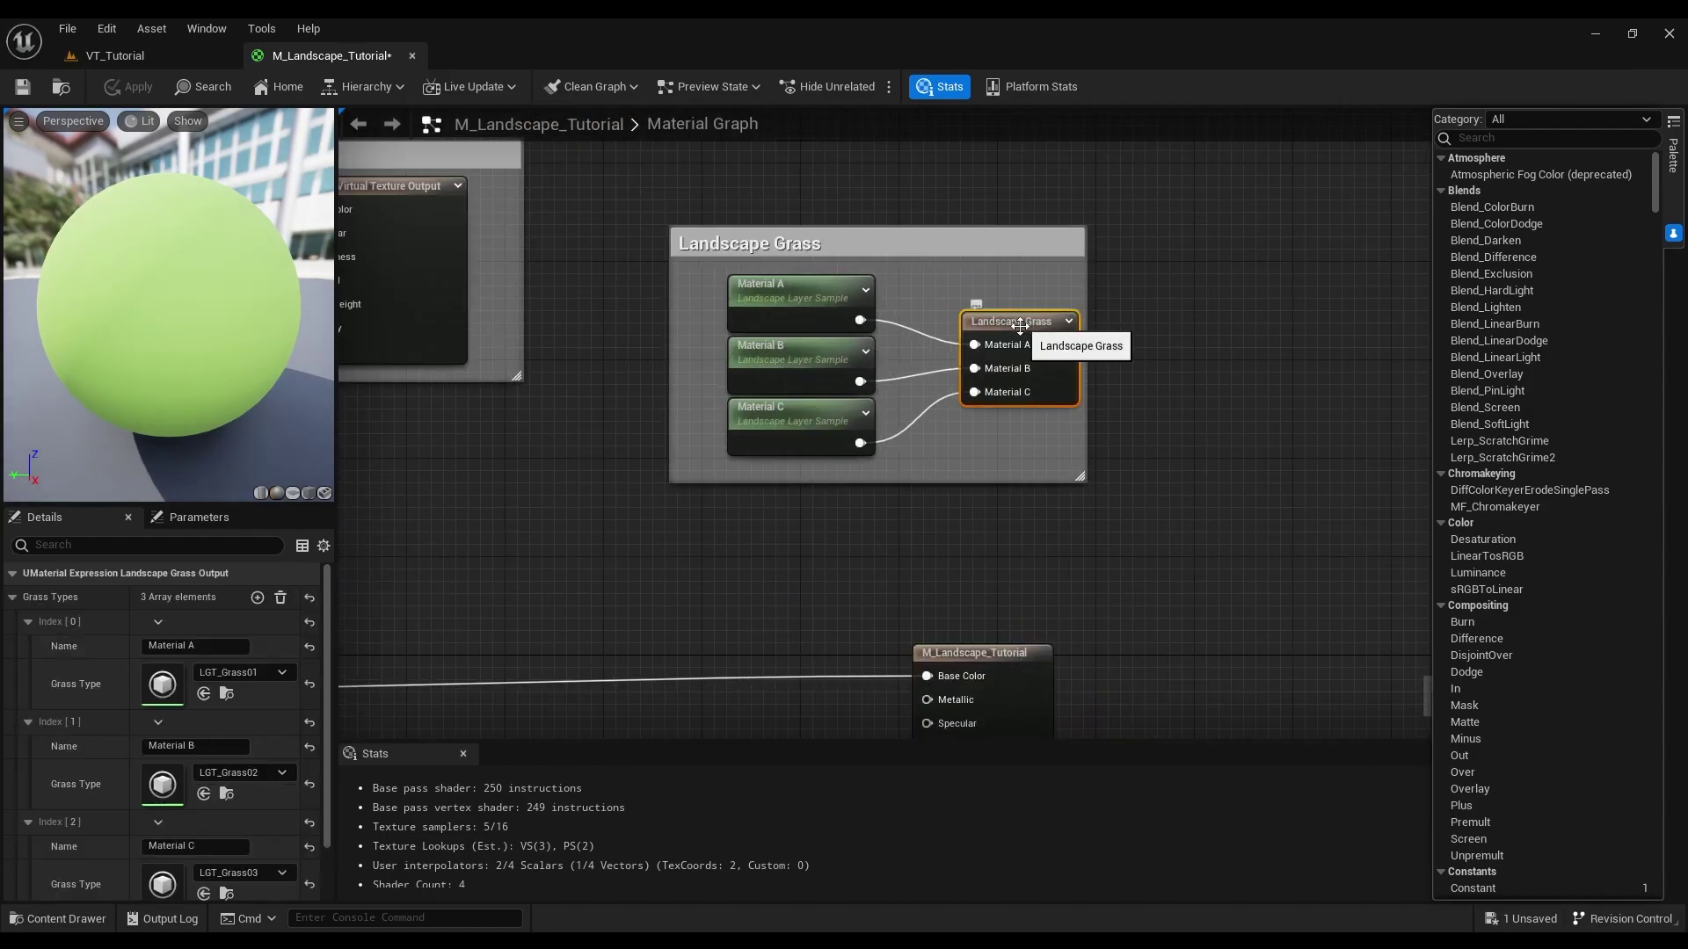
right_click_drag(1185, 410, 1078, 431)
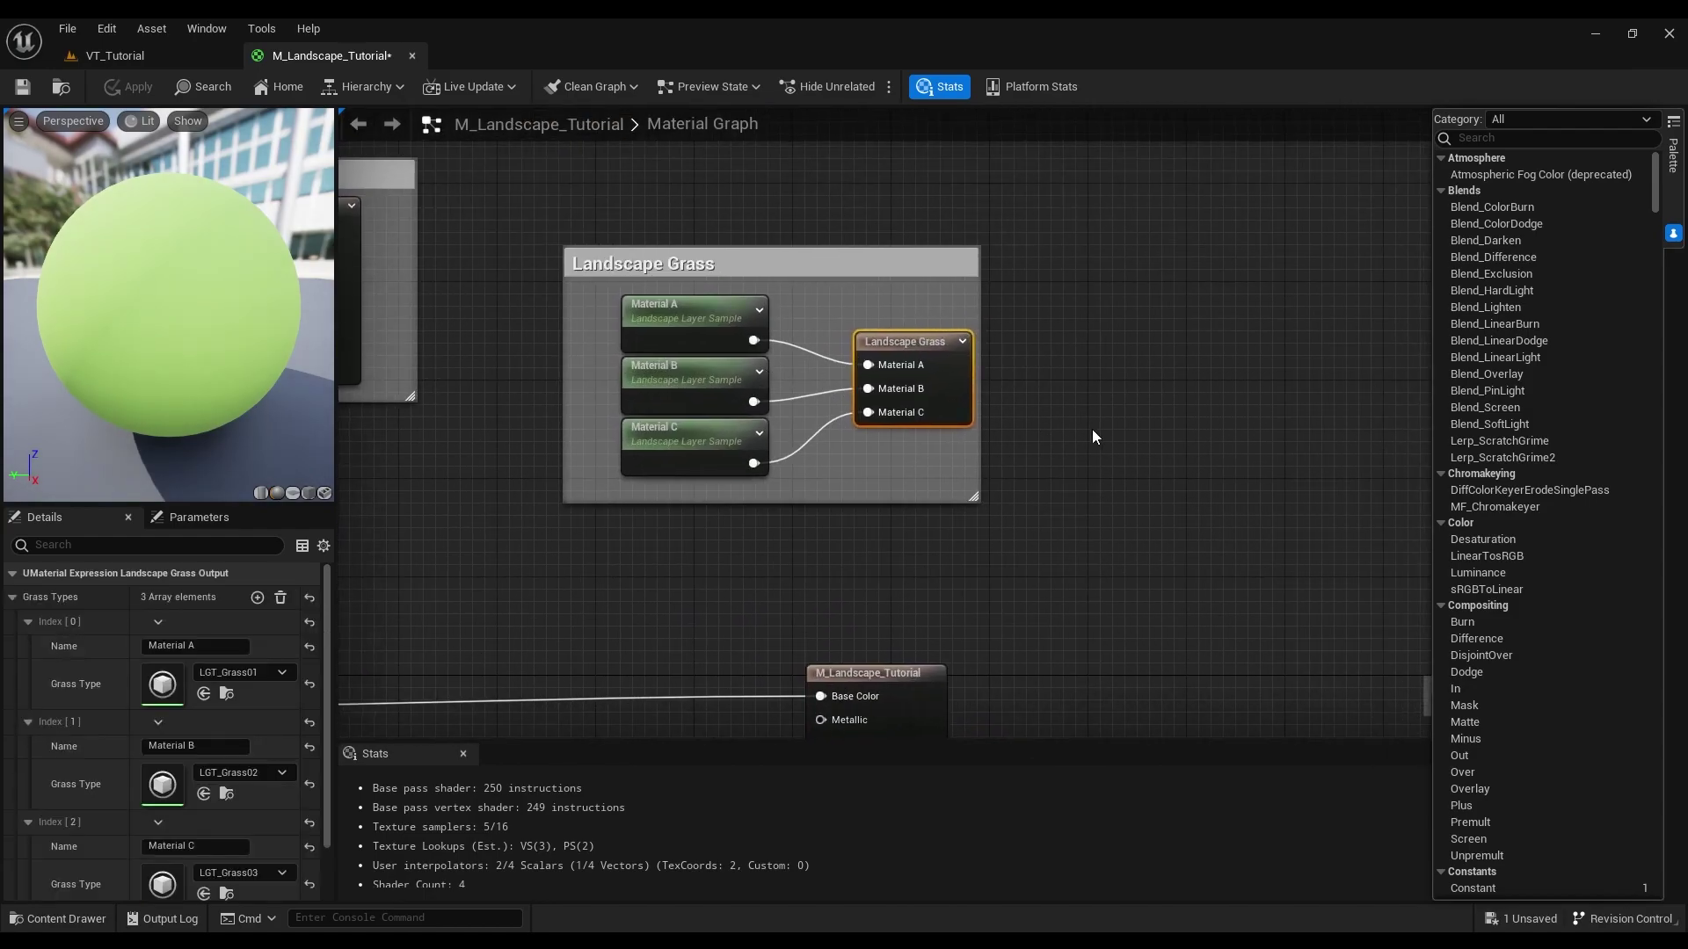
right_click_drag(1041, 495, 949, 433)
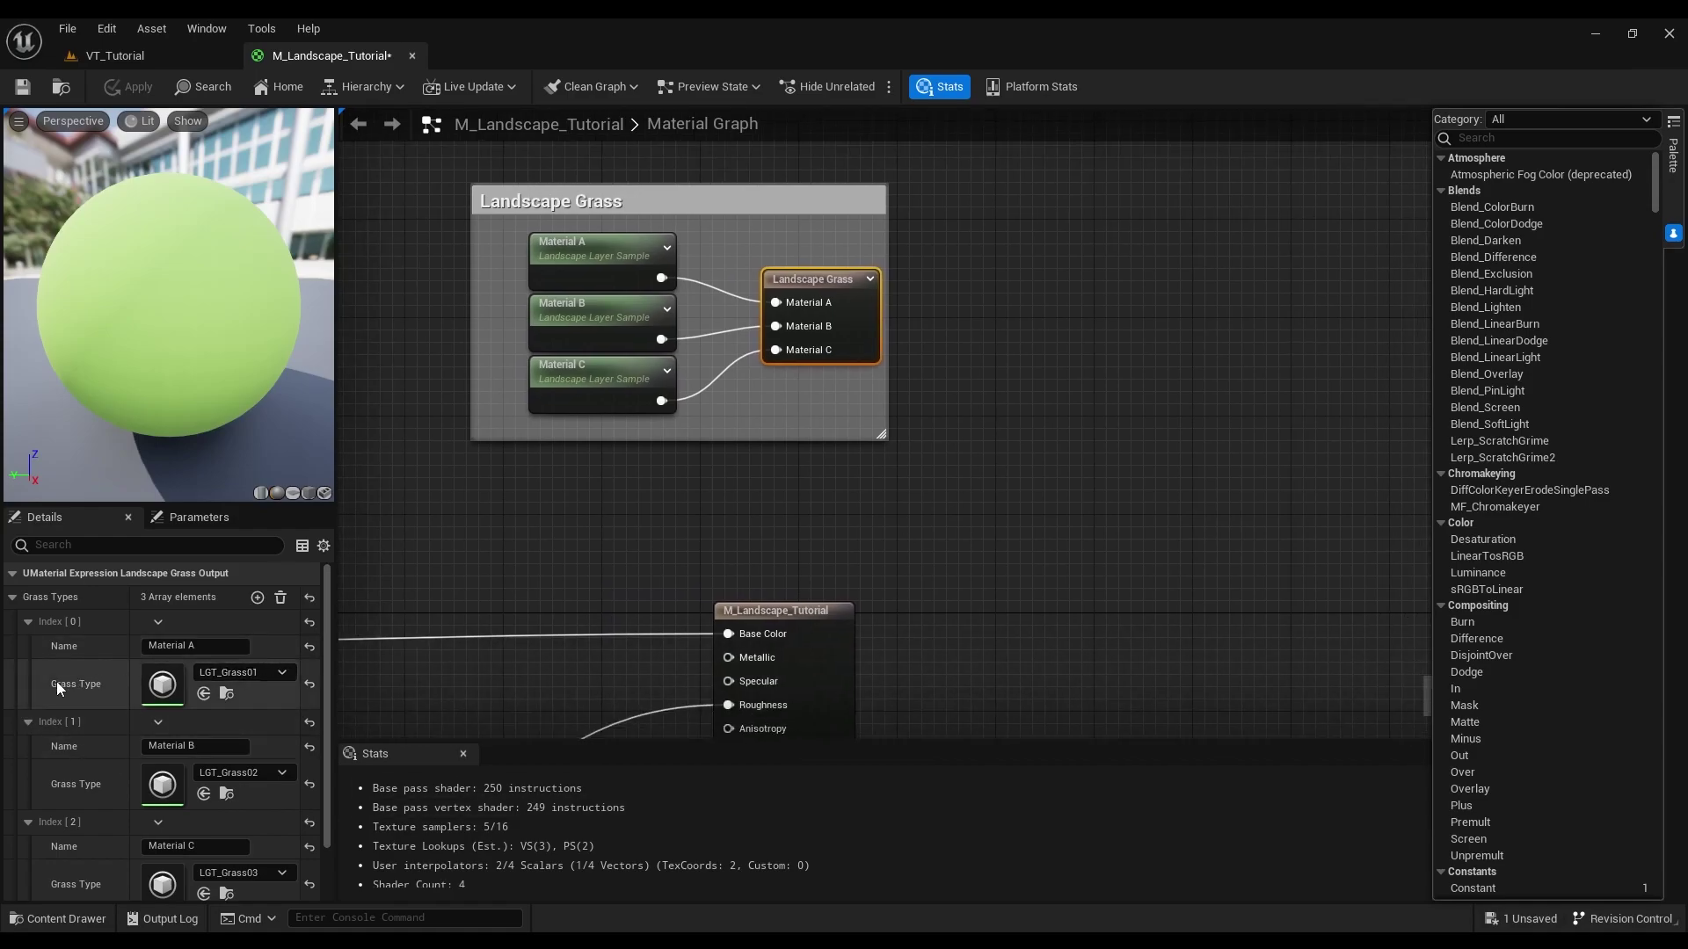
Step: Set the Landscape Grass node's grass types to LGT_Grass01_Tutorial, LGT_Grass02_Tutorial and LGT_Grass03_Tutorial for Material A, B and C
left_click(245, 673)
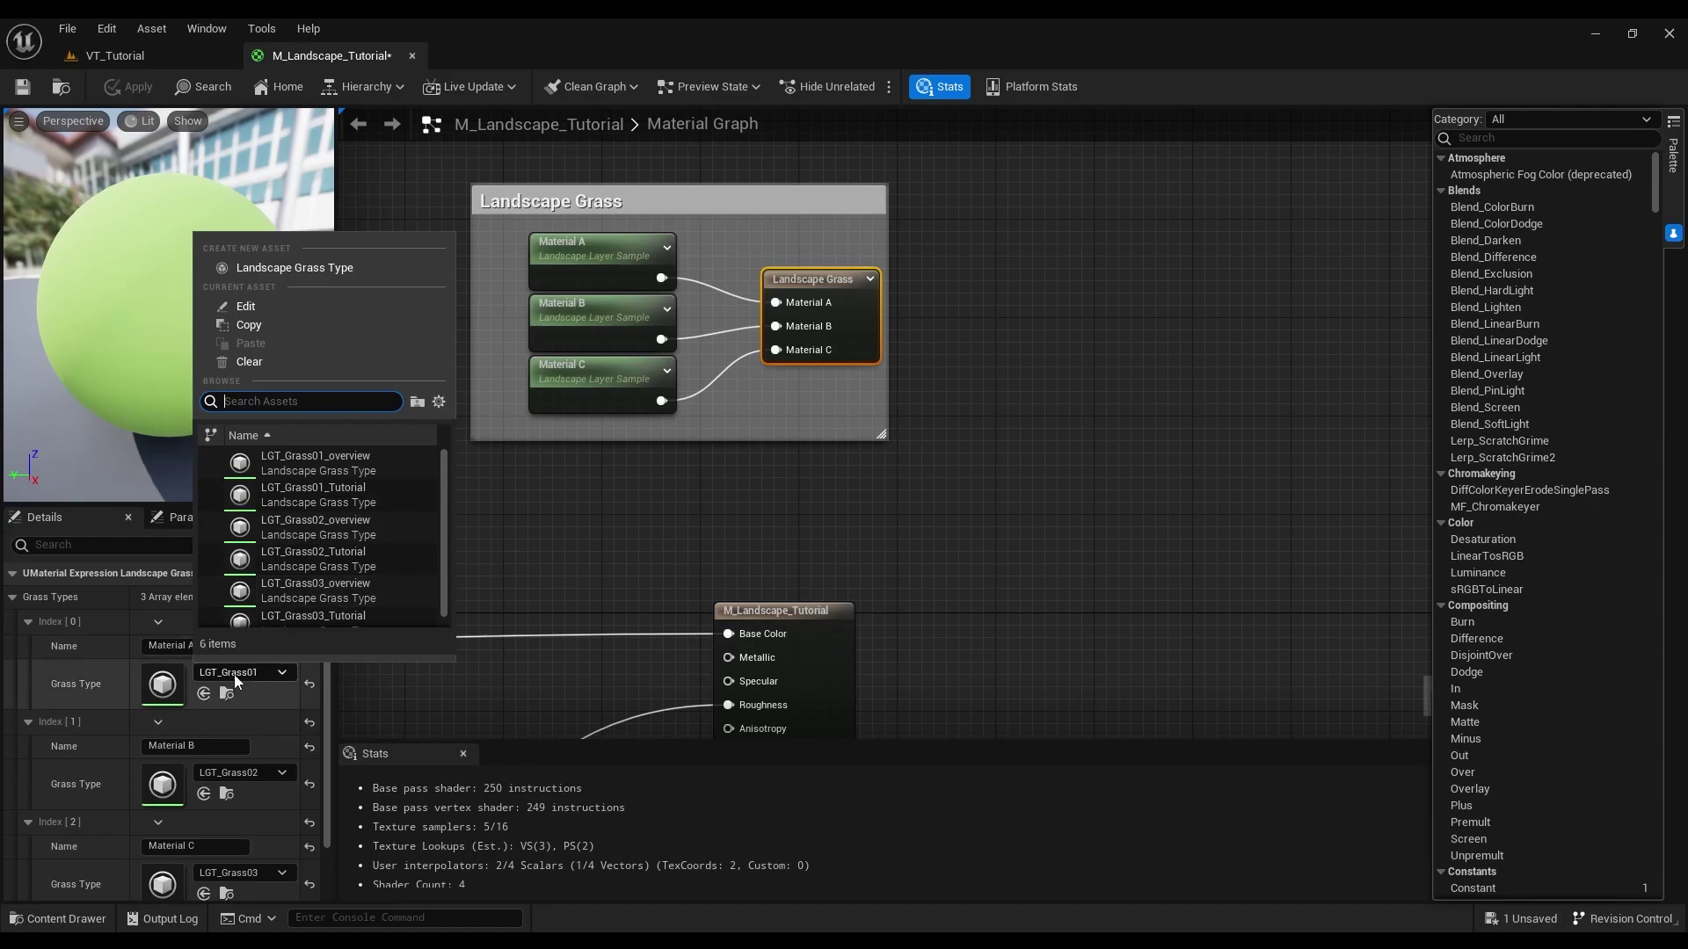
left_click(346, 492)
scroll(262, 682, "down", 2)
left_click(263, 710)
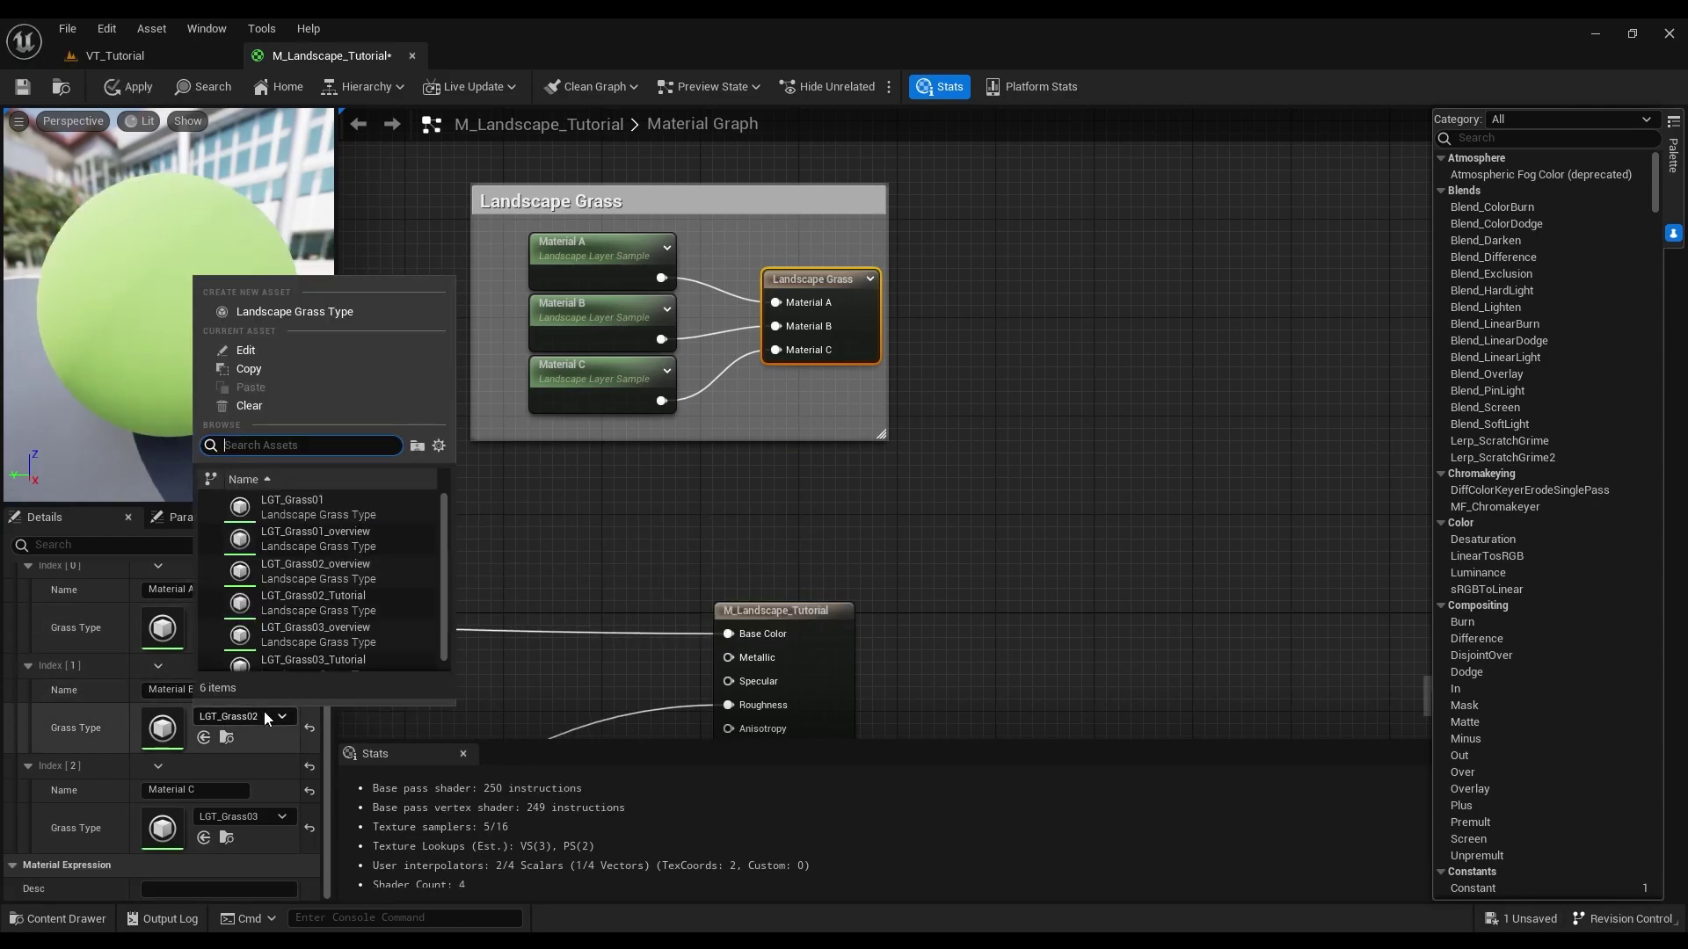
left_click(355, 601)
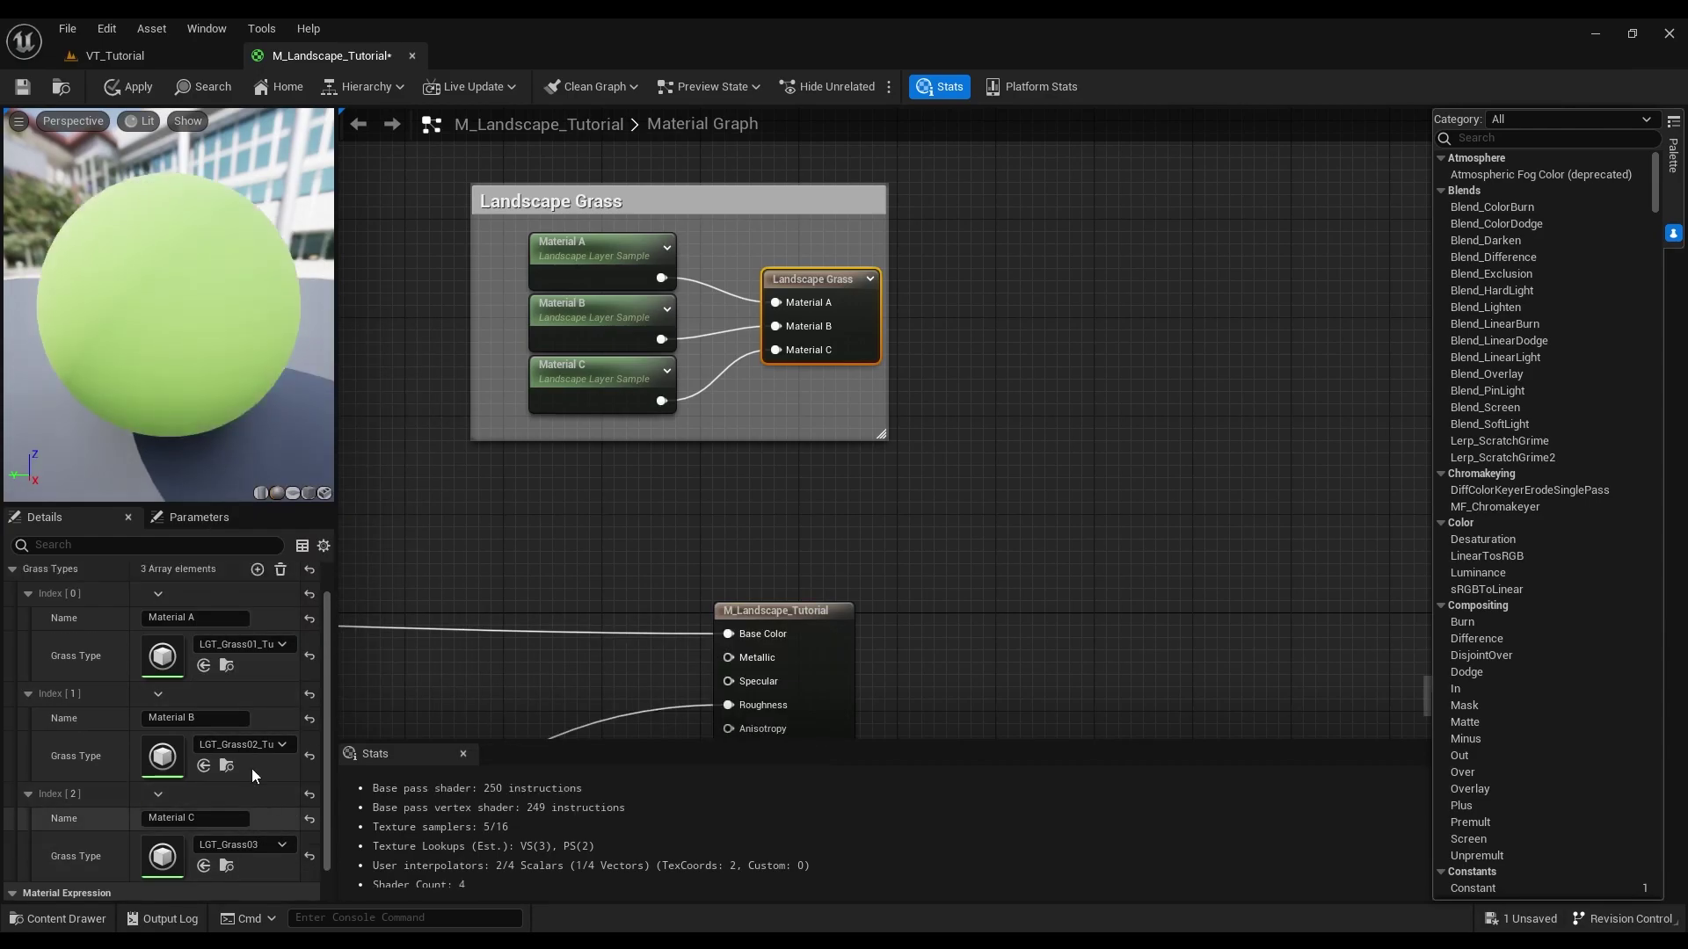
left_click(251, 815)
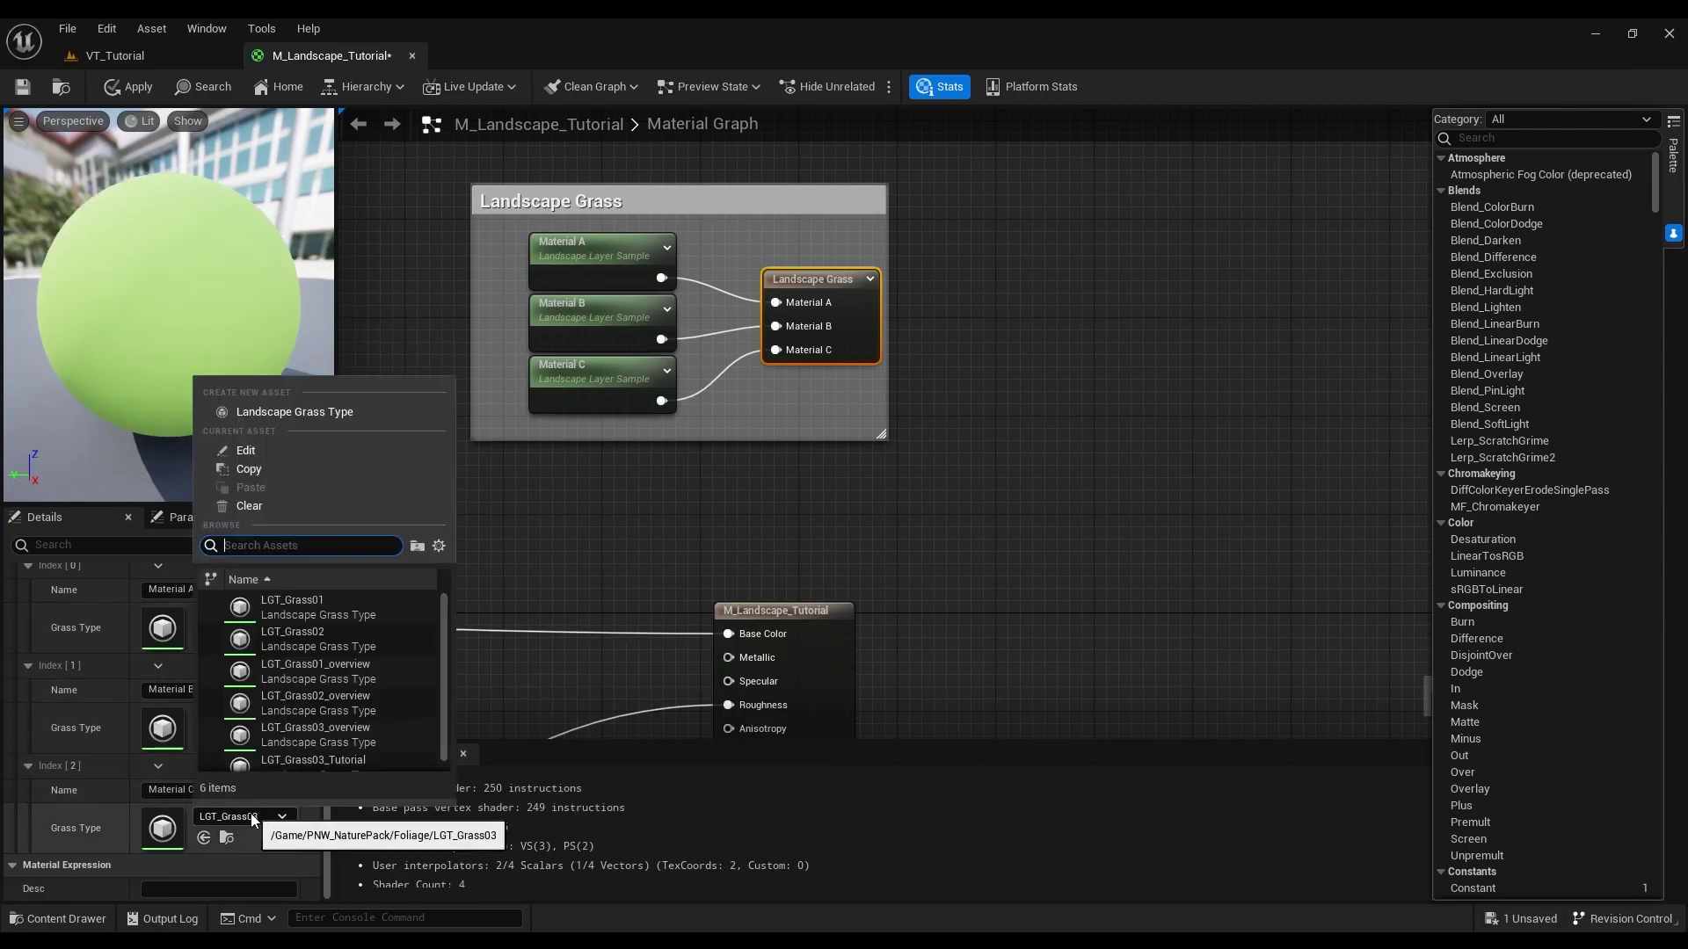
left_click(369, 759)
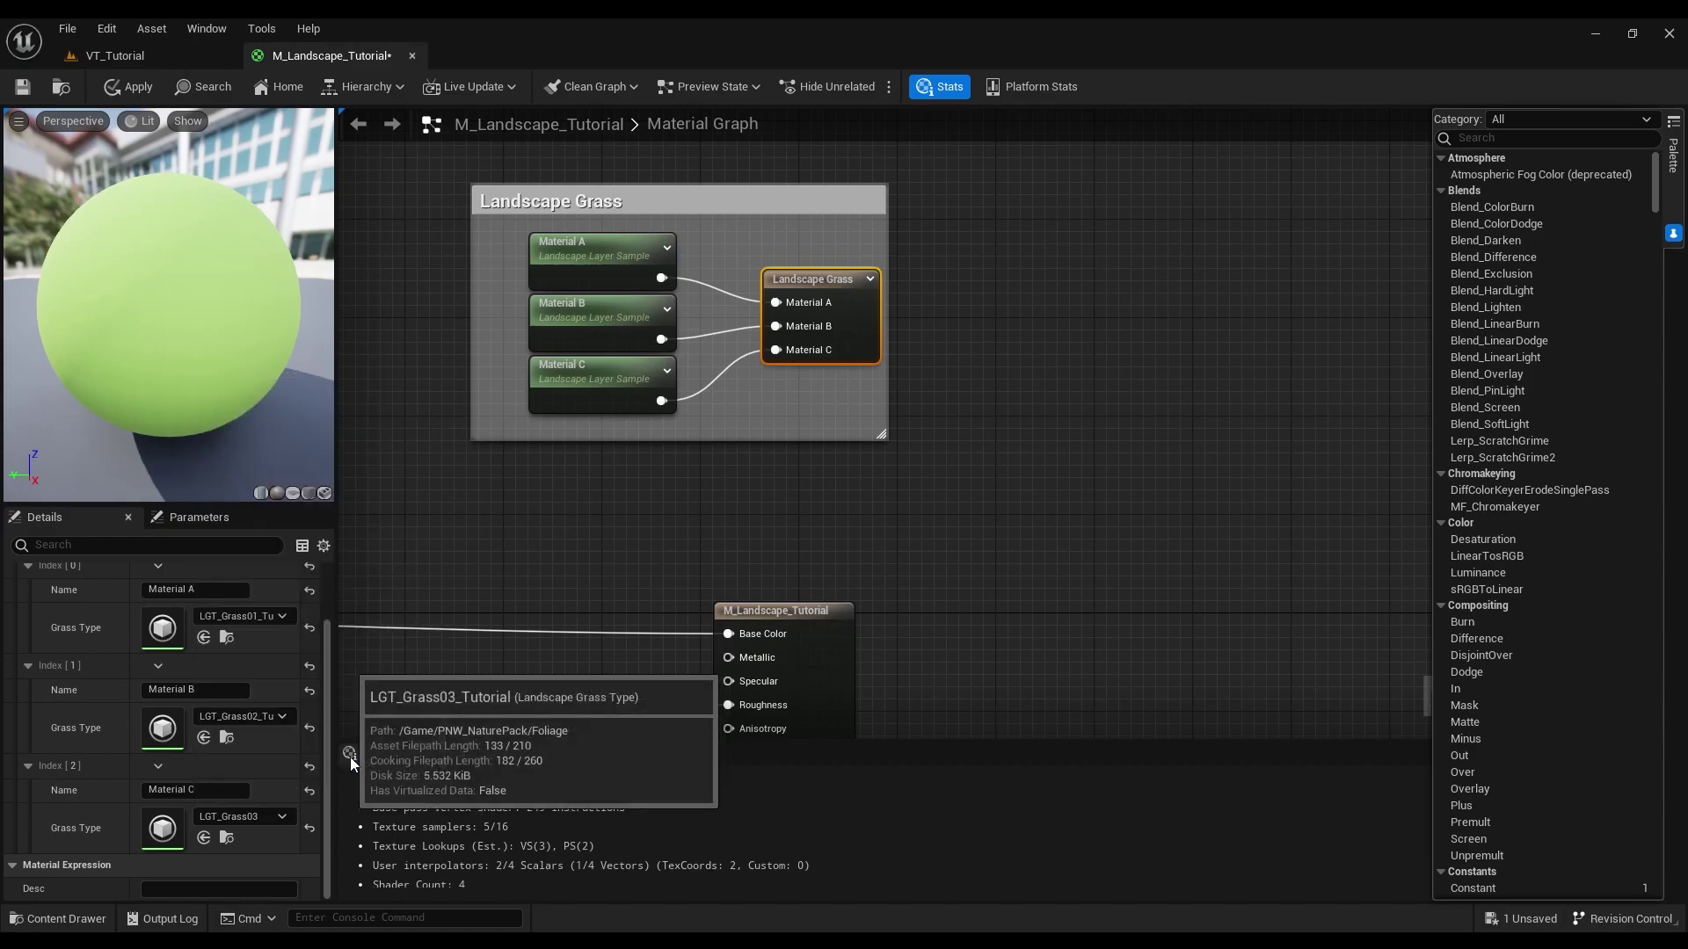
Step: Apply the grass type changes to M_Landscape_Tutorial and close the material
right_click_drag(1072, 519, 960, 511)
left_click(129, 86)
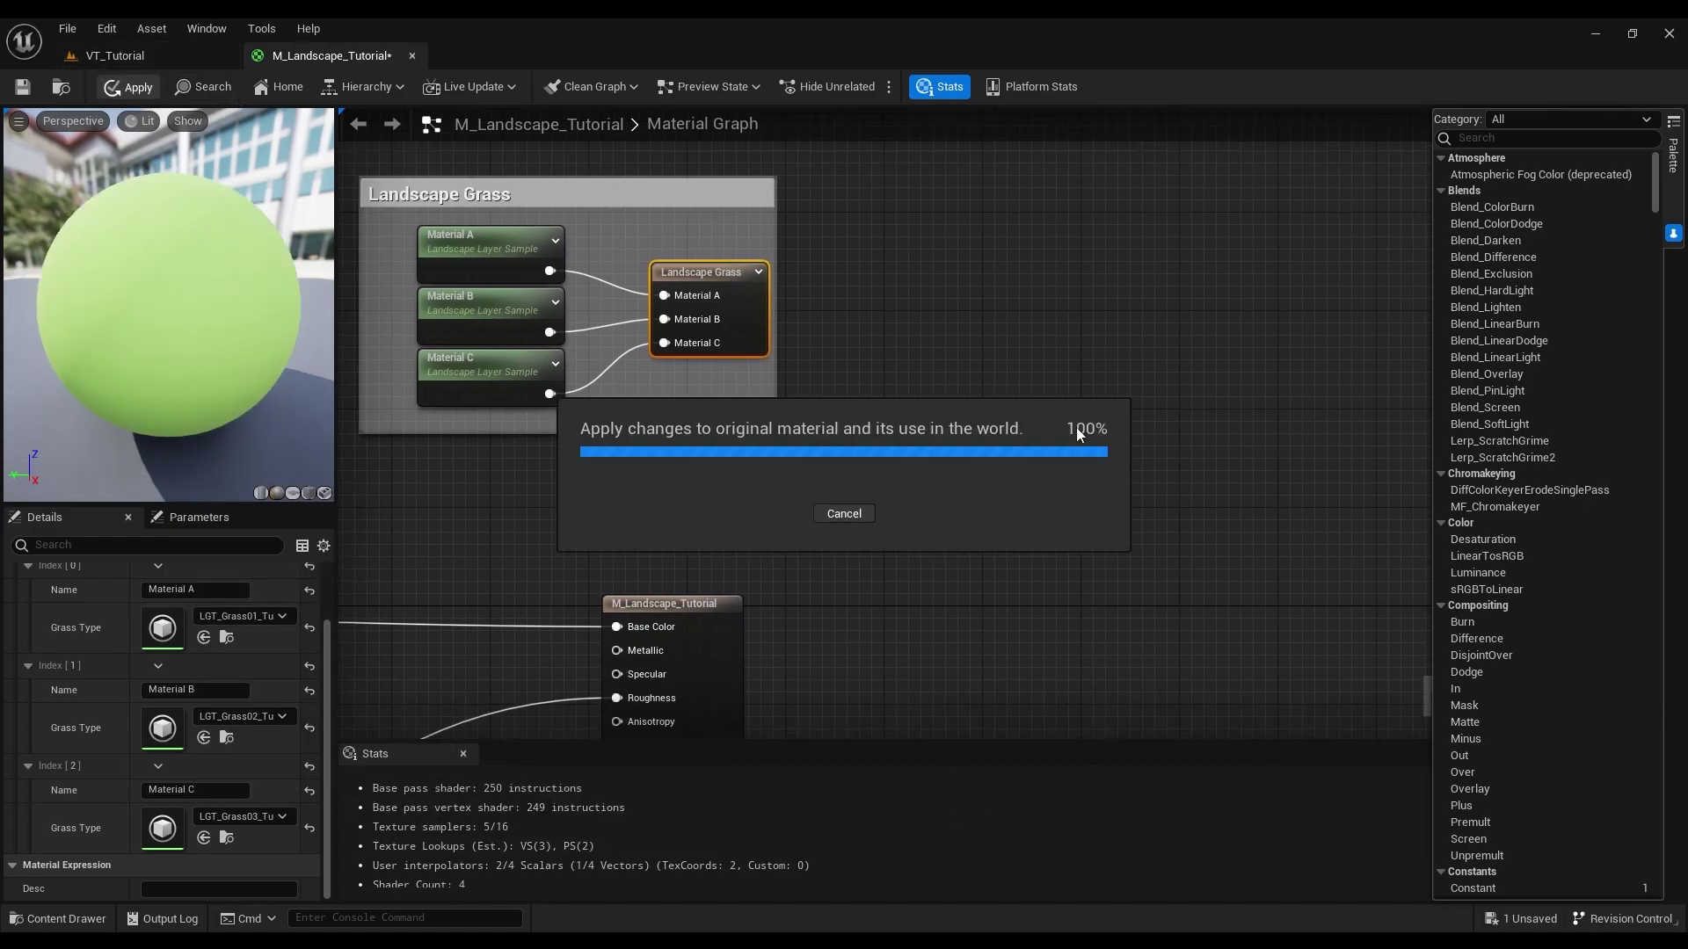
right_click_drag(958, 348, 1185, 380)
left_click(413, 56)
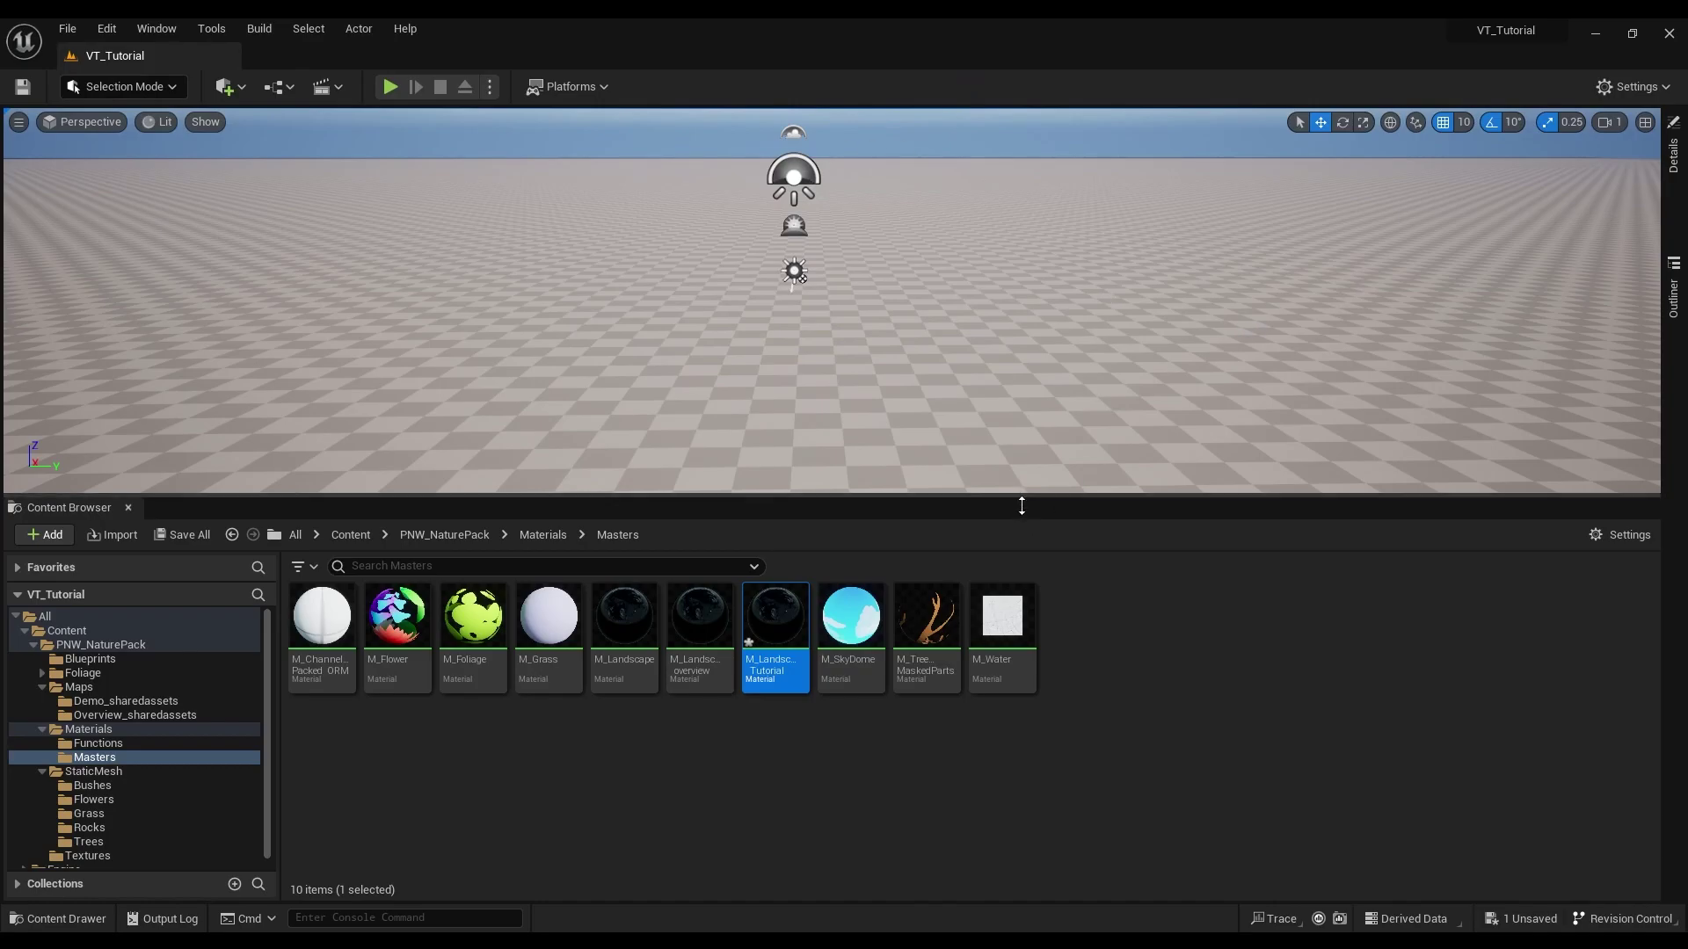
Step: Create a material instance from M_Landscape_Tutorial and rename it MI_Landscape_Tutorial
left_click_drag(1019, 497, 1019, 613)
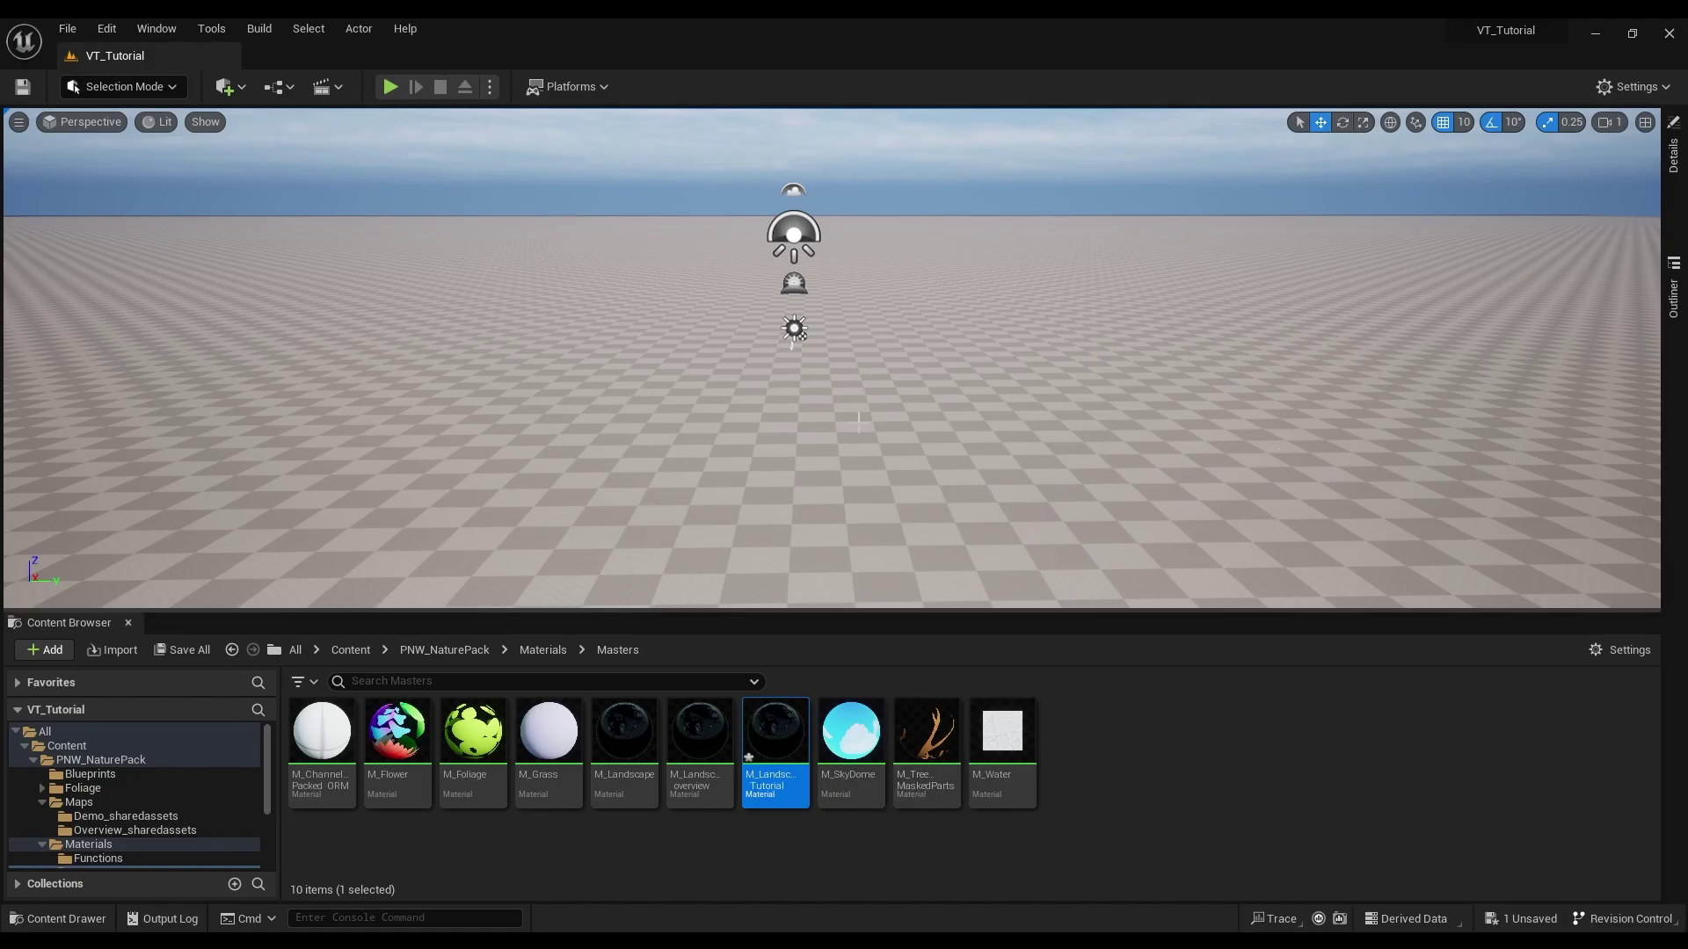
right_click(779, 791)
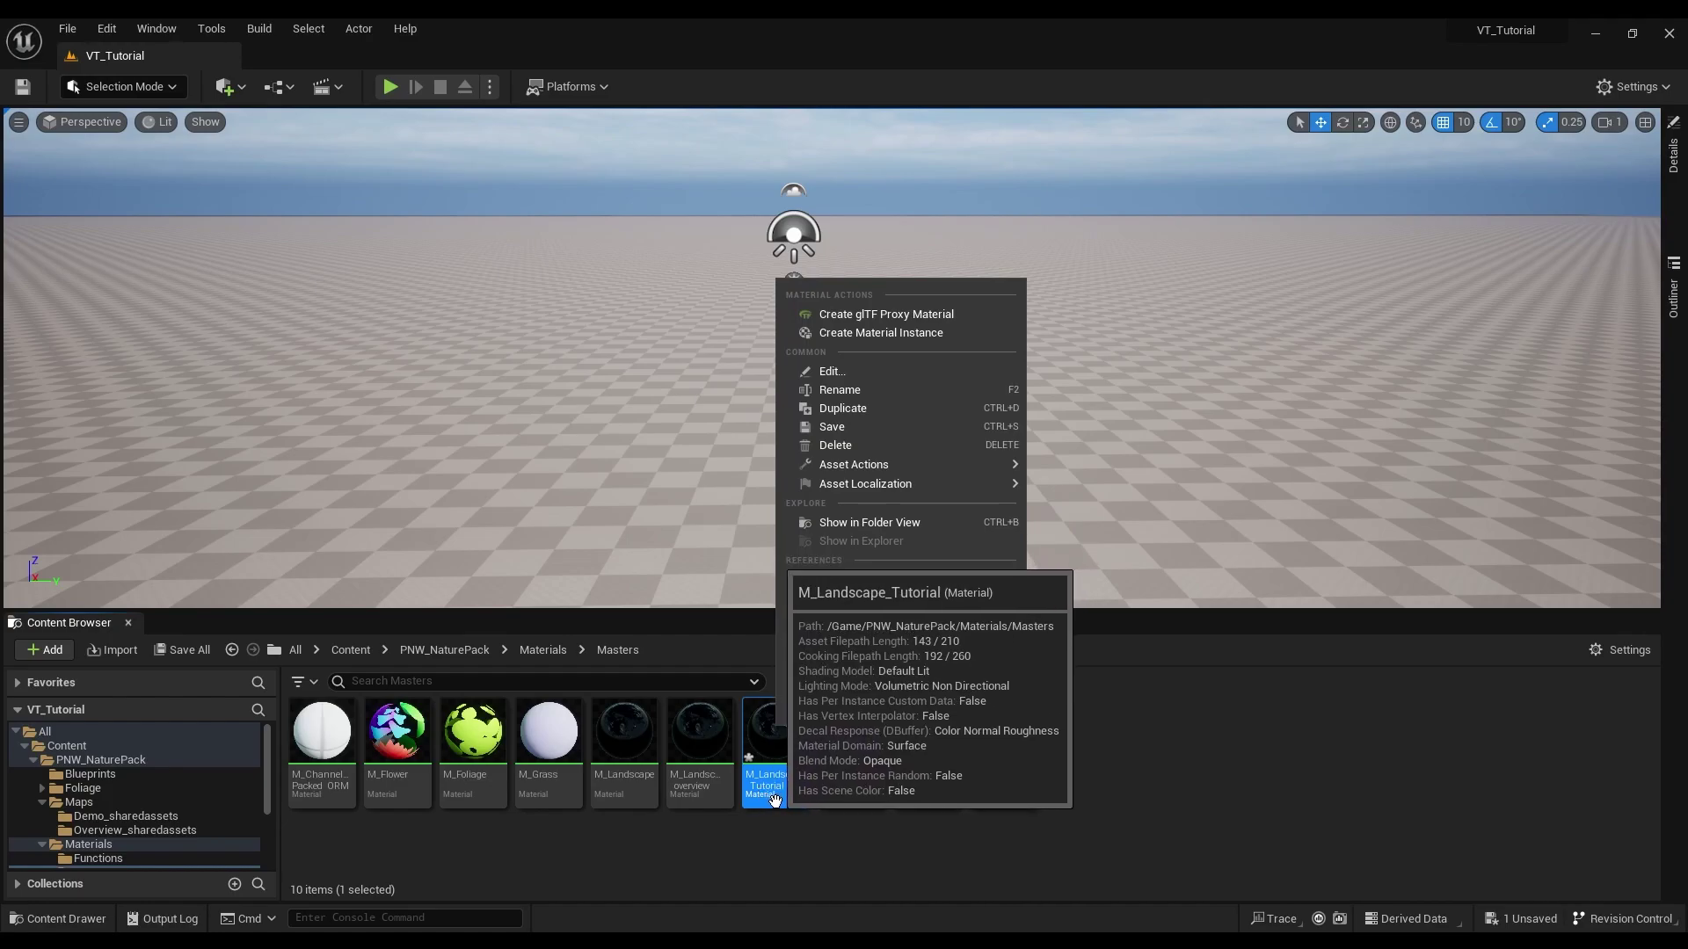
left_click(866, 333)
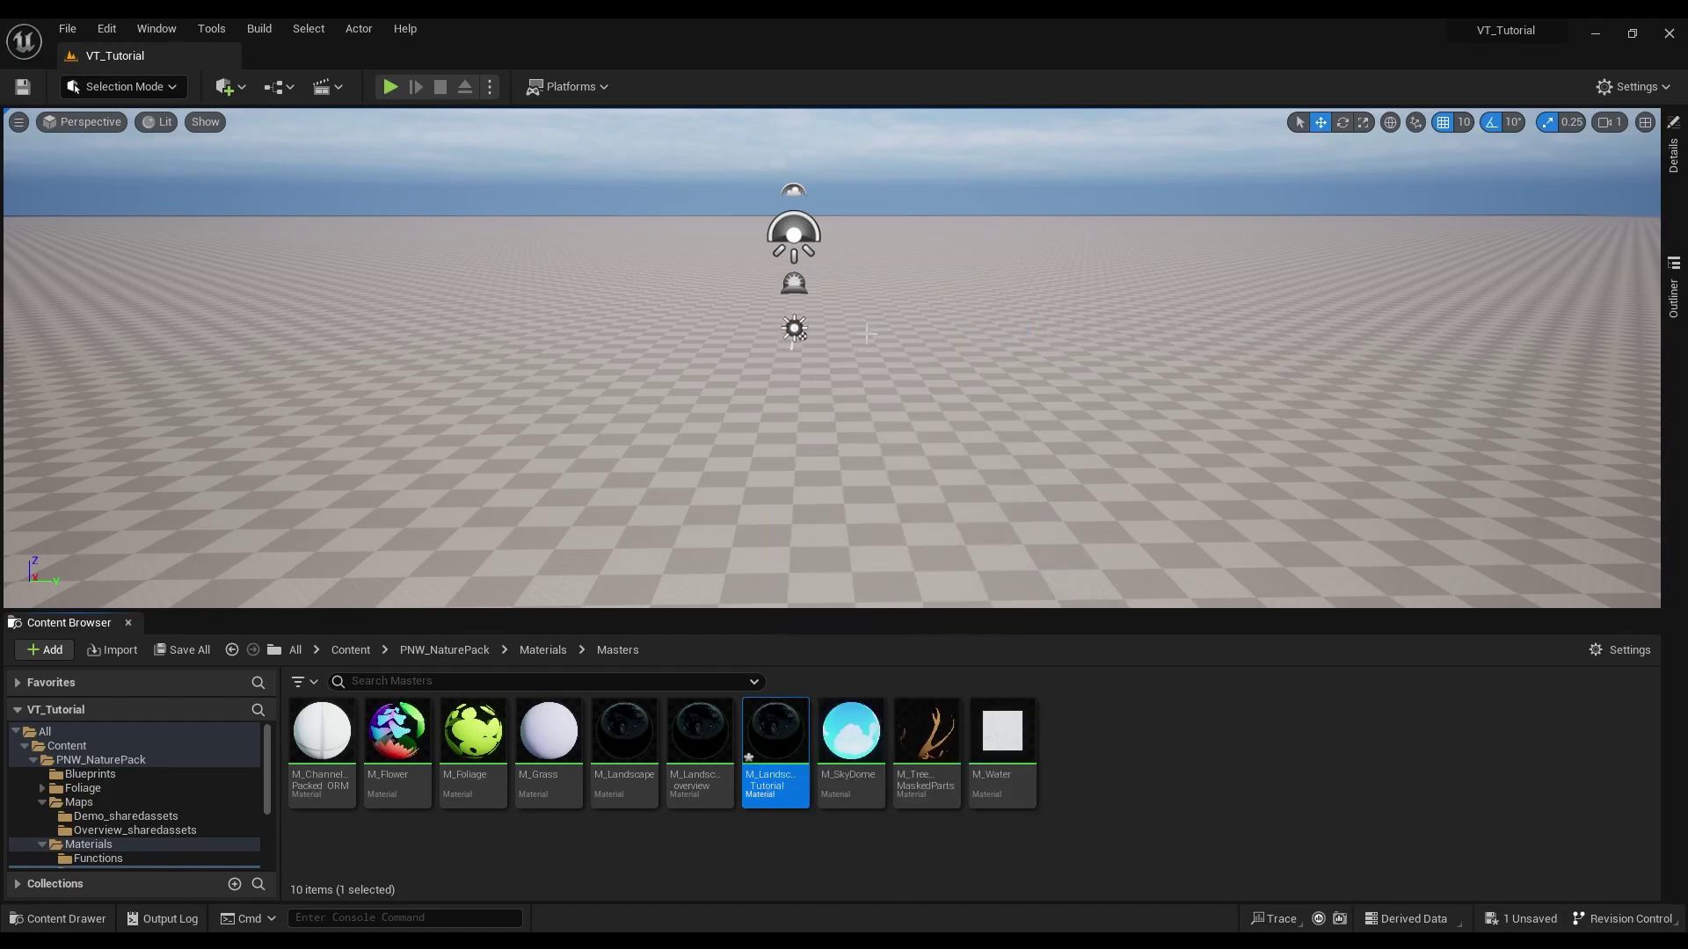
key("Return")
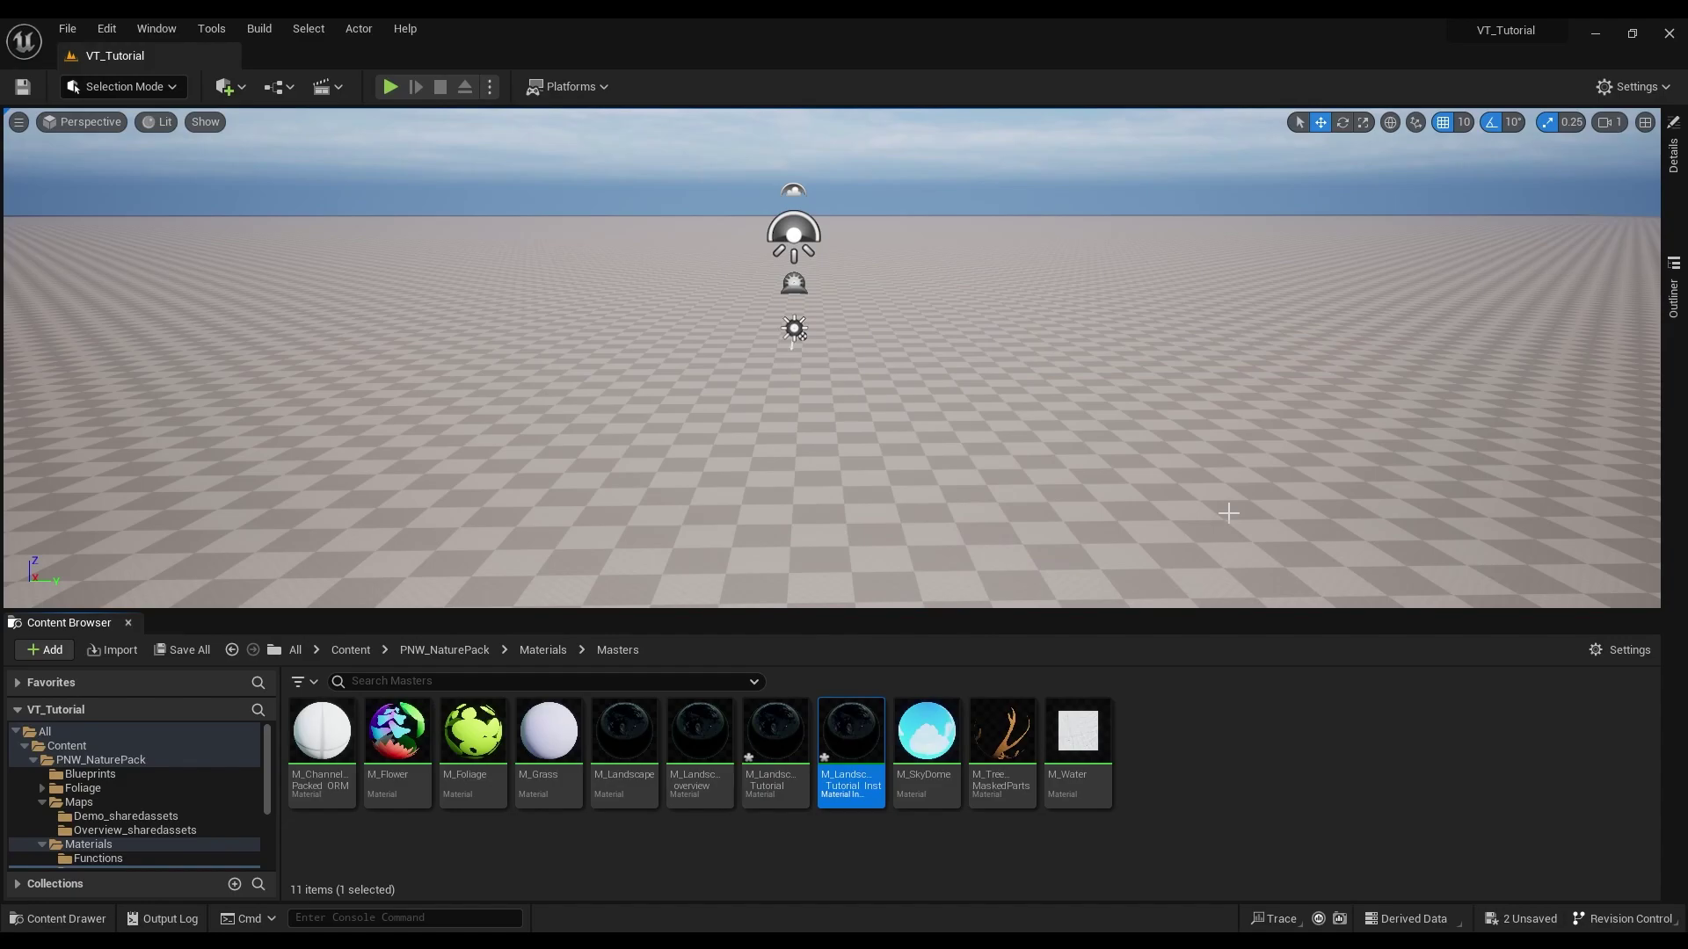
key("F2")
key("End")
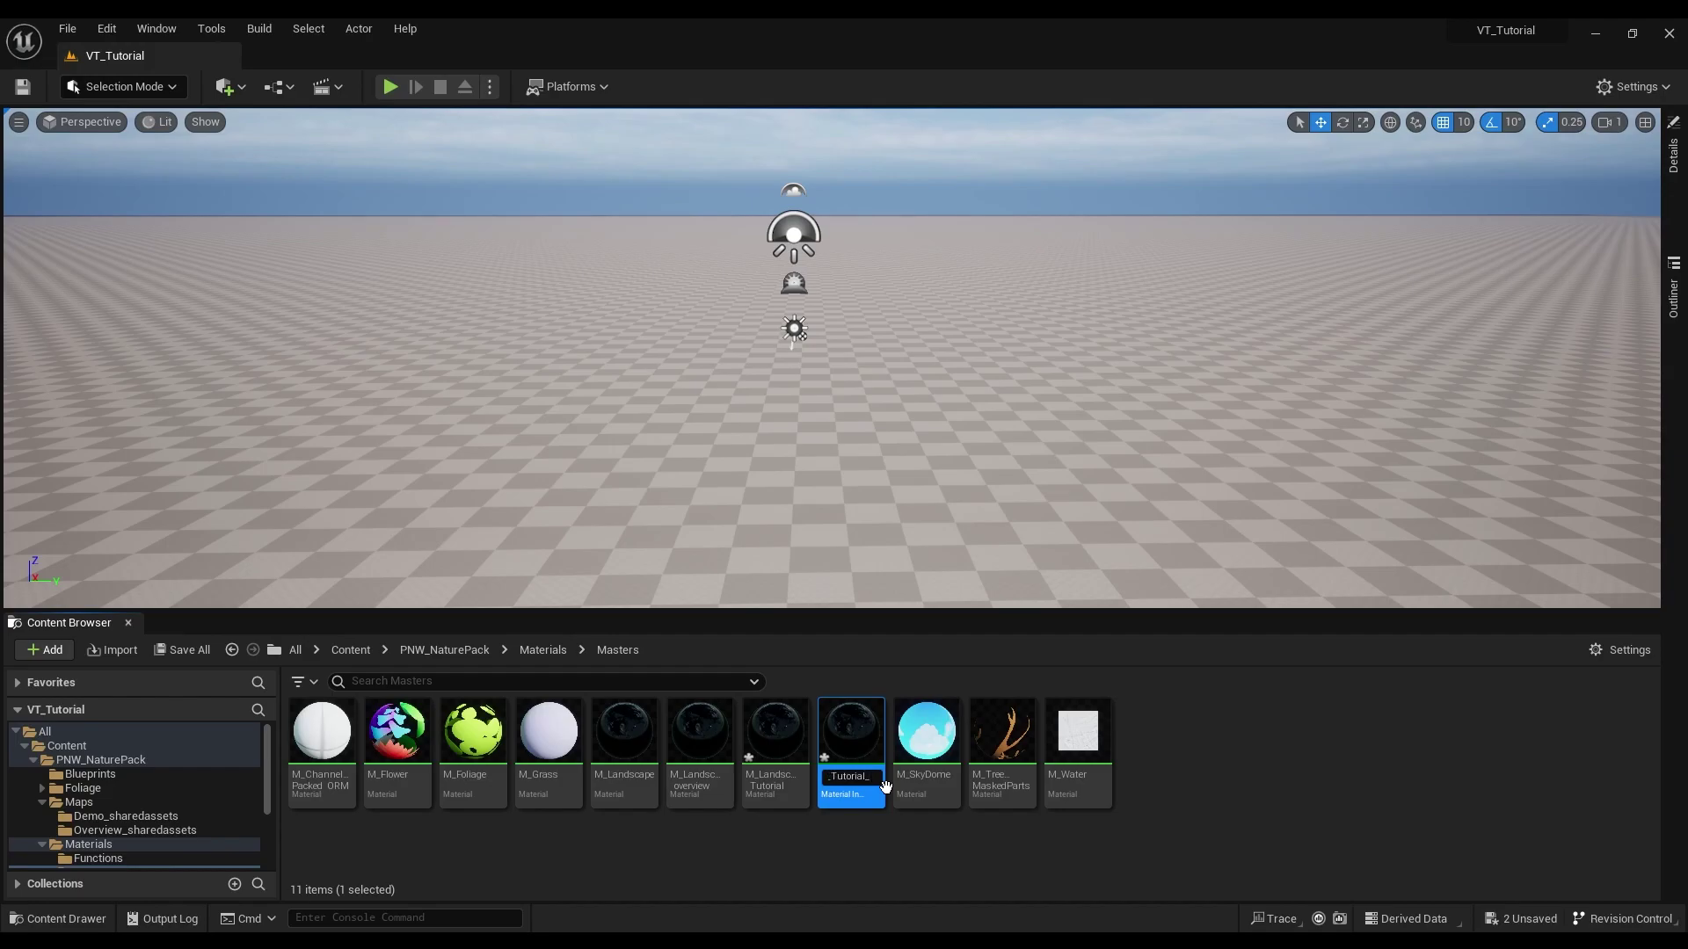
key("BackSpace")
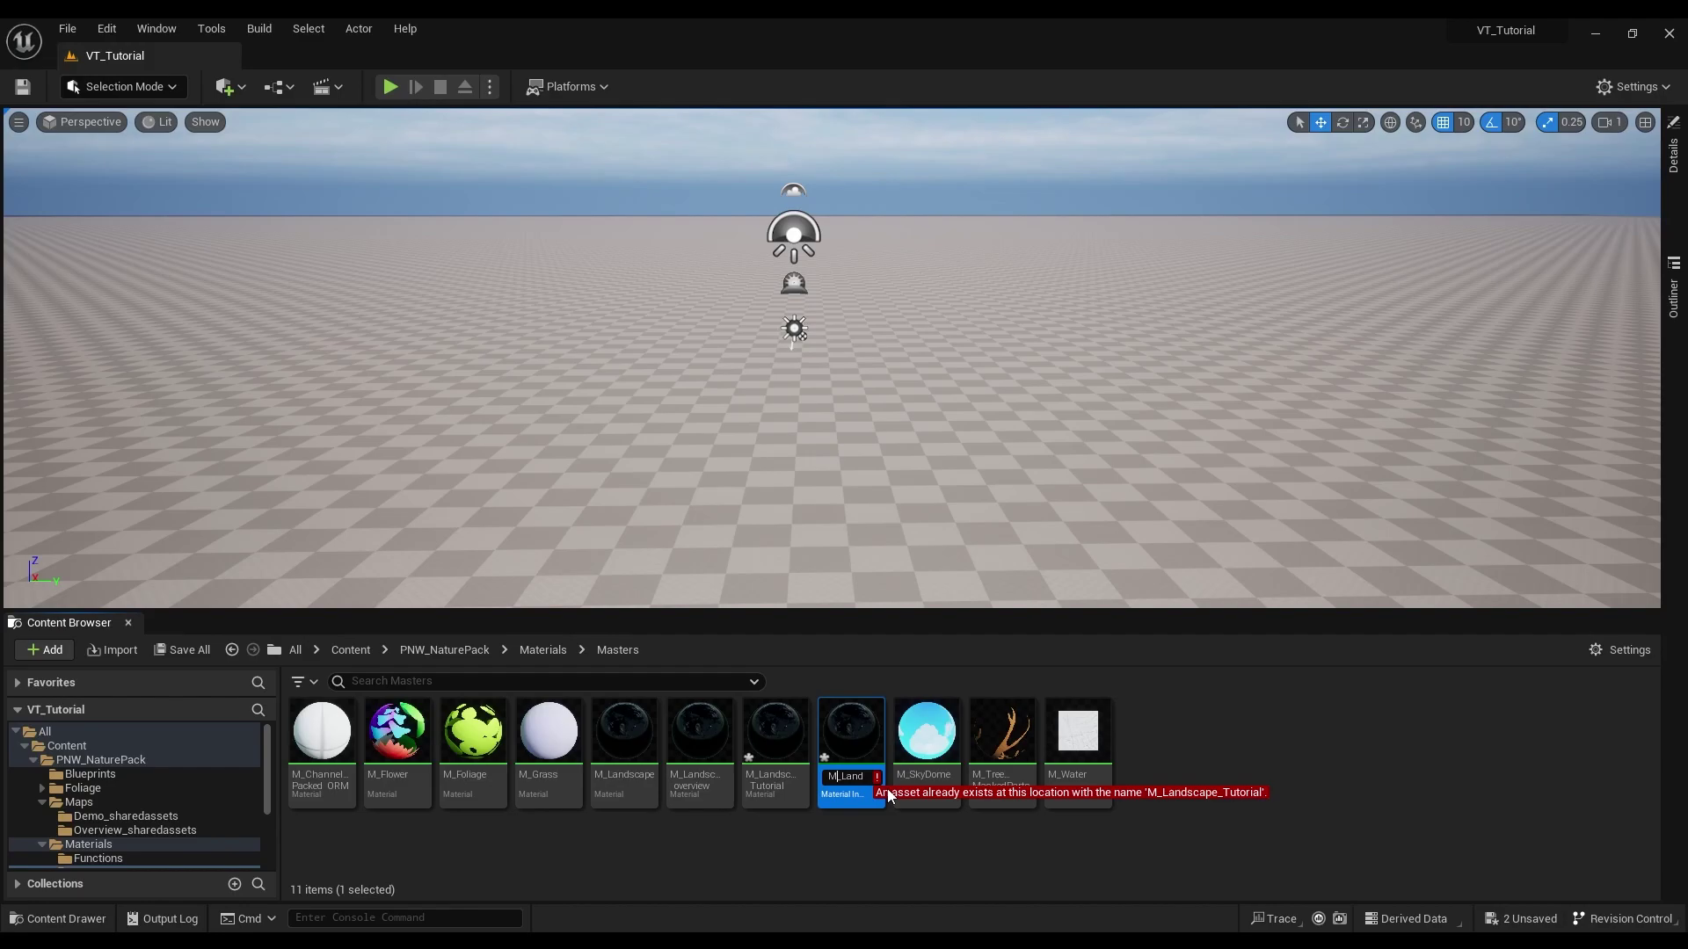
type("I")
key("Return")
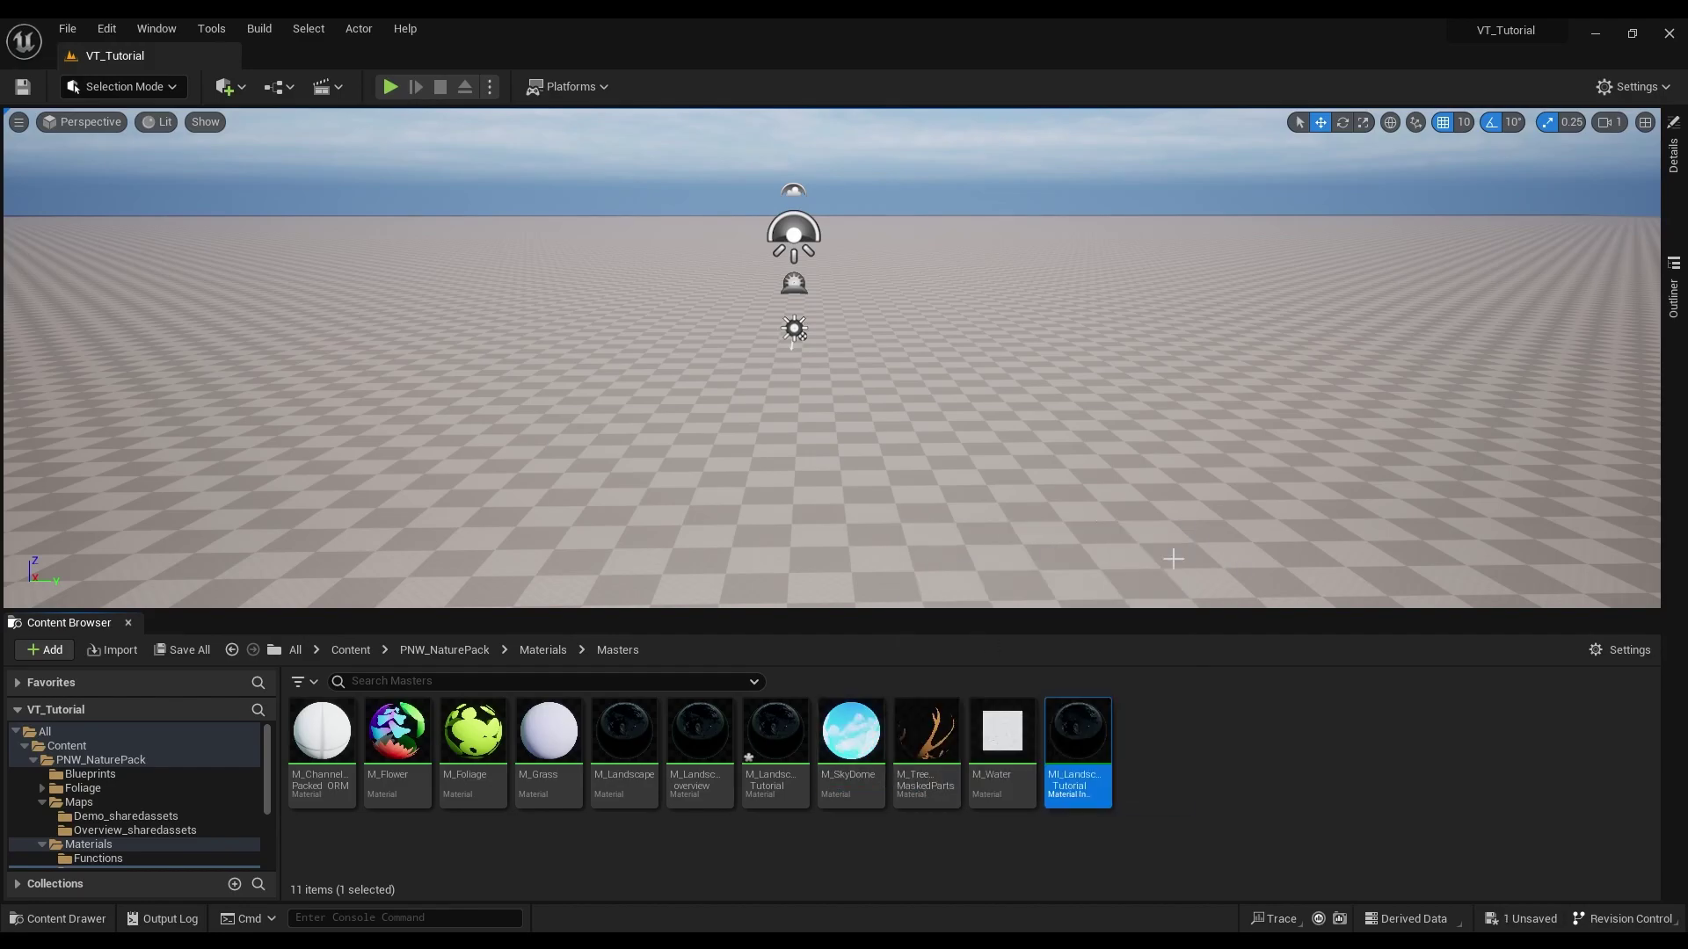
Step: Move MI_Landscape_Tutorial from the Masters folder into the parent Materials folder and open that folder
left_click_drag(779, 619, 779, 468)
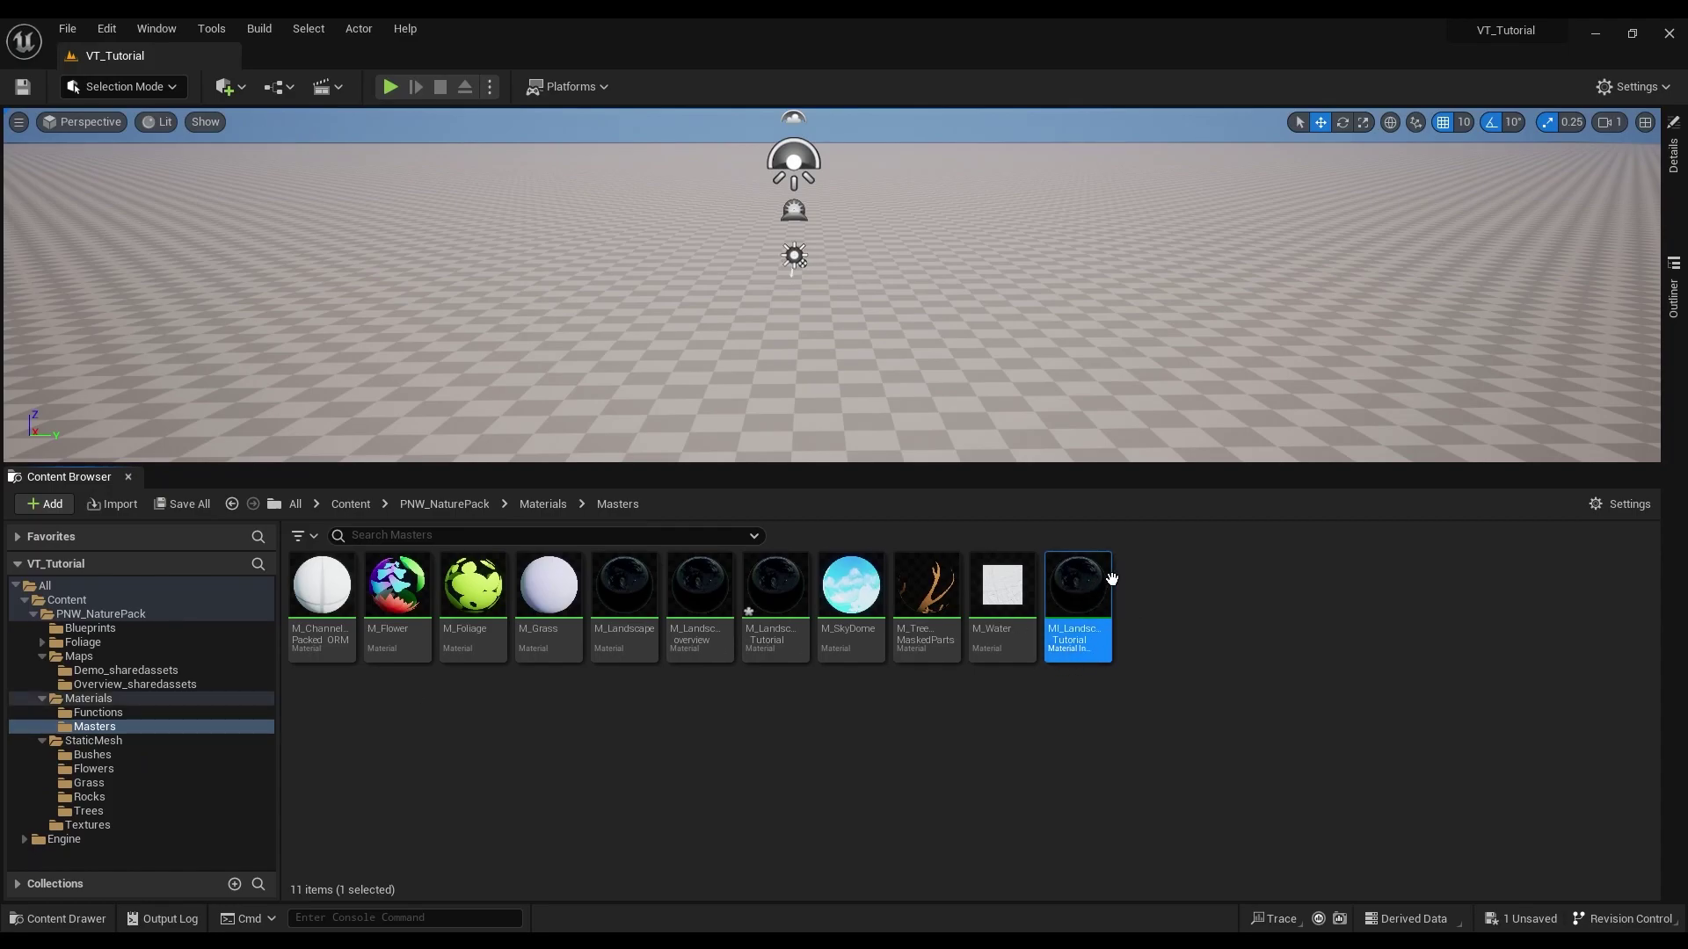
left_click_drag(1077, 577, 93, 701)
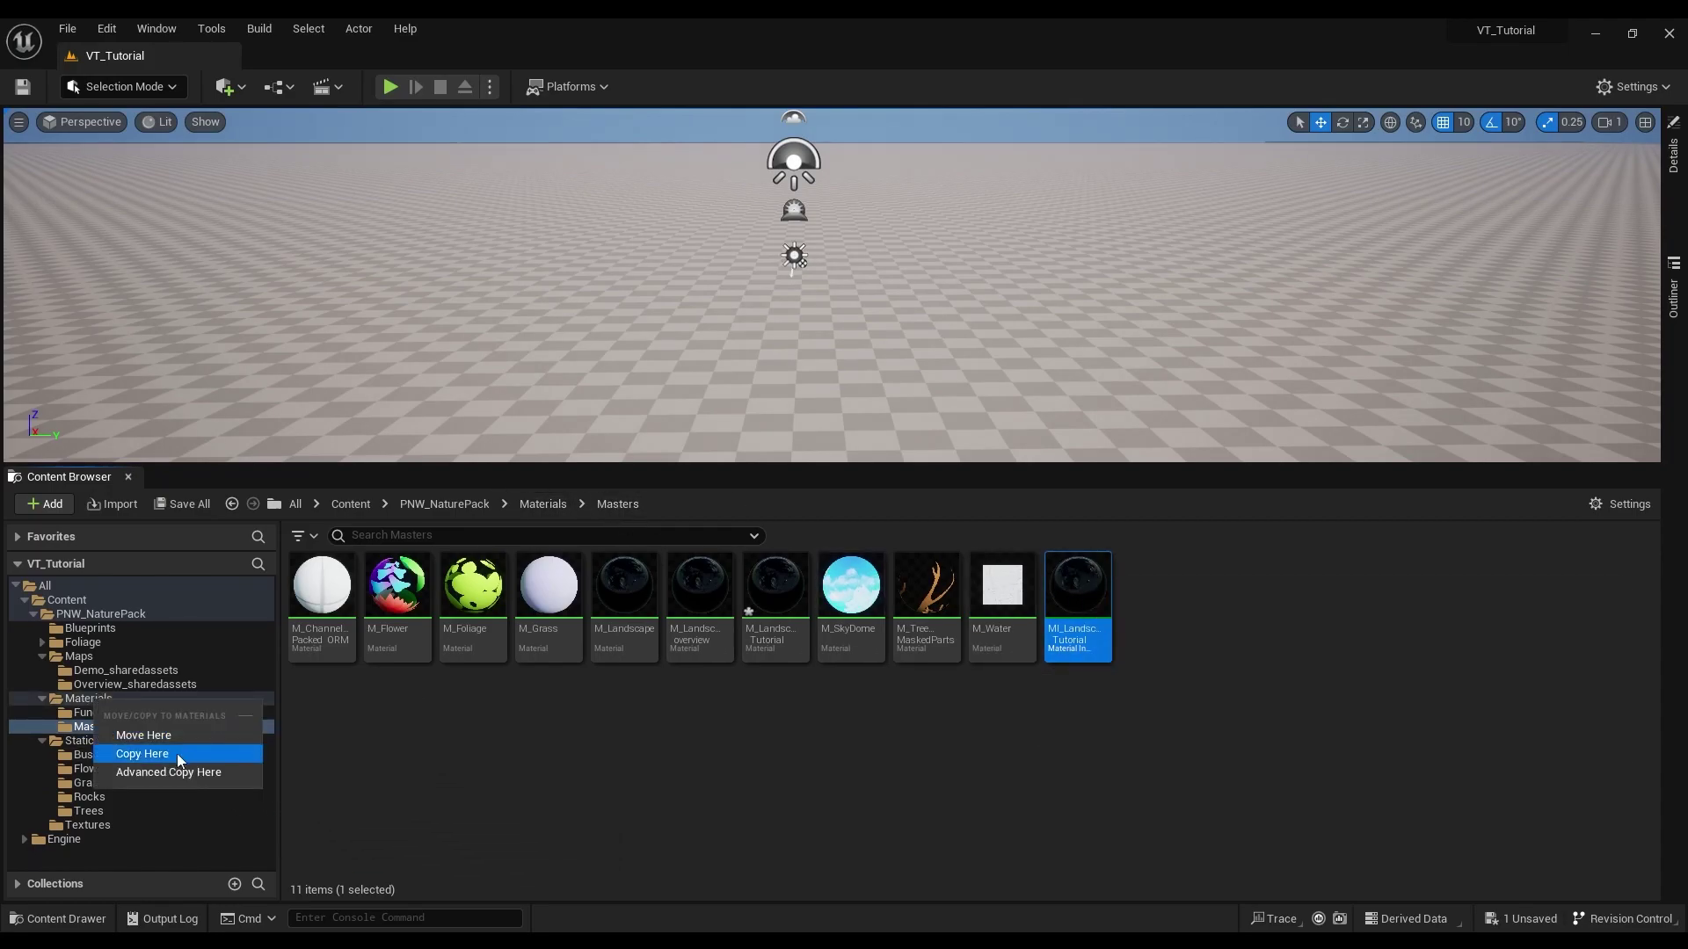
left_click(160, 741)
left_click(60, 700)
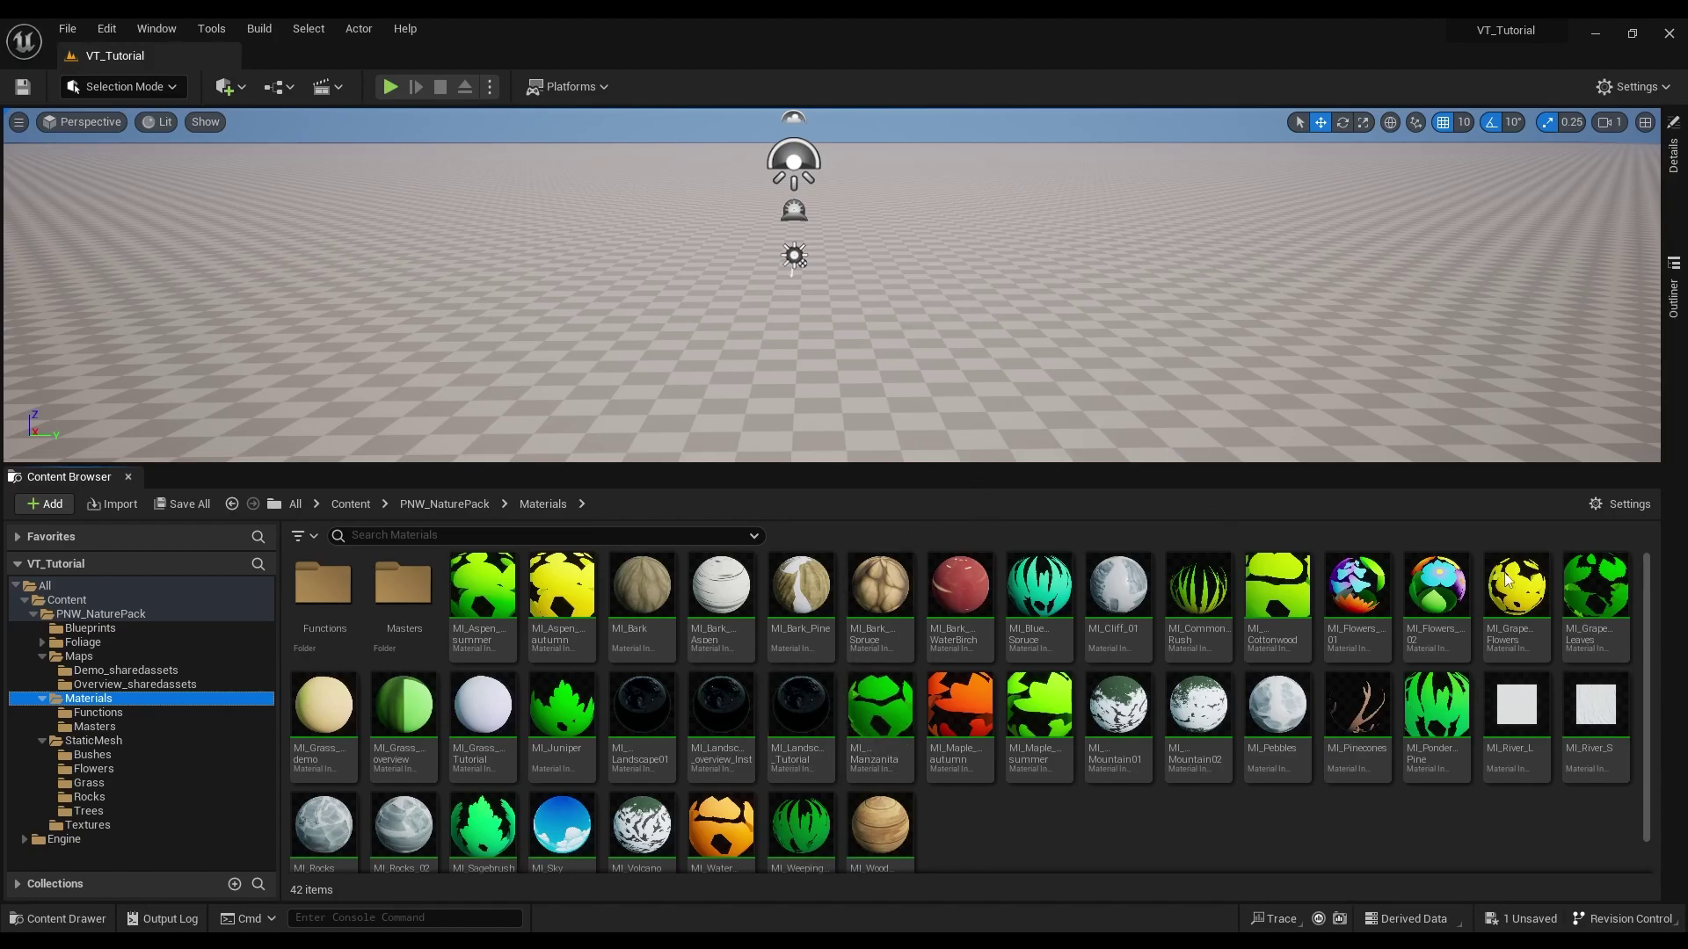
Step: Select the landscape in the level and assign MI_Landscape_Tutorial as its Landscape Material
left_click(939, 334)
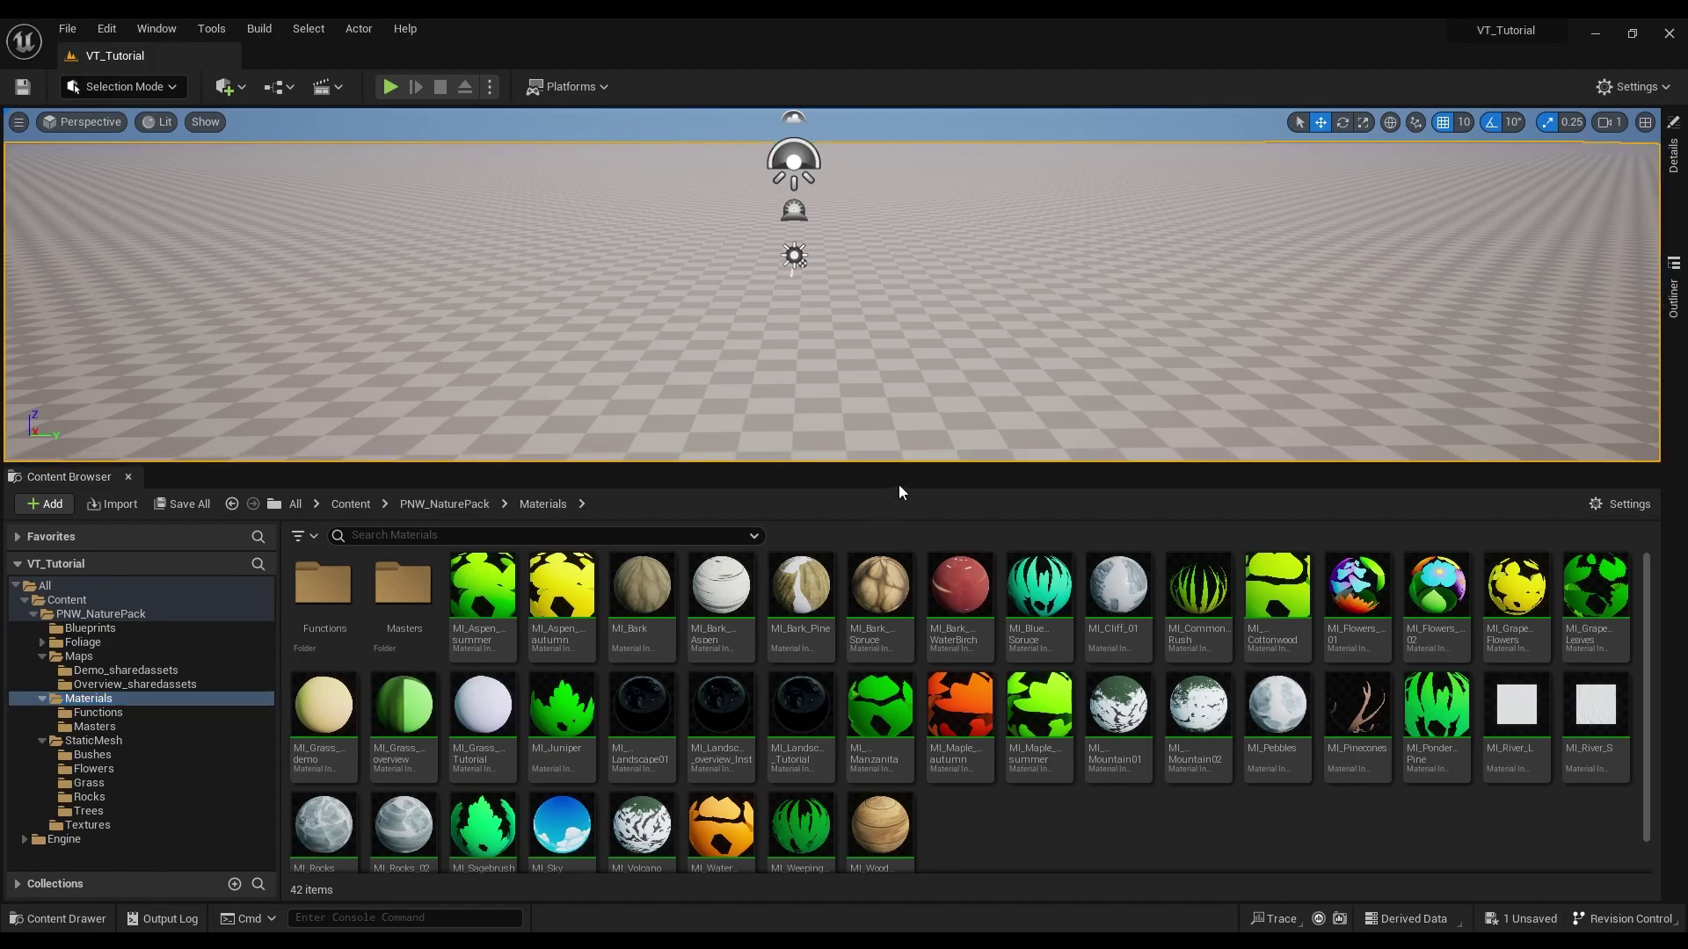
left_click_drag(901, 466, 903, 651)
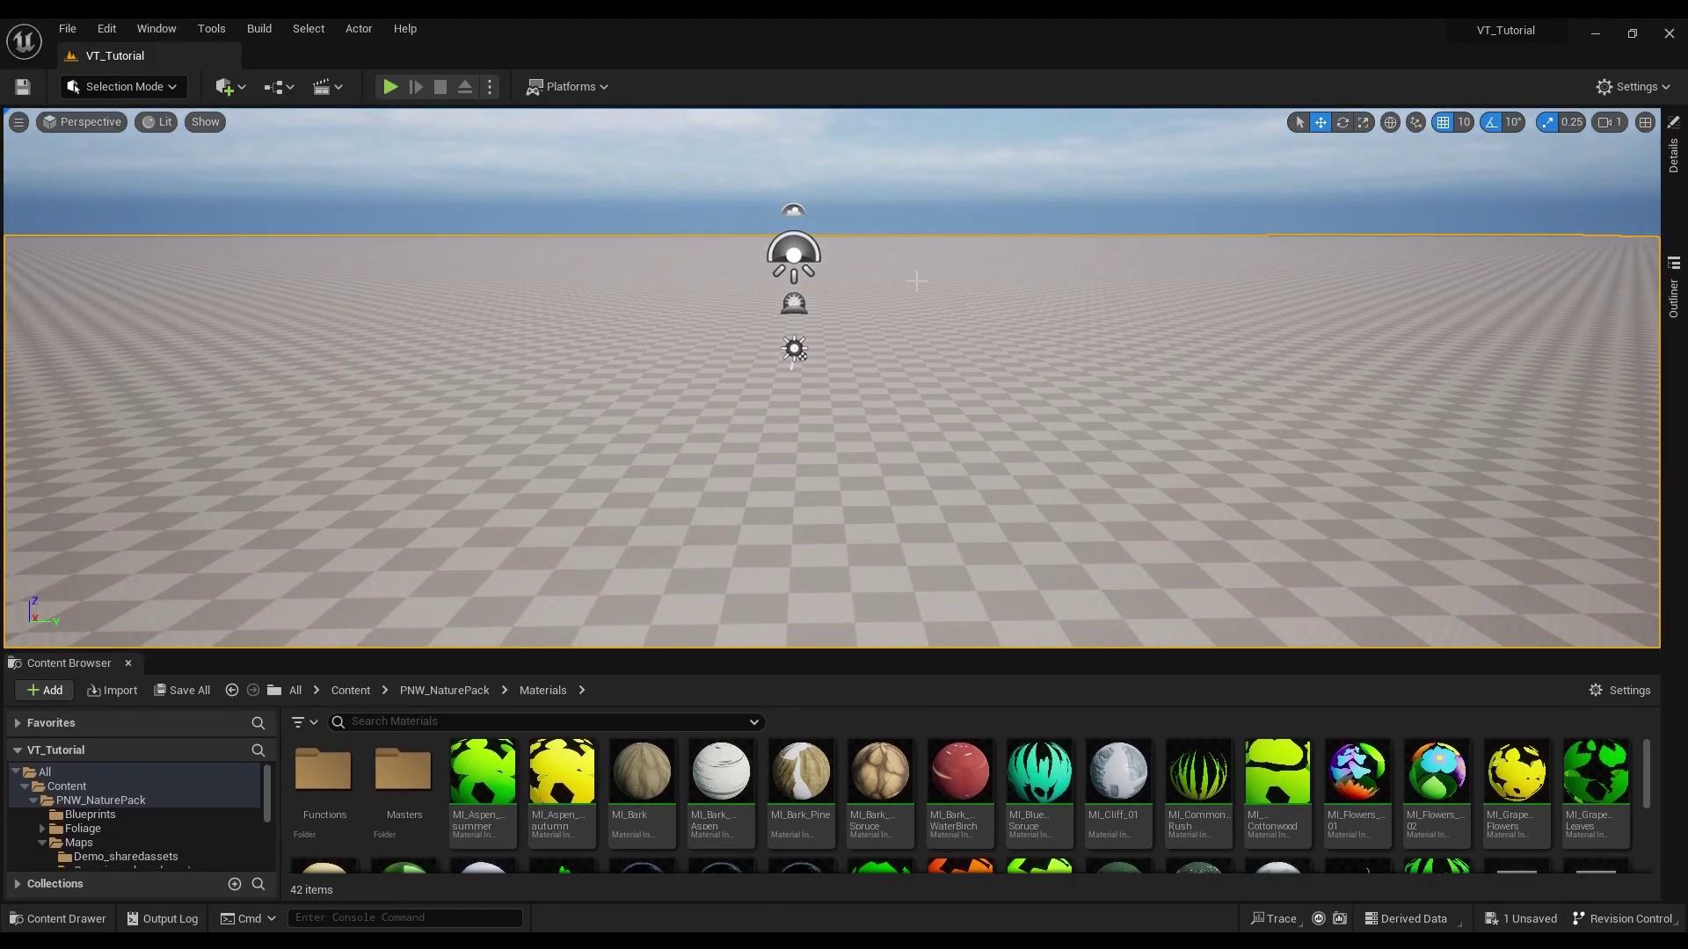
left_click(1672, 155)
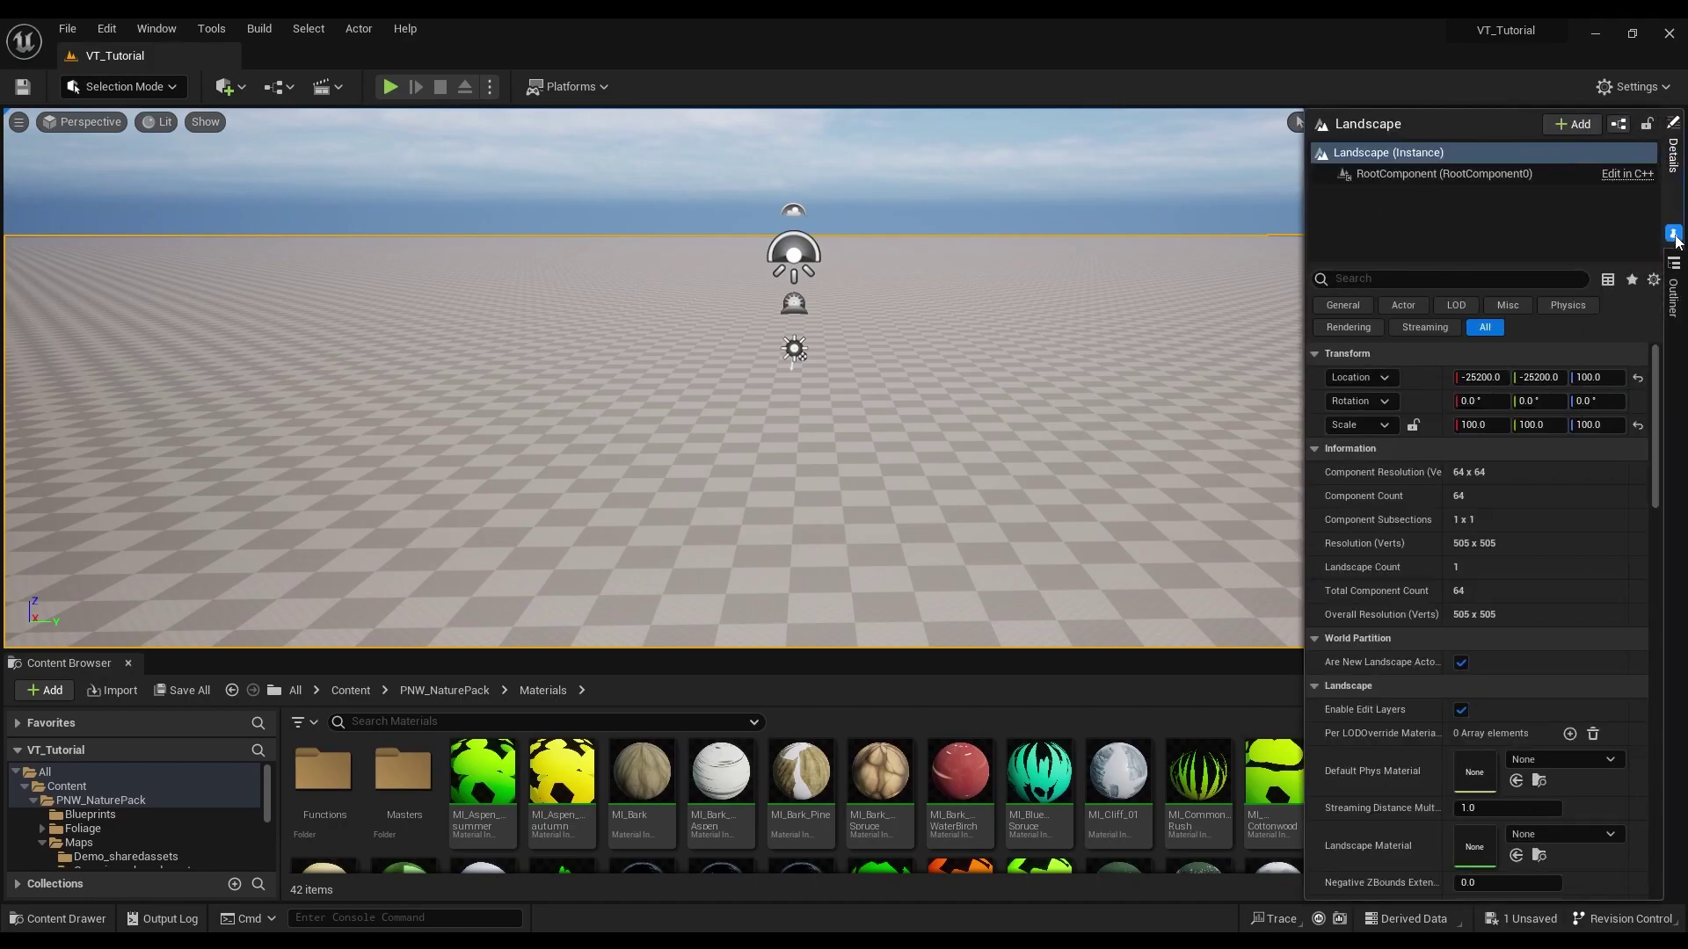
scroll(1547, 563, "down", 3)
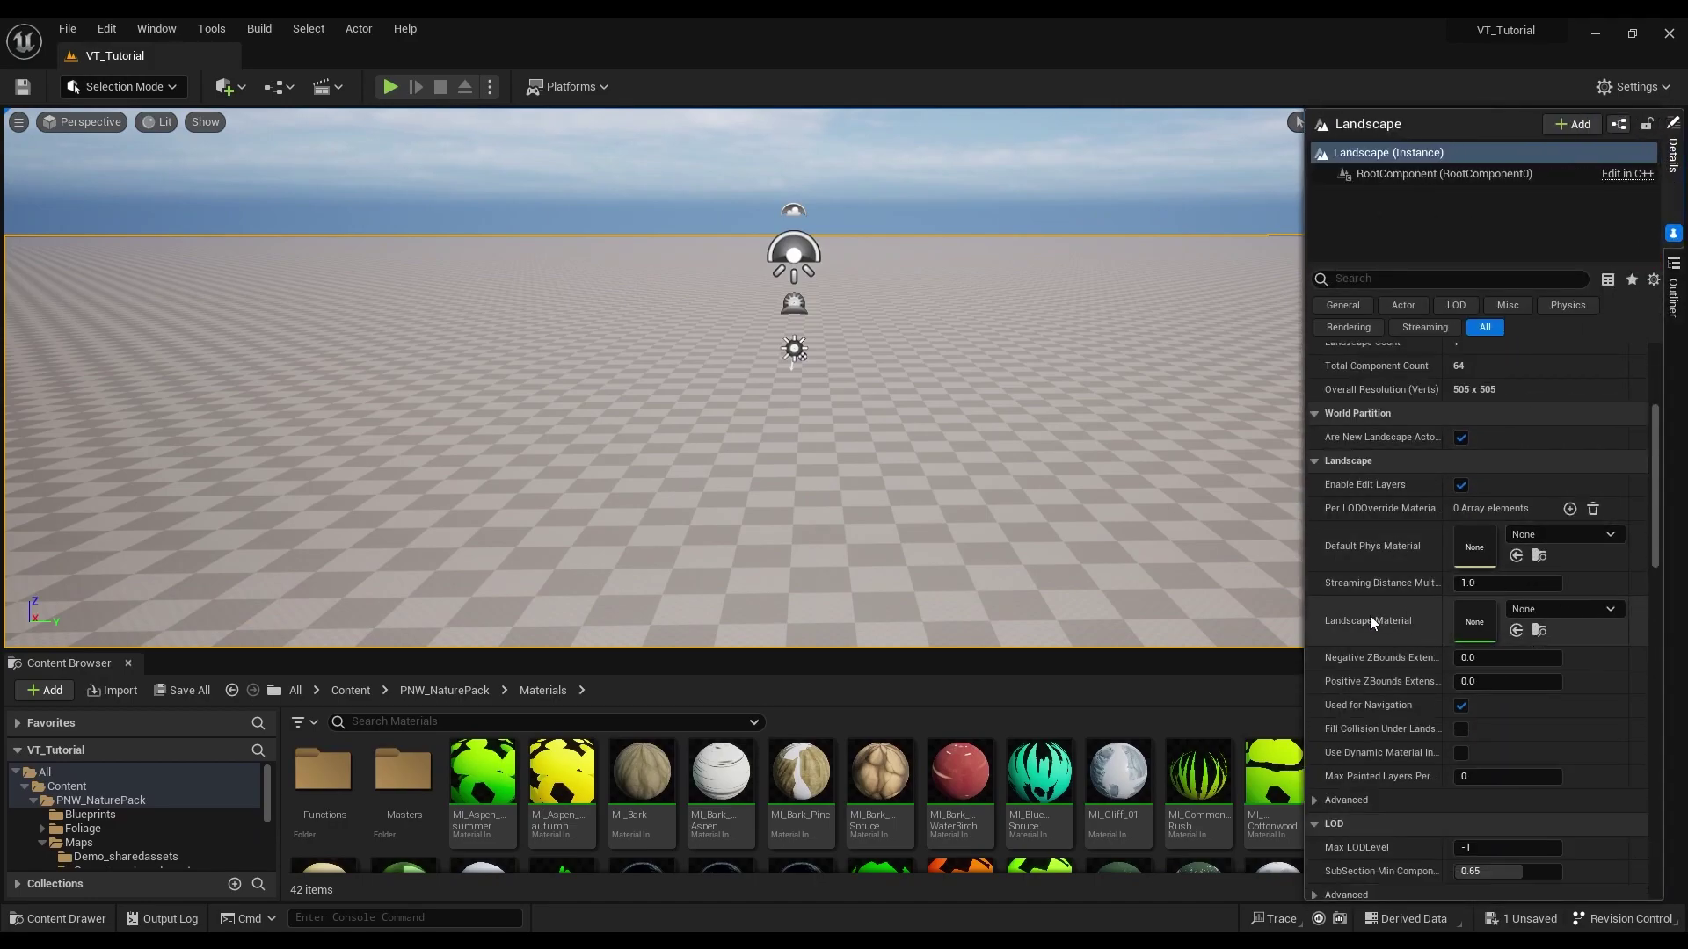
scroll(804, 770, "down", 3)
left_click_drag(805, 770, 1512, 623)
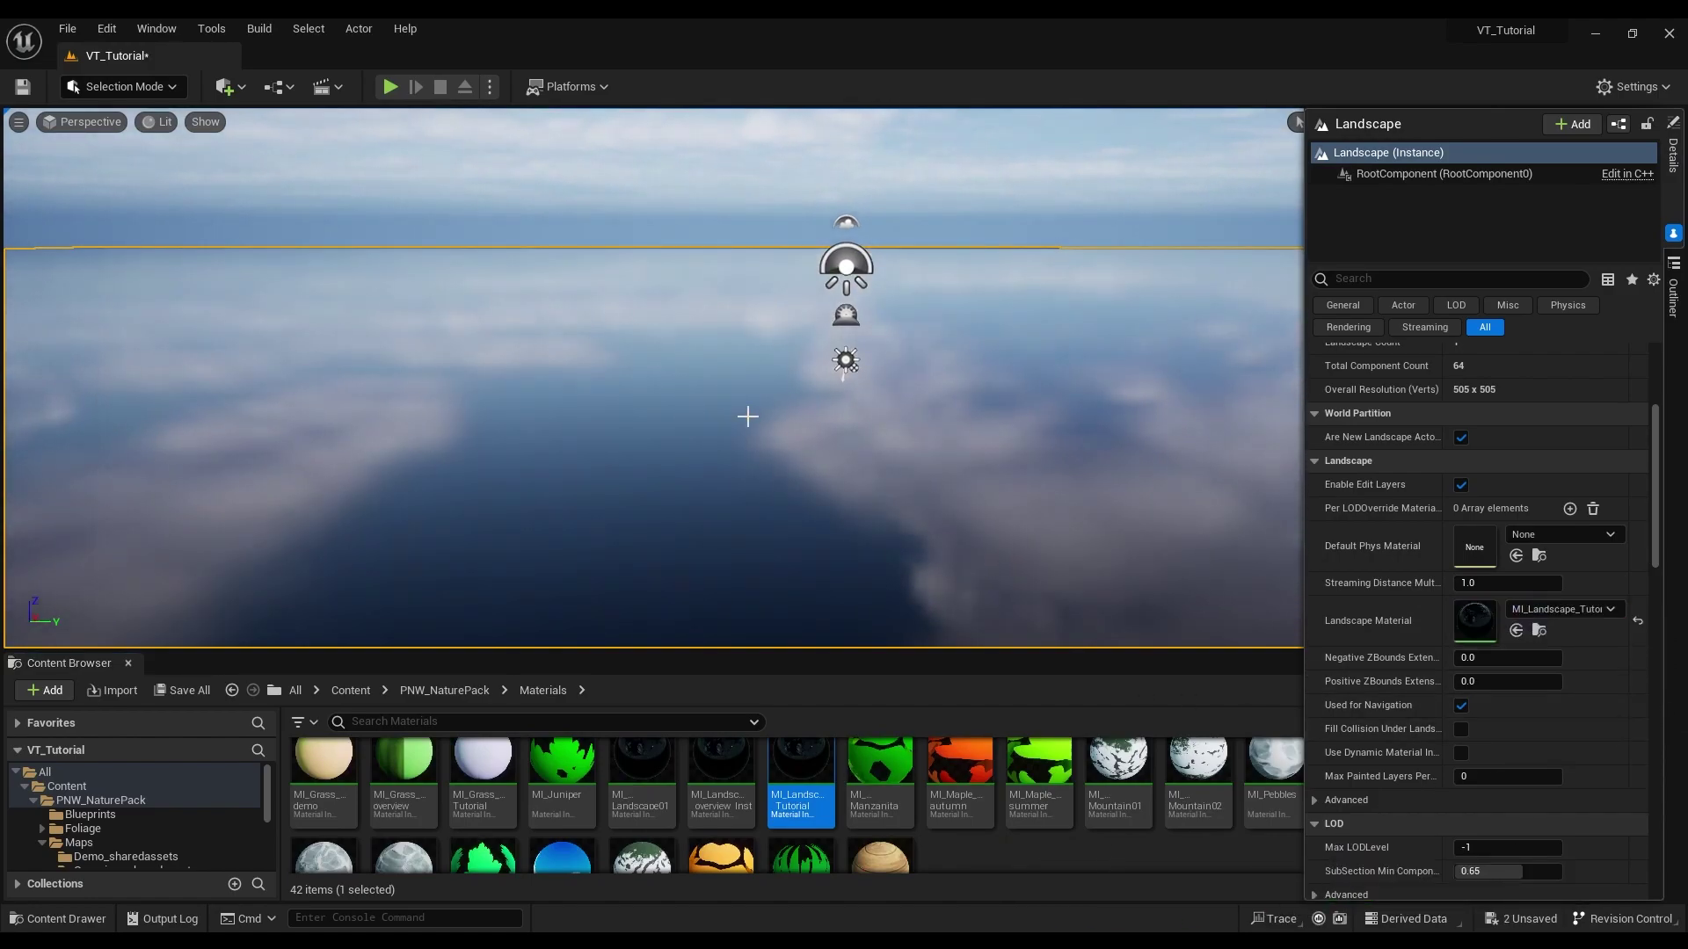
right_click_drag(746, 417, 703, 481)
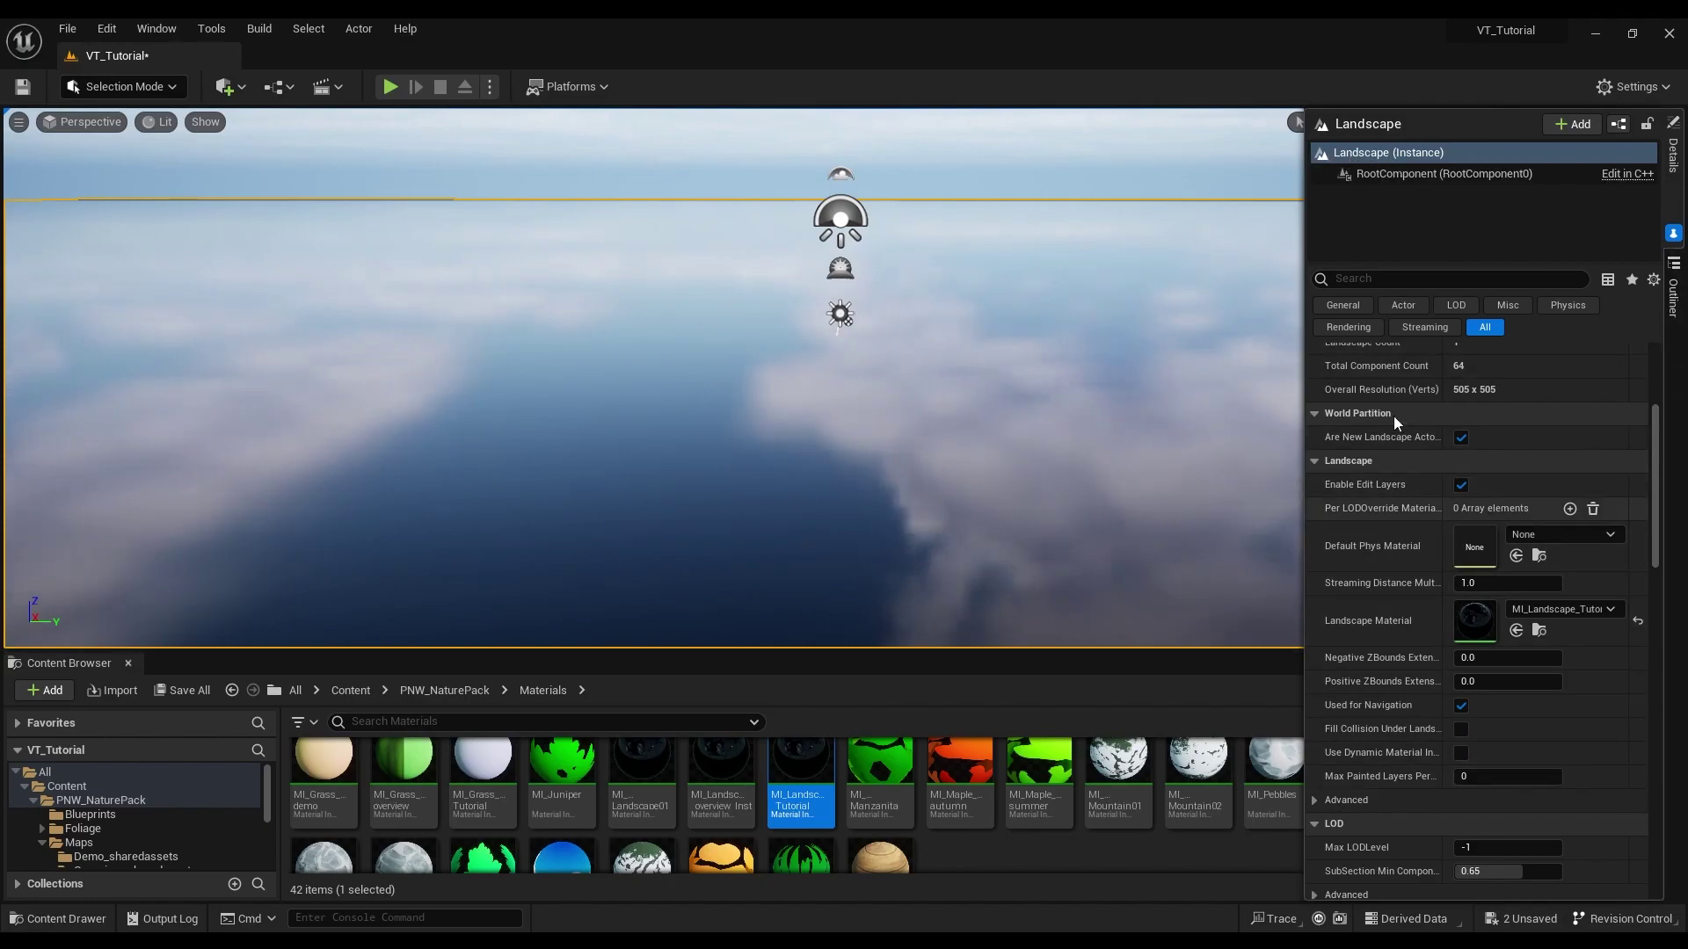
Step: Find the landscape's Draw in Virtual Textures property by searching "draw in" and add two array elements to it
scroll(1442, 506, "down", 3)
scroll(1446, 509, "down", 5)
scroll(1447, 509, "up", 7)
left_click(1363, 279)
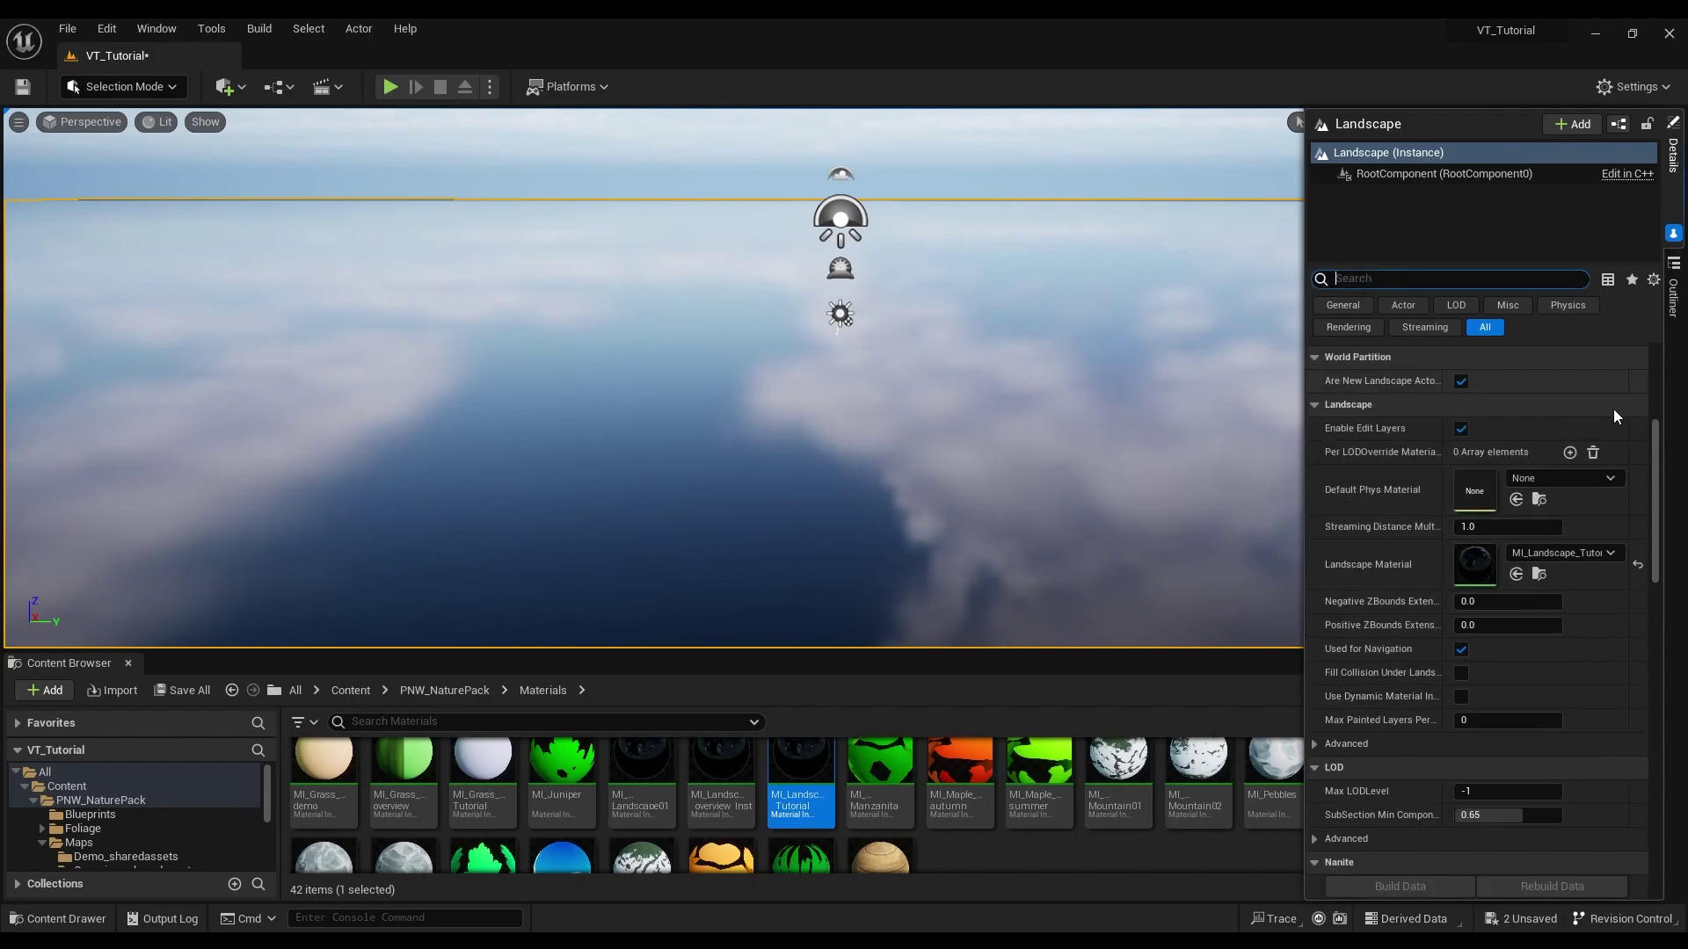
type("draw in")
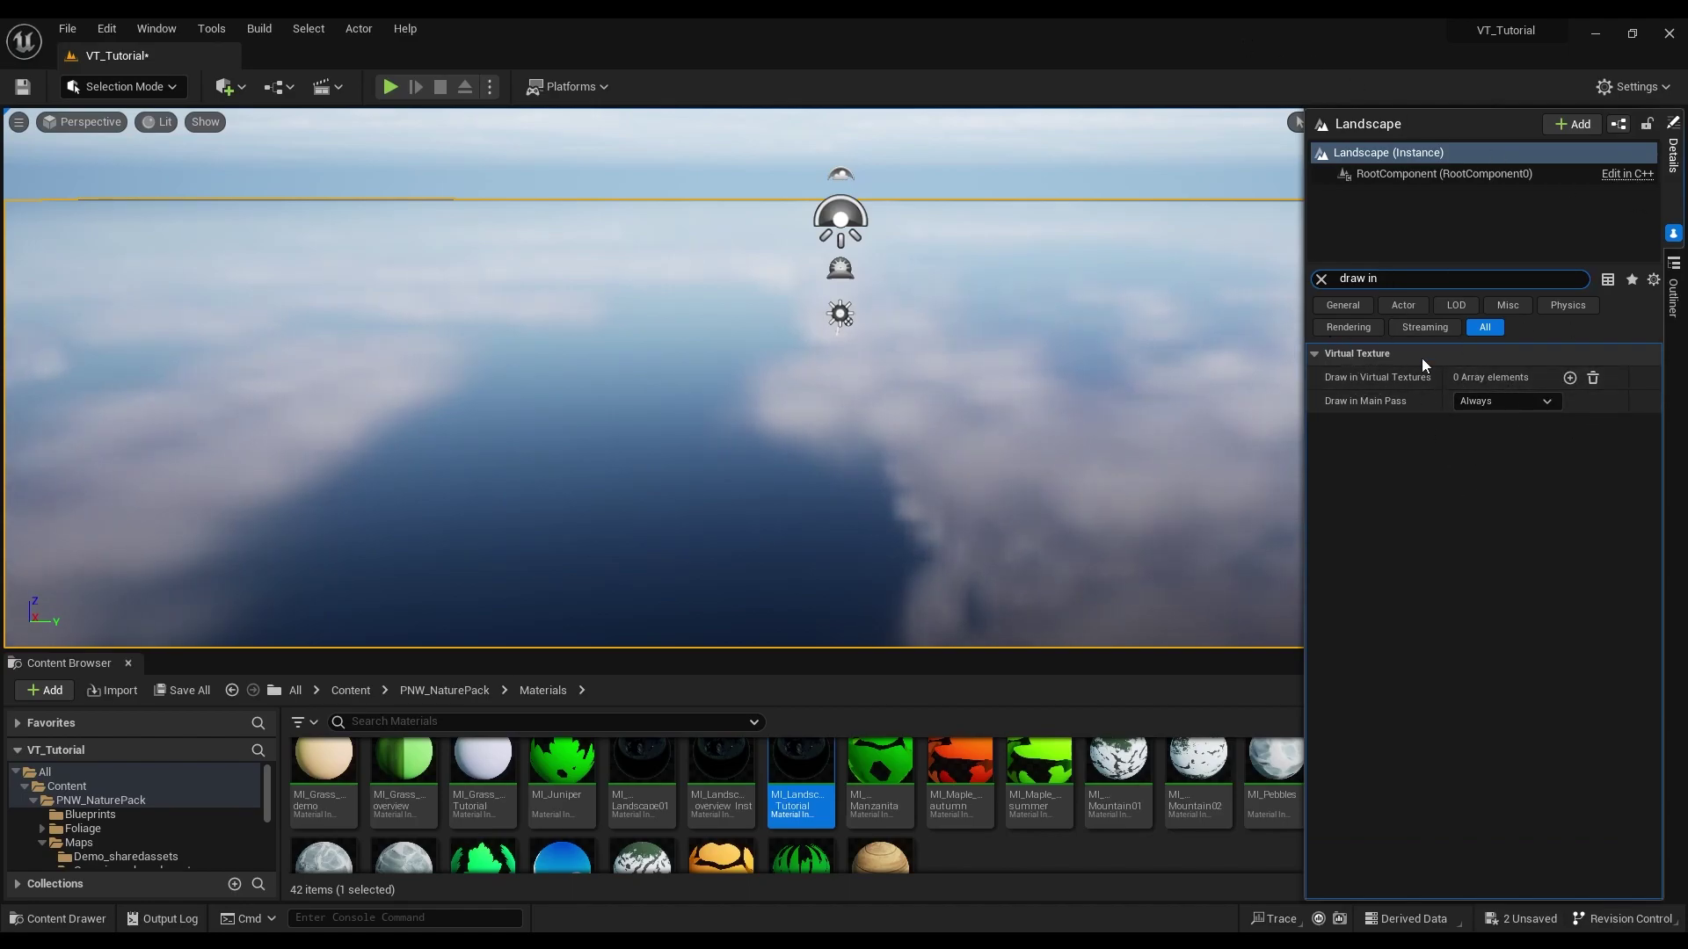
left_click(1569, 377)
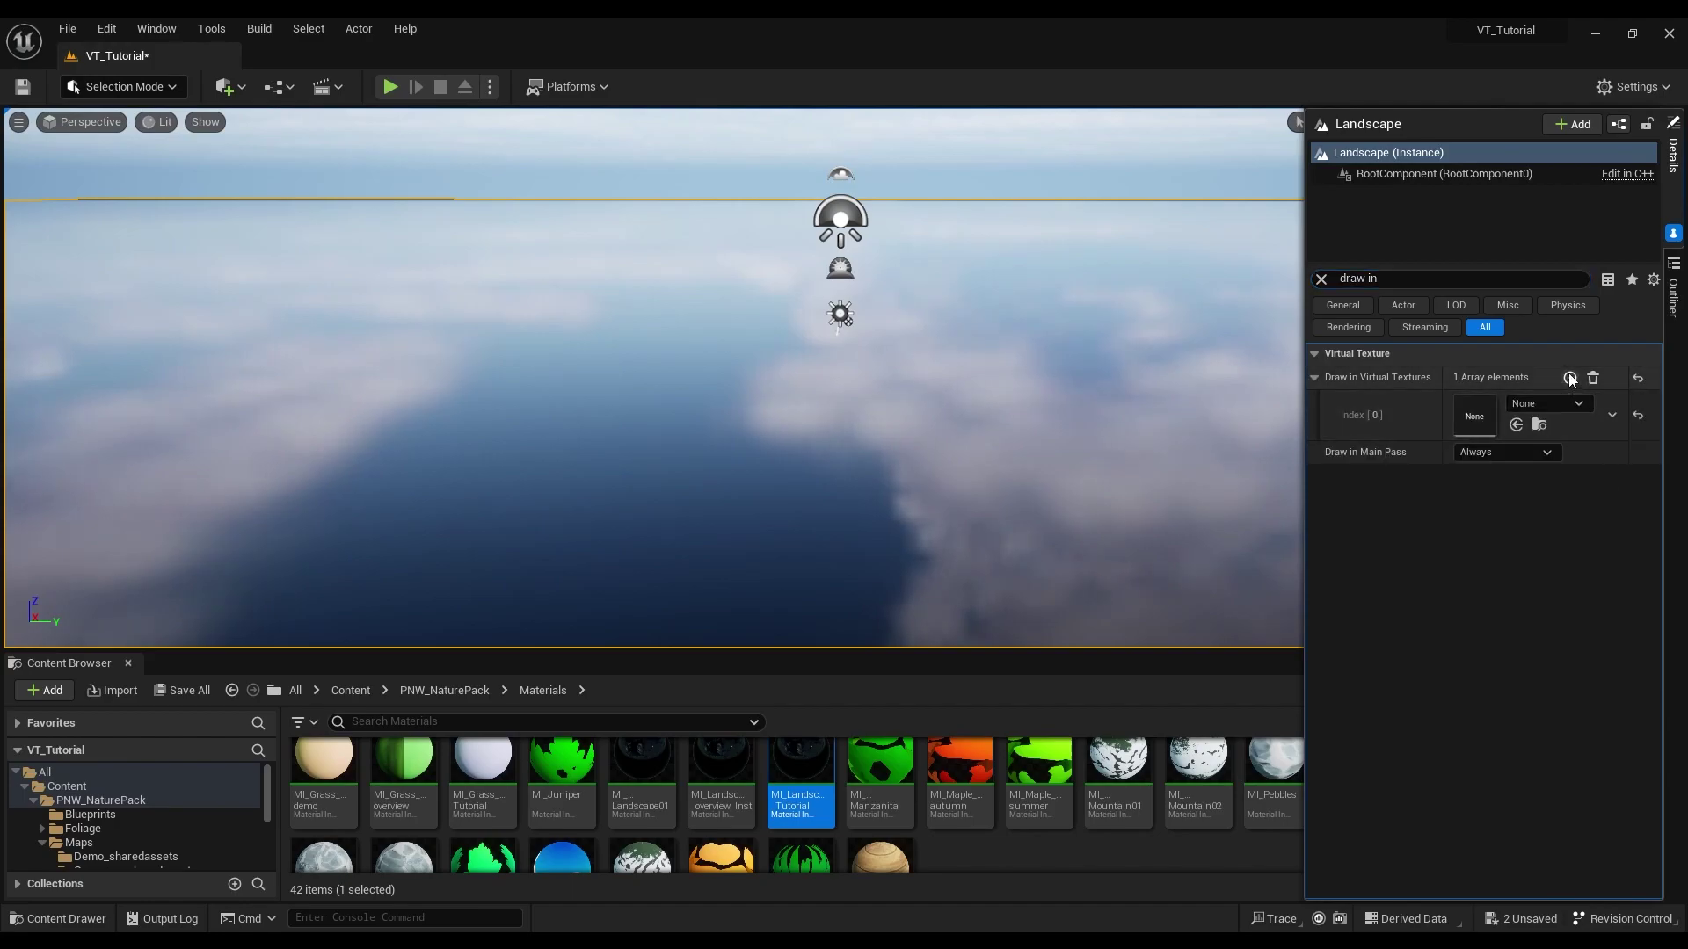
left_click(1569, 377)
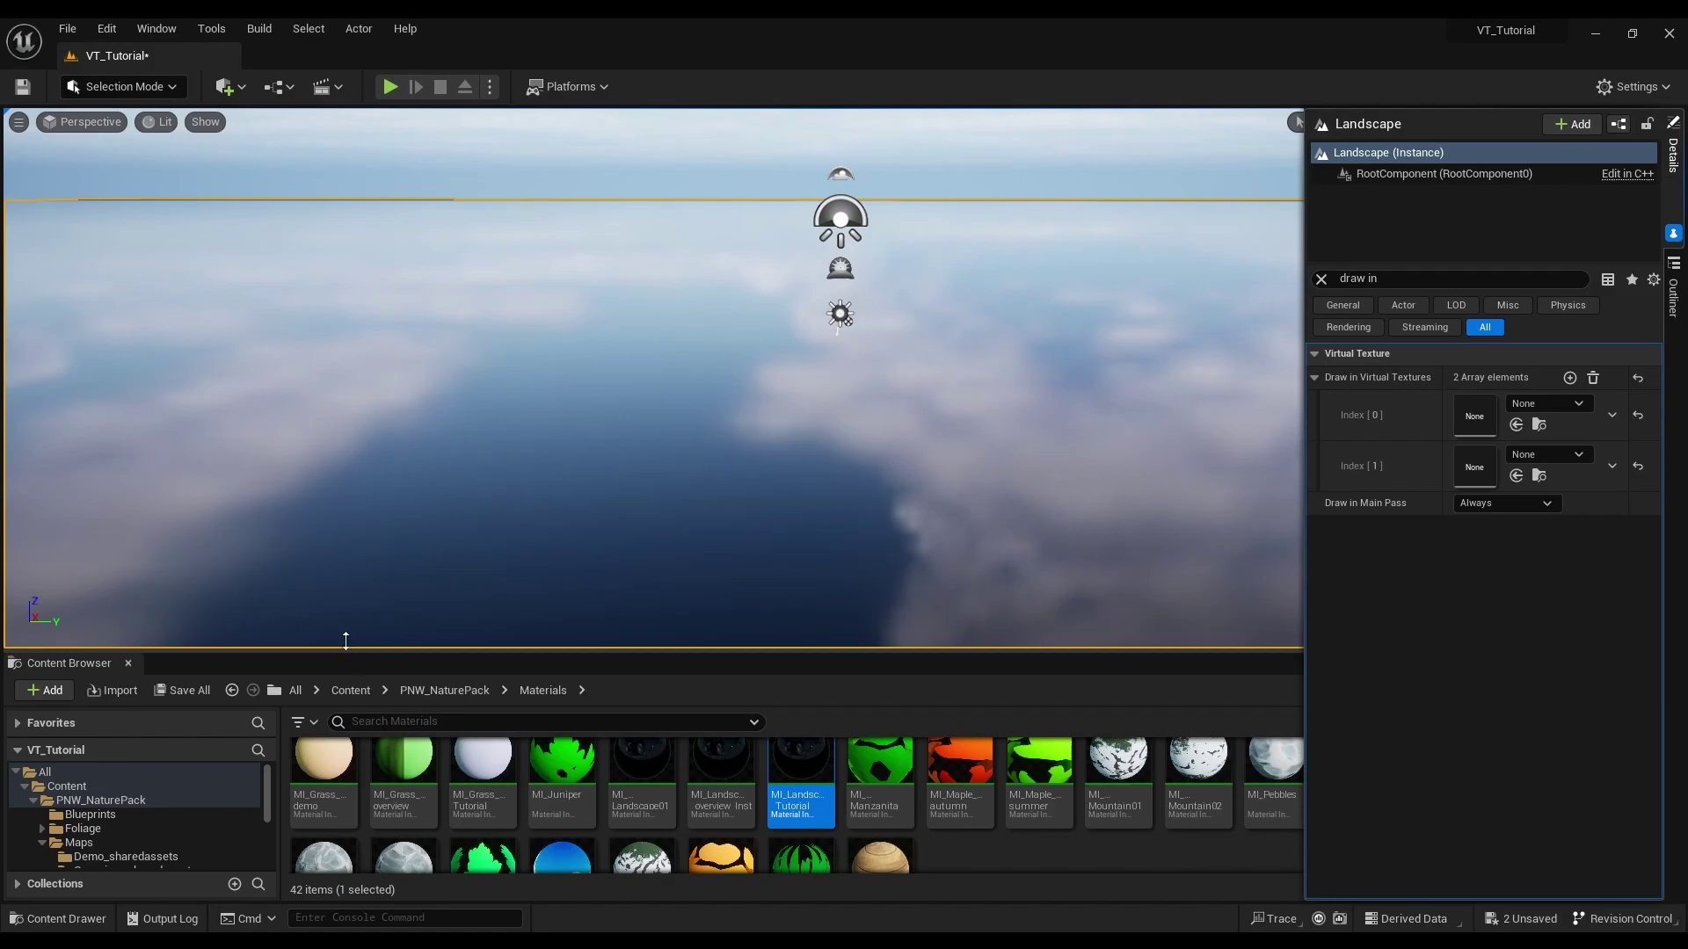
Step: Assign RVT_Tutorial_Height to index 0 and RVT_Tutorial_Color to index 1 of the landscape's Draw in Virtual Textures, using the textures in the Maps folder
left_click_drag(346, 647, 346, 545)
left_click(79, 740)
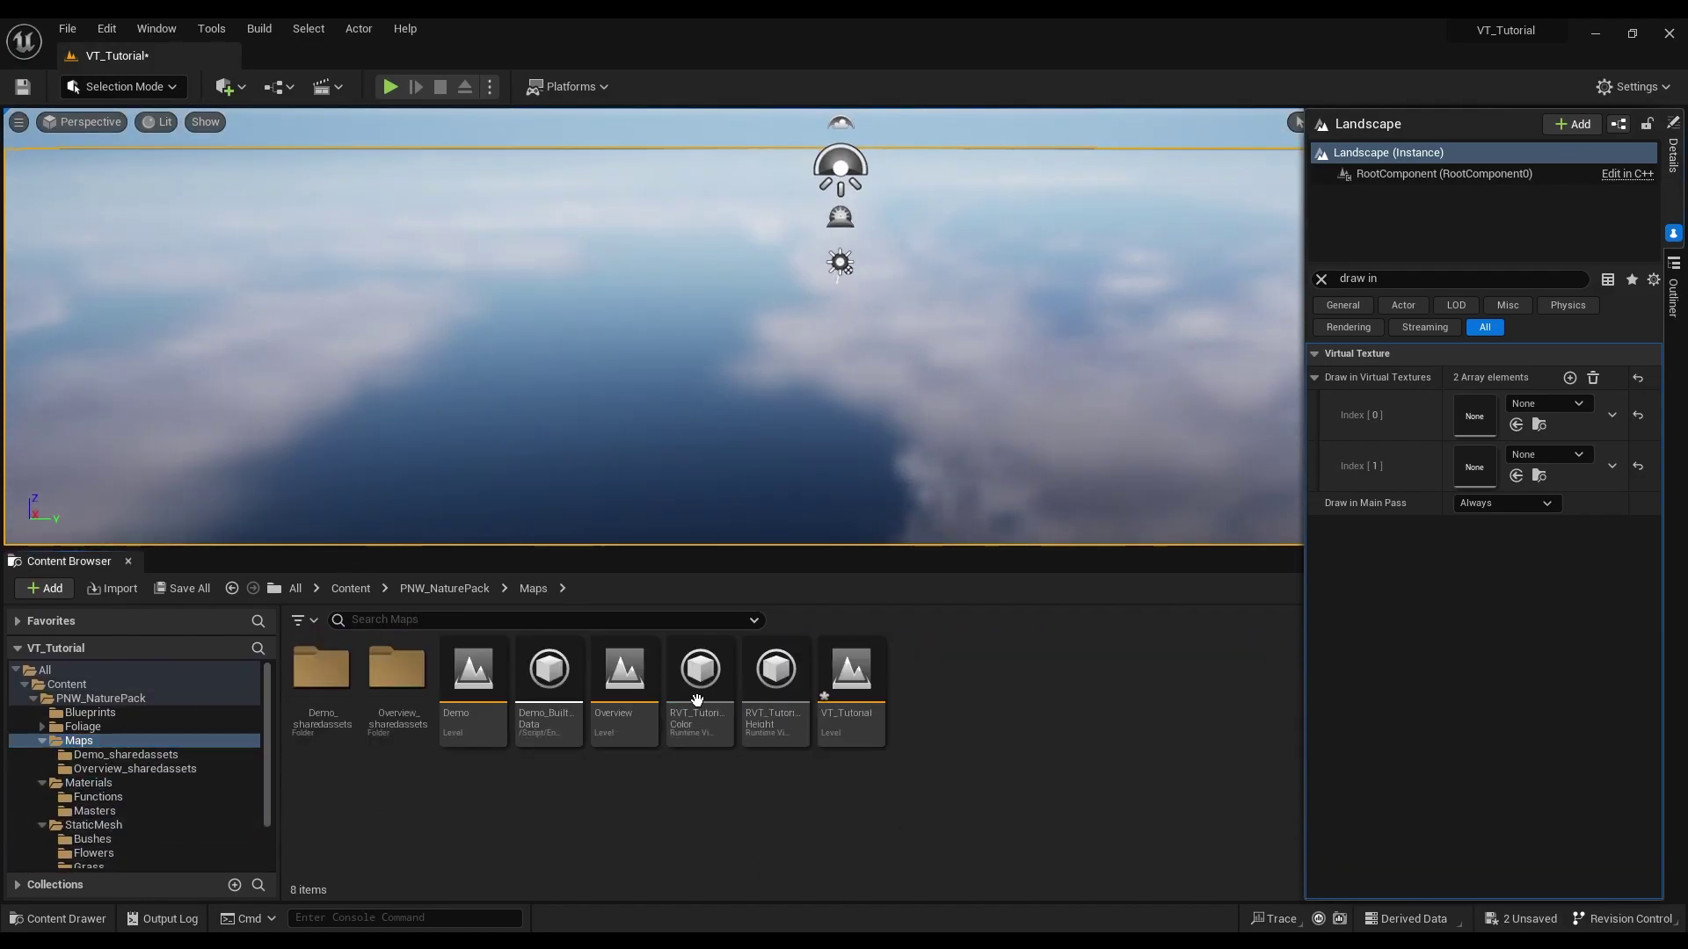
mouse_move(772, 686)
left_mouse_down()
mouse_move(1462, 671)
mouse_move(1498, 427)
mouse_move(1486, 420)
left_mouse_up()
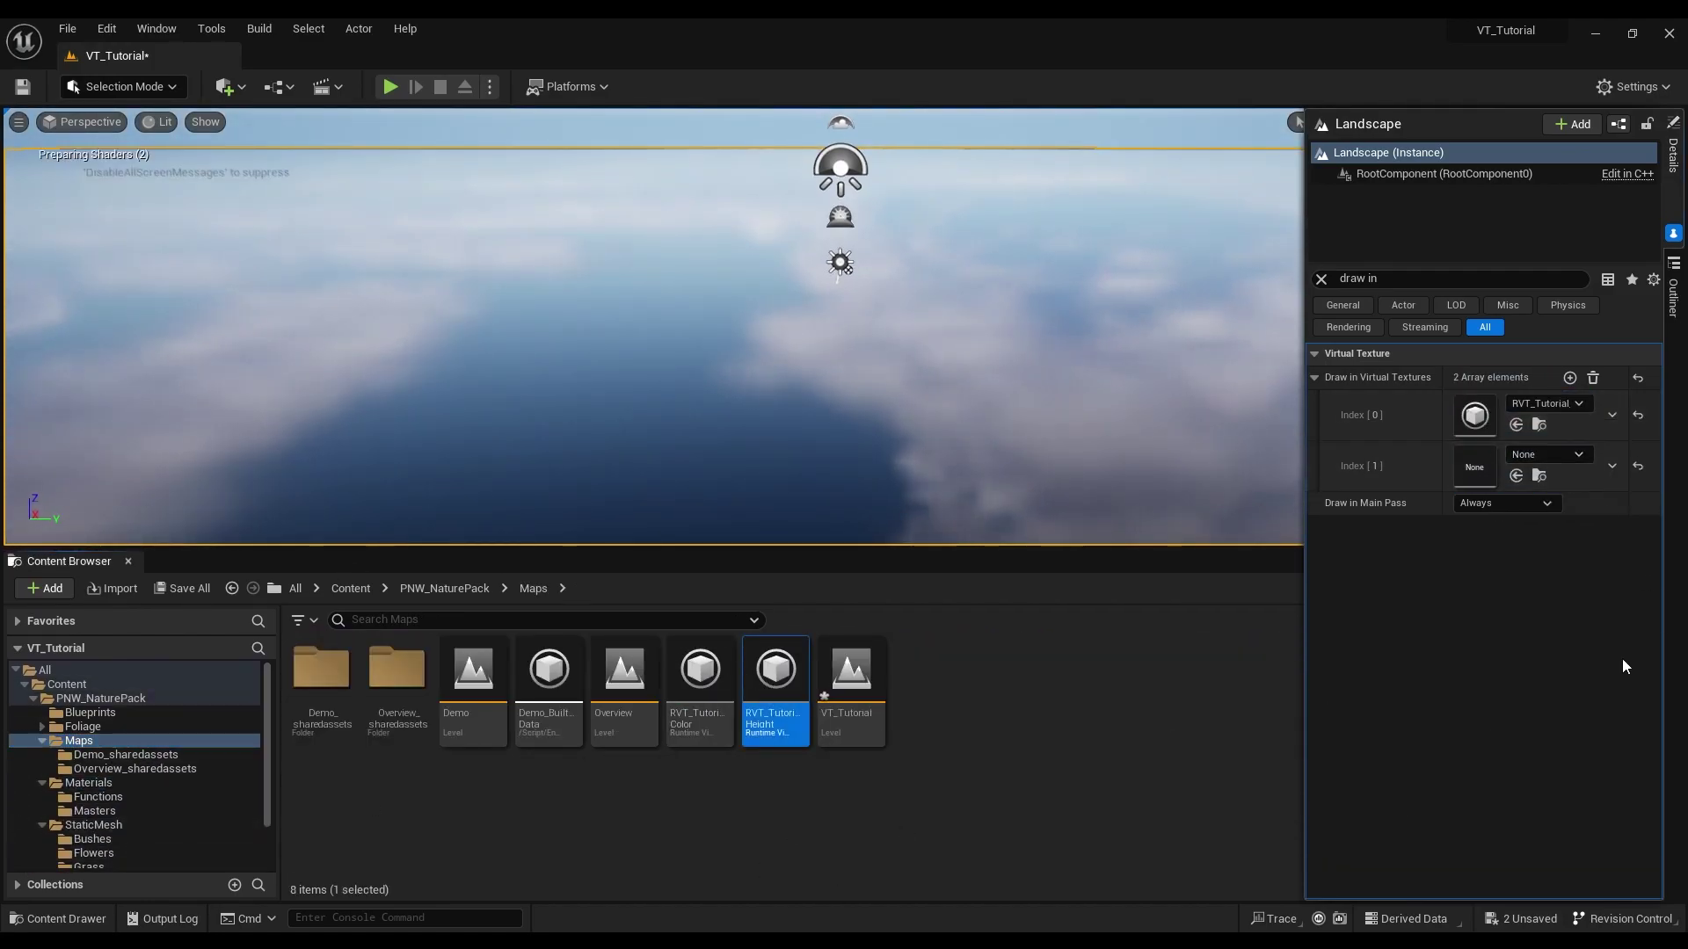
mouse_move(699, 673)
left_mouse_down()
mouse_move(1526, 603)
mouse_move(1518, 490)
mouse_move(1495, 470)
left_mouse_up()
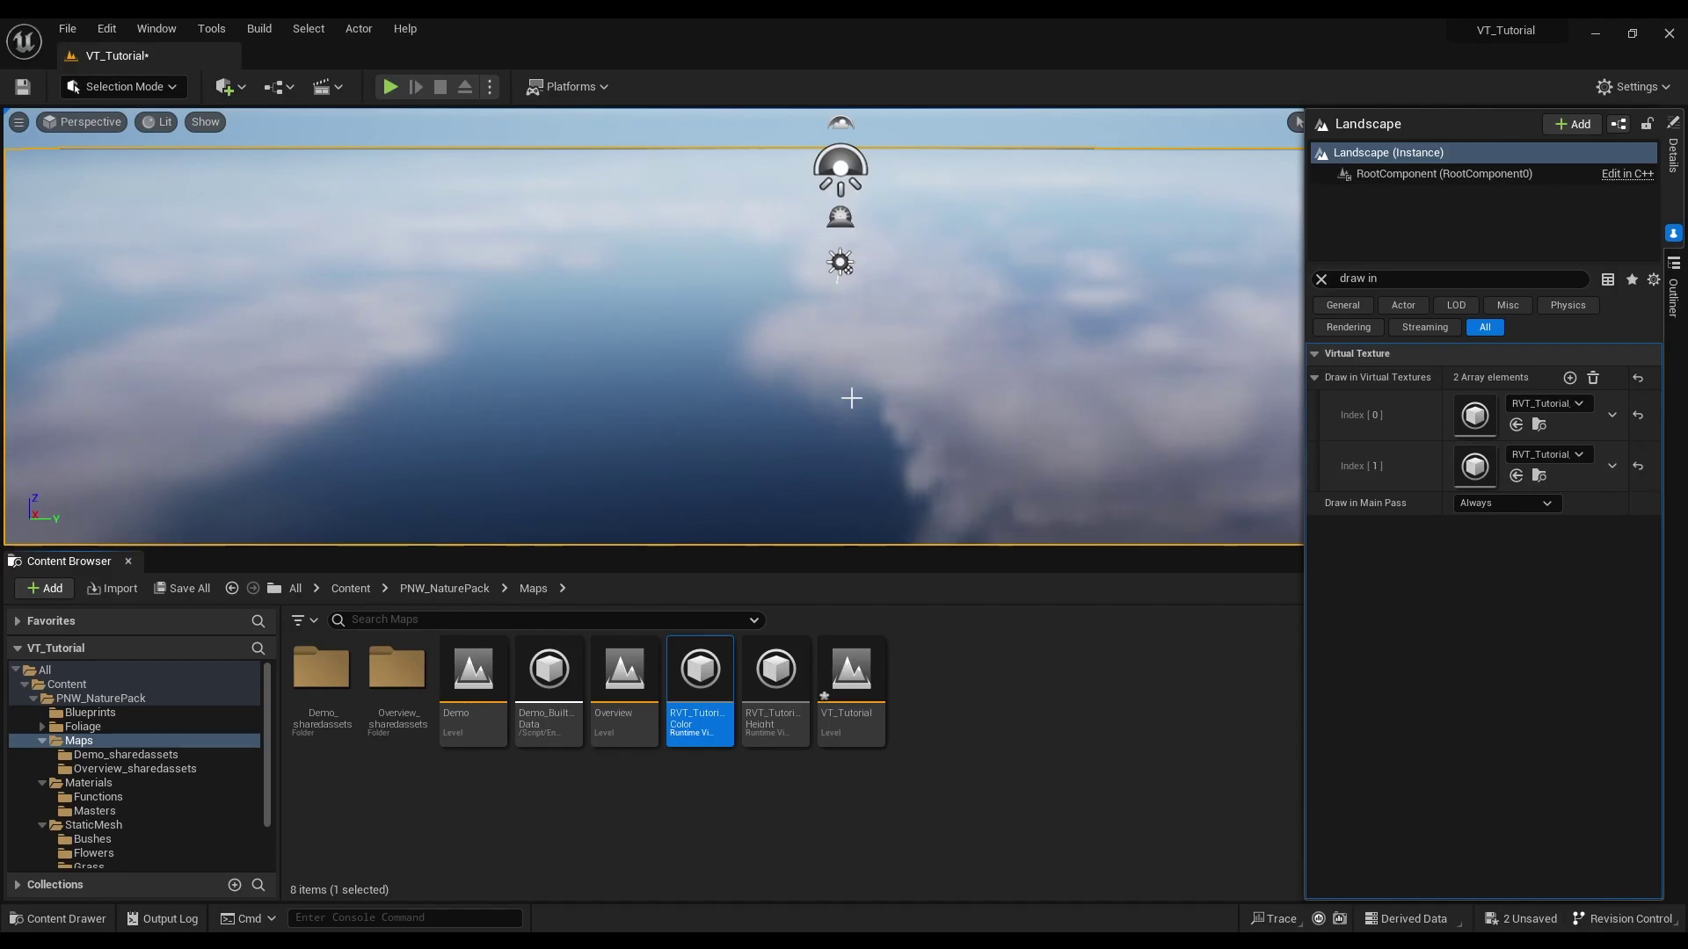
left_click_drag(956, 547, 956, 611)
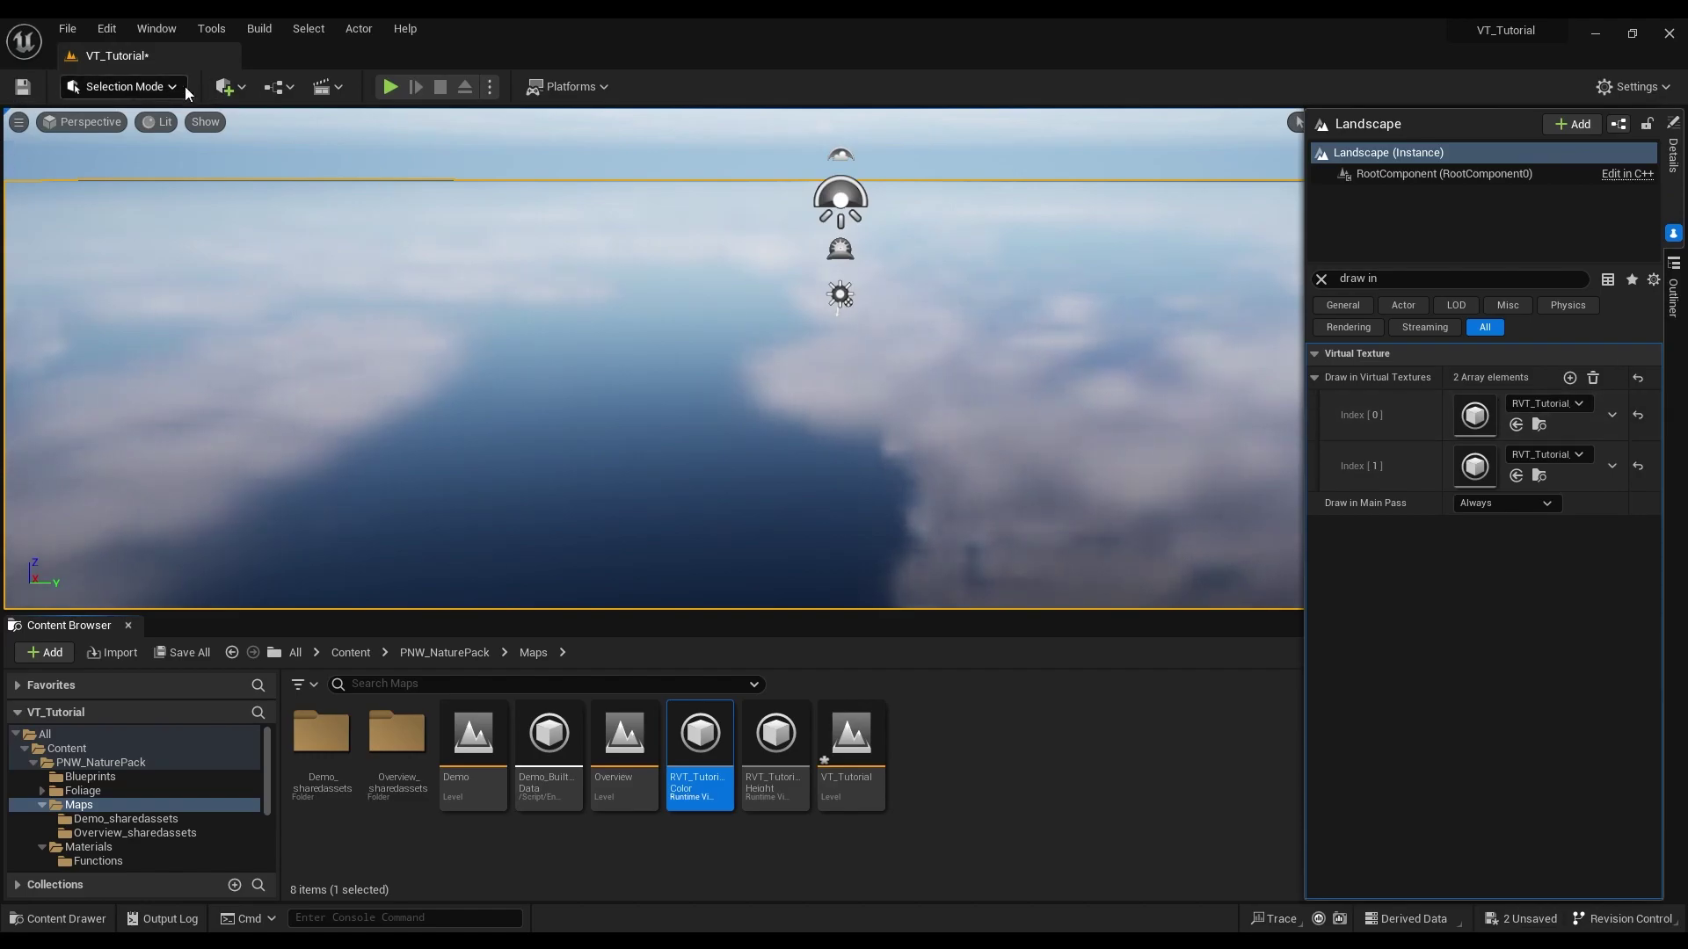
Step: Find the Runtime Virtual Texture Volume by searching the placeable actors for "virtual" and place one in the level
left_click(239, 88)
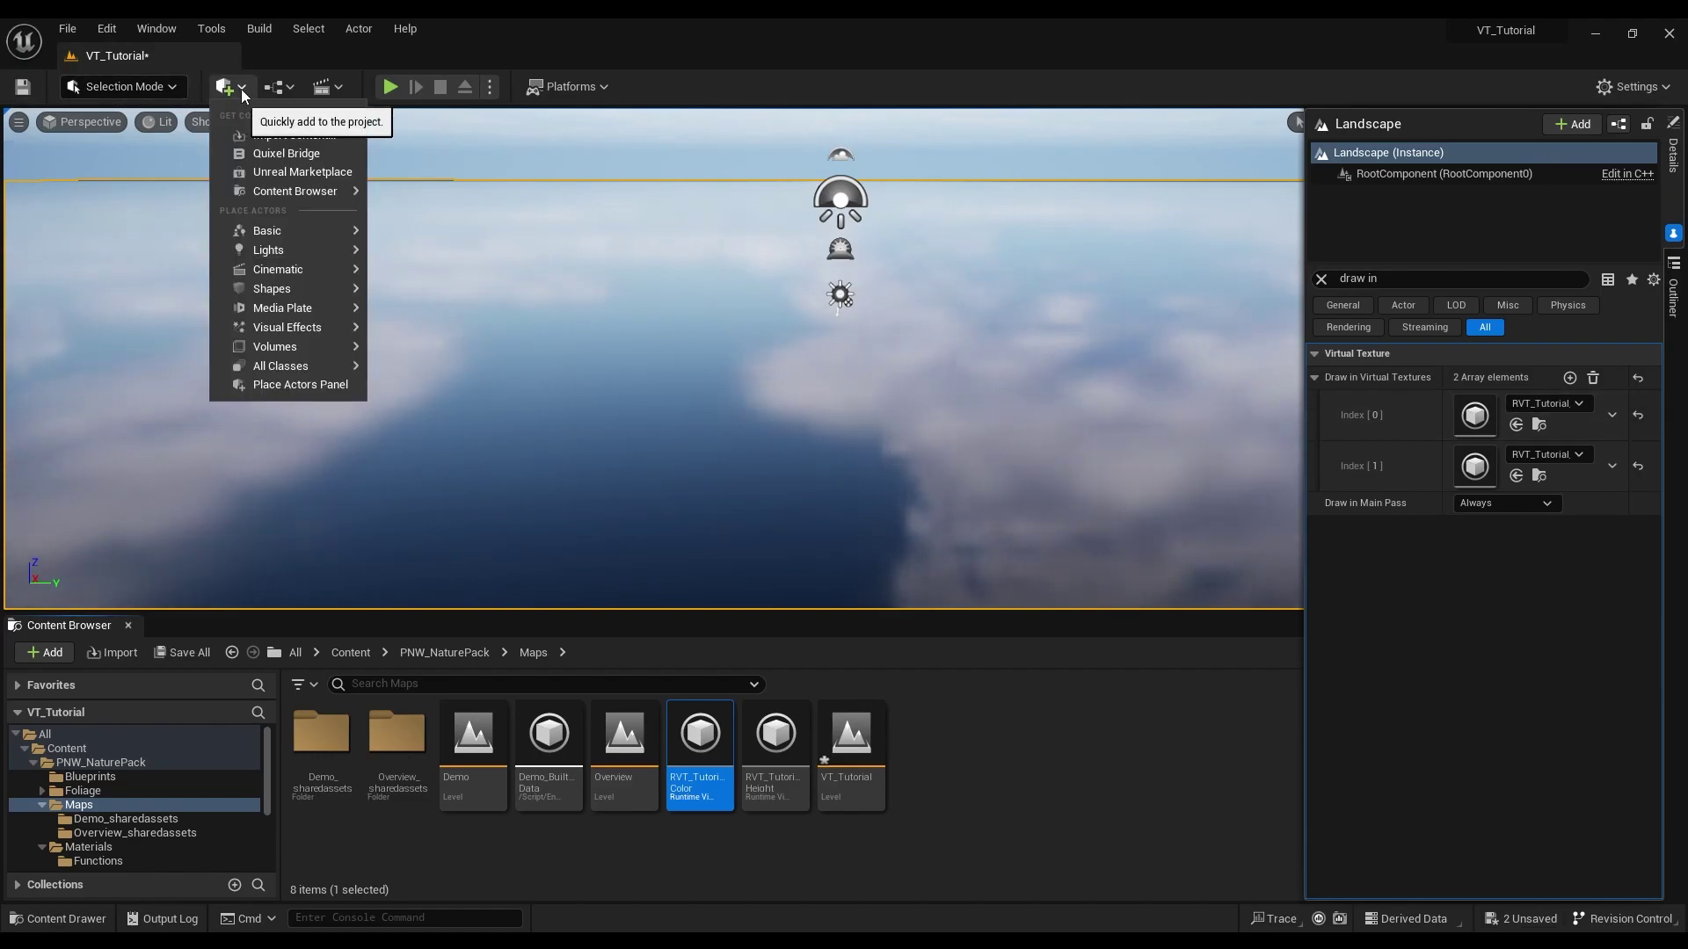
left_click(288, 385)
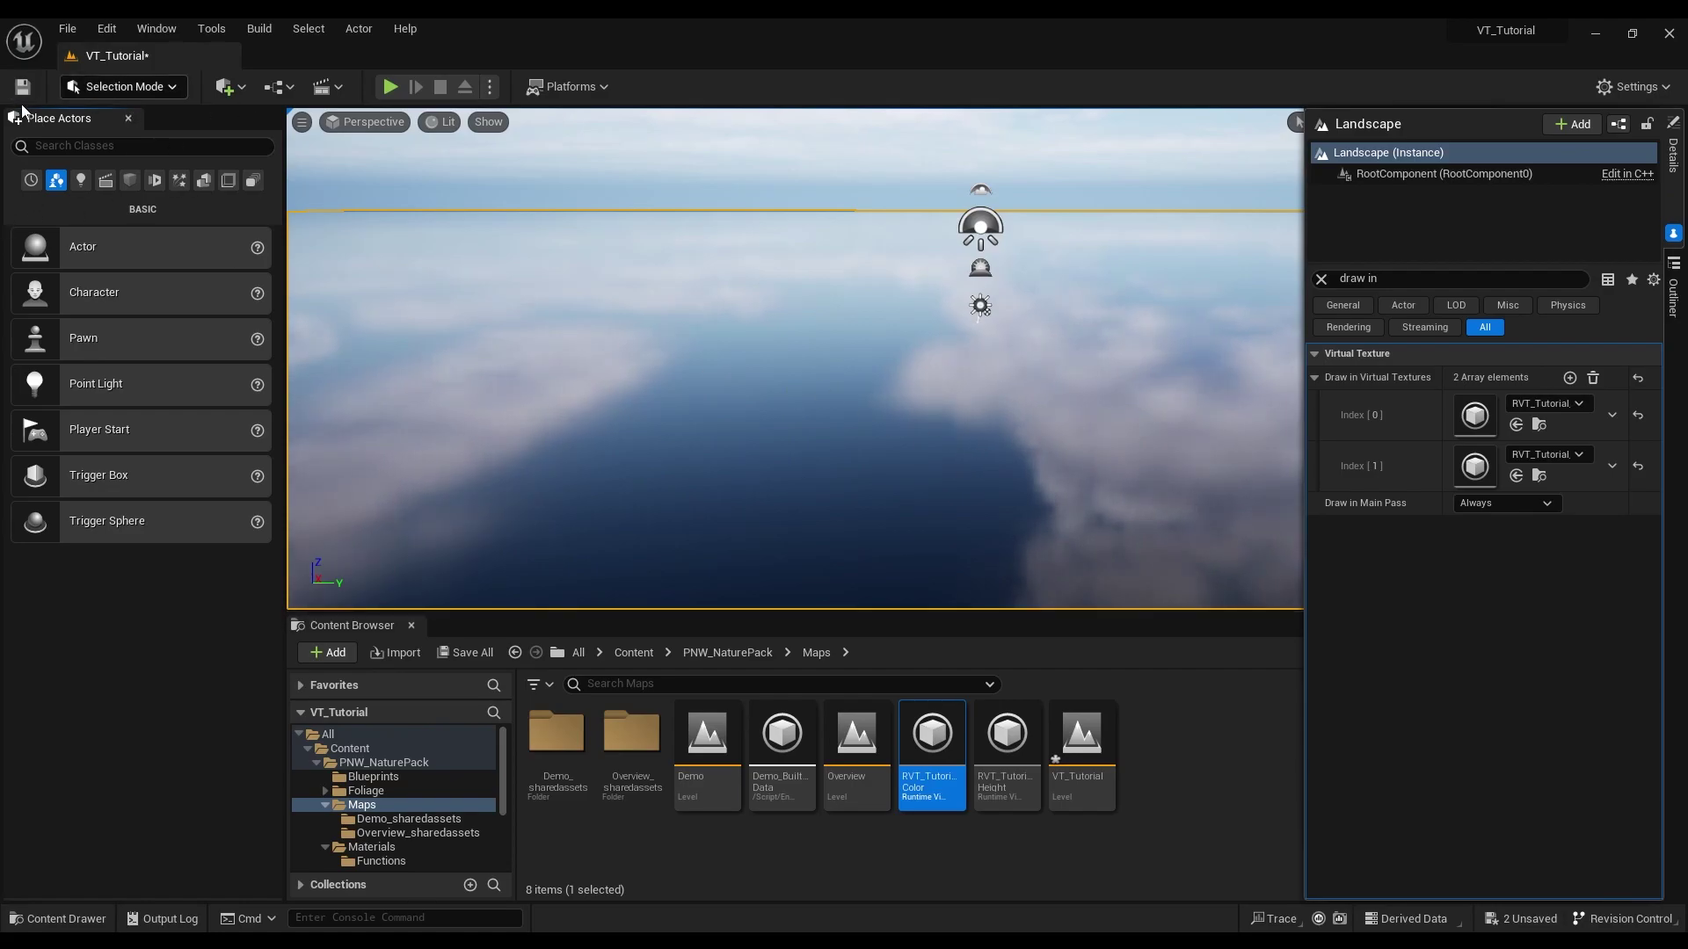
left_click(84, 145)
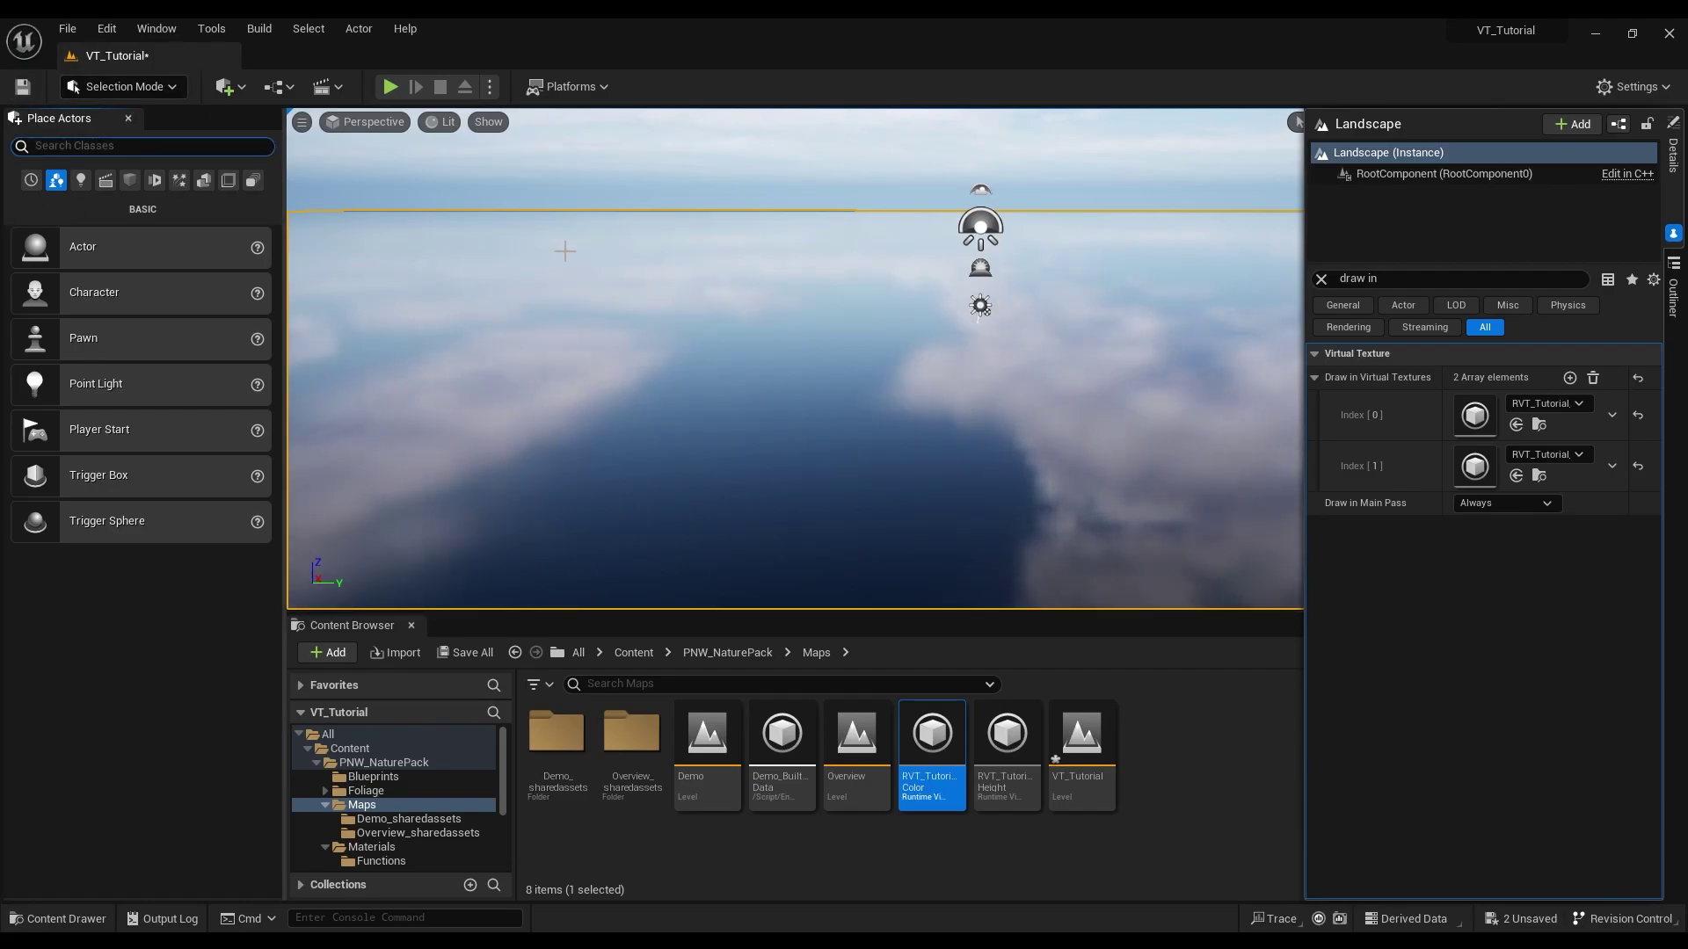
type("virtual")
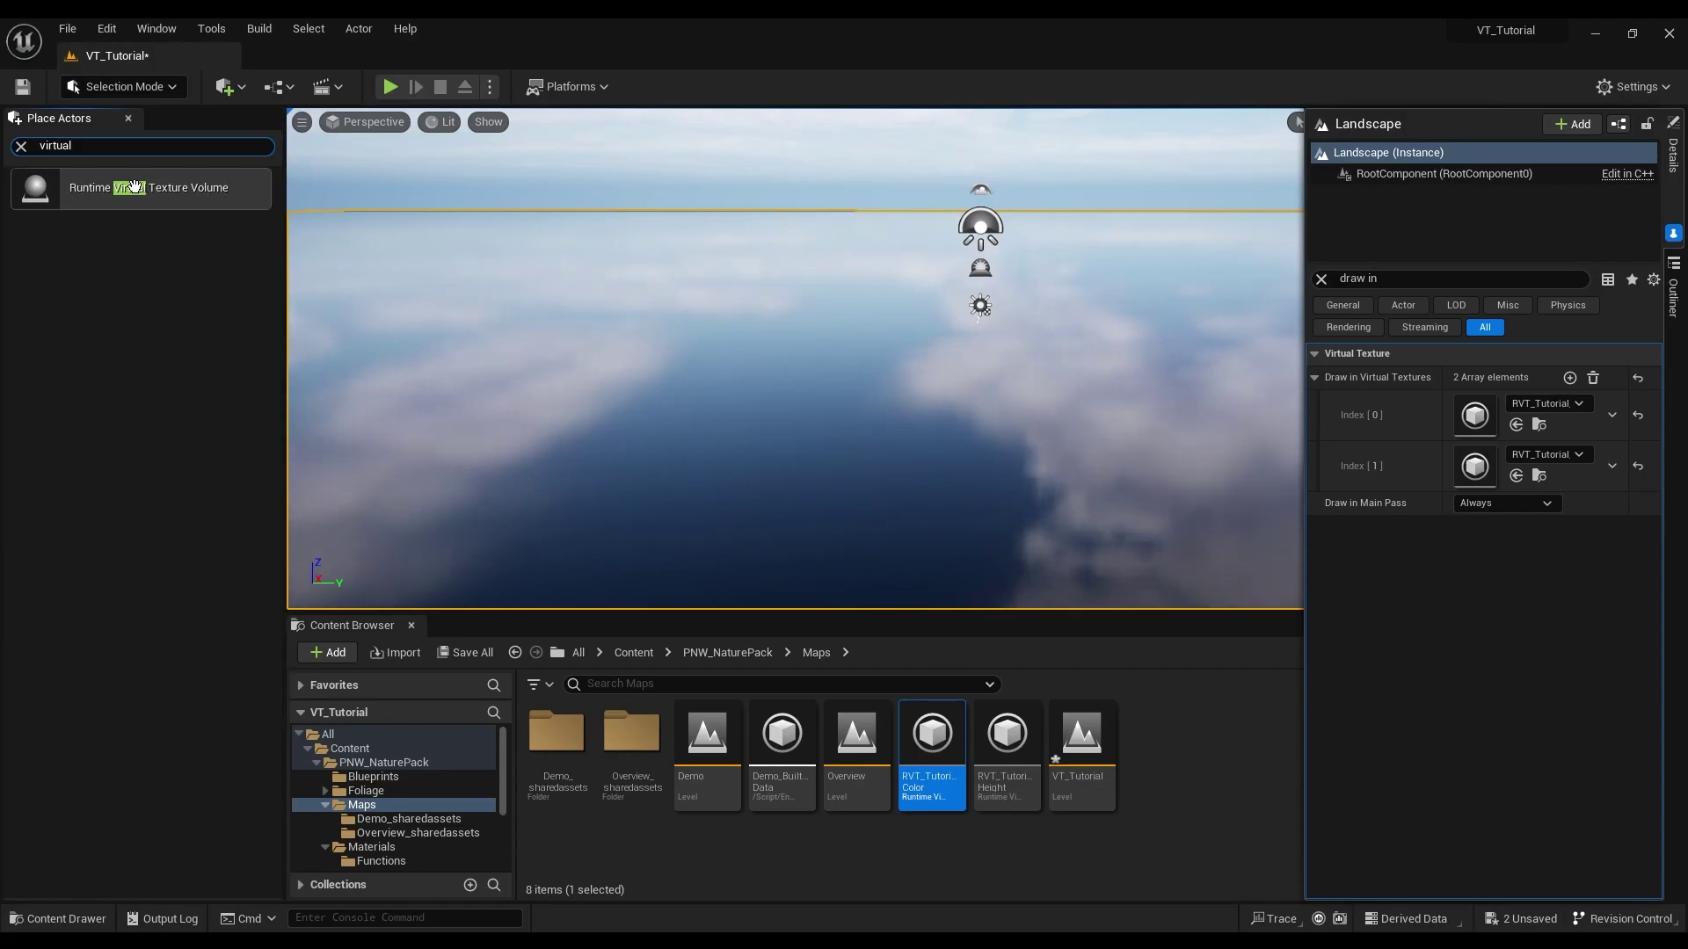
left_click_drag(143, 187, 723, 387)
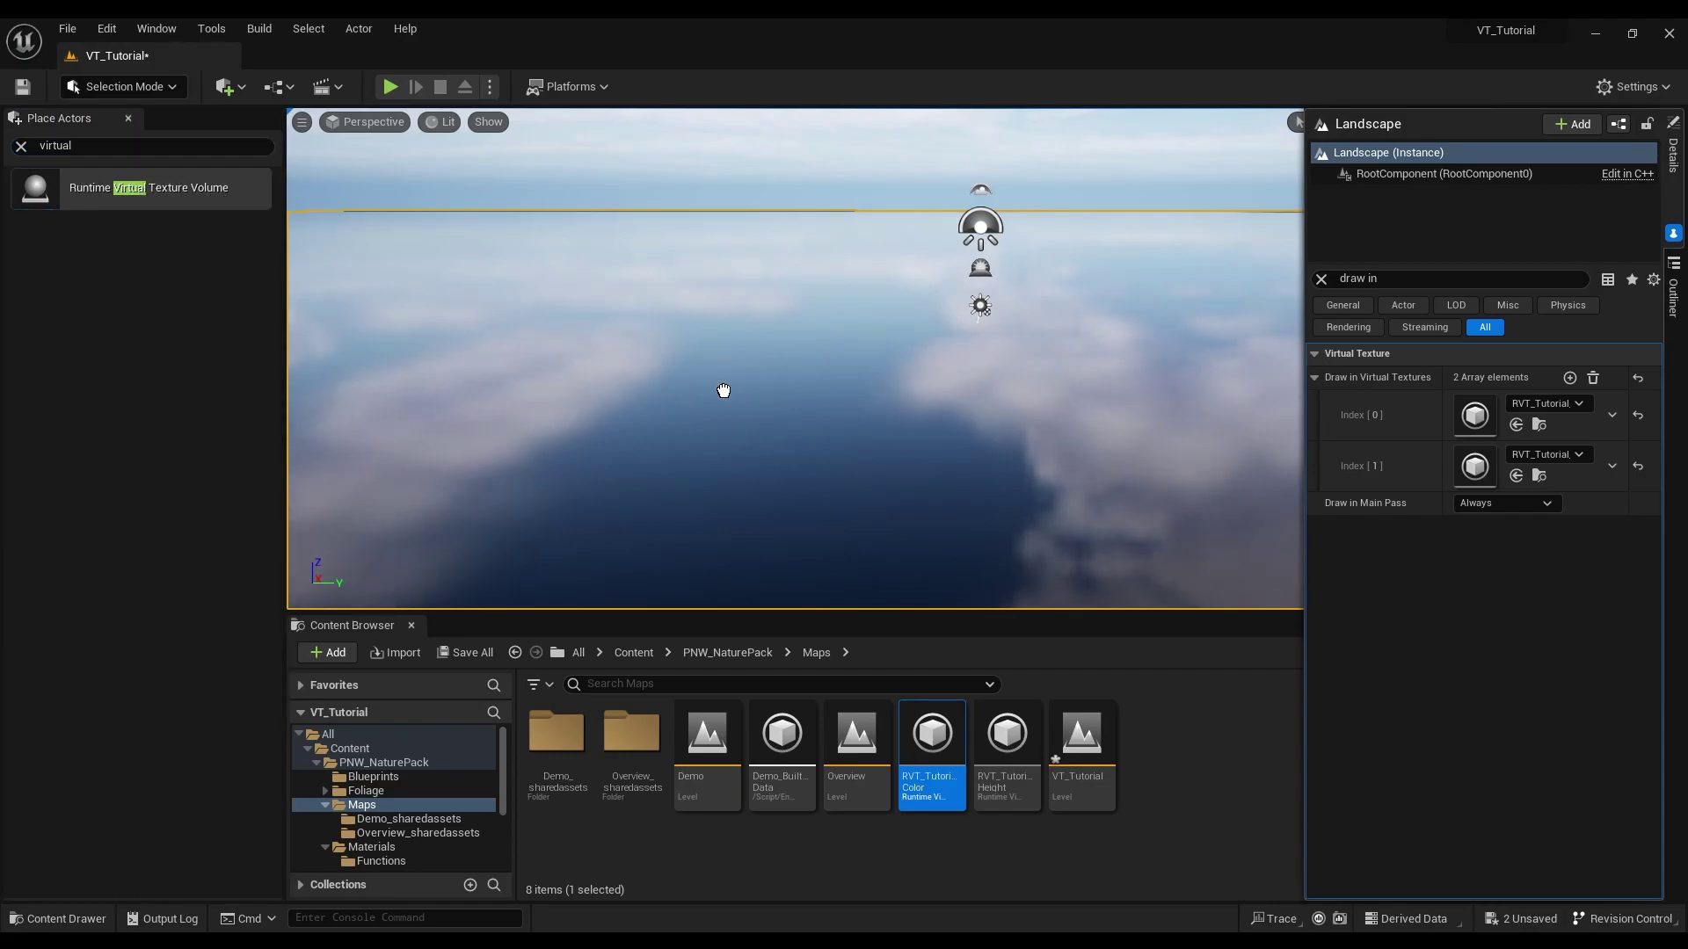
right_click_drag(851, 377, 1103, 507)
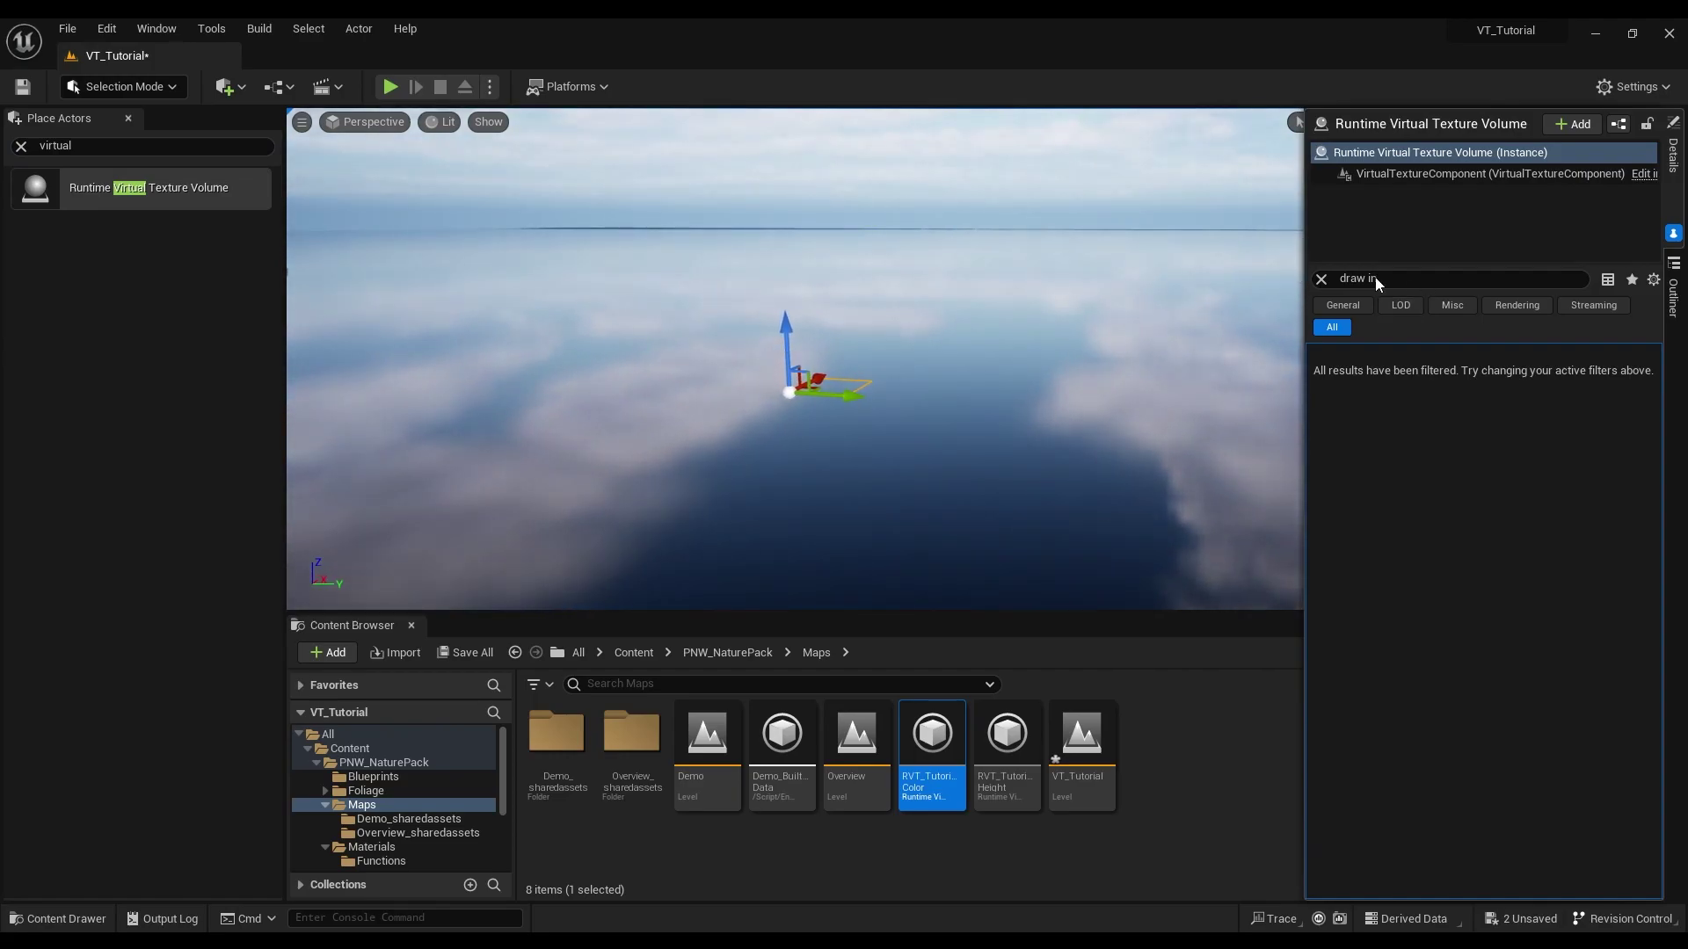
Step: Clear the property search filter and assign RVT_Tutorial_Height as the volume's Virtual Texture
left_click(1320, 278)
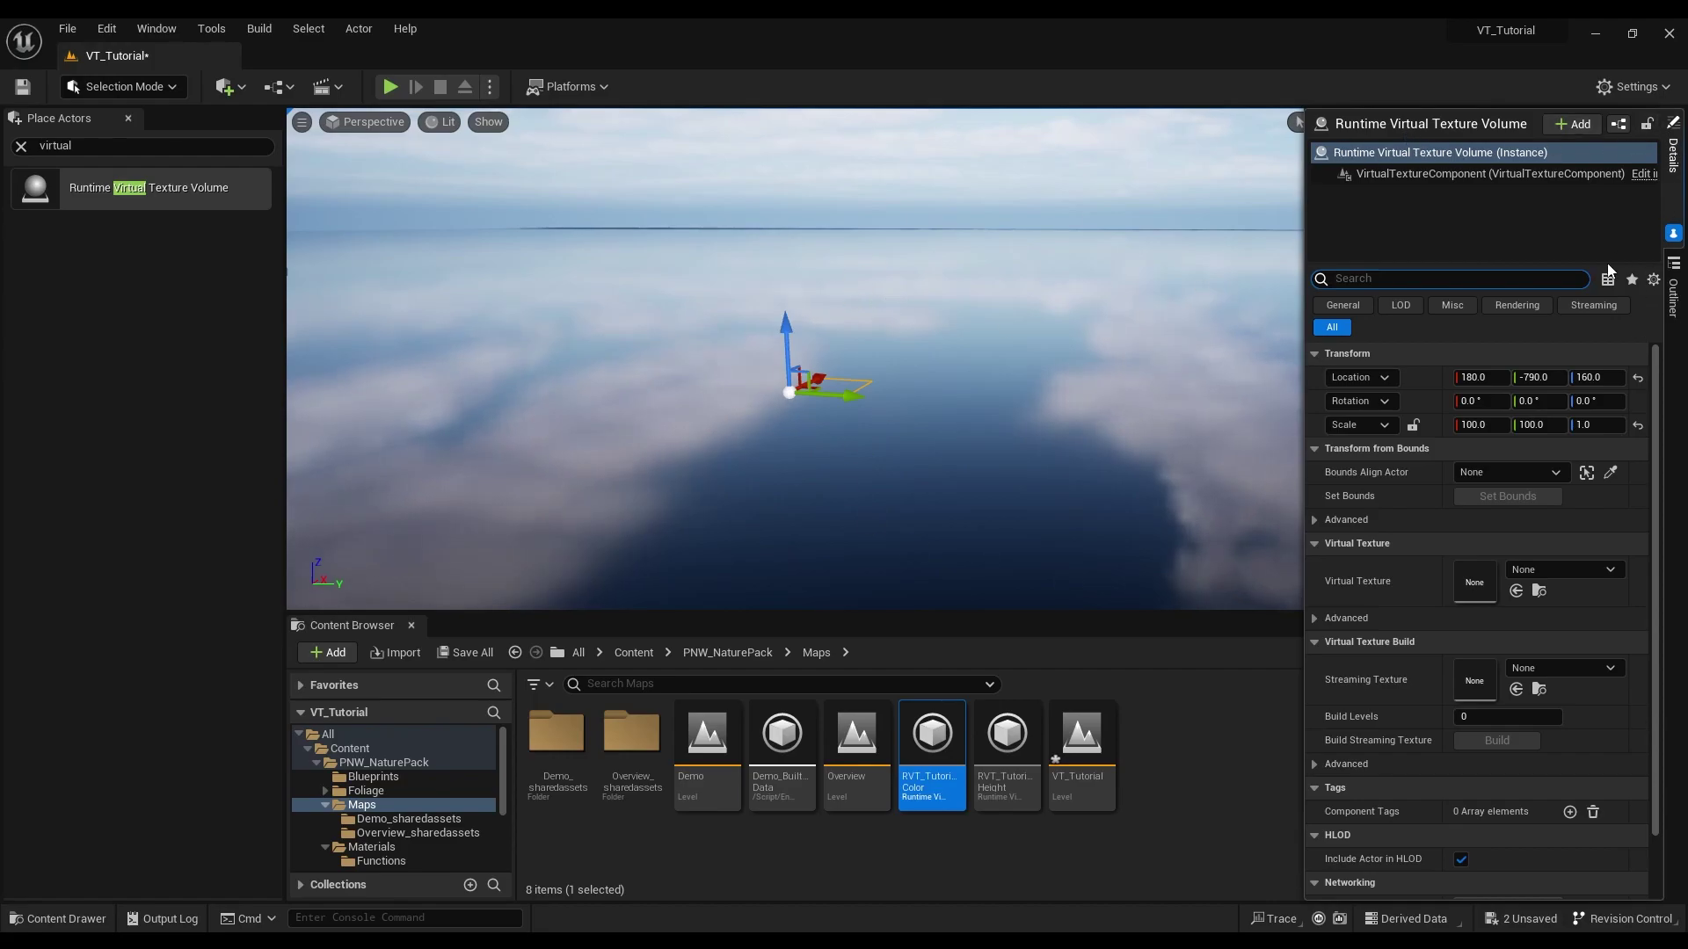
mouse_move(915, 407)
right_mouse_down()
mouse_move(958, 387)
mouse_move(915, 406)
right_mouse_up()
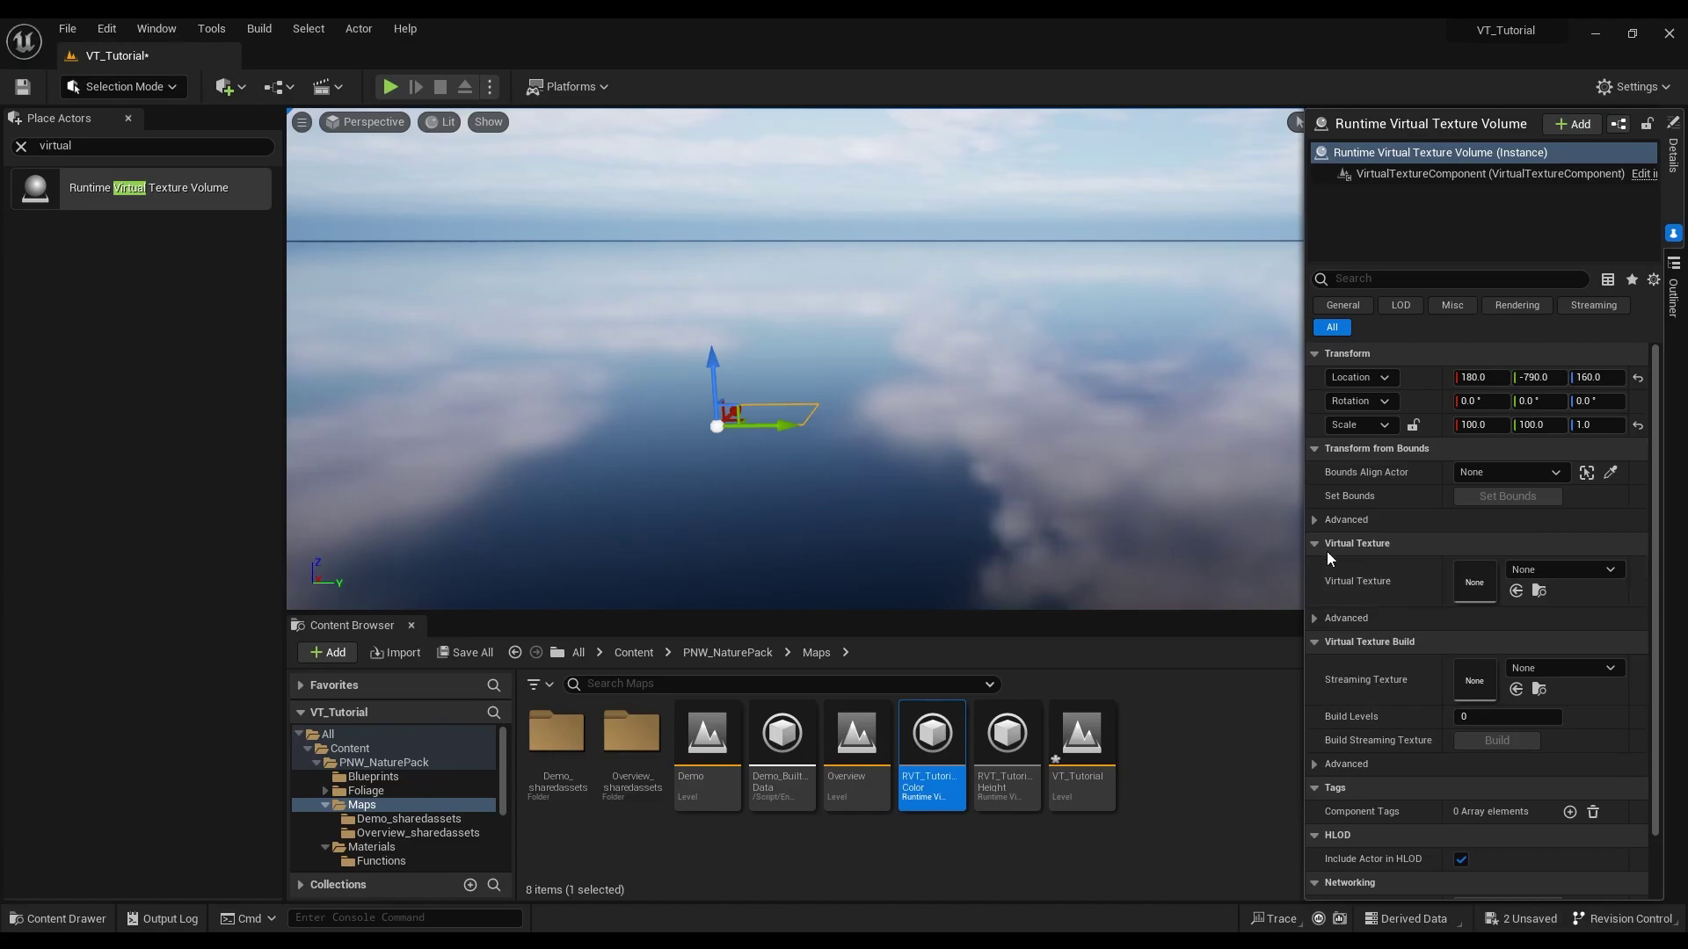
left_click_drag(1027, 734, 1456, 576)
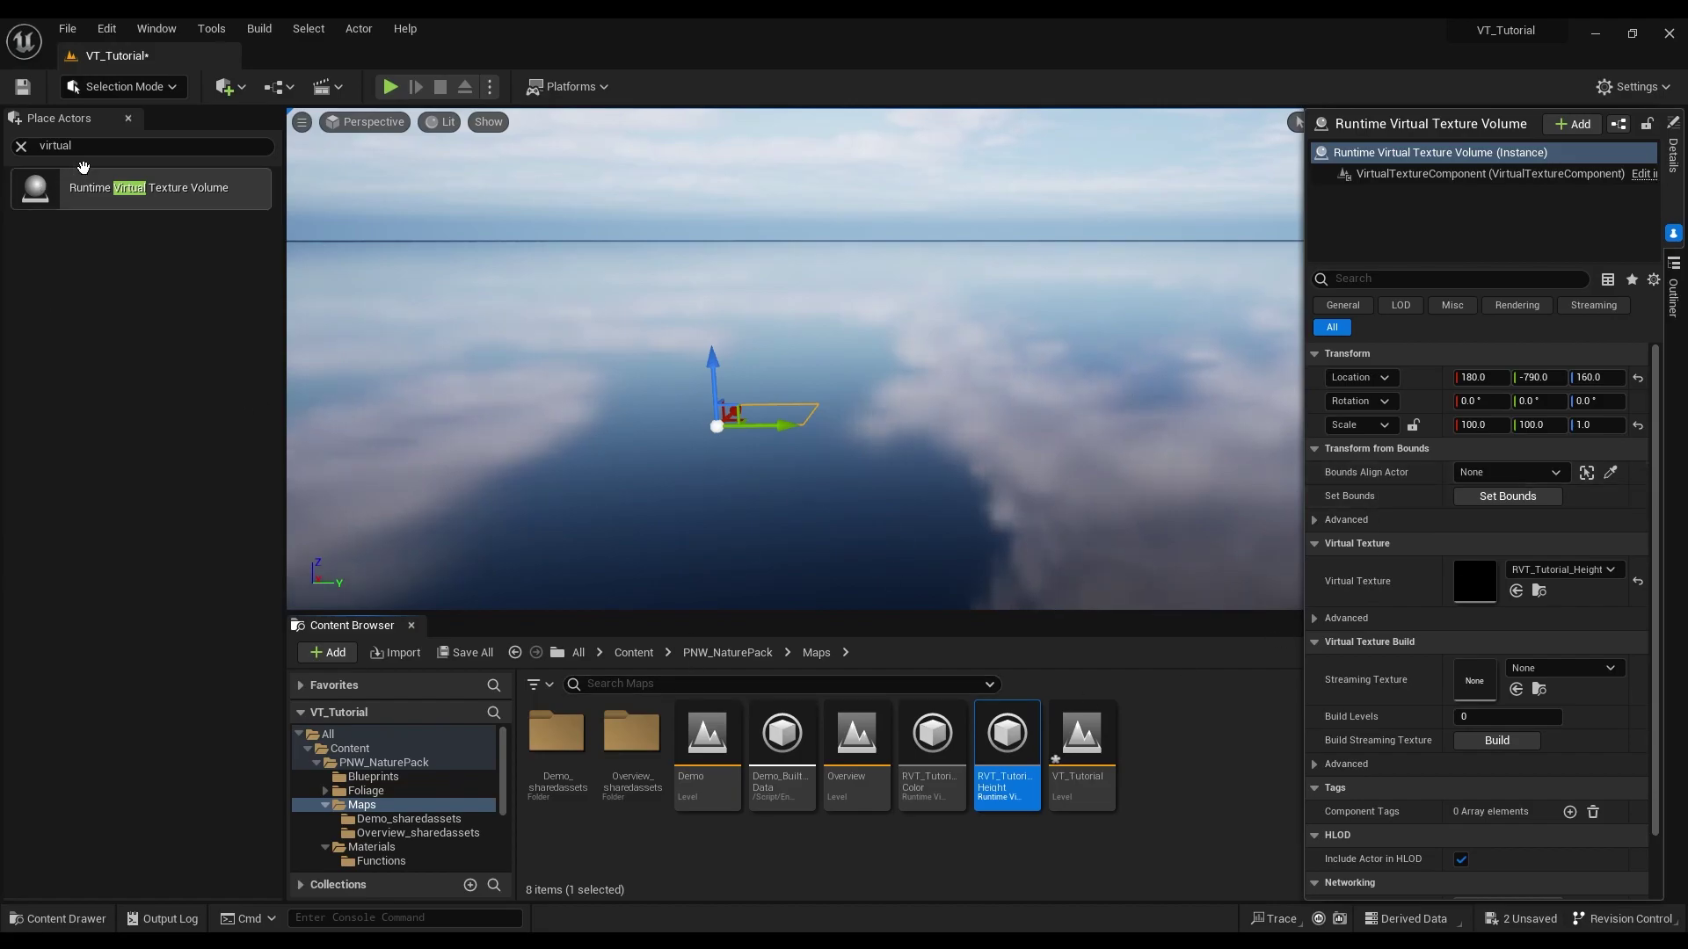
right_click_drag(1099, 459, 1089, 459)
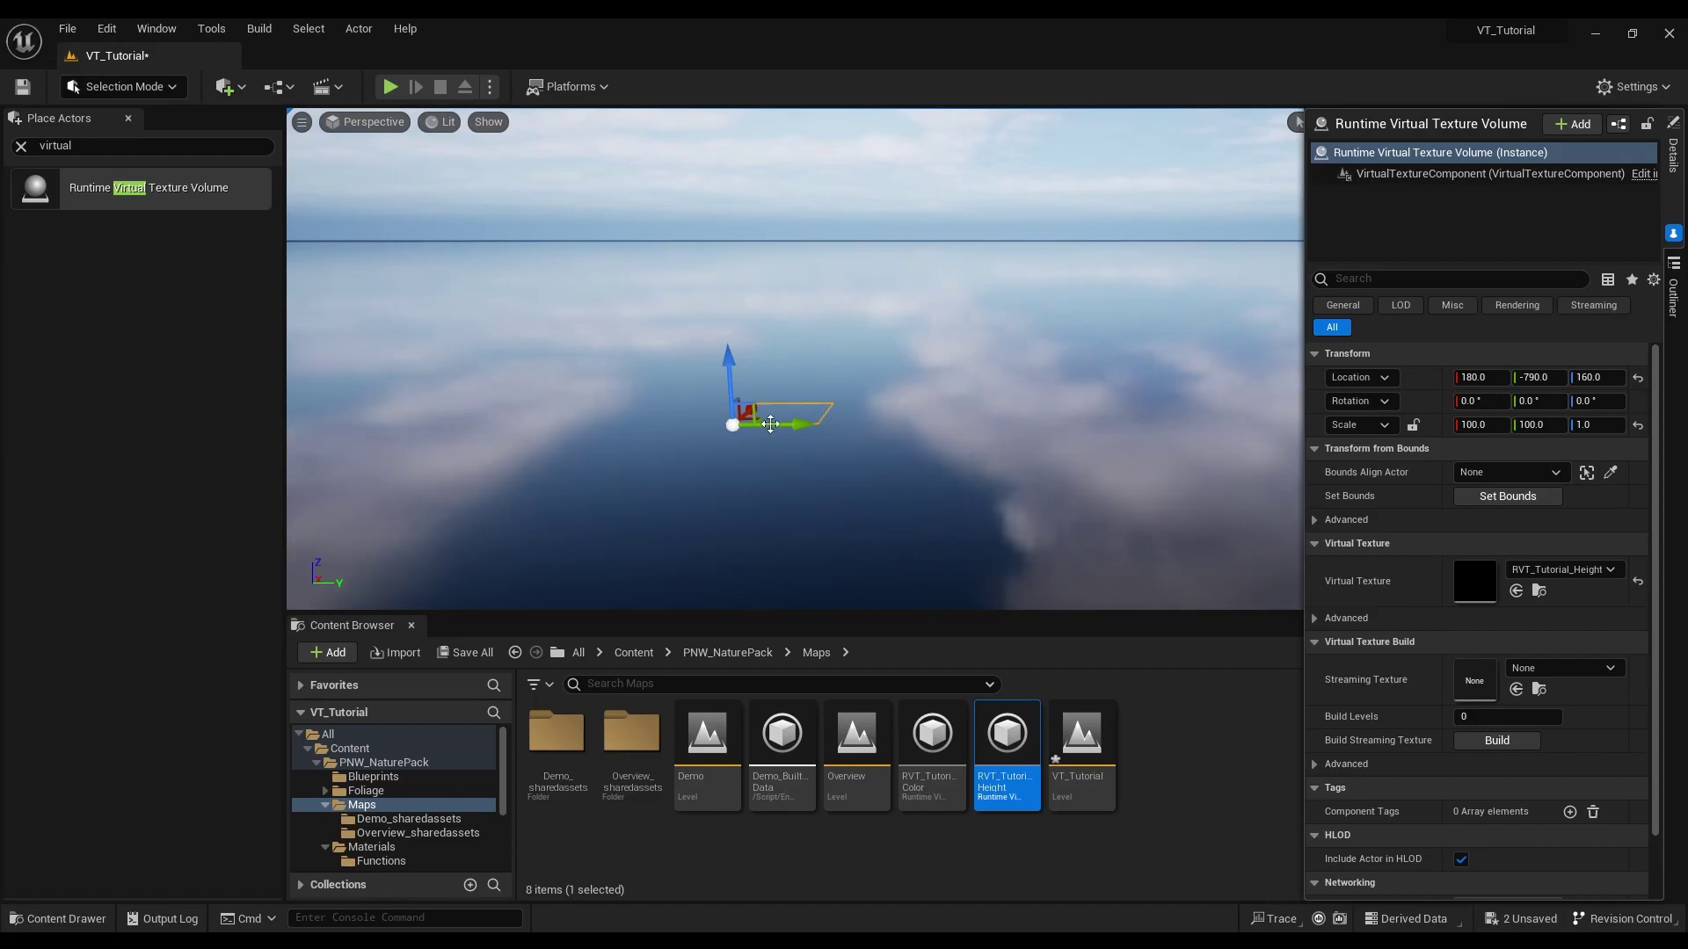
Step: Pick the Landscape as the height volume's Bounds Align Actor and set the volume's bounds from it
left_click(1610, 472)
left_click(974, 312)
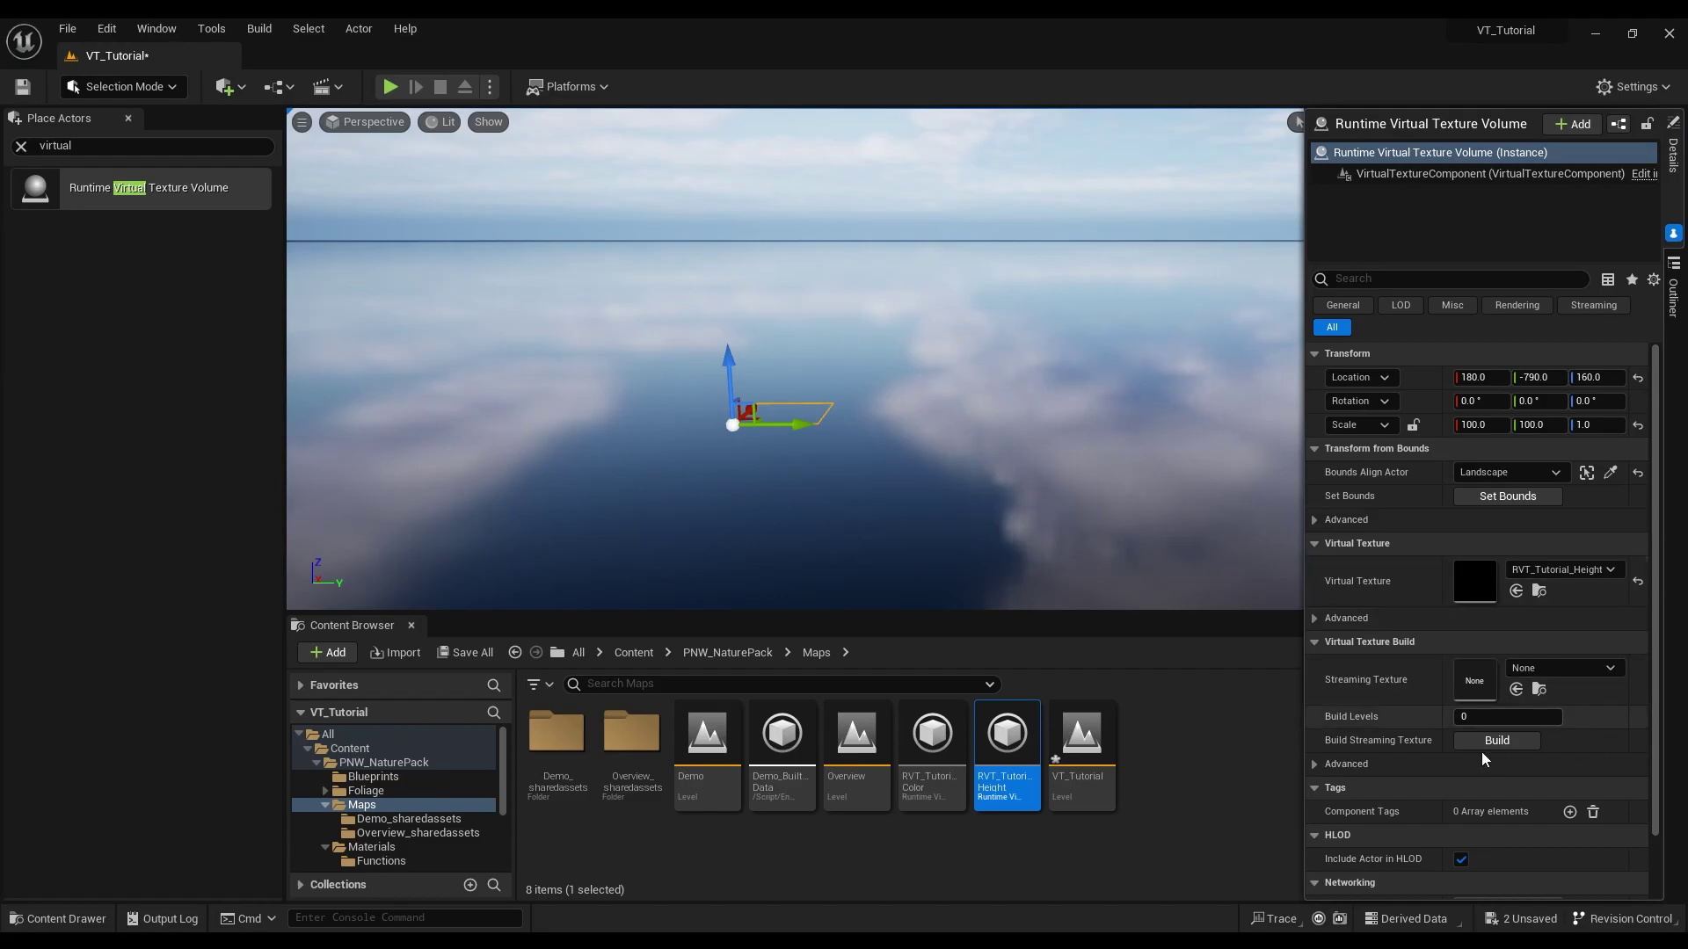
left_click(1513, 497)
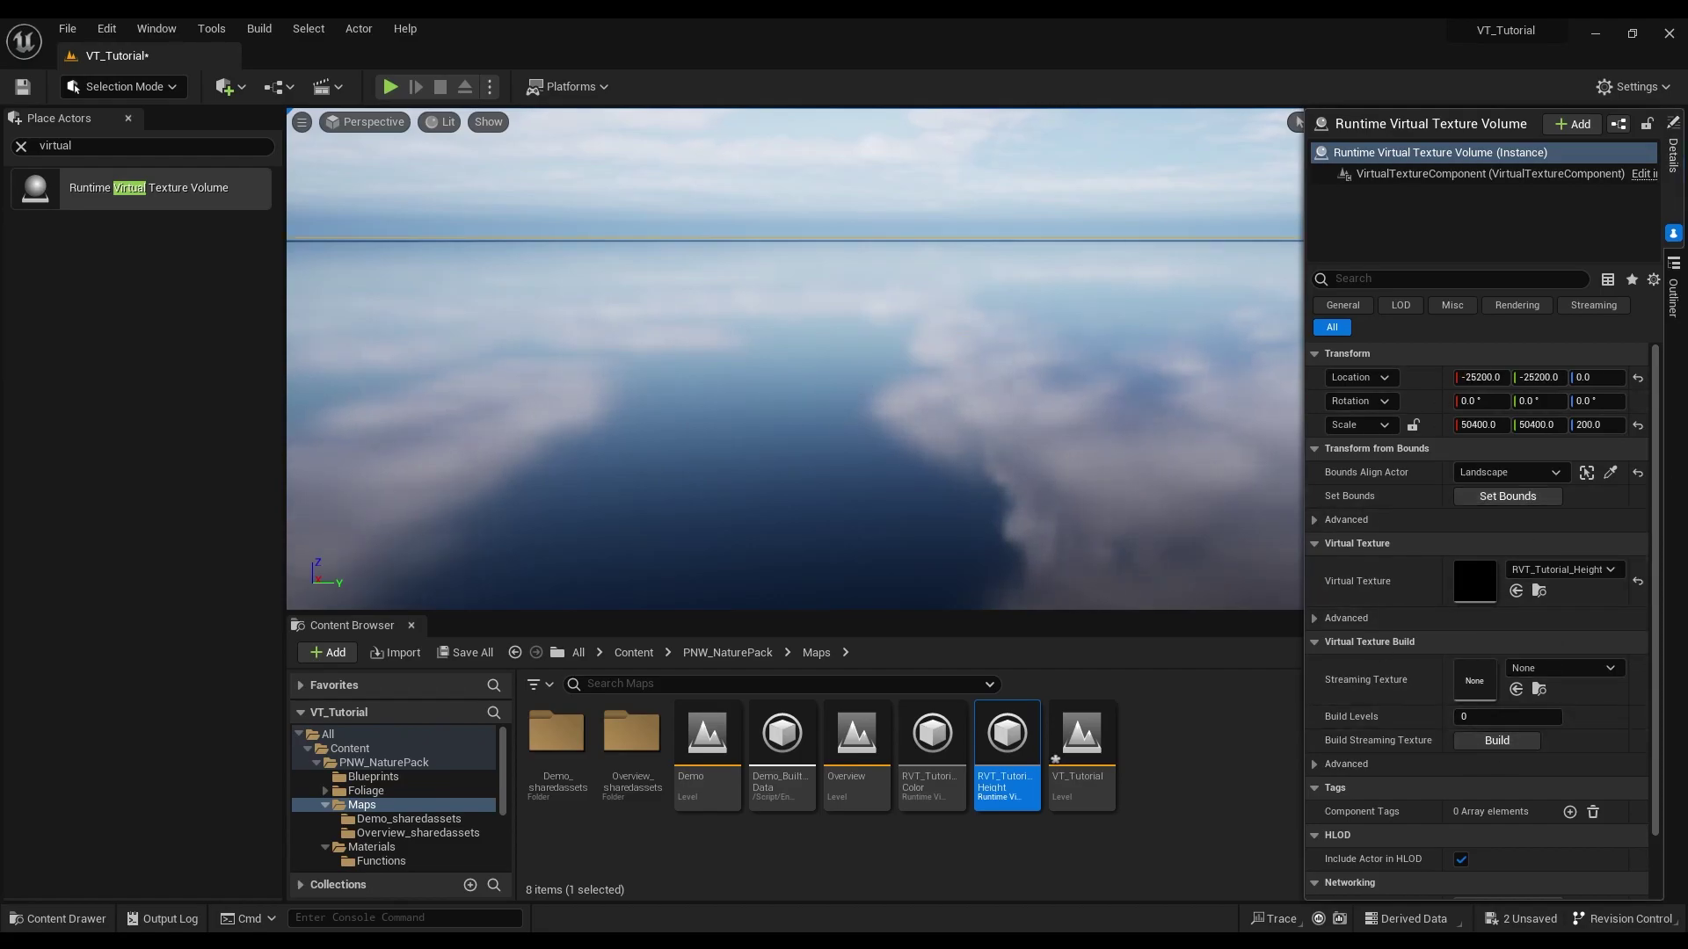
right_click_drag(555, 293, 413, 258)
right_click_drag(706, 329, 749, 350)
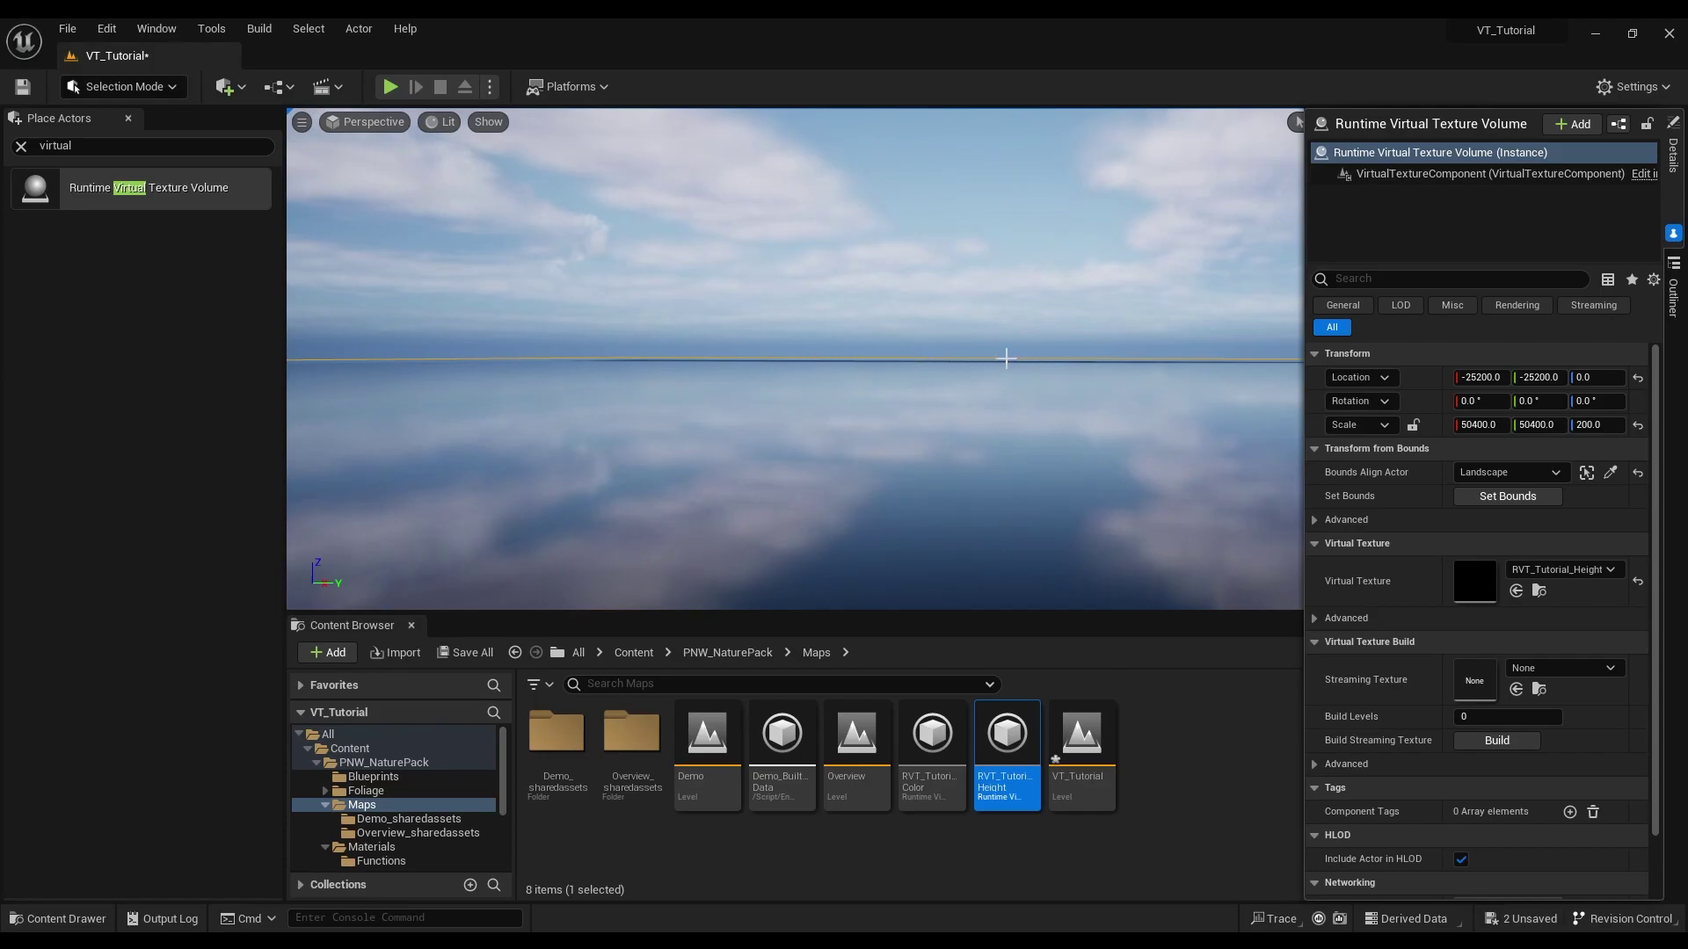
right_click_drag(717, 454, 762, 416)
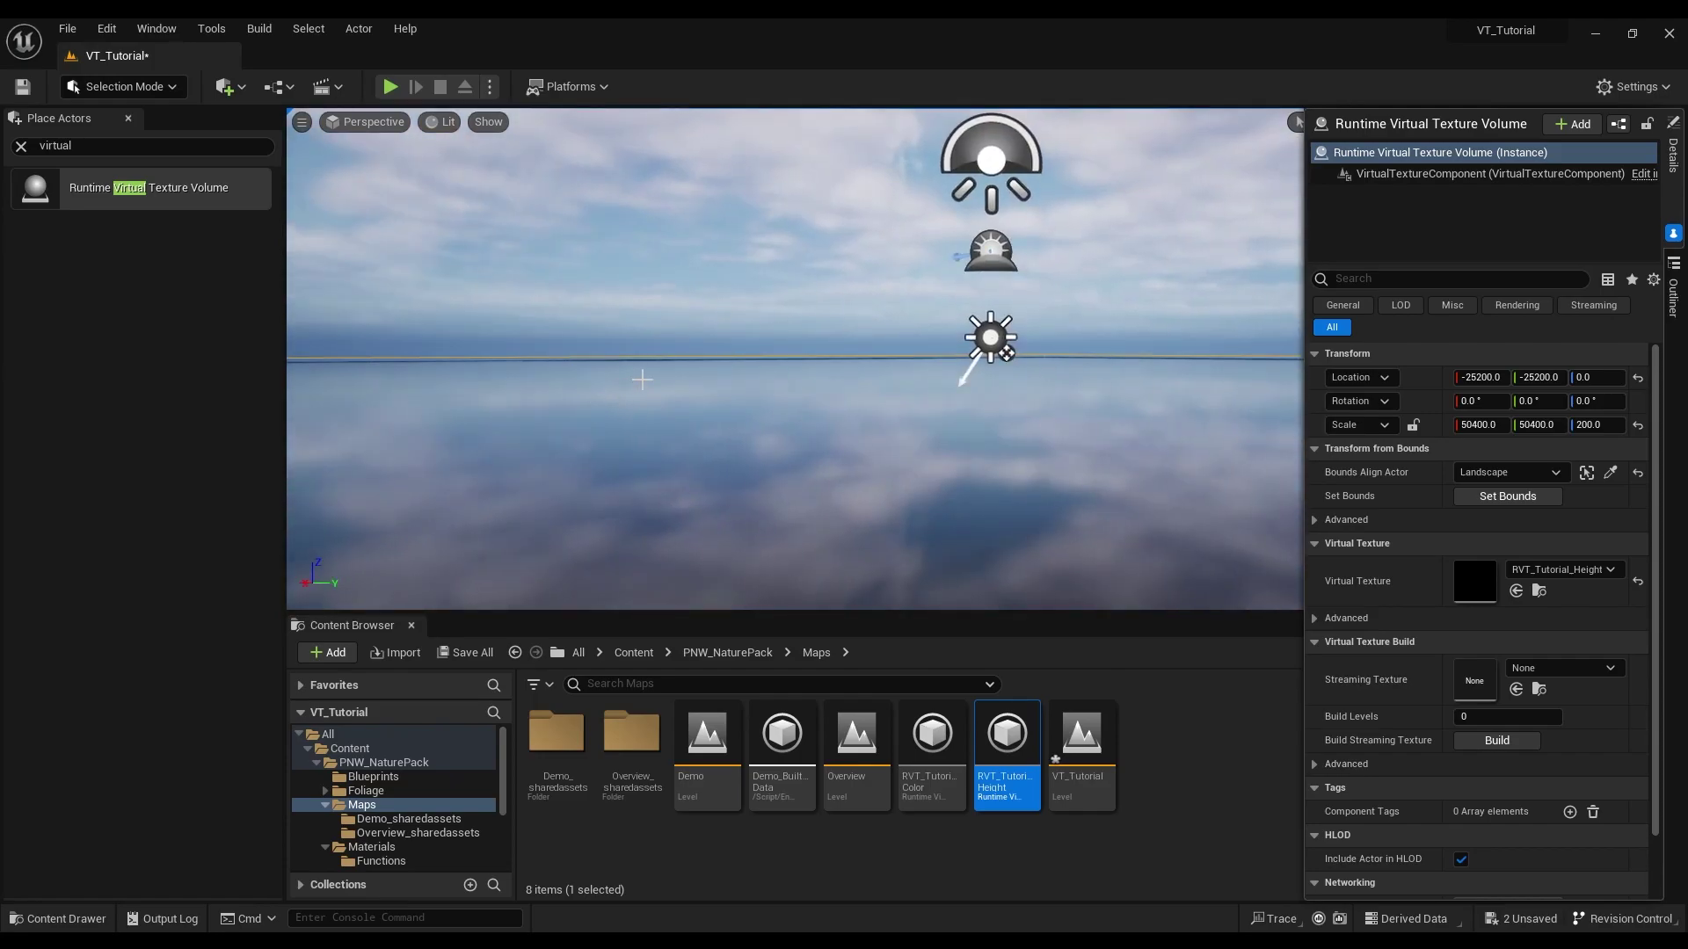
right_click_drag(714, 360, 717, 413)
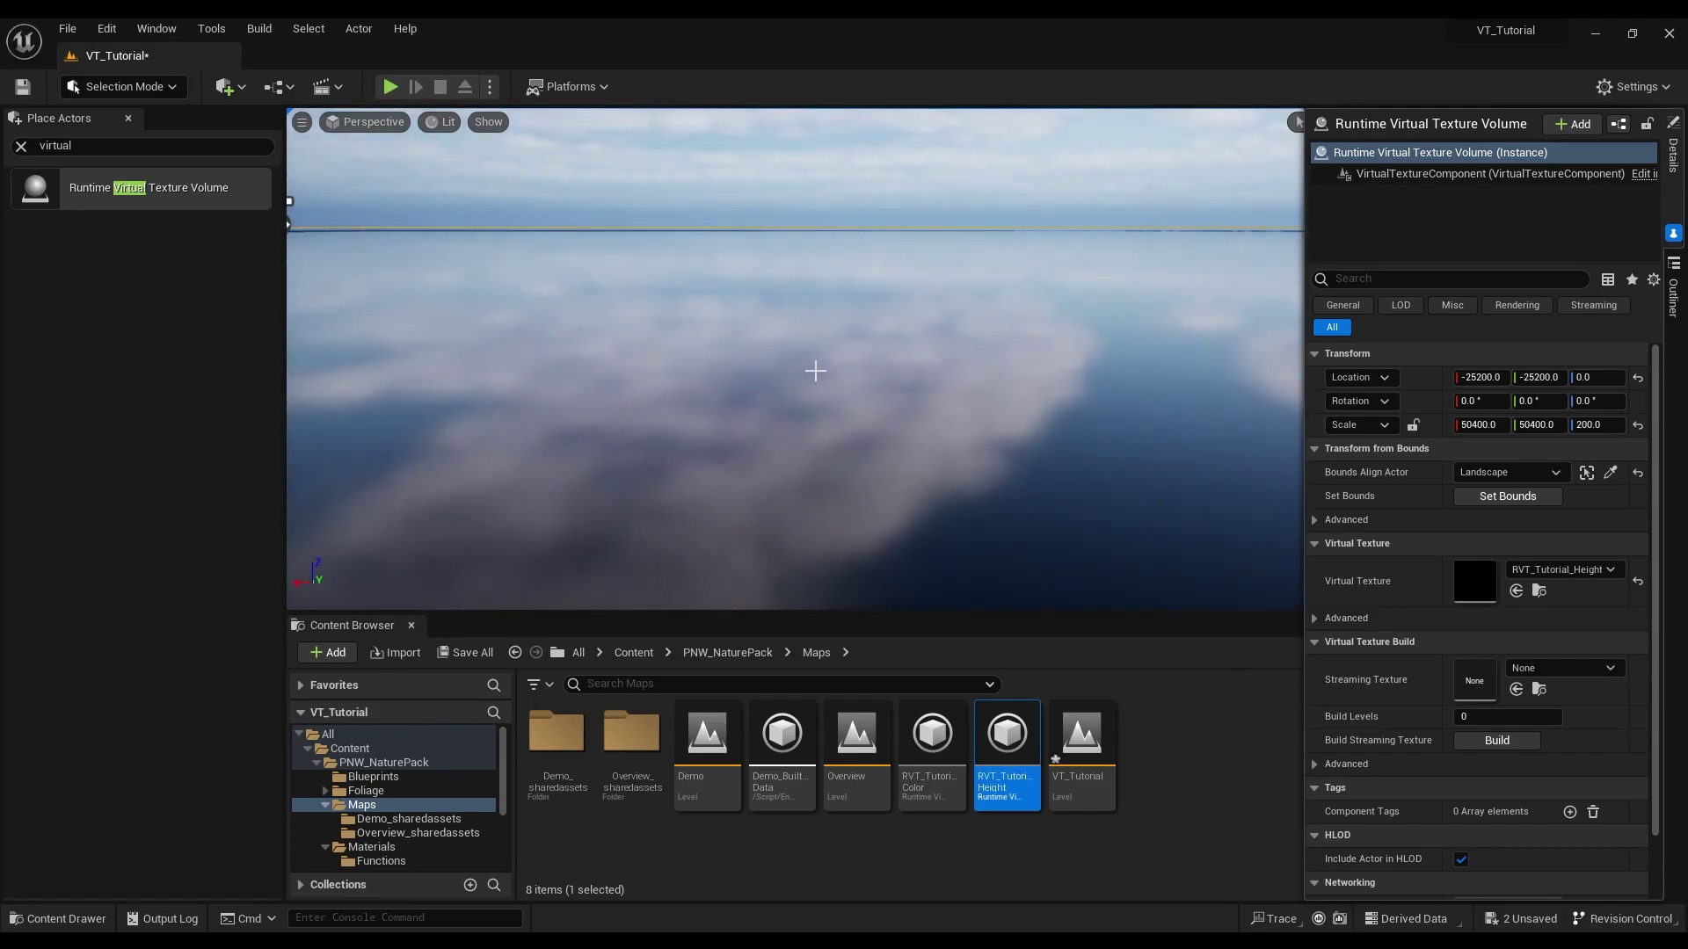
right_click_drag(815, 372, 676, 339)
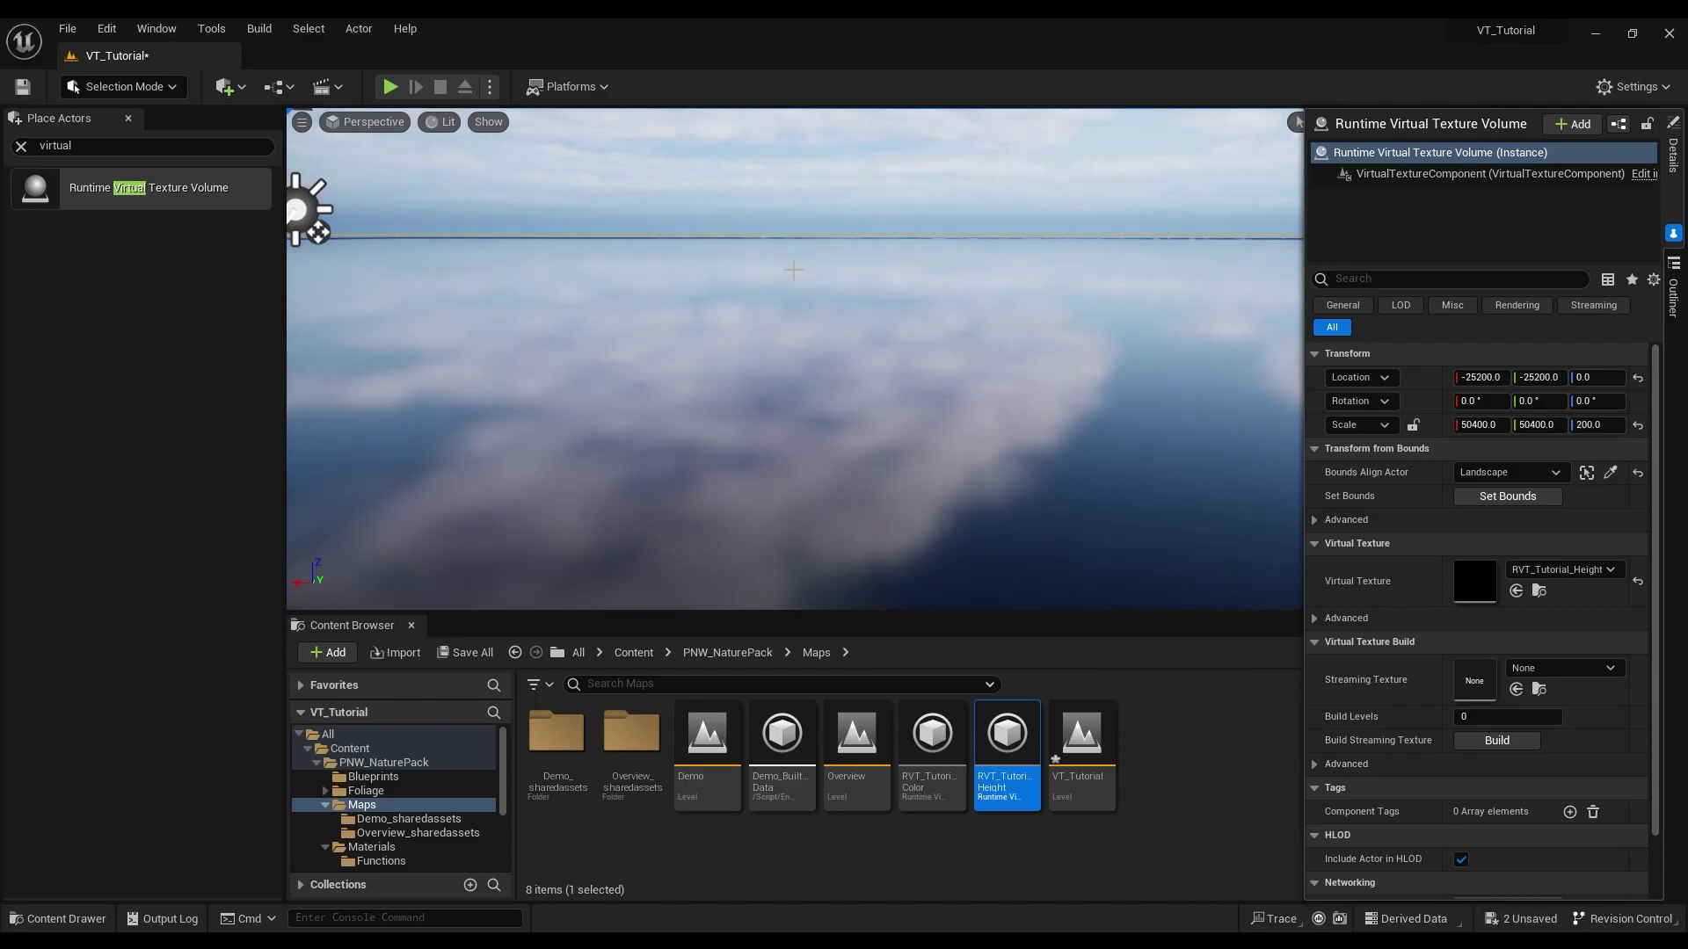
Step: Place a second Runtime Virtual Texture Volume with RVT_Tutorial_Color as its Virtual Texture and set its bounds from the Landscape
left_click_drag(132, 189, 807, 383)
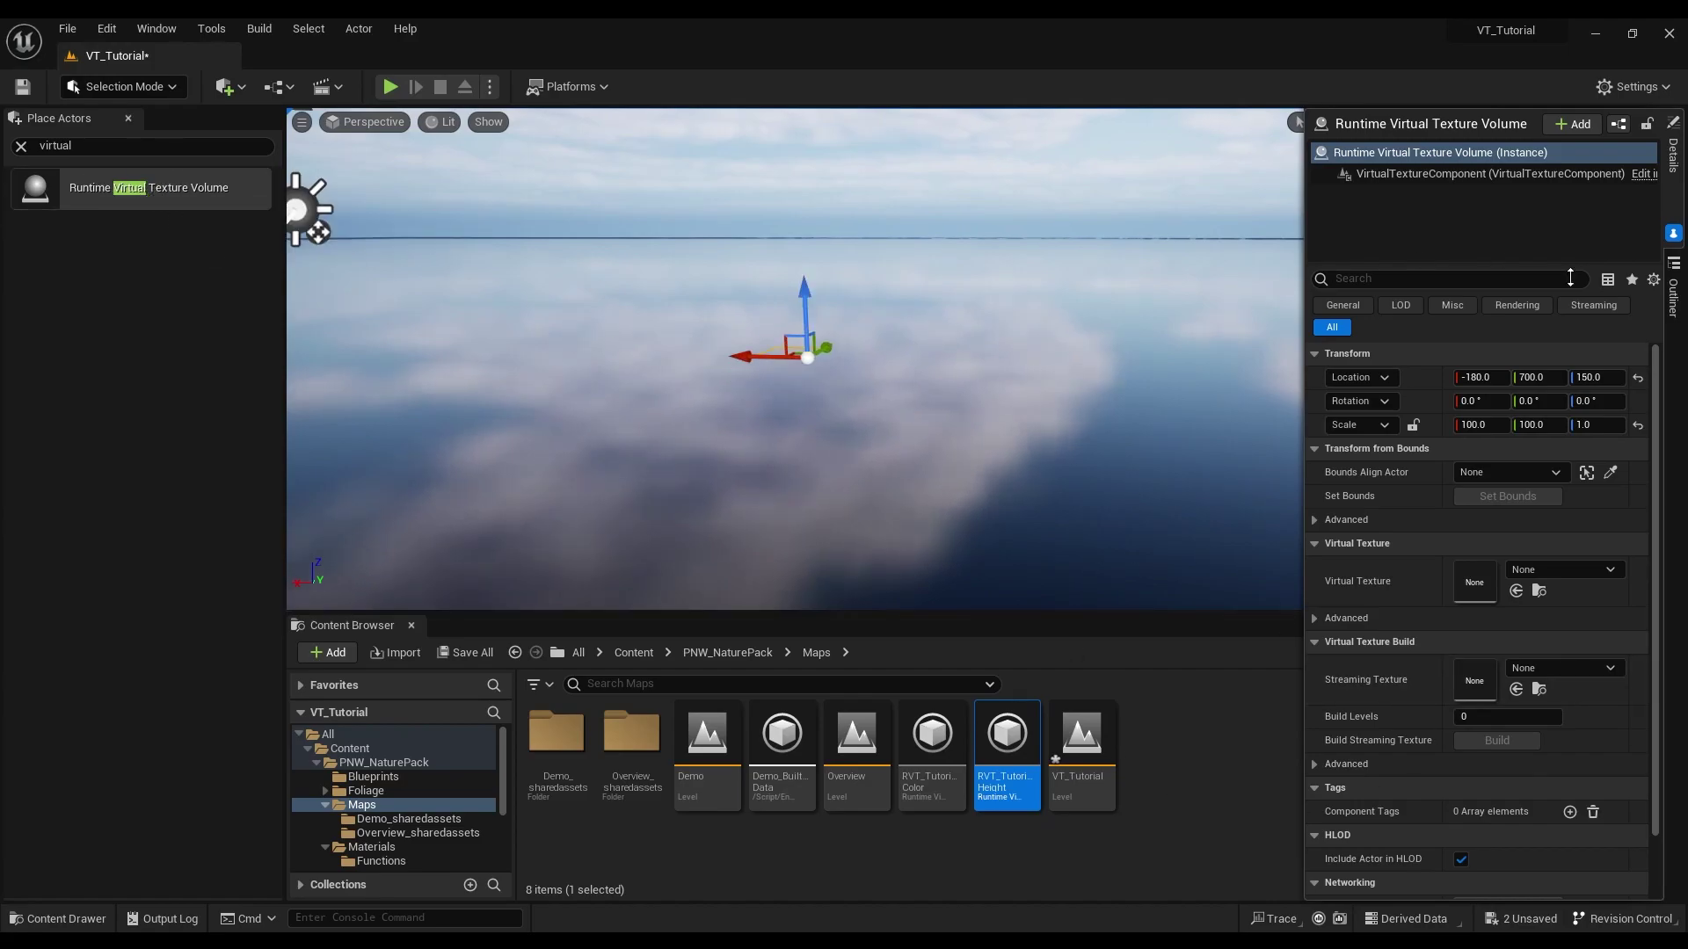
left_click_drag(931, 738, 1529, 571)
left_click(1611, 474)
left_click(1477, 498)
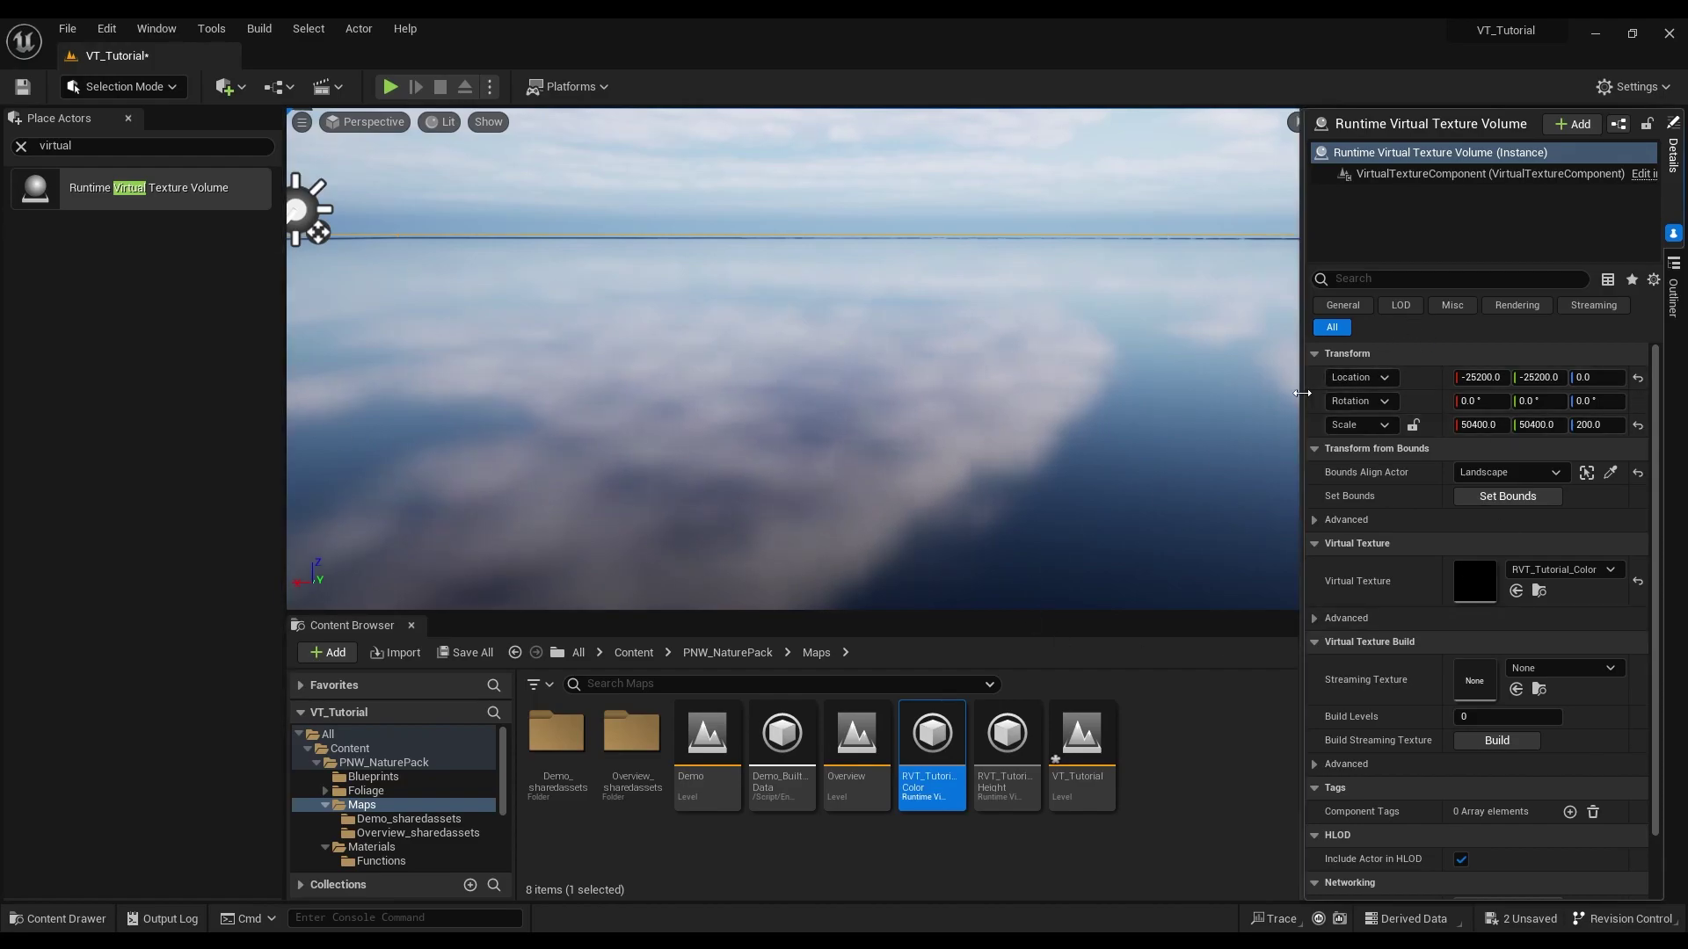
left_click_drag(1305, 400, 1455, 403)
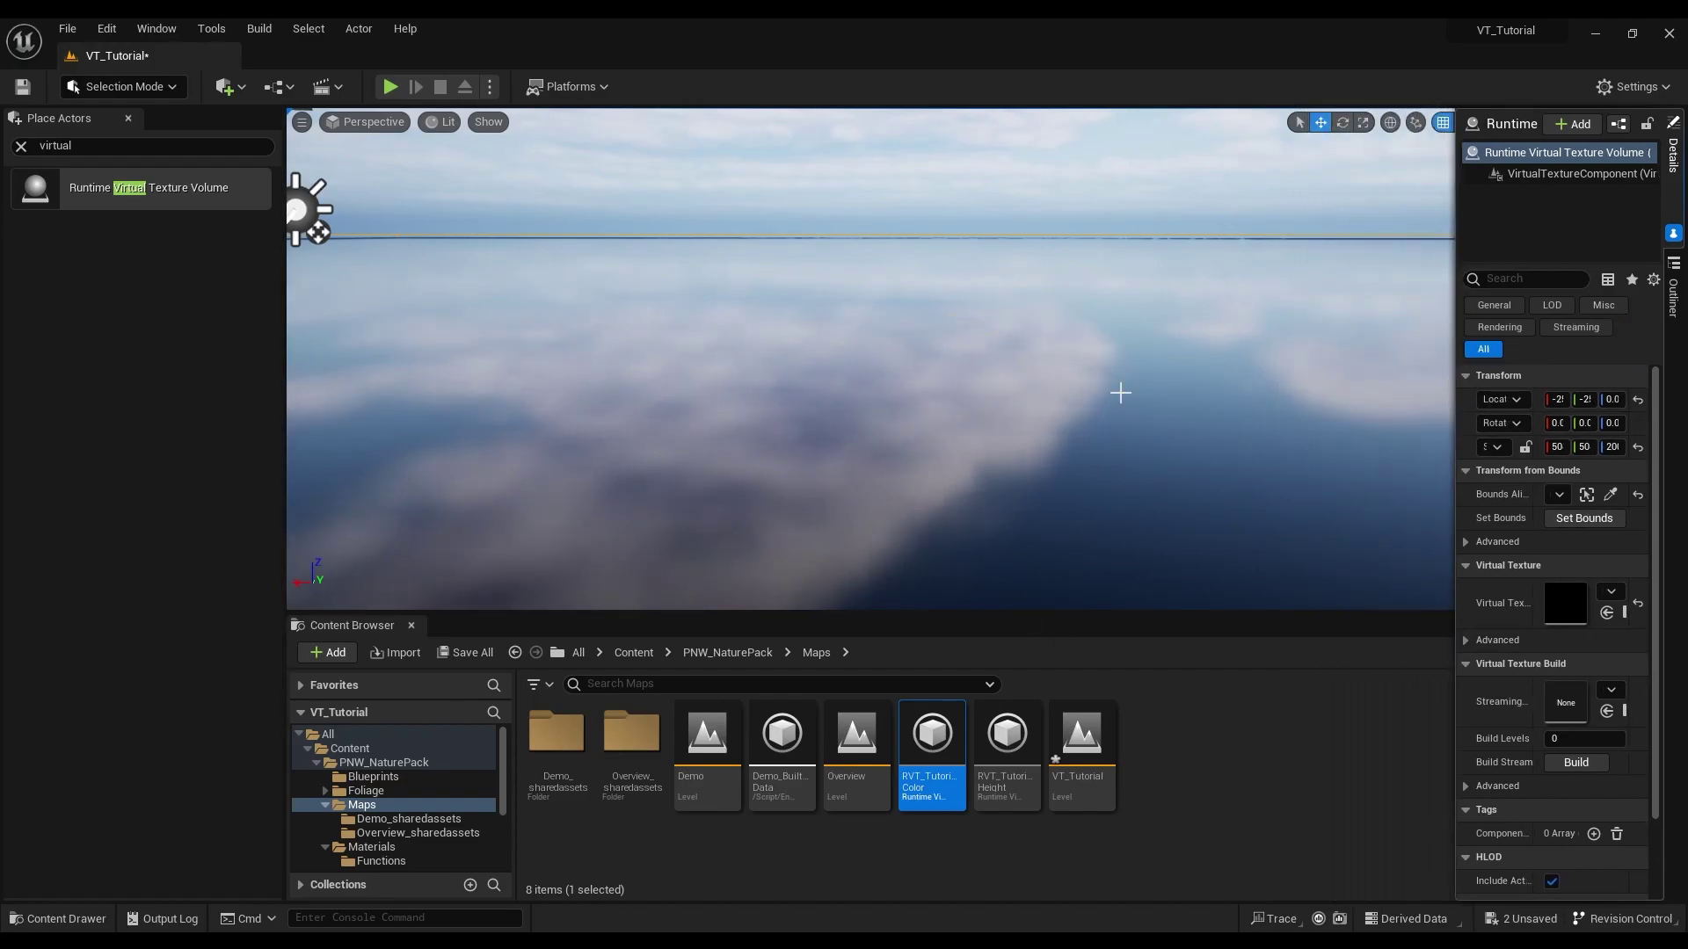
Step: Switch the editor to Landscape mode and bring up its Paint tools
left_click(154, 92)
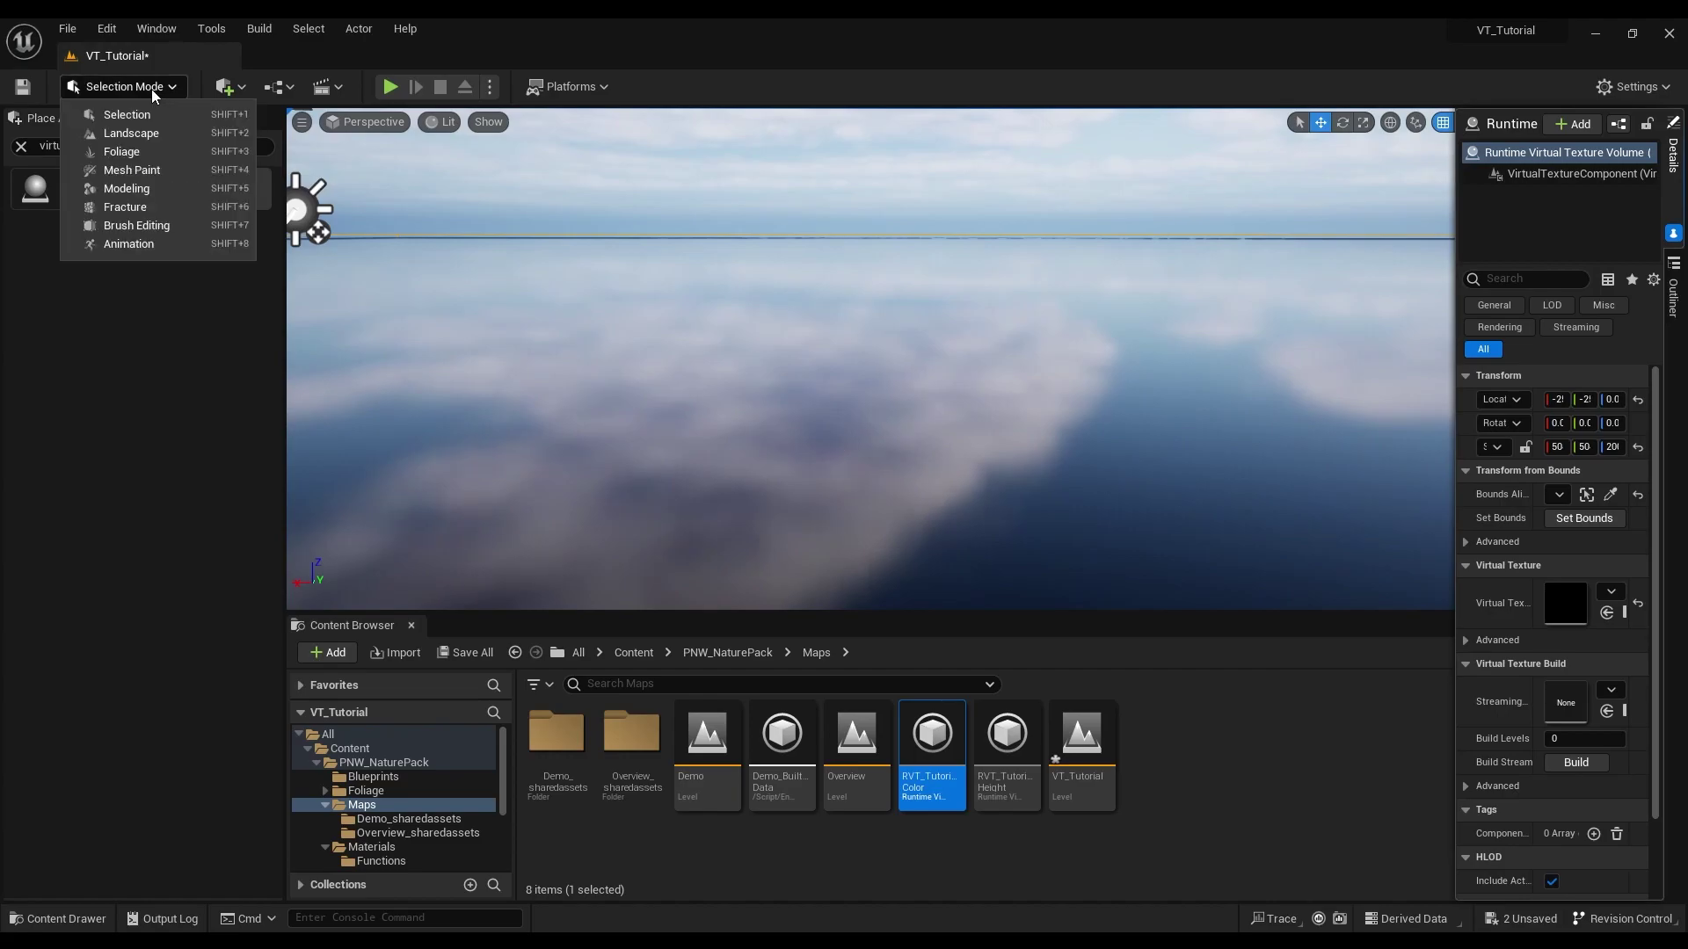
left_click(155, 87)
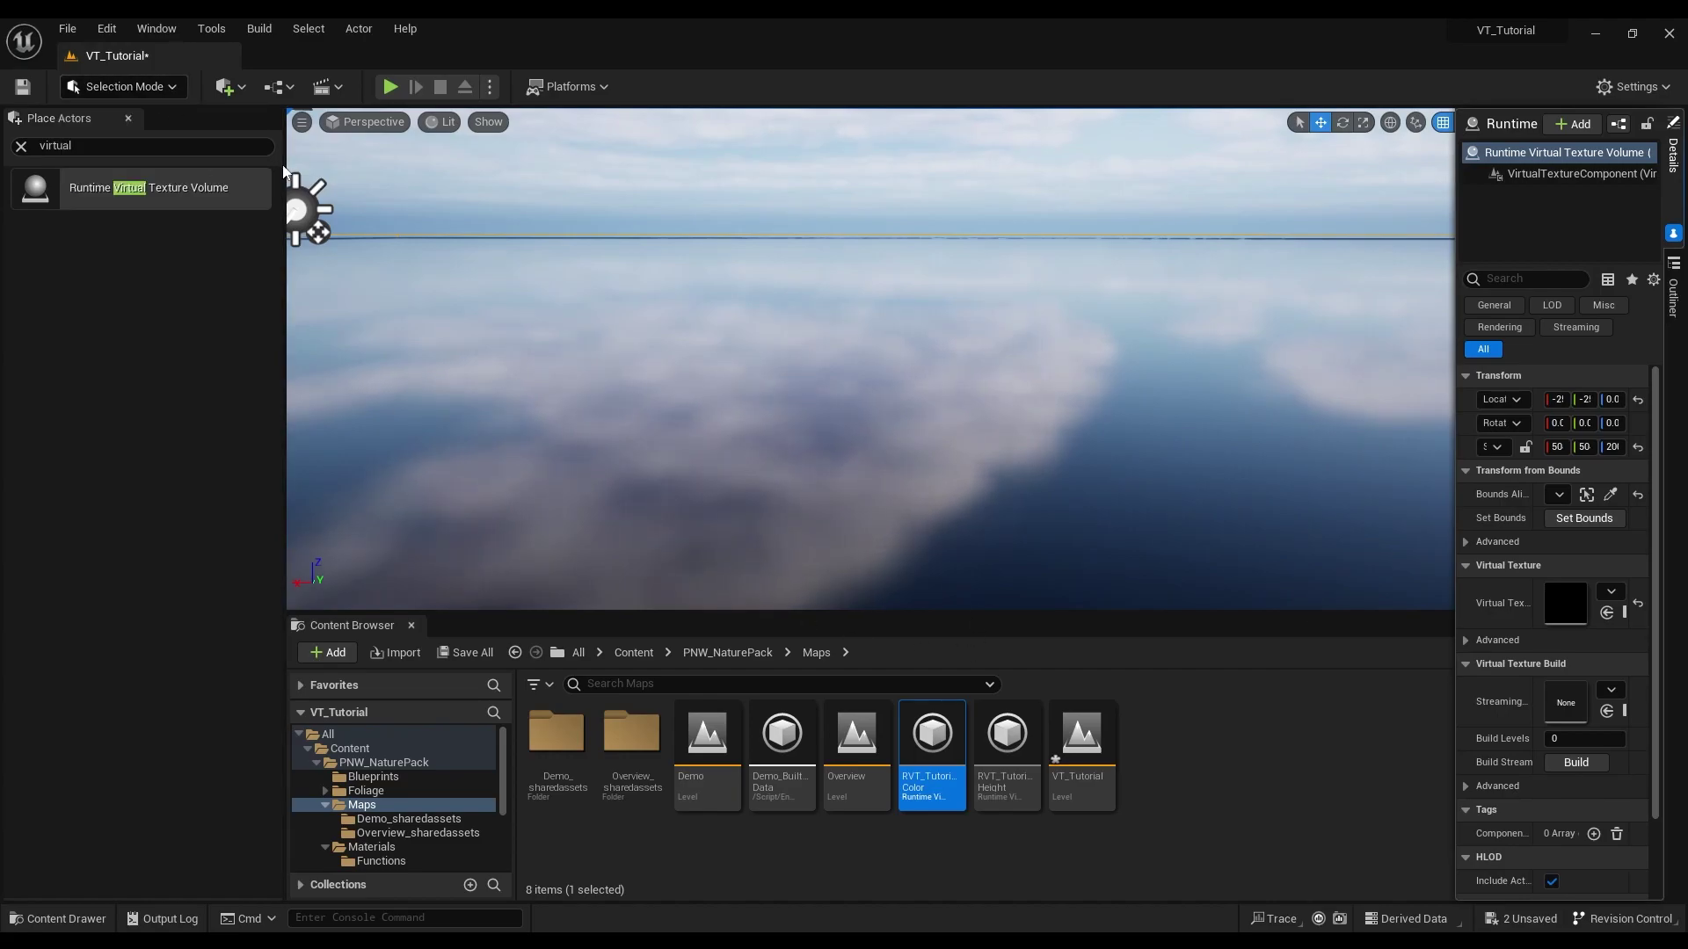
left_click(138, 91)
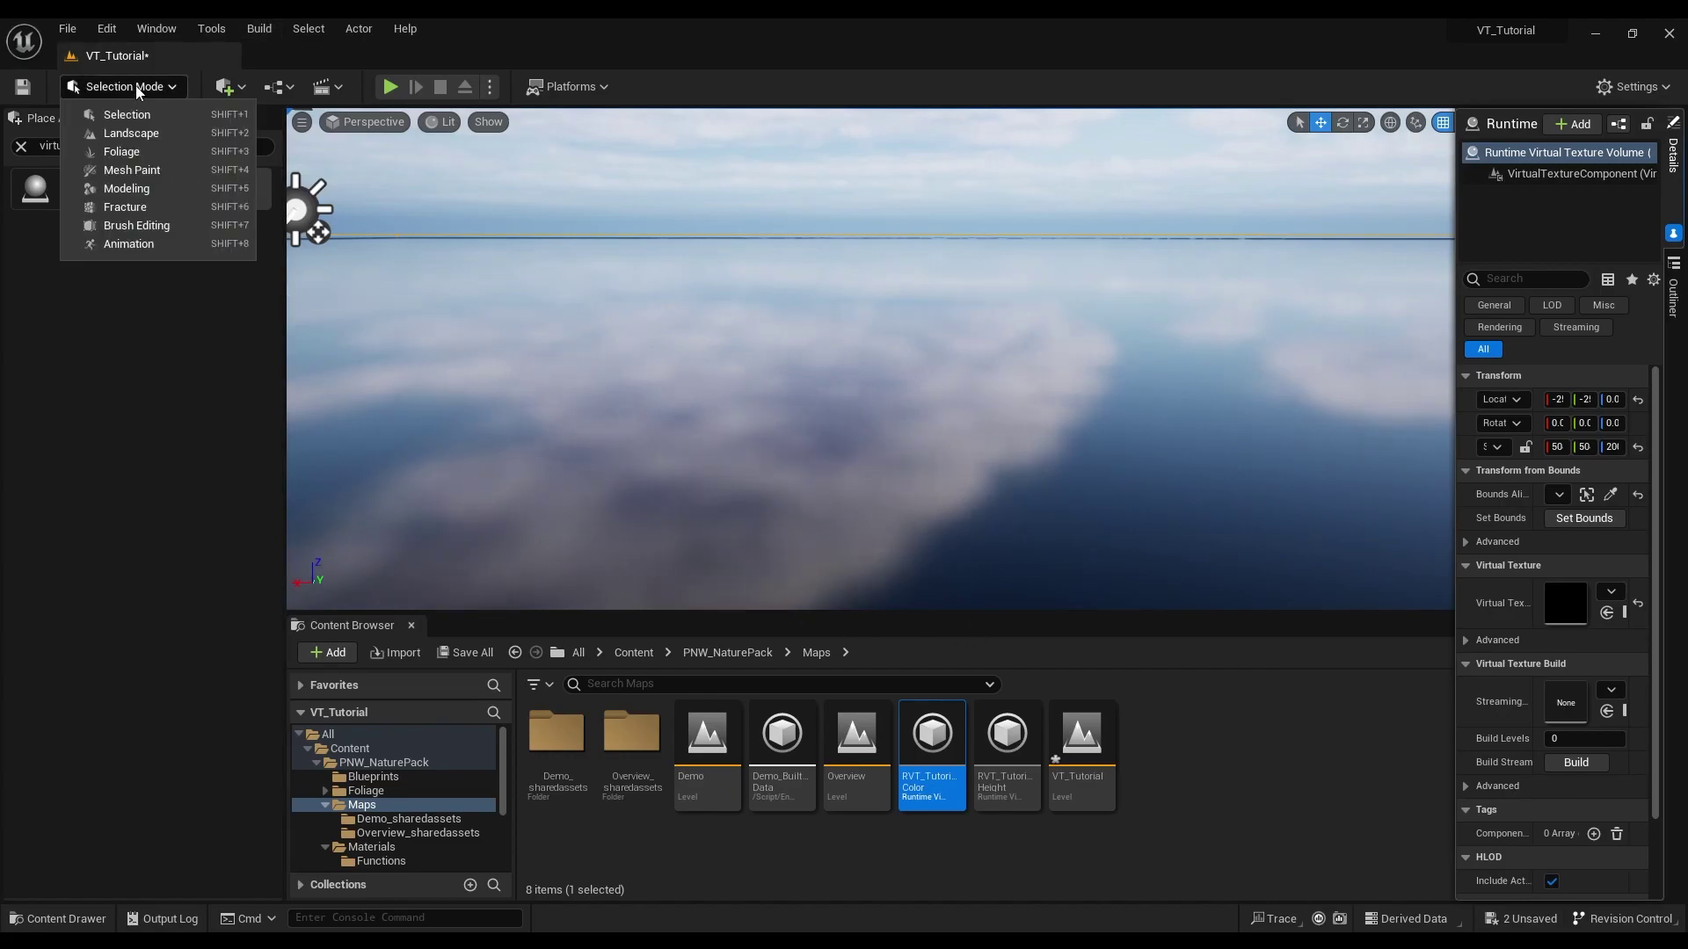
left_click(131, 134)
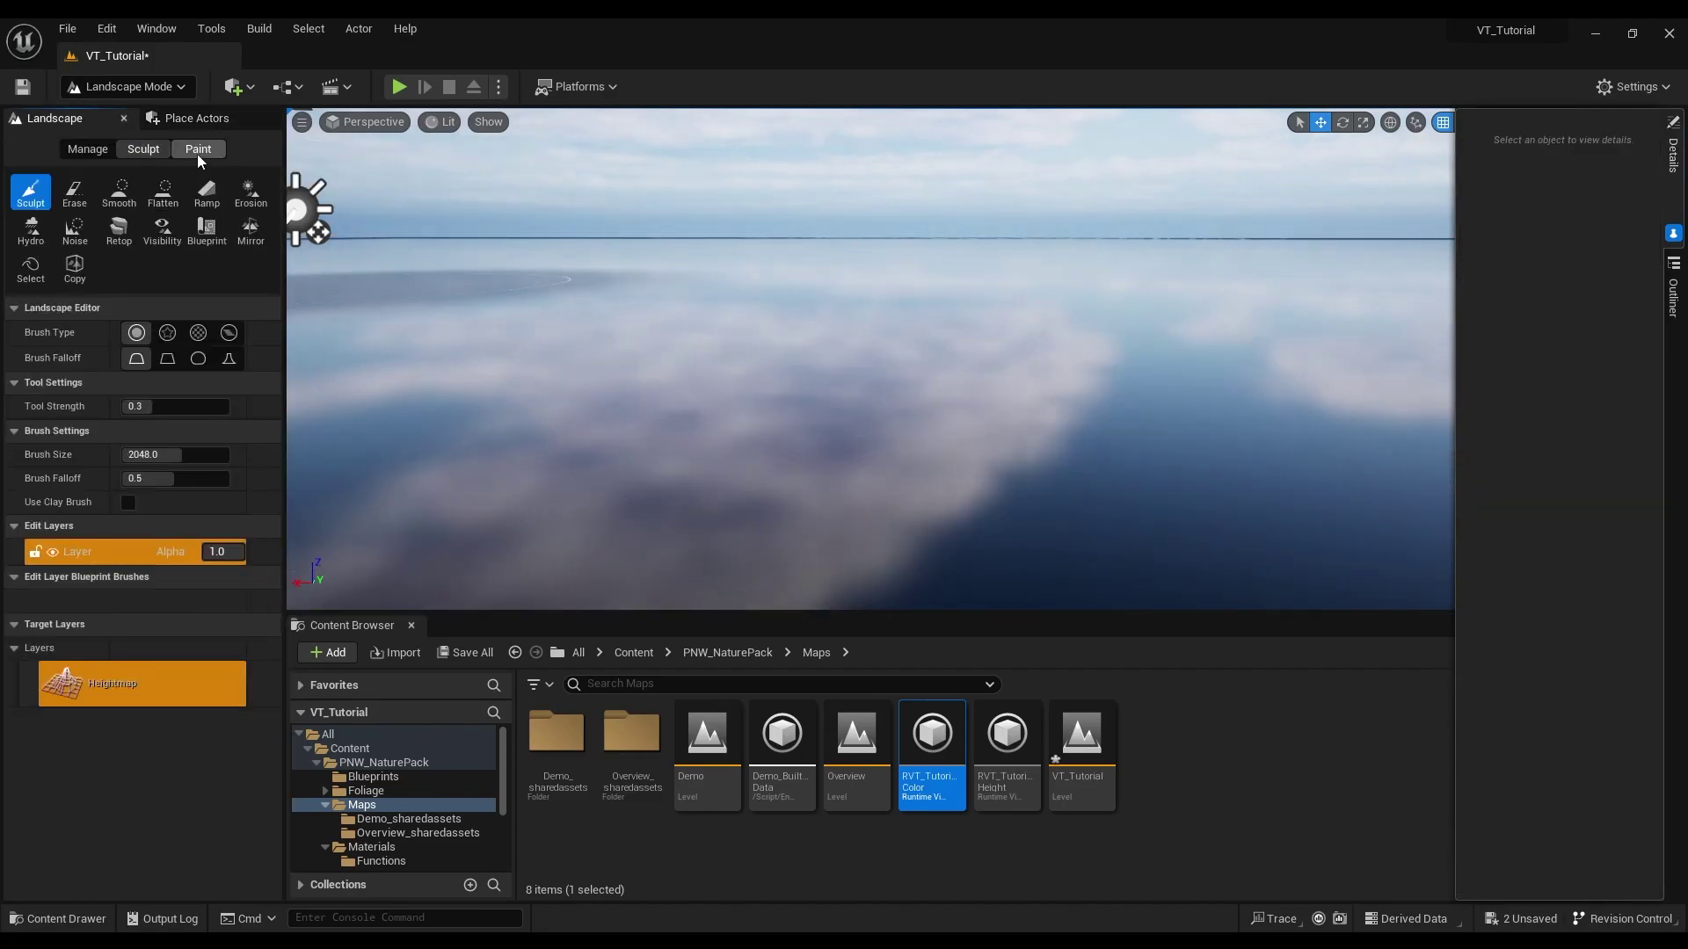
left_click(198, 149)
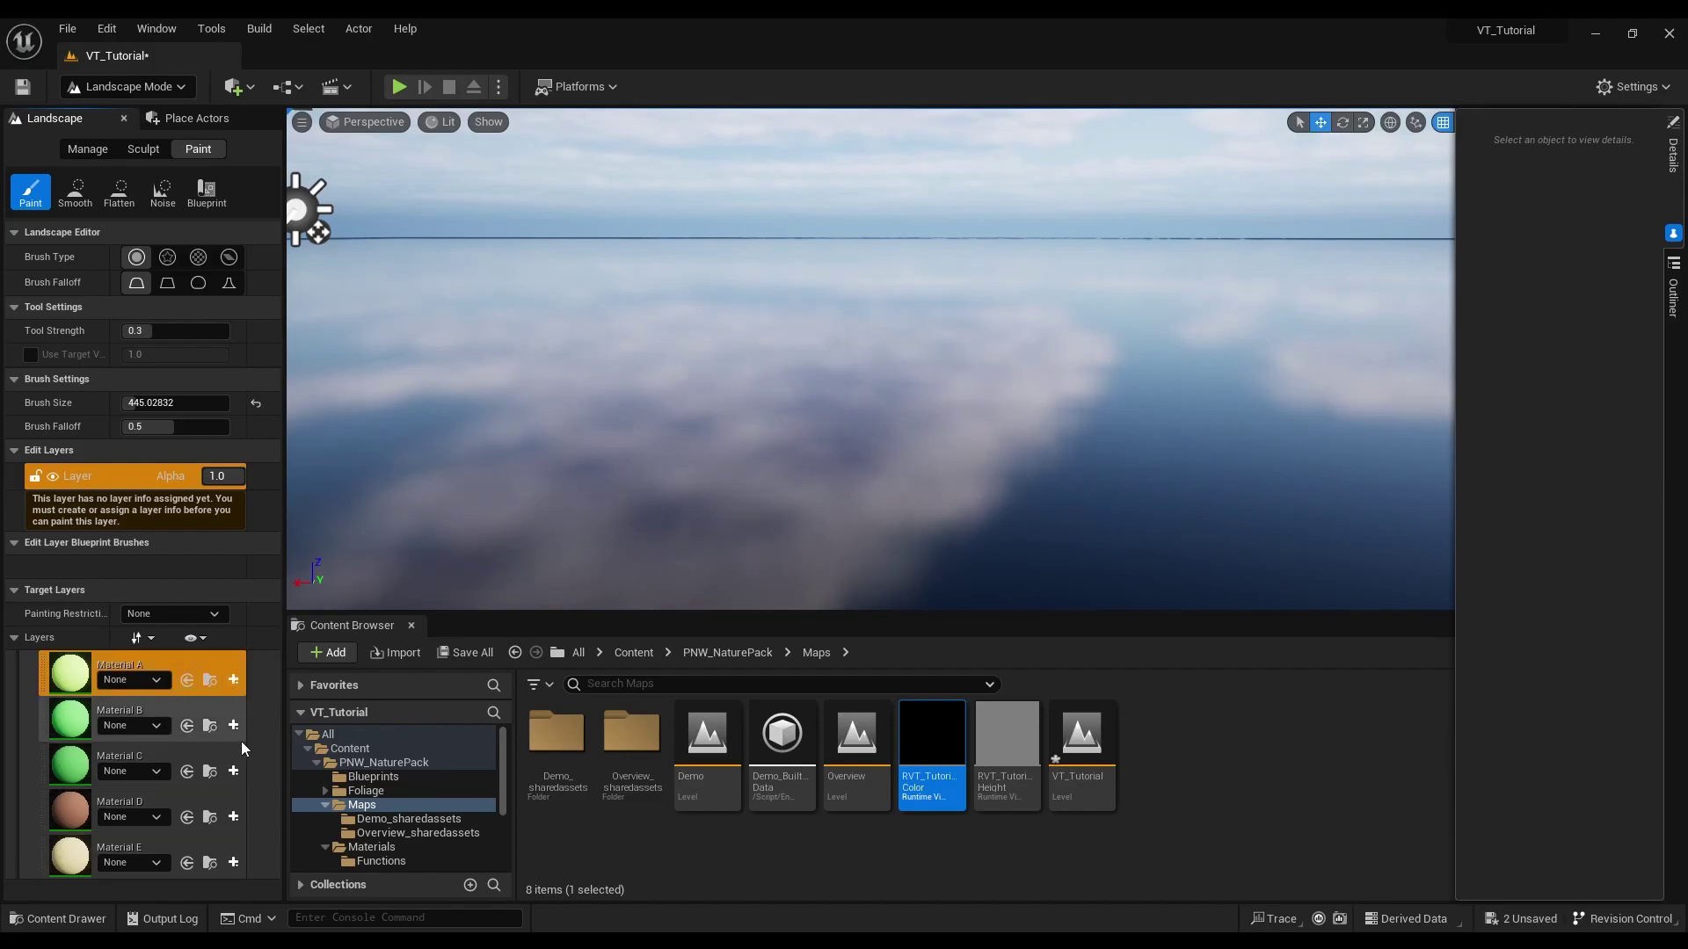
Step: Create a weight-blended layer info for the Material B layer and save it as Material_B_LayerInfo in VT_Tutorial_sharedassets
left_click(61, 721)
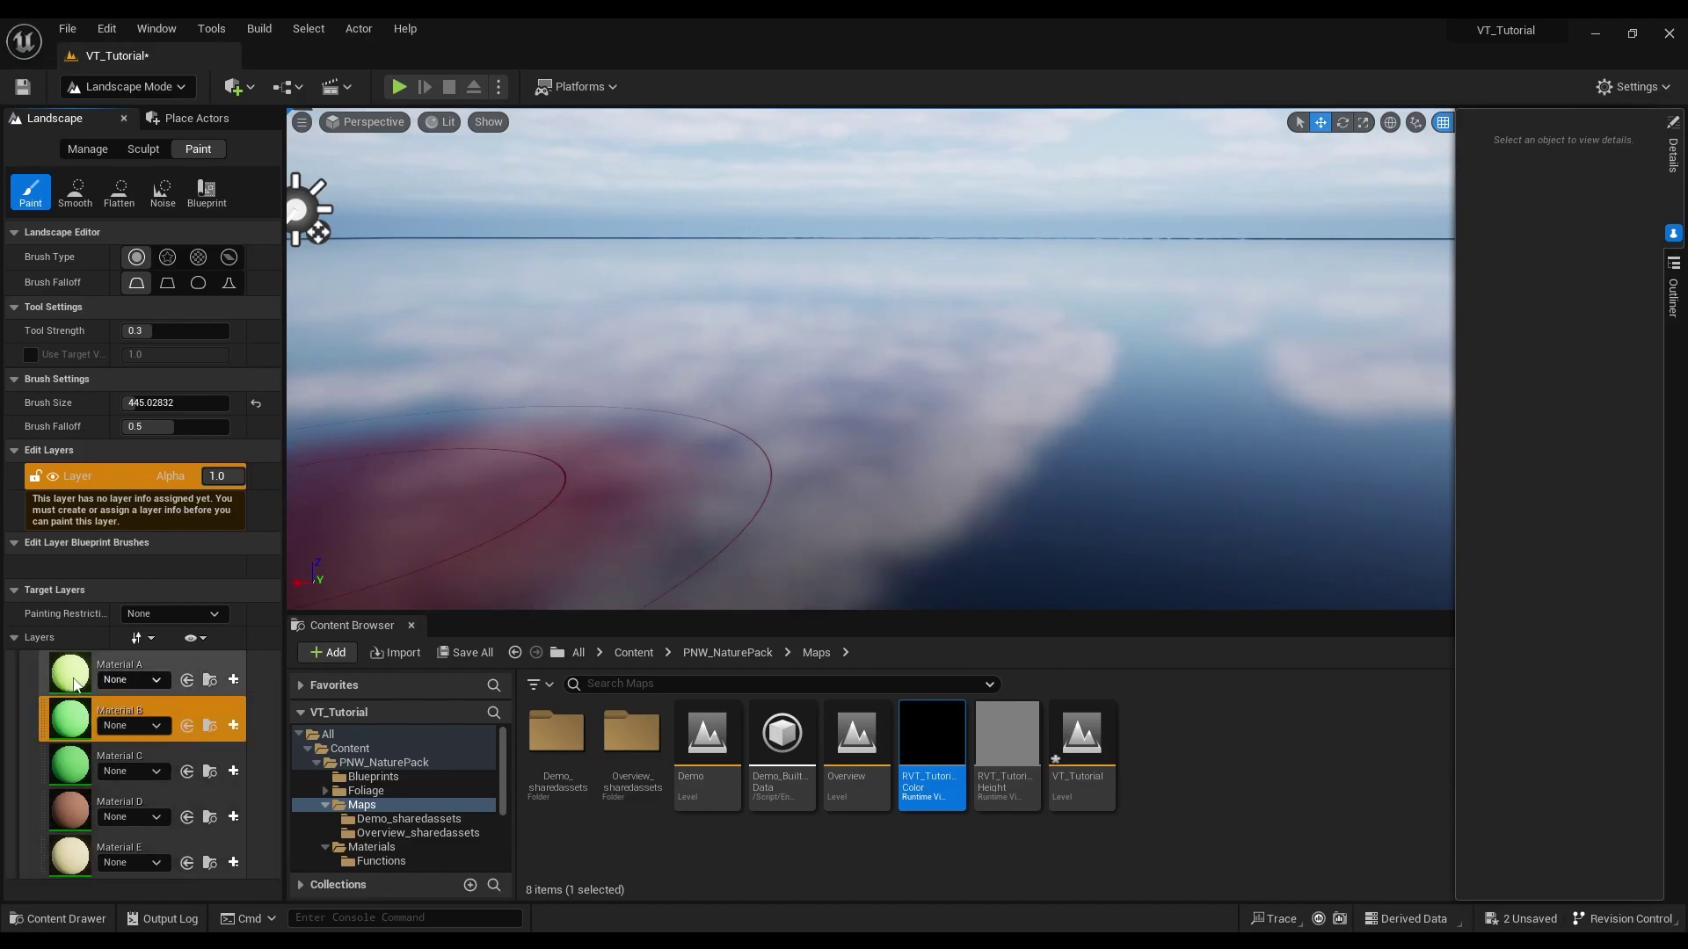
left_click(139, 719)
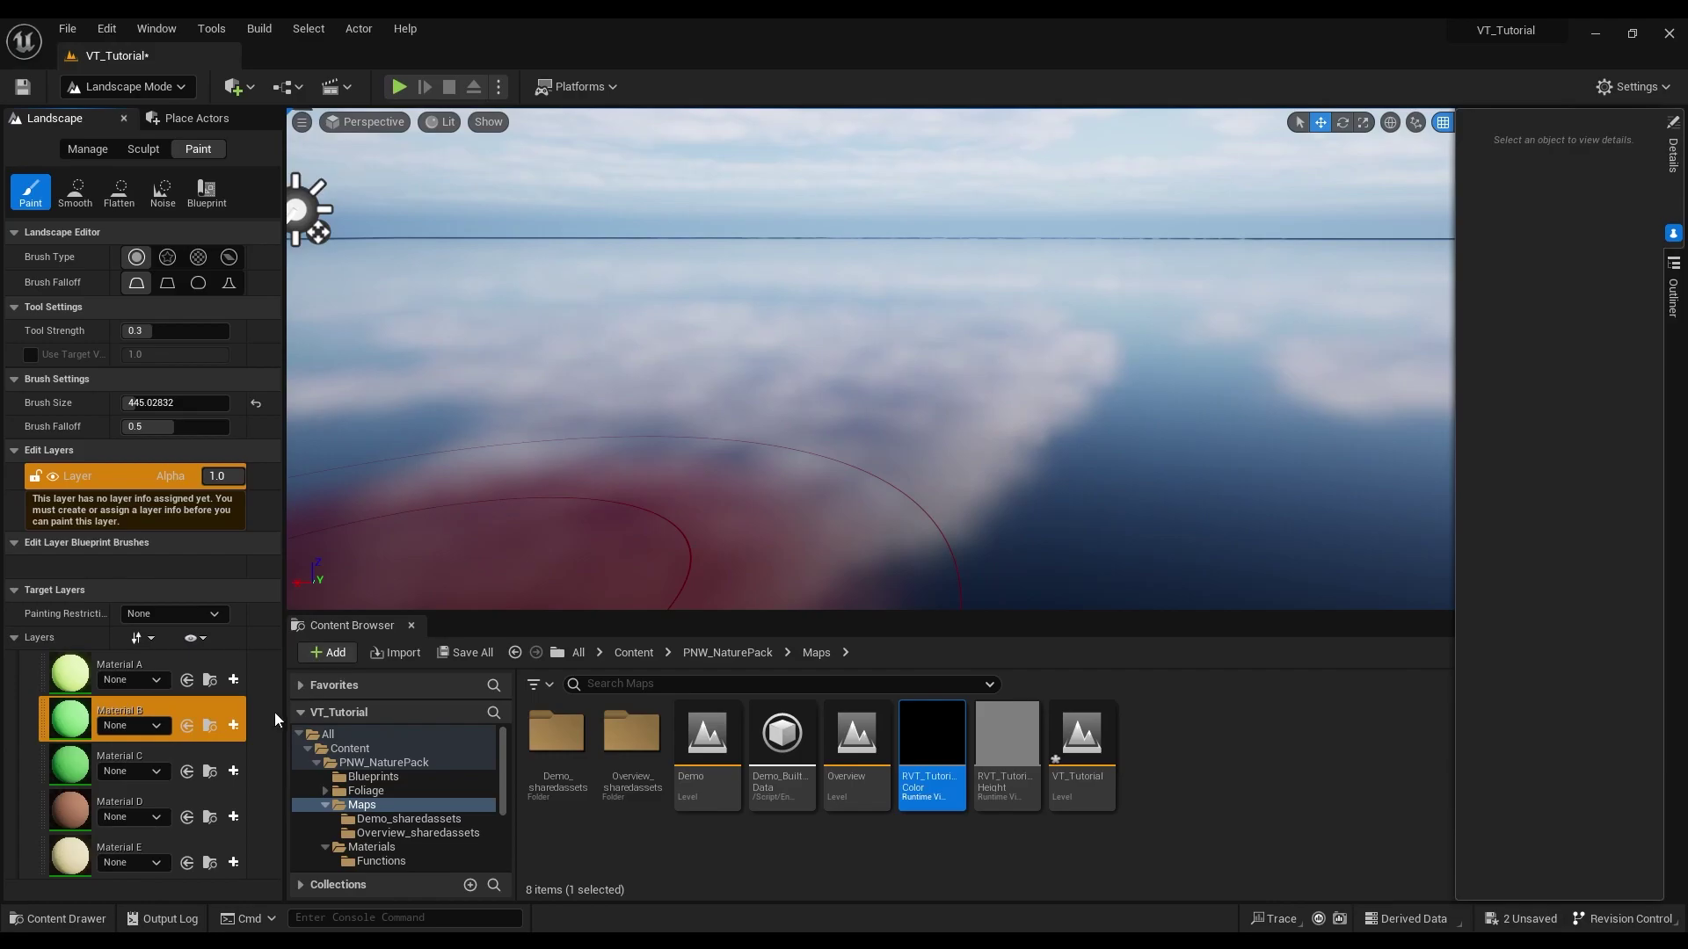
left_click(234, 728)
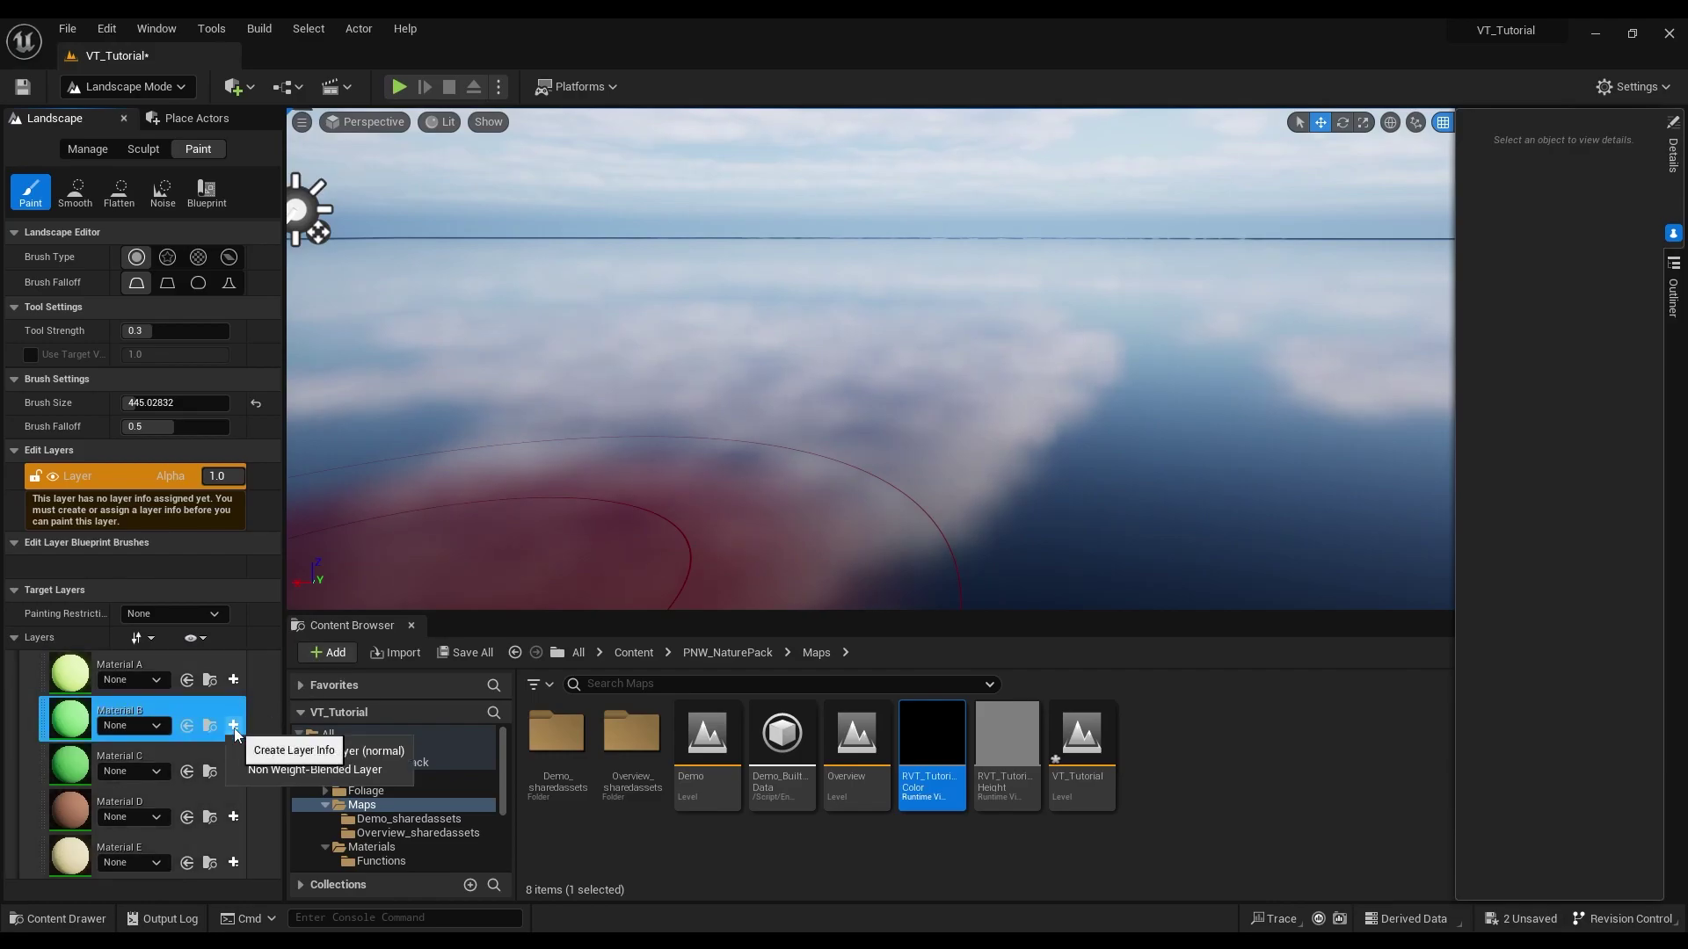
left_click(365, 751)
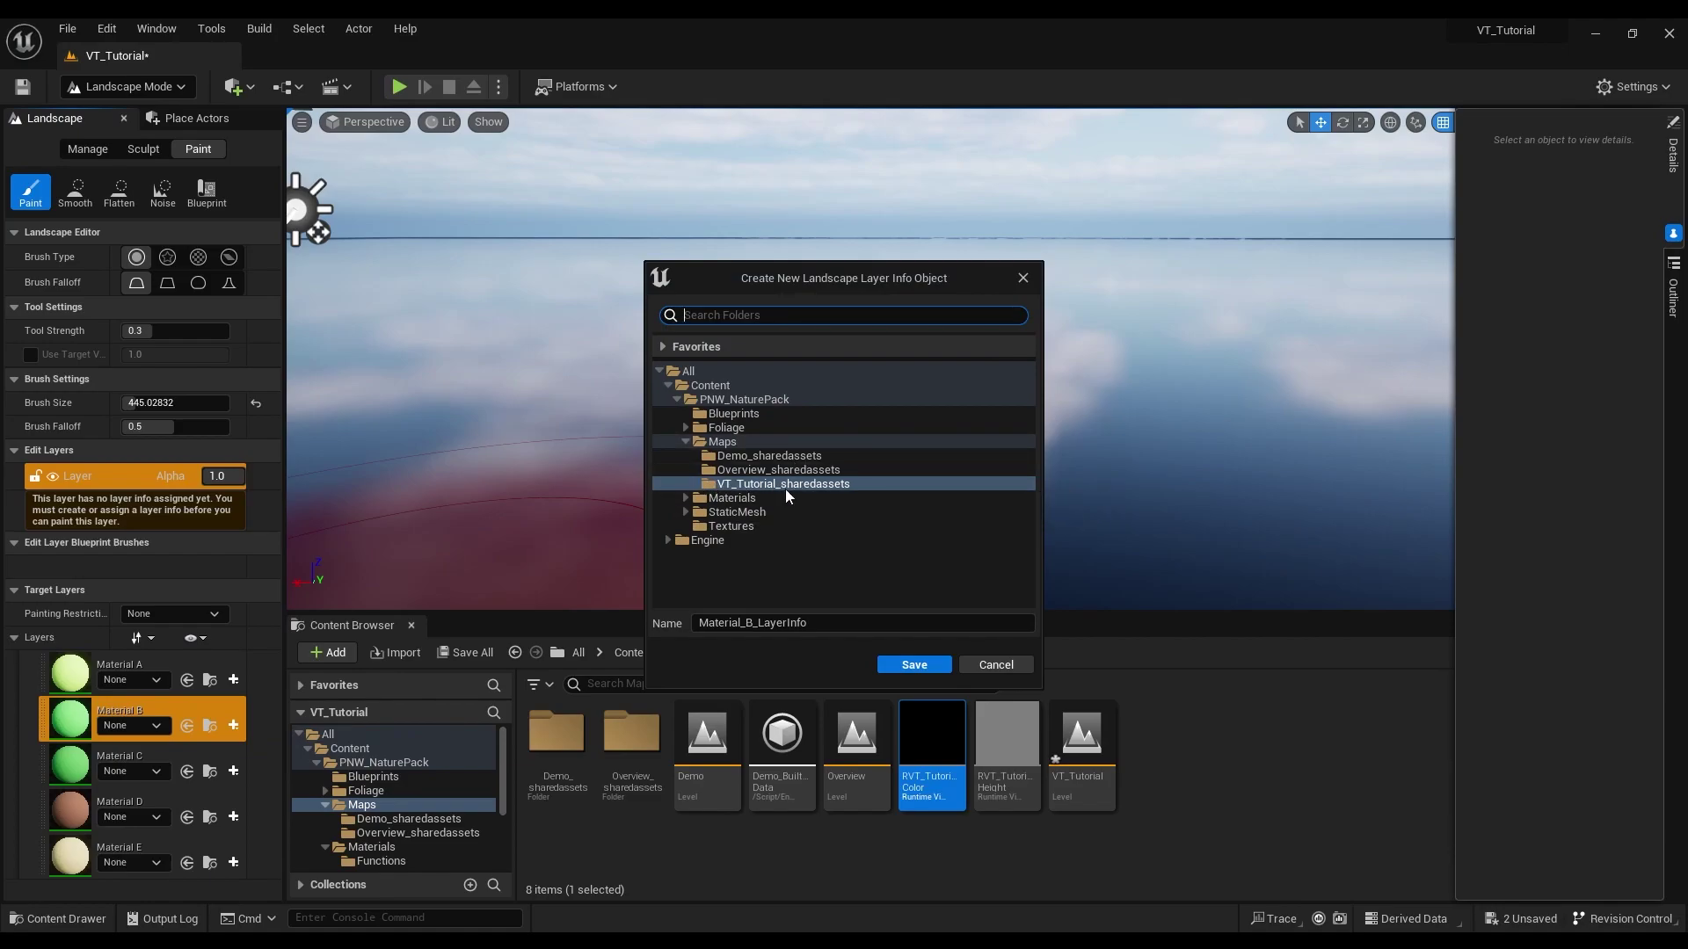
left_click(914, 666)
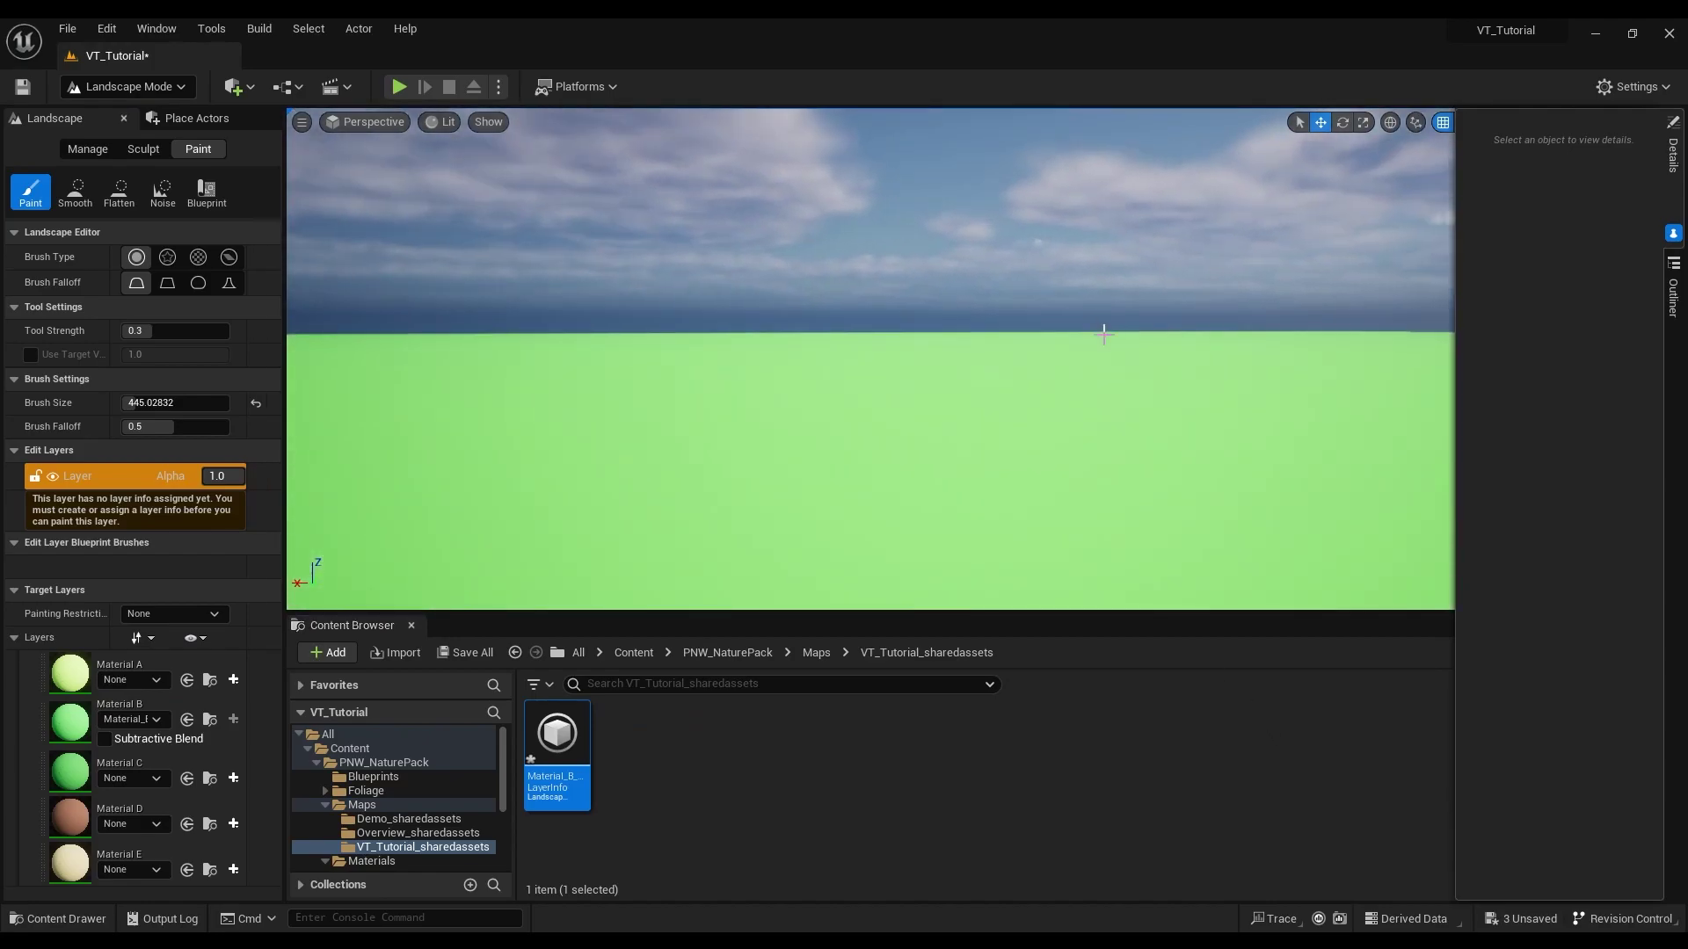
left_click_drag(761, 615, 760, 728)
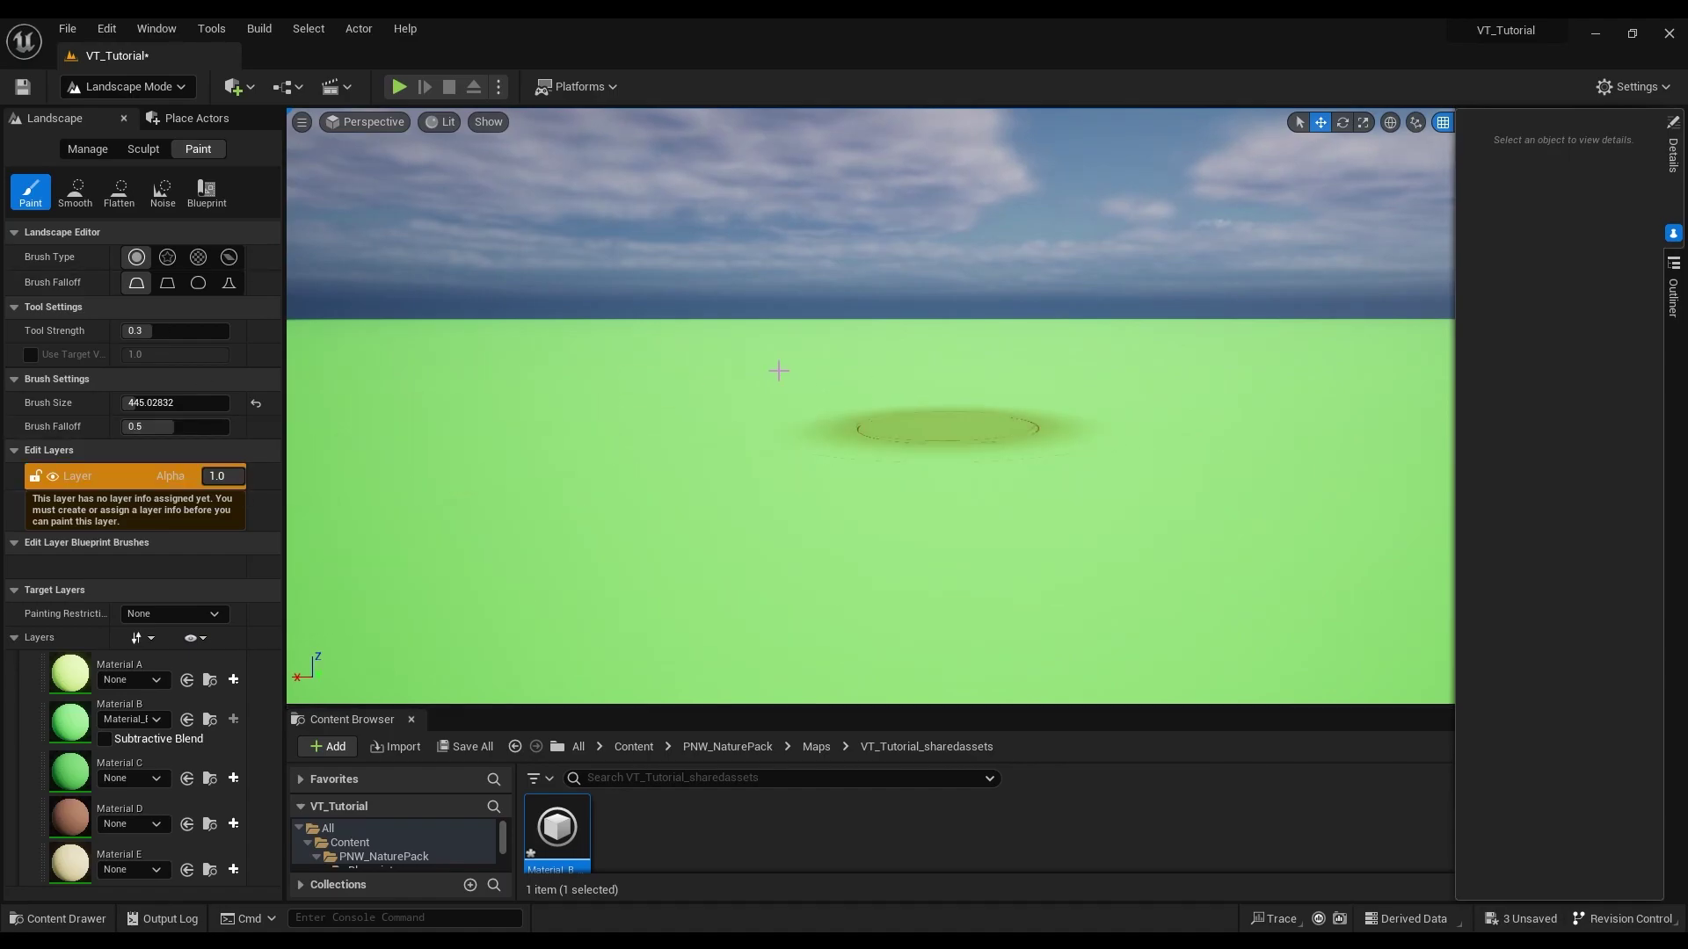
right_click_drag(1397, 526, 1450, 538)
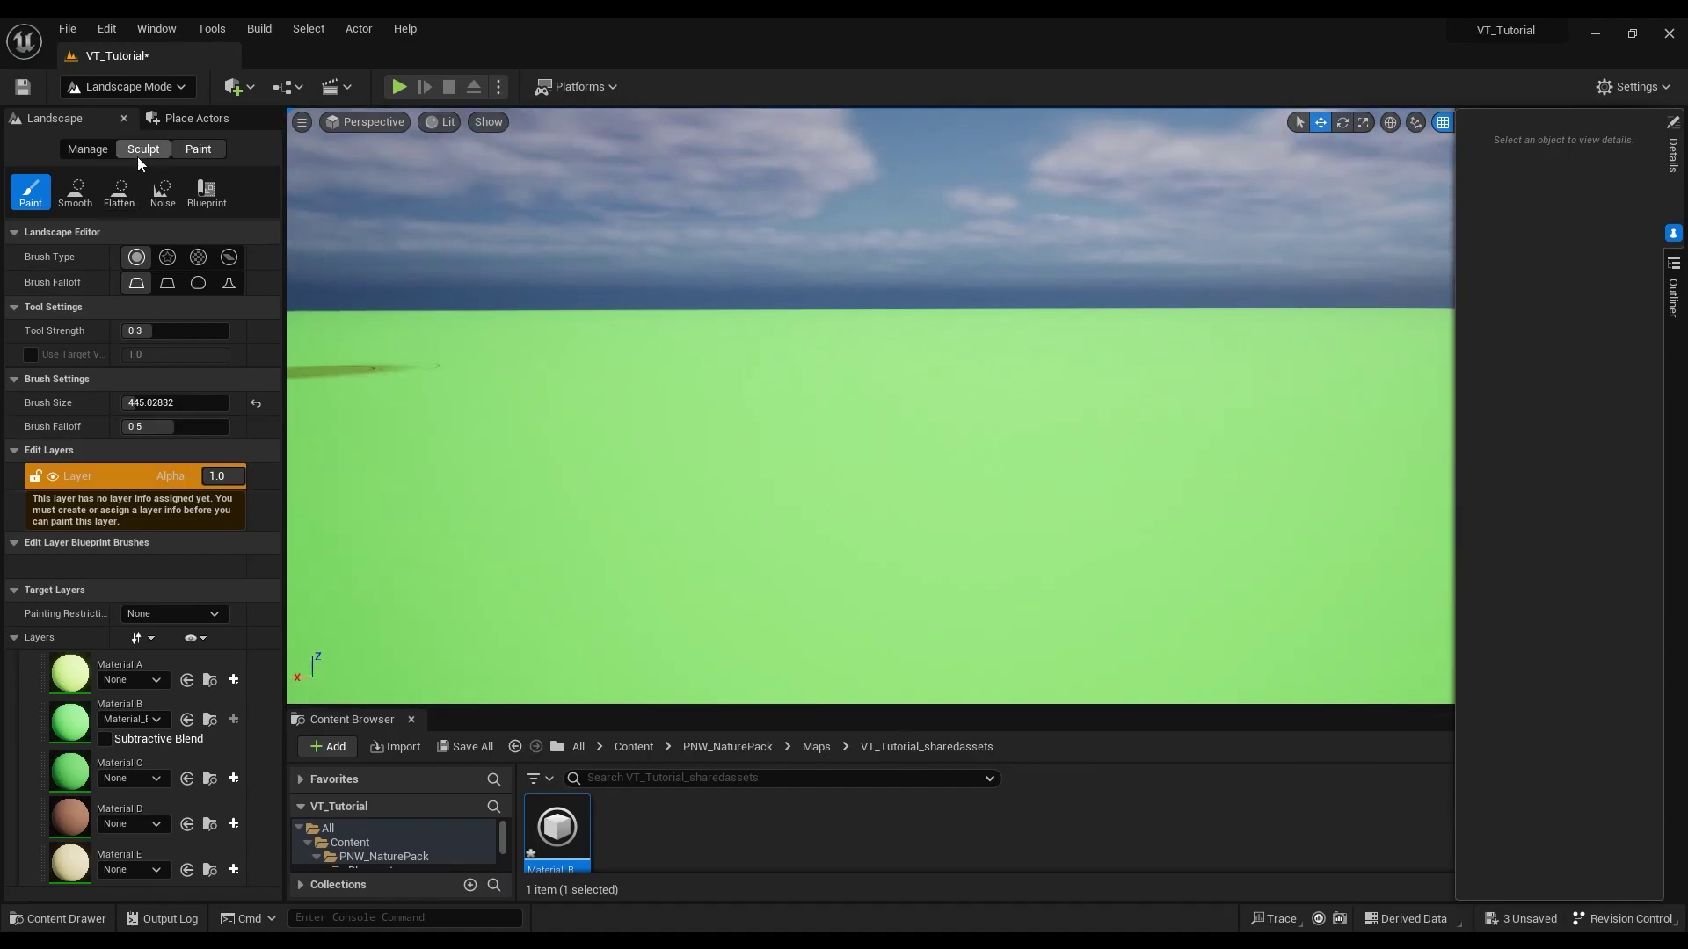
Step: Sculpt a broad raised area in the landscape with the Sculpt tool at a brush size of about 1260
left_click(141, 150)
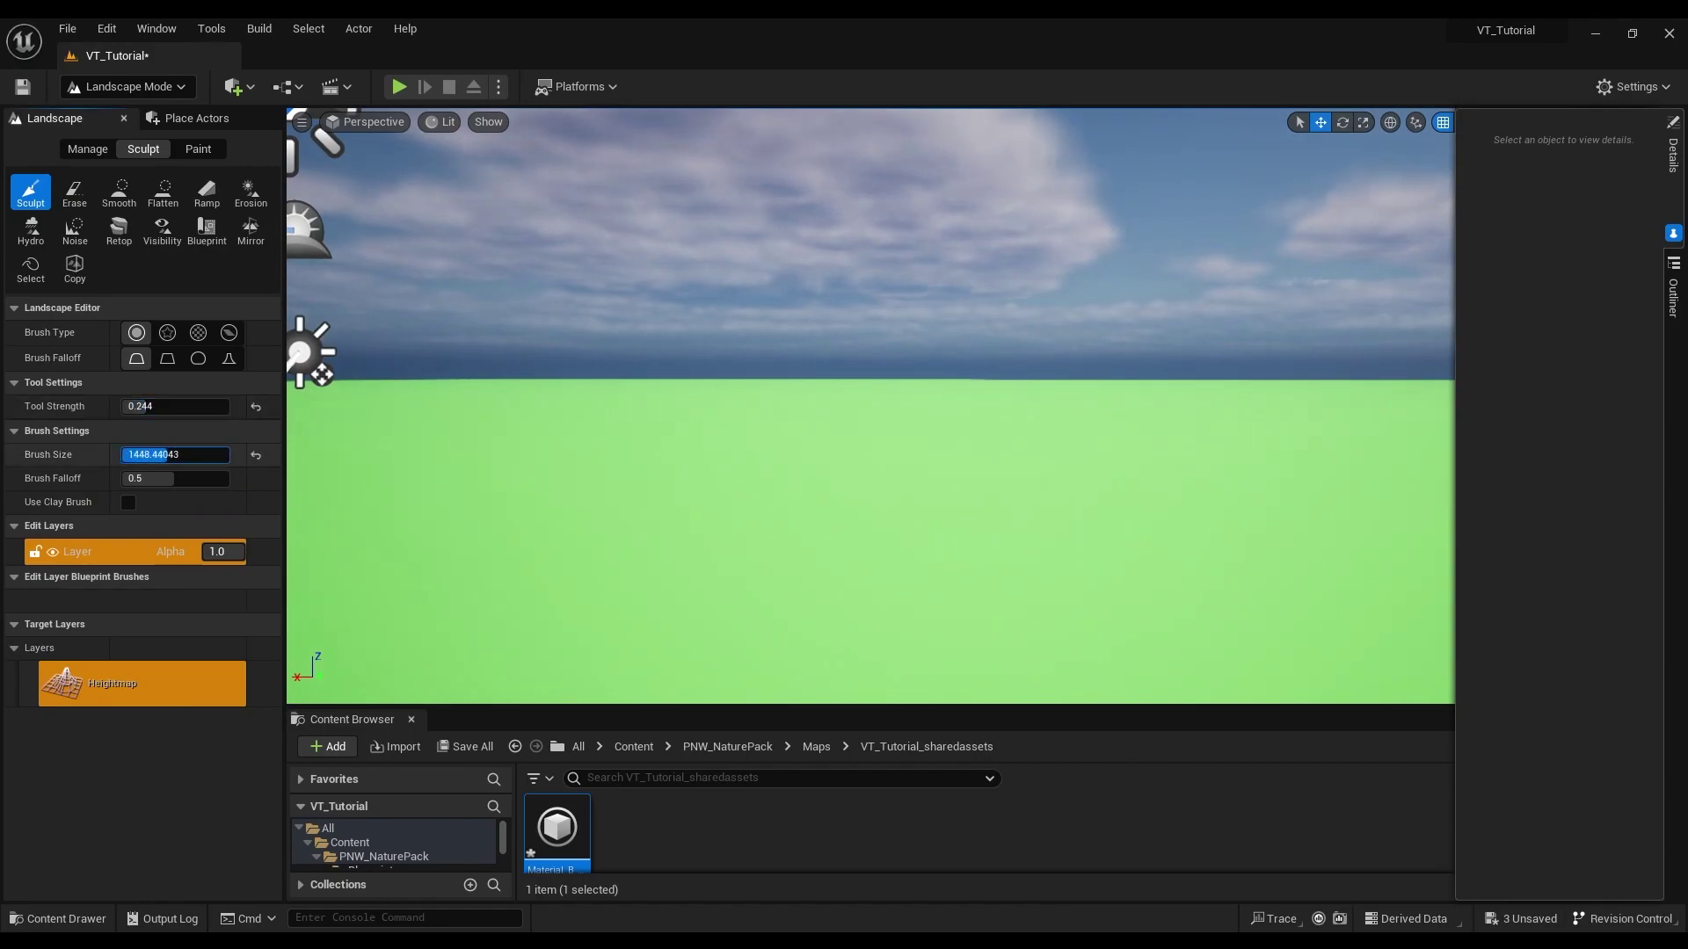
left_click_drag(174, 454, 162, 455)
left_click(874, 451)
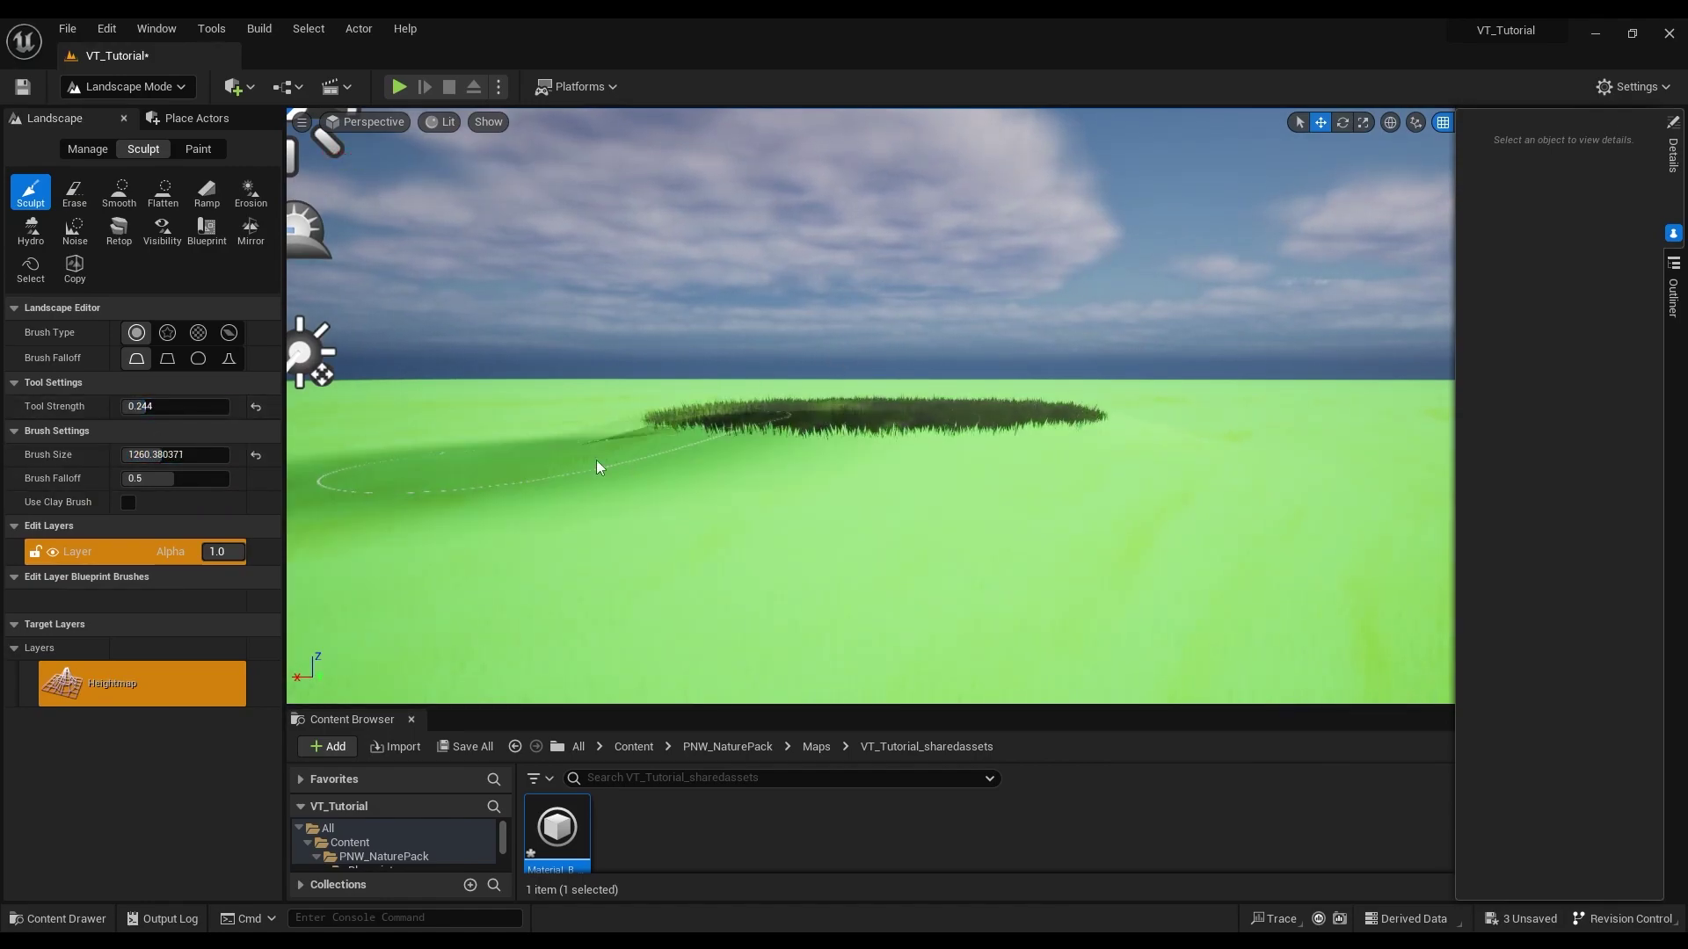
right_click_drag(938, 404, 1072, 503)
right_click_drag(949, 359, 862, 361)
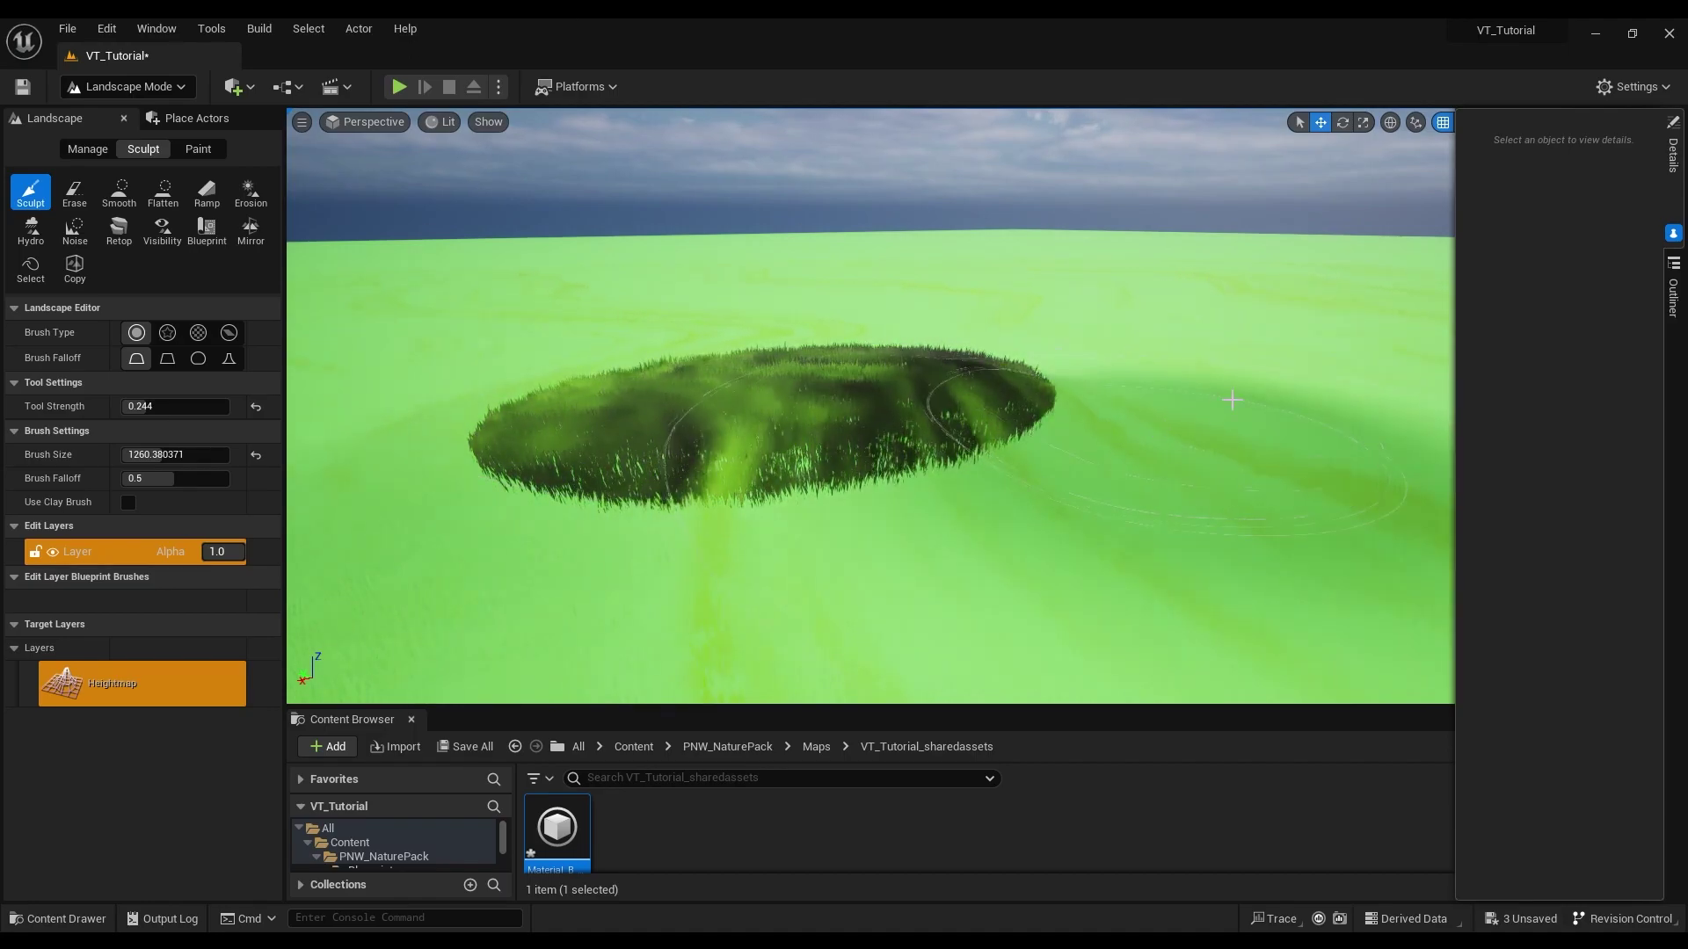
mouse_move(988, 309)
right_mouse_down()
mouse_move(1037, 303)
mouse_move(1002, 352)
mouse_move(1055, 362)
right_mouse_up()
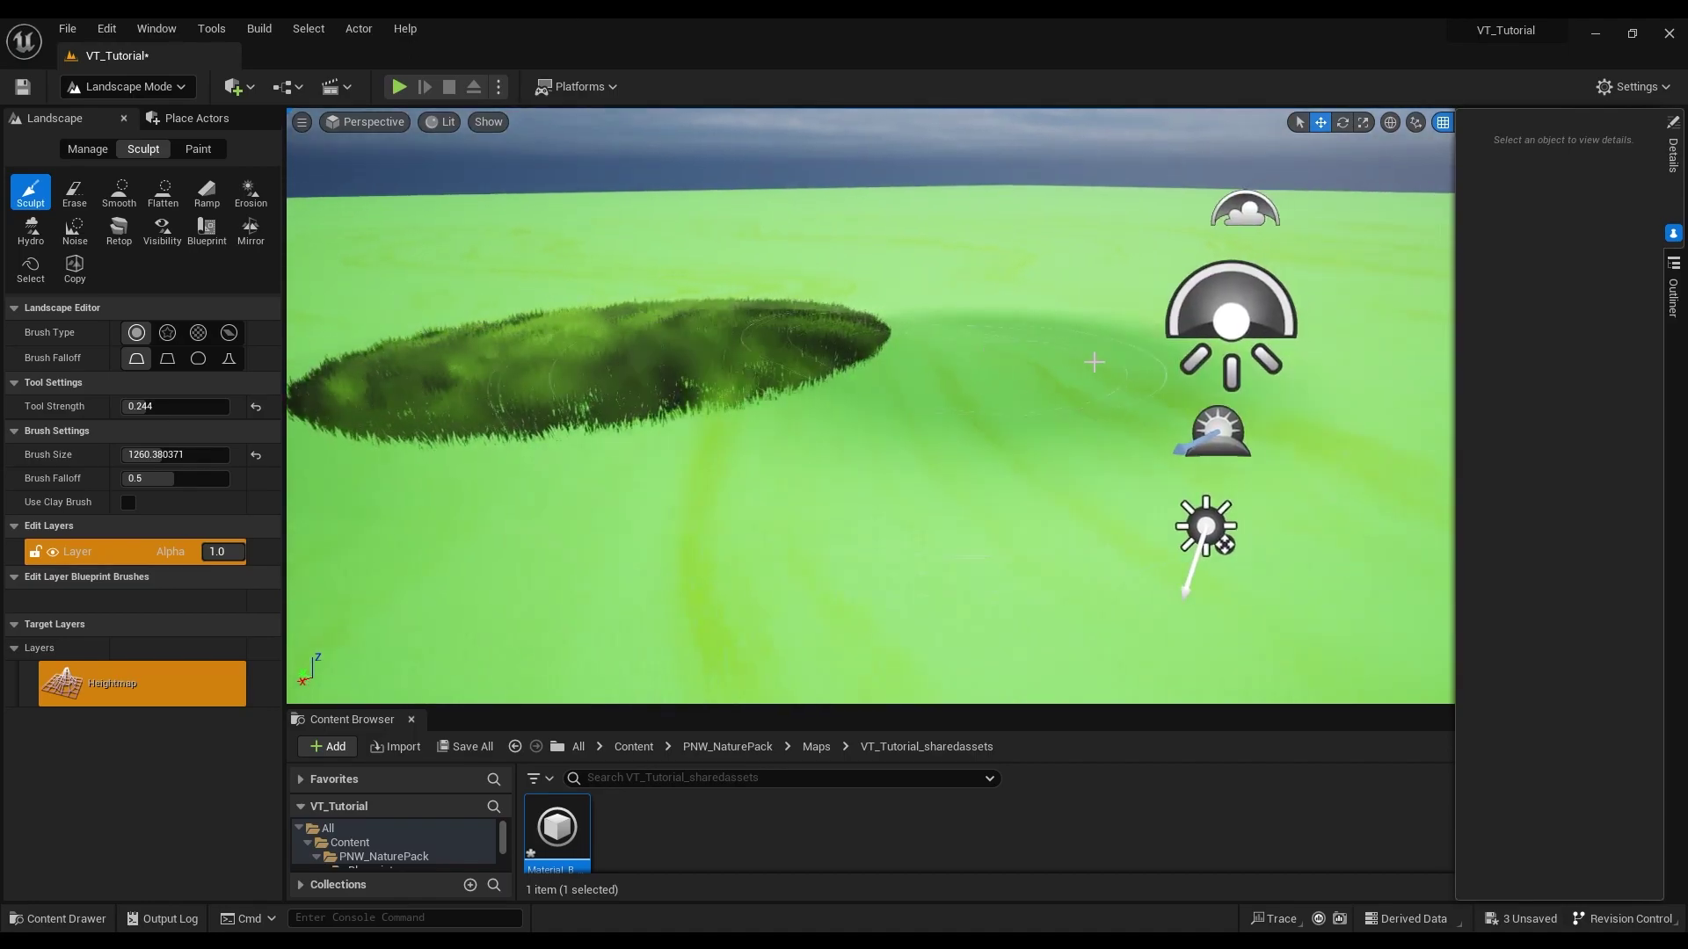
mouse_move(1160, 323)
right_mouse_down()
mouse_move(1213, 327)
mouse_move(809, 319)
right_mouse_up()
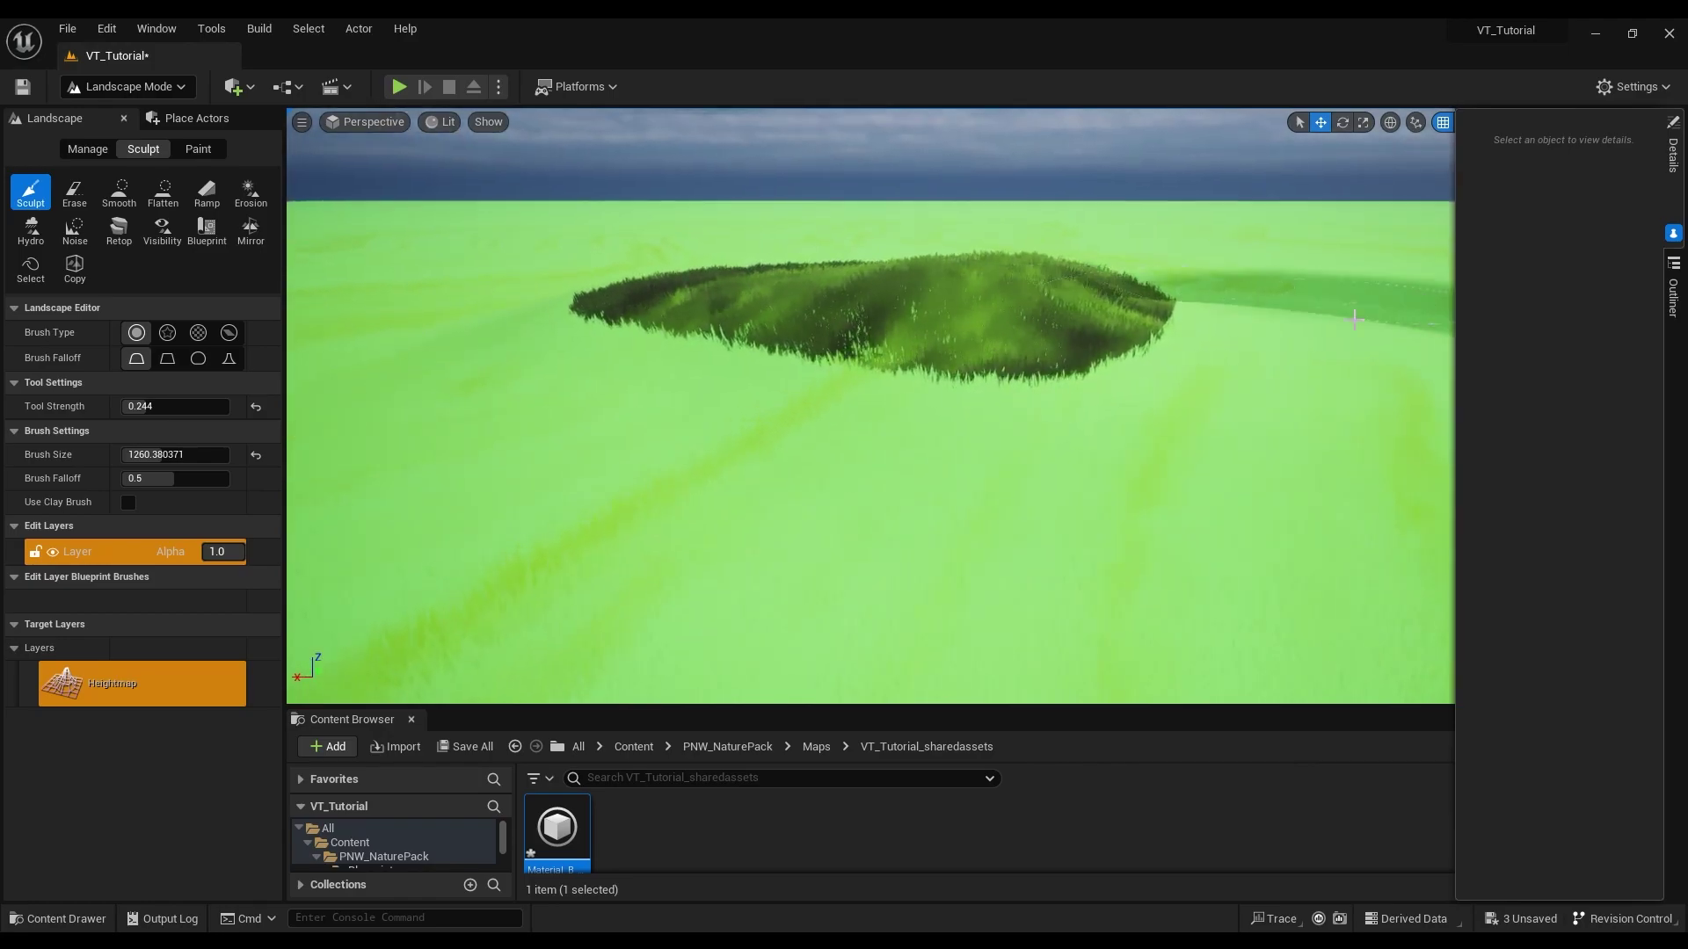
right_click_drag(985, 291, 953, 293)
Step: Switch the editor to Selection mode and bring up the details of the first Runtime Virtual Texture Volume
left_click(127, 86)
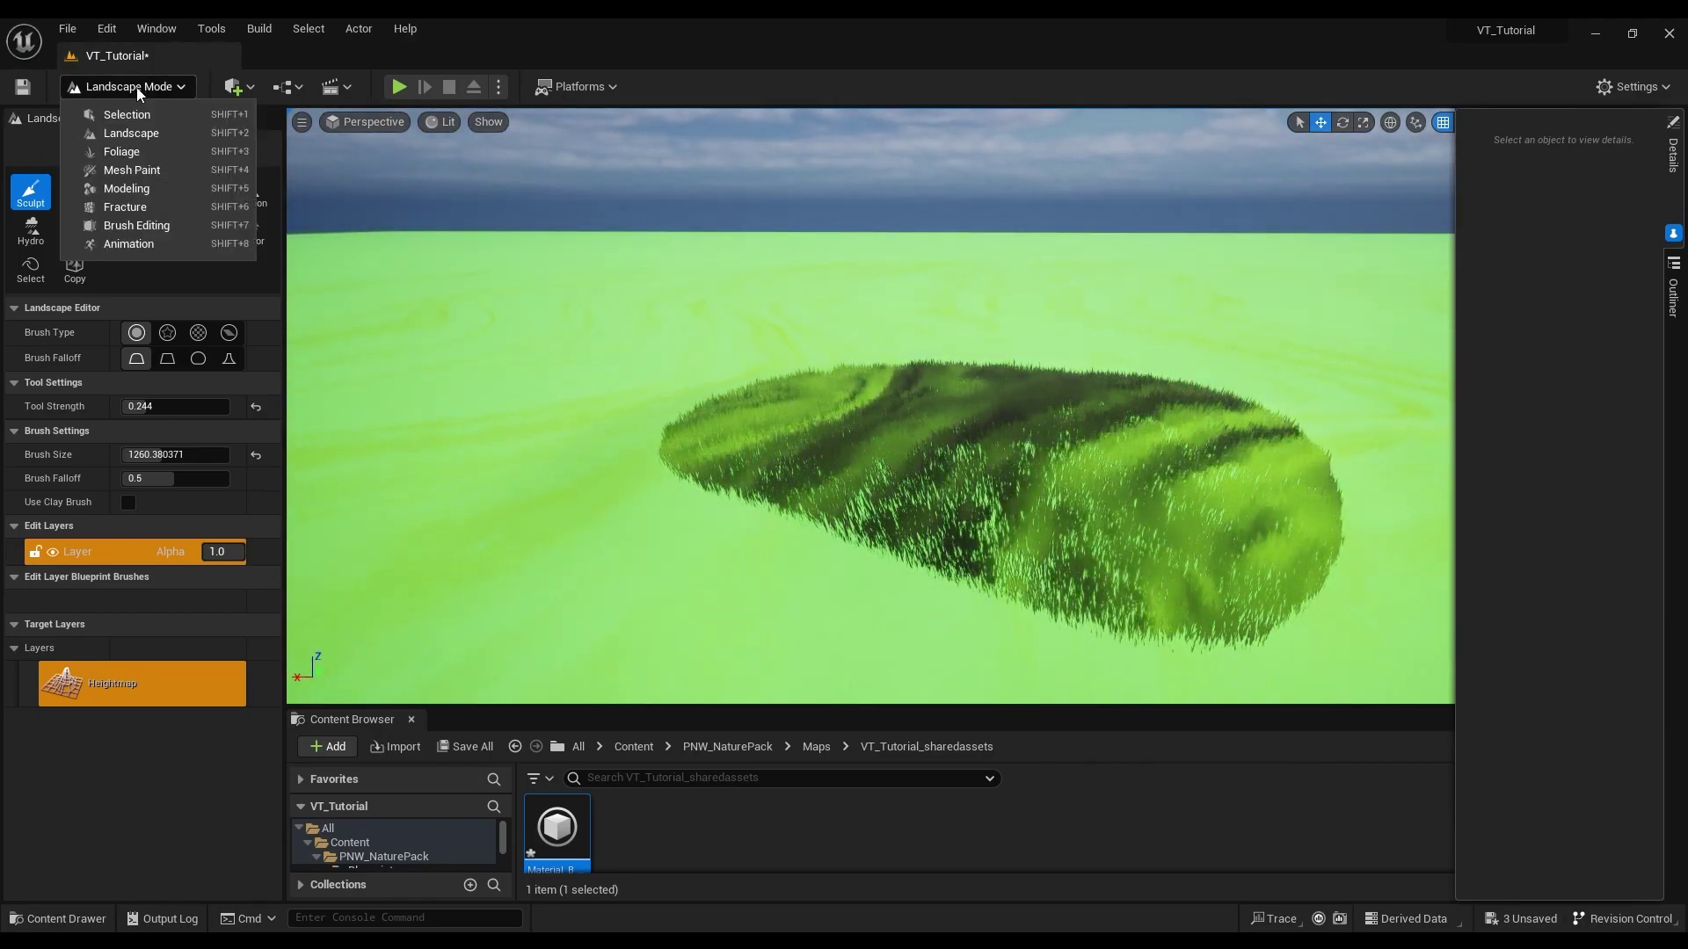
left_click(123, 113)
right_click_drag(1197, 360, 1197, 342)
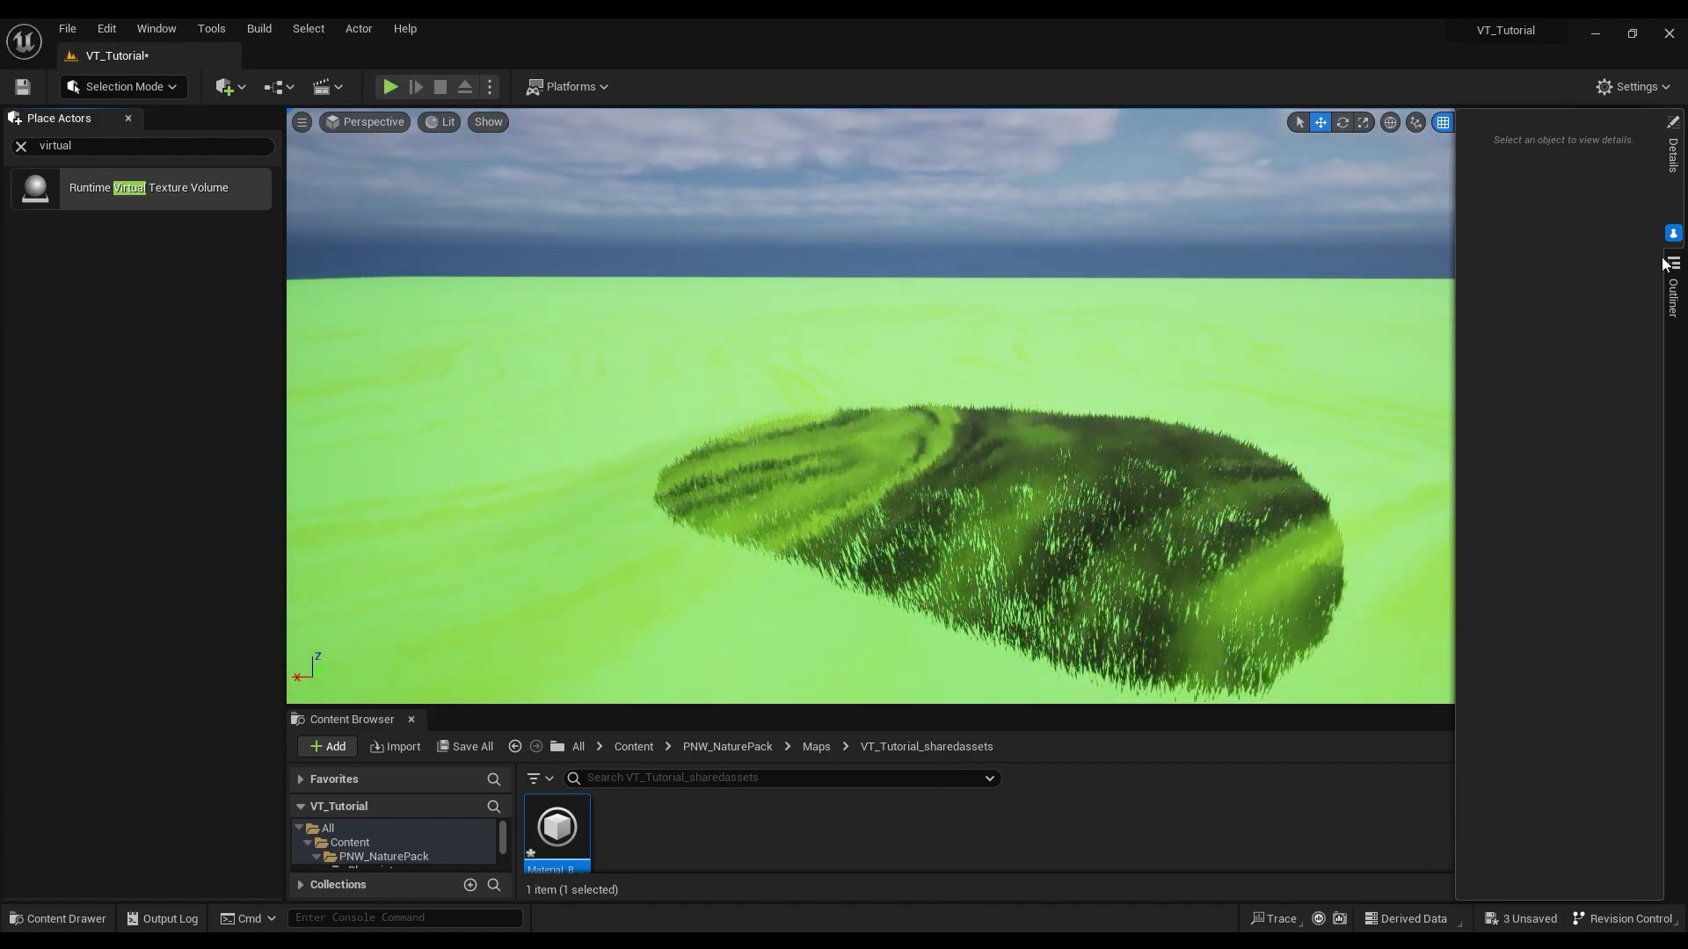
left_click(1673, 290)
left_click(1266, 332)
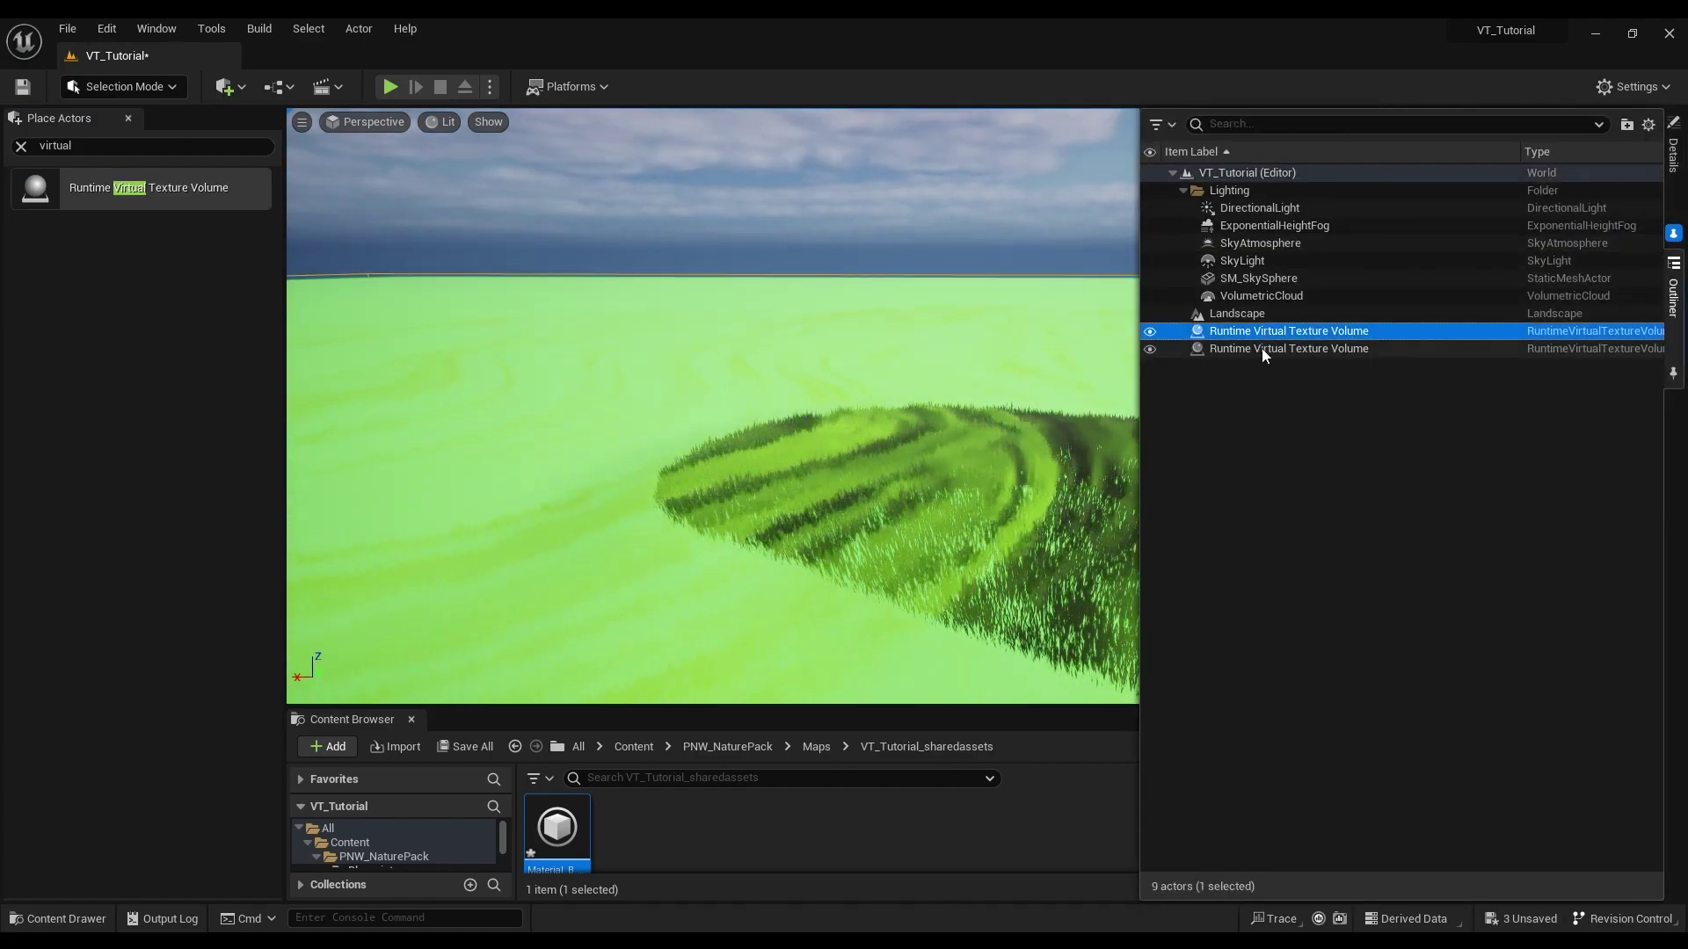
left_click(1672, 155)
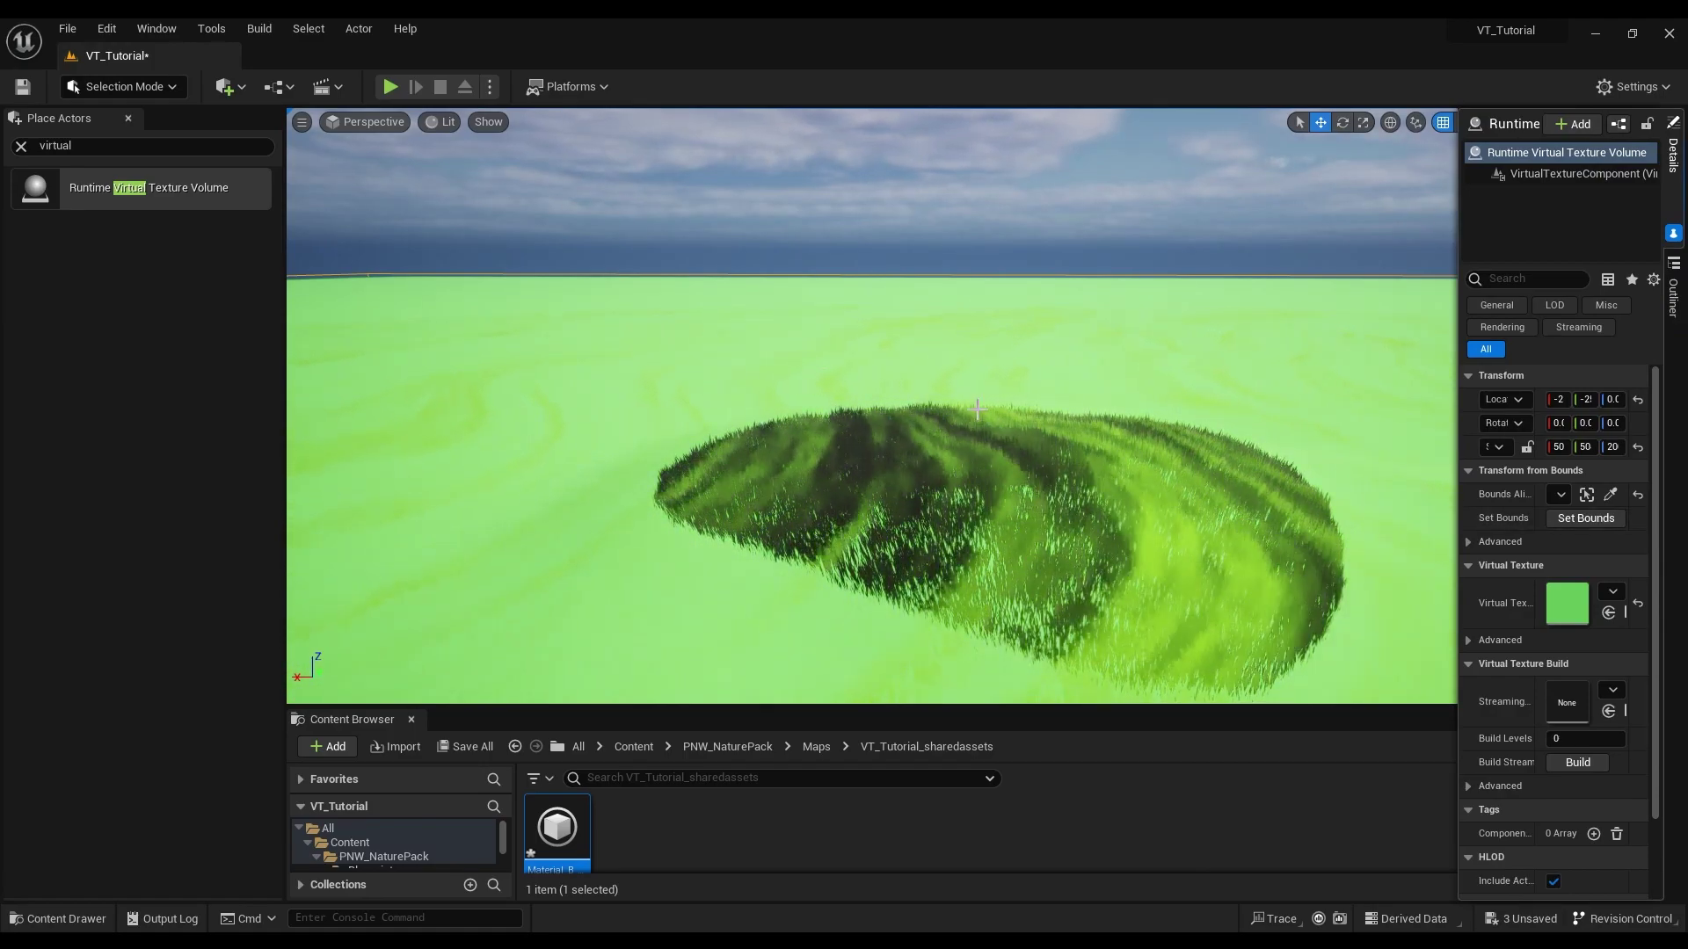
Step: Compare the sculpted terrain's height with the volume's bounds in the Left orthographic view, and return to Perspective
left_click(373, 125)
left_click(388, 228)
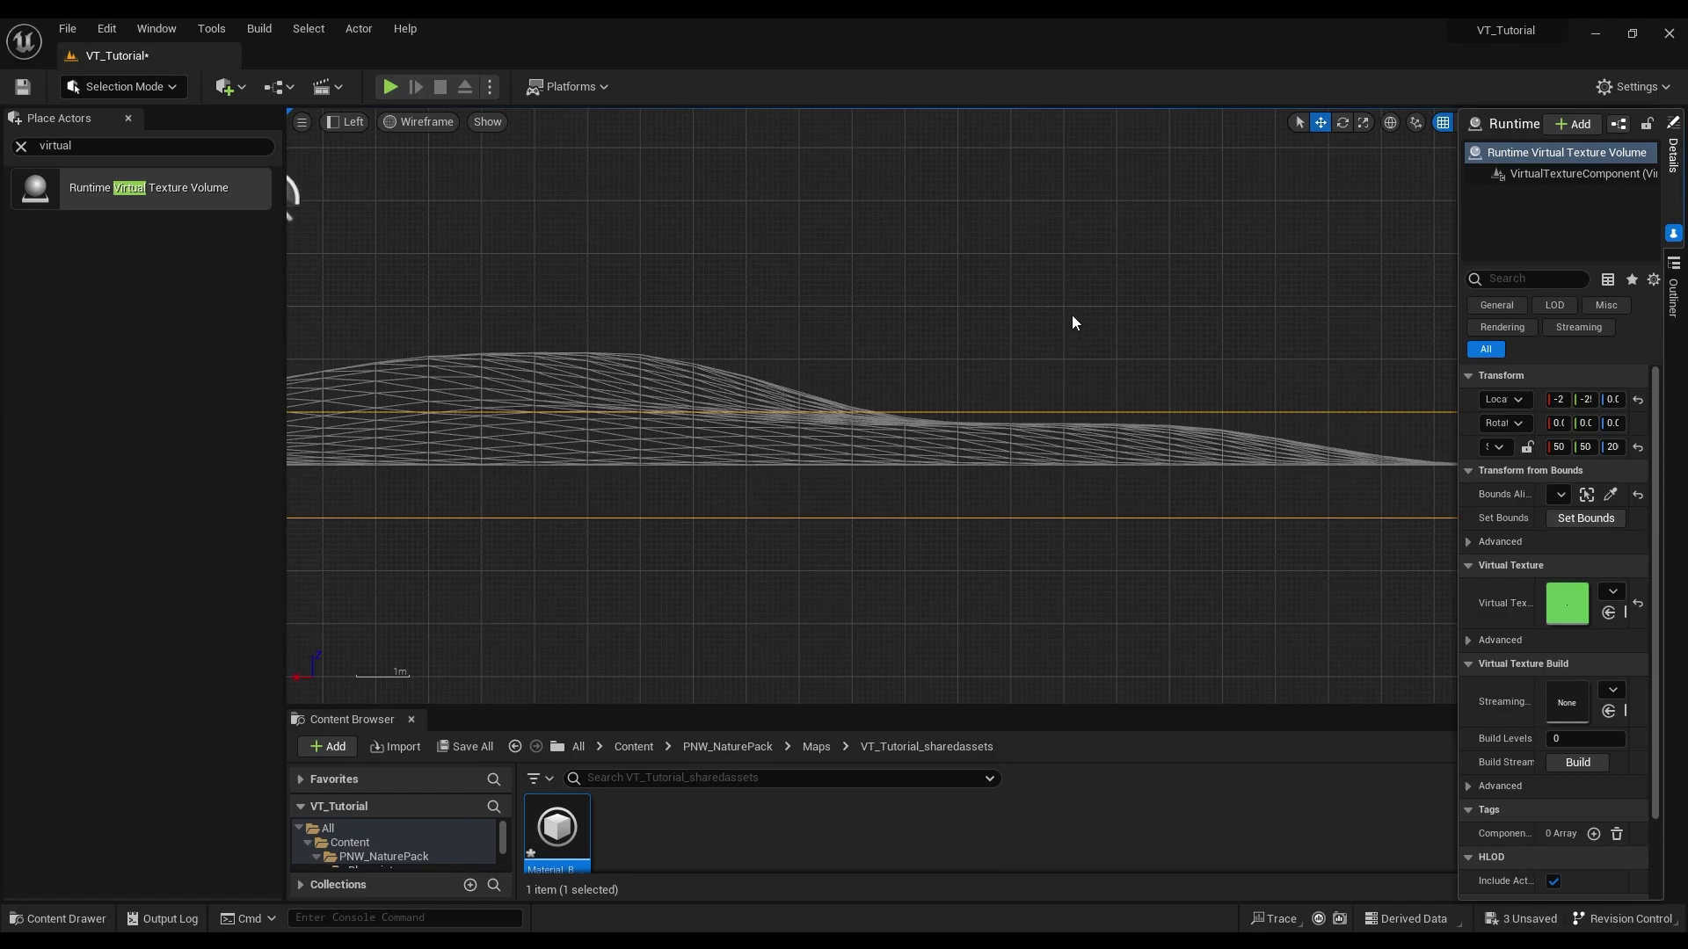
right_click_drag(1068, 410, 575, 439)
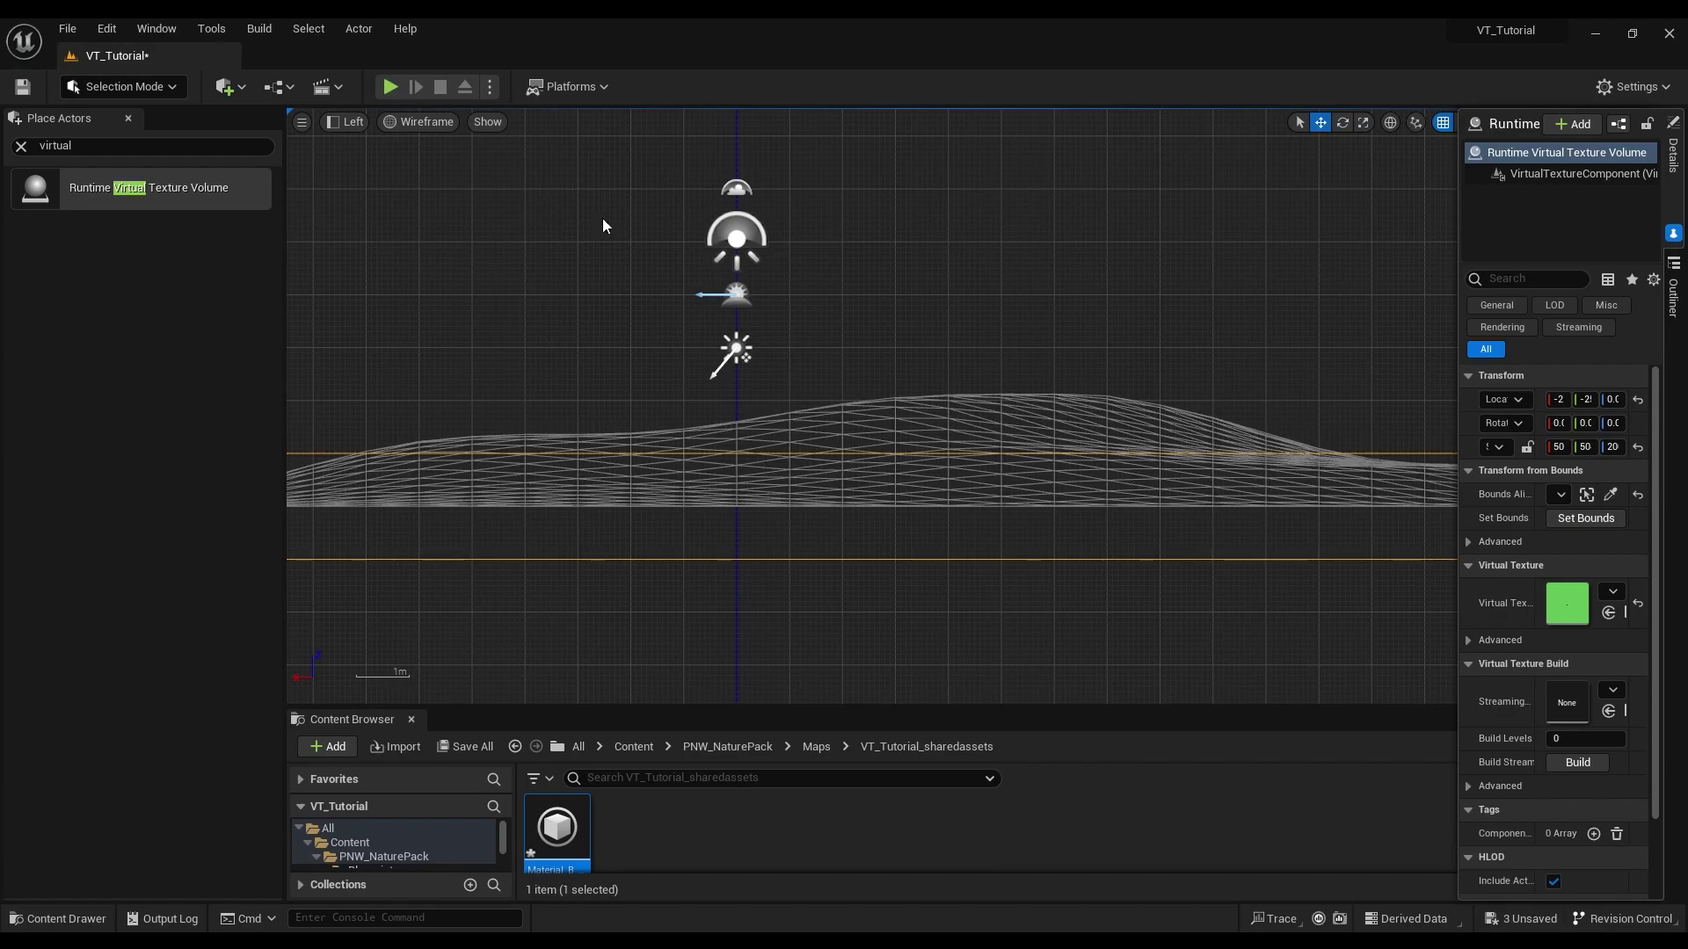
left_click(418, 122)
left_click(350, 121)
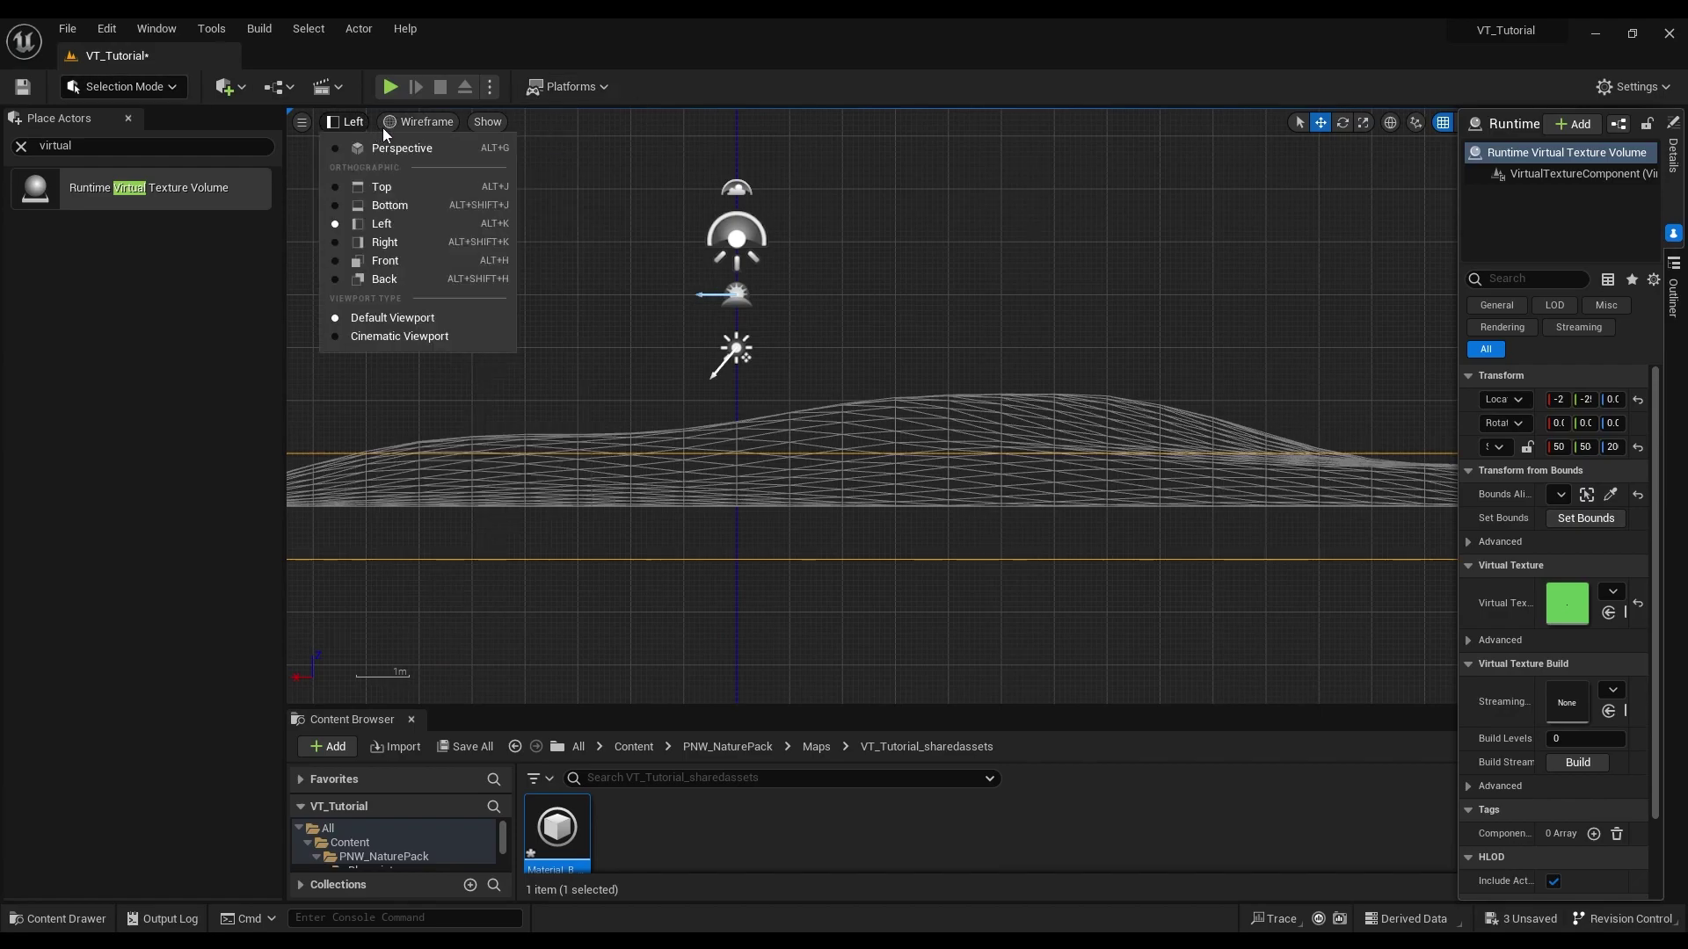
left_click(439, 148)
right_click_drag(1208, 429, 1274, 154)
Step: Set the bounds of both Runtime Virtual Texture Volumes again so they match the sculpted Landscape
left_click(1673, 290)
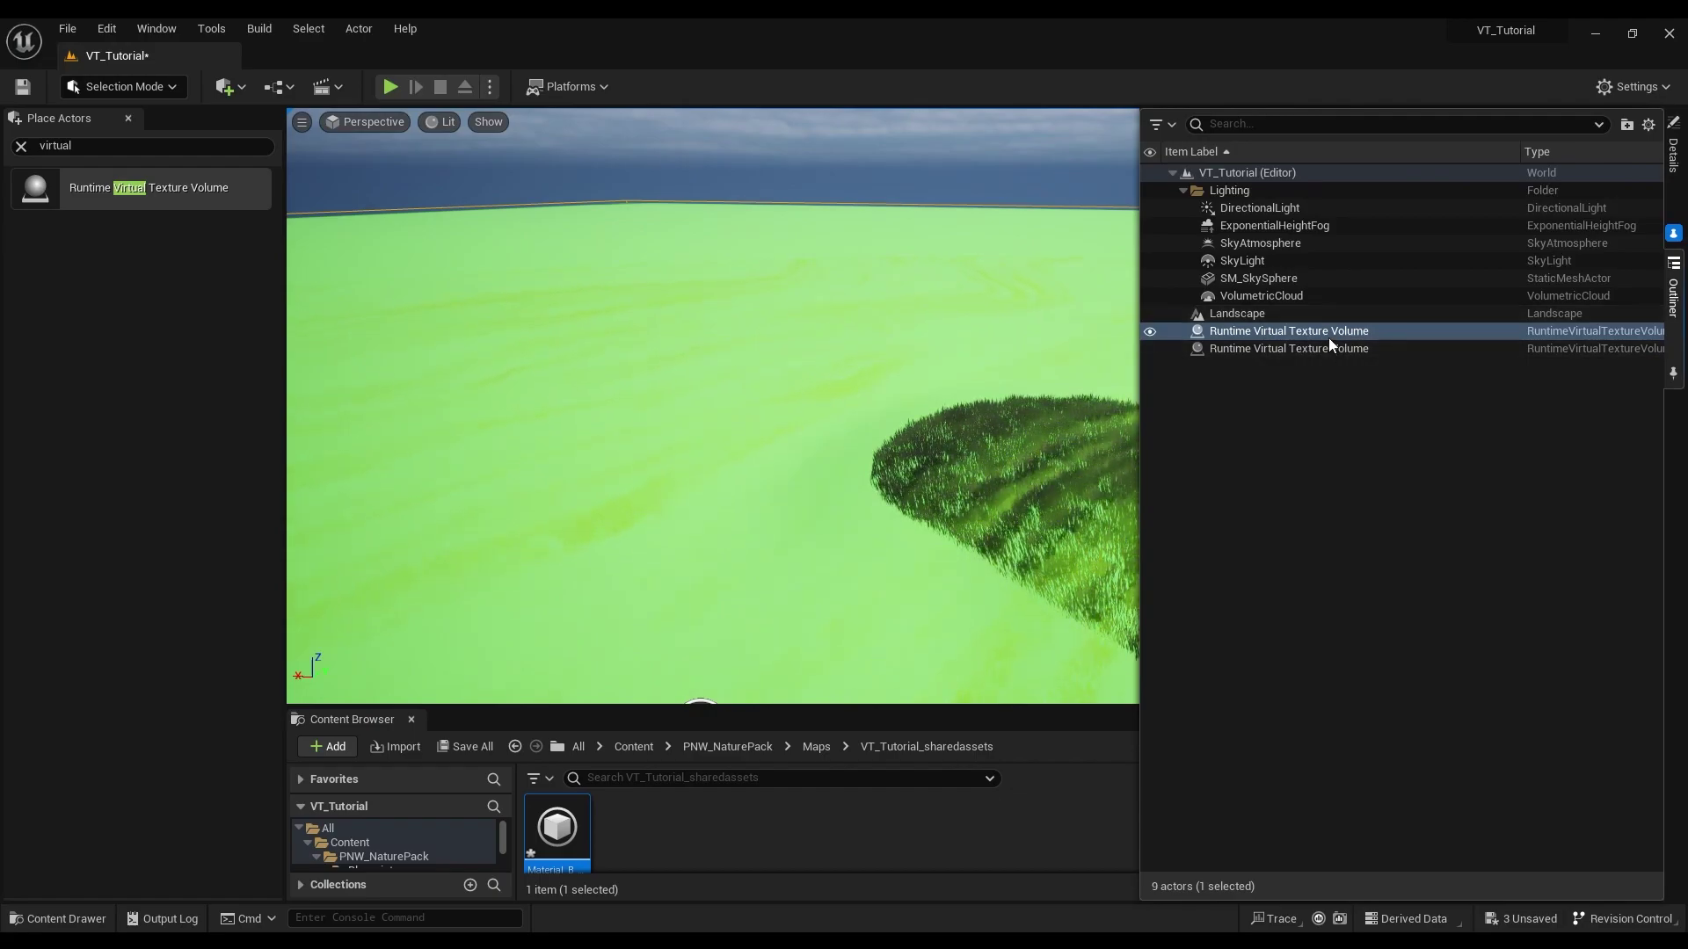
left_click(1253, 335)
left_click(1674, 158)
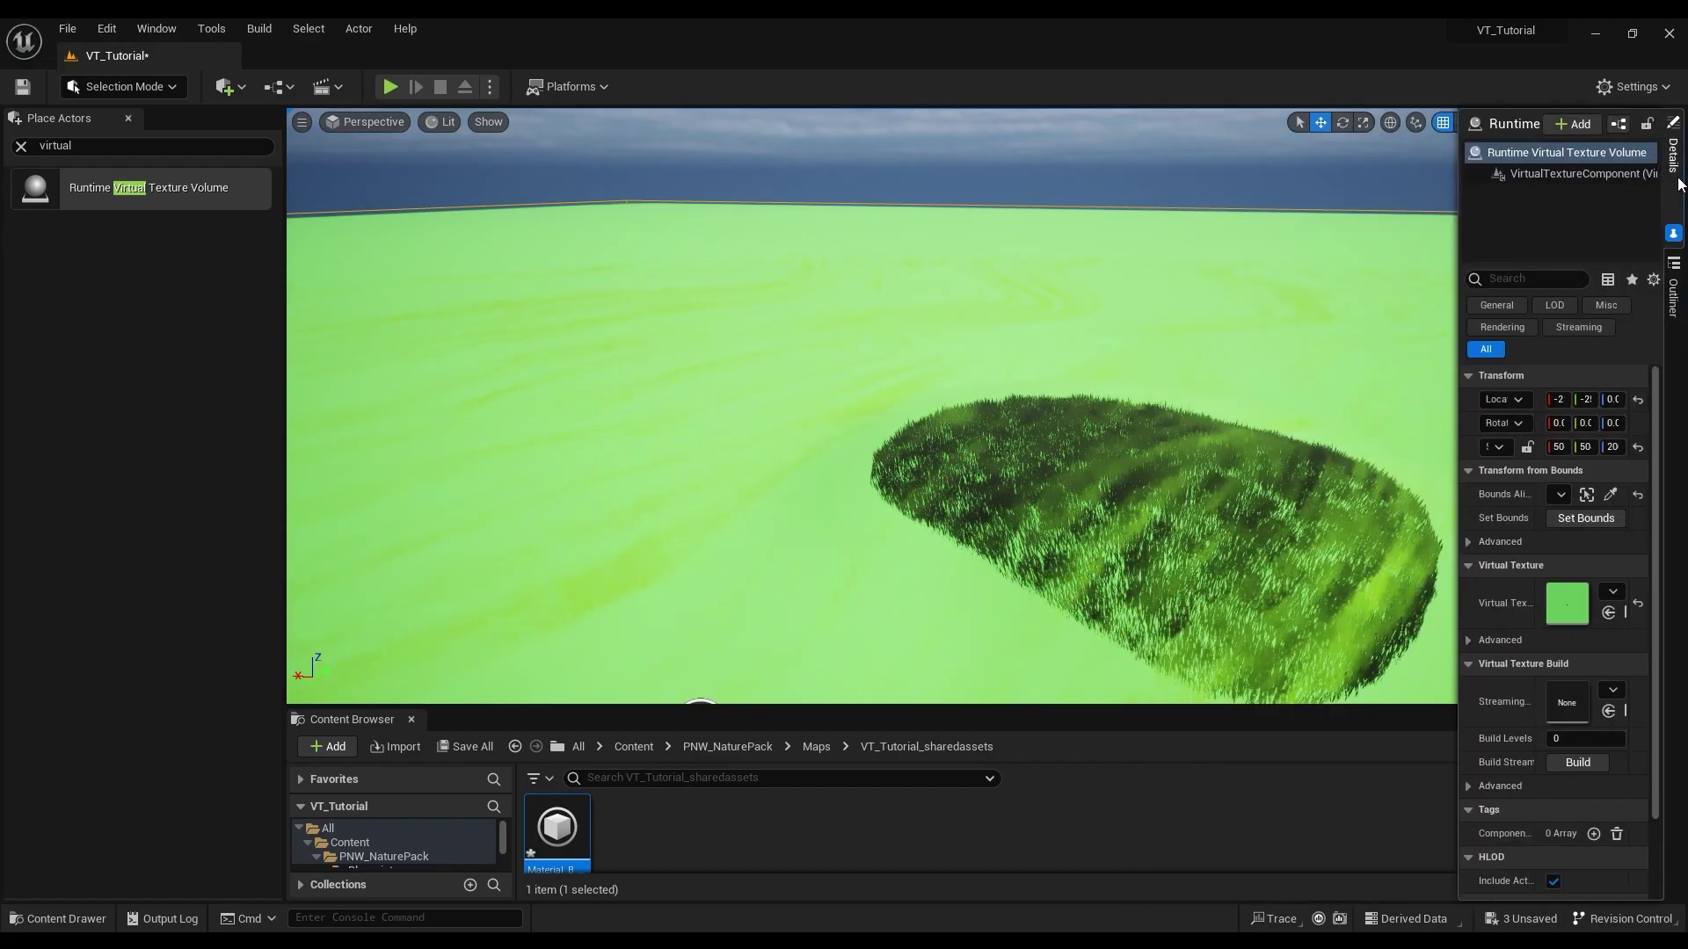
left_click(1593, 519)
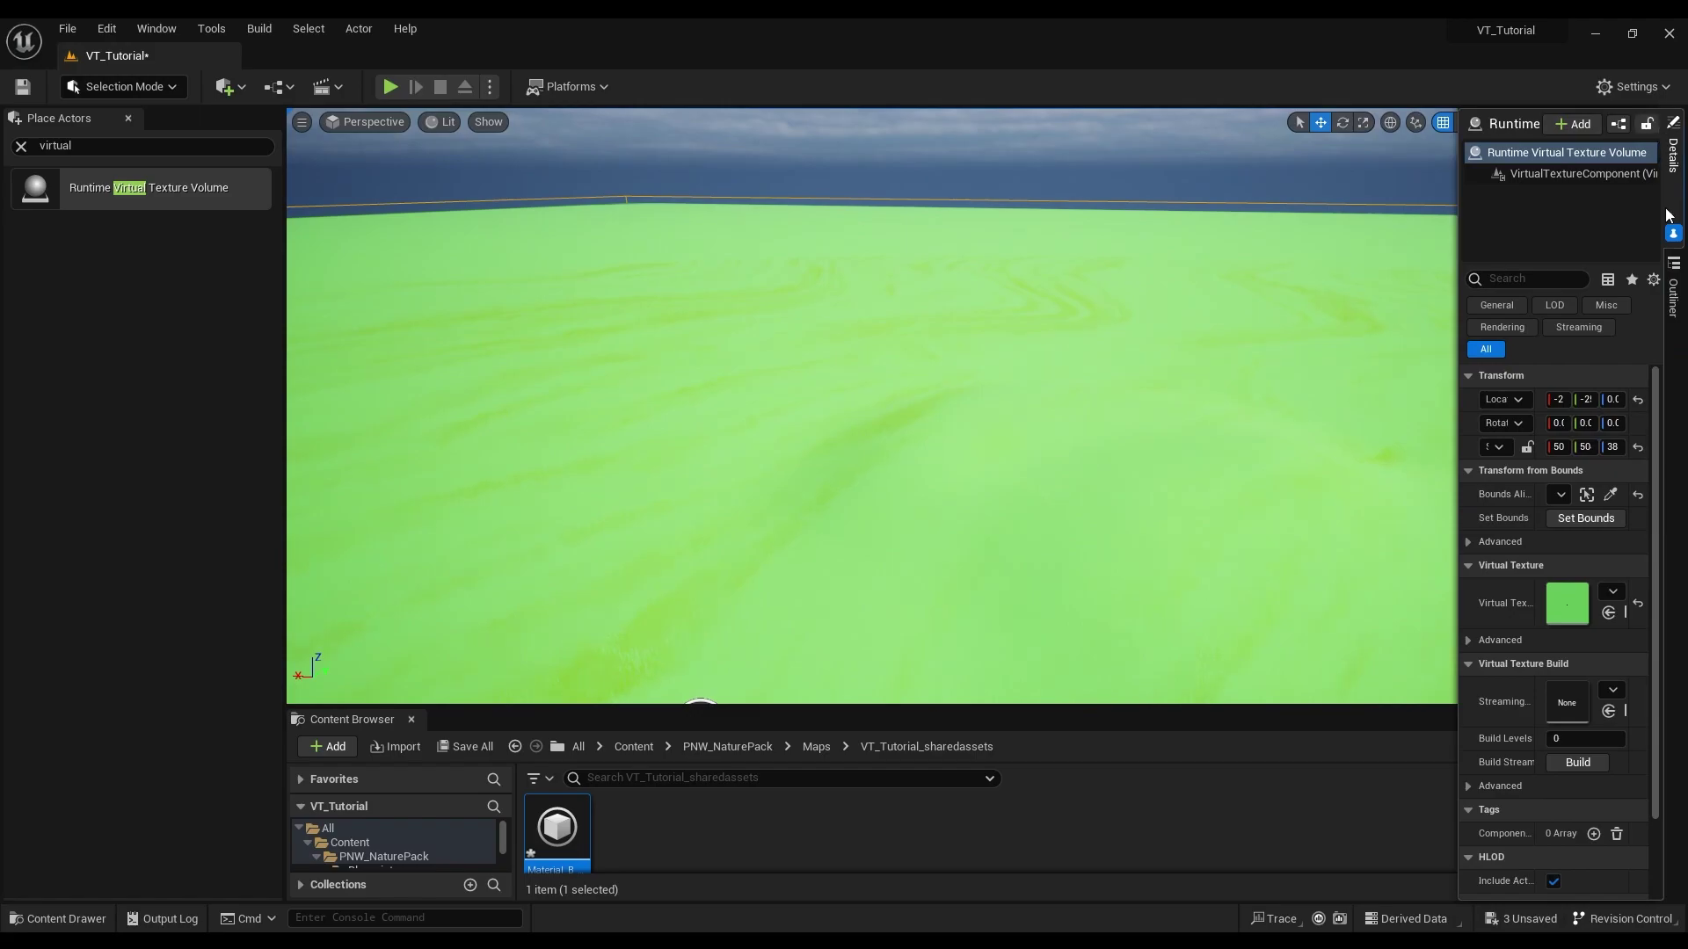
left_click(1675, 290)
left_click(1327, 348)
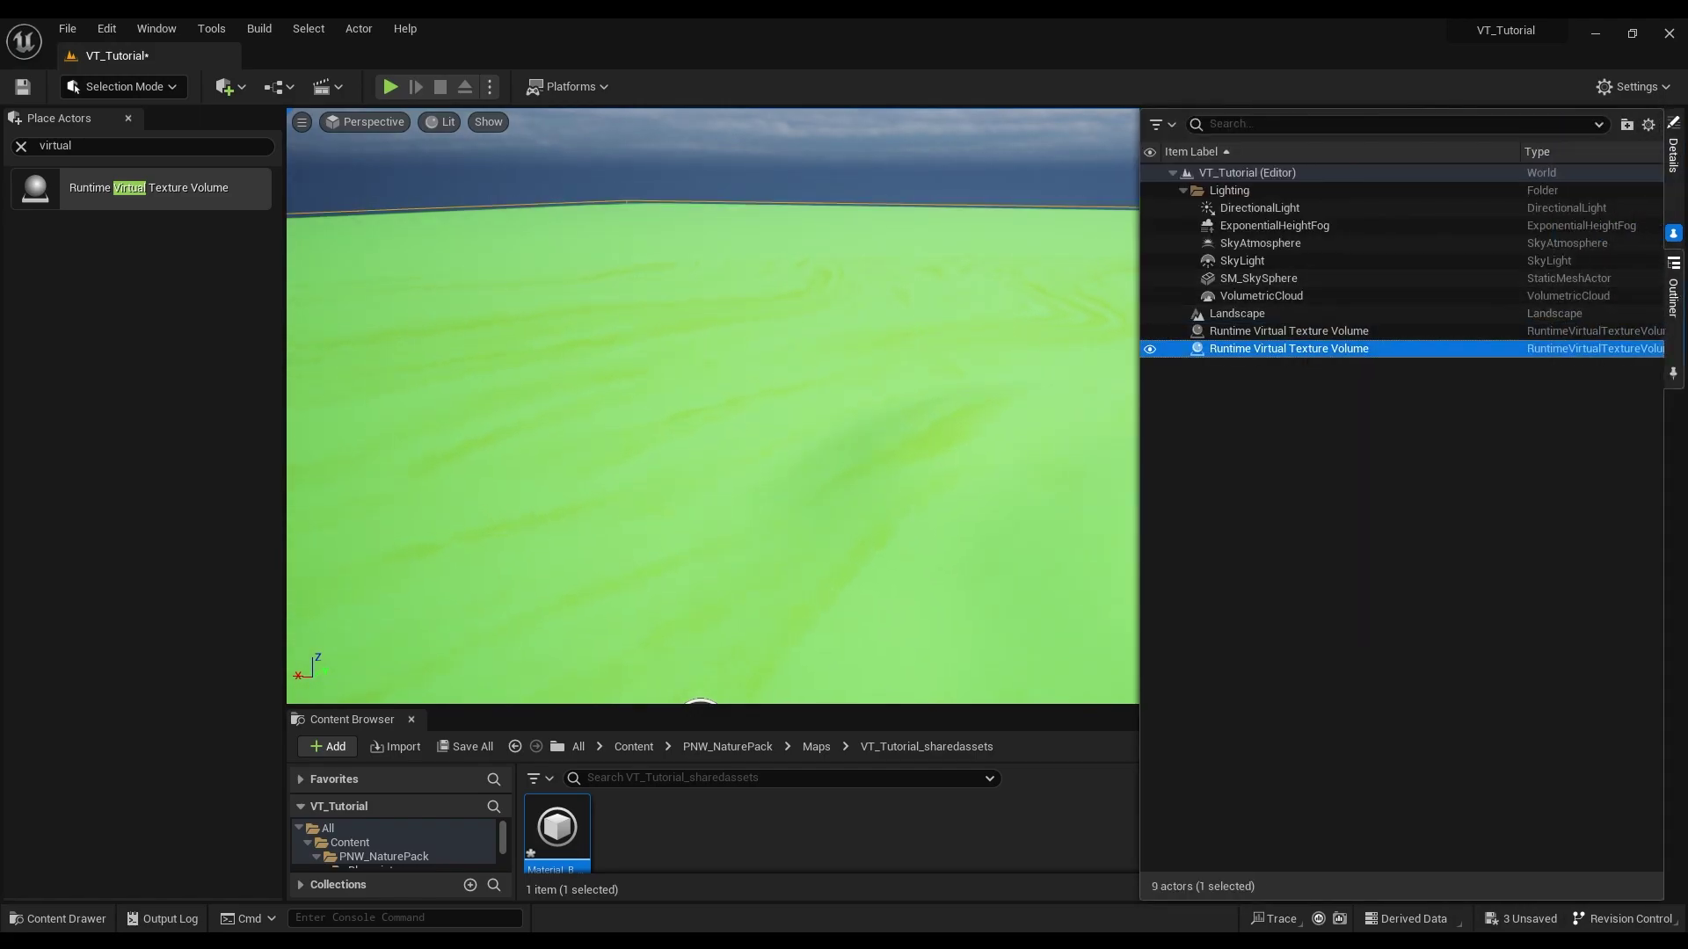
left_click(1674, 158)
left_click(1586, 520)
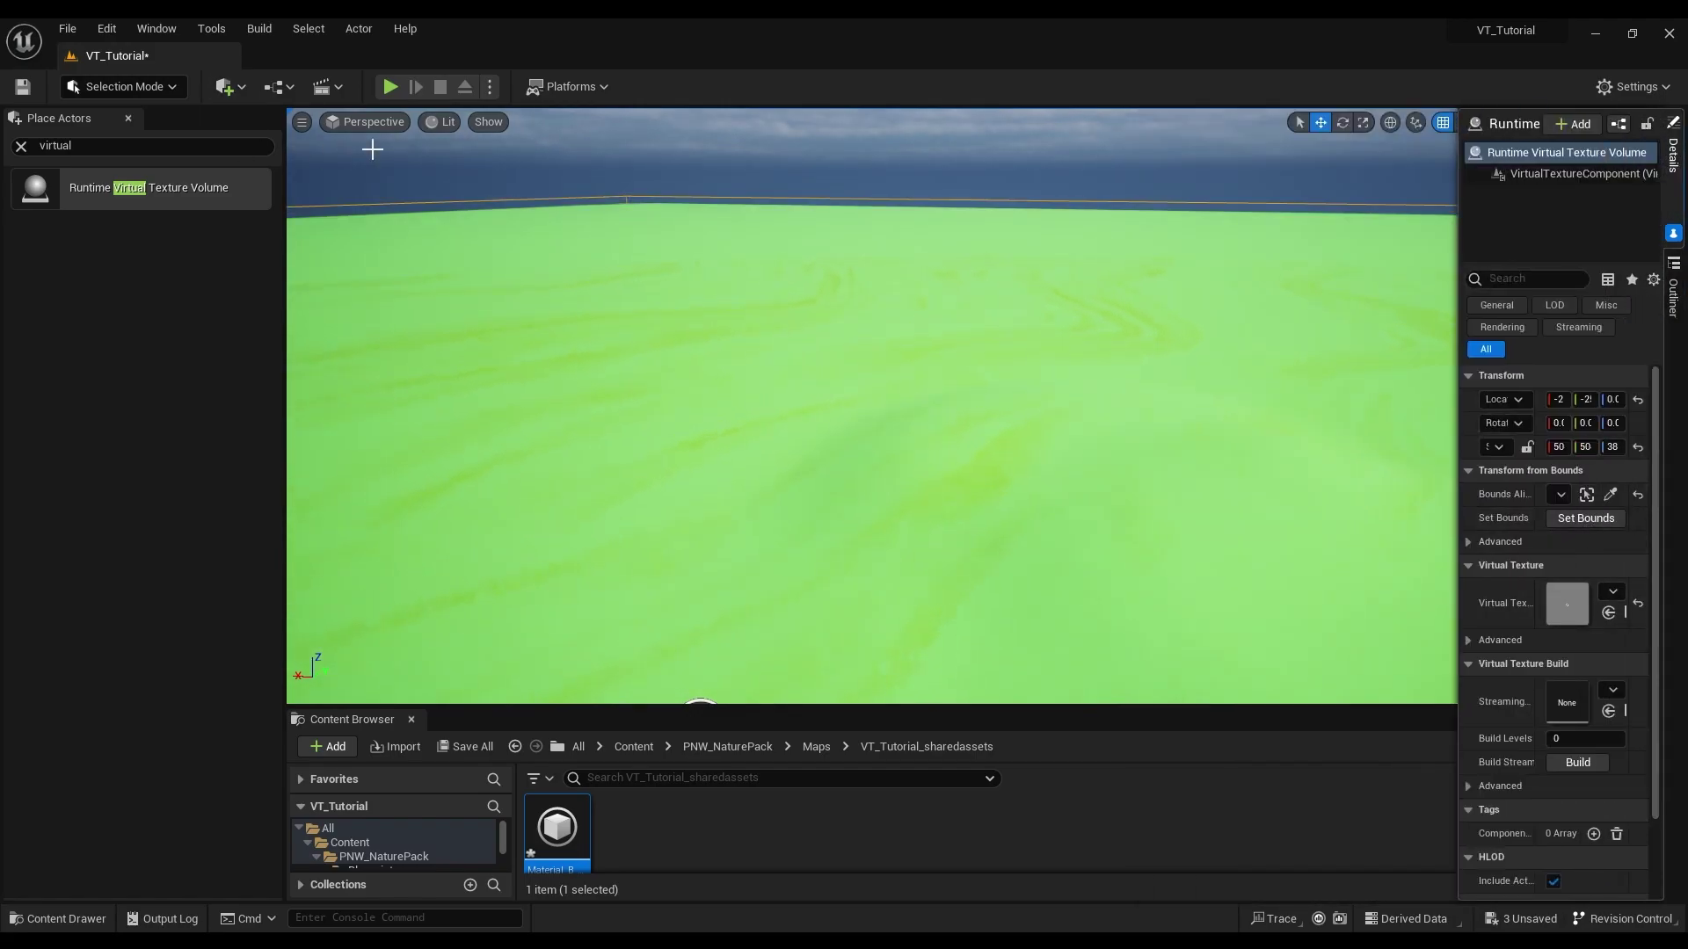
Step: Check in the Left orthographic view that the updated volume bounds enclose the hills, and inspect the grass in Perspective
left_click(369, 122)
left_click(391, 225)
scroll(1097, 346, "down", 4)
scroll(996, 363, "down", 3)
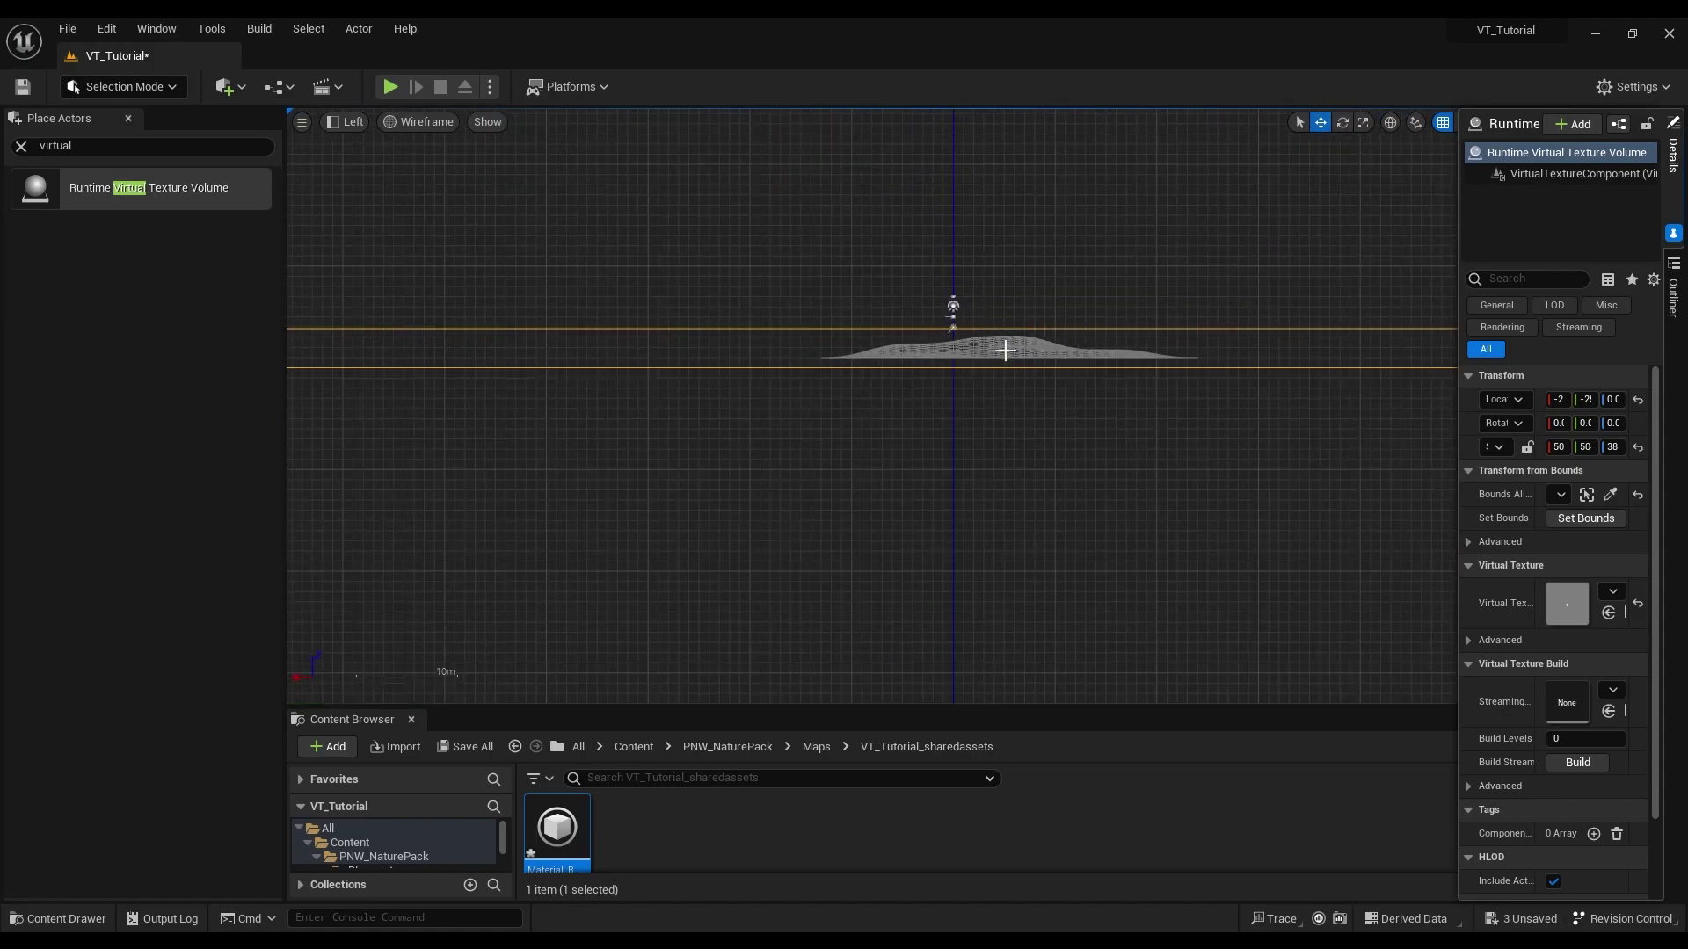
scroll(1005, 360, "up", 5)
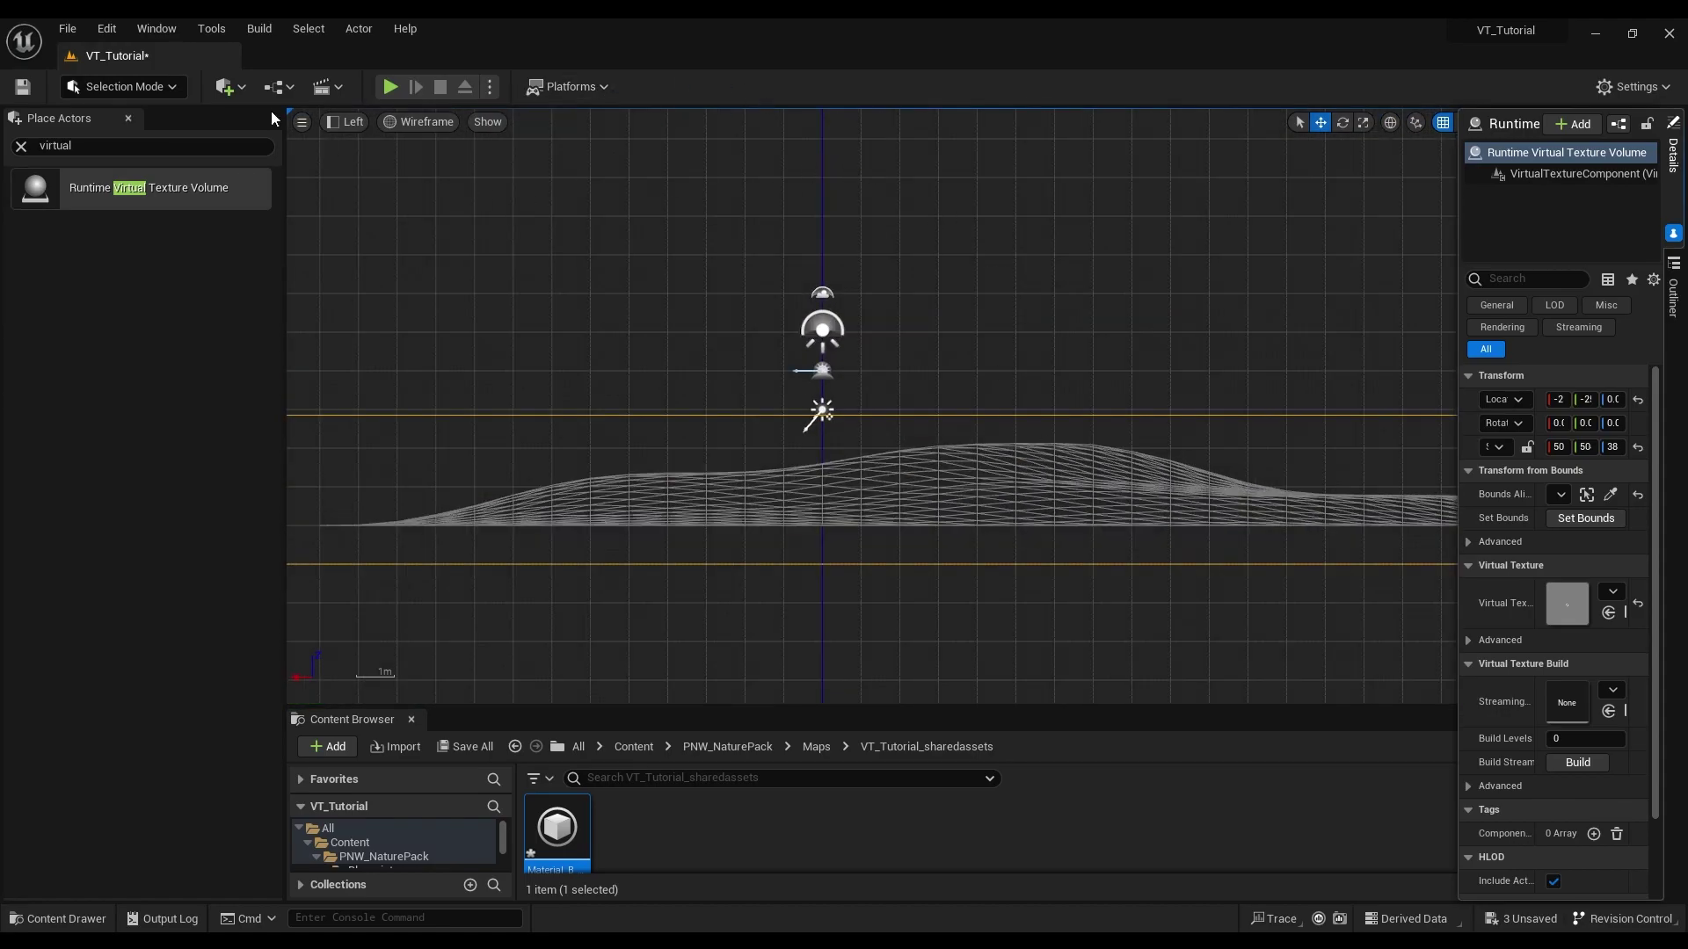
left_click(353, 123)
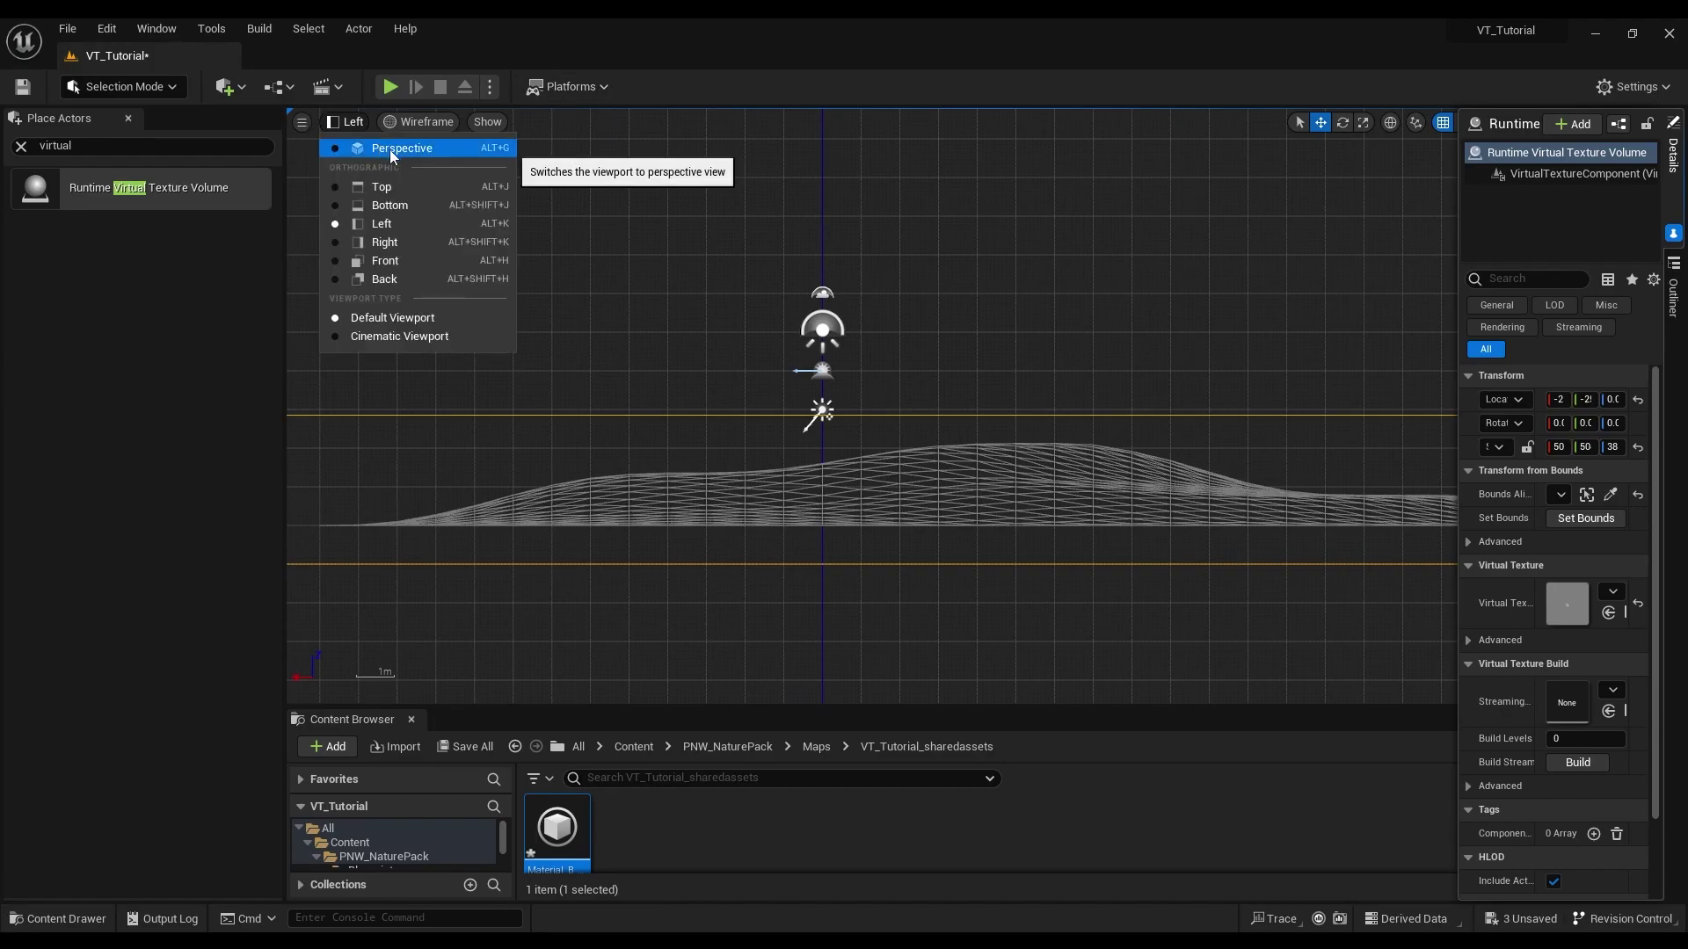
left_click(380, 144)
right_click_drag(1098, 404, 704, 331)
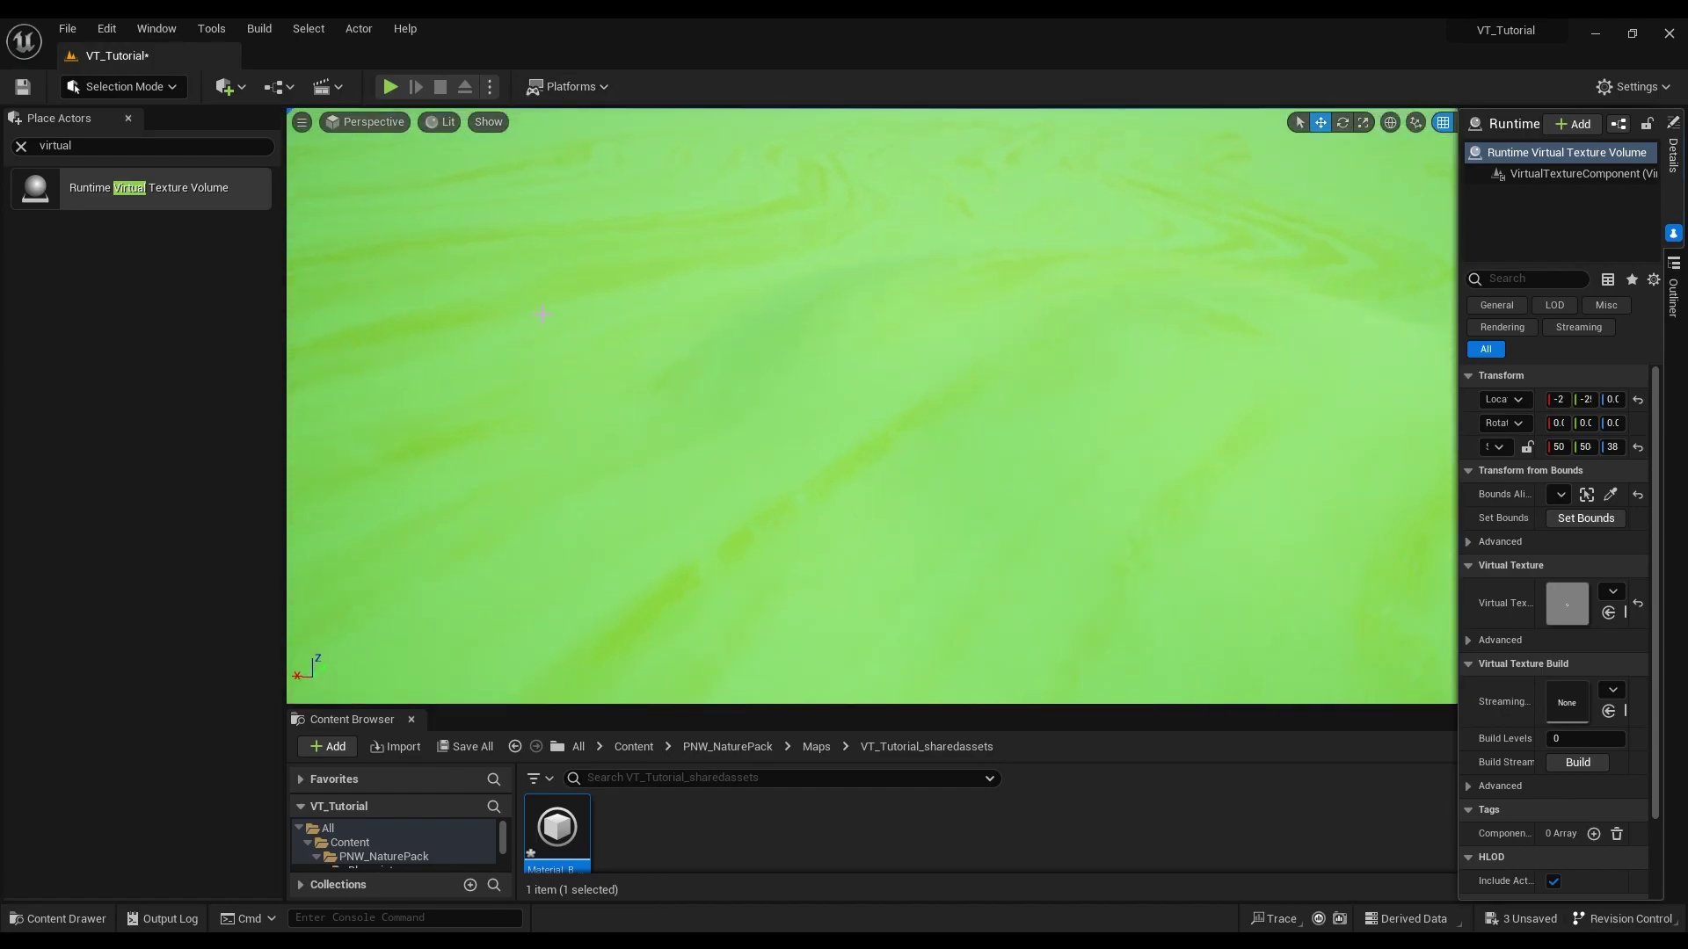
right_click_drag(1172, 425, 1173, 357)
mouse_move(983, 307)
right_mouse_down()
mouse_move(986, 258)
mouse_move(983, 307)
right_mouse_up()
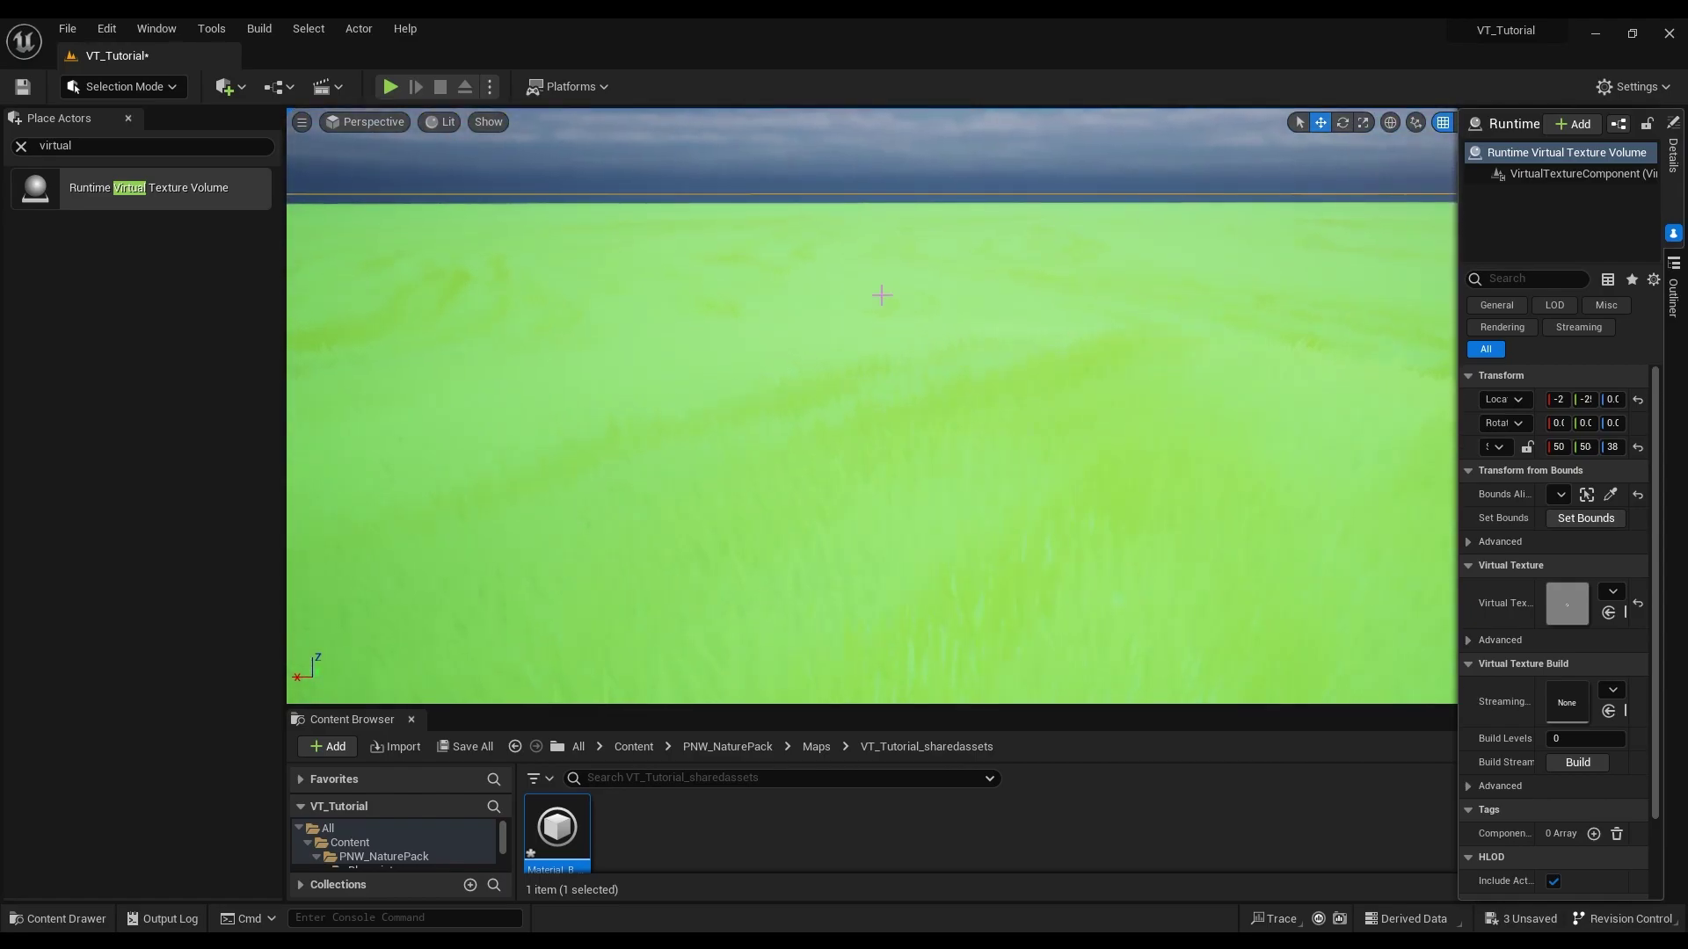
Step: Switch to the Paint tools of Landscape mode and try to paint the Material A layer on the terrain
left_click(119, 86)
left_click(177, 134)
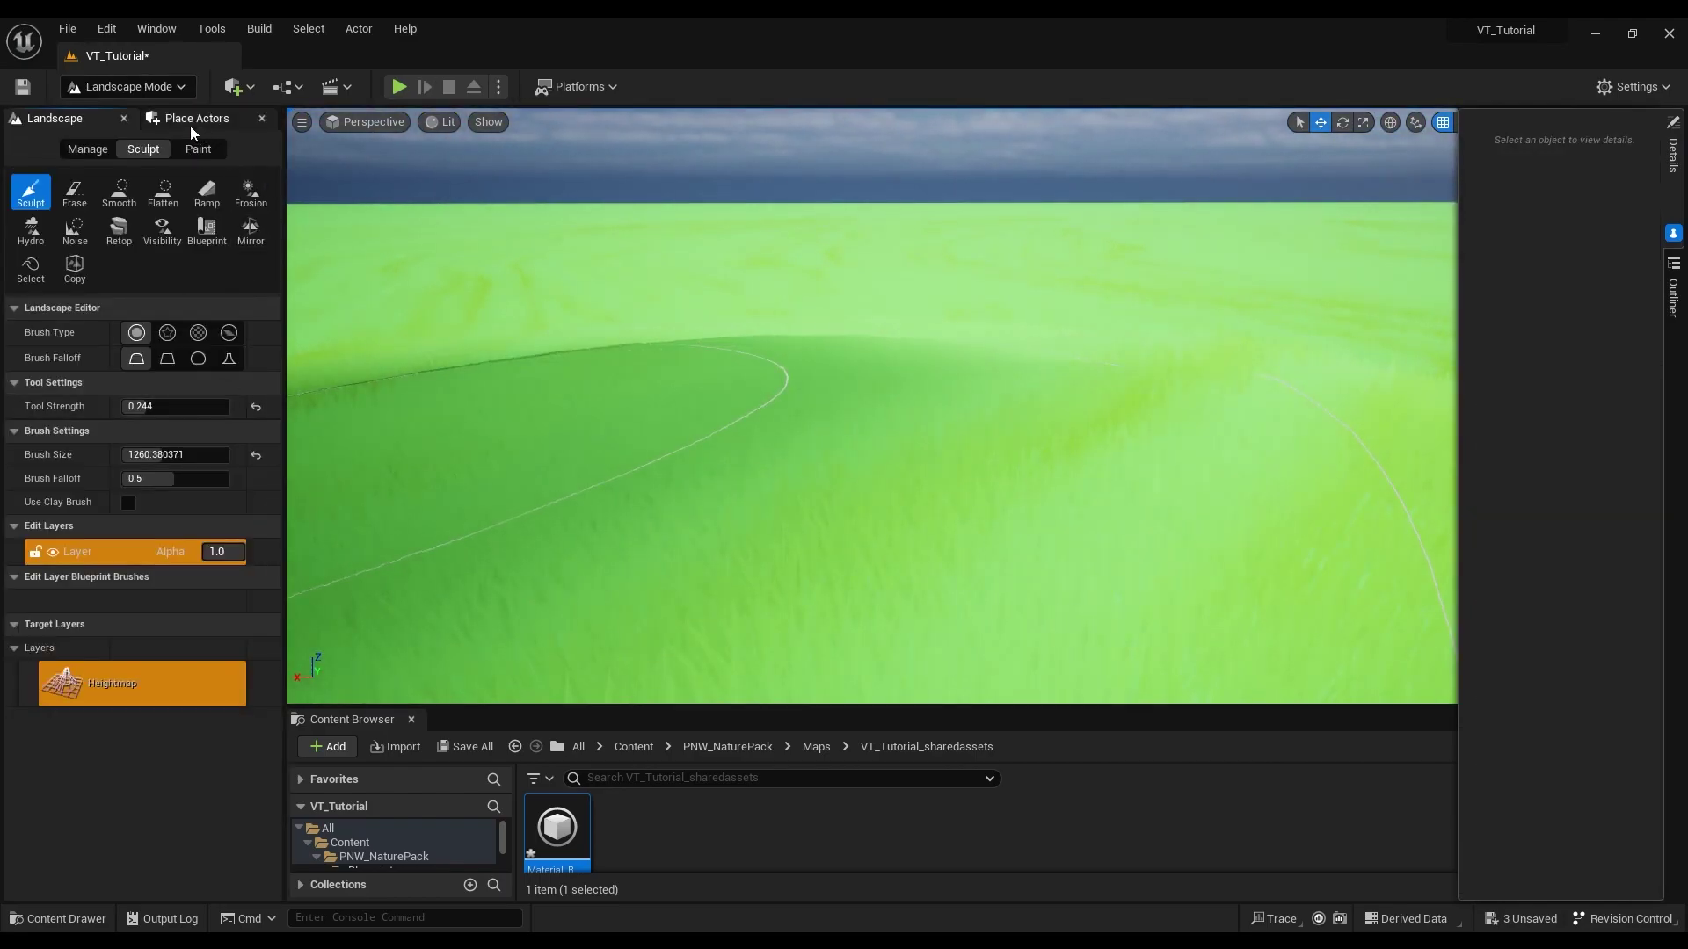
left_click(71, 631)
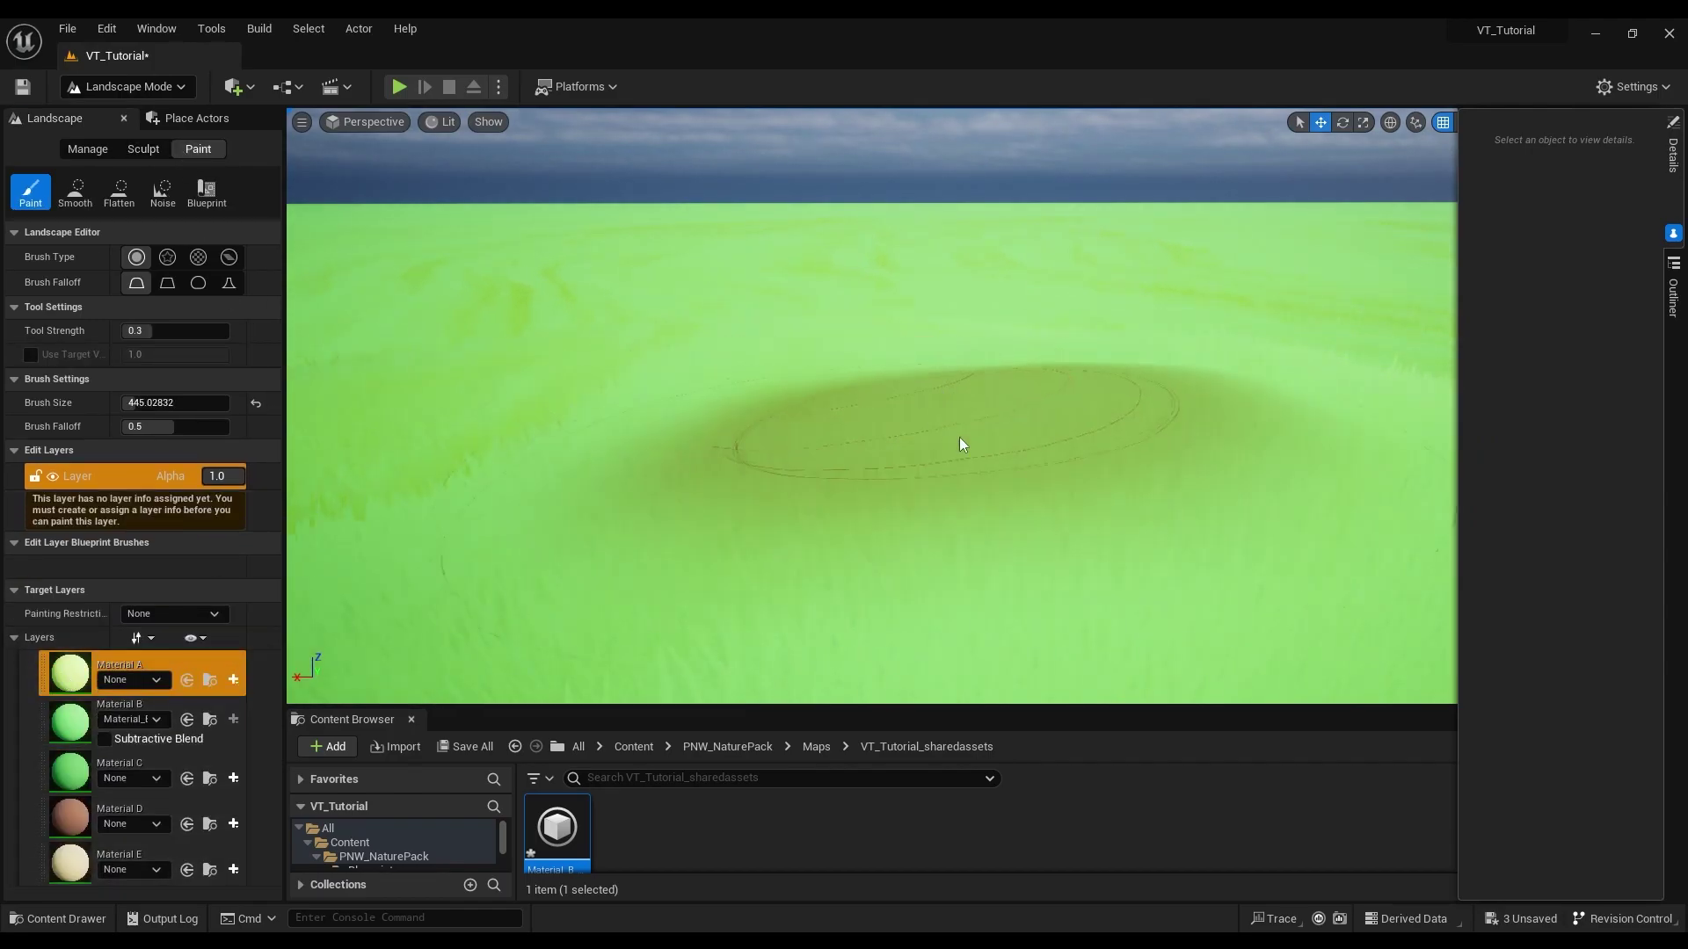
left_click(951, 427)
left_click(1078, 521)
Step: Create a weight-blended layer info for the Material A layer and save it as Material_A_LayerInfo in VT_Tutorial_sharedassets
left_click(234, 679)
left_click(290, 703)
left_click(1022, 279)
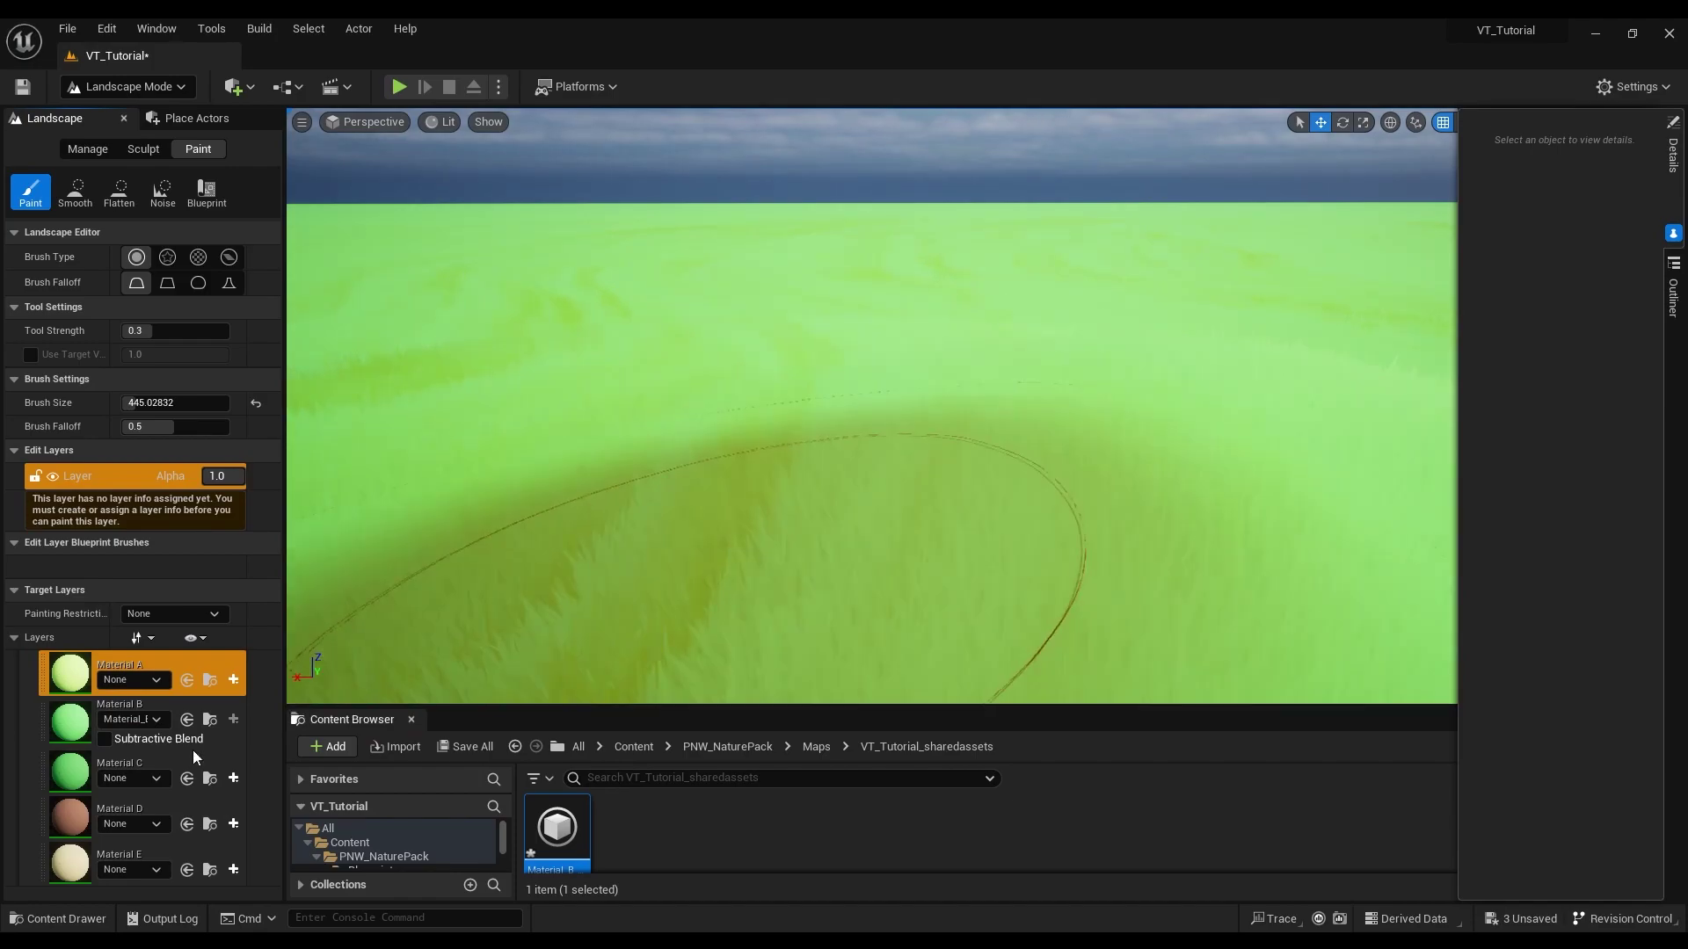
left_click(234, 679)
left_click(320, 704)
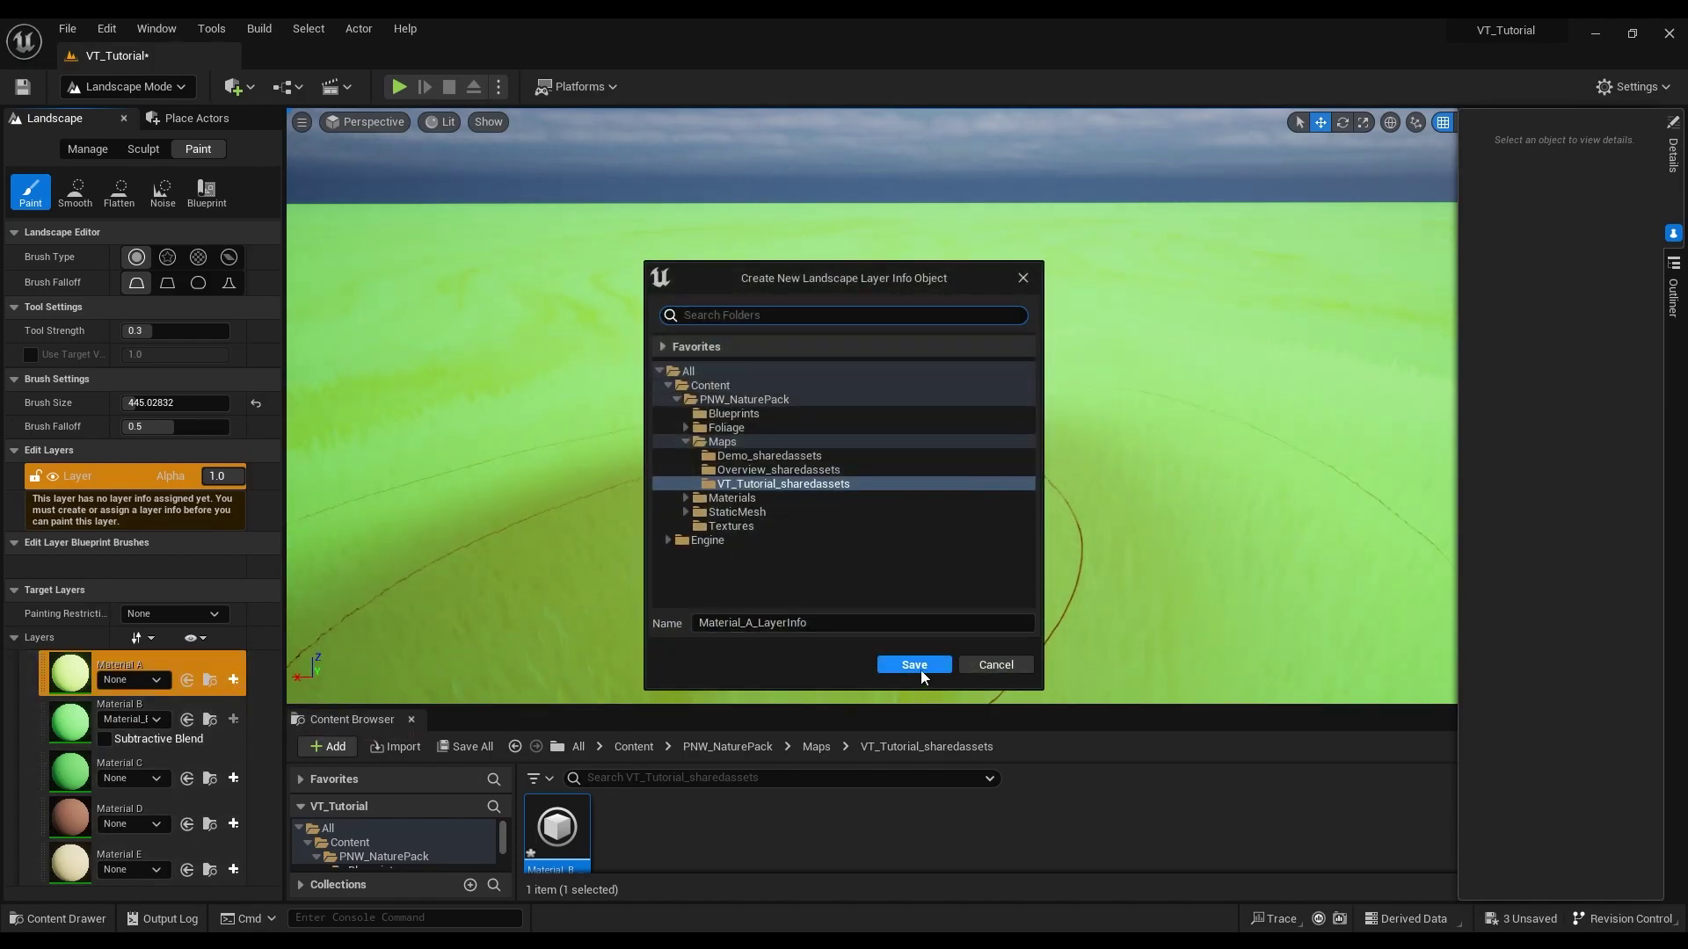
left_click(915, 665)
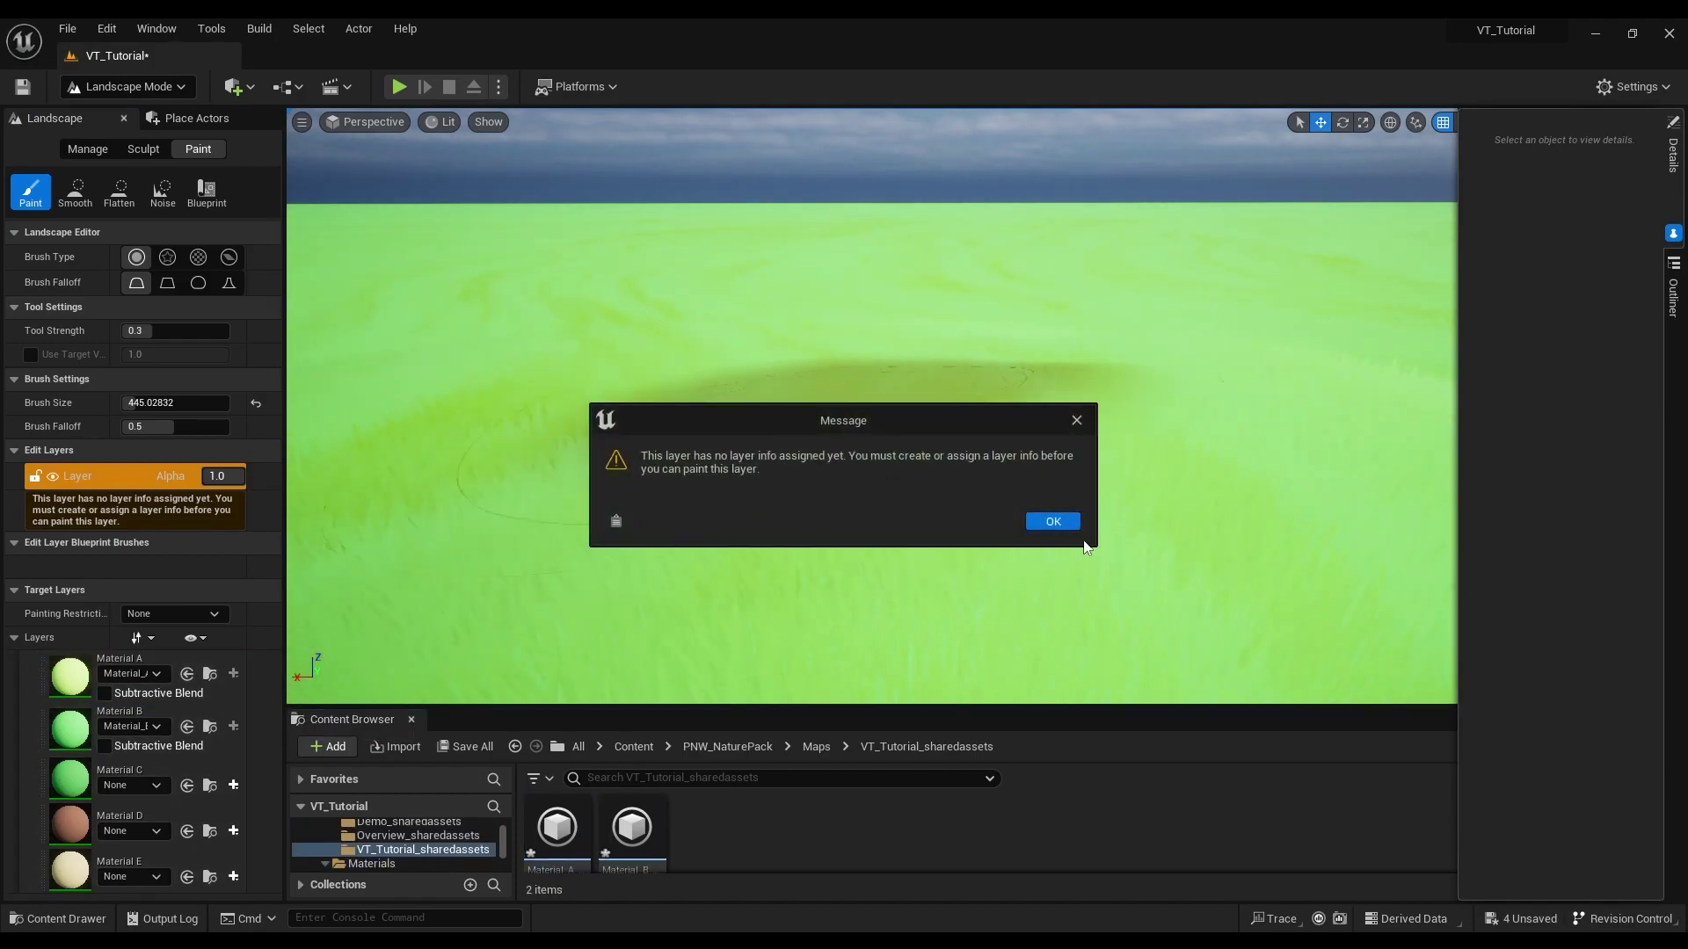
Step: Select the Material A layer and paint it over the sculpted hill
left_click(1051, 520)
left_click(161, 699)
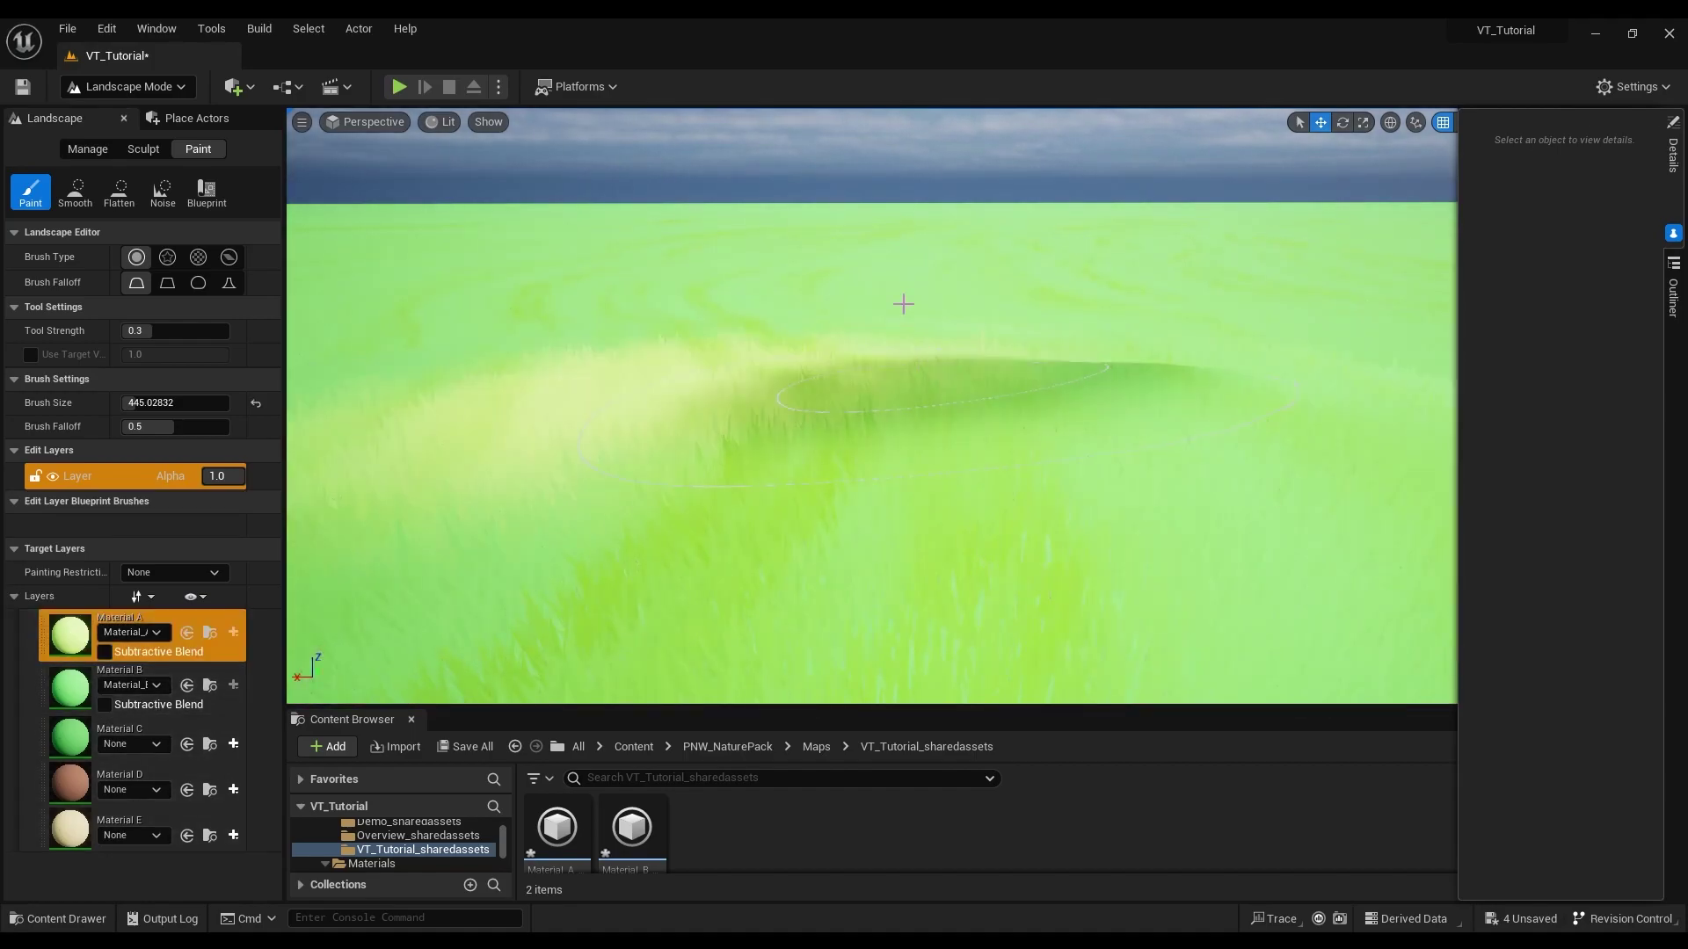
right_click_drag(904, 304, 914, 376)
mouse_move(1030, 376)
left_mouse_down()
mouse_move(844, 422)
mouse_move(747, 307)
left_mouse_up()
mouse_move(747, 308)
right_mouse_down()
mouse_move(765, 317)
mouse_move(795, 279)
right_mouse_up()
mouse_move(795, 342)
right_mouse_down()
mouse_move(809, 365)
mouse_move(756, 330)
right_mouse_up()
mouse_move(1024, 395)
right_mouse_down()
mouse_move(1011, 360)
mouse_move(1008, 376)
right_mouse_up()
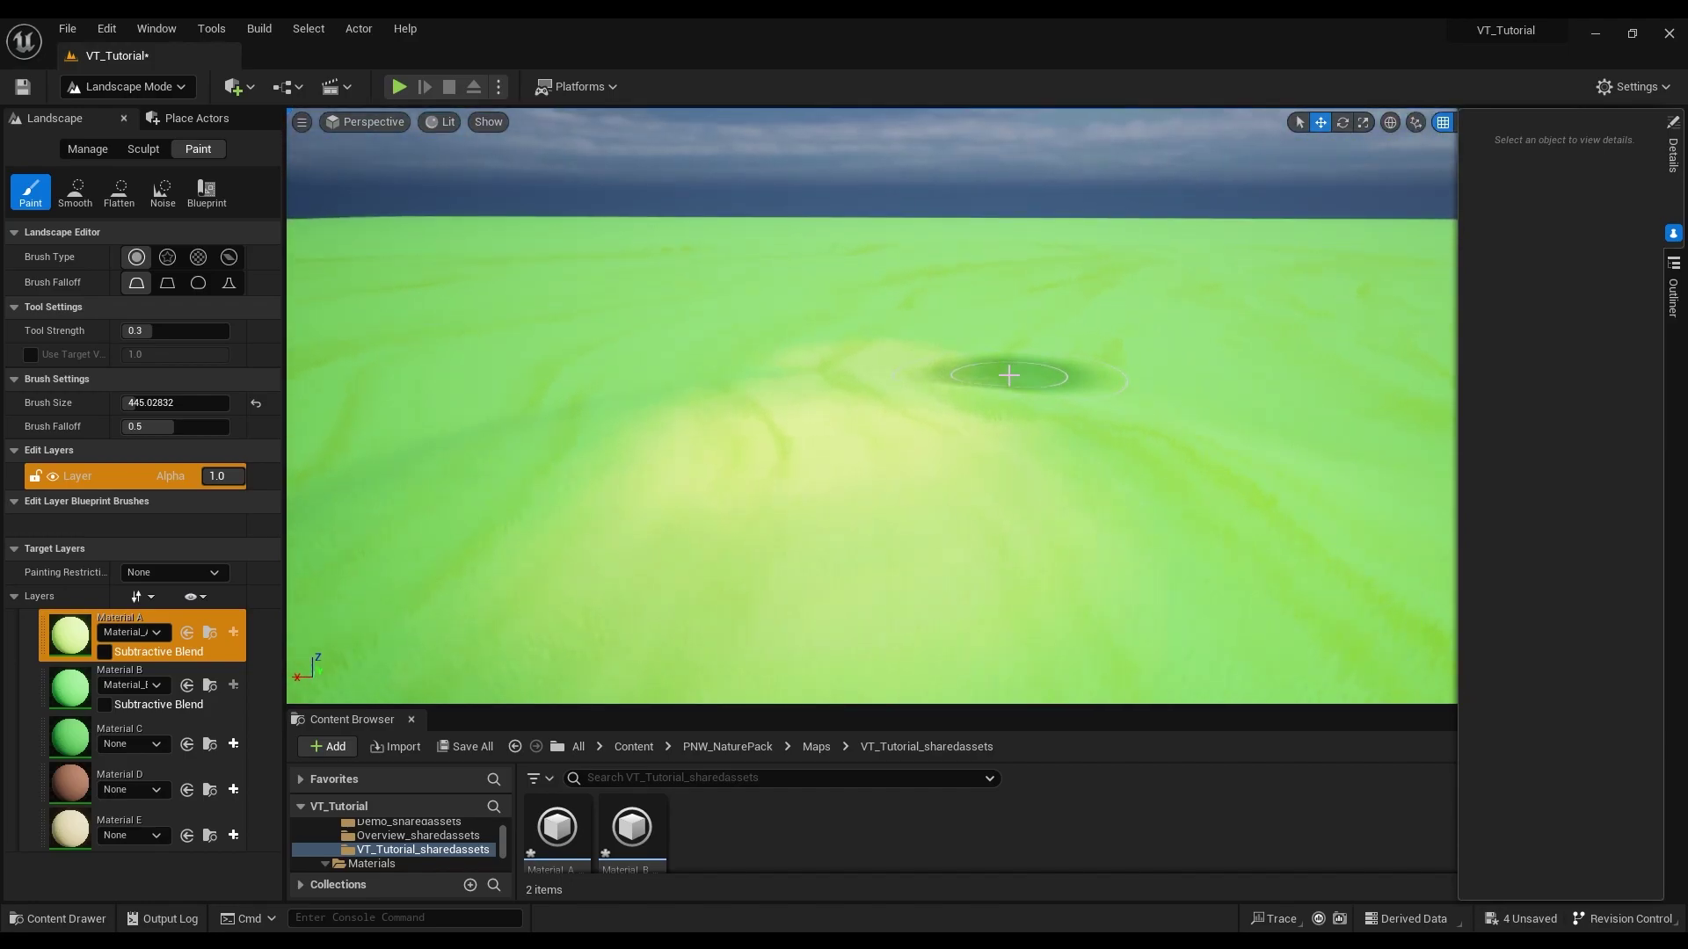